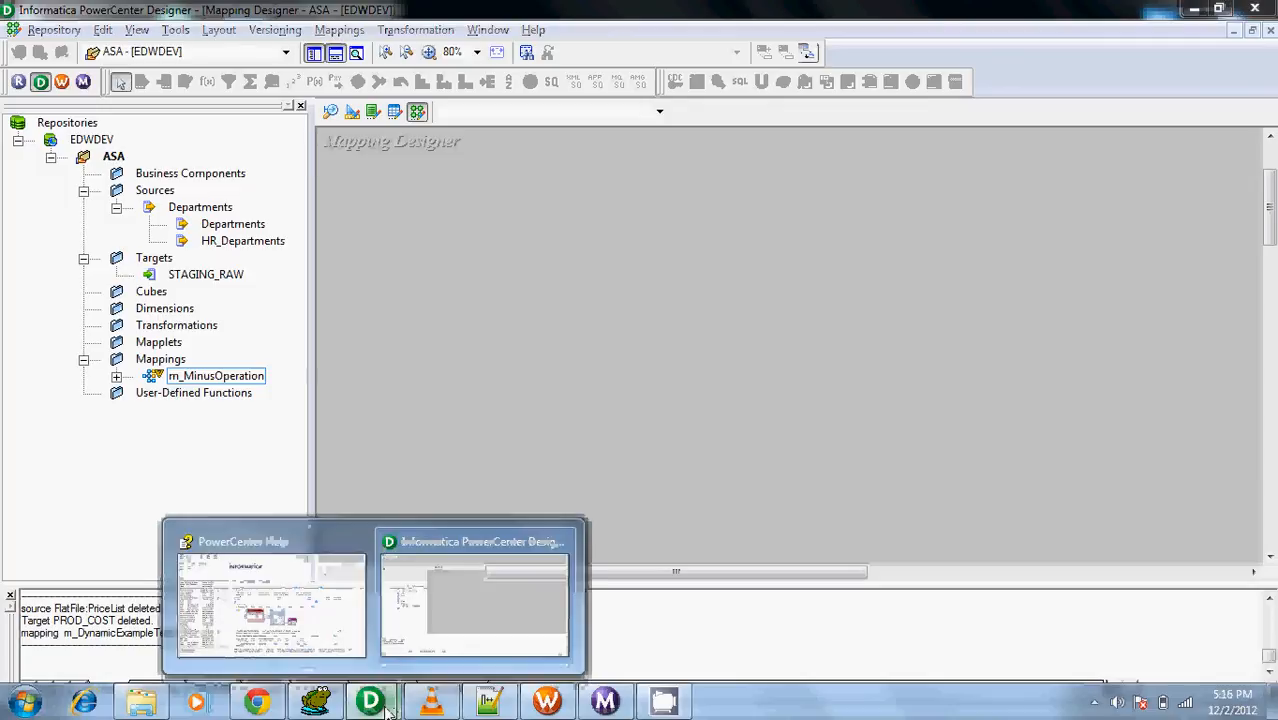
# Copy the sample PPrices.dat rows from the Dynamic Update Example in PowerCenter Help into the empty Notepad++ document
pyautogui.click(265, 552)
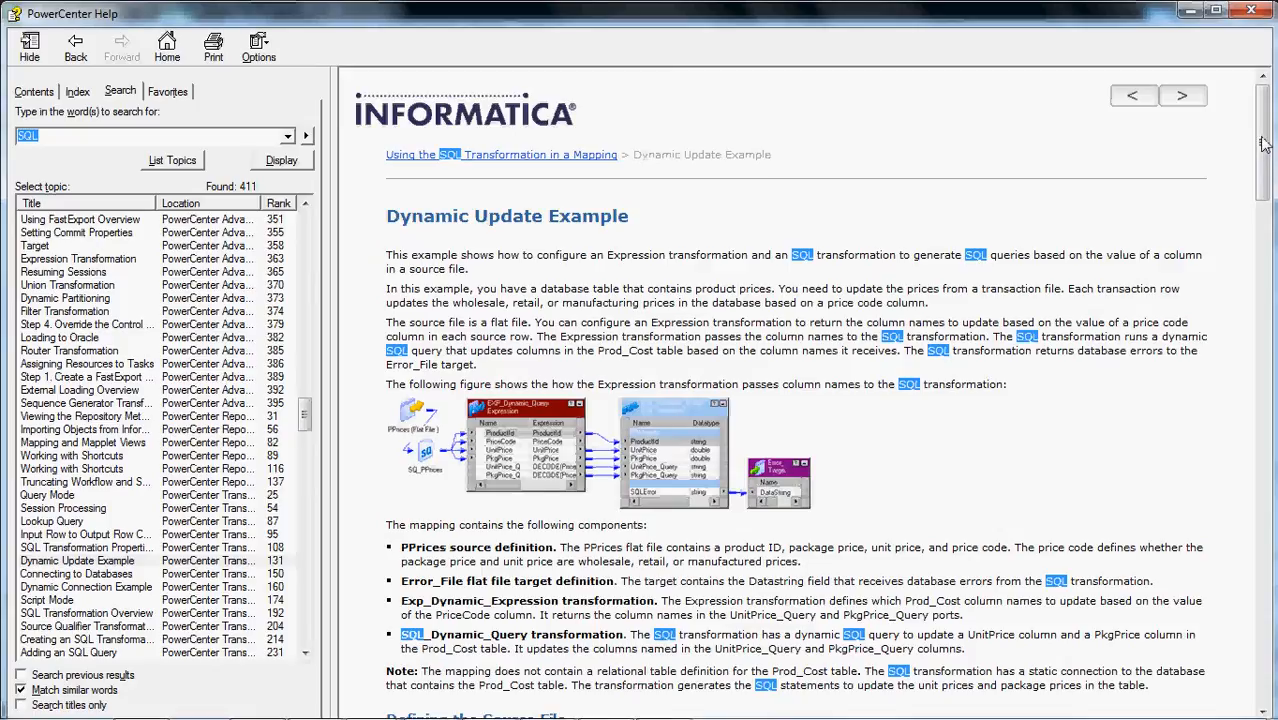
pyautogui.moveTo(1263, 144); pyautogui.dragTo(1265, 249)
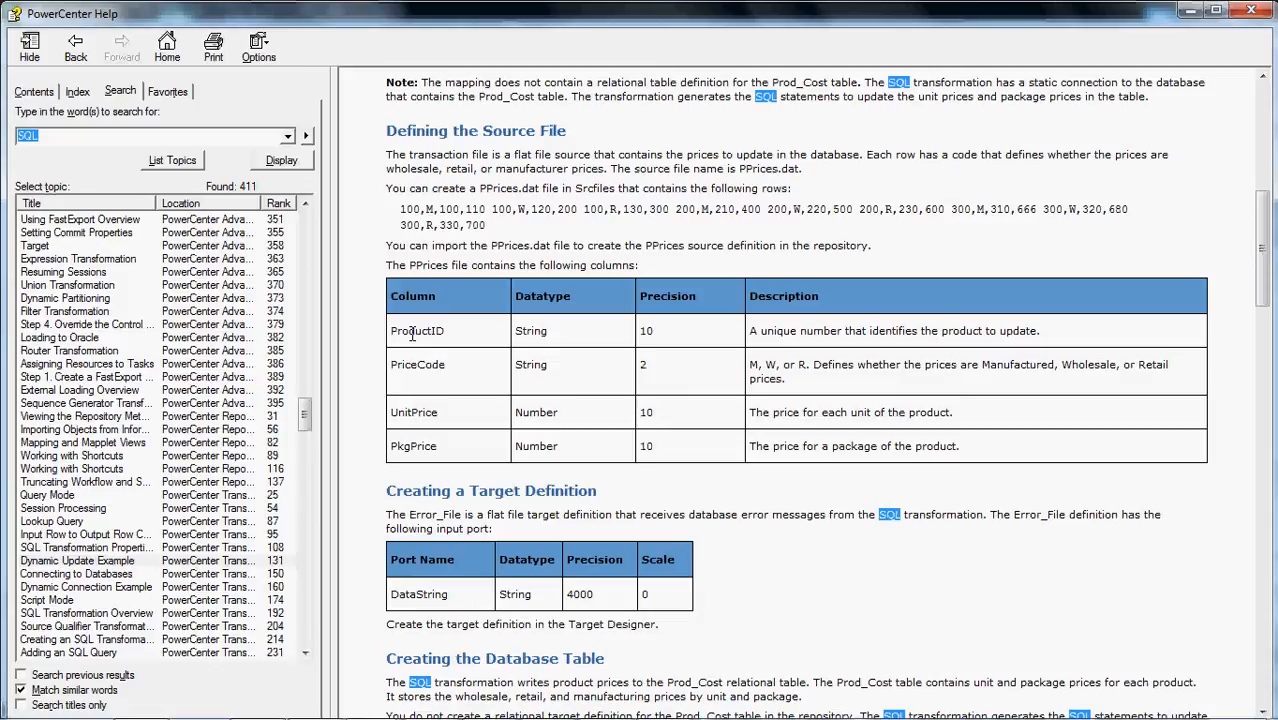
pyautogui.doubleClick(407, 210)
pyautogui.keyDown('shift'); pyautogui.click(484, 226); pyautogui.keyUp('shift')
pyautogui.hotkey('ctrl', 'c')
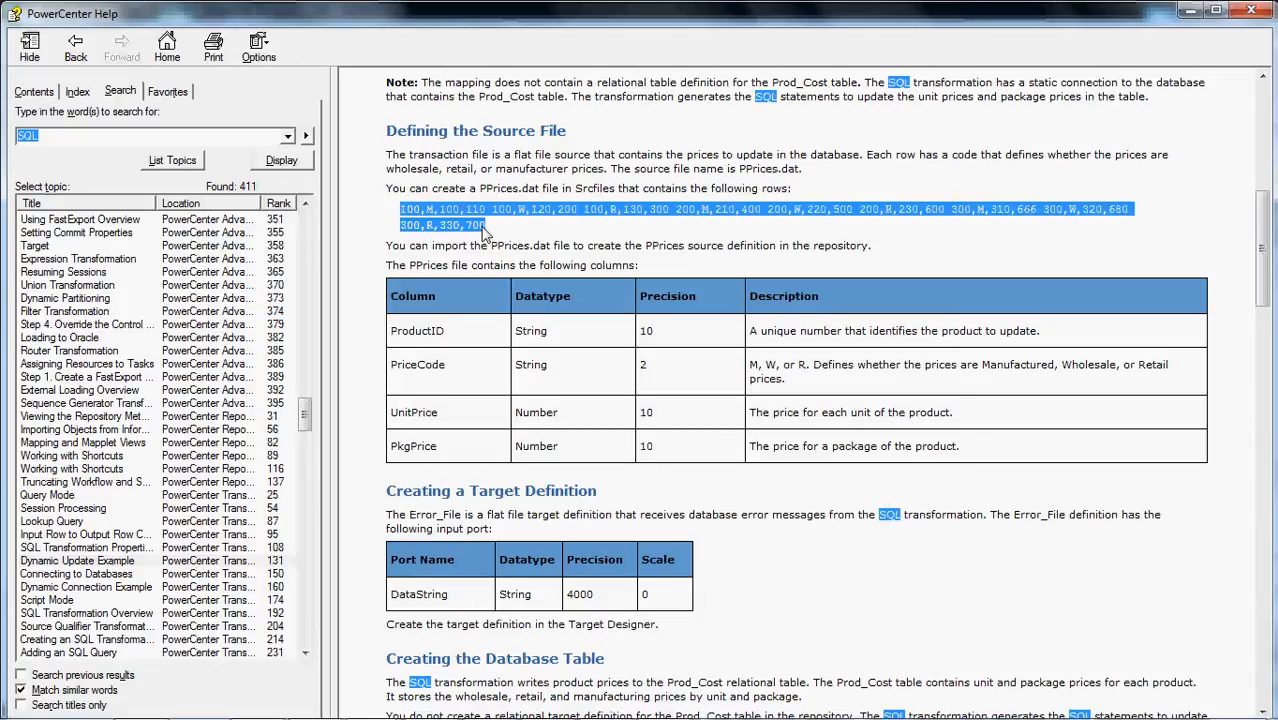
pyautogui.moveTo(148, 714)
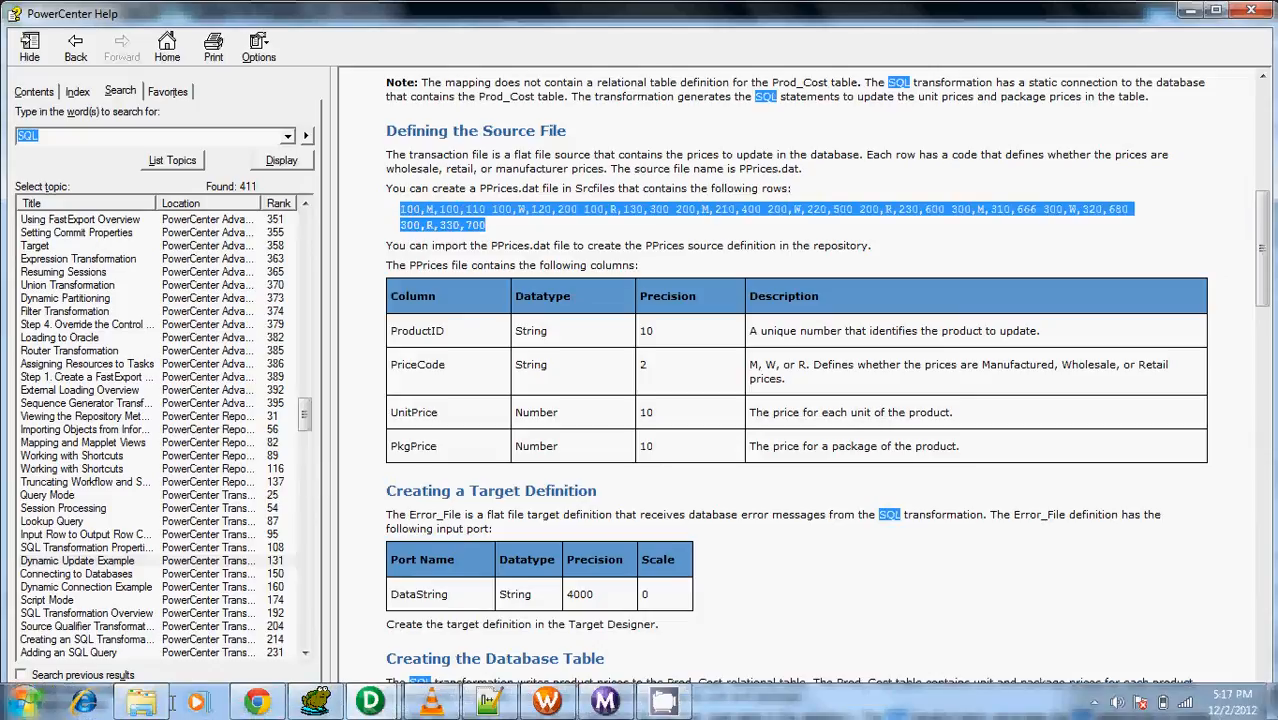
pyautogui.click(489, 703)
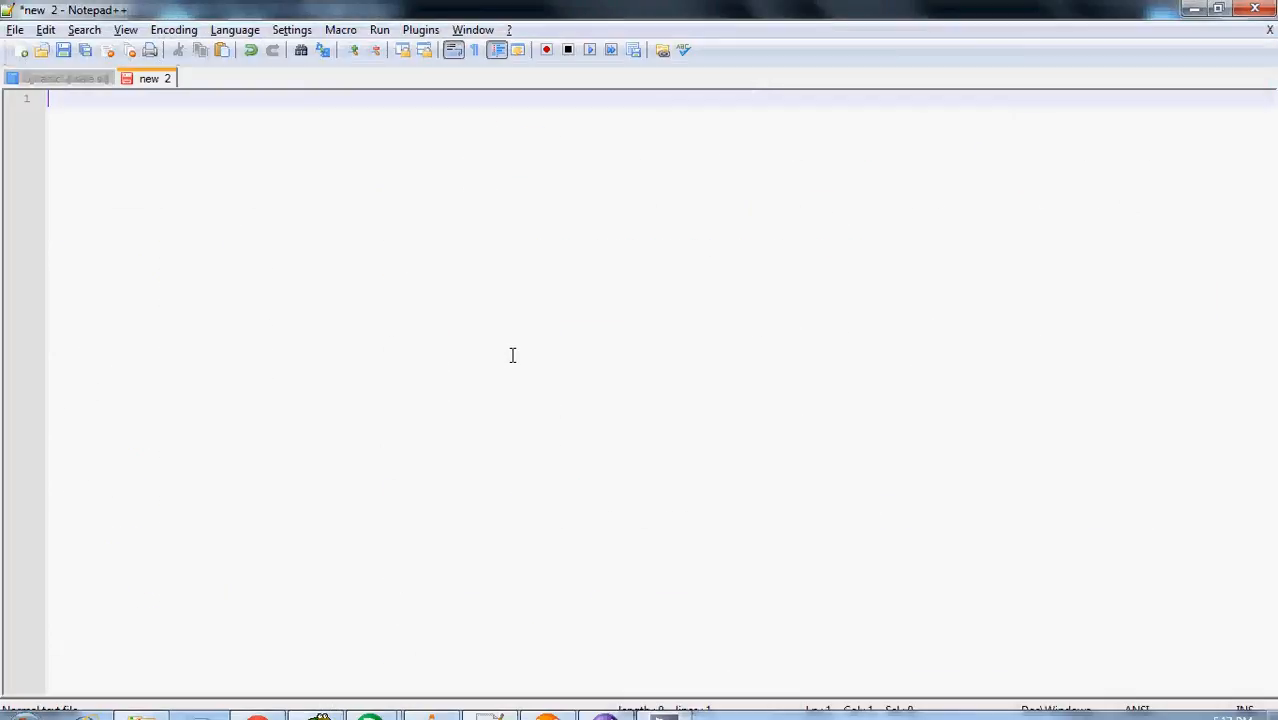
pyautogui.hotkey('ctrl', 'v')
# Split the pasted price data at each space so every record, from 100,M,100,110 to 300,R,330,700, sits on its own line
pyautogui.press('Home')
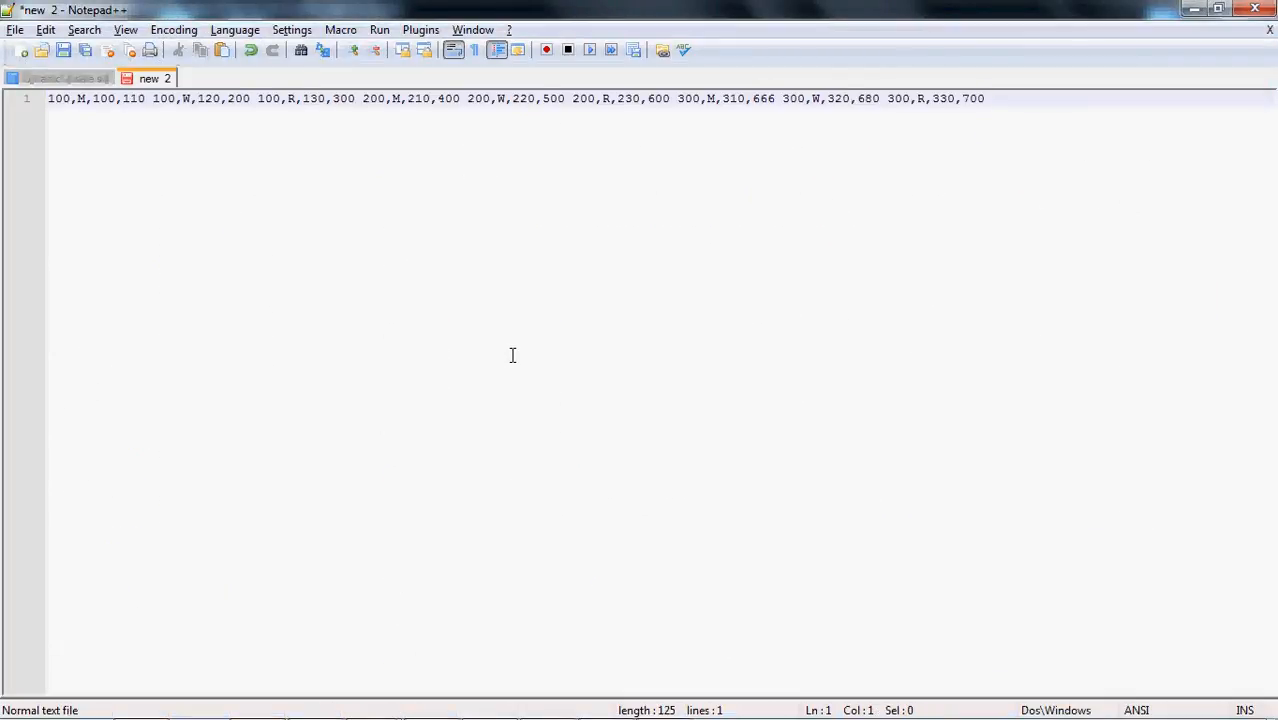
pyautogui.press('Right')
pyautogui.press('Right')
pyautogui.press('Right')
pyautogui.press('Right')
pyautogui.press('Right')
pyautogui.press('Right')
pyautogui.press('Right')
pyautogui.press('Right')
pyautogui.press('Return')
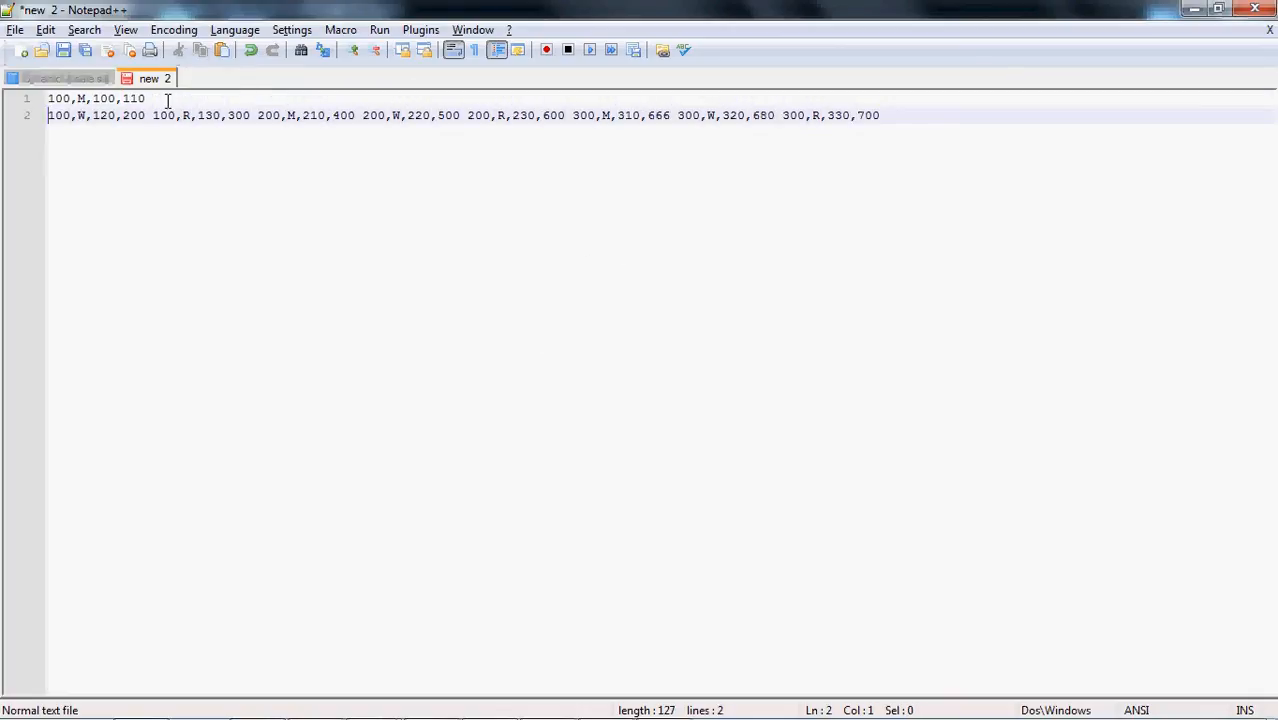
pyautogui.click(155, 115)
pyautogui.press('Return')
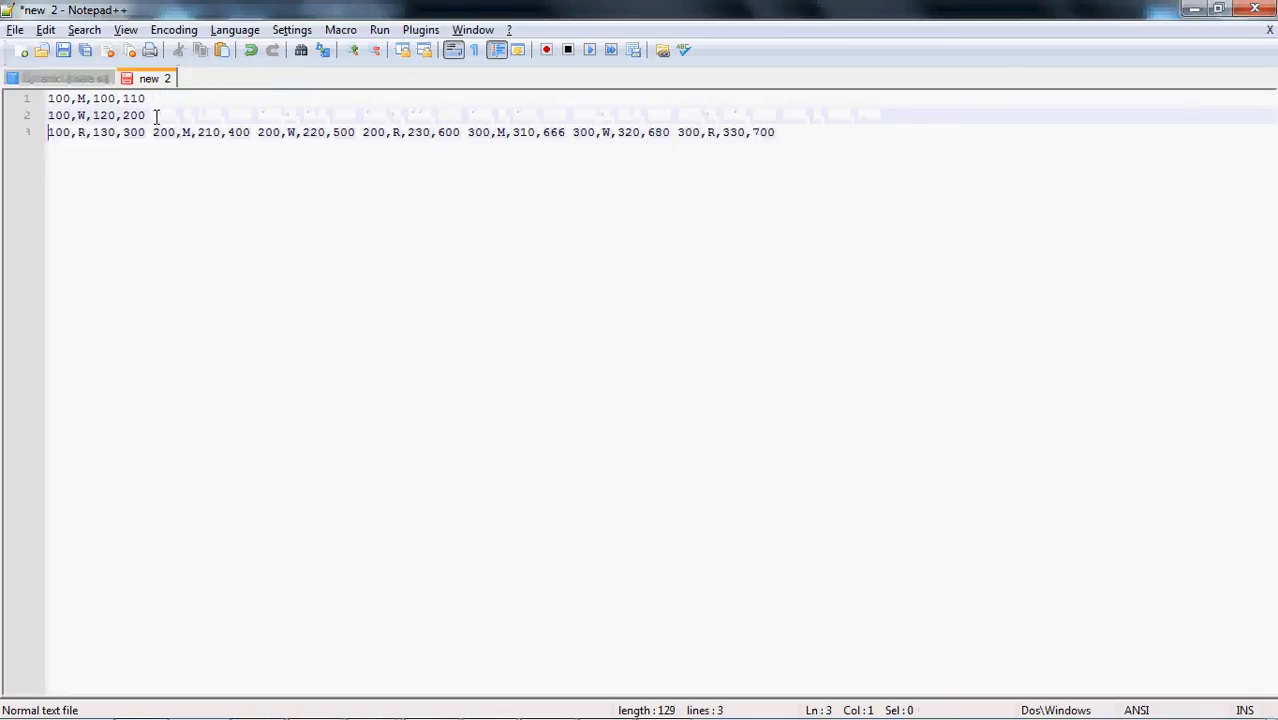
pyautogui.click(155, 132)
pyautogui.press('Return')
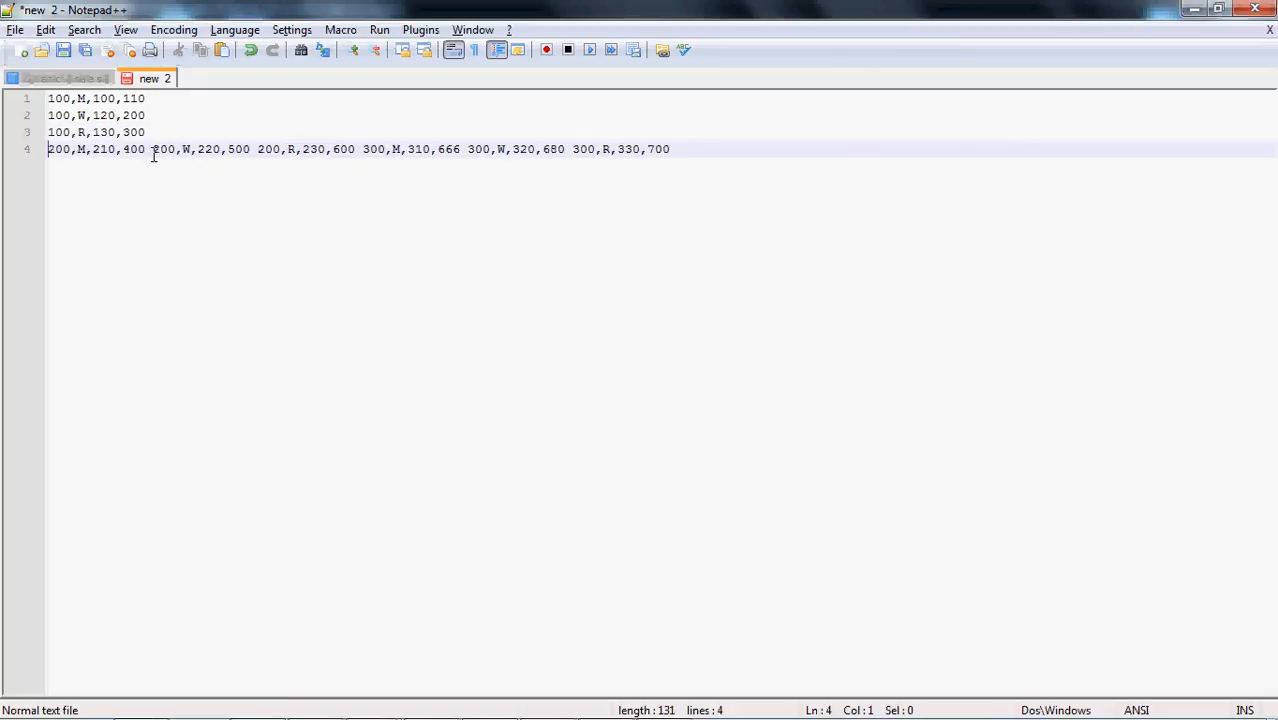
pyautogui.click(154, 150)
pyautogui.press('Return')
pyautogui.click(152, 166)
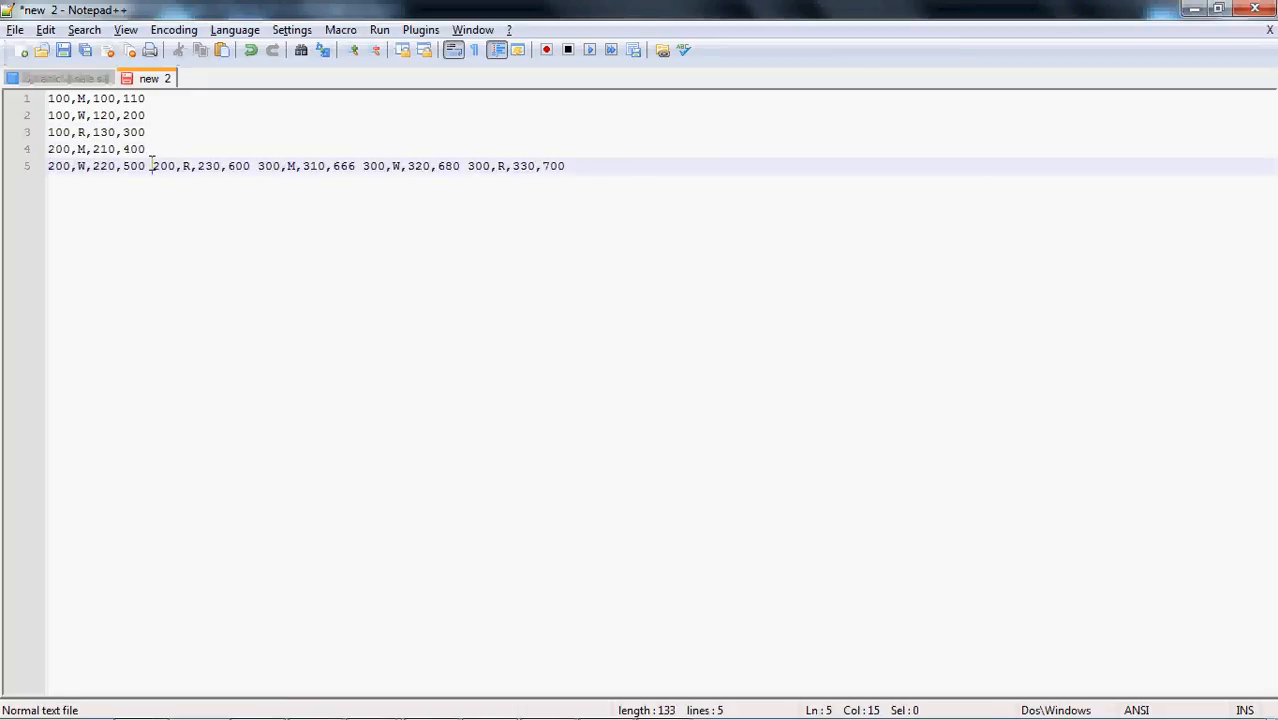
pyautogui.press('Return')
pyautogui.click(152, 183)
pyautogui.press('Return')
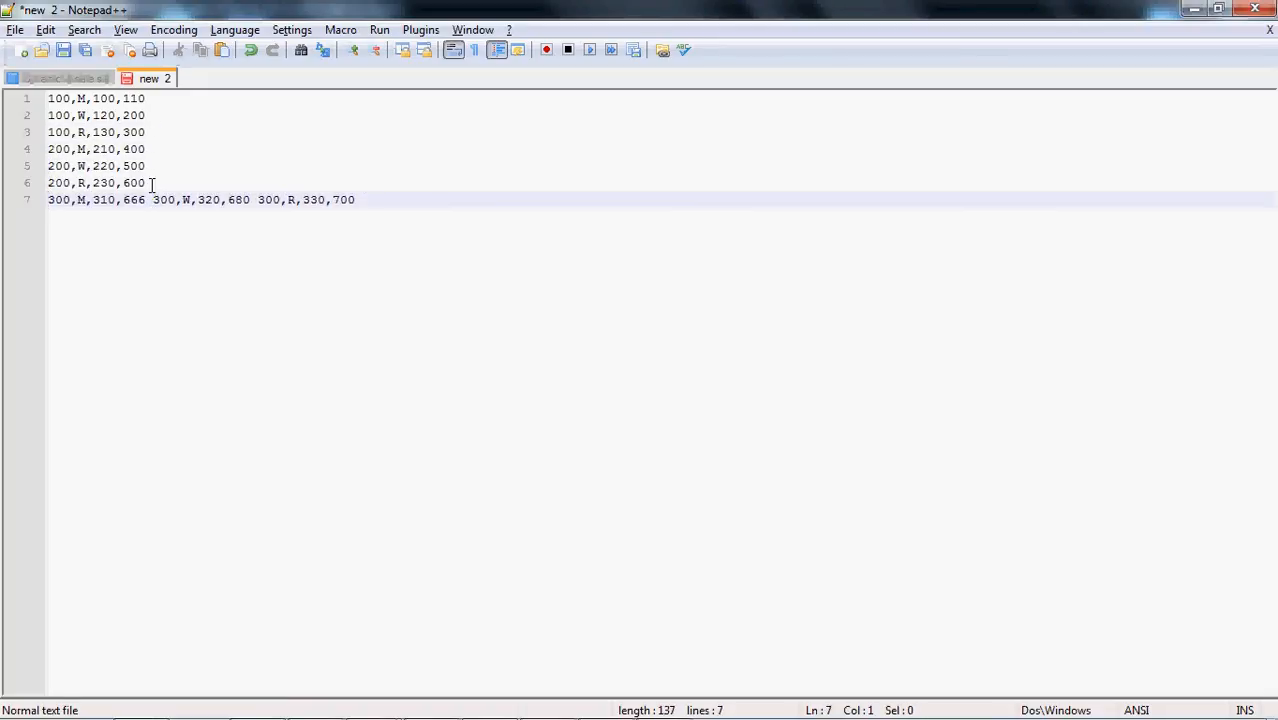
pyautogui.click(153, 199)
pyautogui.press('Return')
pyautogui.click(154, 216)
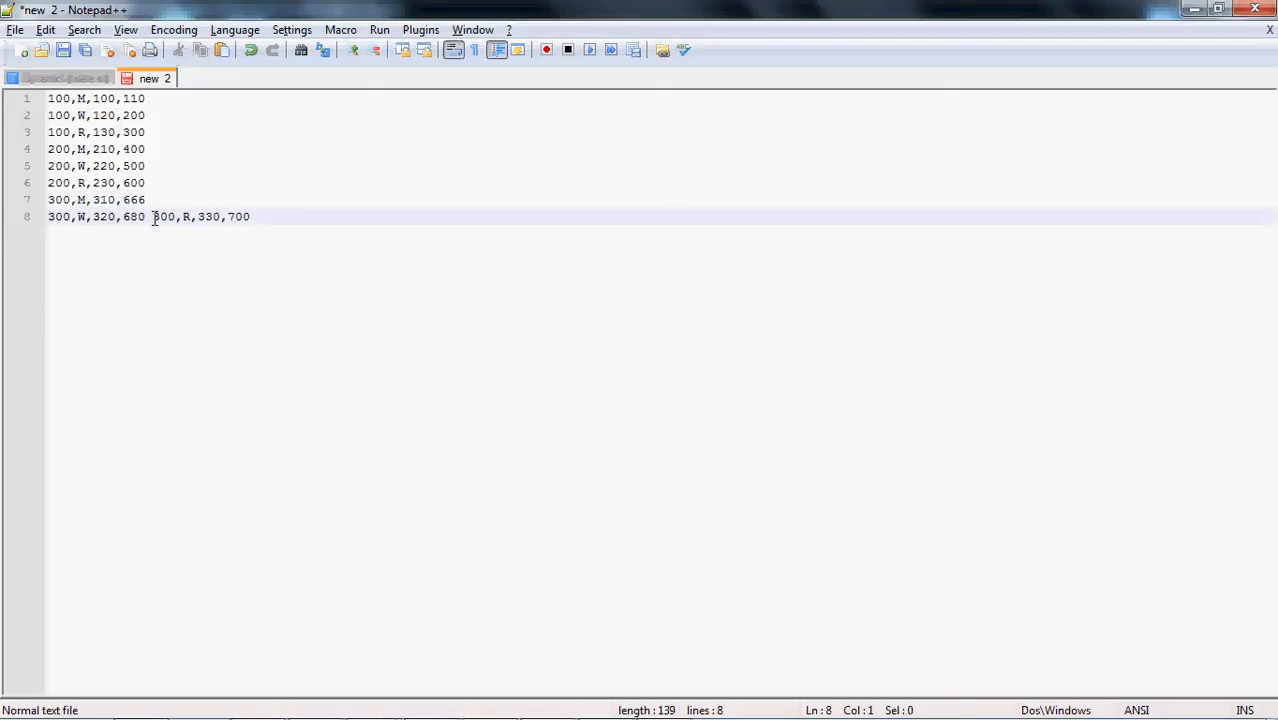
pyautogui.press('Return')
# Copy all the price records into a new Microsoft Excel workbook, starting at cell A1 of Sheet1
pyautogui.hotkey('ctrl', 'a')
pyautogui.hotkey('ctrl', 'c')
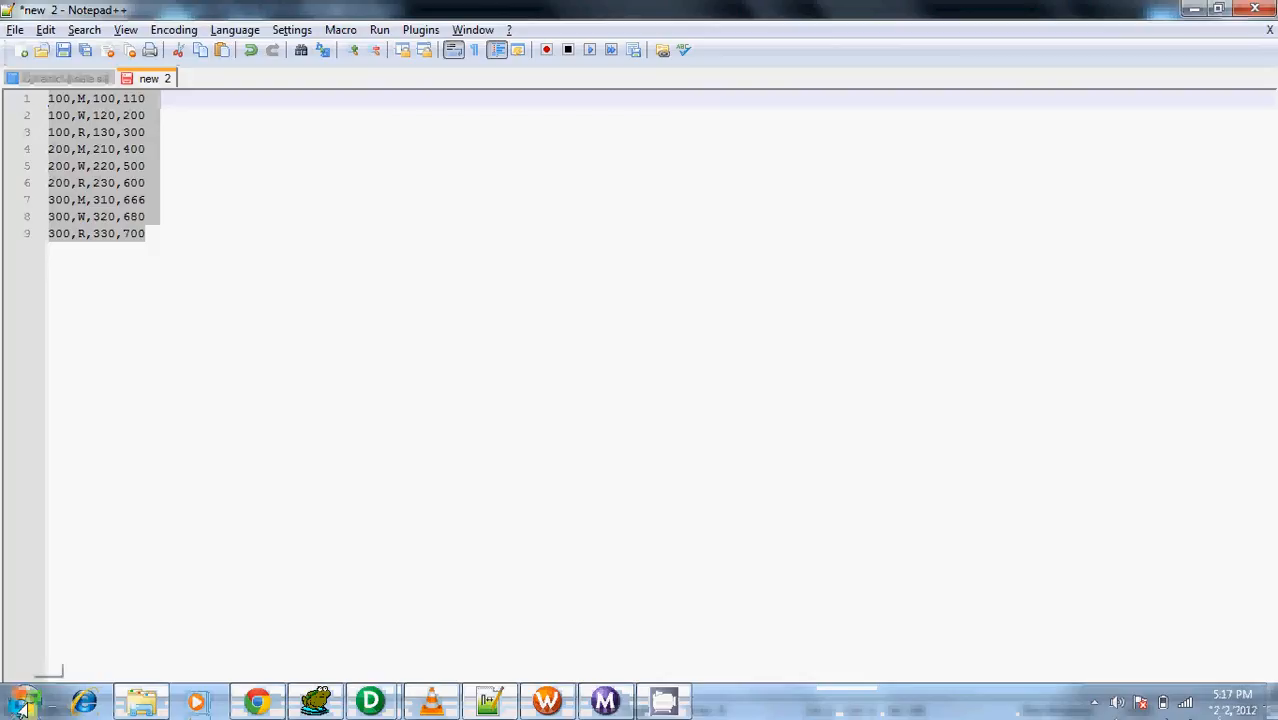
pyautogui.click(22, 708)
pyautogui.click(84, 444)
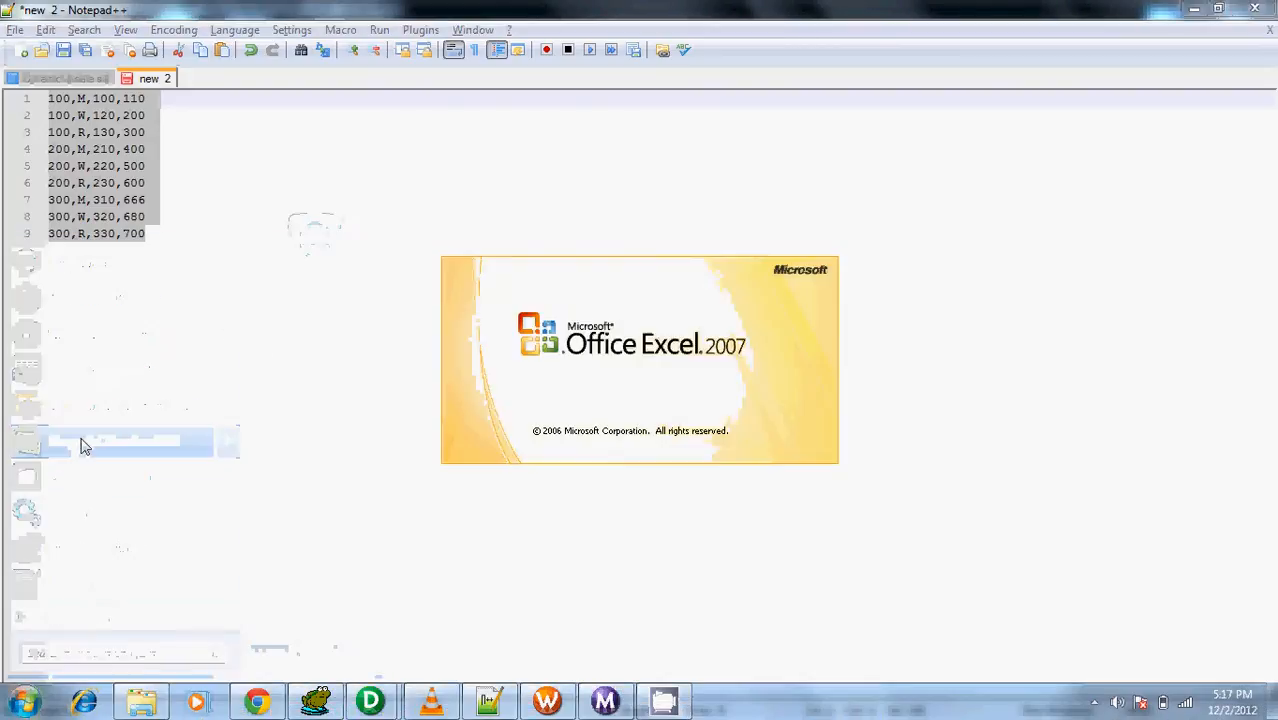
pyautogui.hotkey('ctrl', 'v')
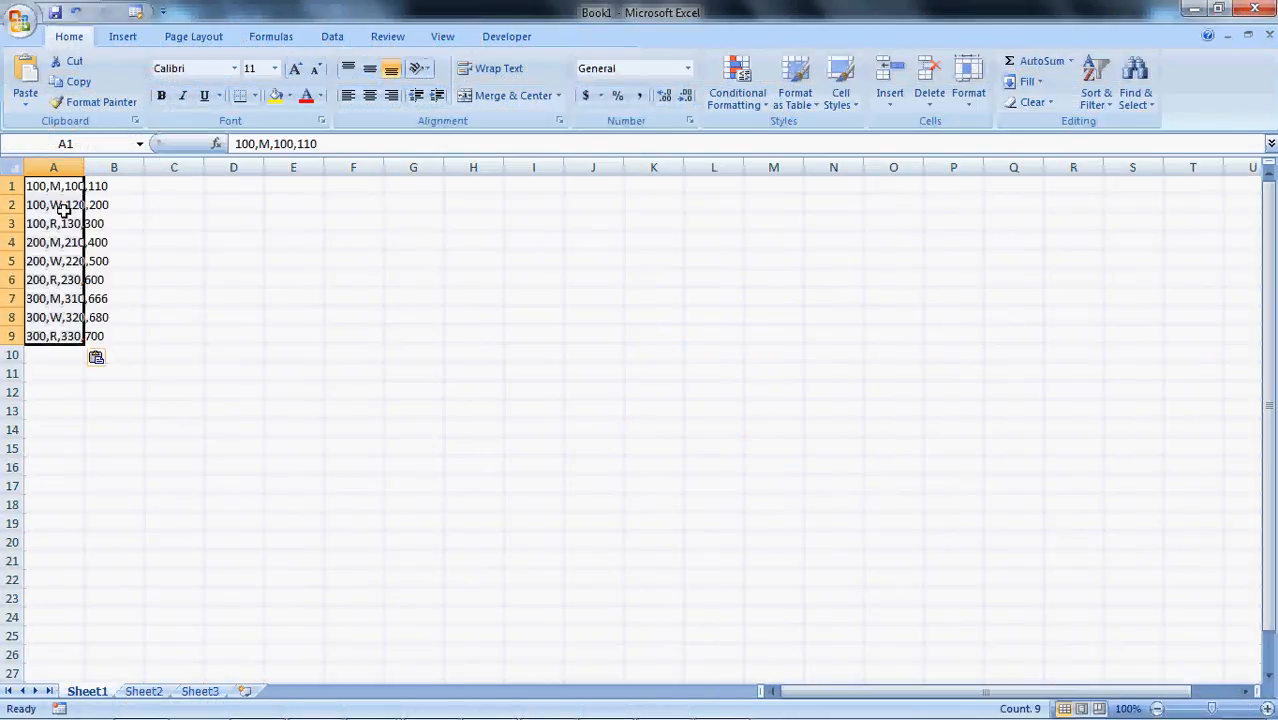
# Split the records in column A into separate columns with Text to Columns, as delimited data with comma added as delimiter
pyautogui.click(336, 36)
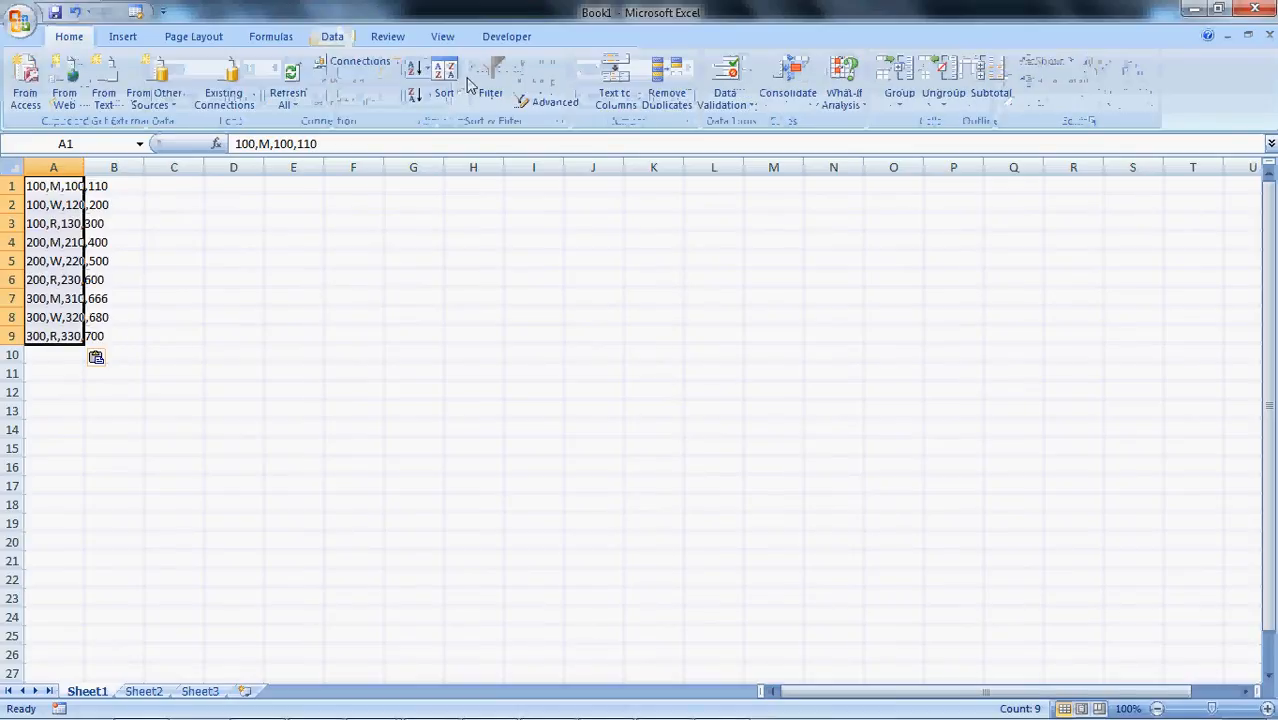
pyautogui.click(615, 88)
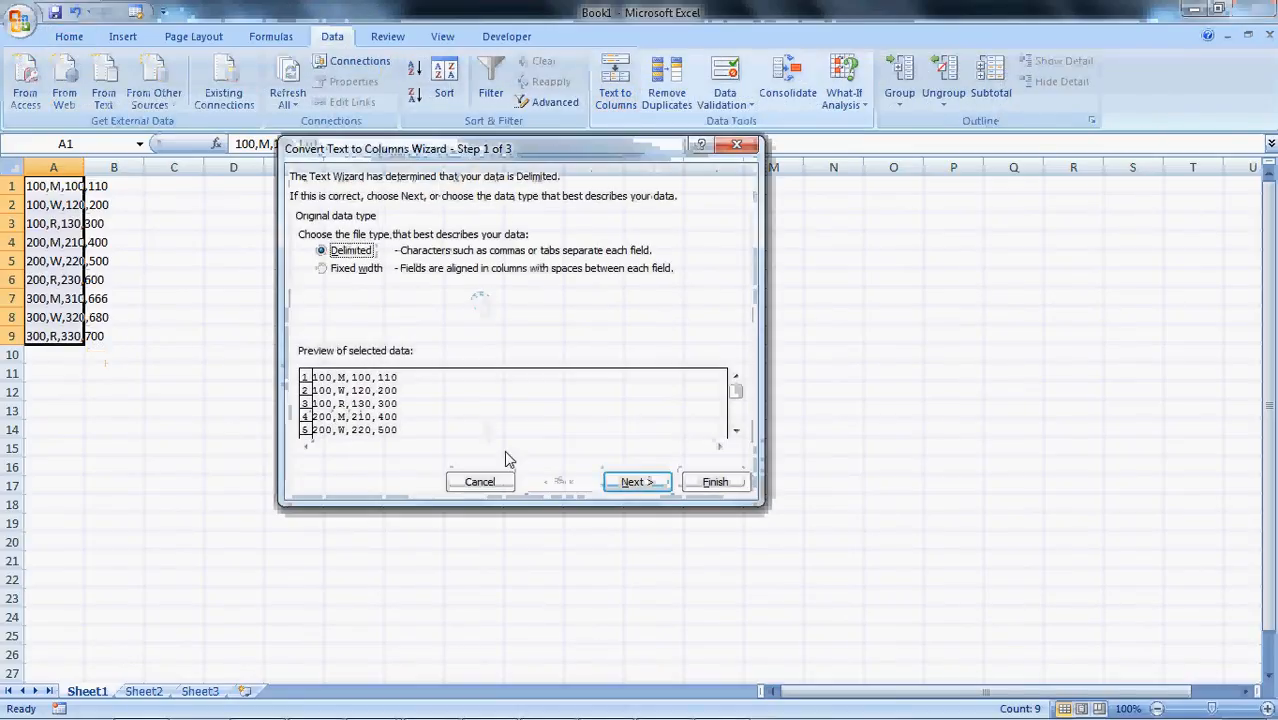
pyautogui.click(630, 482)
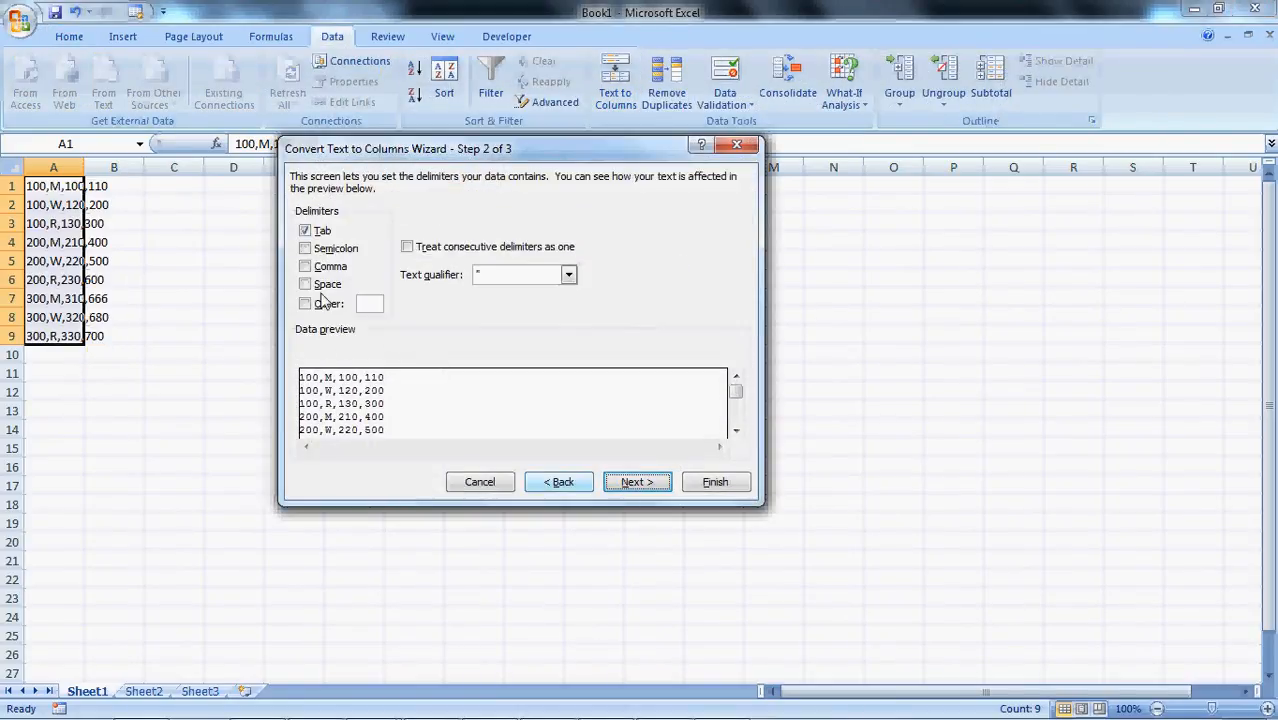
pyautogui.click(320, 267)
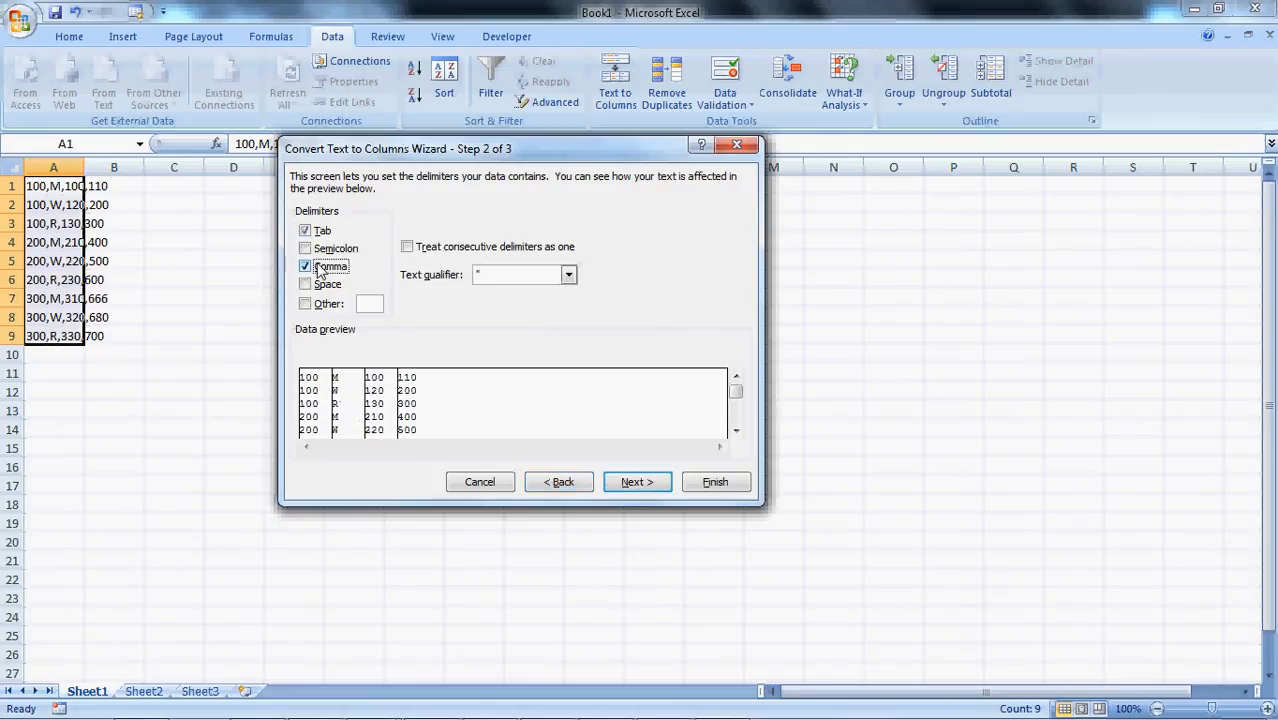
pyautogui.click(631, 482)
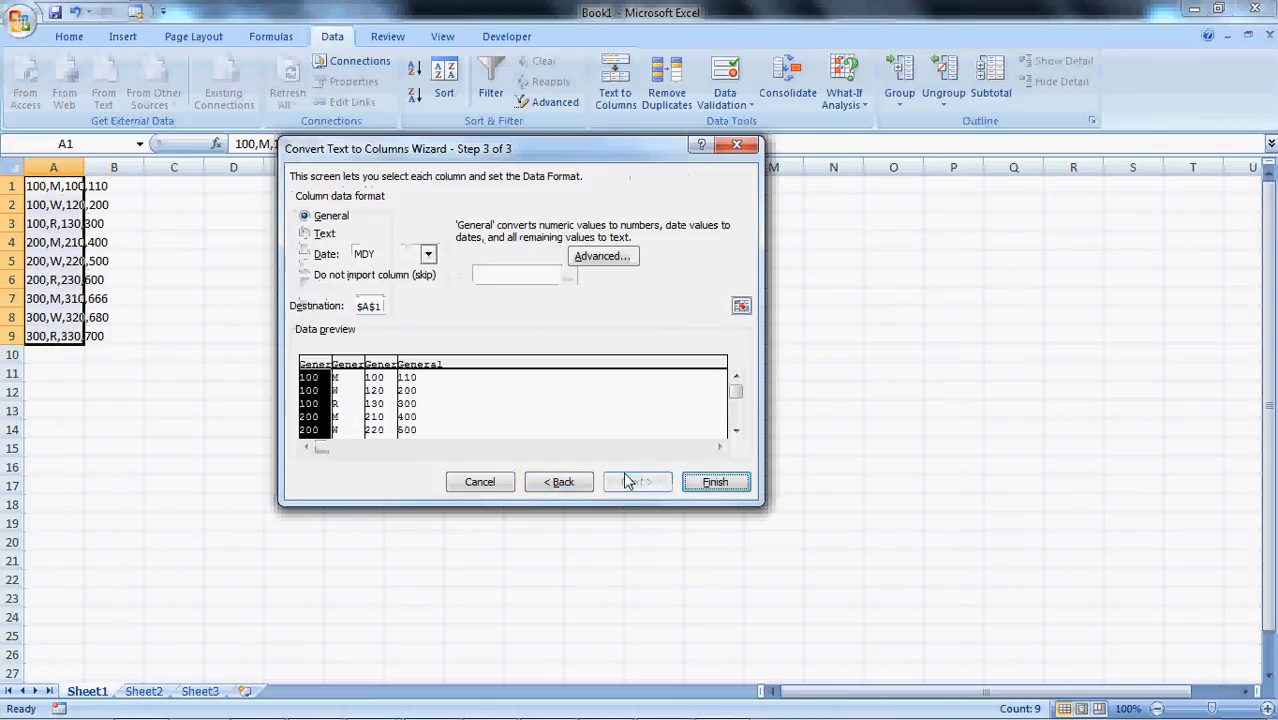
pyautogui.click(716, 483)
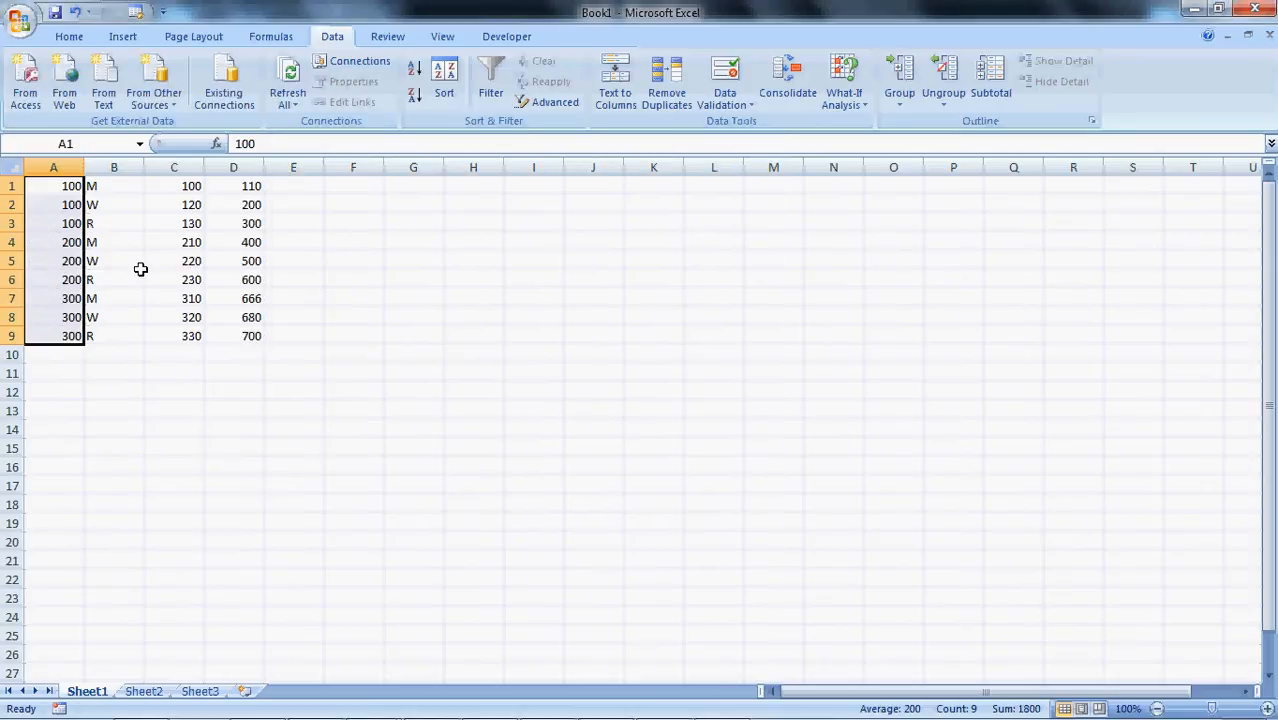
# Insert a blank row above the first data row for the column headers
pyautogui.click(10, 186)
pyautogui.rightClick(10, 186)
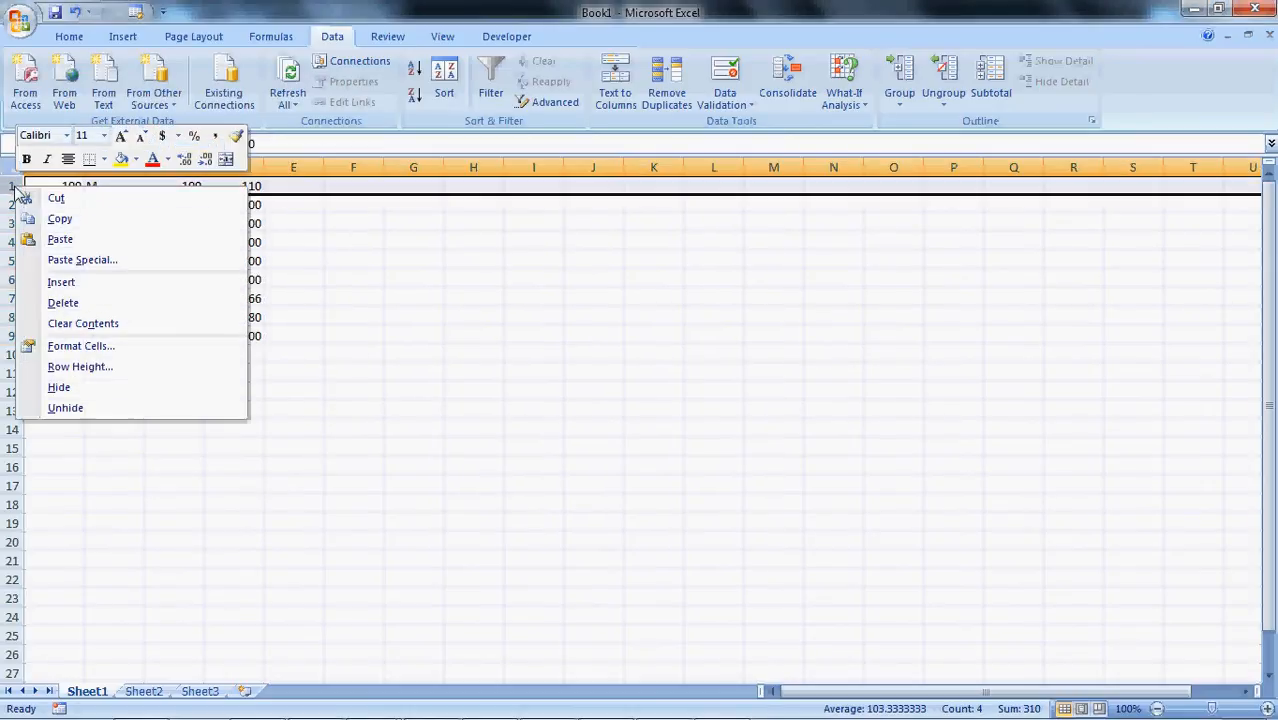
pyautogui.click(70, 282)
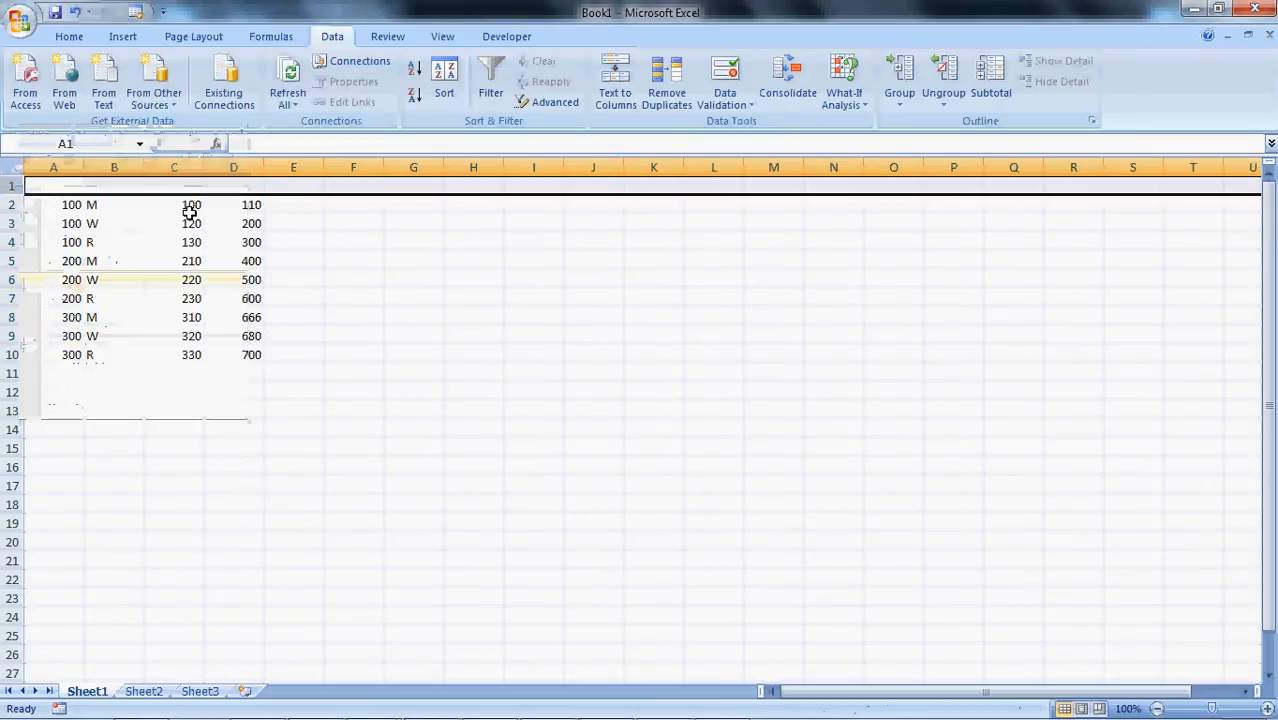
# Enter the headers ProductID in A1 and PriceCode in B1, following the PPrices column table in PowerCenter Help
pyautogui.hotkey('alt', 'Tab')
pyautogui.hotkey('alt', 'Tab')
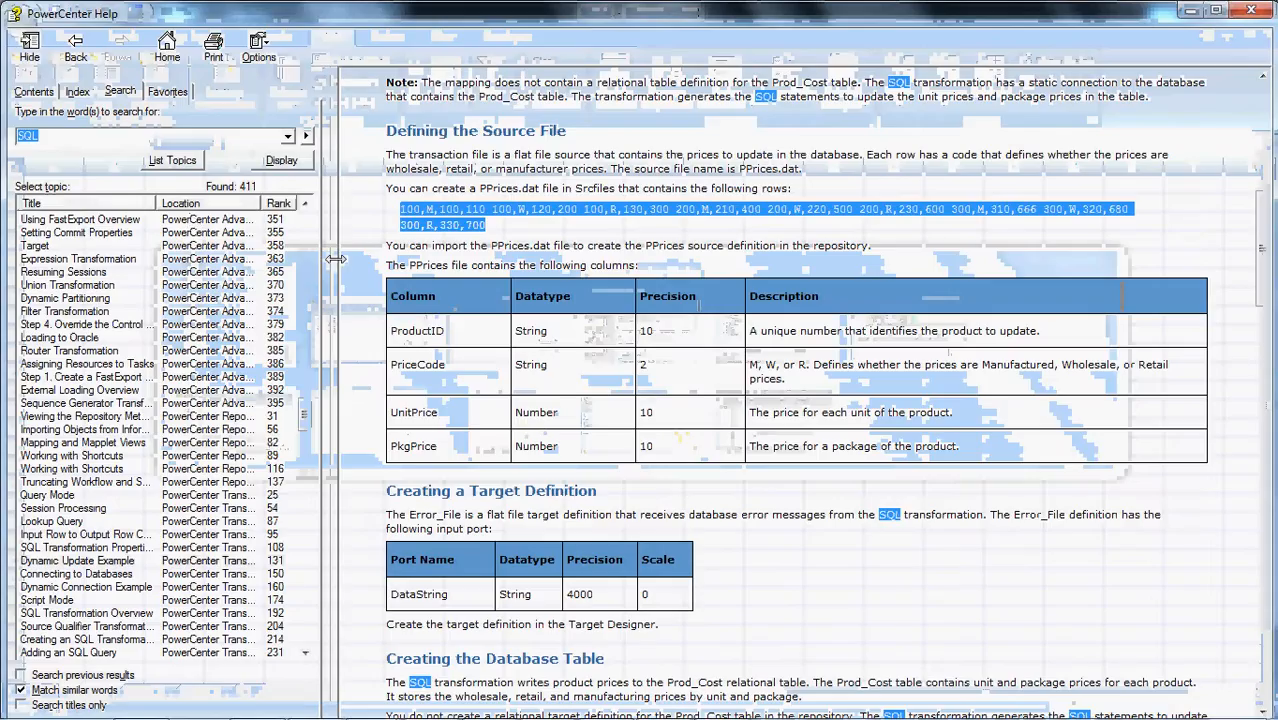
pyautogui.hotkey('alt', 'Tab')
pyautogui.click(62, 186)
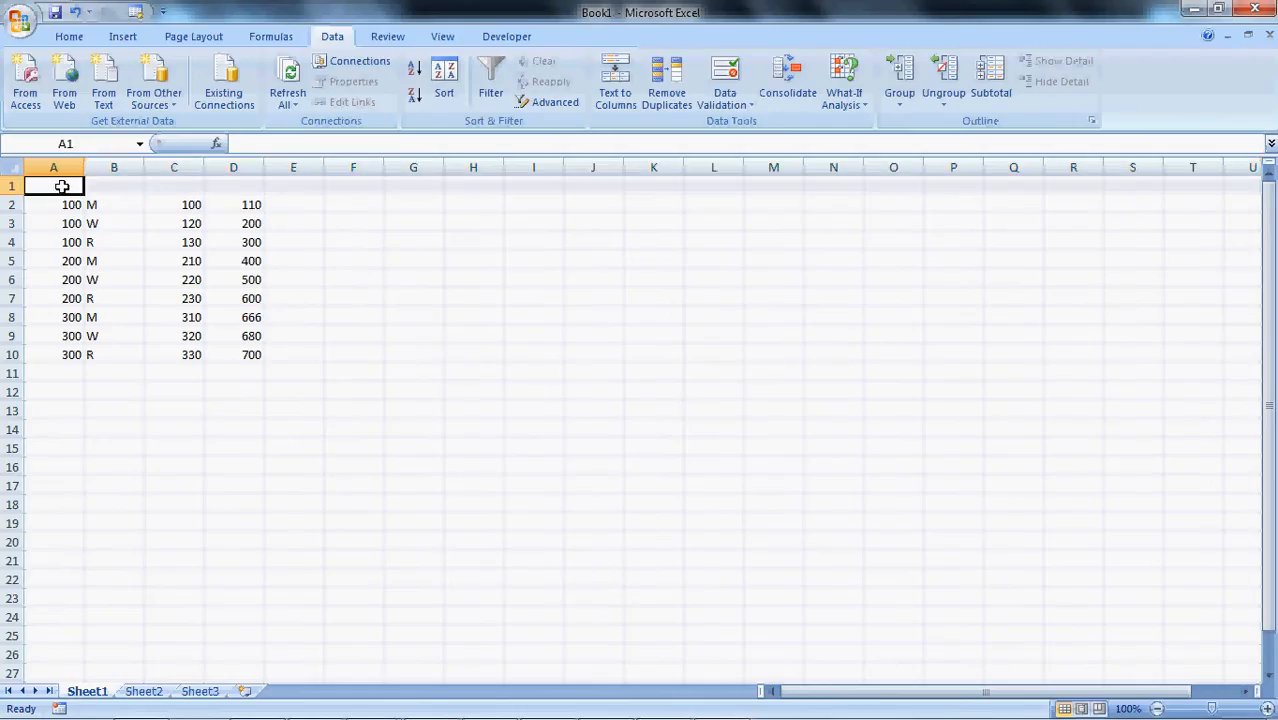
pyautogui.write('Produc')
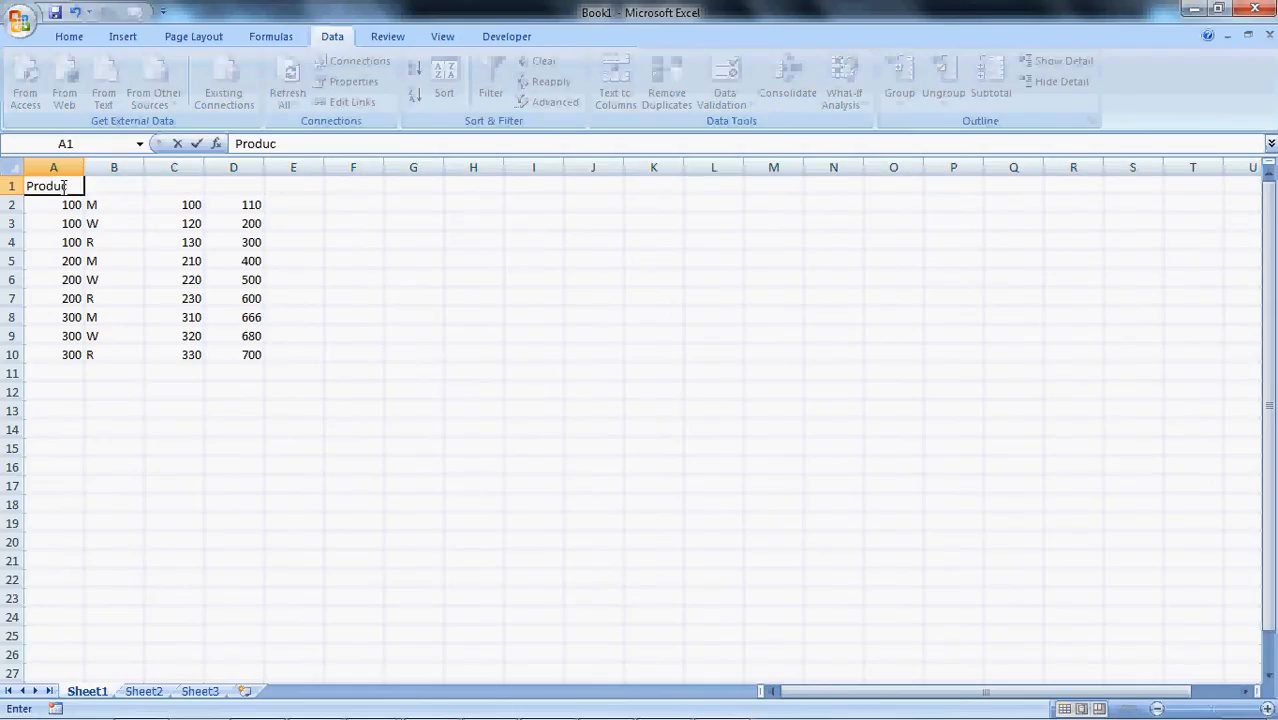
pyautogui.write('tID')
pyautogui.press('Return')
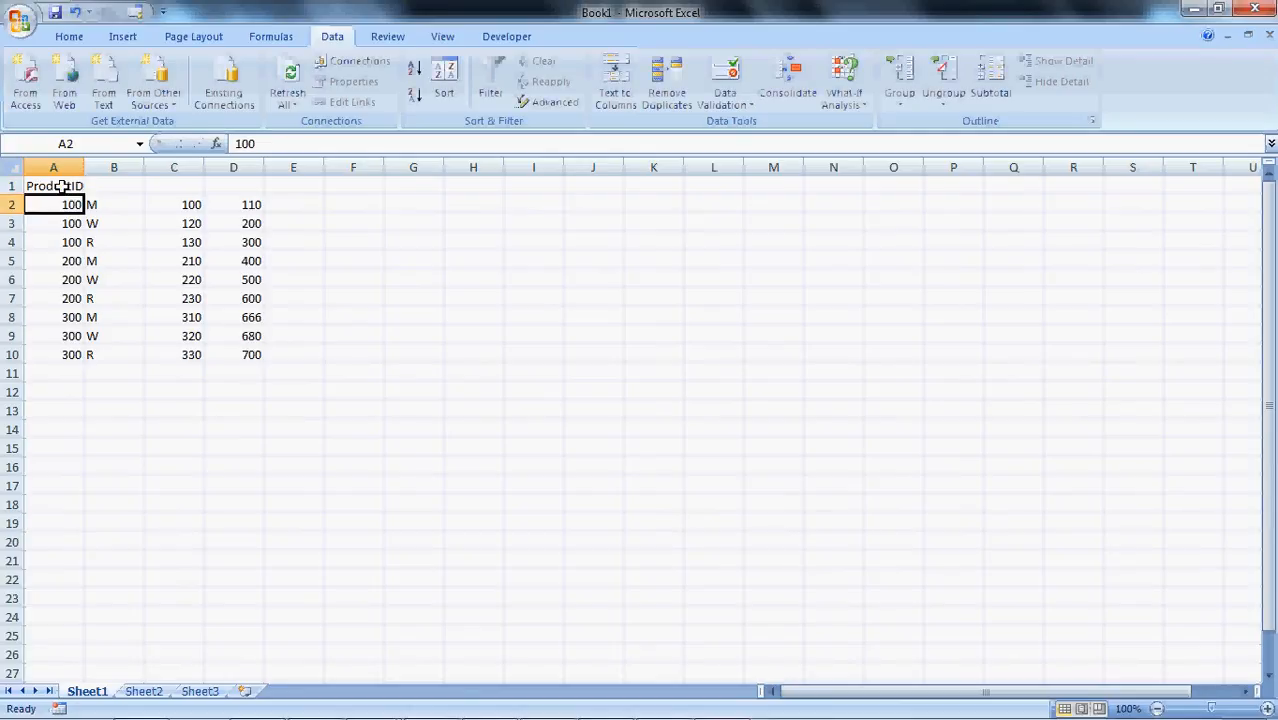
pyautogui.click(103, 190)
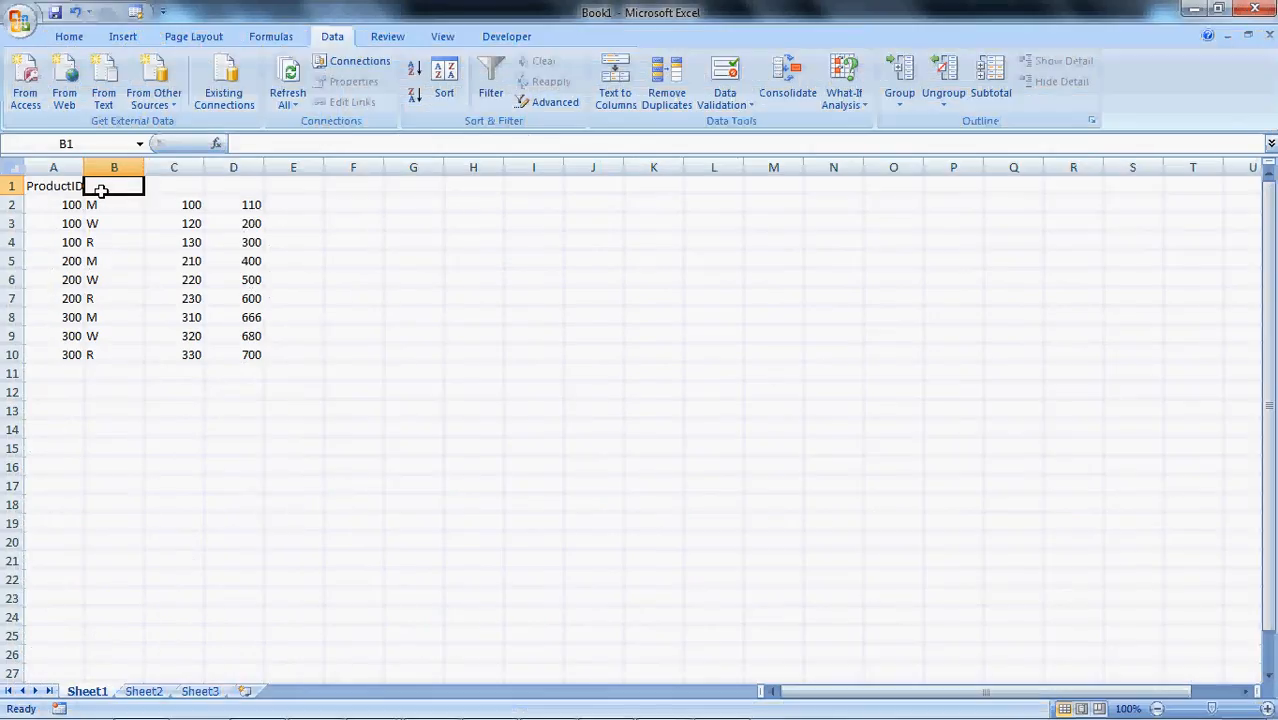
pyautogui.write('PriceCode')
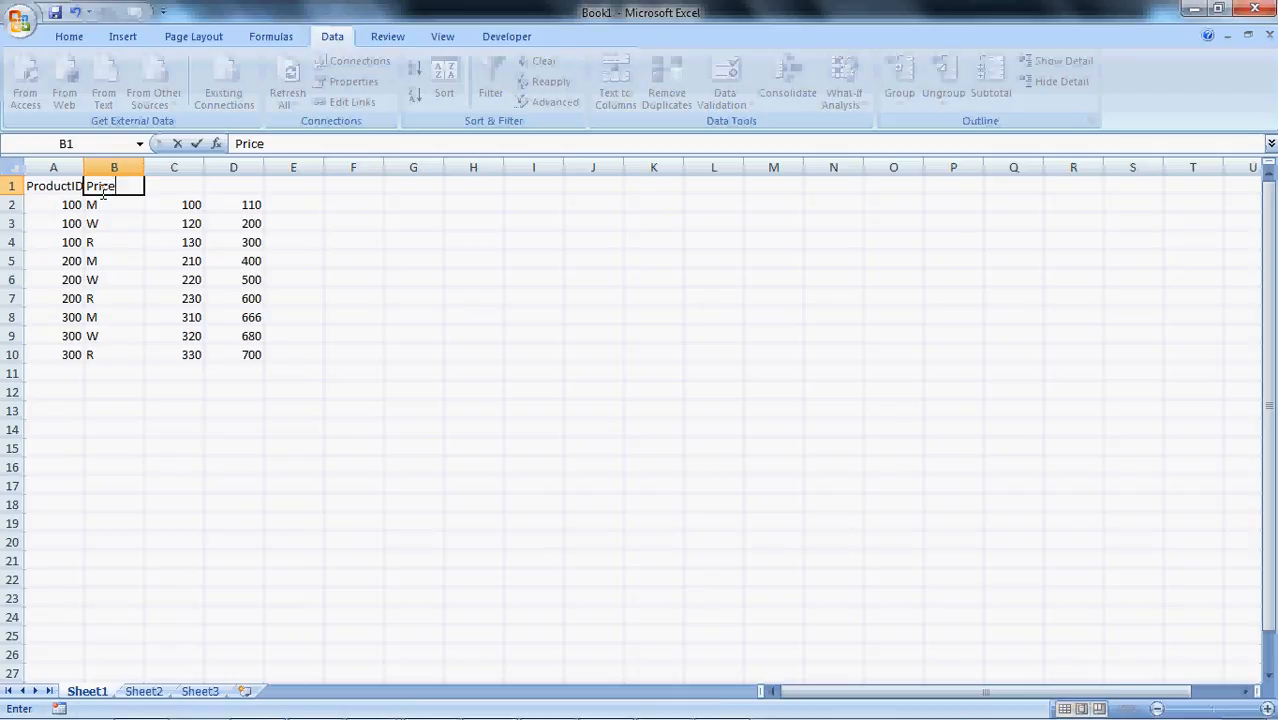
pyautogui.press('Return')
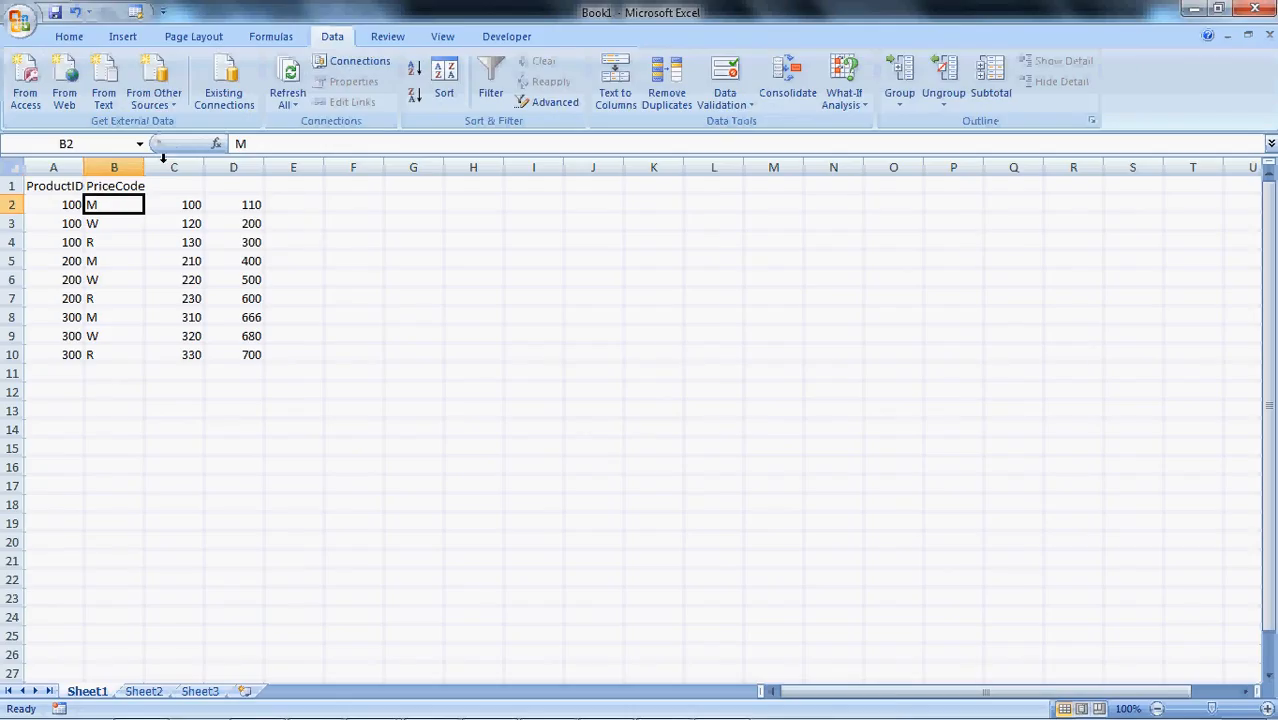
# Enter the headers UnitPrice in C1 and PkgPrice in D1
pyautogui.click(168, 190)
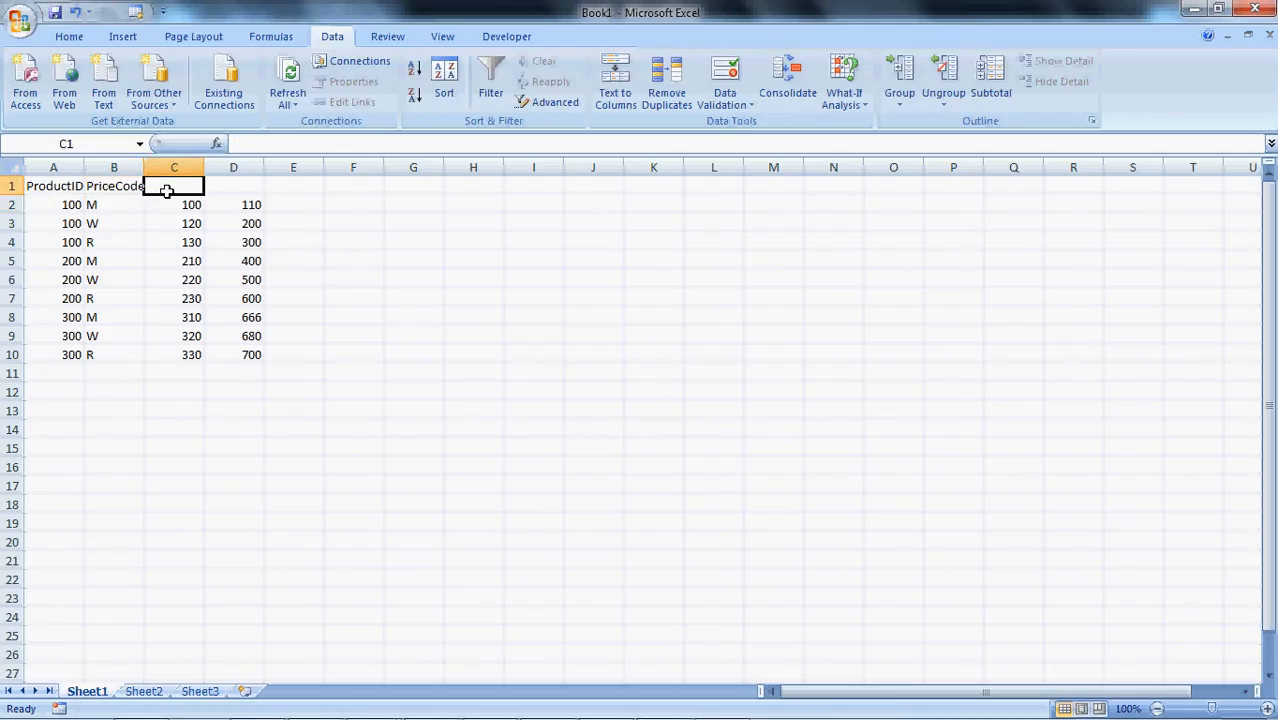
pyautogui.write('UnitPrice')
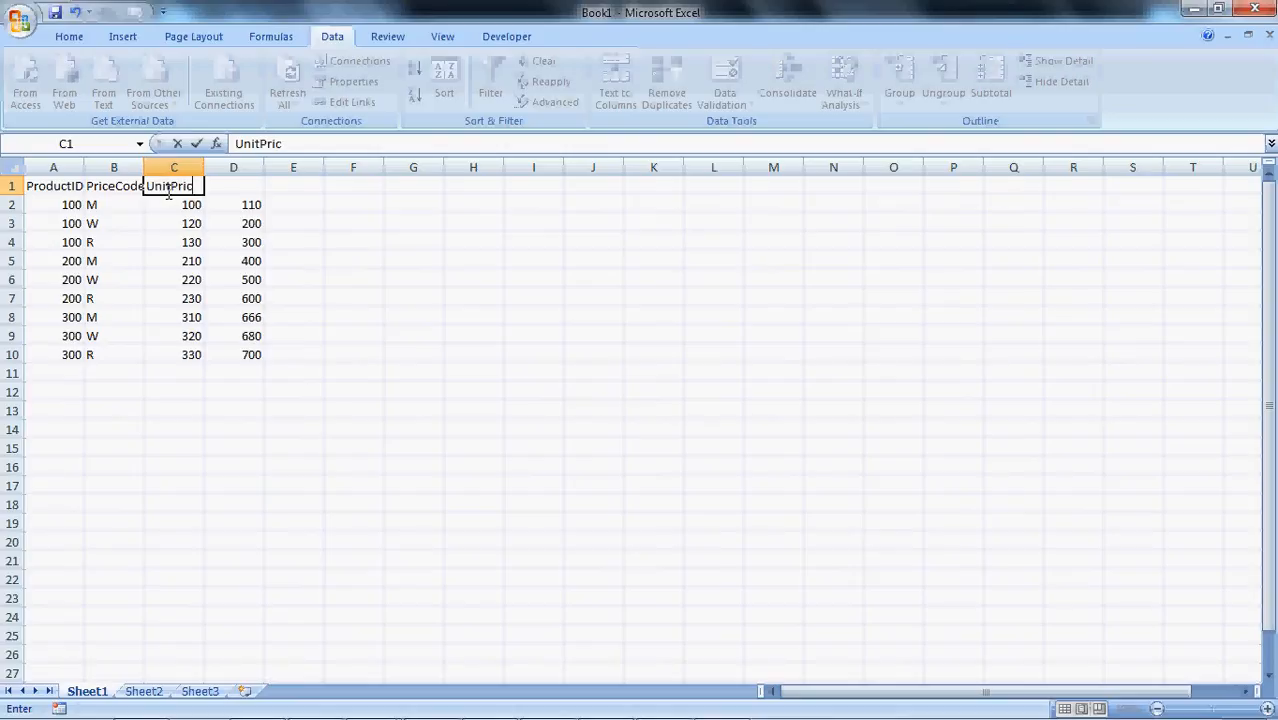
pyautogui.press('Return')
pyautogui.press('Up')
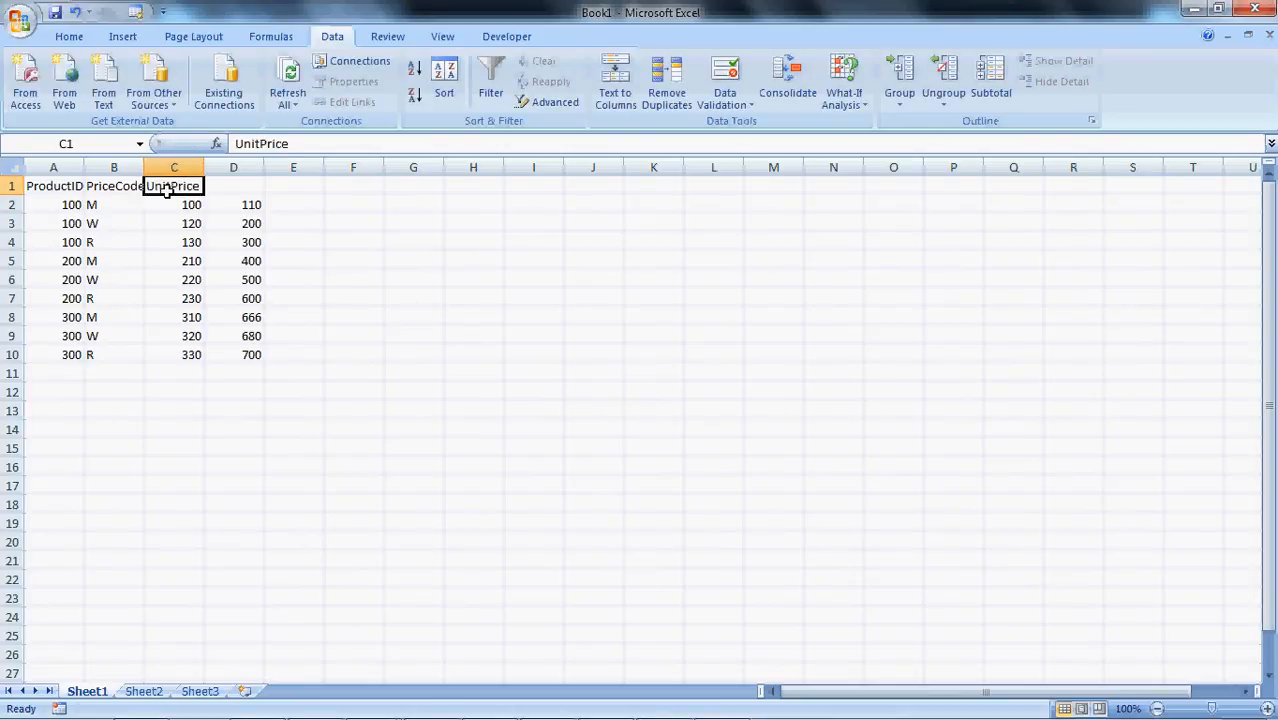
pyautogui.press('Right')
pyautogui.write('PkgP')
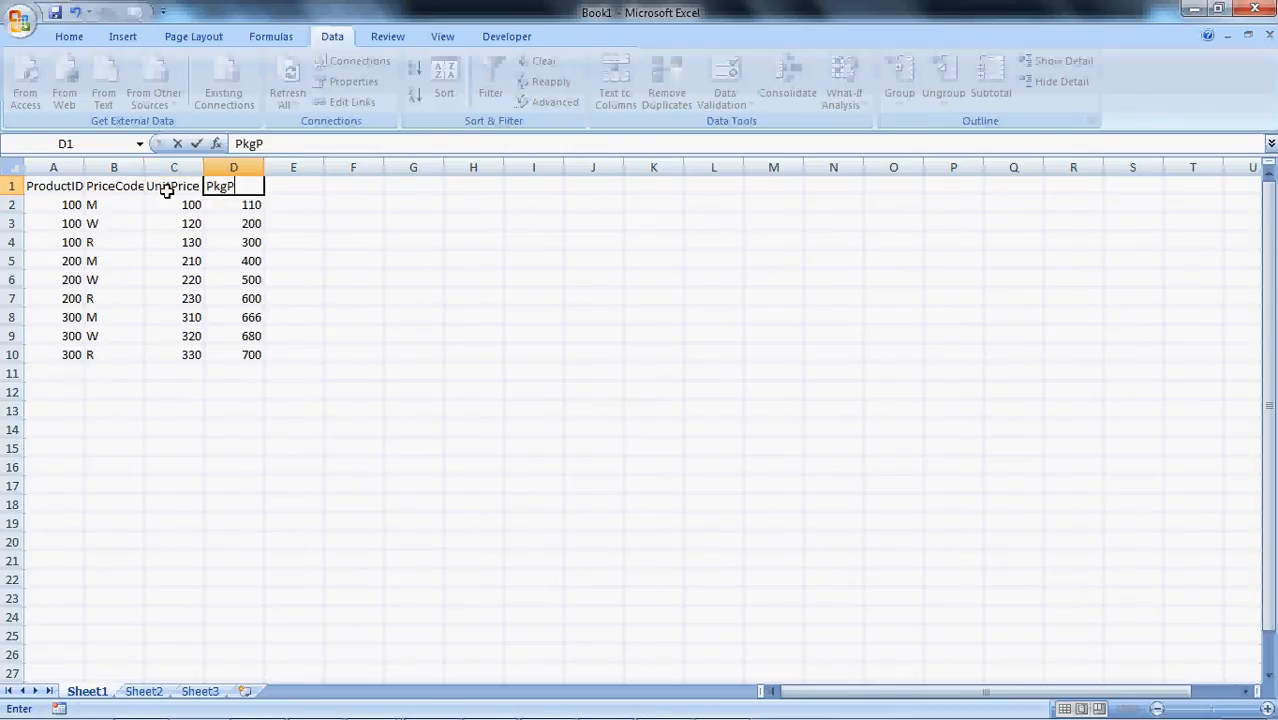
pyautogui.write('rice')
pyautogui.press('Return')
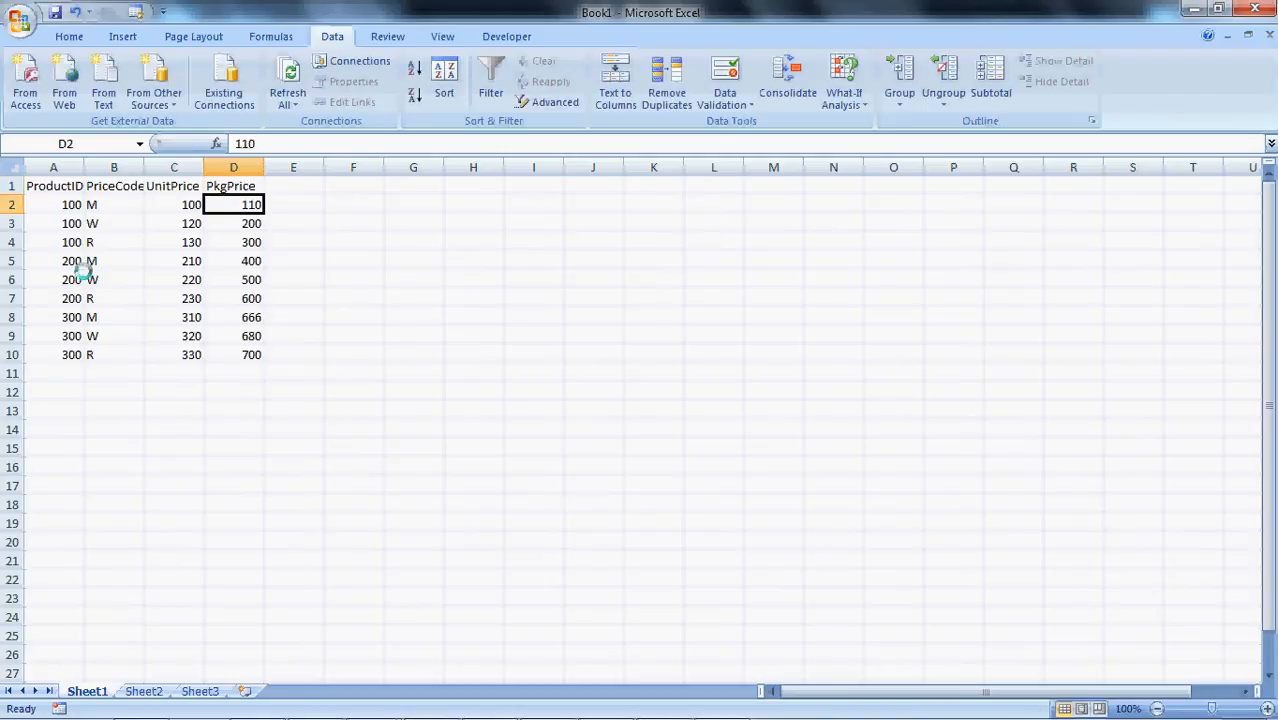
# Start saving the workbook and choose the InfraWork folder on the Data (G:) drive as the location
pyautogui.hotkey('ctrl', 'a')
pyautogui.click(210, 279)
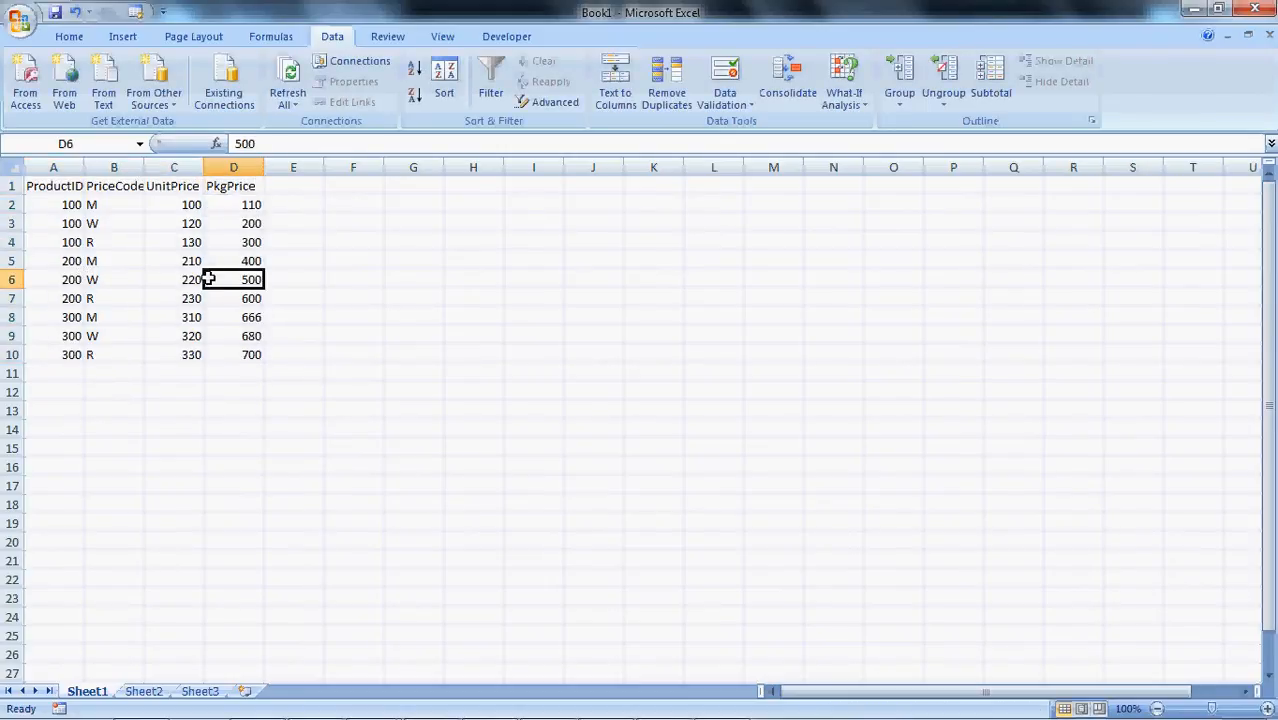
pyautogui.hotkey('ctrl', 's')
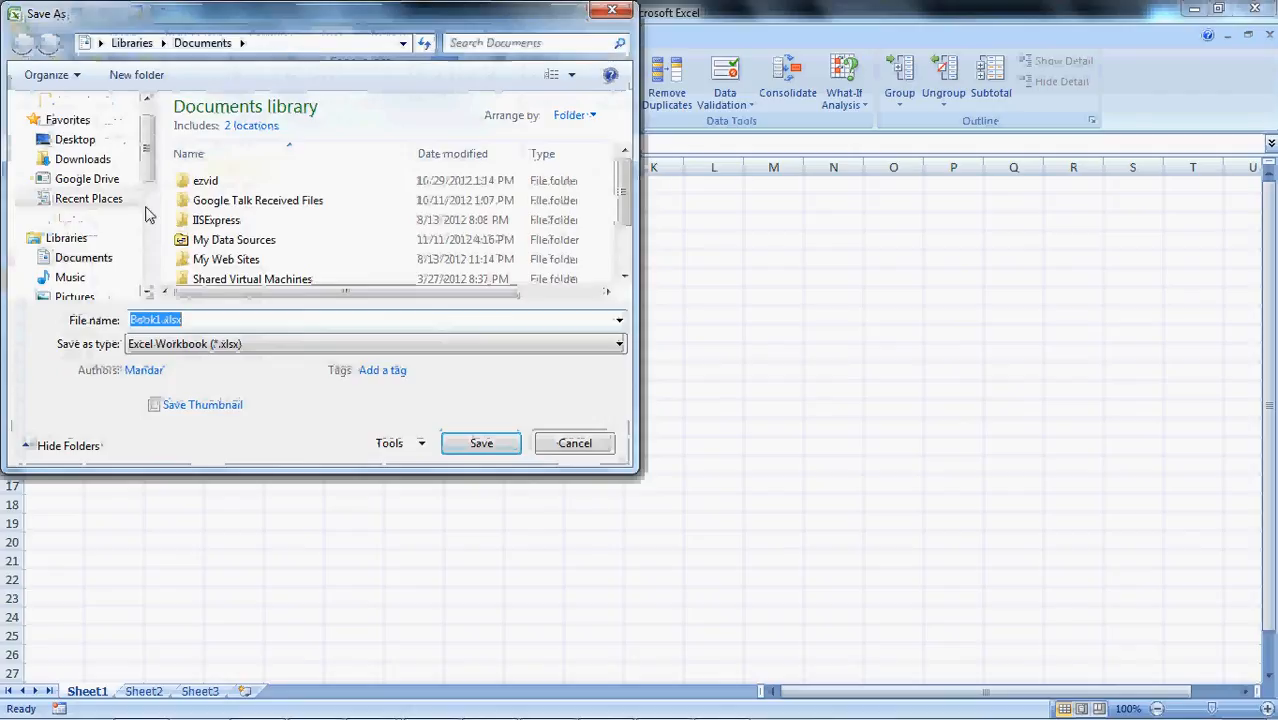
pyautogui.moveTo(148, 153); pyautogui.dragTo(151, 230)
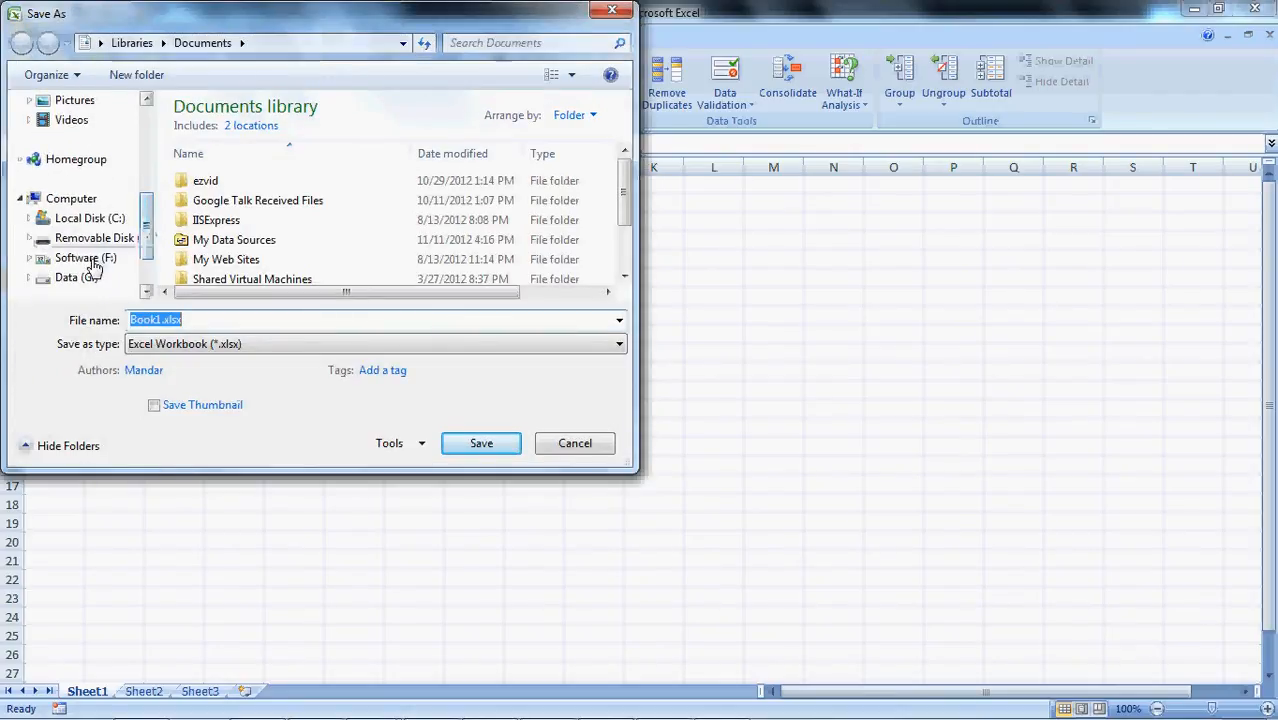
pyautogui.click(92, 260)
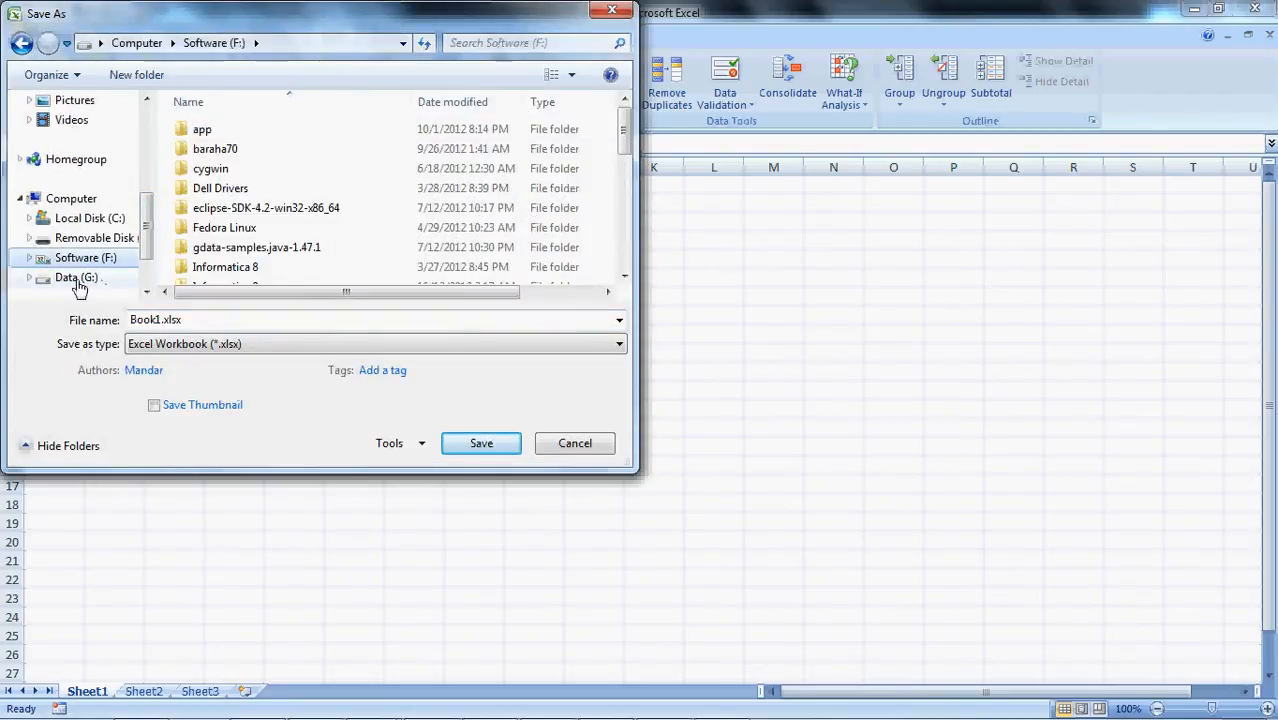
pyautogui.click(78, 279)
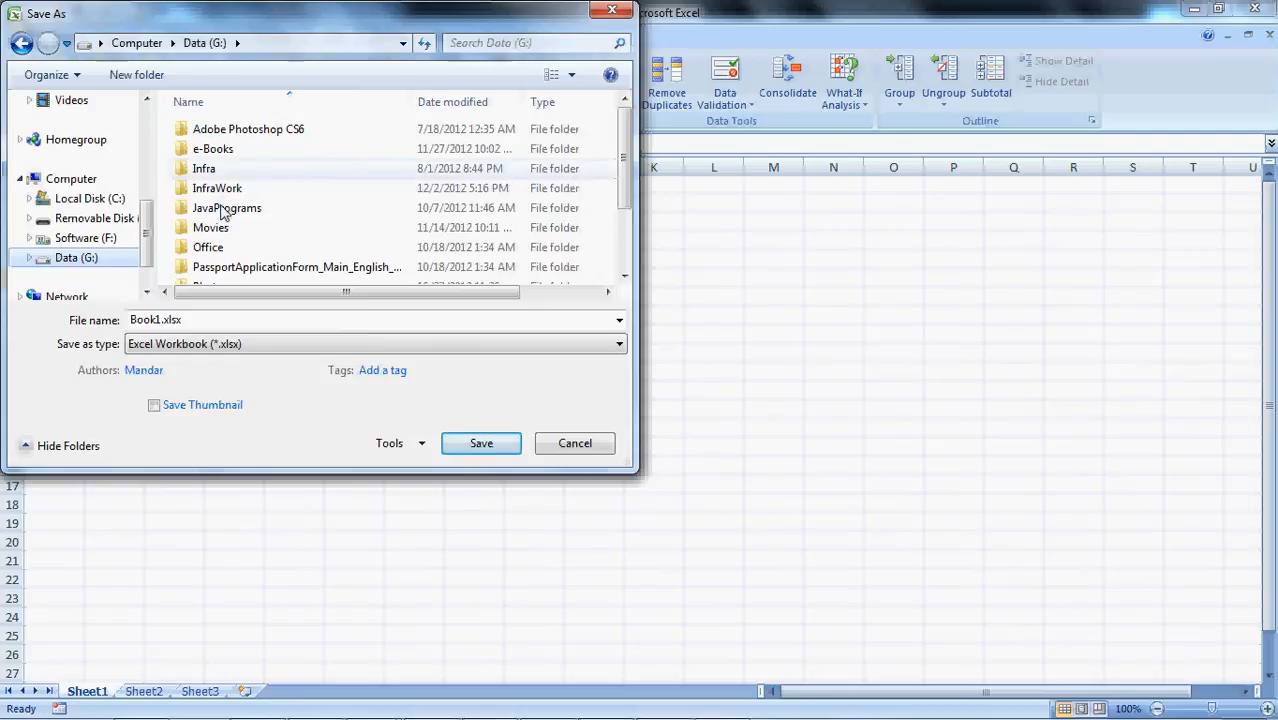
pyautogui.doubleClick(218, 190)
pyautogui.doubleClick(195, 320)
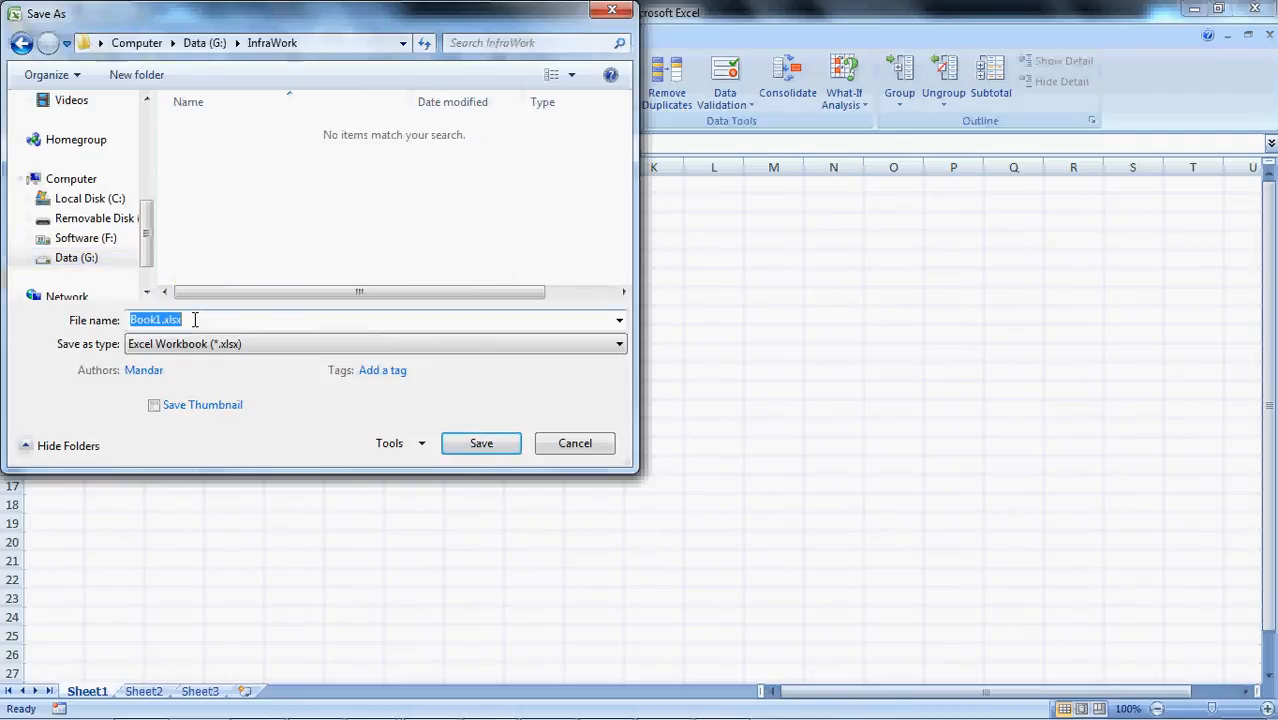
# Save the active sheet as PriceList in CSV (Comma delimited) format, keeping the workbook in that format
pyautogui.write('PriceList')
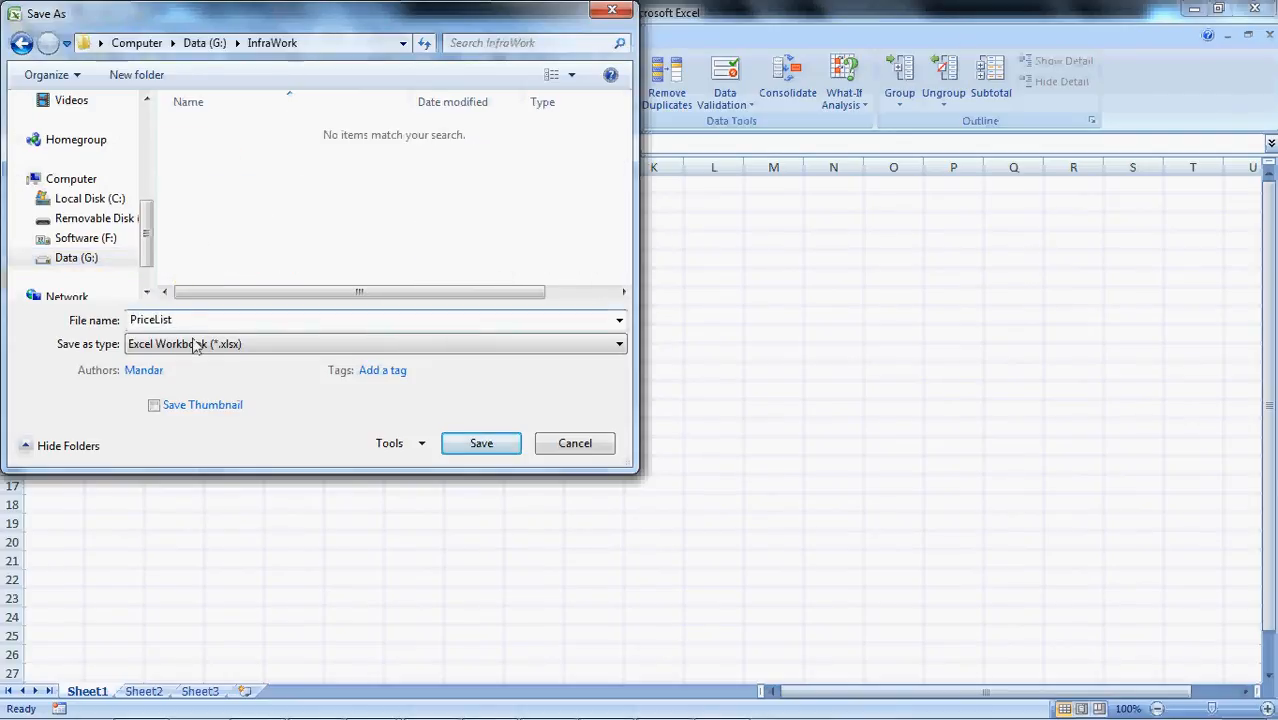
pyautogui.click(195, 346)
pyautogui.press('c')
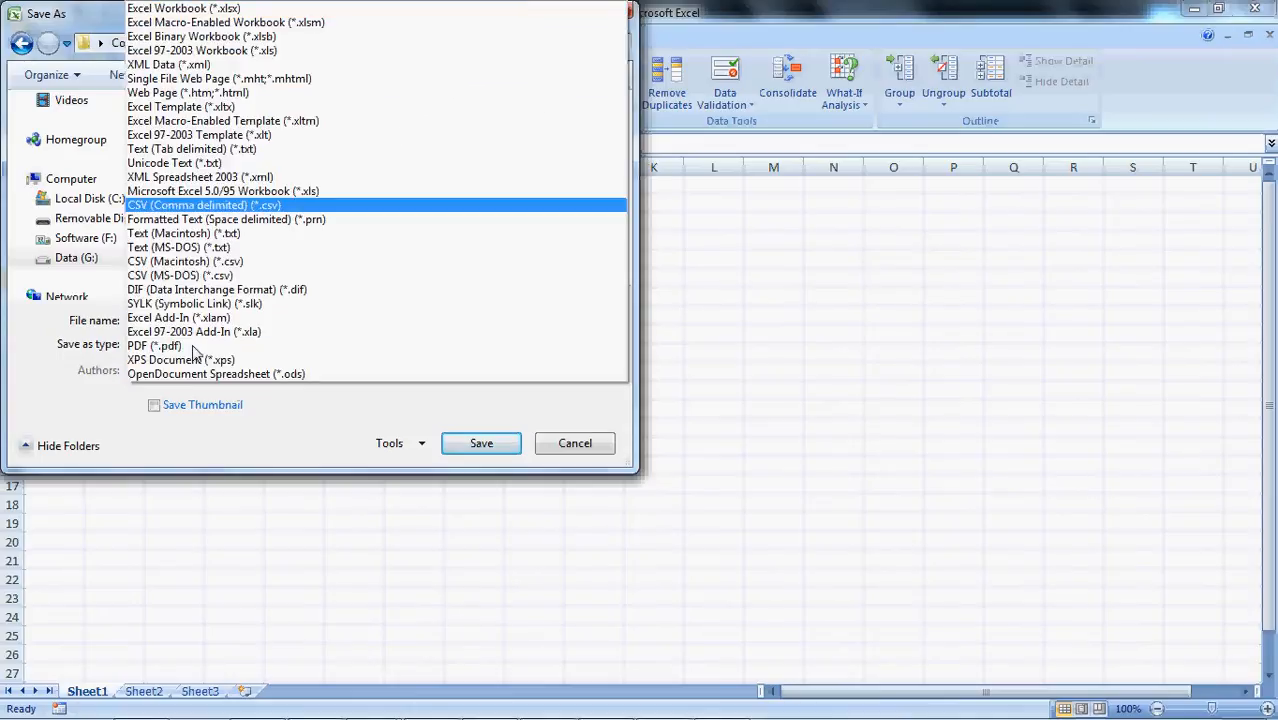
pyautogui.click(248, 206)
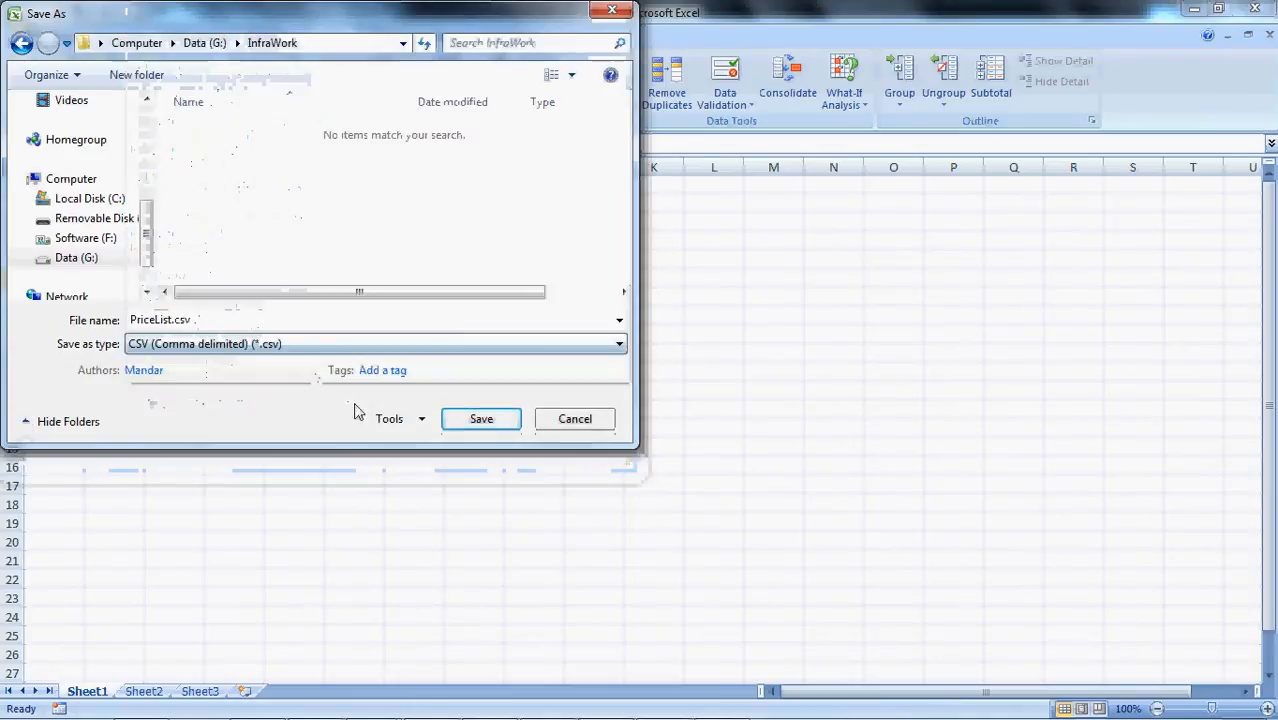
pyautogui.click(476, 428)
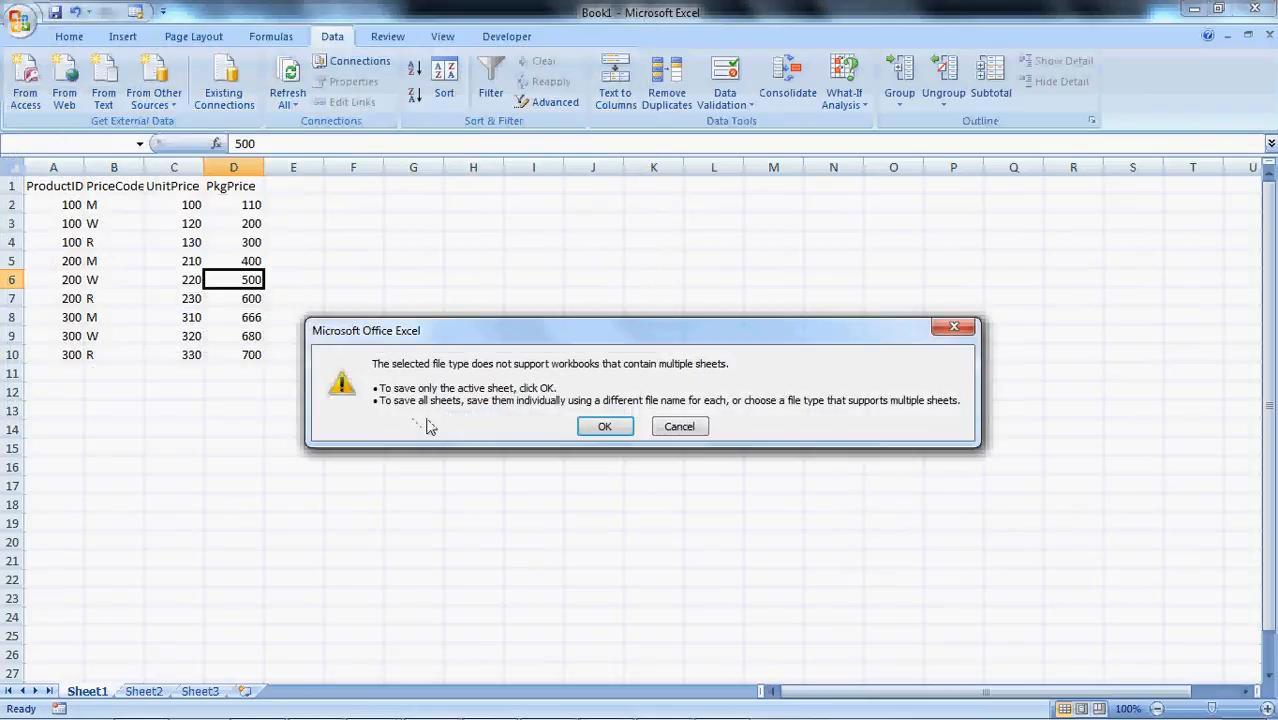
pyautogui.click(603, 430)
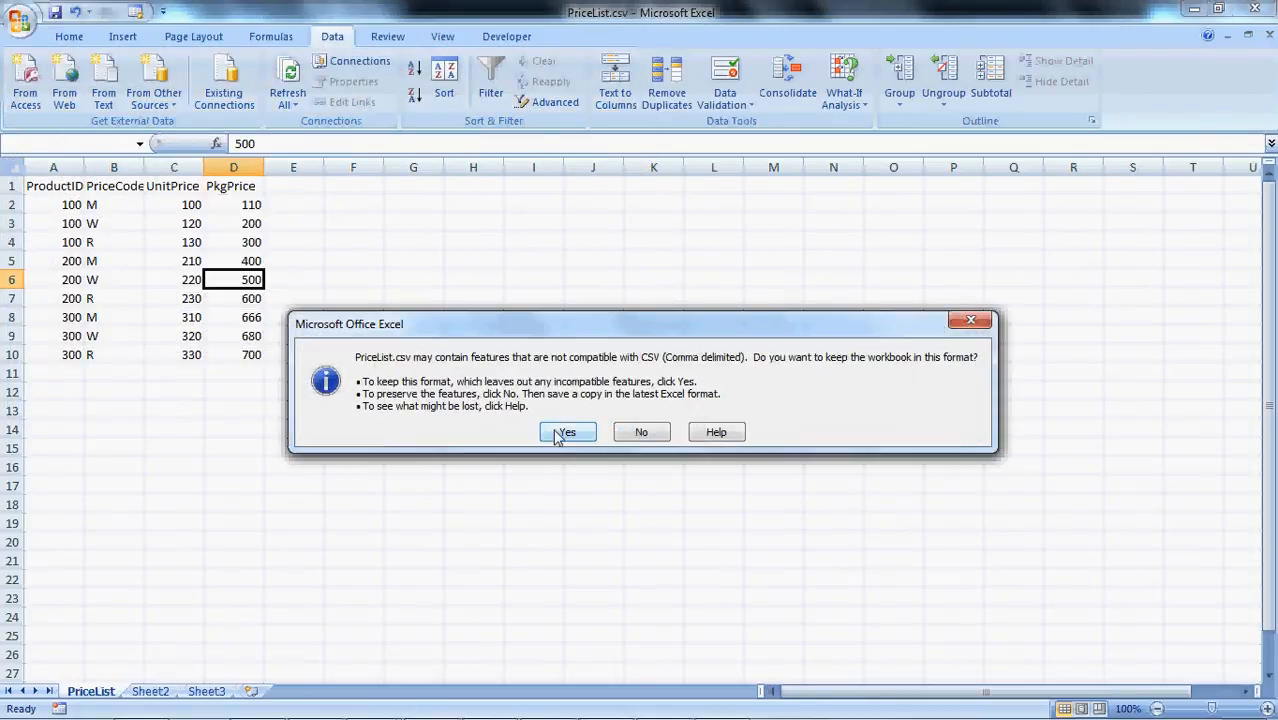
pyautogui.click(562, 431)
pyautogui.click(424, 372)
# Copy the Prod_Cost create table and insert statements from PowerCenter Help into the Toad for Oracle editor
pyautogui.hotkey('alt', 'Tab')
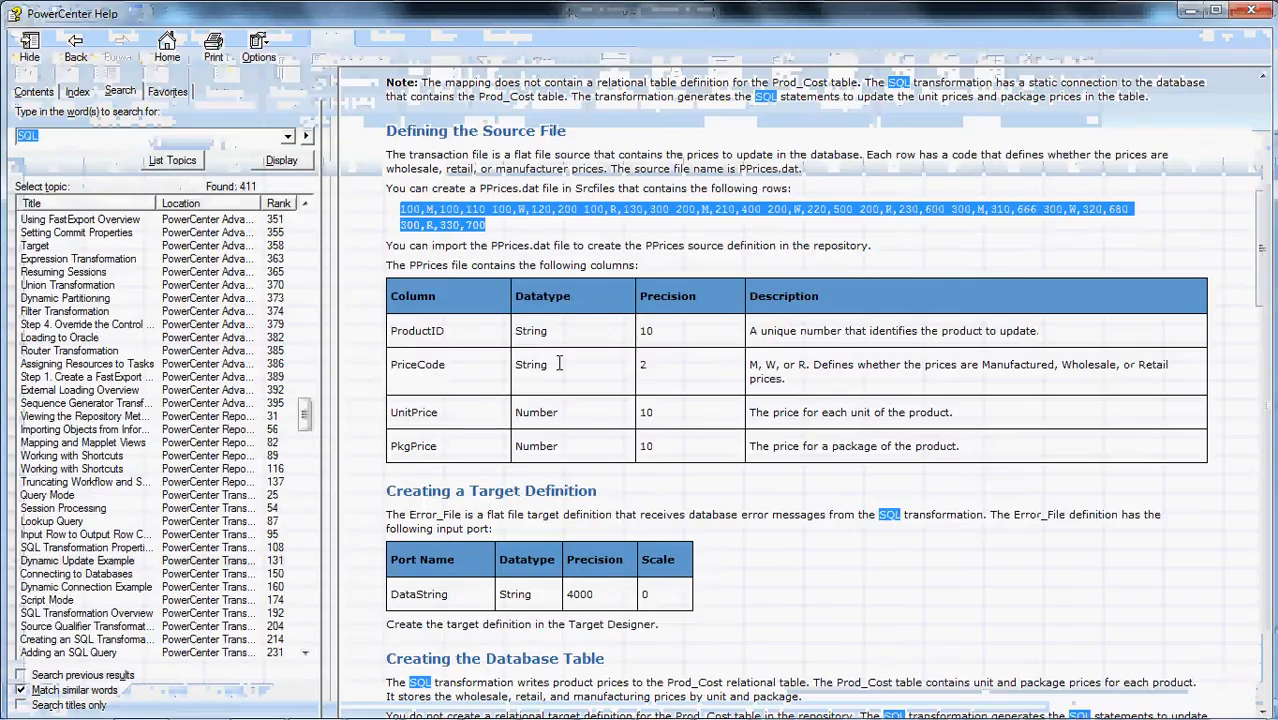
pyautogui.click(580, 372)
pyautogui.scroll(-1, 581, 373)
pyautogui.scroll(-3, 580, 372)
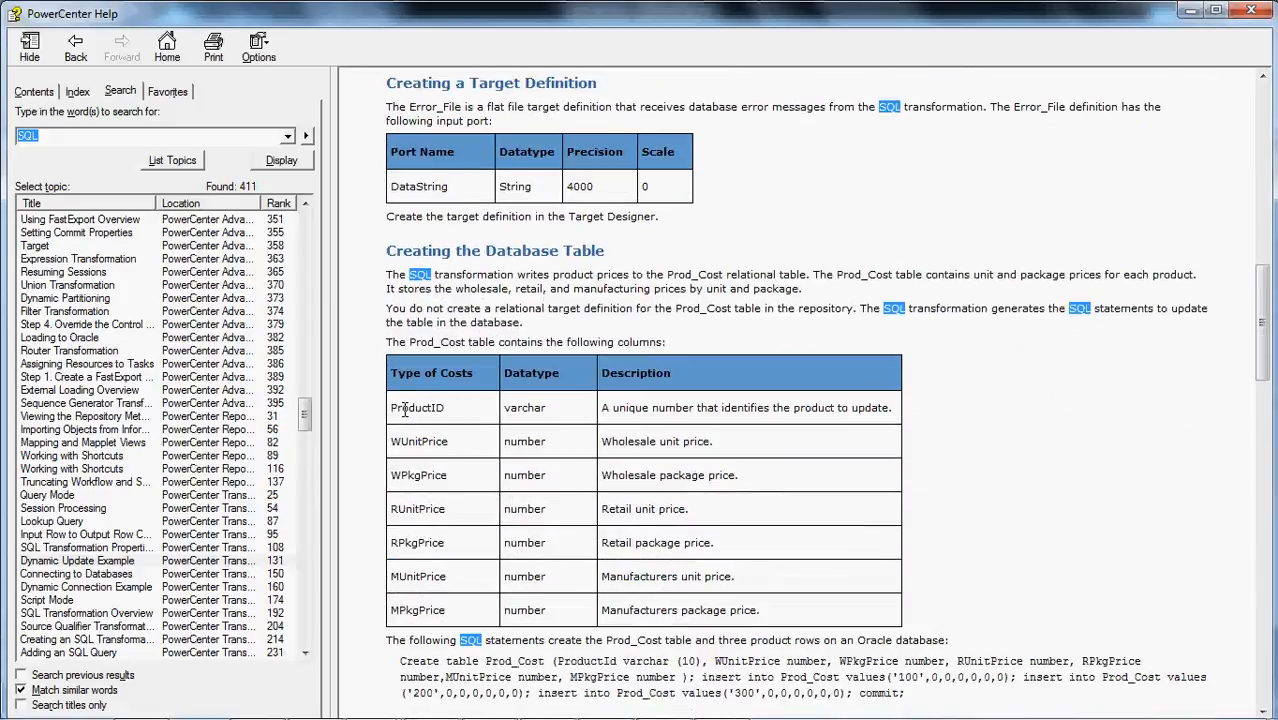
pyautogui.doubleClick(420, 661)
pyautogui.scroll(-2, 500, 640)
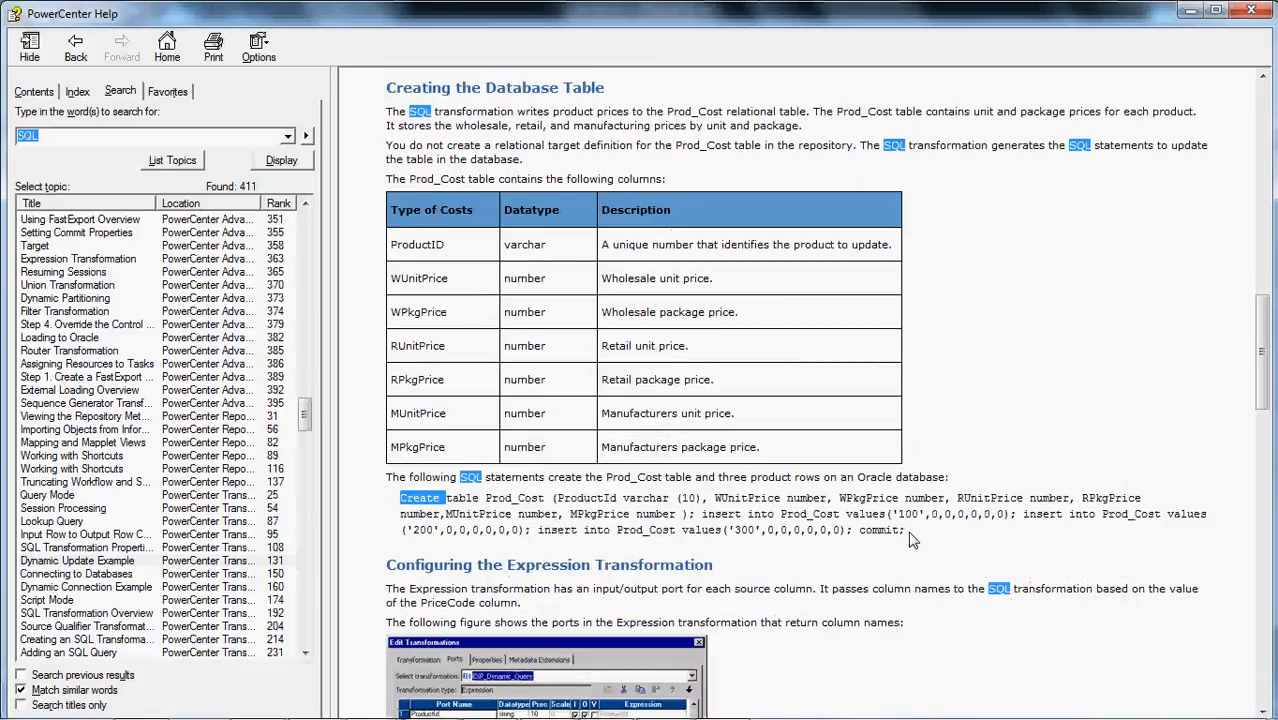
pyautogui.keyDown('shift'); pyautogui.click(903, 531); pyautogui.keyUp('shift')
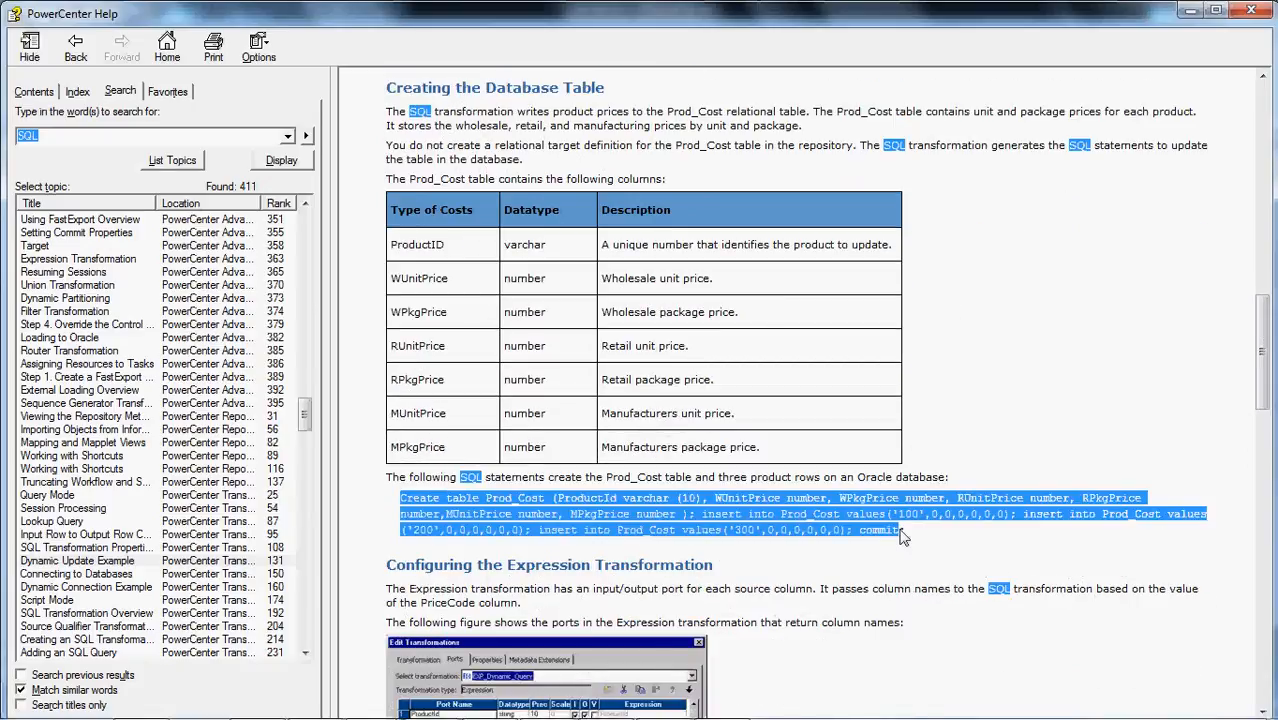
pyautogui.moveTo(557, 708)
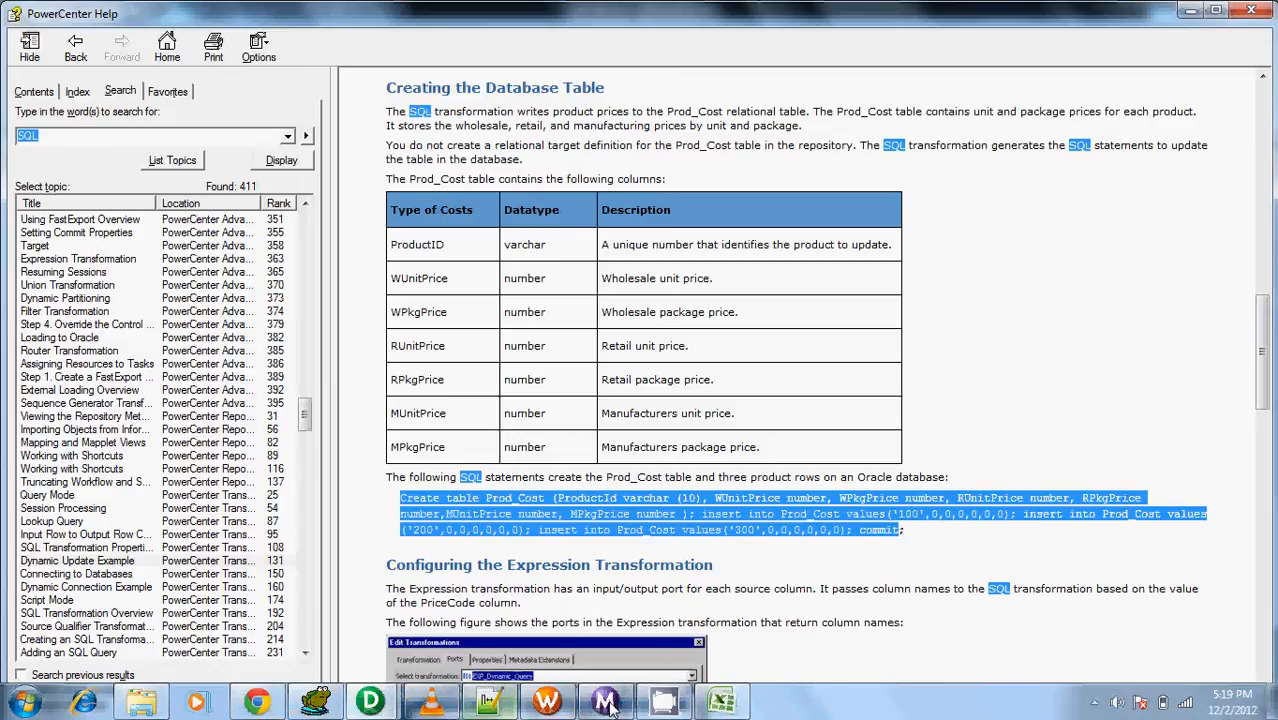
pyautogui.click(318, 703)
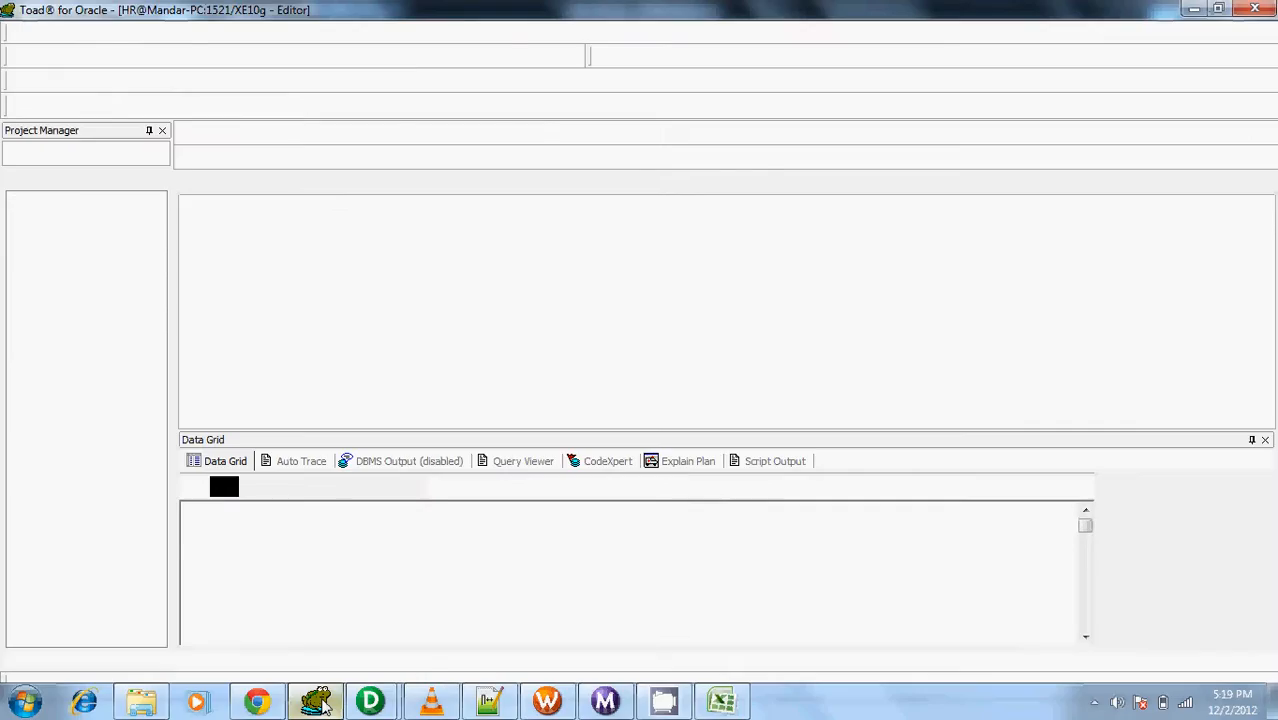
pyautogui.hotkey('ctrl', 'v')
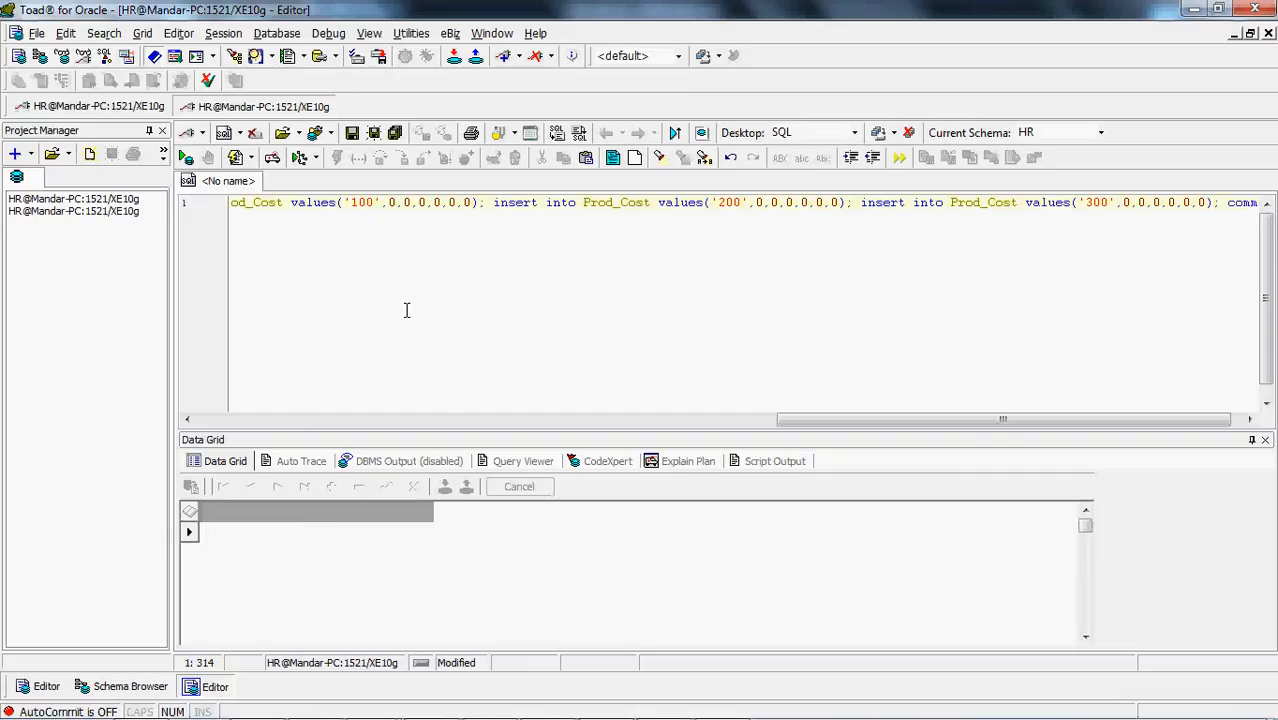
# Break the Create table Prod_Cost statement so that the ProductId varchar (10) definition stands on its own line
pyautogui.press('Home')
pyautogui.hotkey('ctrl', 'Right')
pyautogui.hotkey('ctrl', 'Right')
pyautogui.hotkey('ctrl', 'Right')
pyautogui.hotkey('ctrl', 'Right')
pyautogui.hotkey('ctrl', 'Right')
pyautogui.hotkey('ctrl', 'Right')
pyautogui.hotkey('ctrl', 'Right')
pyautogui.hotkey('ctrl', 'Right')
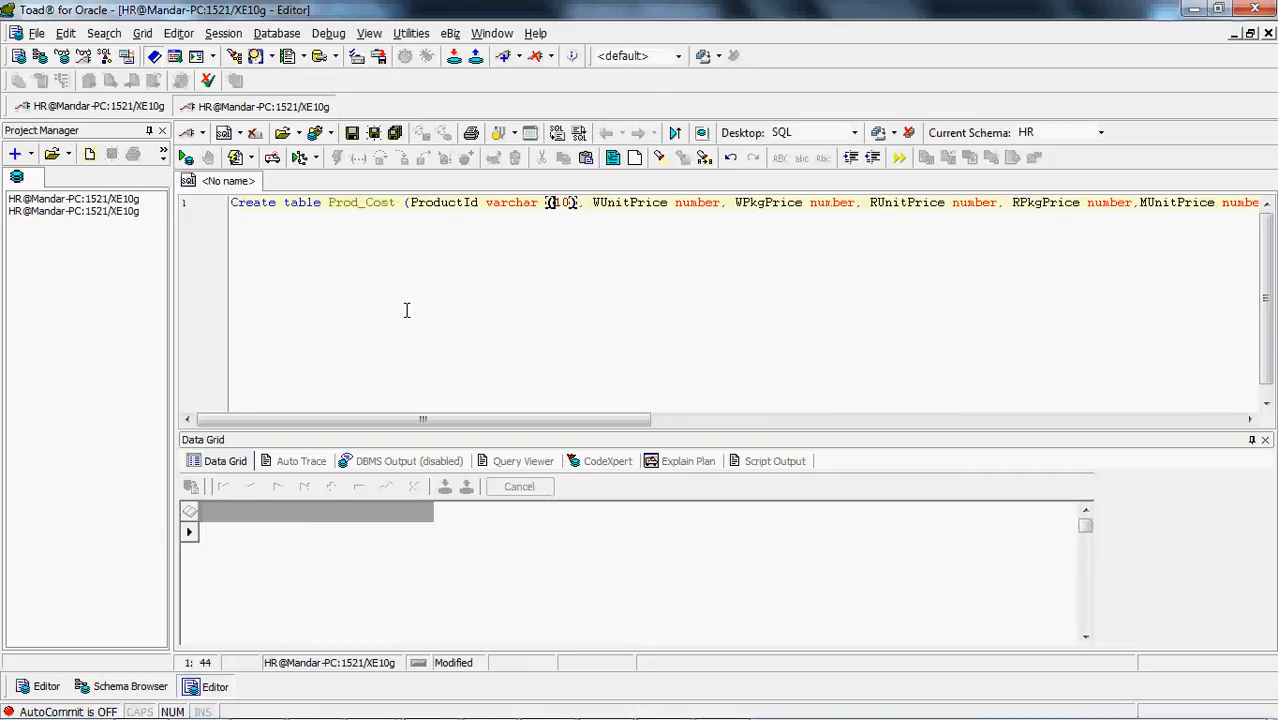
pyautogui.hotkey('ctrl', 'Right')
pyautogui.hotkey('ctrl', 'Right')
pyautogui.press('Return')
pyautogui.hotkey('ctrl', 'Right')
pyautogui.hotkey('ctrl', 'Left')
pyautogui.hotkey('ctrl', 'Left')
pyautogui.hotkey('ctrl', 'Left')
pyautogui.hotkey('ctrl', 'Left')
pyautogui.hotkey('ctrl', 'Left')
pyautogui.hotkey('ctrl', 'Left')
pyautogui.hotkey('ctrl', 'Left')
pyautogui.hotkey('ctrl', 'Left')
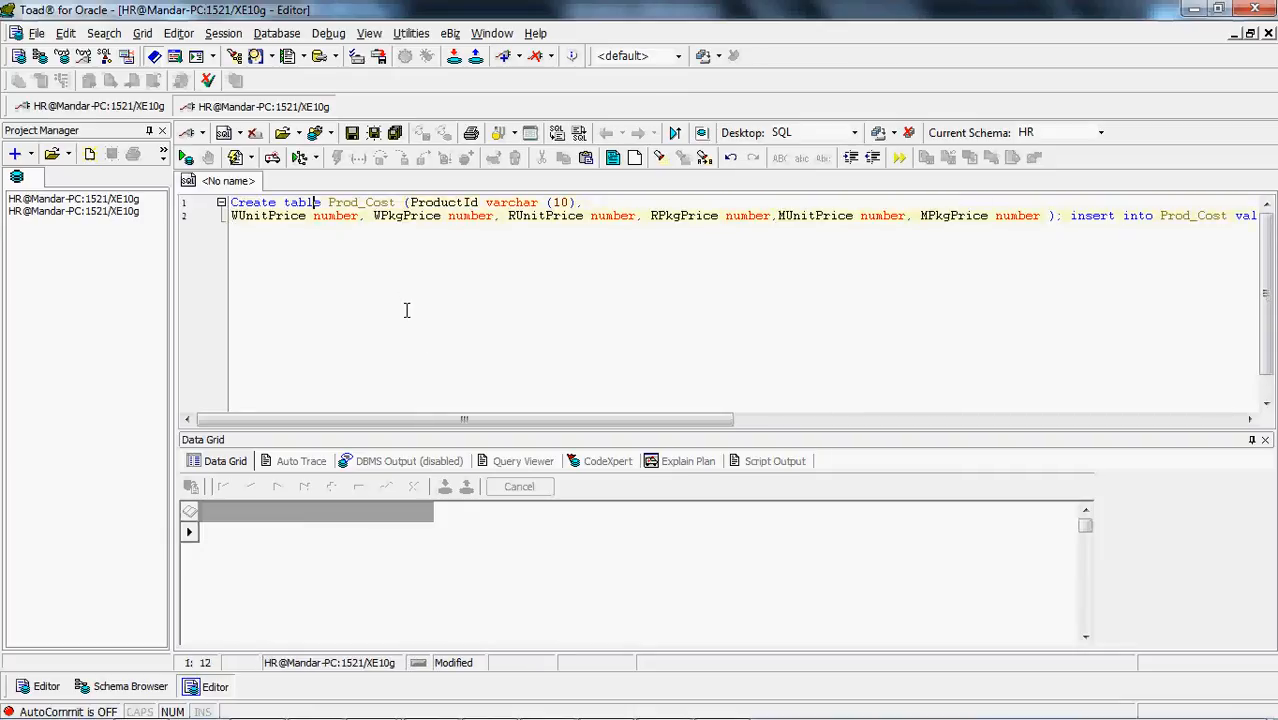
pyautogui.press('Return')
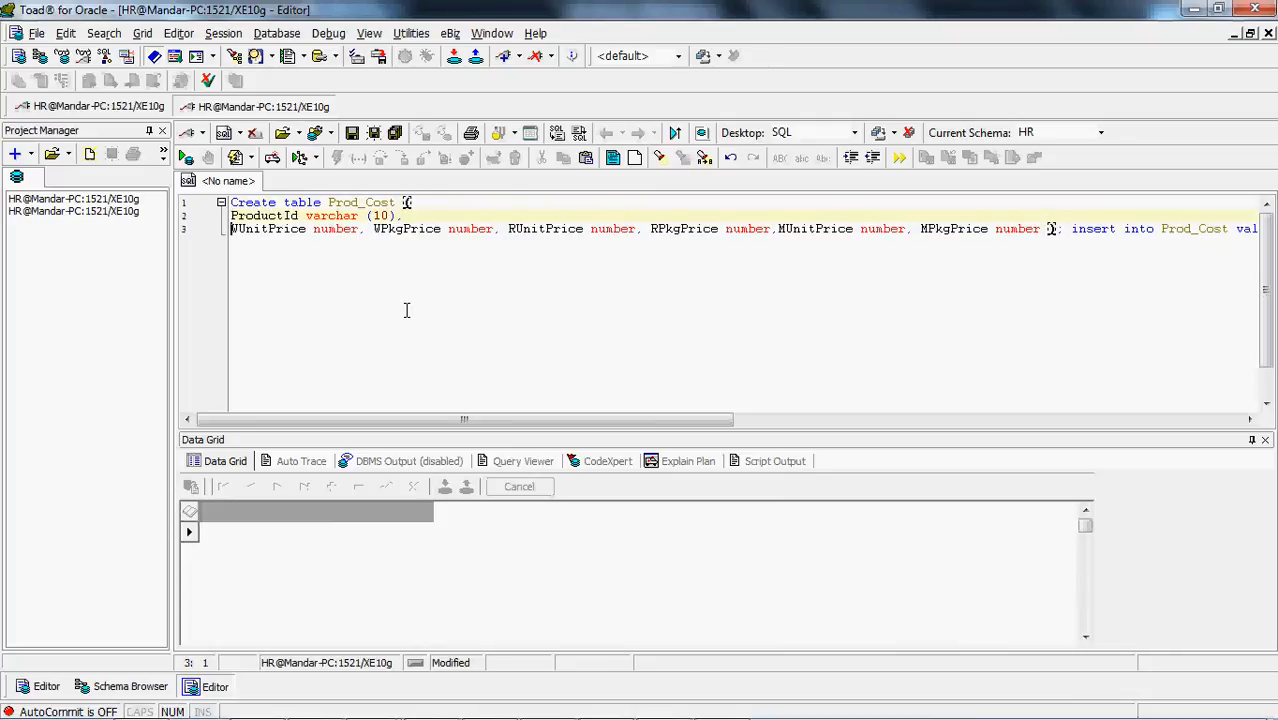
# Put the WUnitPrice, WPkgPrice and RUnitPrice column definitions on separate lines
pyautogui.hotkey('ctrl', 'Right')
pyautogui.hotkey('ctrl', 'Right')
pyautogui.hotkey('ctrl', 'Left')
pyautogui.press('Return')
pyautogui.hotkey('ctrl', 'Right')
pyautogui.hotkey('ctrl', 'Right')
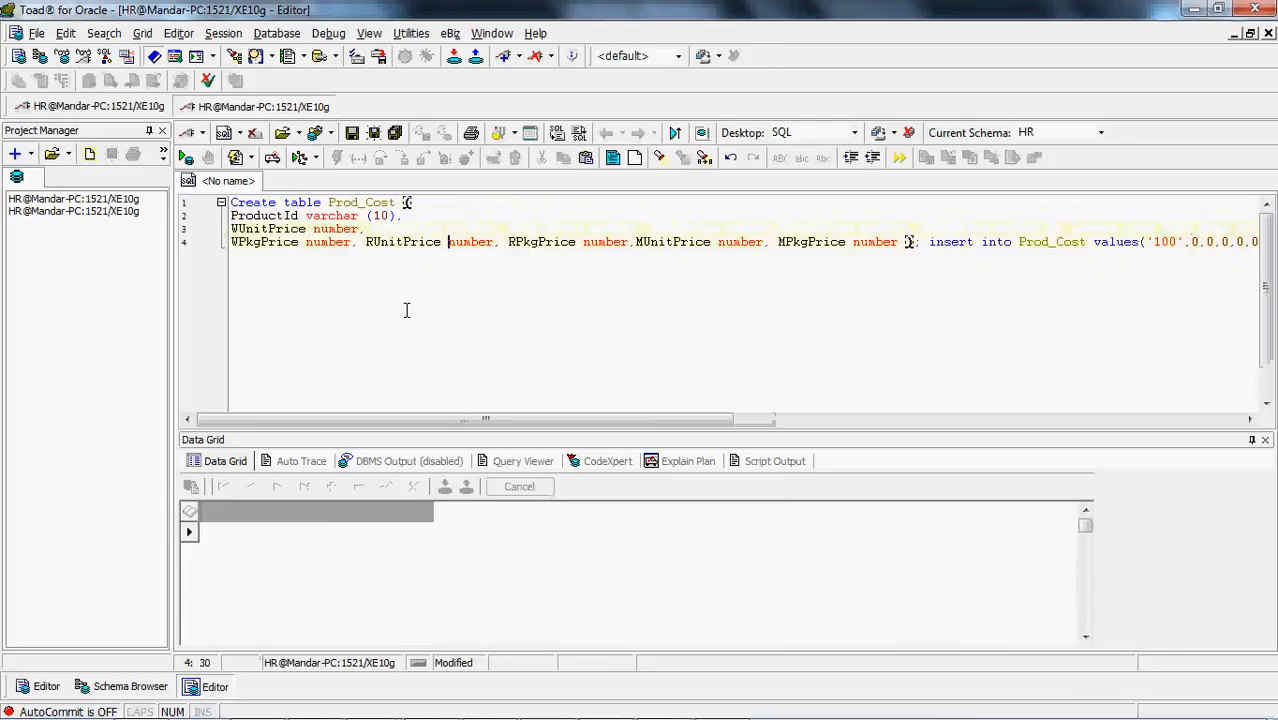
pyautogui.press('Return')
pyautogui.hotkey('ctrl', 'Right')
# Put the RPkgPrice, MUnitPrice and MPkgPrice definitions on separate lines, with a blank line before the insert statements
pyautogui.hotkey('ctrl', 'Right')
pyautogui.press('Return')
pyautogui.hotkey('ctrl', 'Right')
pyautogui.hotkey('ctrl', 'Right')
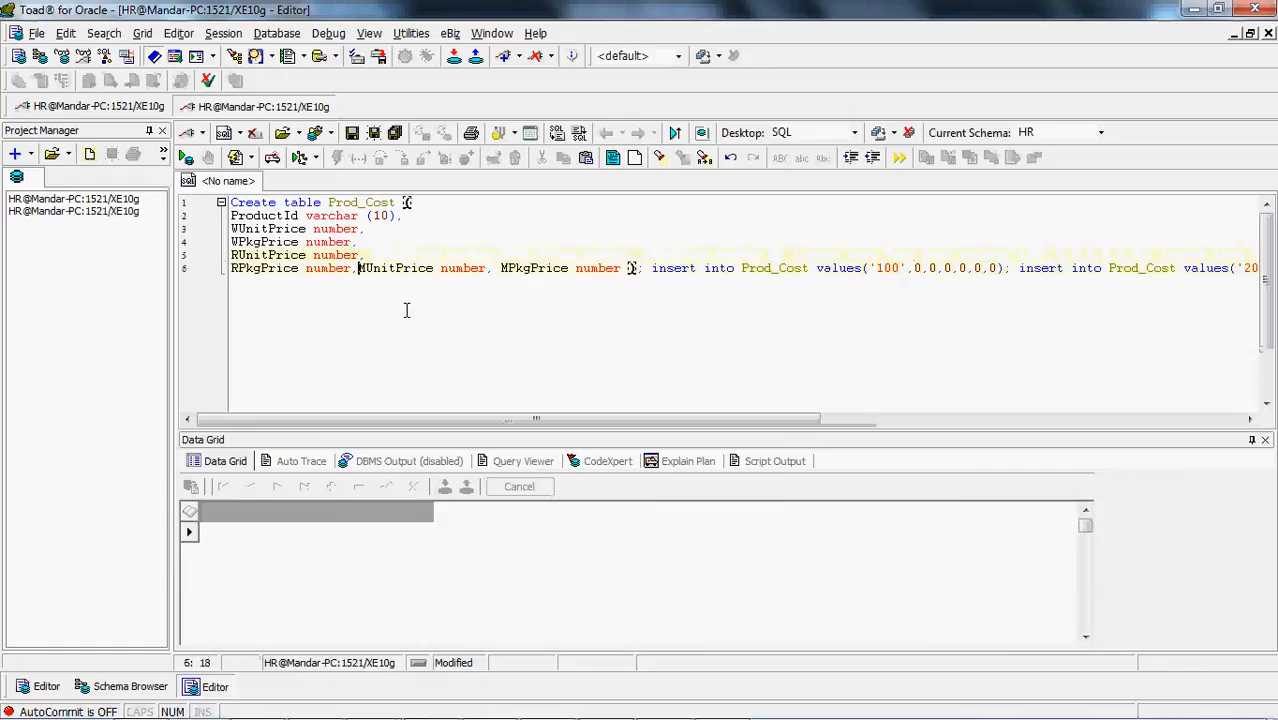
pyautogui.press('Return')
pyautogui.hotkey('ctrl', 'Right')
pyautogui.hotkey('ctrl', 'Right')
pyautogui.hotkey('ctrl', 'Right')
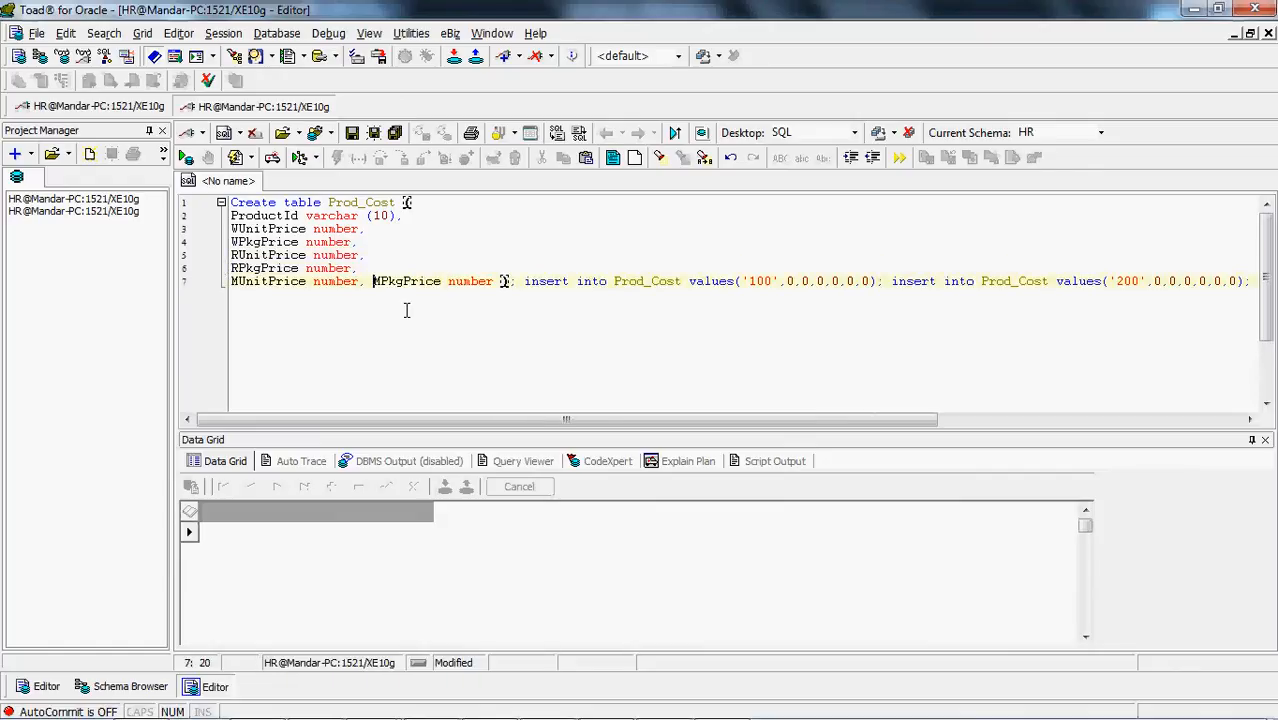
pyautogui.press('Return')
pyautogui.hotkey('ctrl', 'Right')
pyautogui.hotkey('ctrl', 'Right')
pyautogui.hotkey('ctrl', 'Right')
pyautogui.hotkey('ctrl', 'Right')
pyautogui.press('Return')
pyautogui.press('Return')
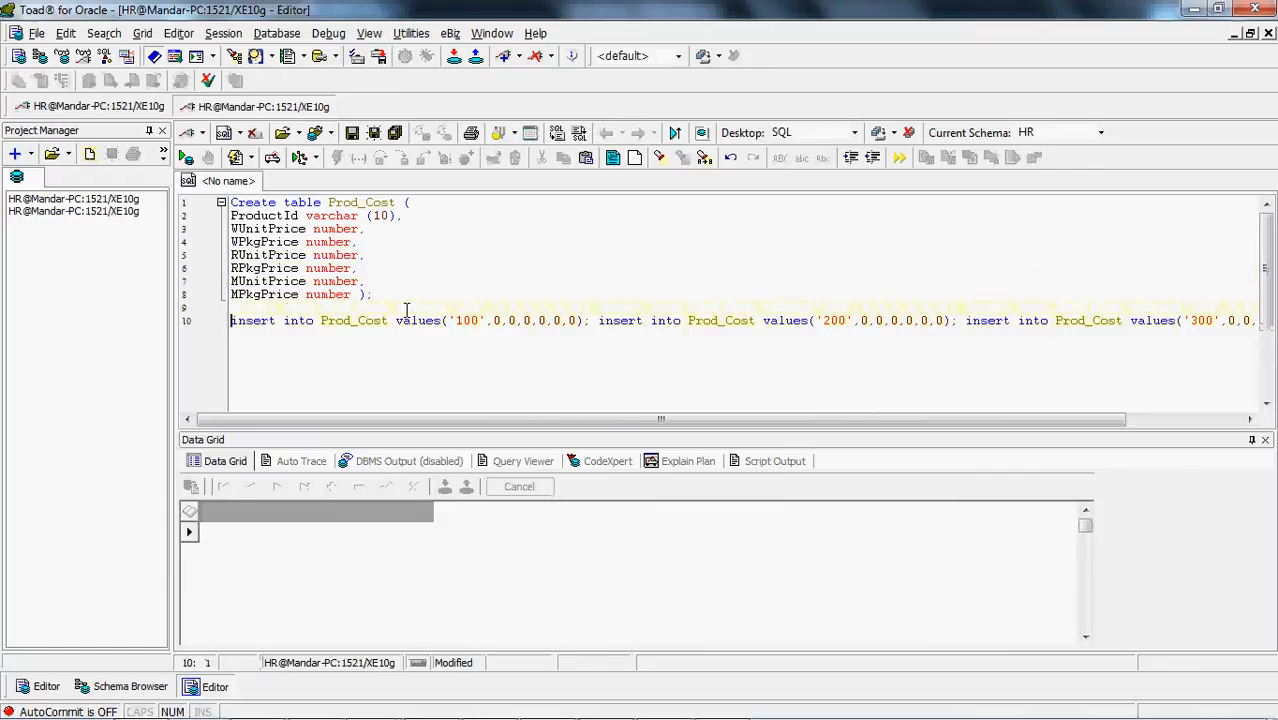
# Place the three insert into Prod_Cost statements and the commit on separate lines
pyautogui.hotkey('ctrl', 'Right')
pyautogui.hotkey('ctrl', 'Right')
pyautogui.hotkey('ctrl', 'Right')
pyautogui.hotkey('ctrl', 'Right')
pyautogui.hotkey('ctrl', 'Right')
pyautogui.hotkey('ctrl', 'Right')
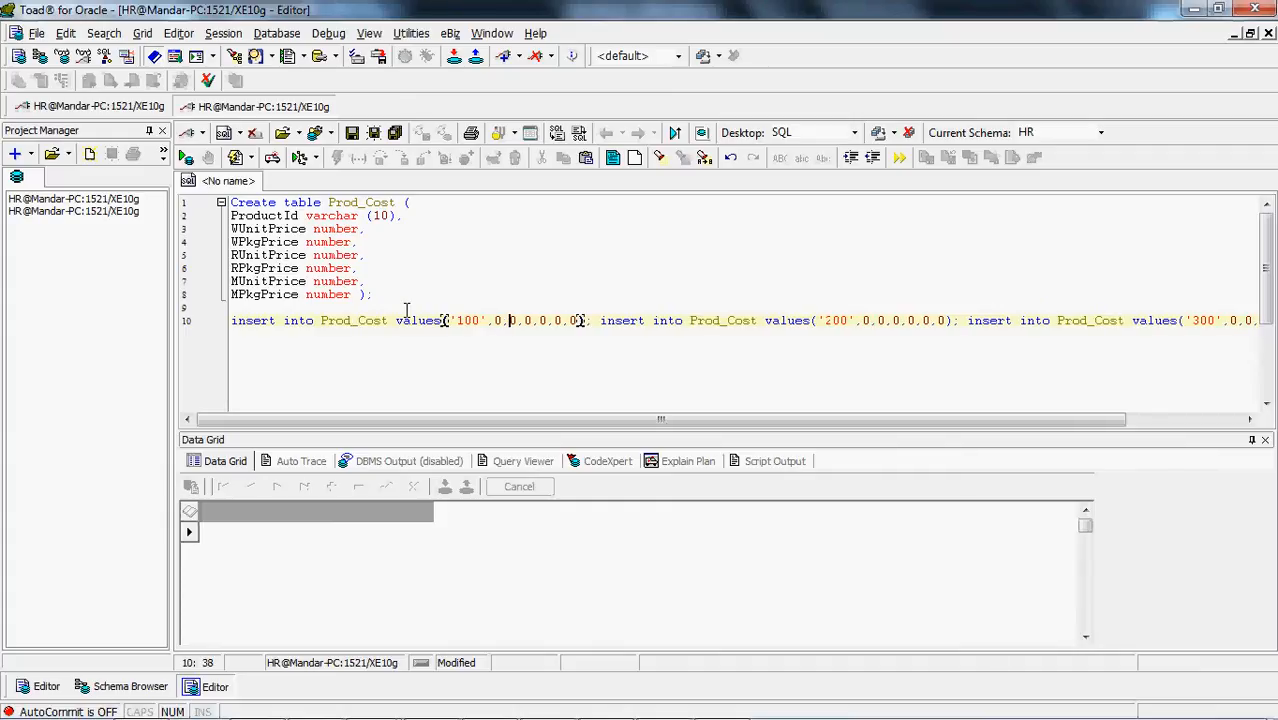
pyautogui.hotkey('ctrl', 'Right')
pyautogui.press('Return')
pyautogui.hotkey('ctrl', 'Right')
pyautogui.hotkey('ctrl', 'Right')
pyautogui.hotkey('ctrl', 'Right')
pyautogui.hotkey('ctrl', 'Right')
pyautogui.hotkey('ctrl', 'Right')
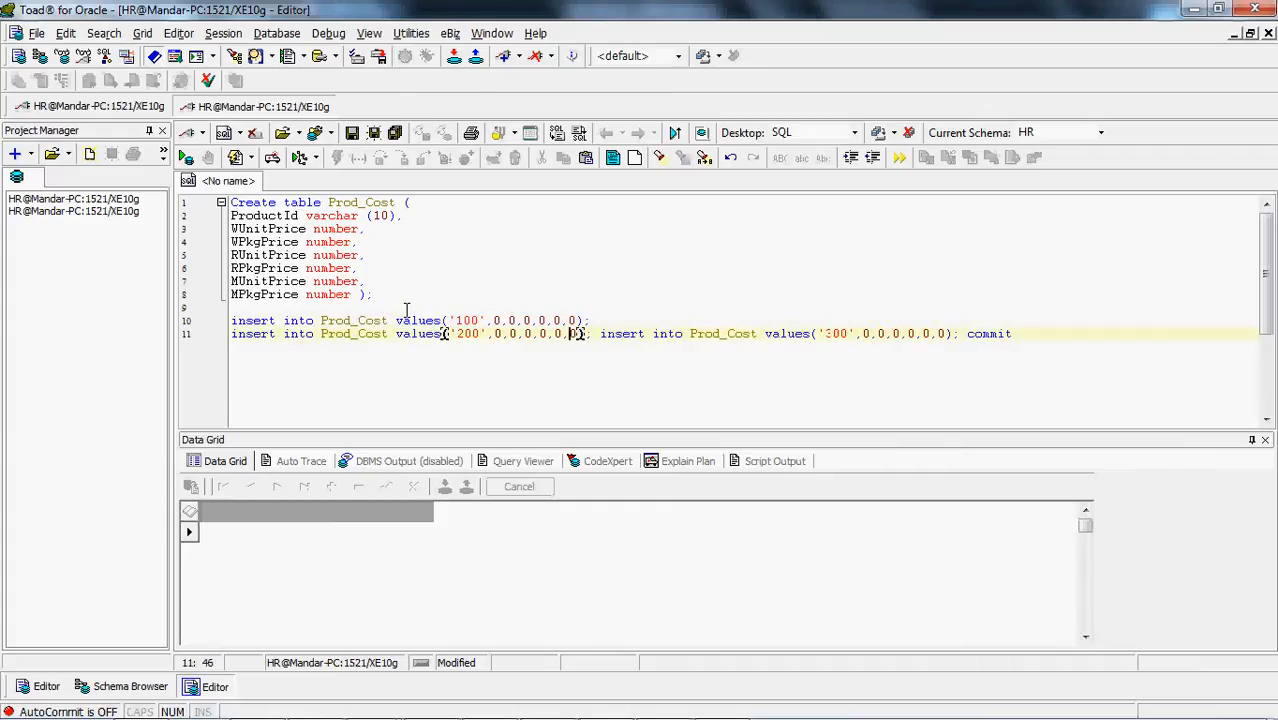
pyautogui.hotkey('ctrl', 'Right')
pyautogui.hotkey('ctrl', 'Right')
pyautogui.press('Return')
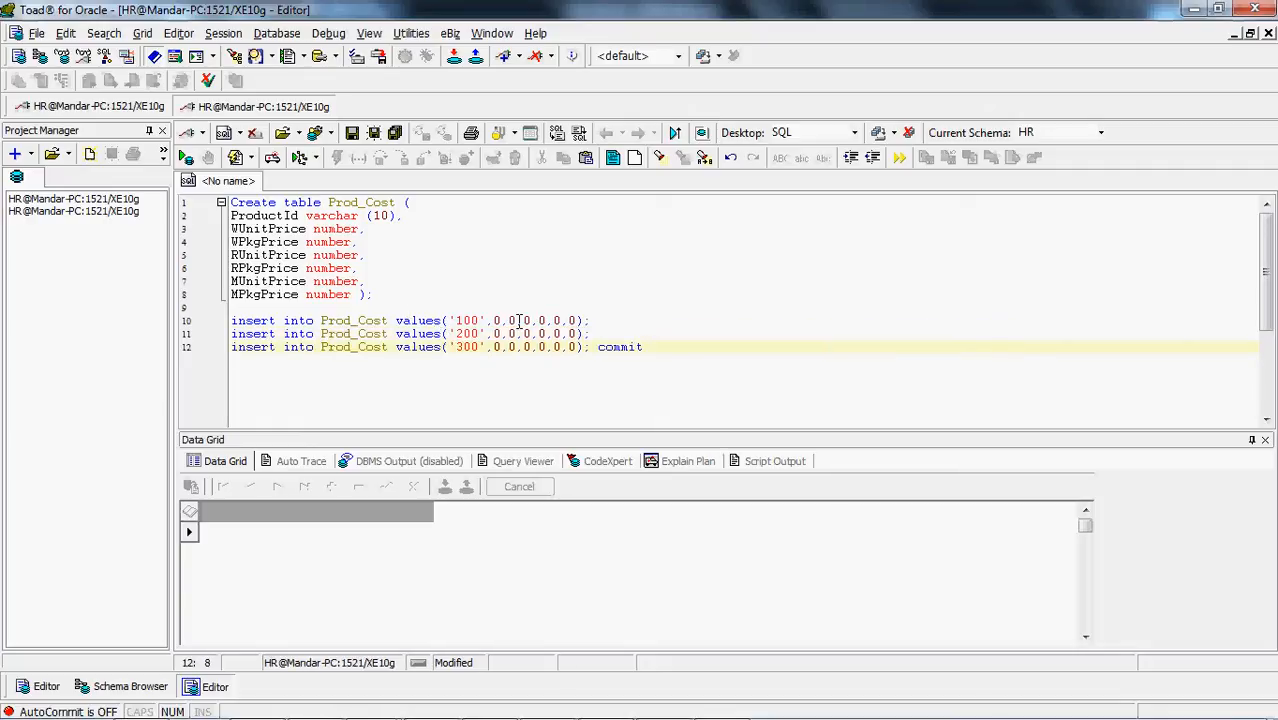
pyautogui.press('Return')
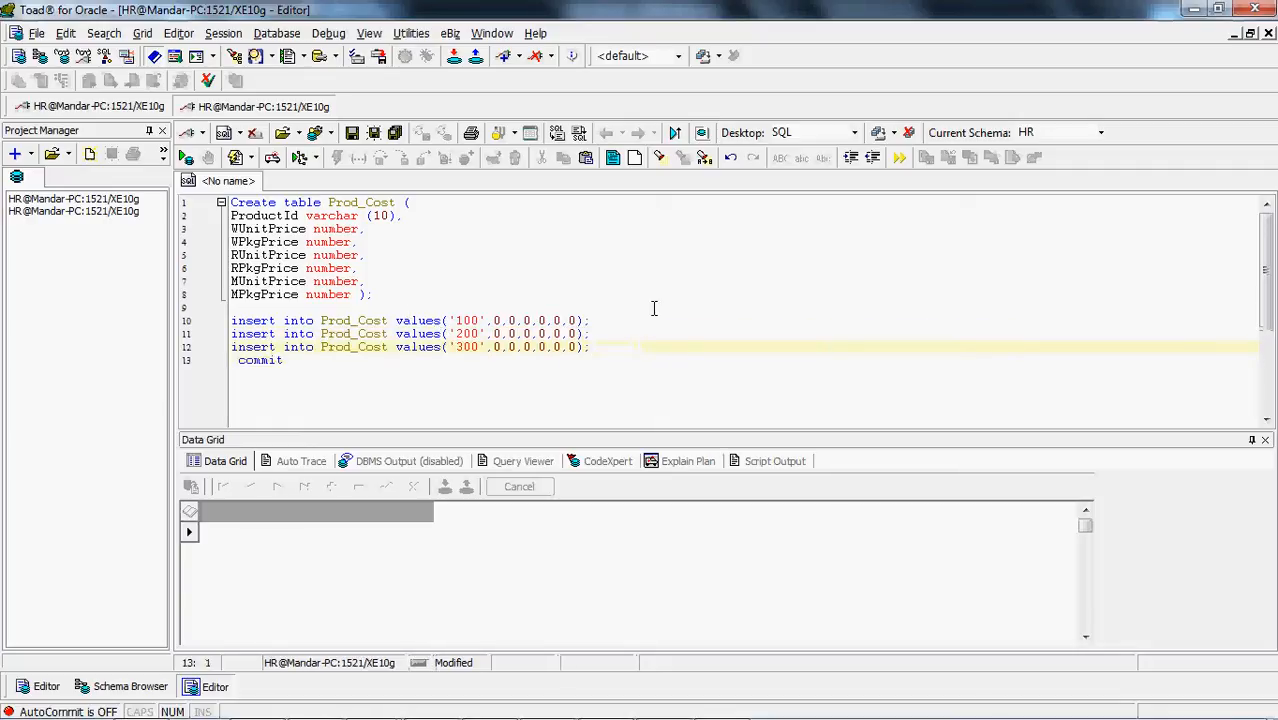
# Add a blank line after each of the three insert statements
pyautogui.click(630, 320)
pyautogui.press('Return')
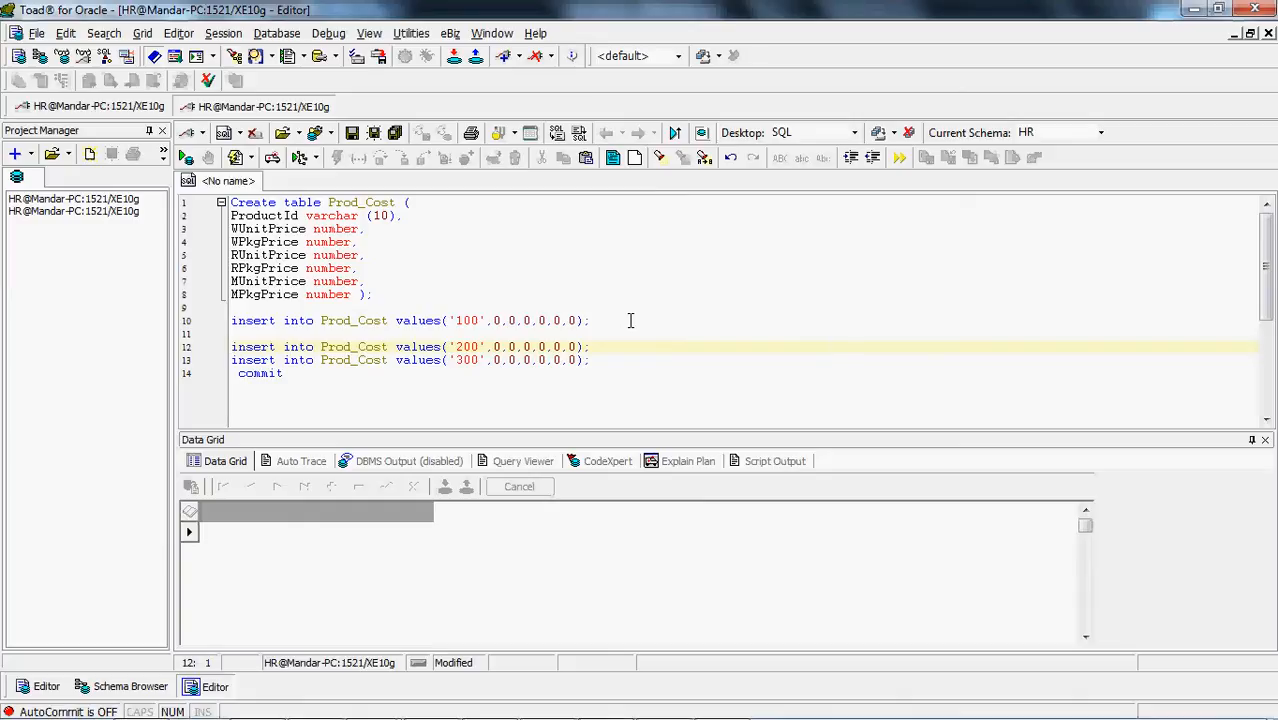
pyautogui.press('End')
pyautogui.press('Return')
pyautogui.press('End')
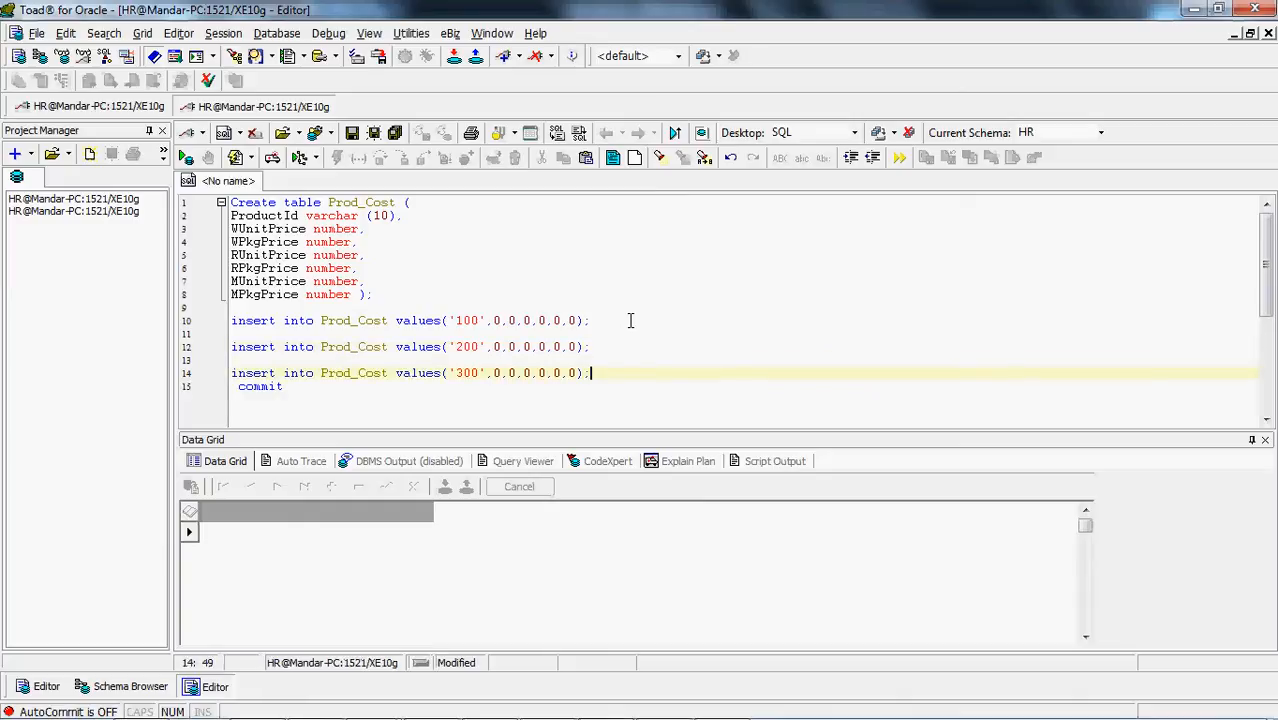
pyautogui.press('Return')
# Try to execute the Create table Prod_Cost statement
pyautogui.press('F5')
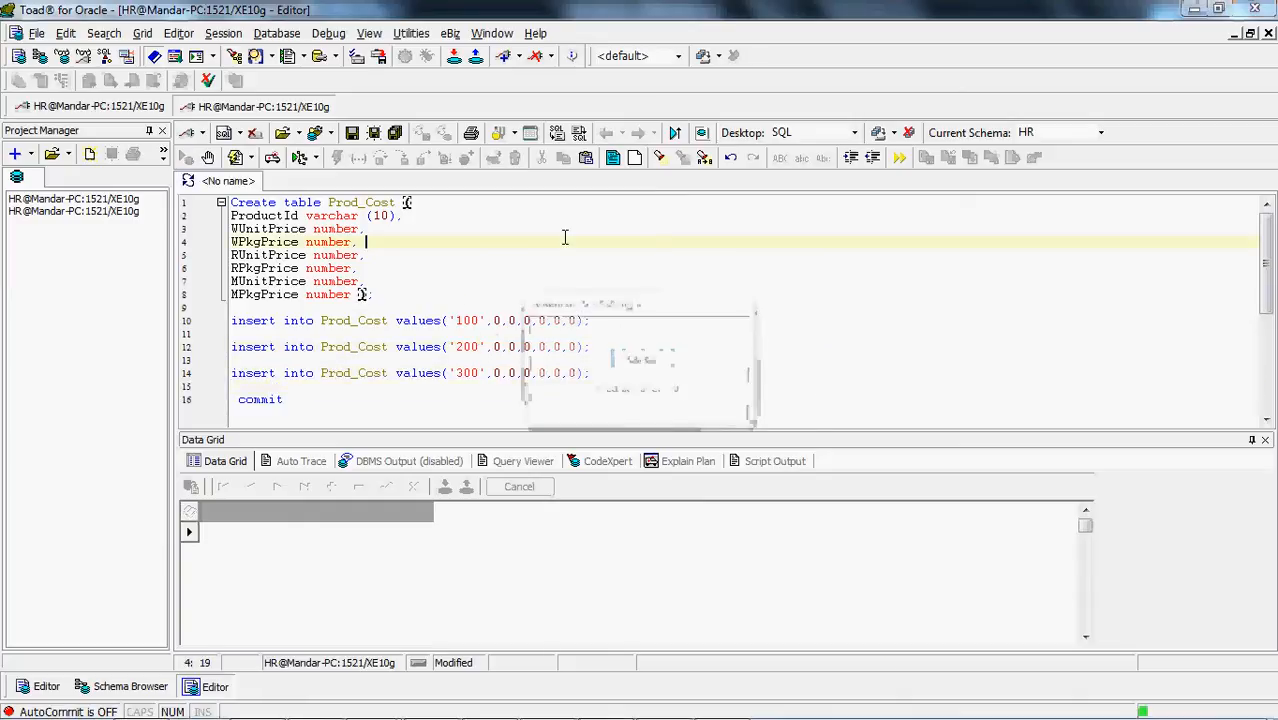
pyautogui.press('Return')
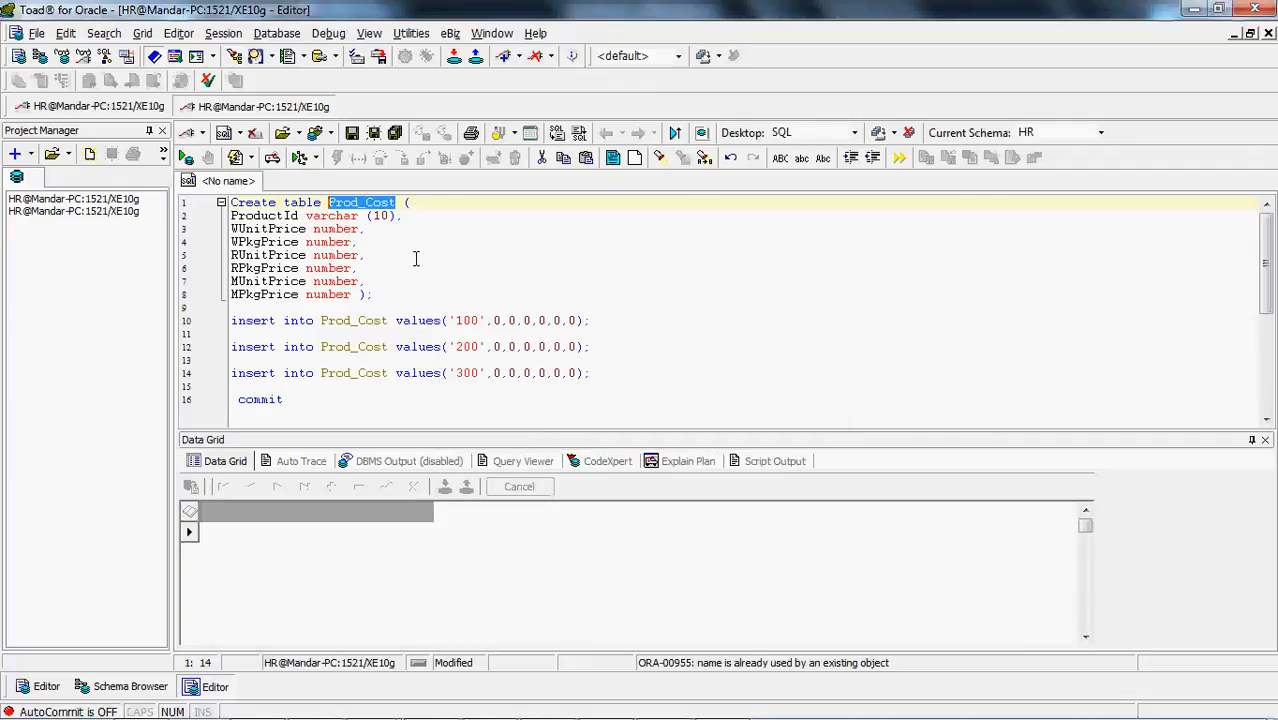
pyautogui.click(325, 204)
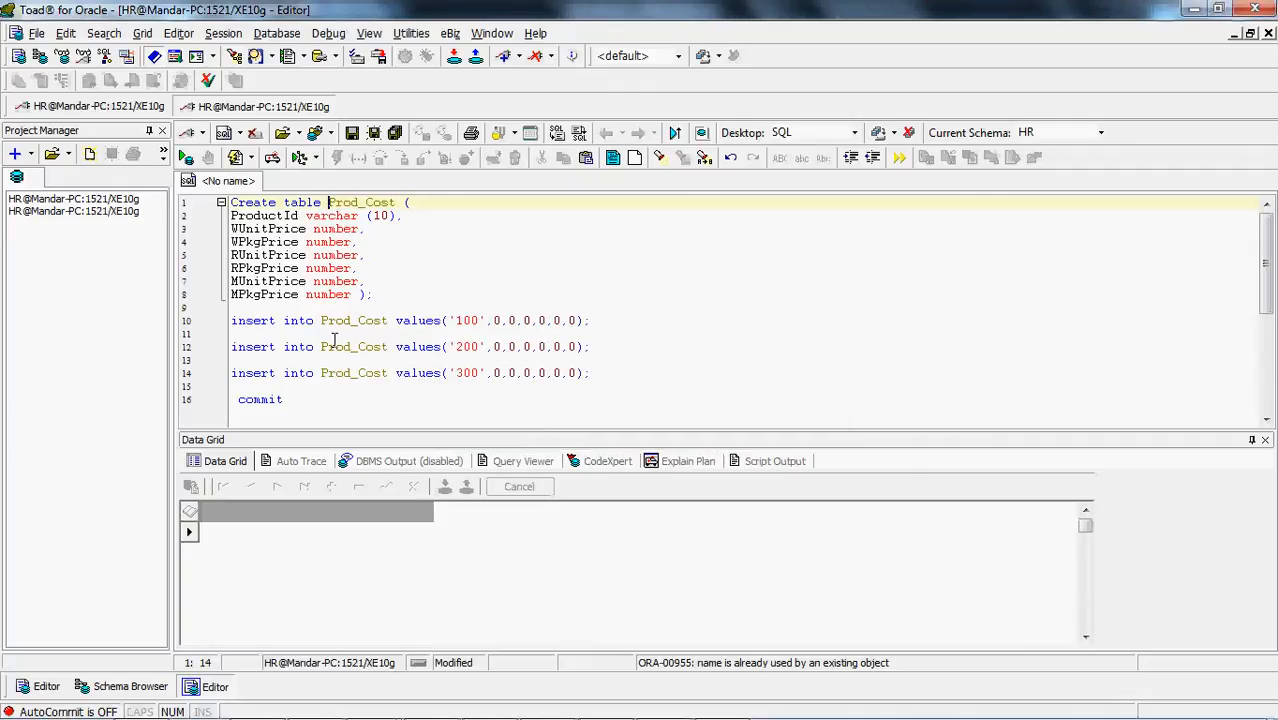
# Add a drop table prod_cost statement below the commit, after two blank lines, and execute it
pyautogui.click(333, 414)
pyautogui.press('Return')
pyautogui.press('Return')
pyautogui.press('Return')
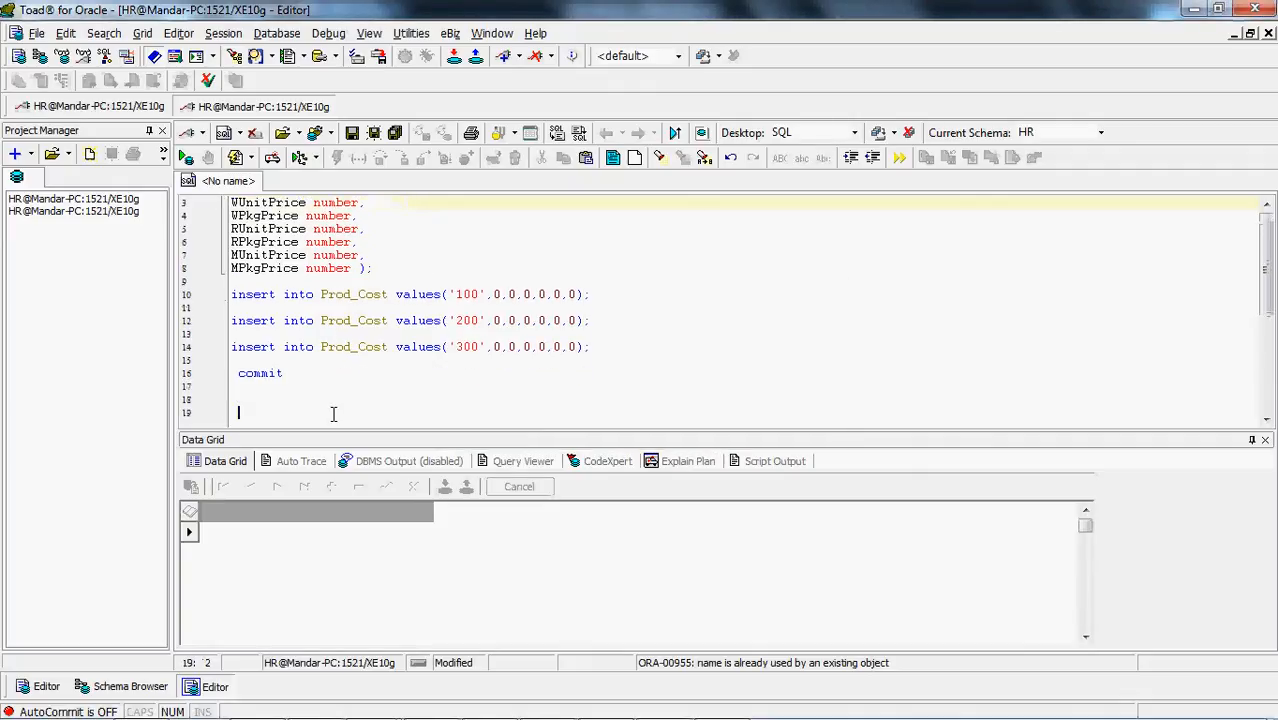
pyautogui.write('drop table prod')
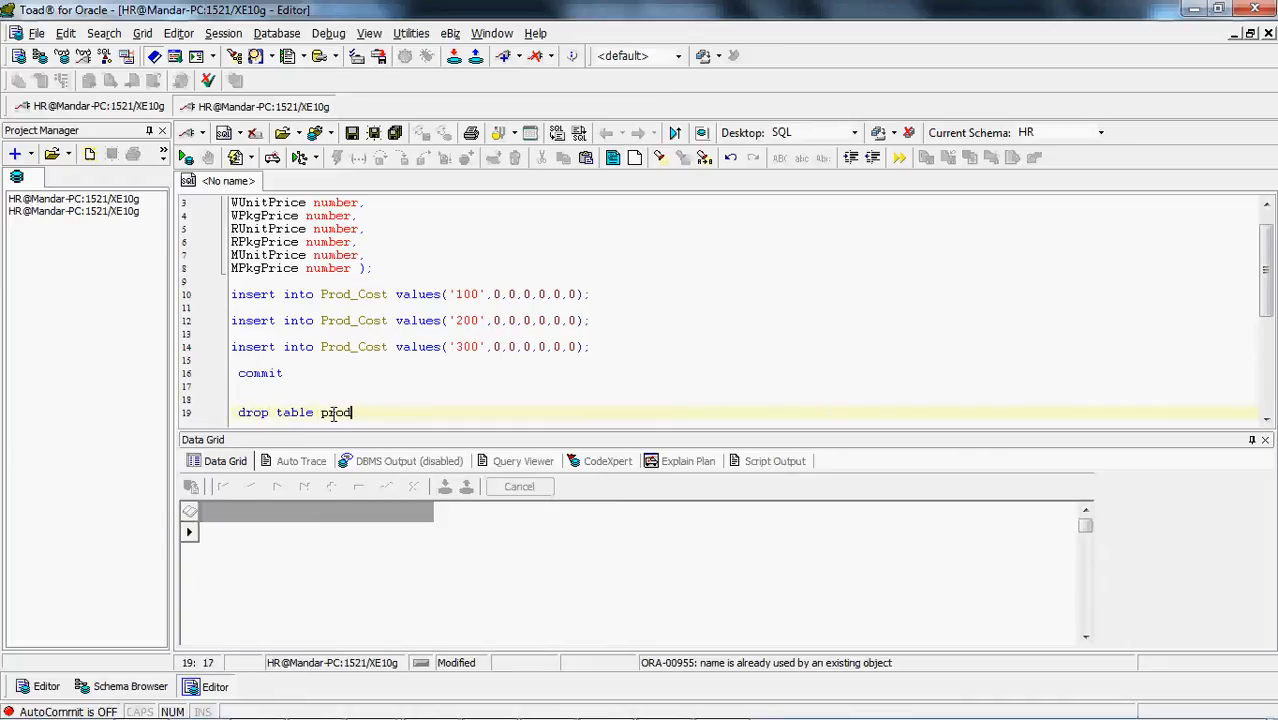
pyautogui.write('_cost')
pyautogui.press('F9')
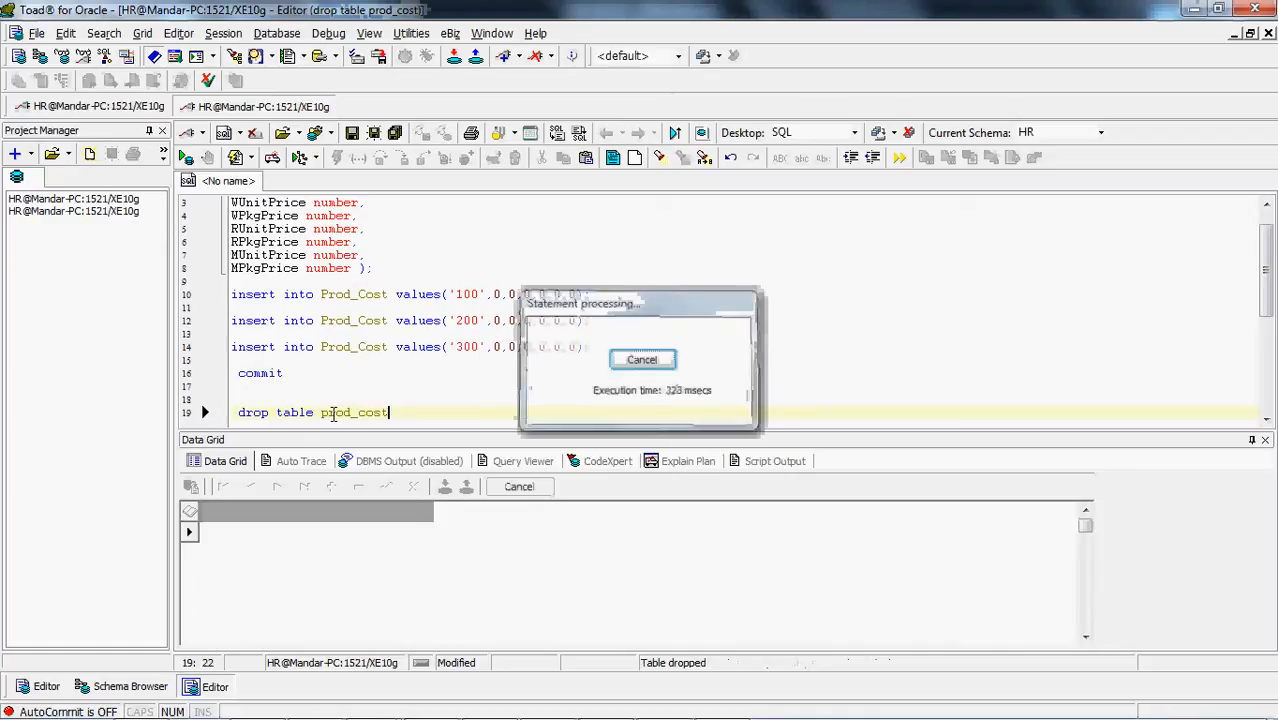
# Execute the Create table Prod_Cost statement and the insert statements for products 100, 200 and 300
pyautogui.click(360, 242)
pyautogui.press('F9')
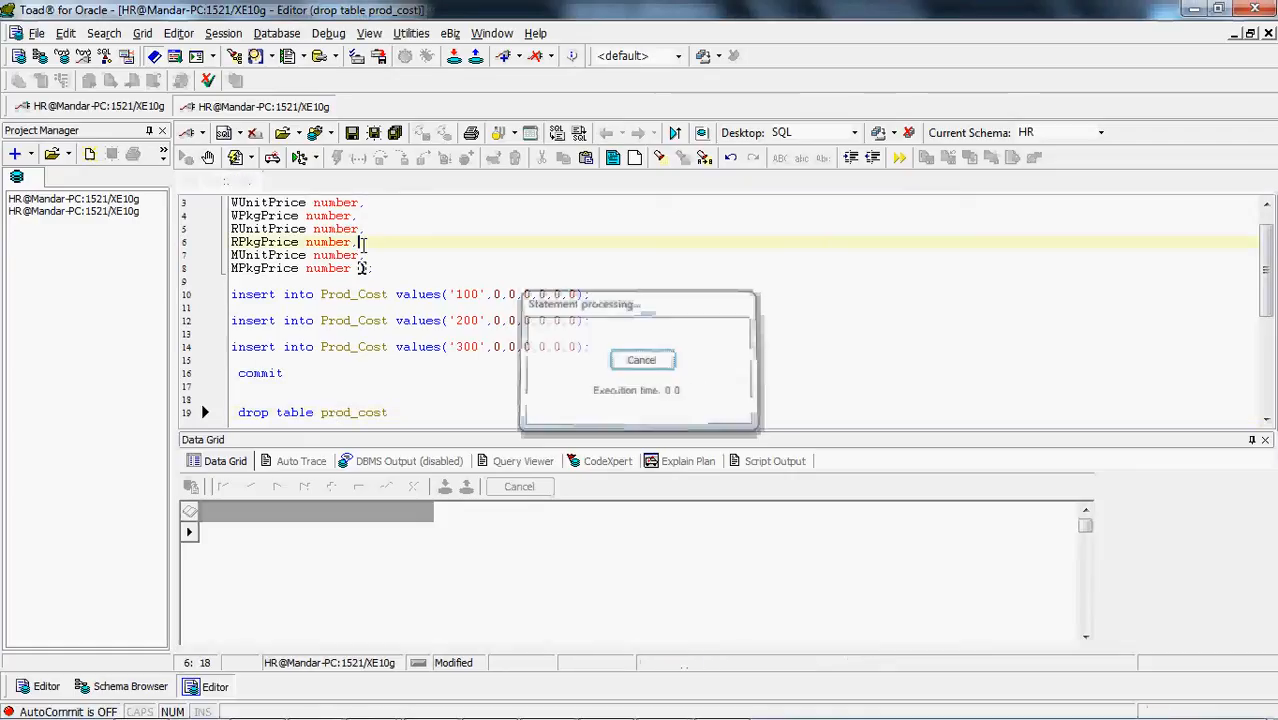
pyautogui.click(383, 294)
pyautogui.press('F9')
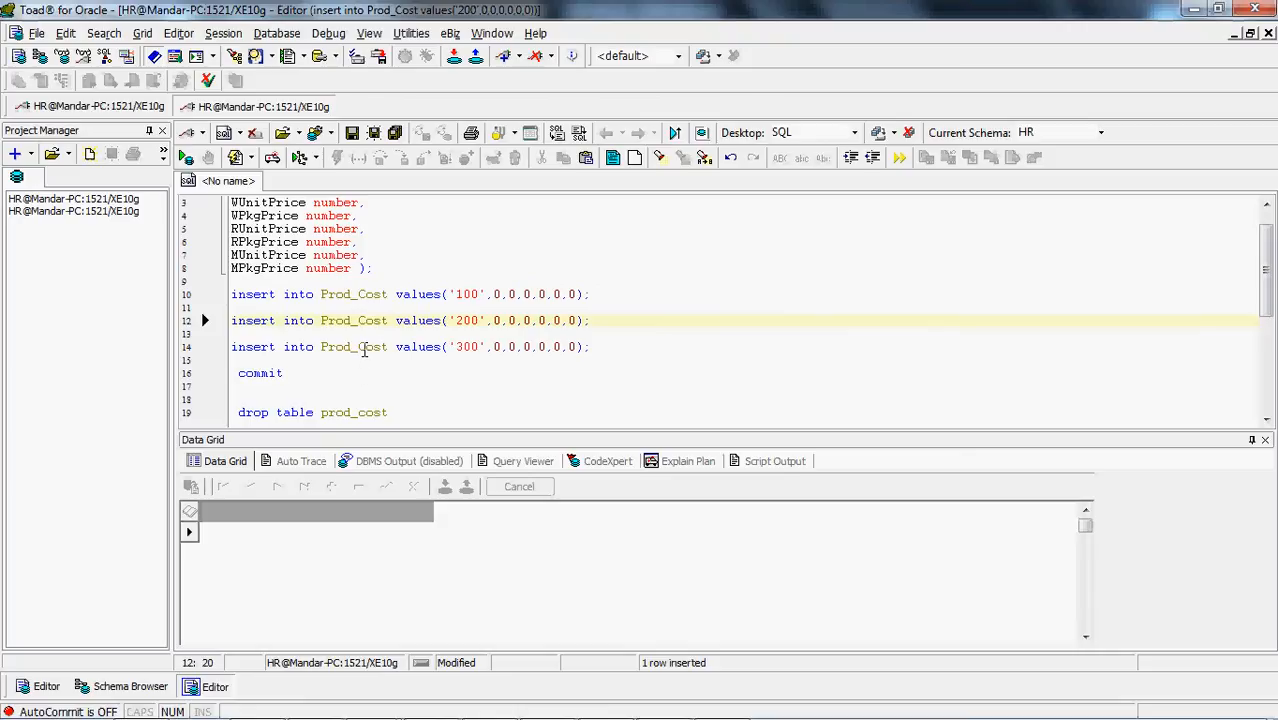
pyautogui.click(364, 347)
pyautogui.press('F4')
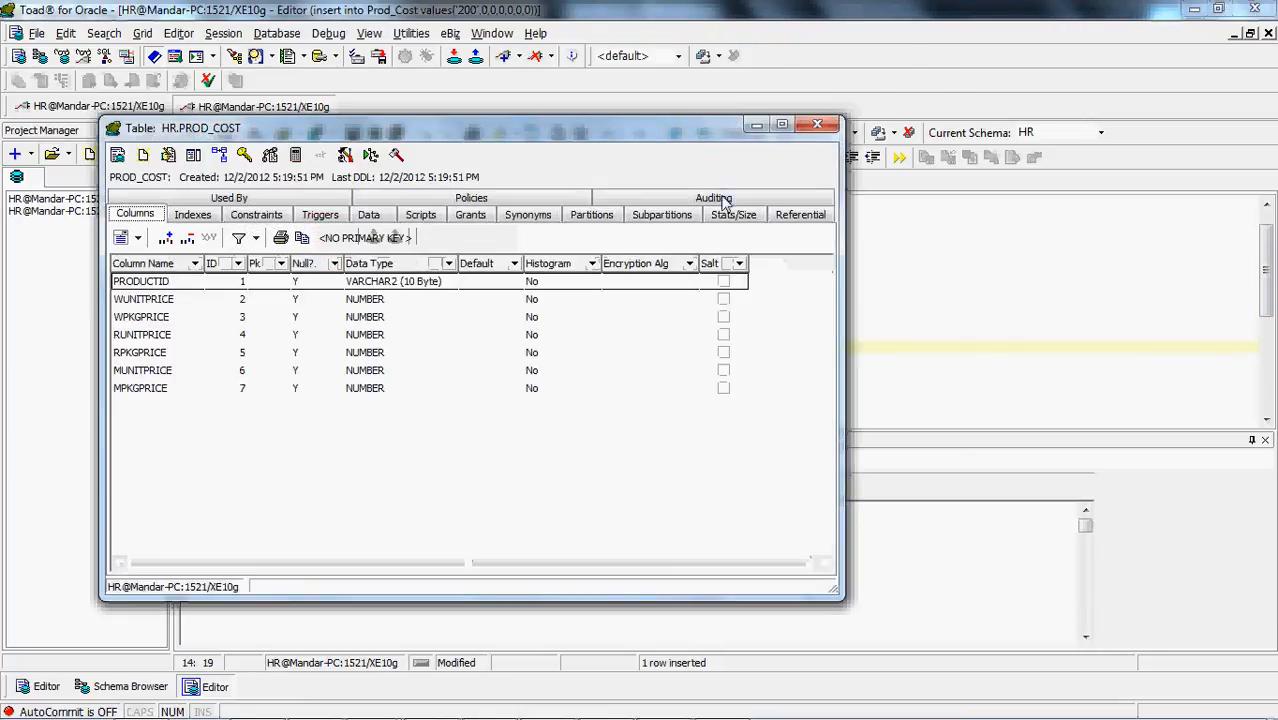
pyautogui.click(821, 127)
pyautogui.click(572, 346)
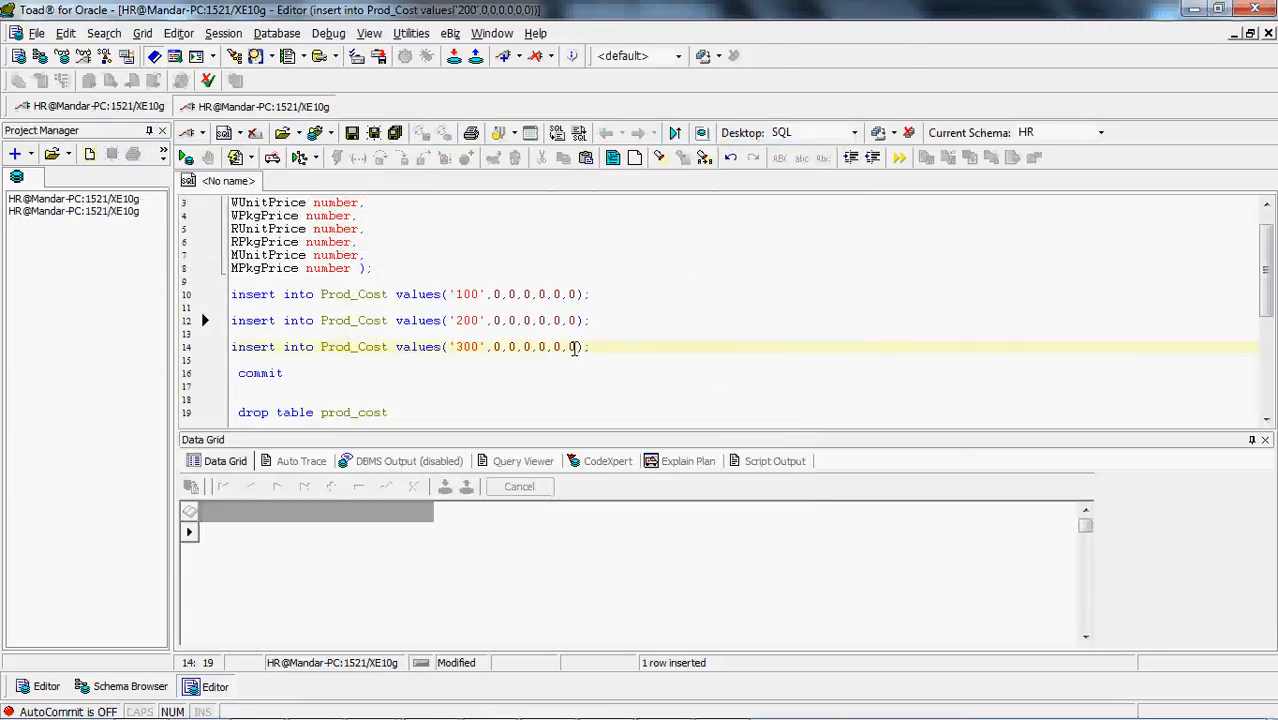
pyautogui.press('F9')
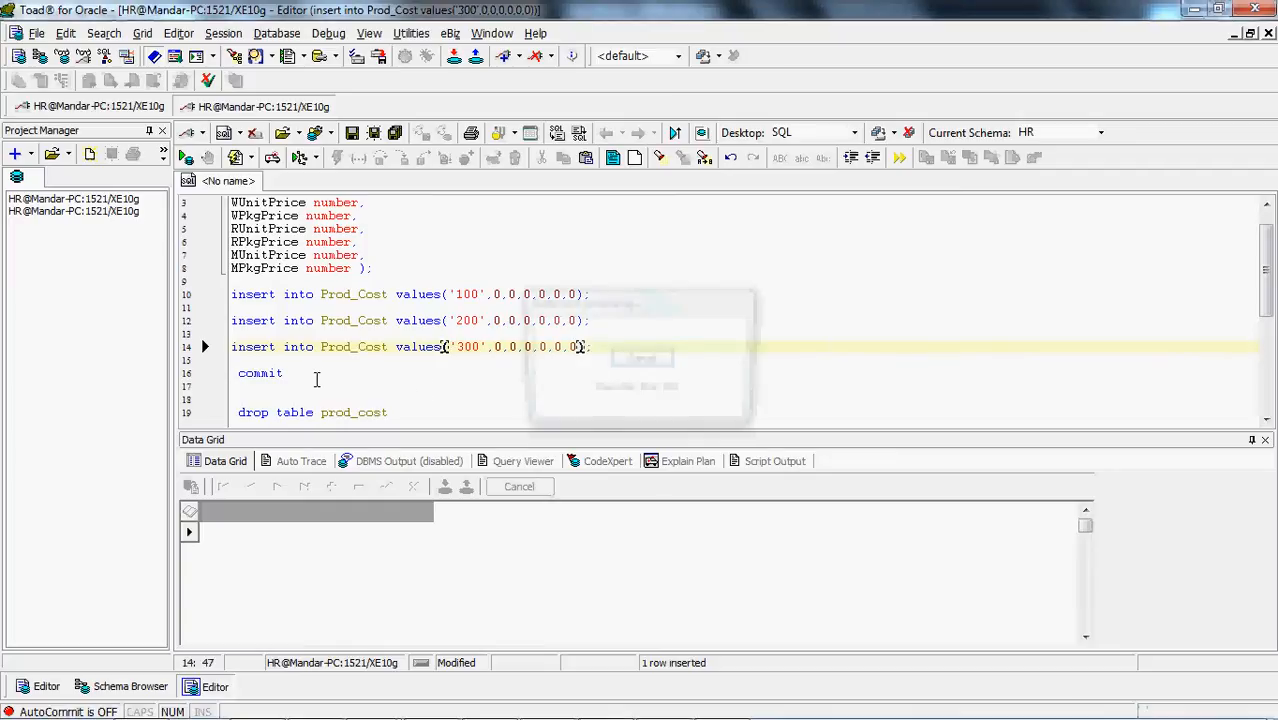
# End the commit statement with a semicolon and execute it
pyautogui.click(316, 373)
pyautogui.write(';')
pyautogui.press('F9')
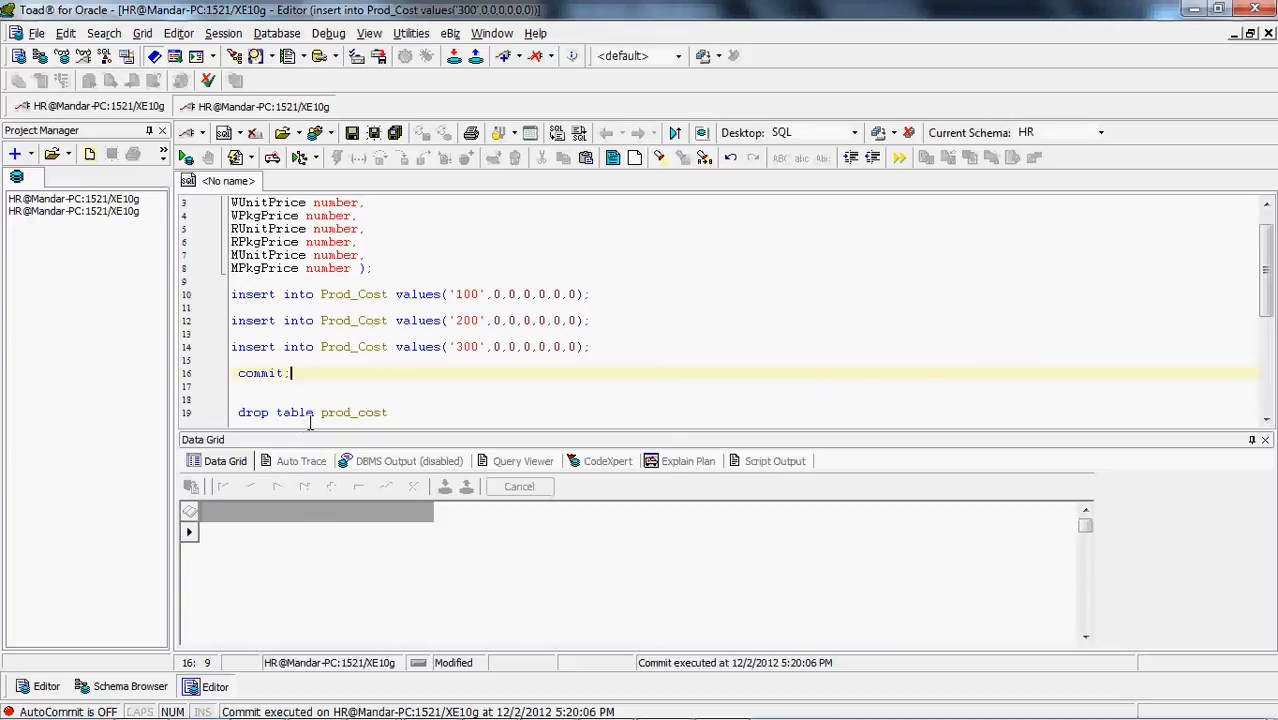
# Replace "drop table" in the last statement with "select * from" on two lines and execute the prod_cost query
pyautogui.click(313, 418)
pyautogui.doubleClick(313, 418)
pyautogui.hotkey('shift', 'Home')
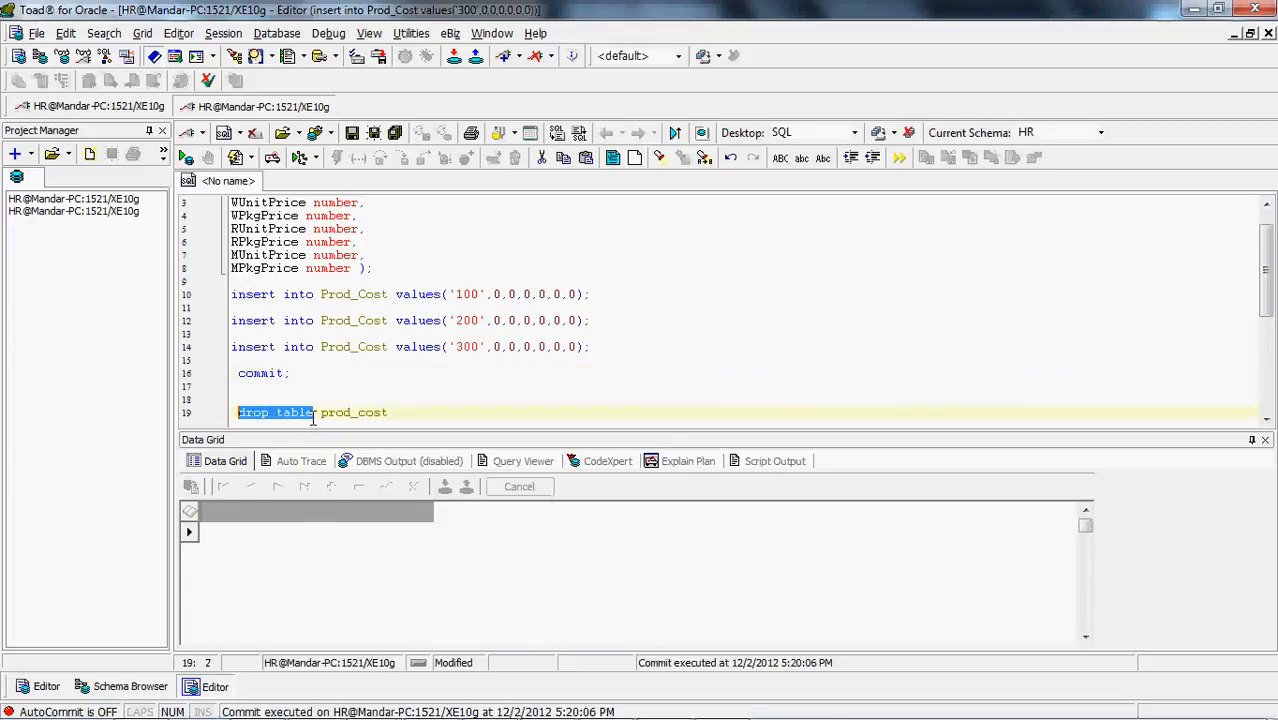
pyautogui.write('select *')
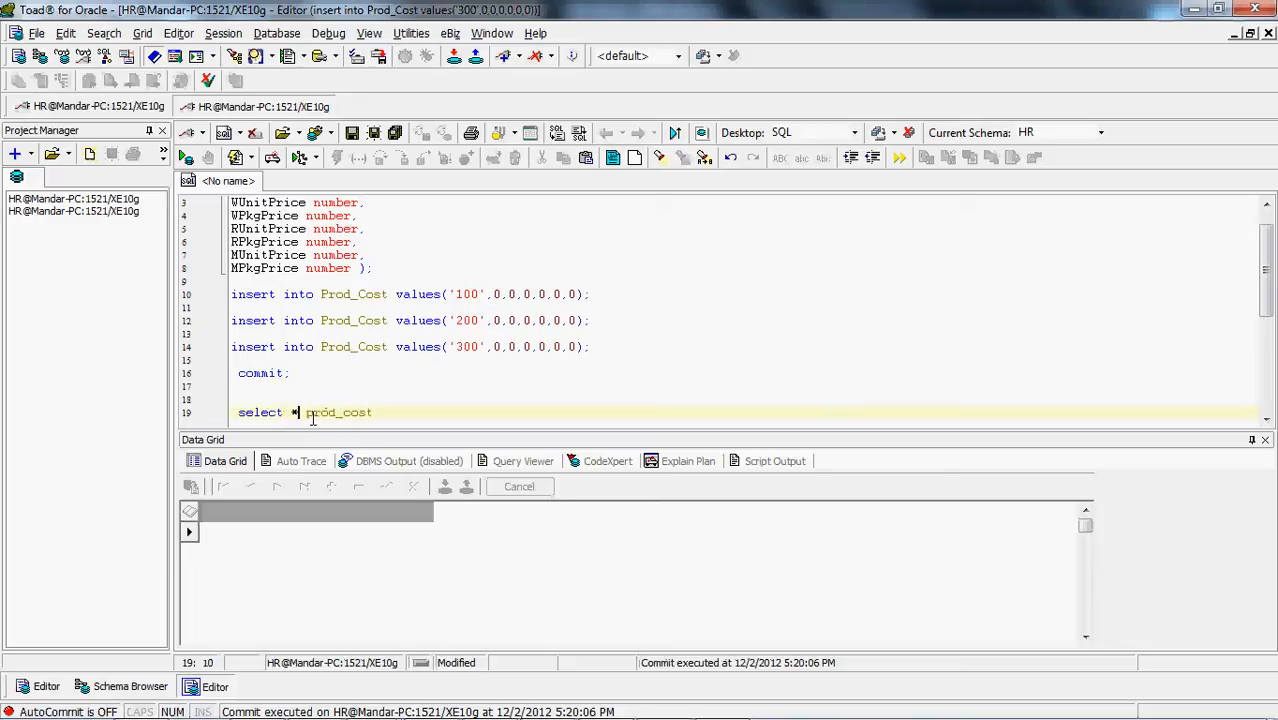
pyautogui.press('Return')
pyautogui.write('from')
pyautogui.press('F9')
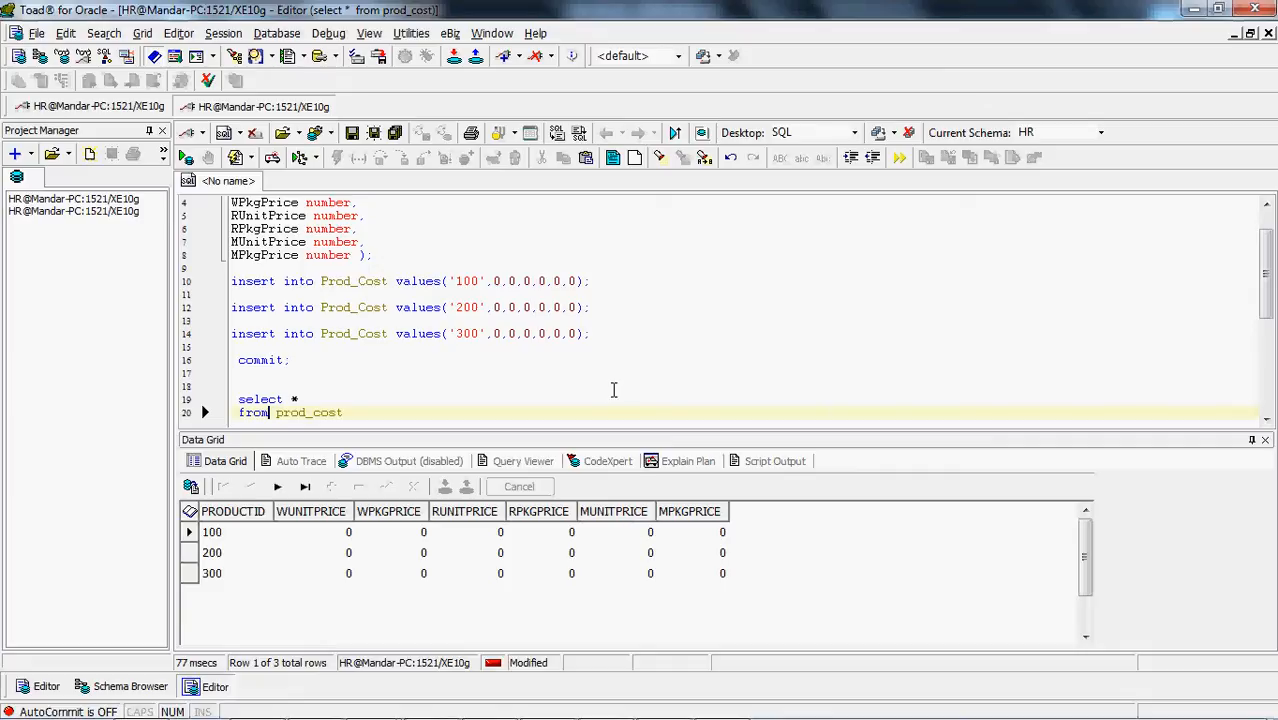
# Switch to PriceList.csv in Excel and examine product 100's unit and package prices for price codes M, W and R
pyautogui.hotkey('alt', 'Tab')
pyautogui.hotkey('alt', 'Tab')
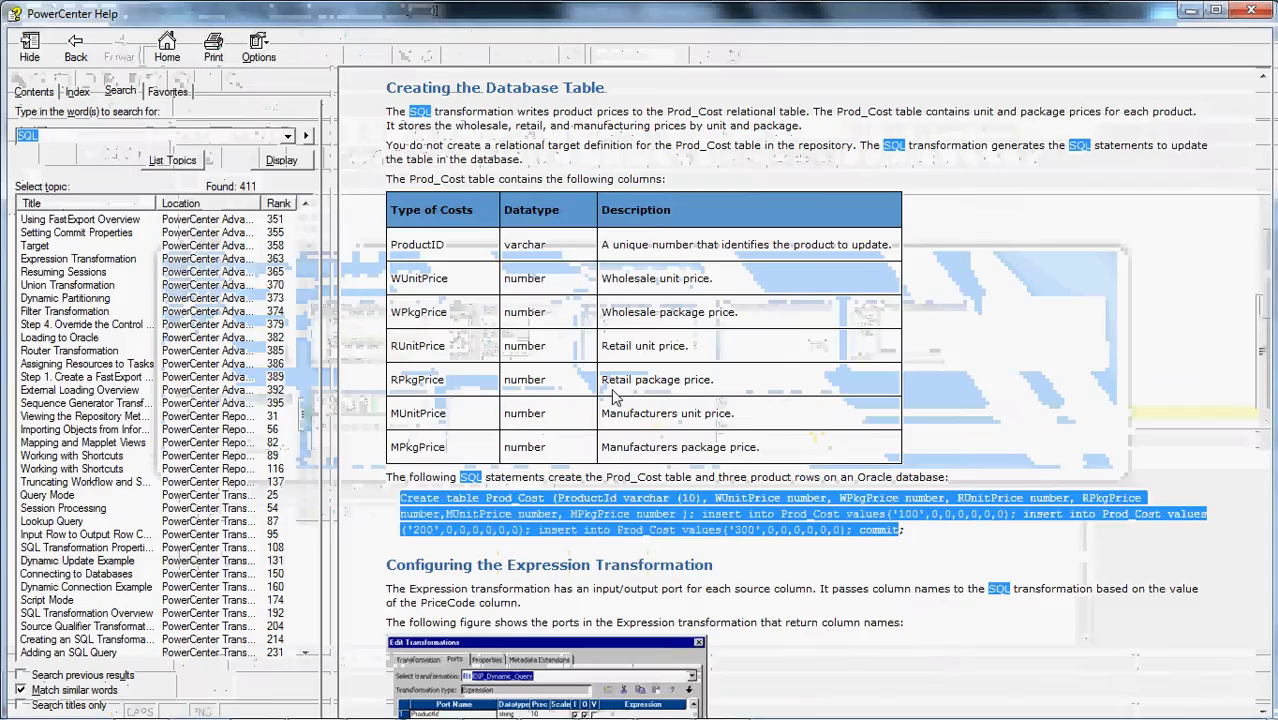
pyautogui.click(641, 522)
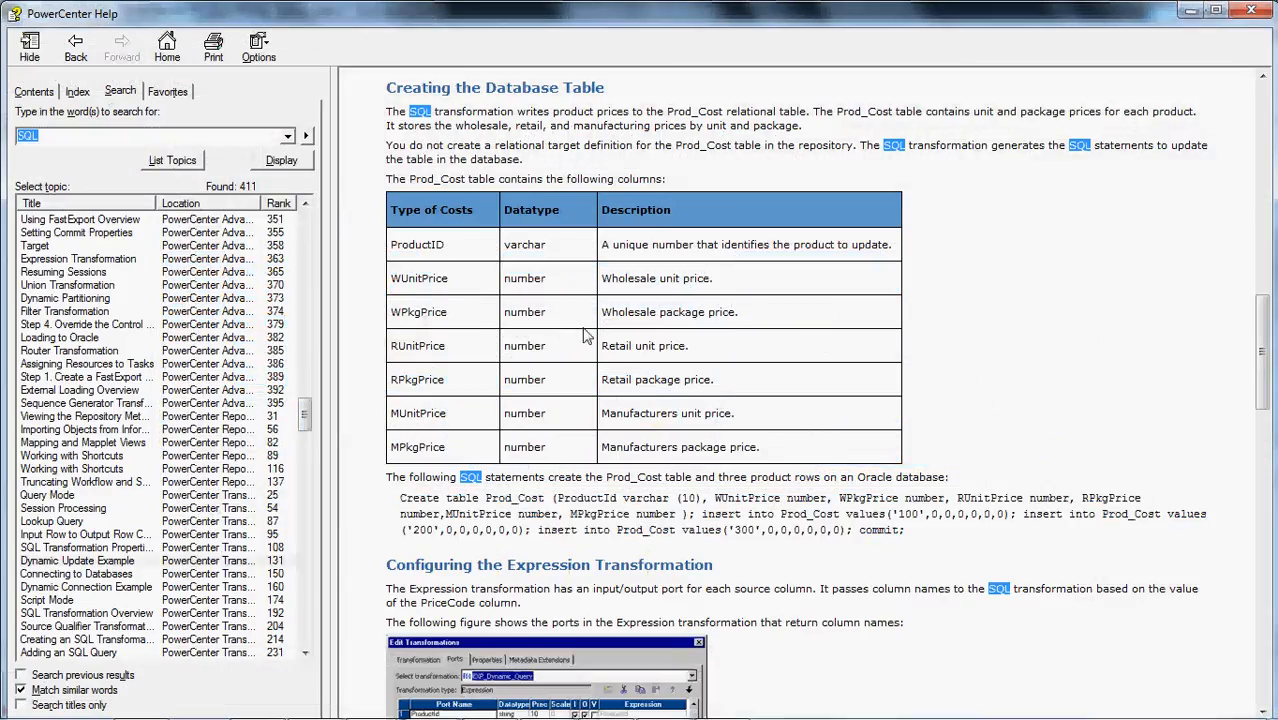
pyautogui.hotkey('alt', 'Tab')
pyautogui.hotkey('alt', 'Tab')
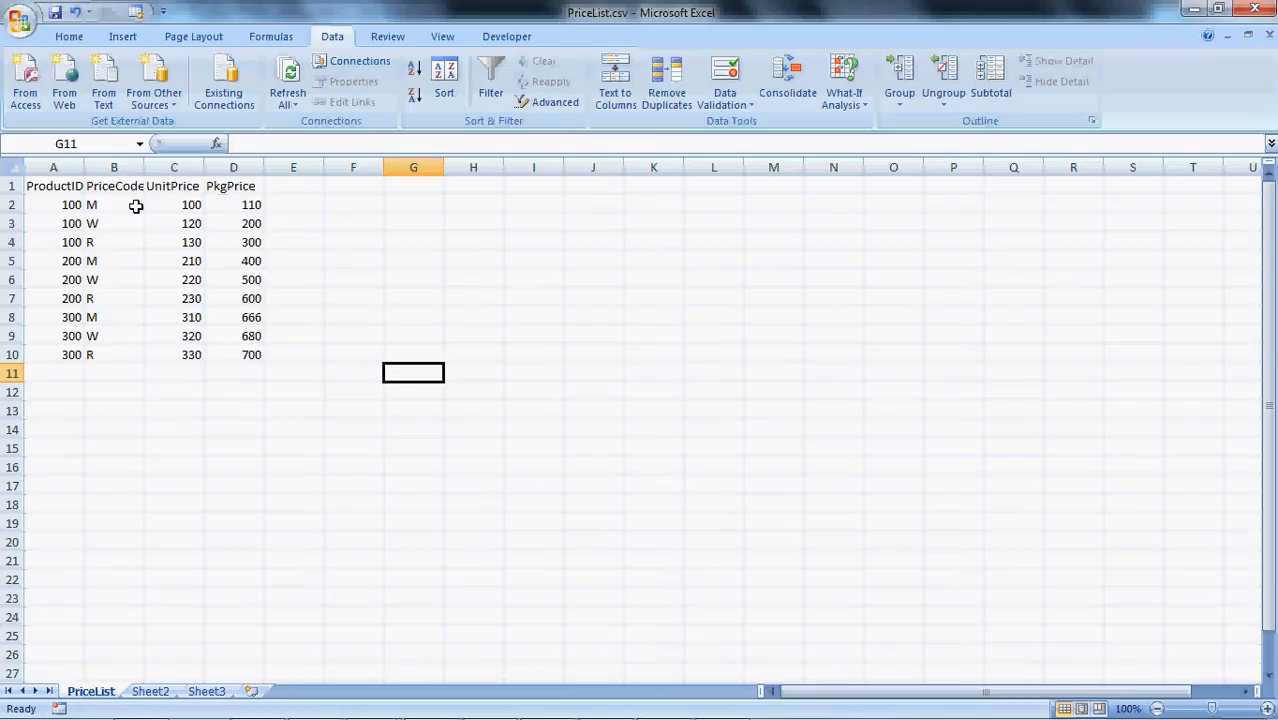
pyautogui.click(193, 205)
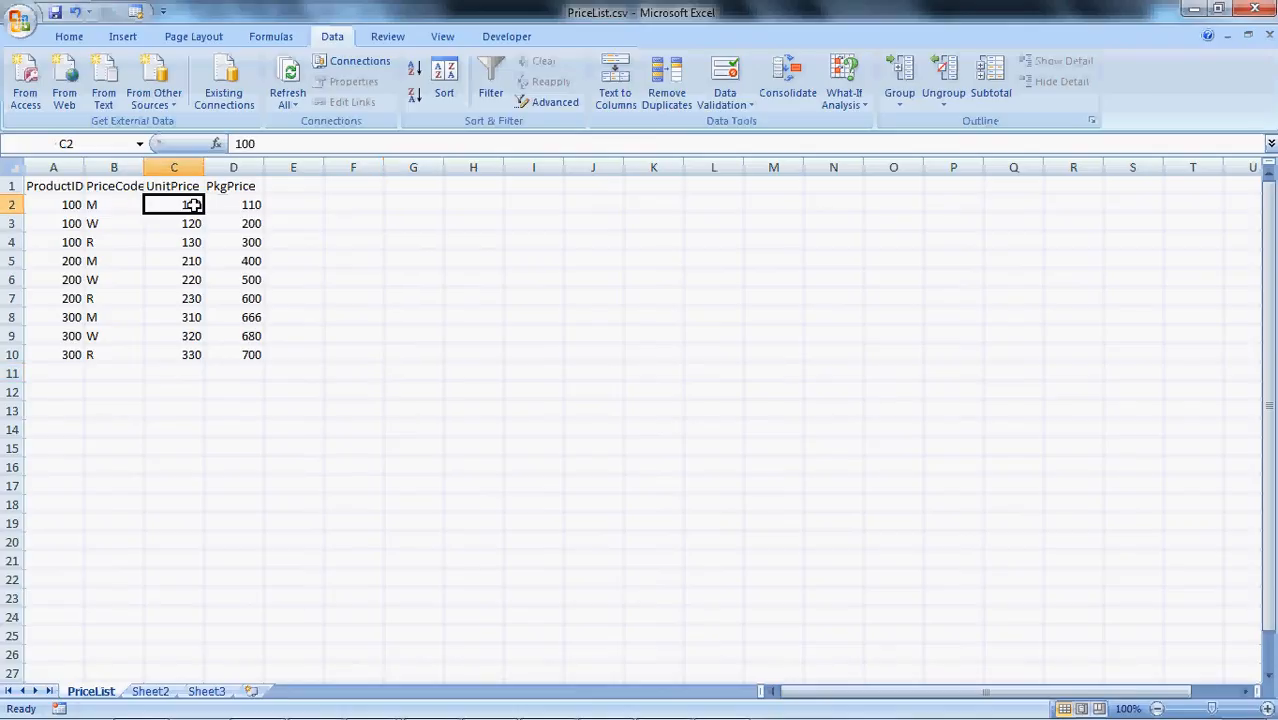
pyautogui.click(249, 204)
pyautogui.click(165, 225)
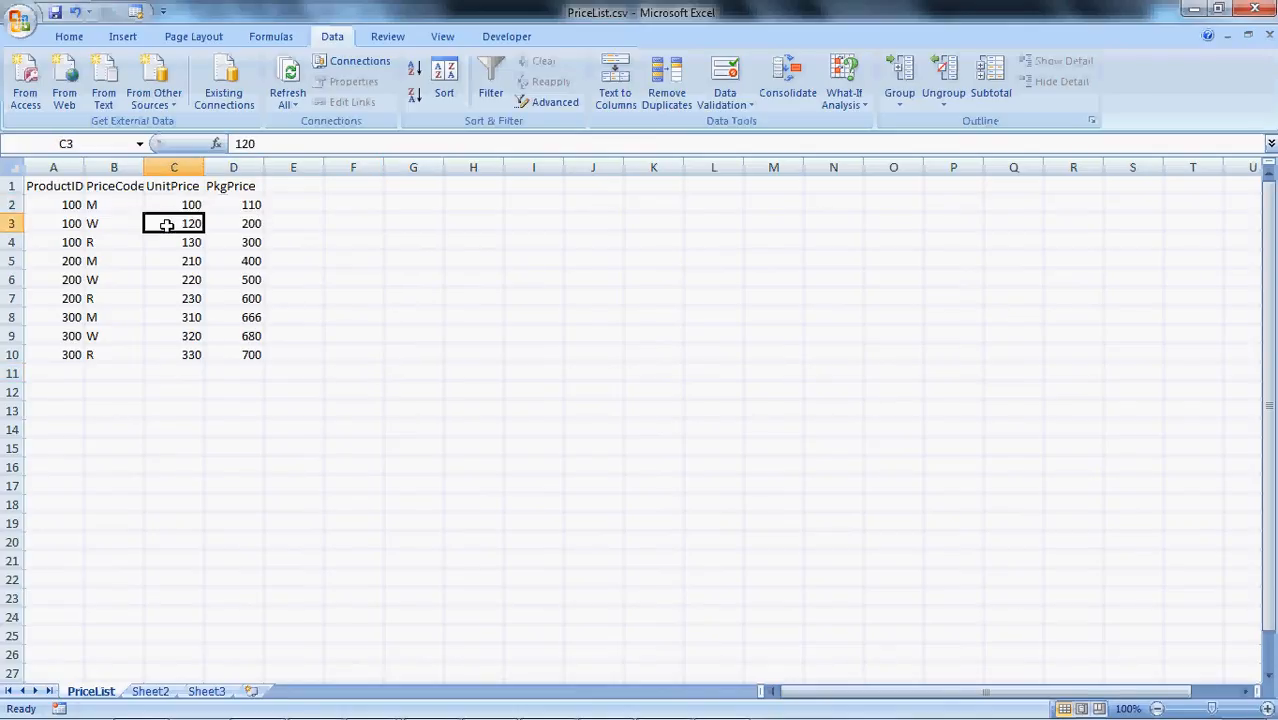
pyautogui.click(233, 224)
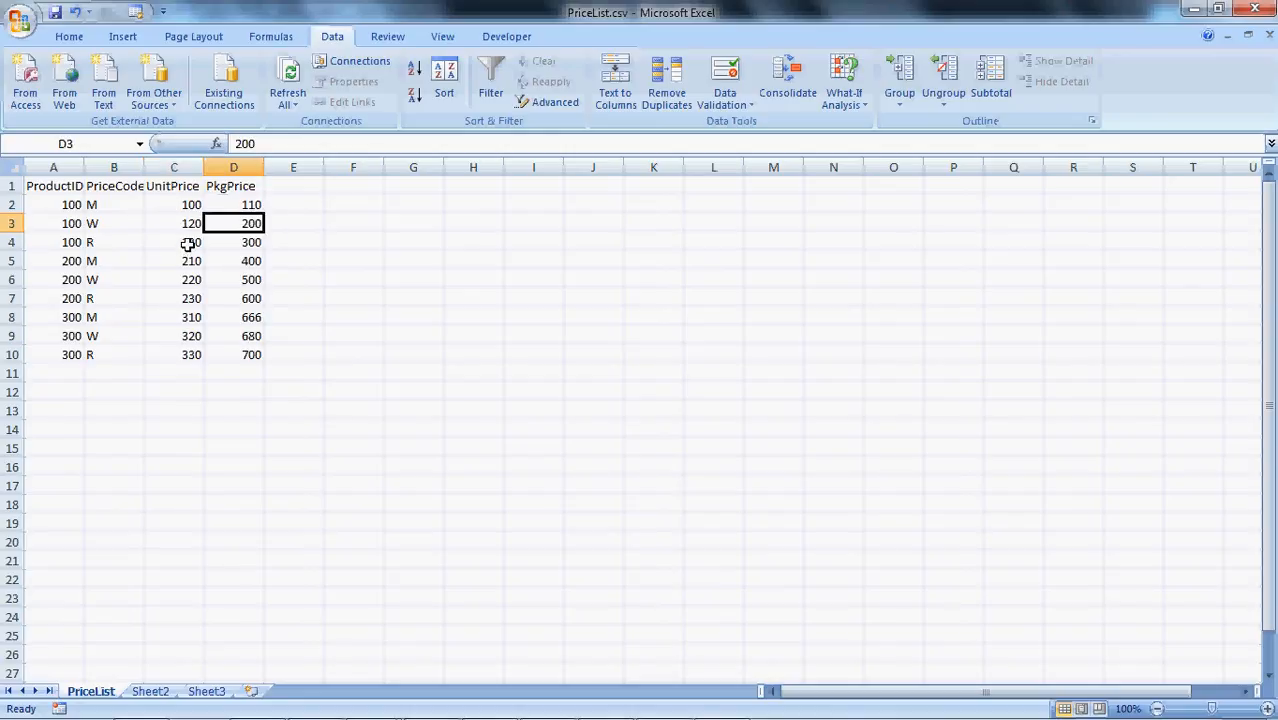
pyautogui.click(188, 244)
pyautogui.click(242, 242)
# Switch back to Toad for Oracle and examine the price columns in the prod_cost query result
pyautogui.hotkey('alt', 'Tab')
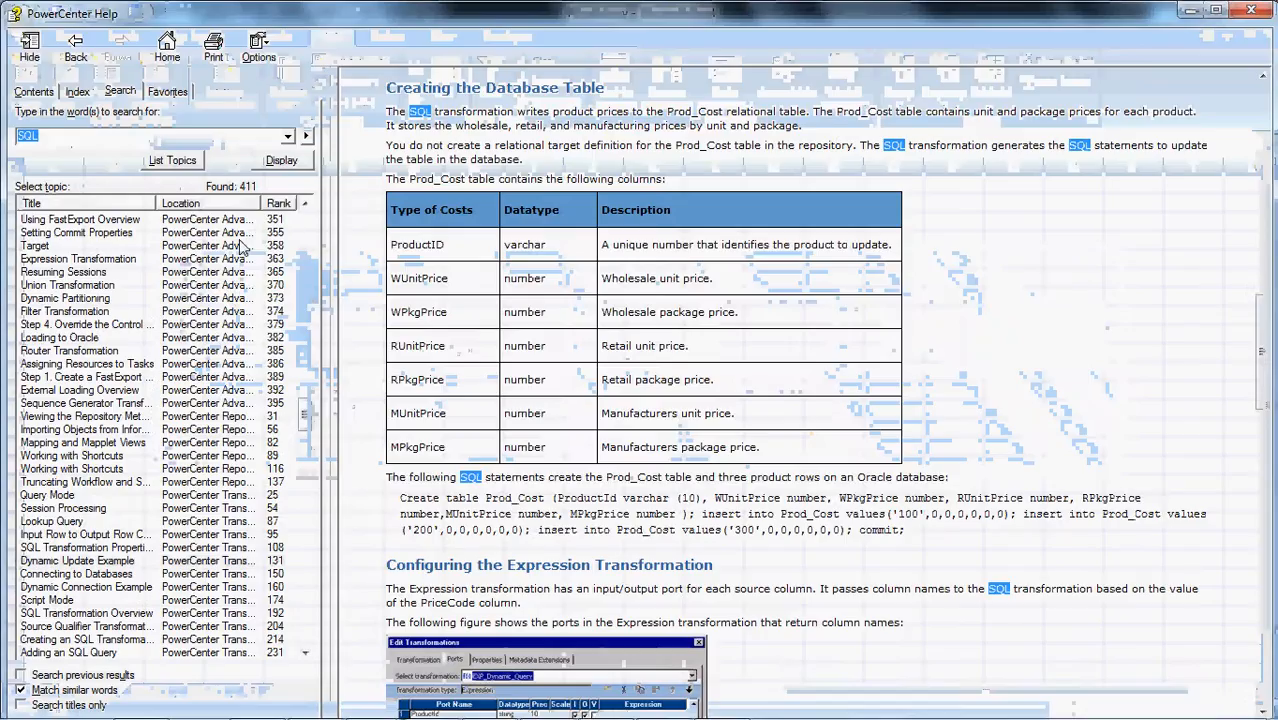
pyautogui.hotkey('alt', 'Tab')
pyautogui.hotkey('alt', 'Tab')
pyautogui.hotkey('alt', 'Tab')
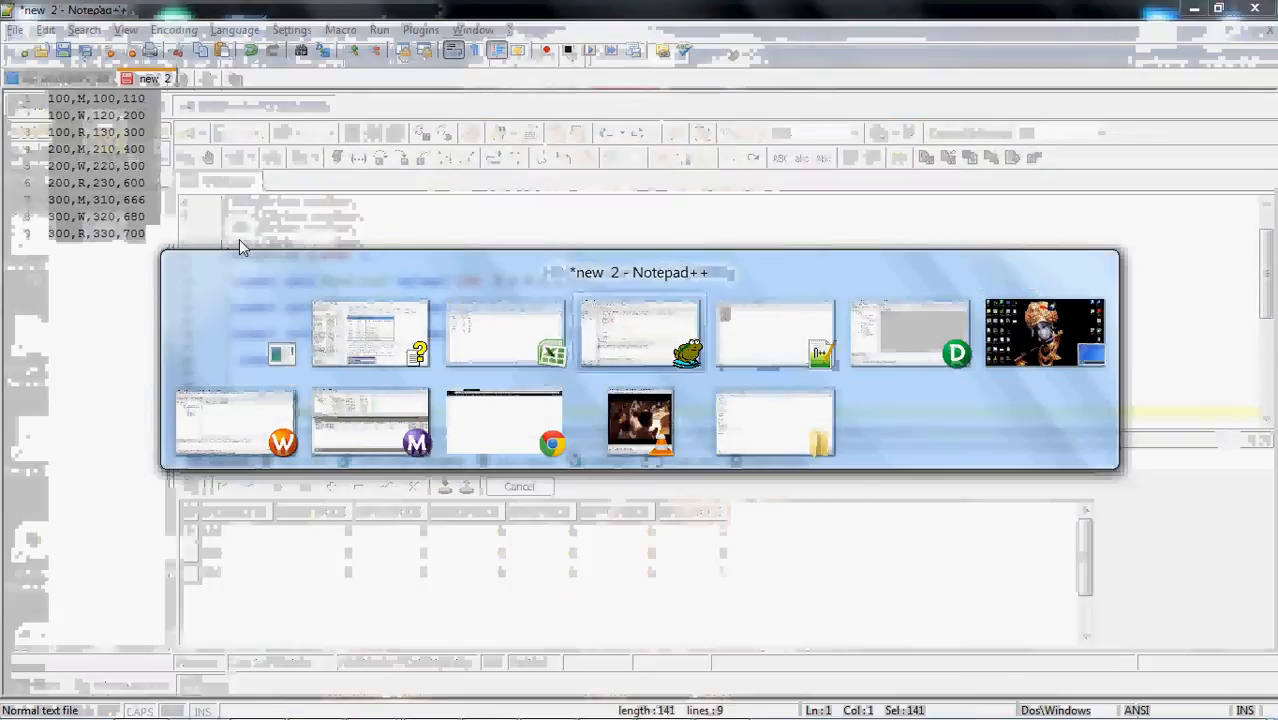
pyautogui.hotkey('alt', 'Tab')
pyautogui.hotkey('alt', 'Tab')
pyautogui.hotkey('alt', 'Tab')
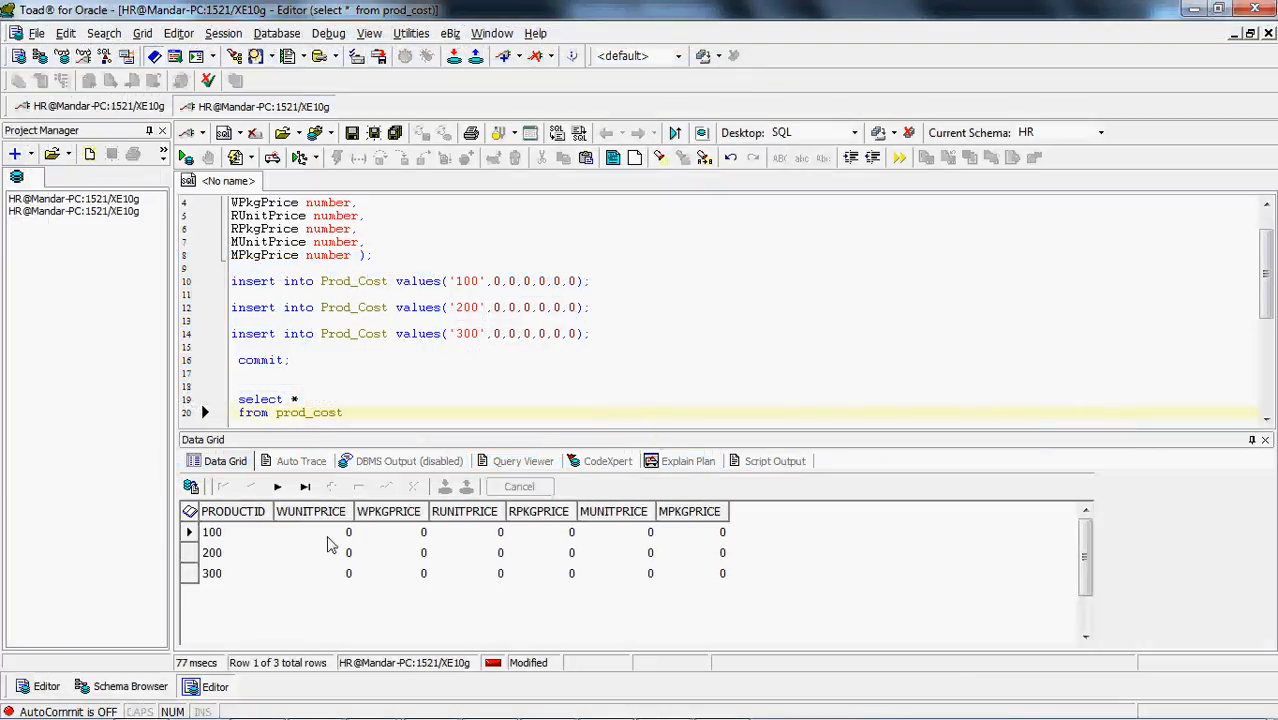
# Return to PriceList.csv in Excel and examine the PriceCode, UnitPrice and PkgPrice columns against the table's price columns
pyautogui.hotkey('alt', 'Tab')
pyautogui.hotkey('alt', 'Tab')
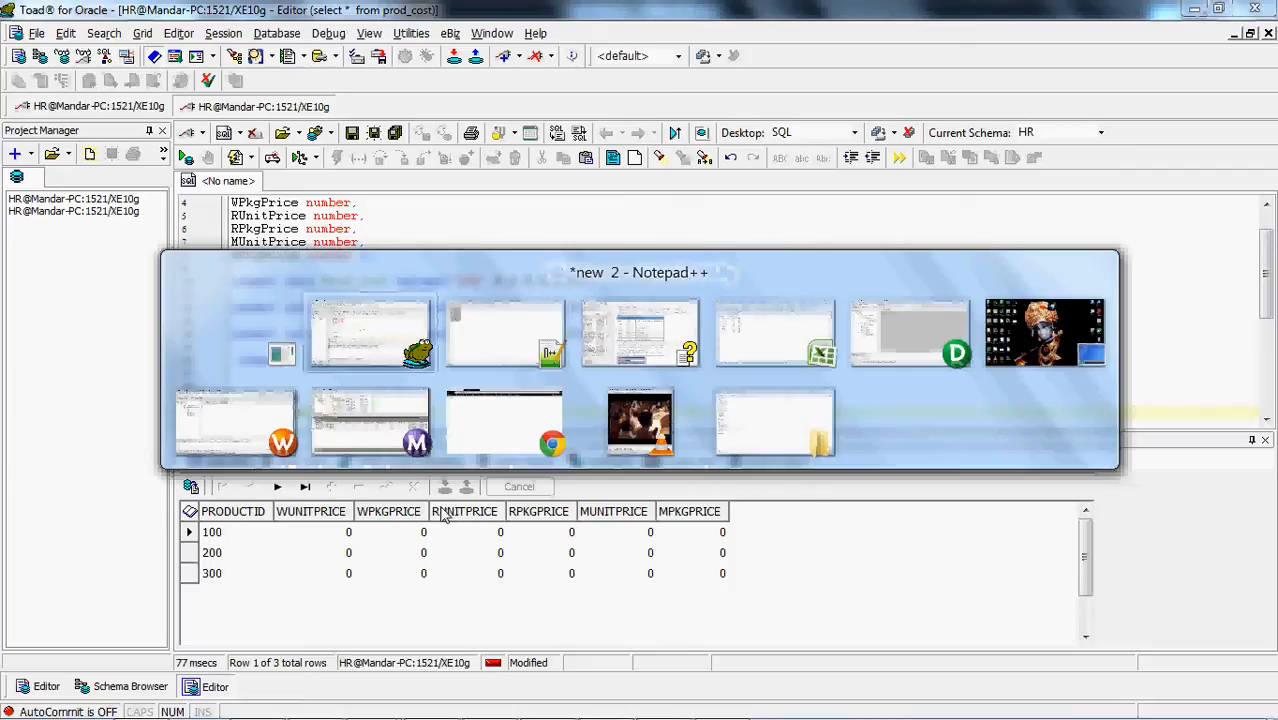
pyautogui.hotkey('alt', 'Tab')
pyautogui.hotkey('alt', 'Tab')
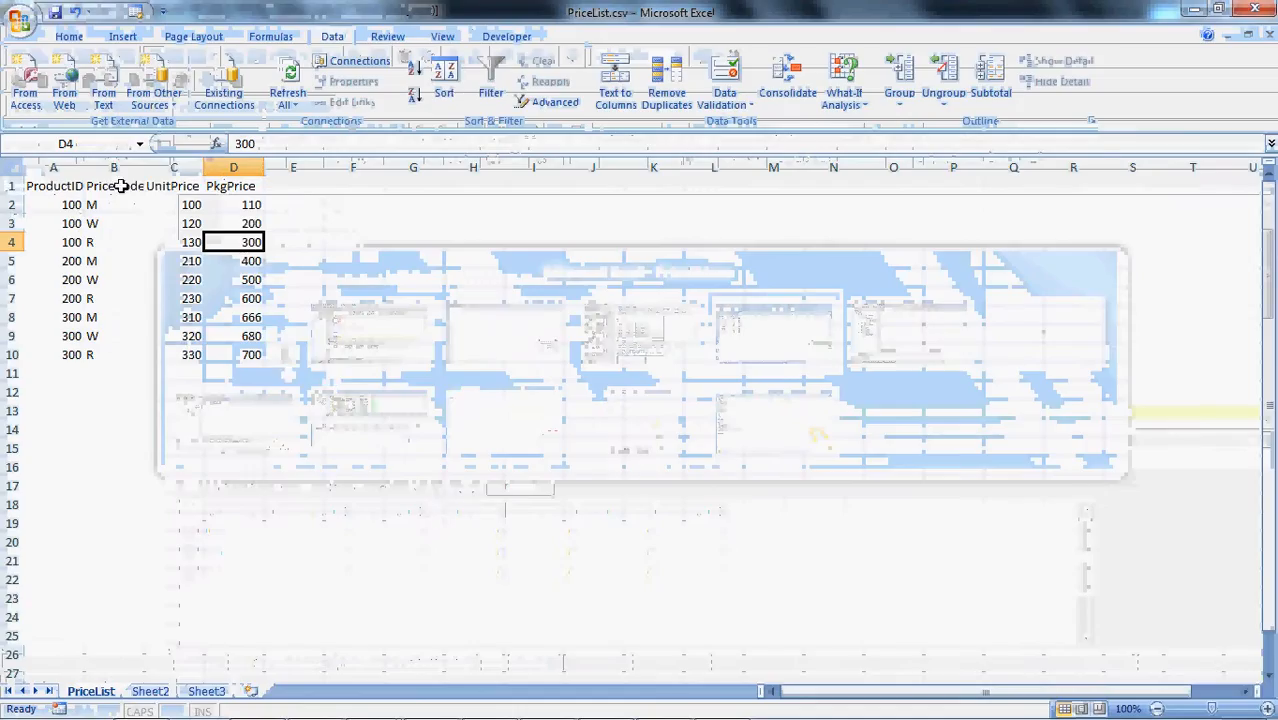
pyautogui.moveTo(108, 204); pyautogui.dragTo(222, 192)
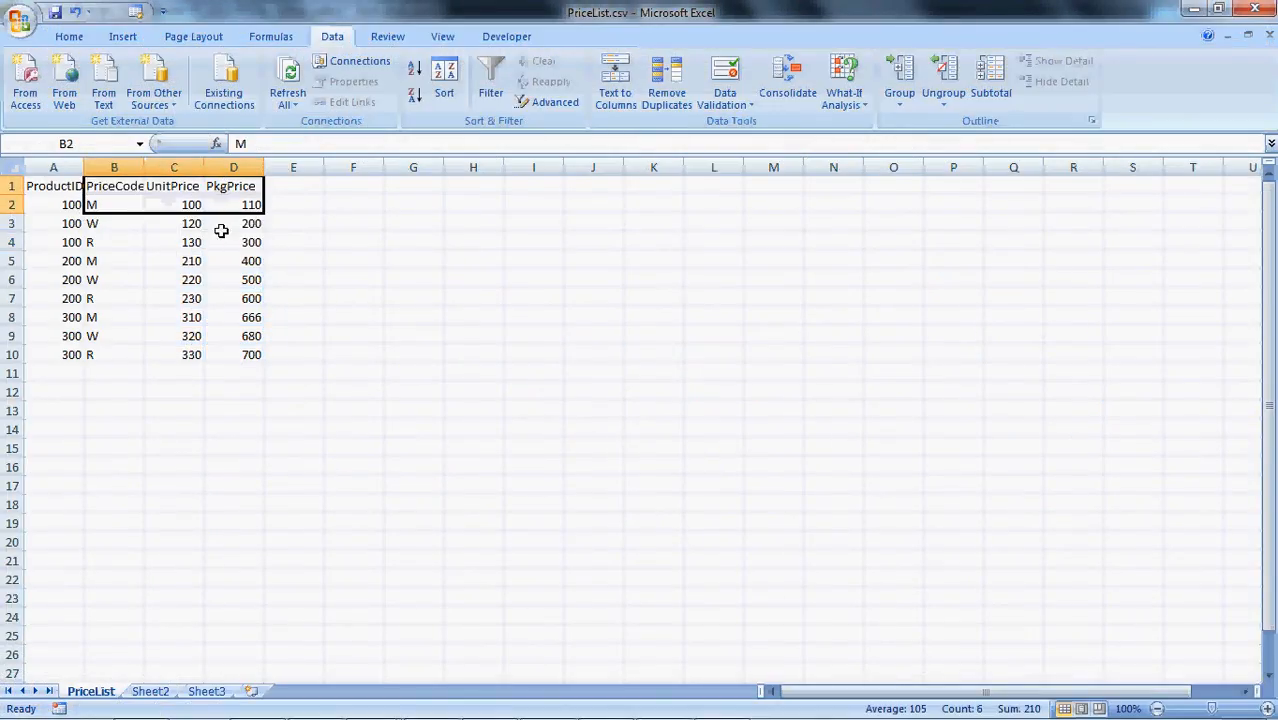
pyautogui.click(222, 283)
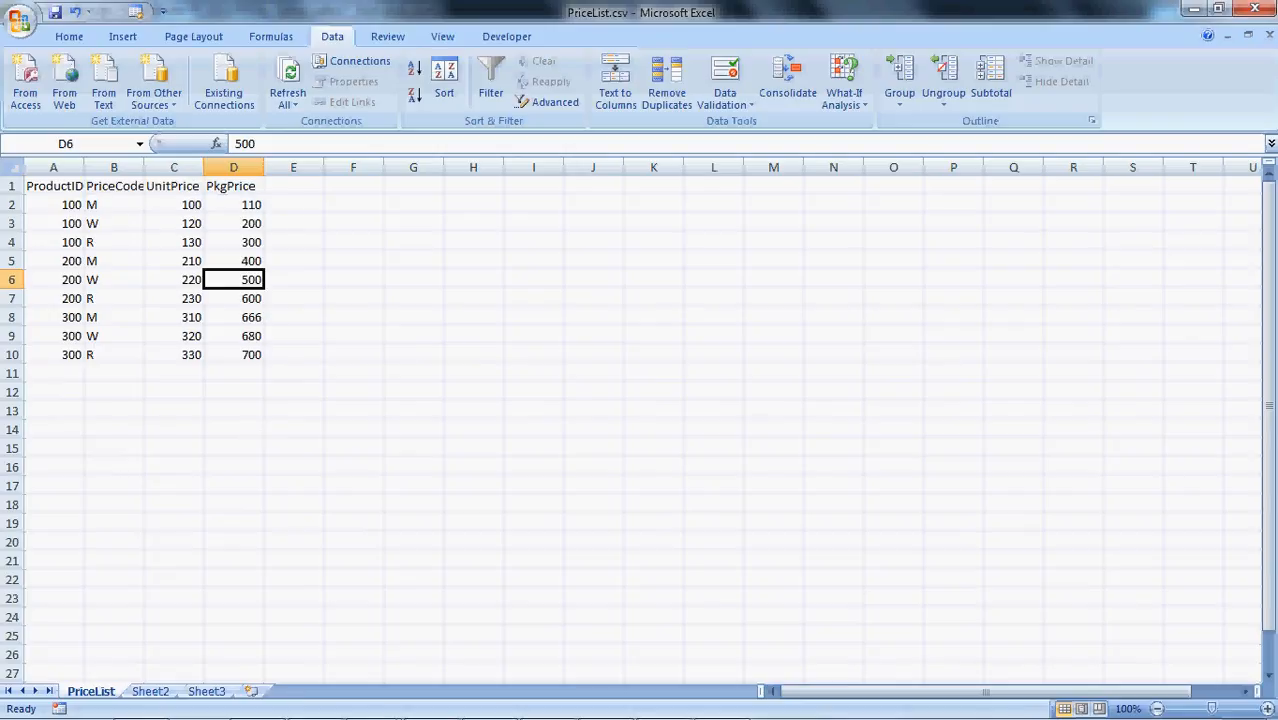
# Switch to Informatica PowerCenter Designer and open the Source Analyzer
pyautogui.moveTo(376, 708)
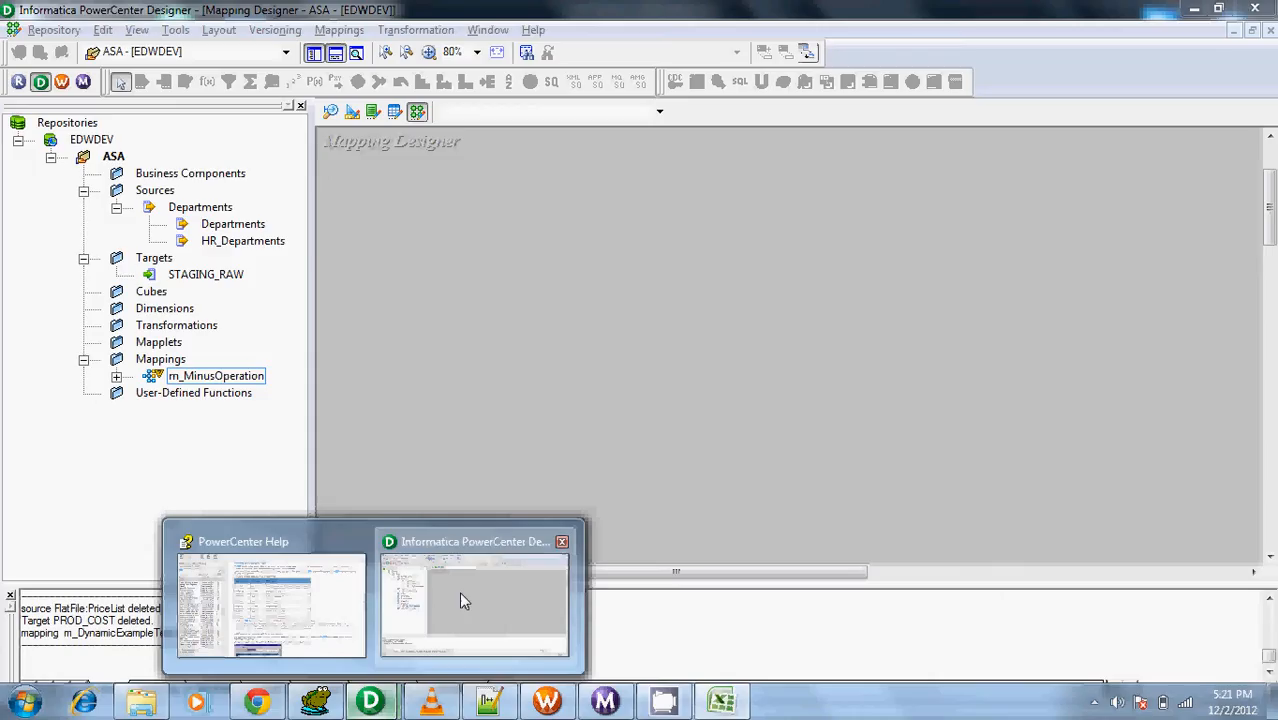
pyautogui.click(459, 591)
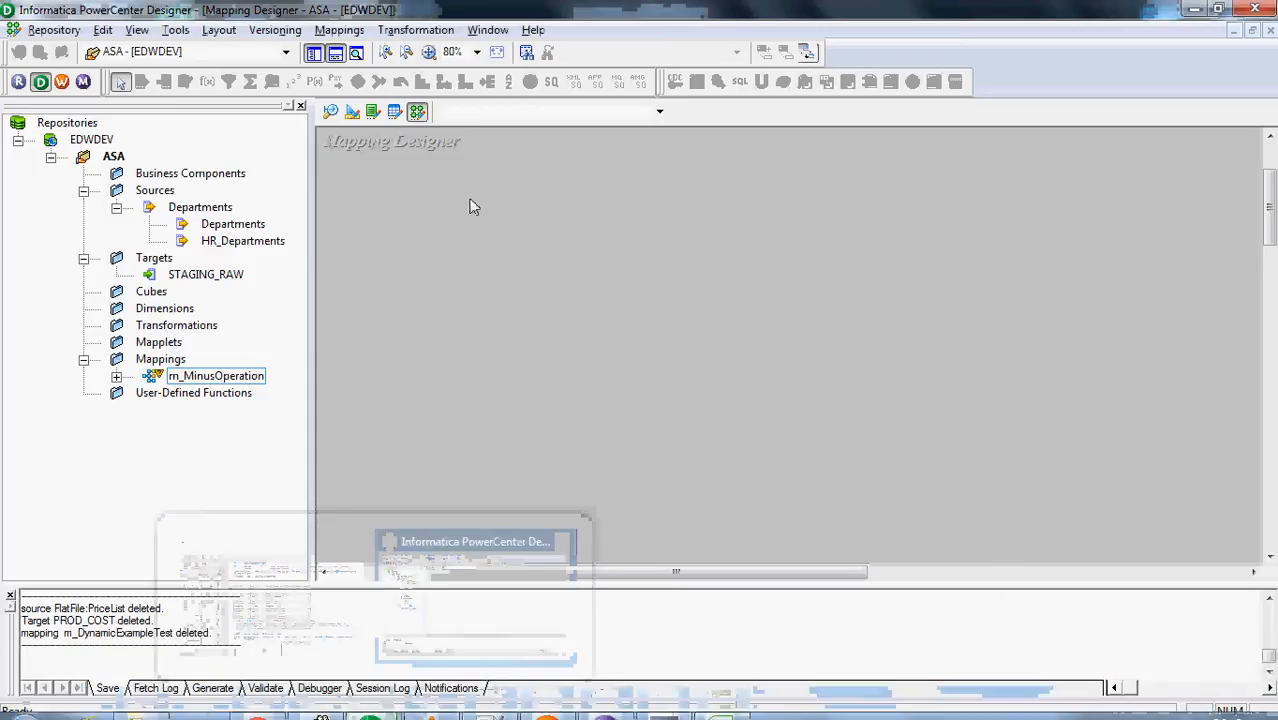
pyautogui.click(330, 114)
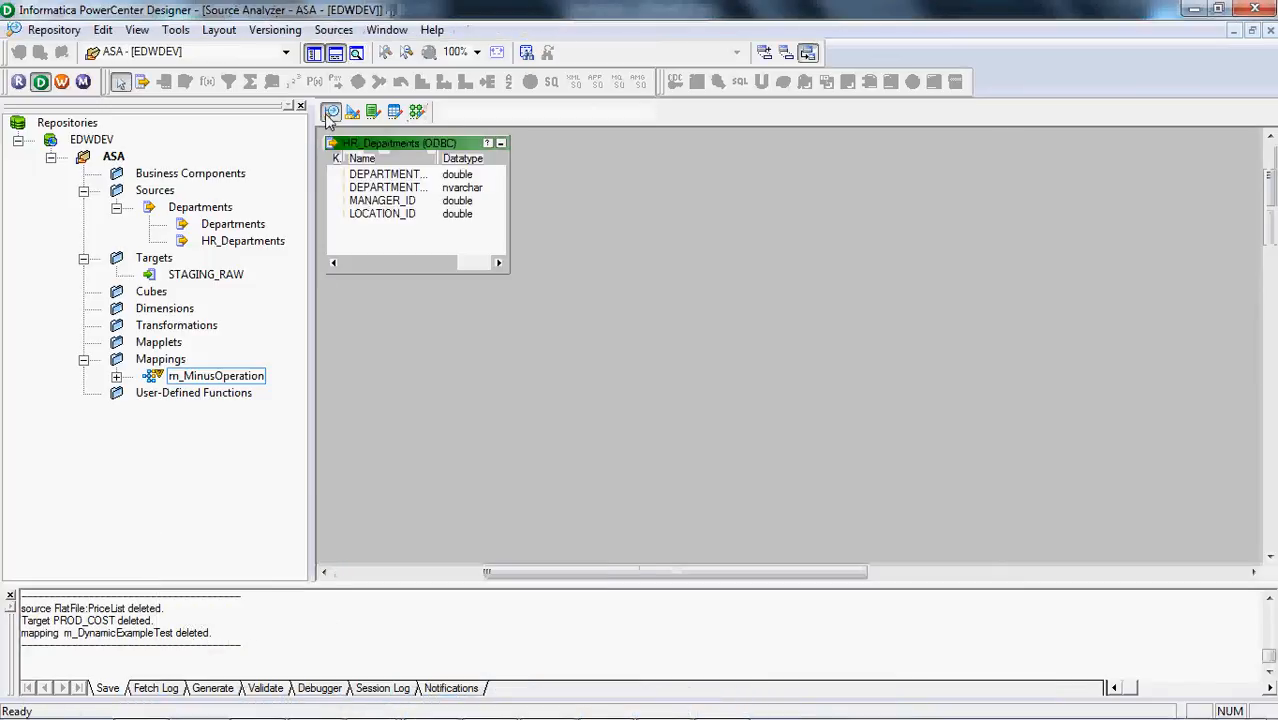
# Start a flat file source import with all file types shown, choosing PriceList.csv from the InfraWork folder
pyautogui.click(333, 29)
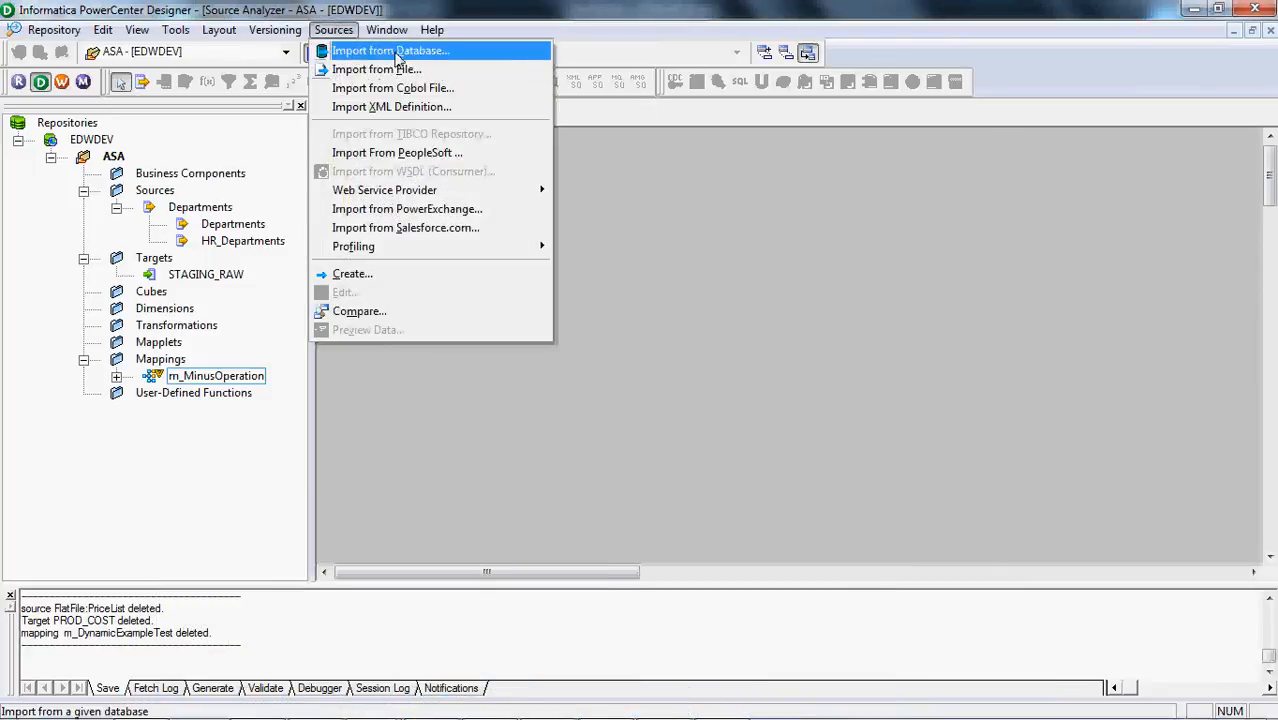
pyautogui.click(390, 69)
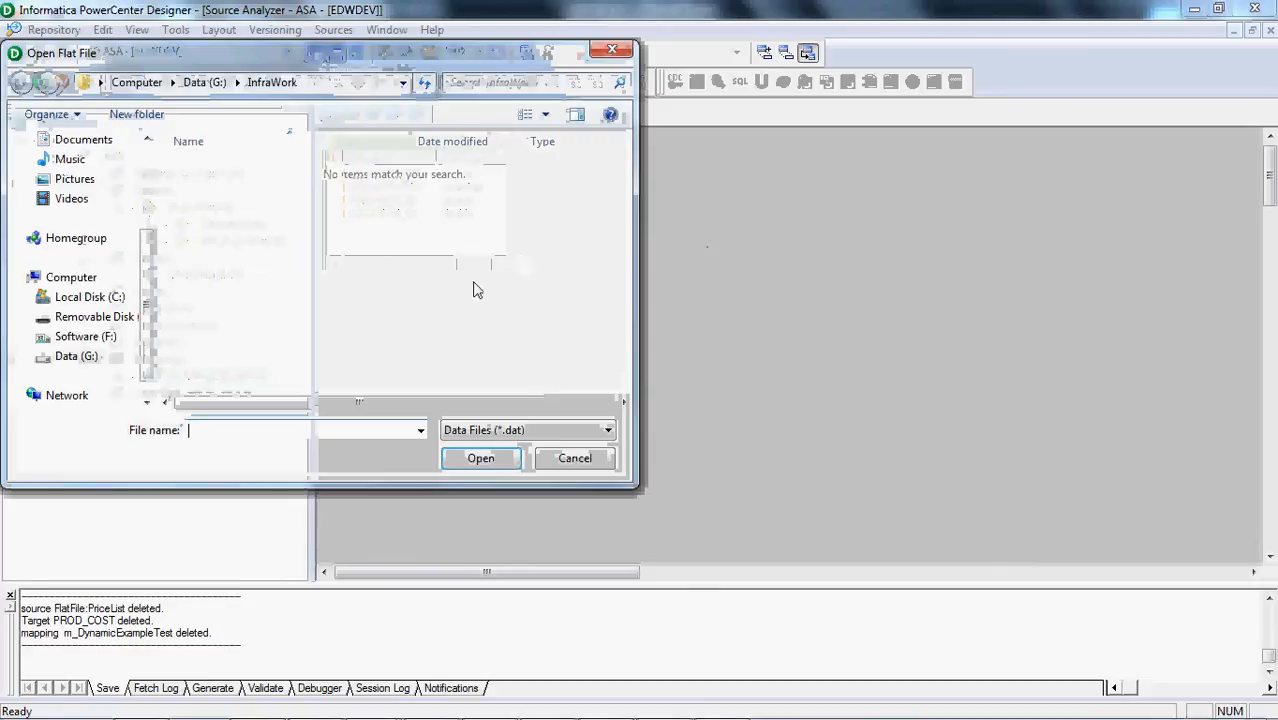
pyautogui.click(455, 430)
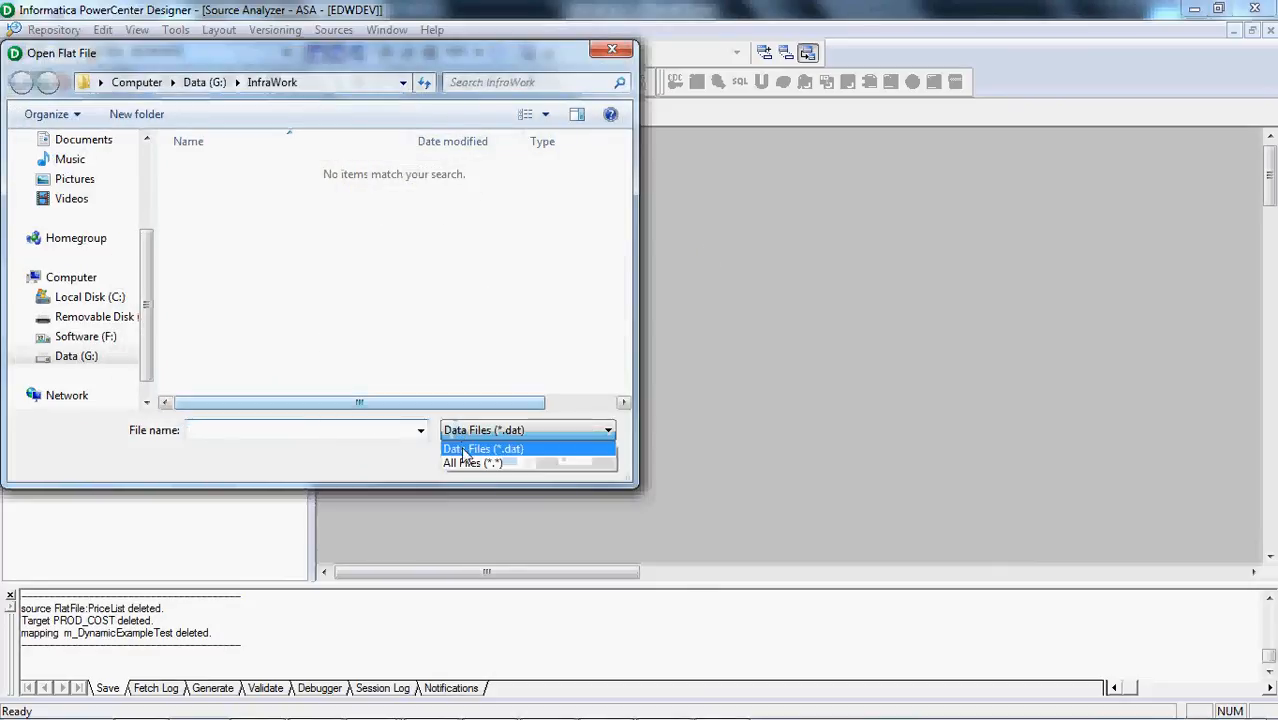
pyautogui.click(468, 463)
pyautogui.click(203, 170)
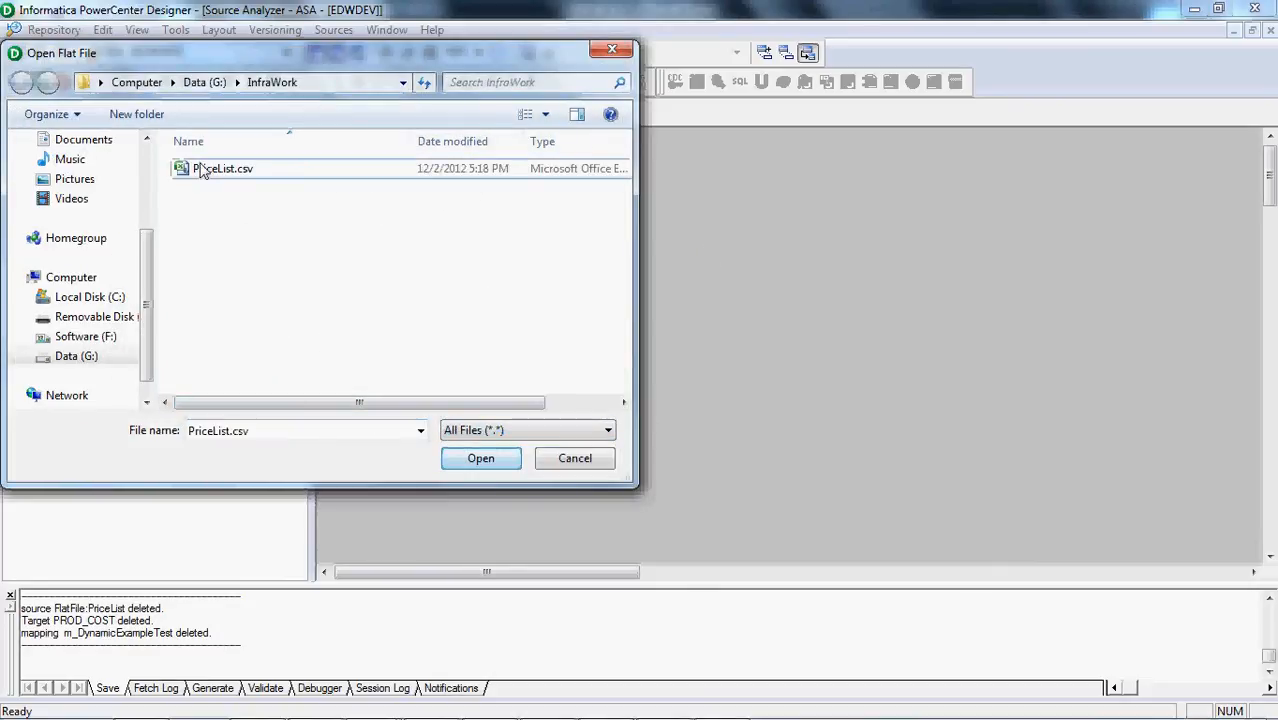
pyautogui.doubleClick(203, 170)
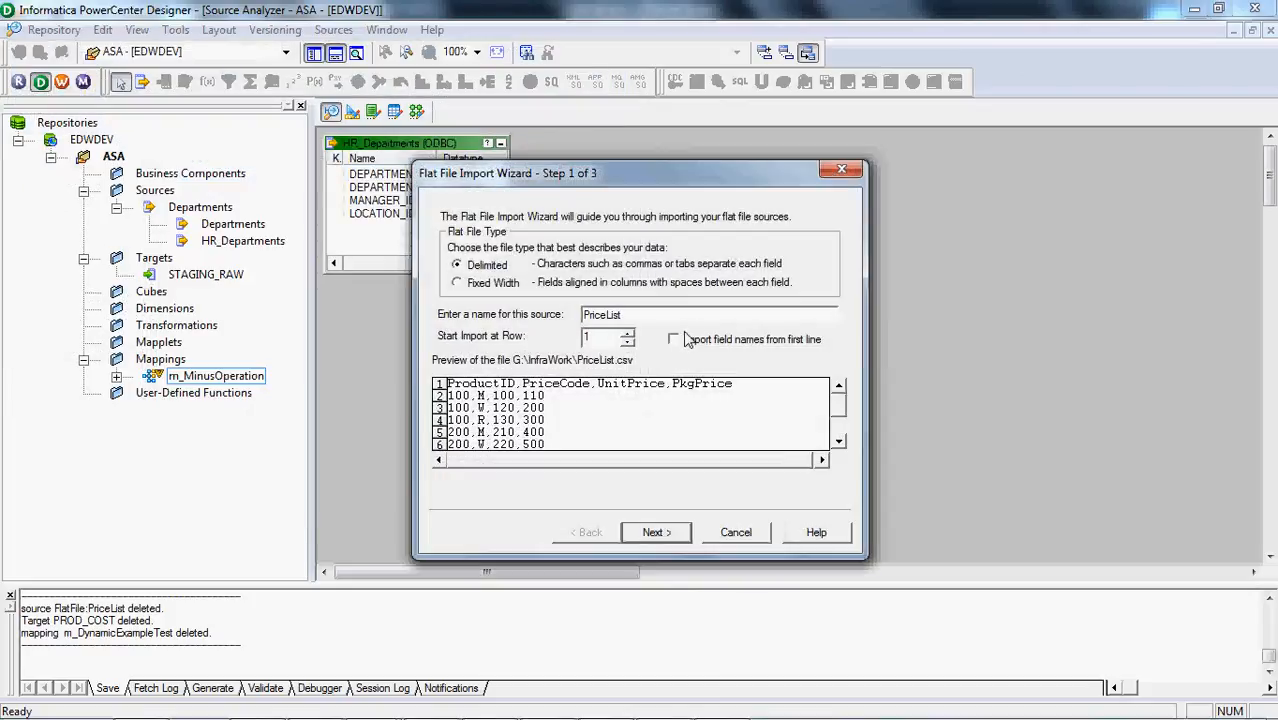
# Import the field names from the first line and finish the PriceList source as a comma-delimited file with double-quote text qualifiers
pyautogui.click(674, 340)
pyautogui.click(655, 533)
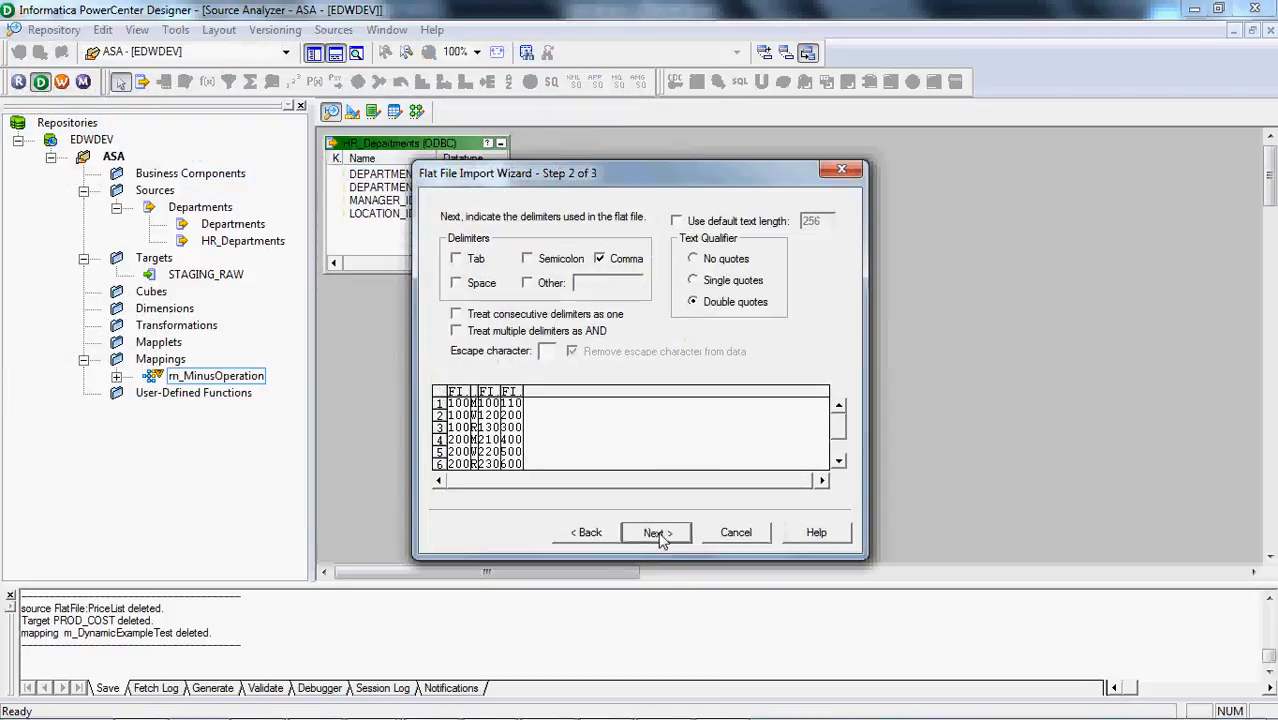
pyautogui.click(658, 537)
pyautogui.click(660, 534)
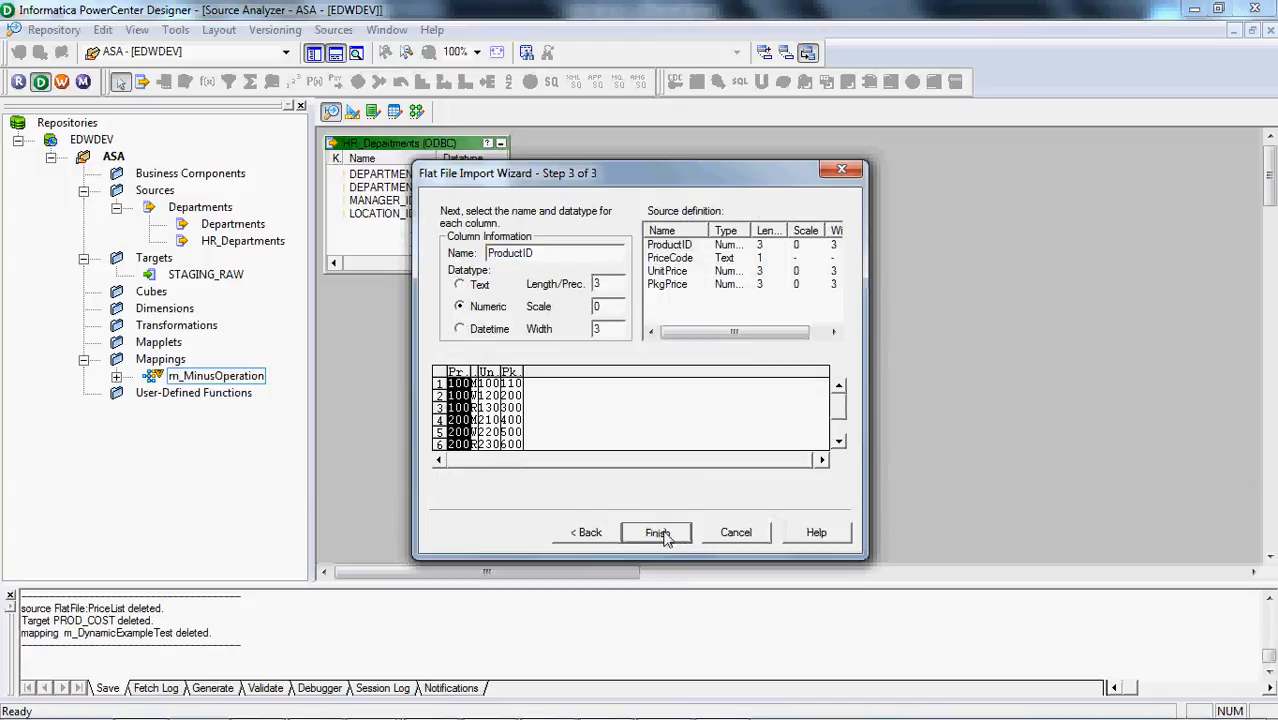
# Import the PROD_COST table as a target in the Target Designer from the HR schema of the XE10g Oracle data source
pyautogui.click(352, 112)
pyautogui.click(340, 34)
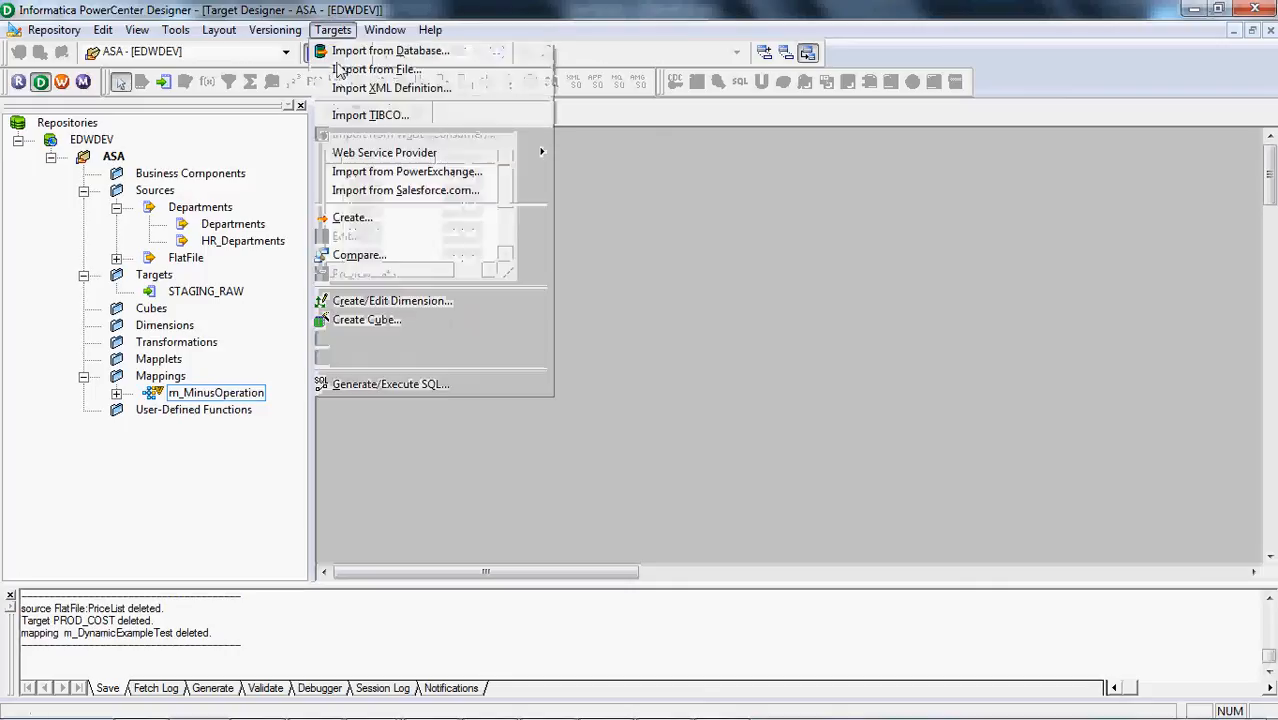
pyautogui.click(390, 50)
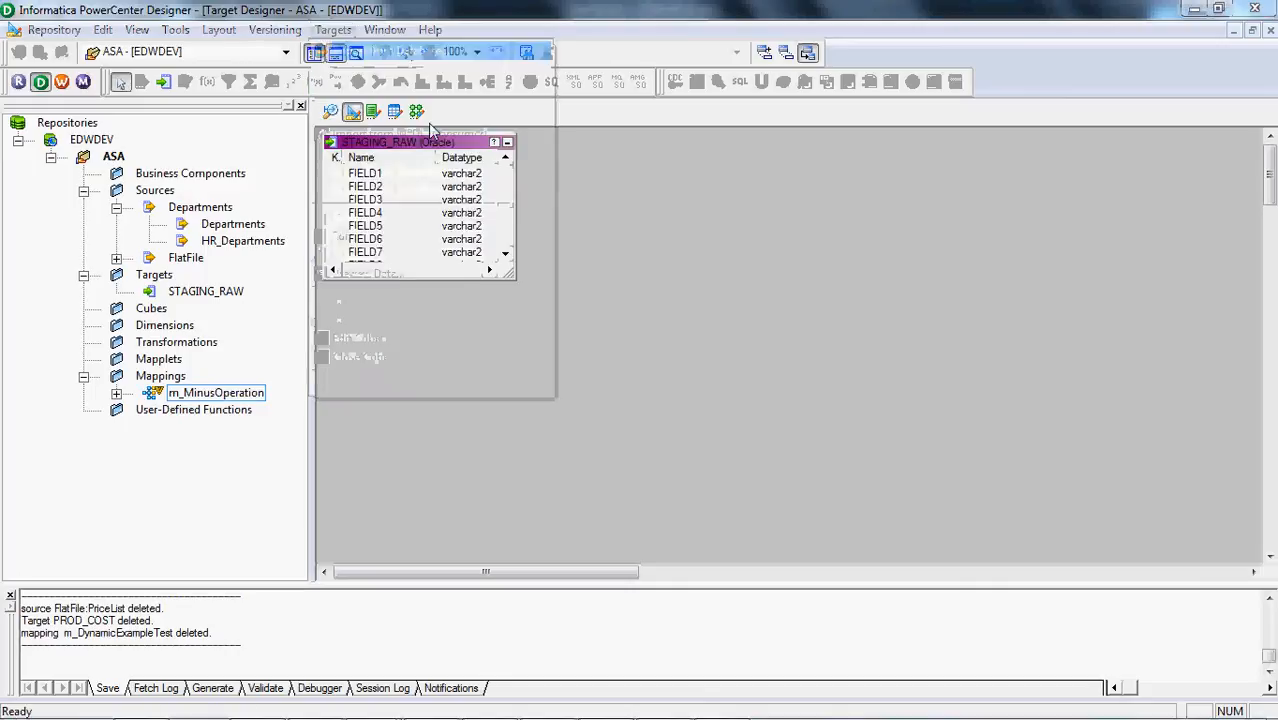
pyautogui.click(731, 283)
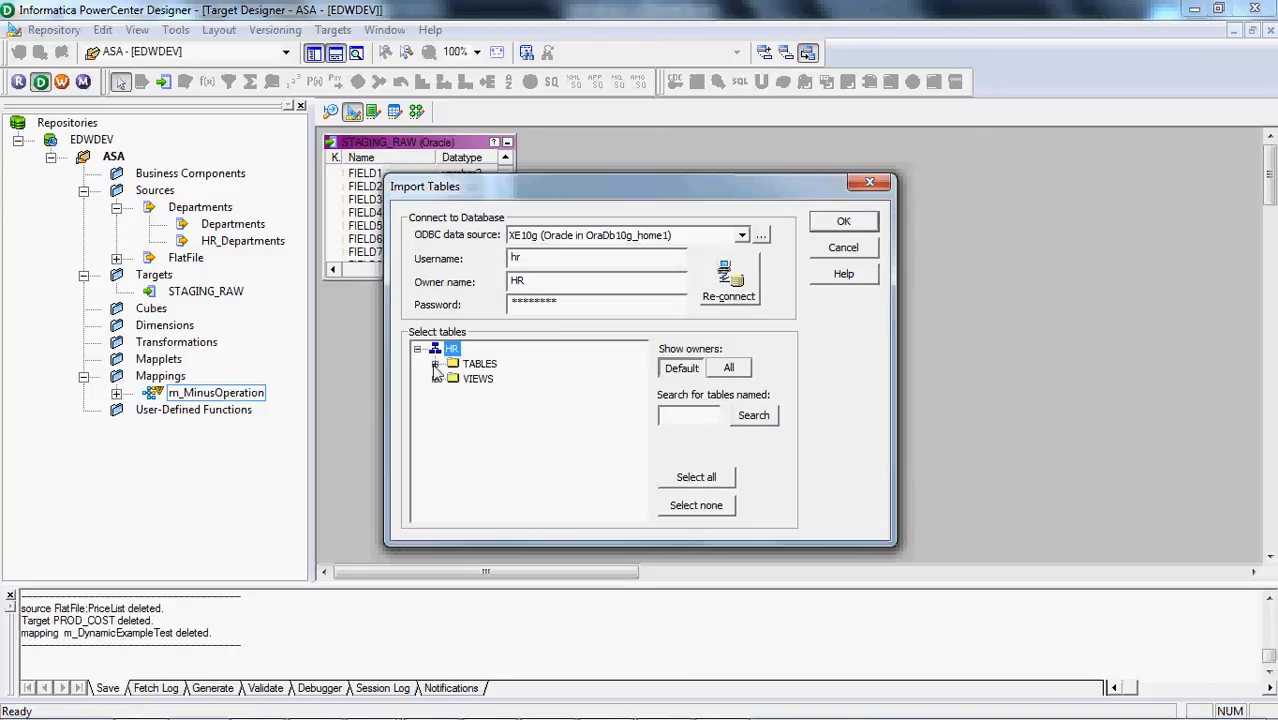
pyautogui.click(435, 364)
pyautogui.click(517, 394)
pyautogui.write('pr')
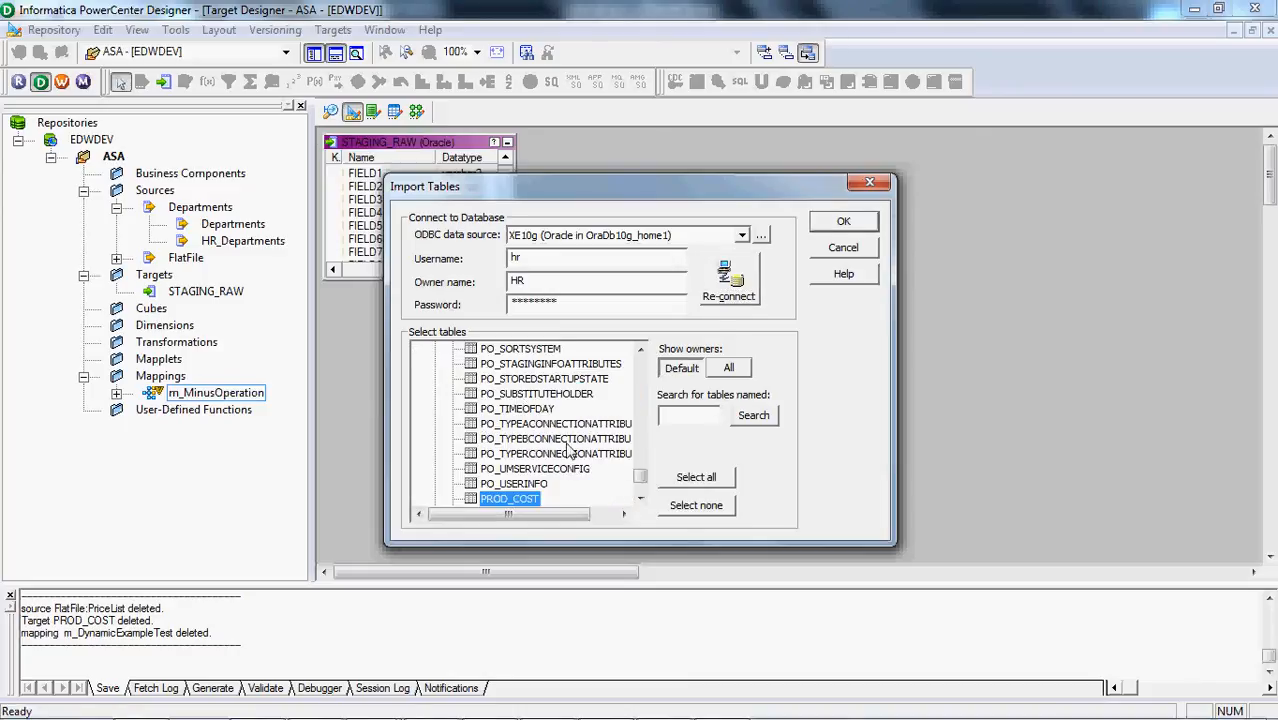
pyautogui.click(872, 223)
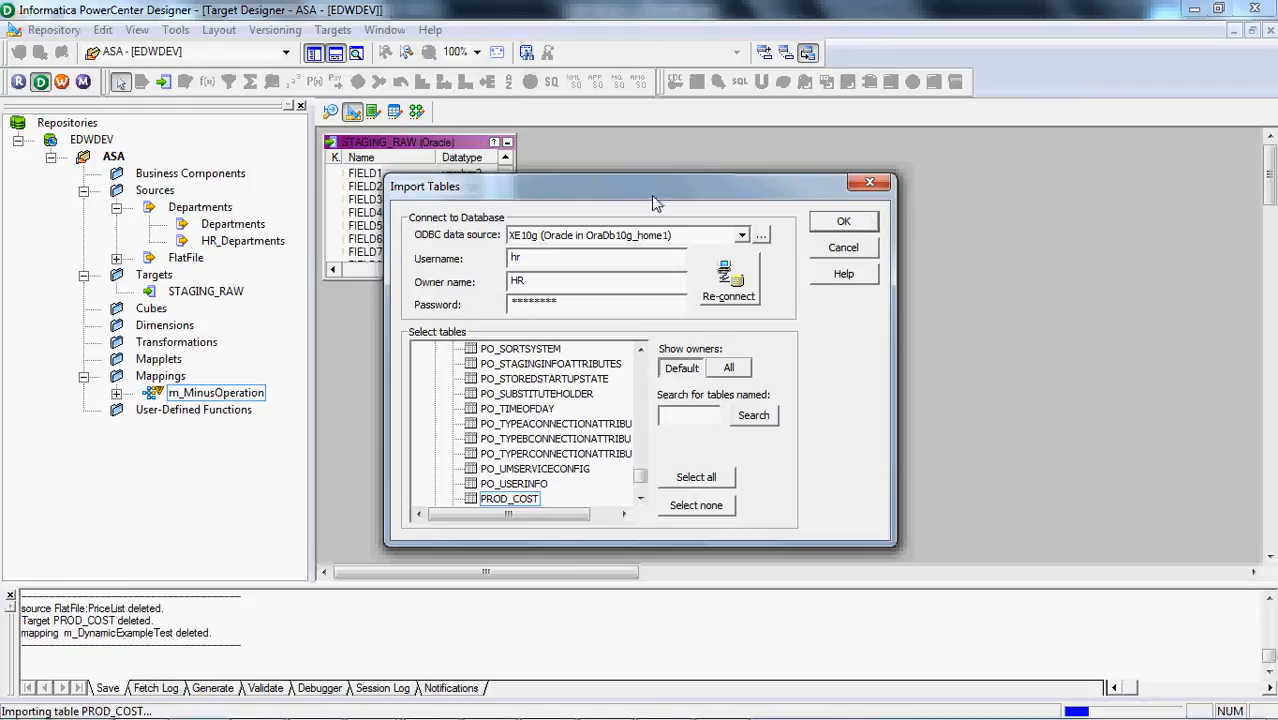
# Create the mapping m_ProdUpdate in the Mapping Designer by placing the PriceList flat file source
pyautogui.click(417, 111)
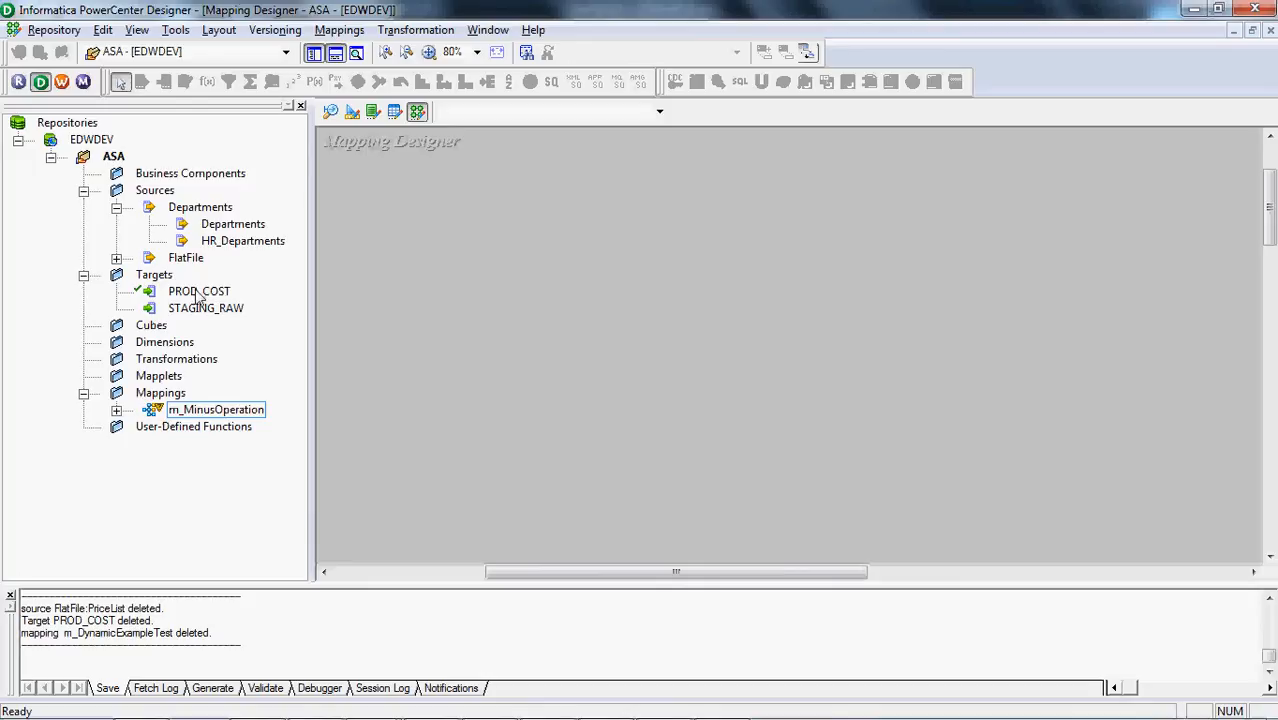
pyautogui.click(117, 258)
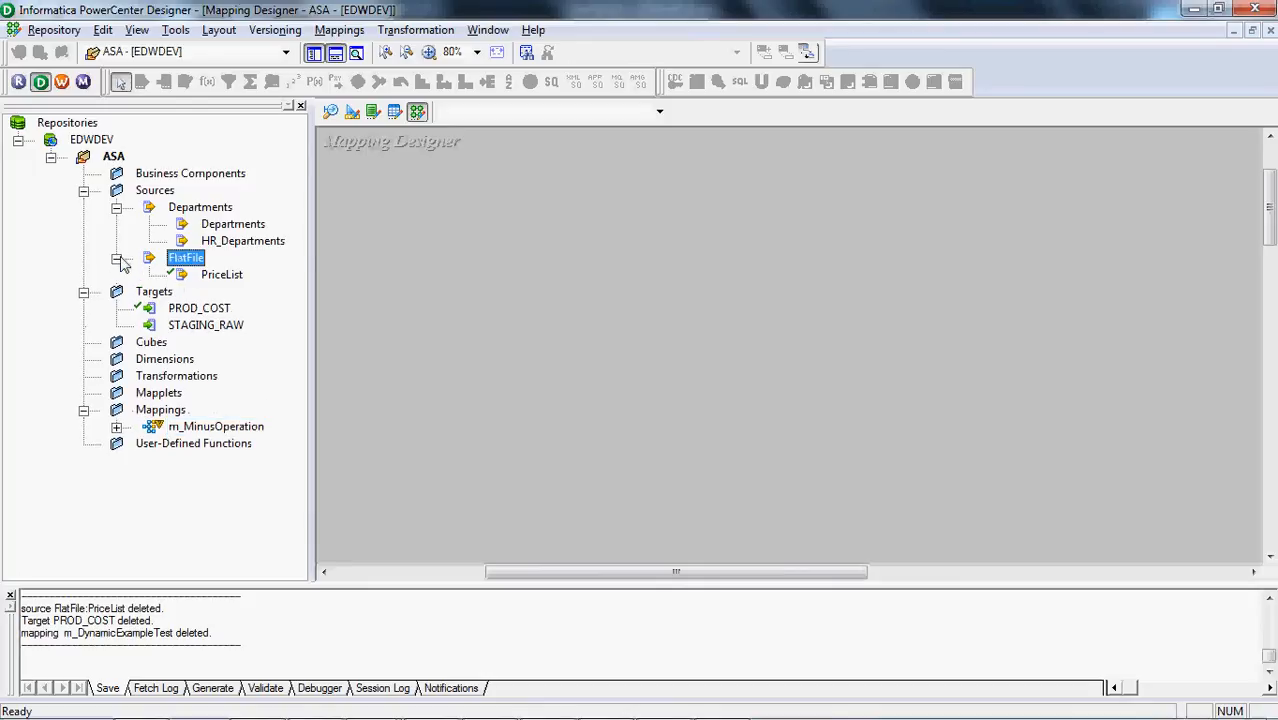
pyautogui.click(221, 276)
pyautogui.moveTo(341, 287); pyautogui.dragTo(401, 280)
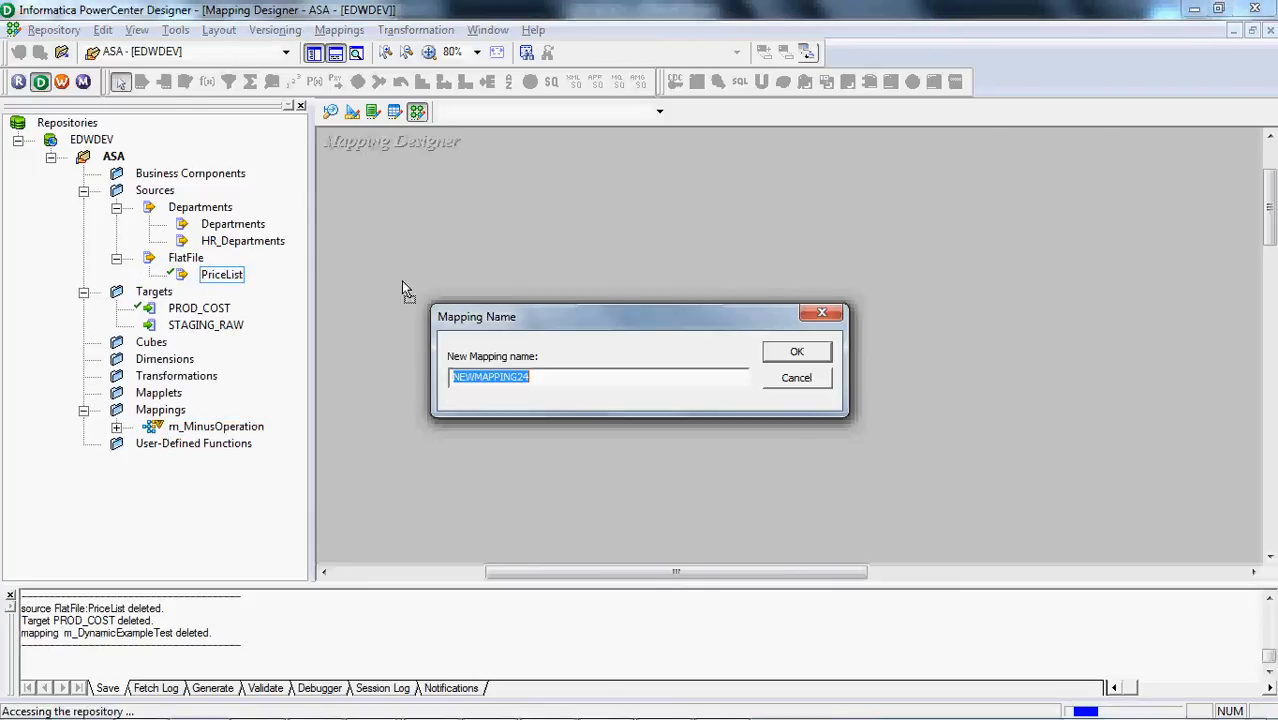
pyautogui.write('m_ProdUpdate')
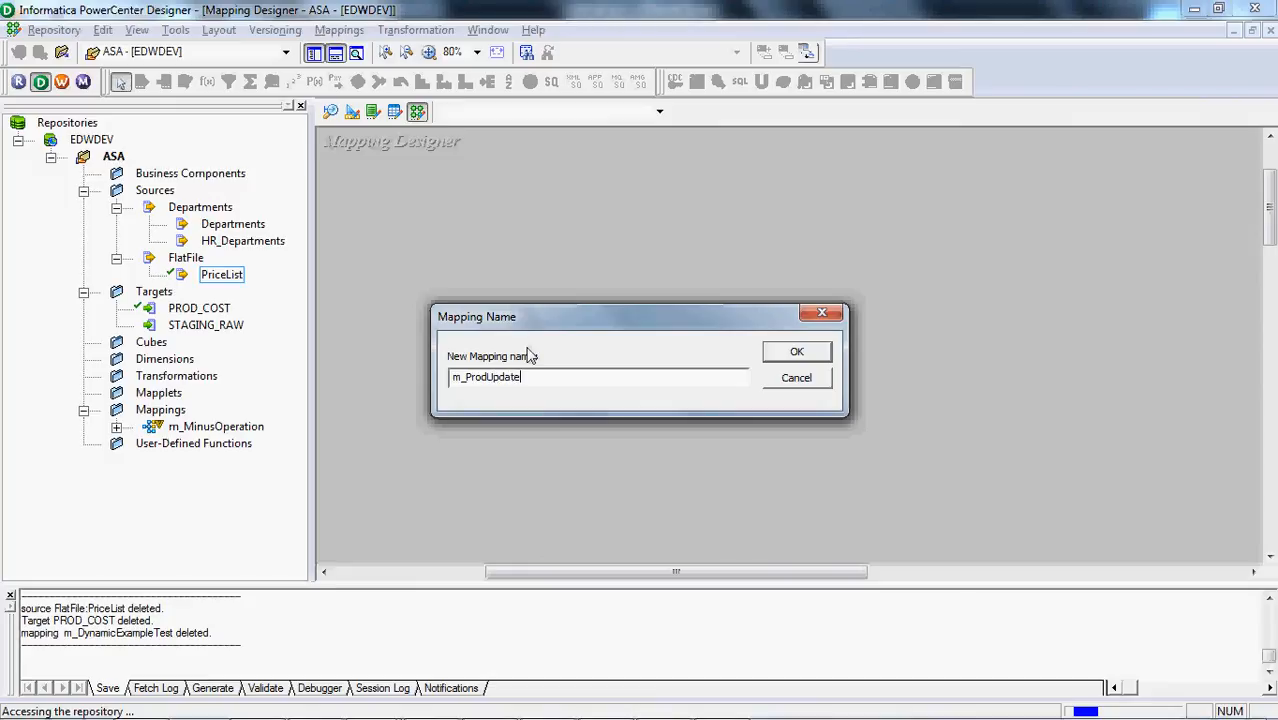
pyautogui.press('Return')
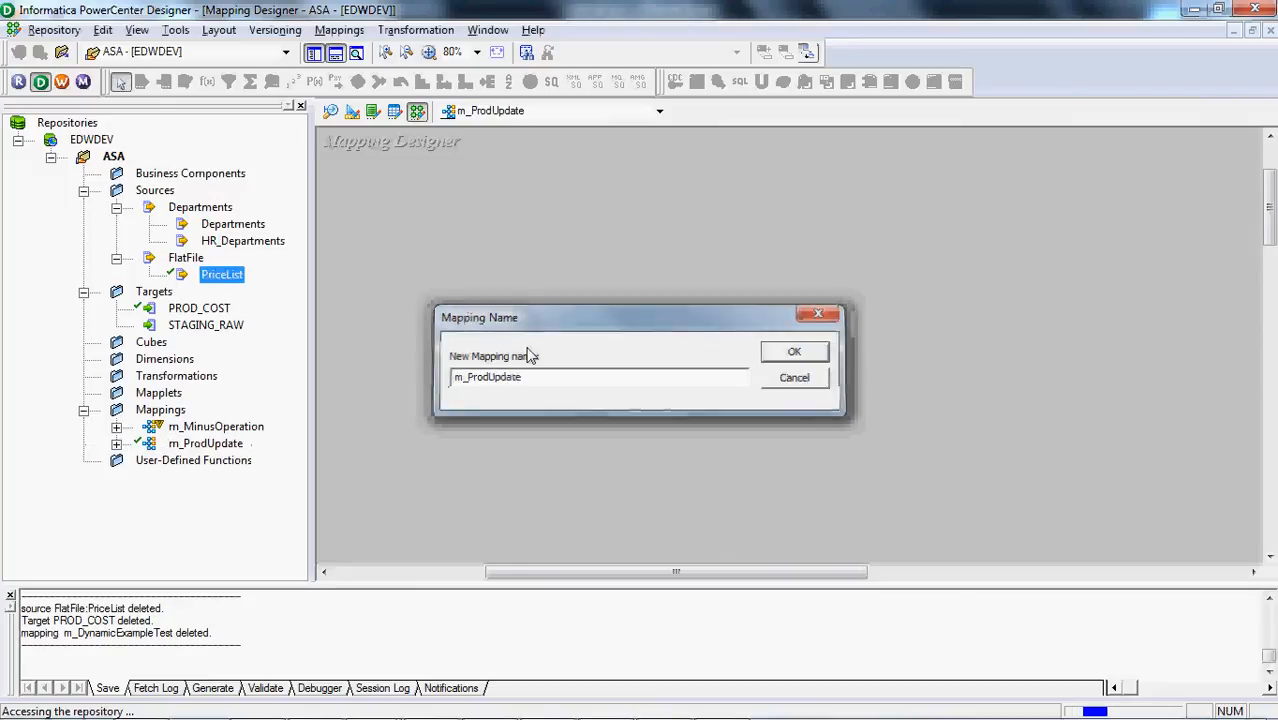
# Add the PROD_COST target to the mapping beyond the source qualifier, and hide the navigator and output windows
pyautogui.moveTo(548, 370); pyautogui.dragTo(700, 275)
pyautogui.moveTo(190, 313); pyautogui.dragTo(1100, 222)
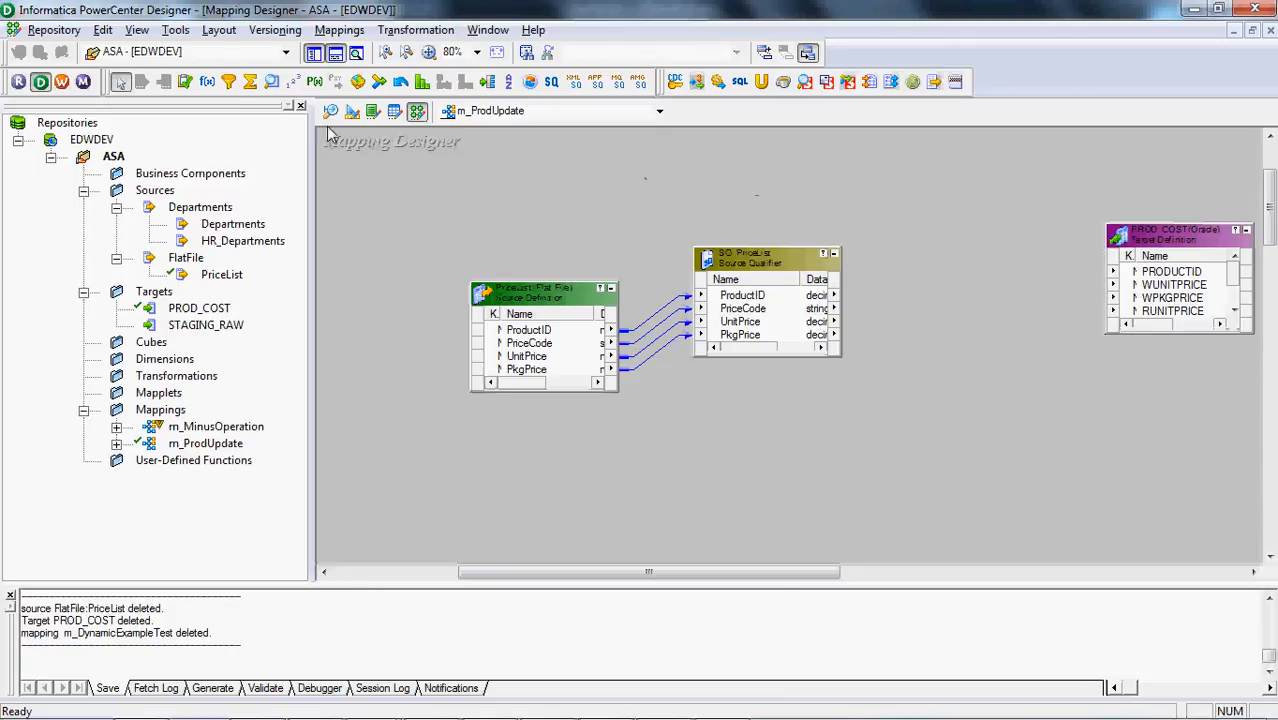
pyautogui.click(316, 52)
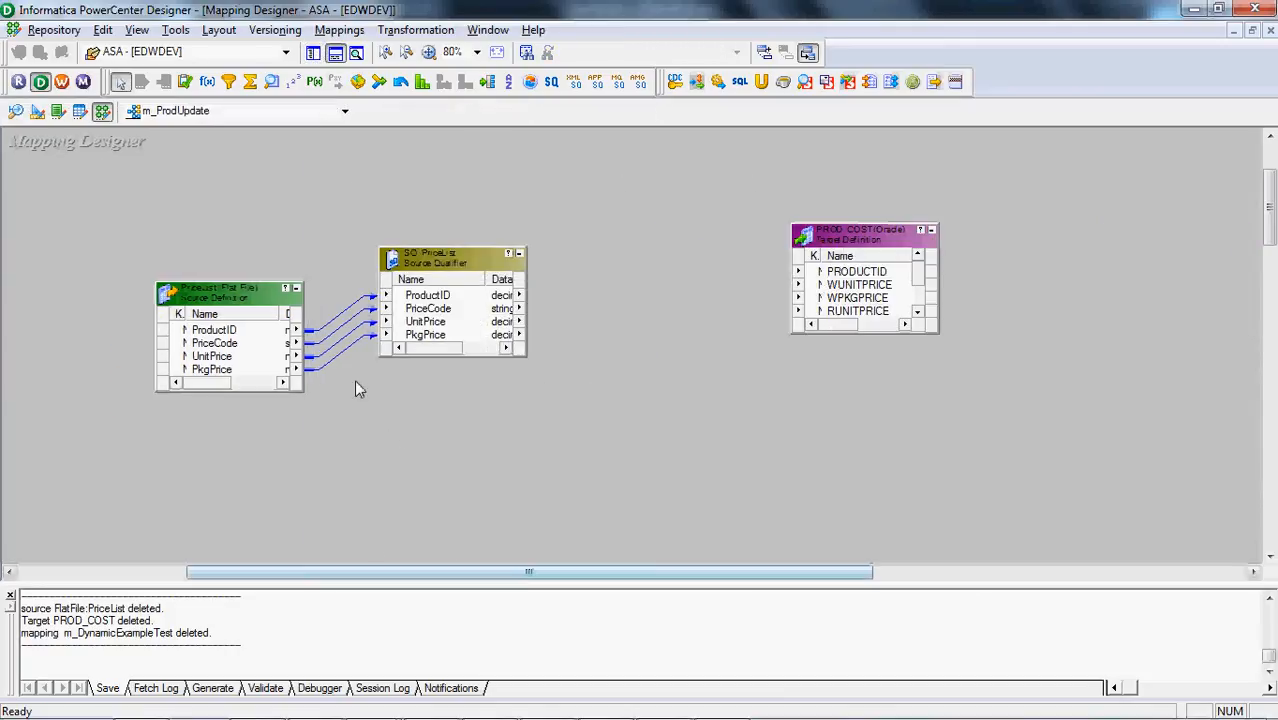
pyautogui.click(337, 57)
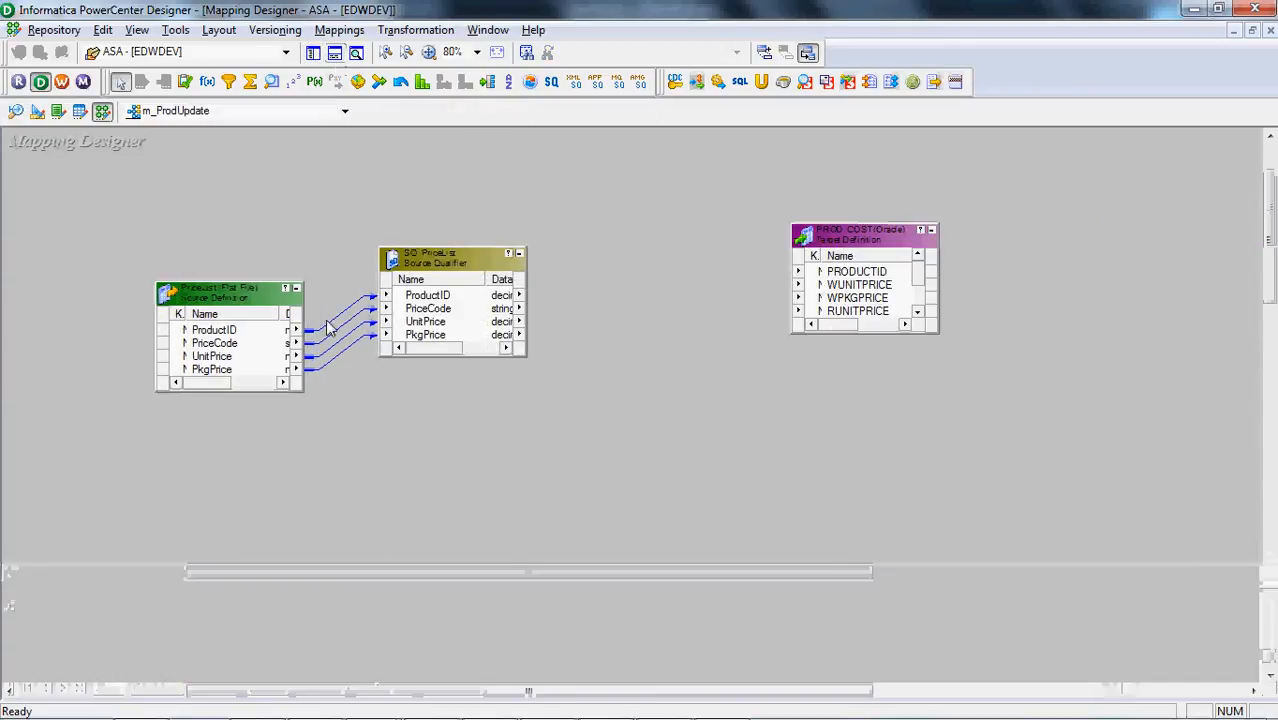
# Align SQ_PriceList and PROD_COST with the source, and enlarge PROD_COST to show all its columns down to MPKGPRICE
pyautogui.moveTo(345, 692); pyautogui.dragTo(403, 700)
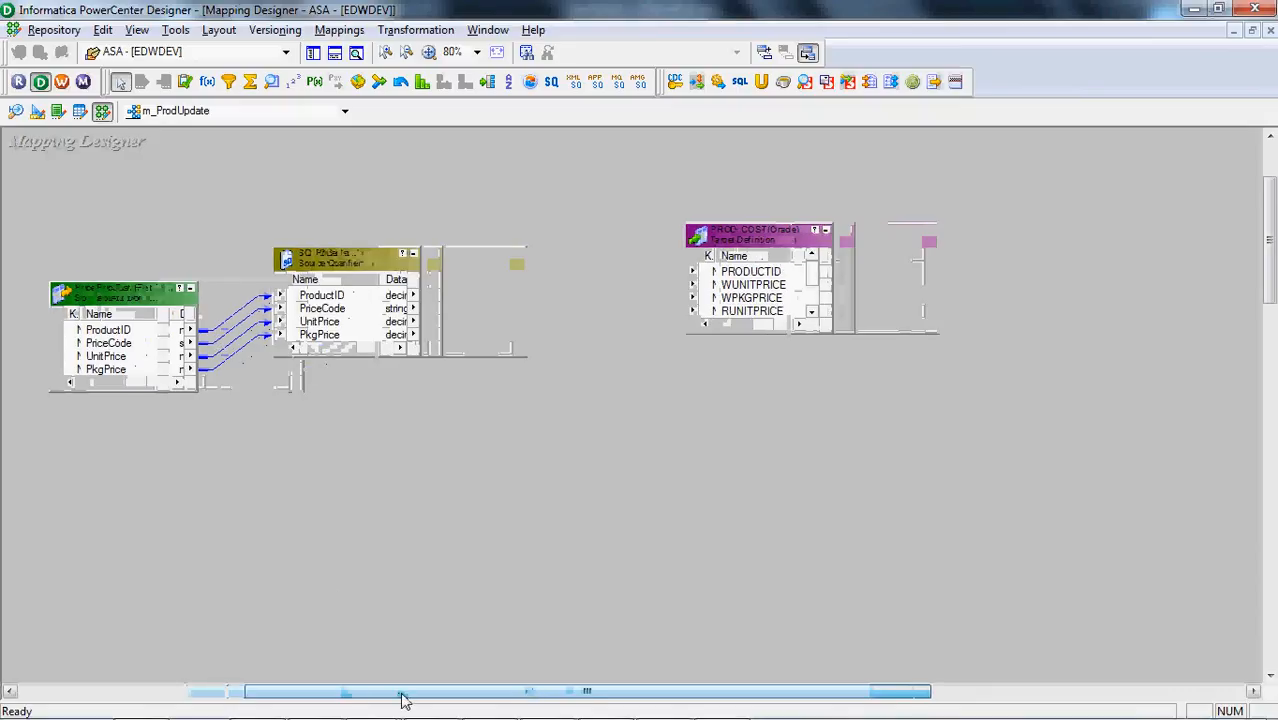
pyautogui.moveTo(343, 262); pyautogui.dragTo(400, 306)
pyautogui.moveTo(712, 242); pyautogui.dragTo(756, 288)
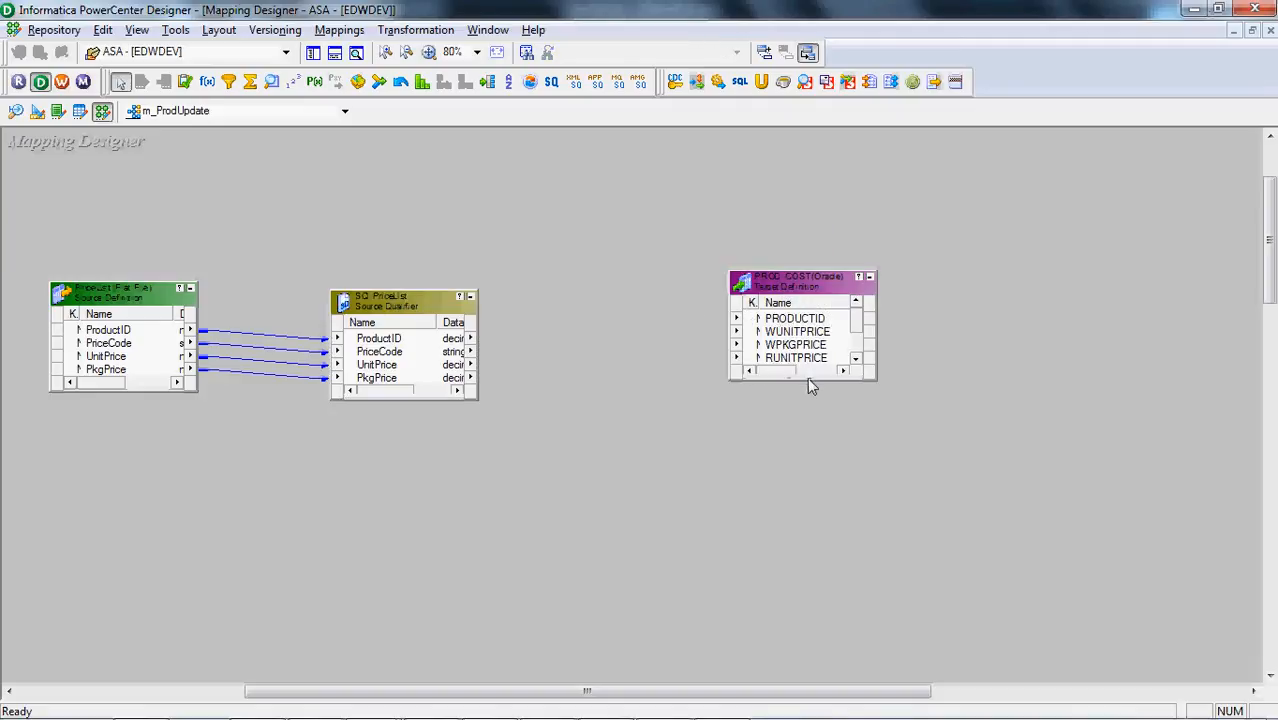
pyautogui.moveTo(809, 380); pyautogui.dragTo(812, 422)
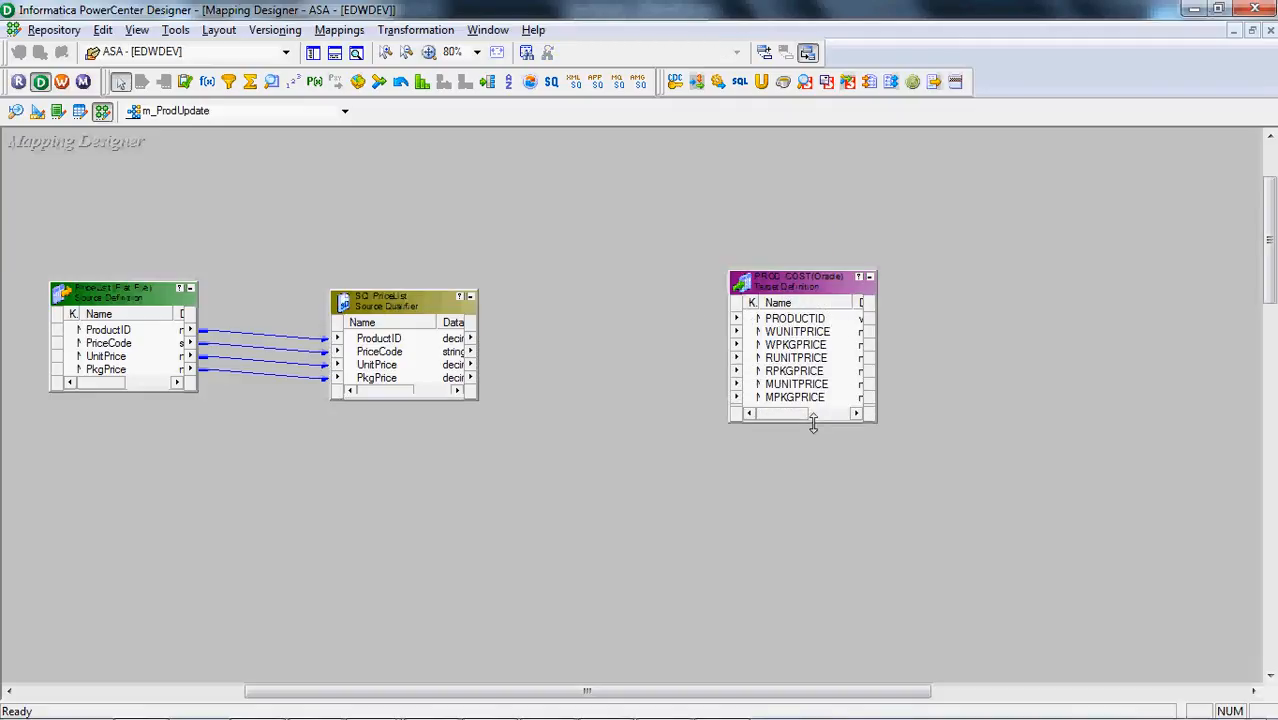
# Examine the W, R and M unit and package price columns of PROD_COST against the source qualifier's price ports
pyautogui.click(834, 332)
pyautogui.click(833, 346)
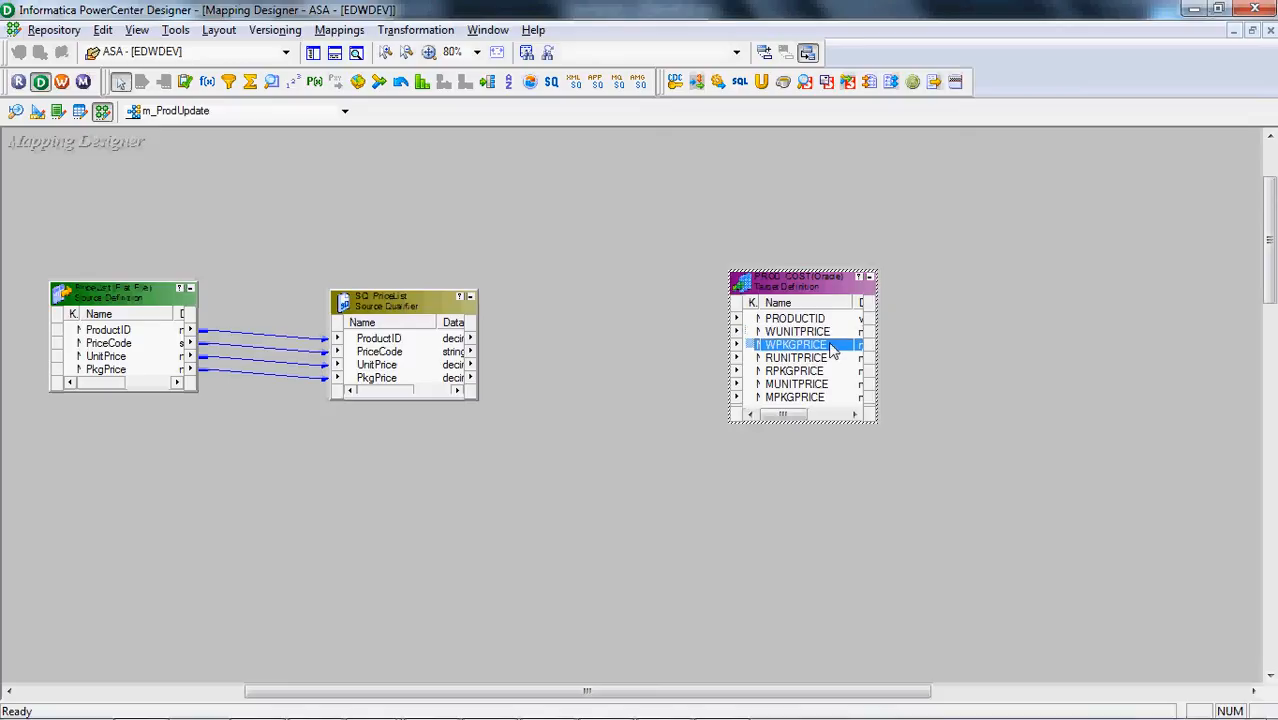
pyautogui.moveTo(419, 380); pyautogui.dragTo(363, 406)
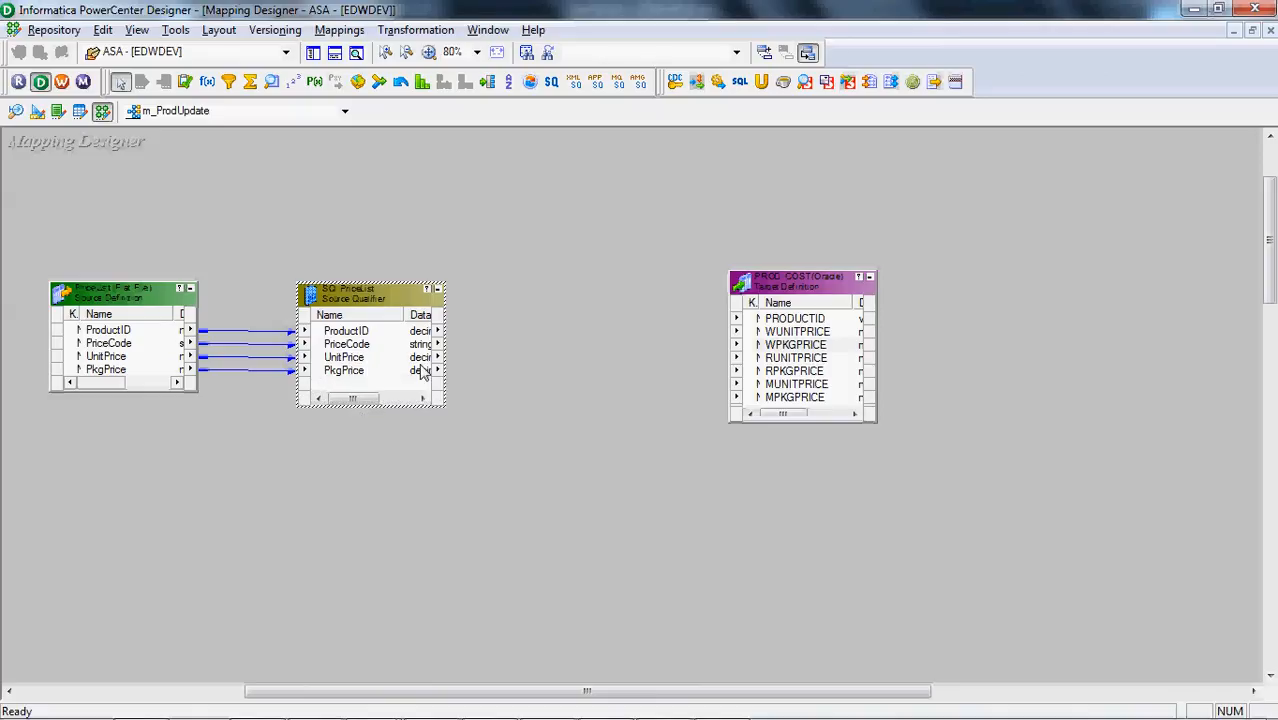
pyautogui.click(799, 334)
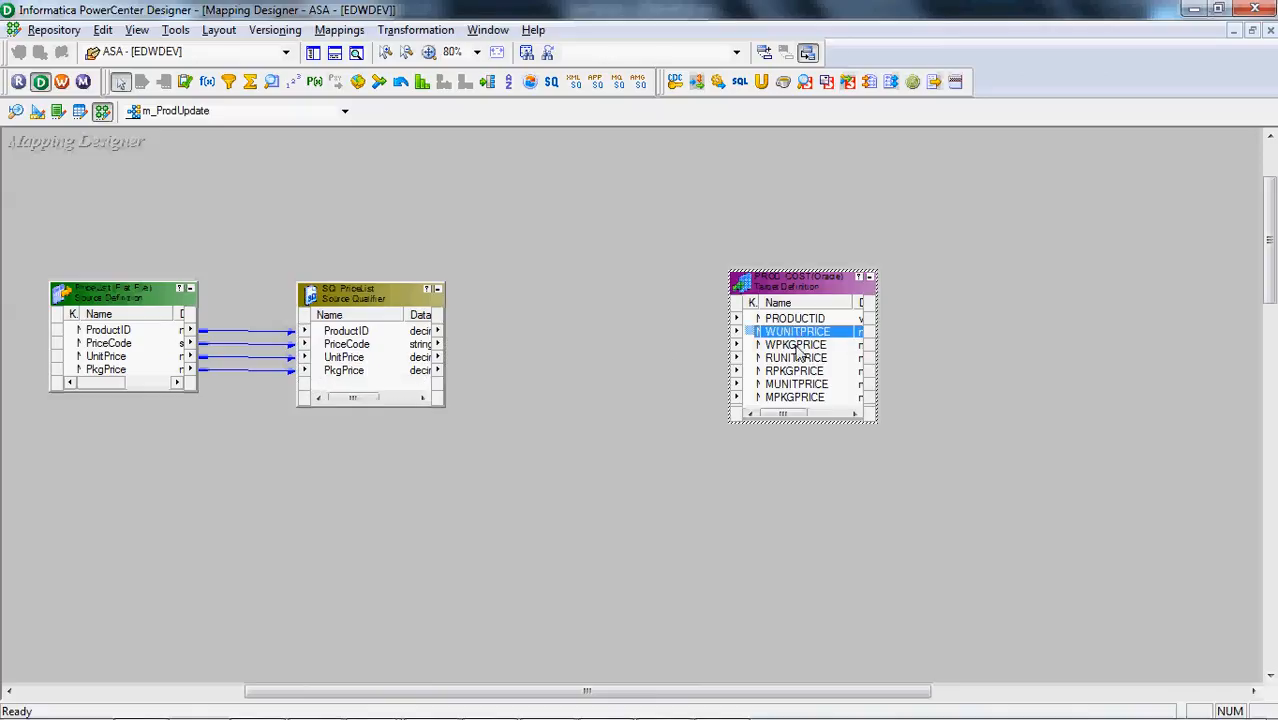
pyautogui.click(797, 346)
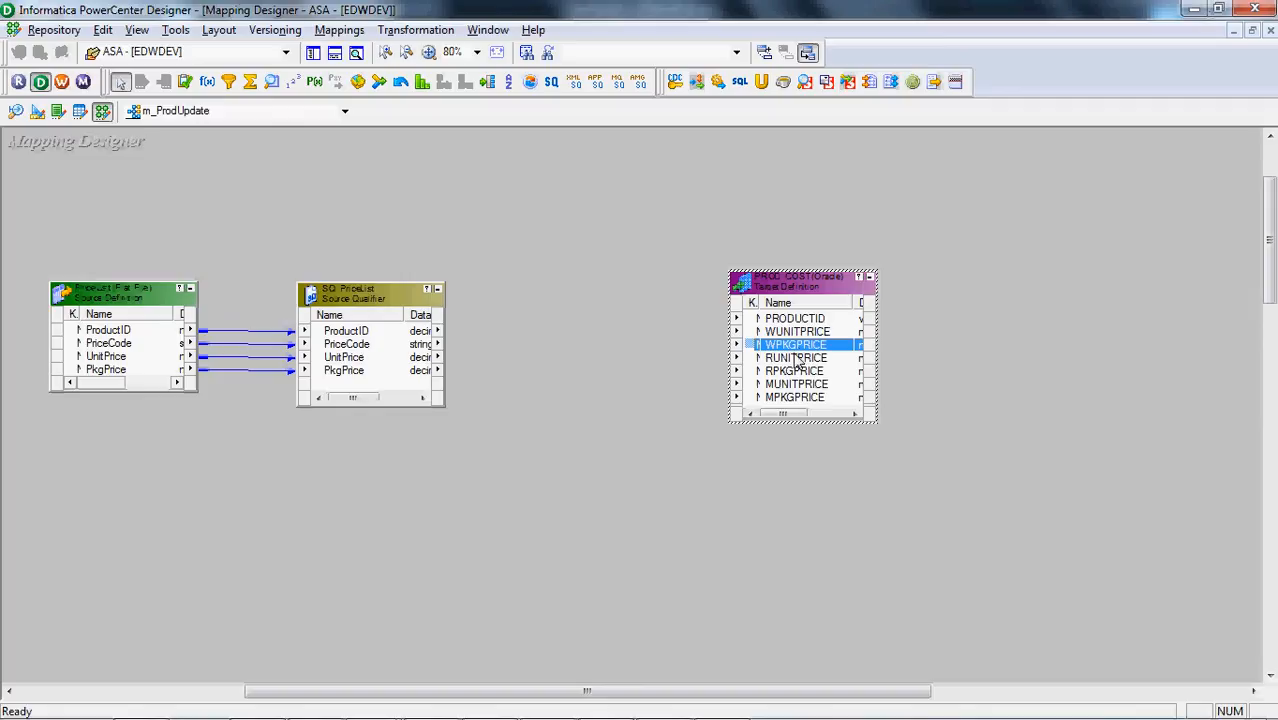
pyautogui.click(797, 359)
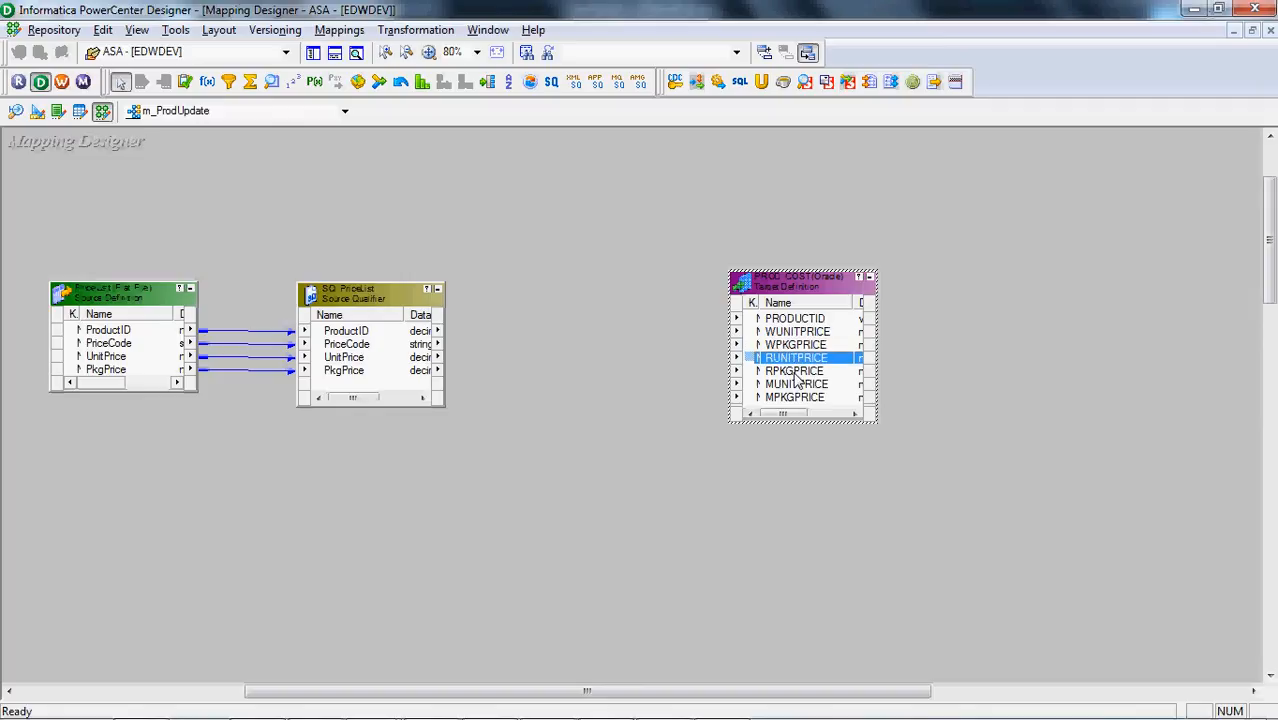
pyautogui.click(797, 372)
pyautogui.click(795, 385)
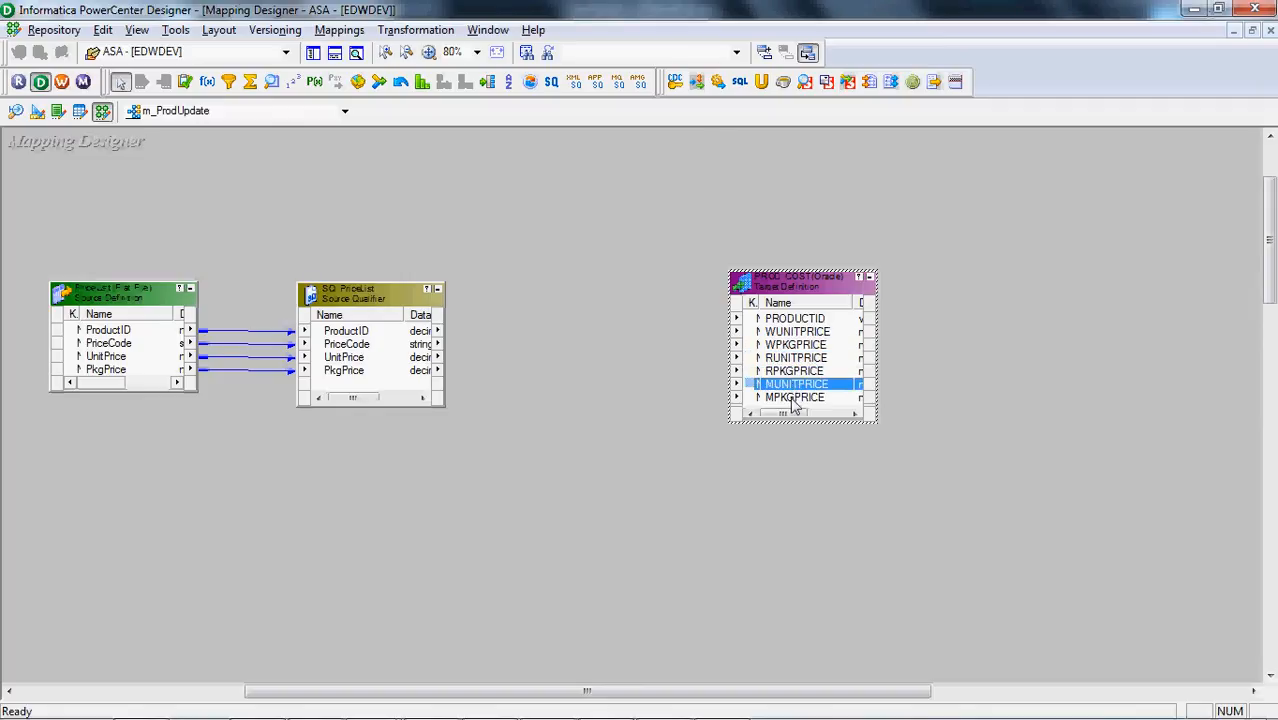
pyautogui.click(796, 399)
pyautogui.click(497, 369)
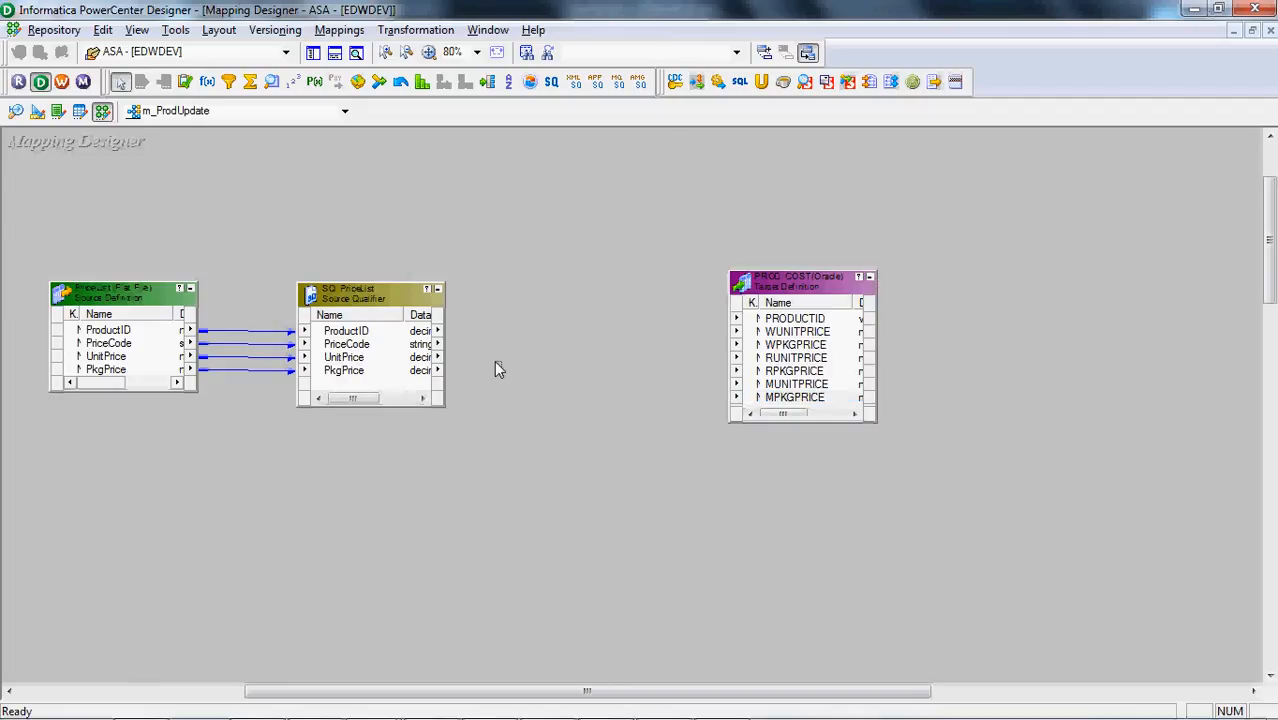
# Move PROD_COST farther from the source qualifier and create a Router transformation named rtr_UpdateProduct
pyautogui.moveTo(775, 288); pyautogui.dragTo(991, 270)
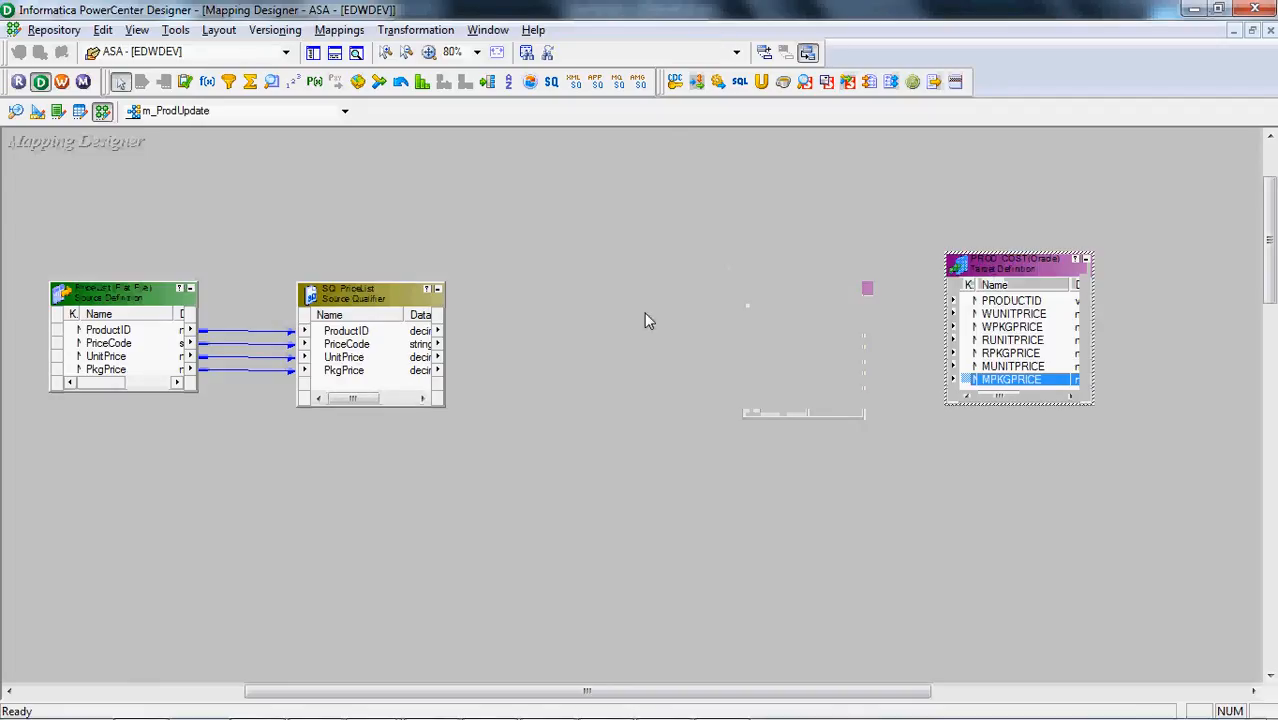
pyautogui.click(668, 238)
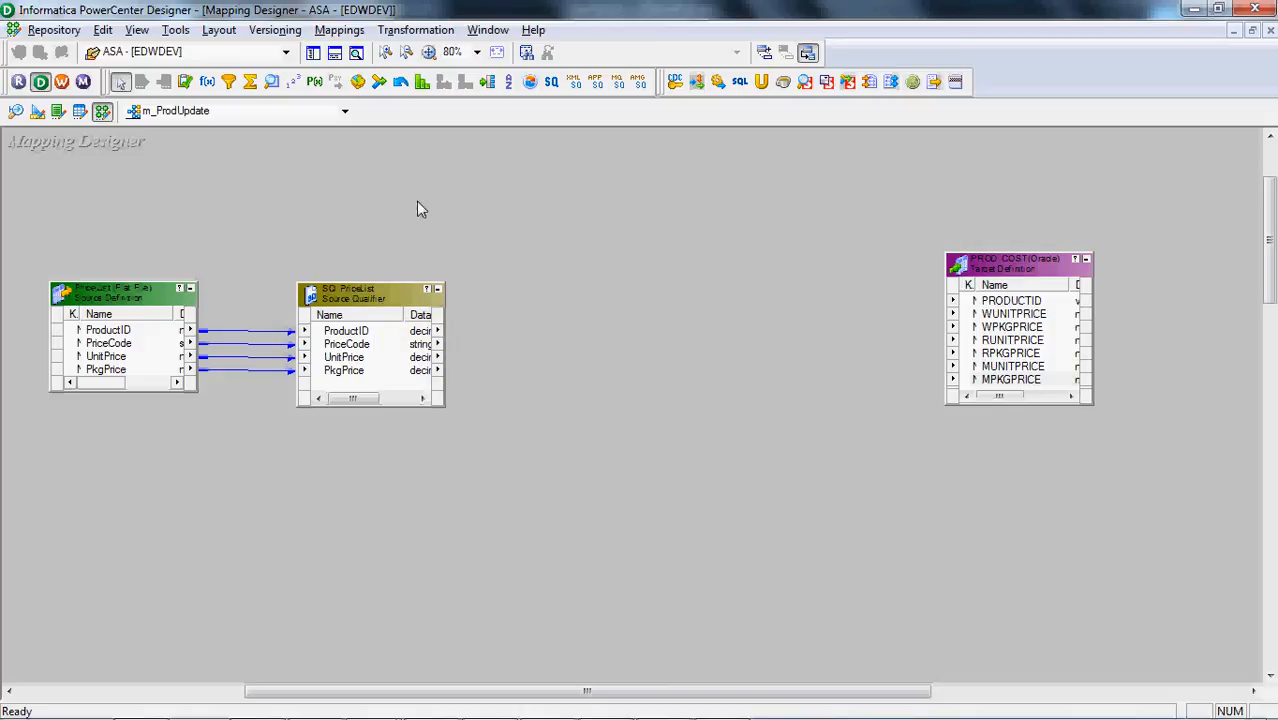
pyautogui.click(410, 30)
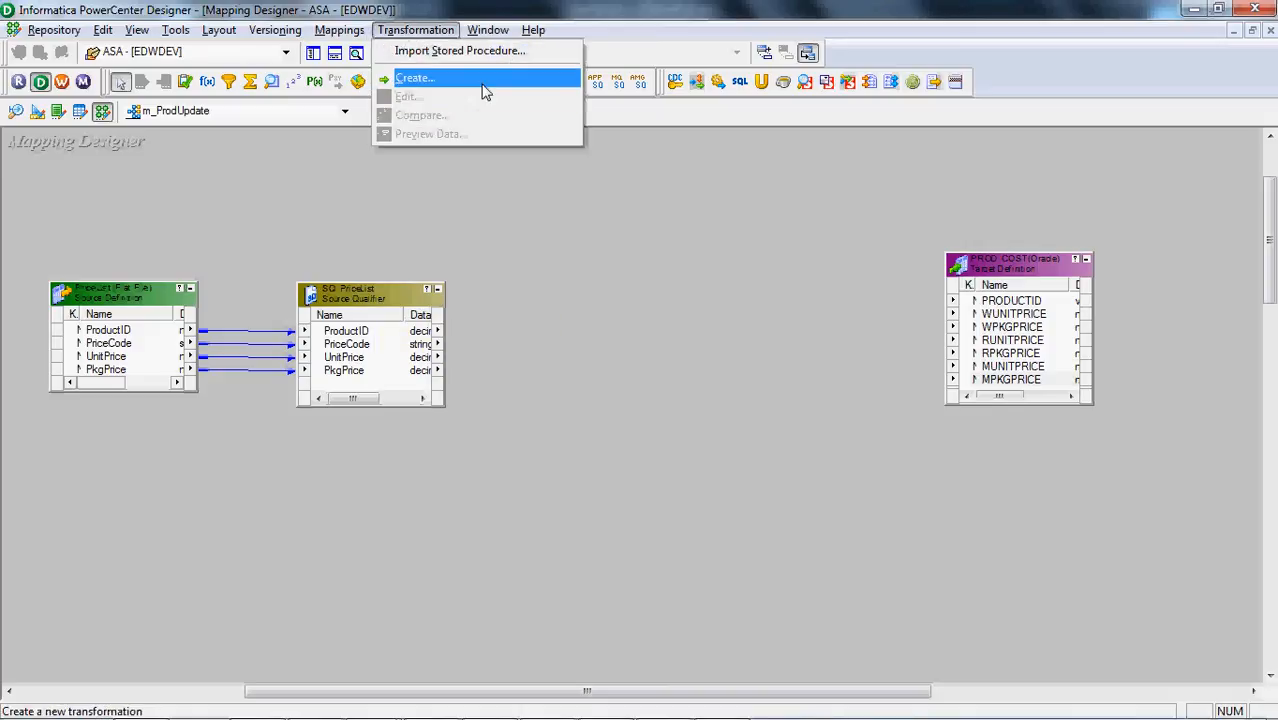
pyautogui.click(485, 84)
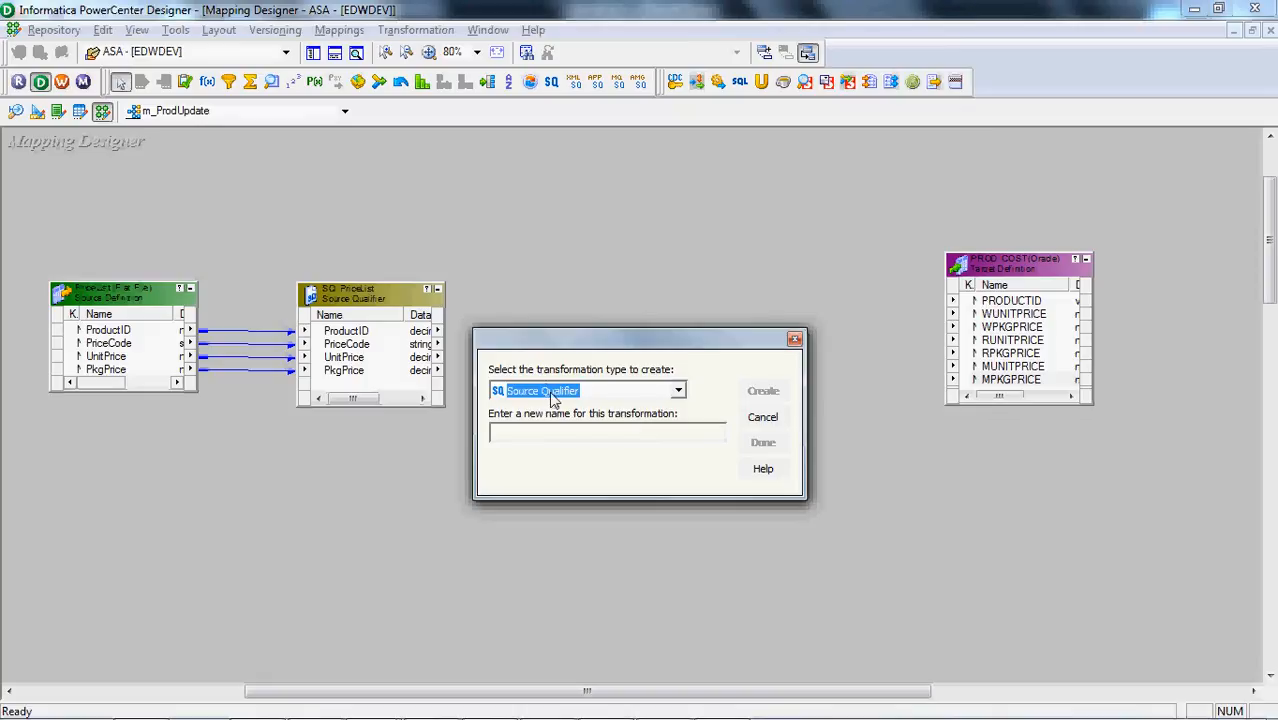
pyautogui.scroll(-3, 554, 399)
pyautogui.scroll(5, 554, 399)
pyautogui.write('rtr_Update')
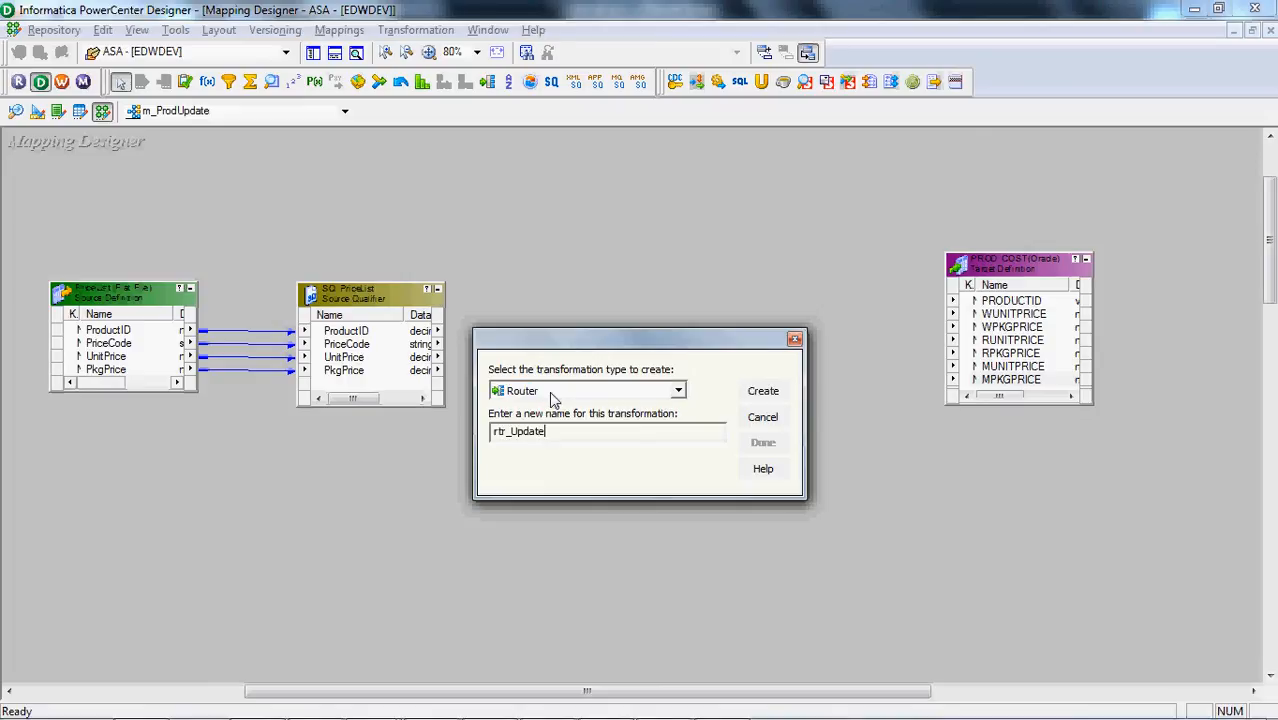
pyautogui.write('Product')
pyautogui.press('Return')
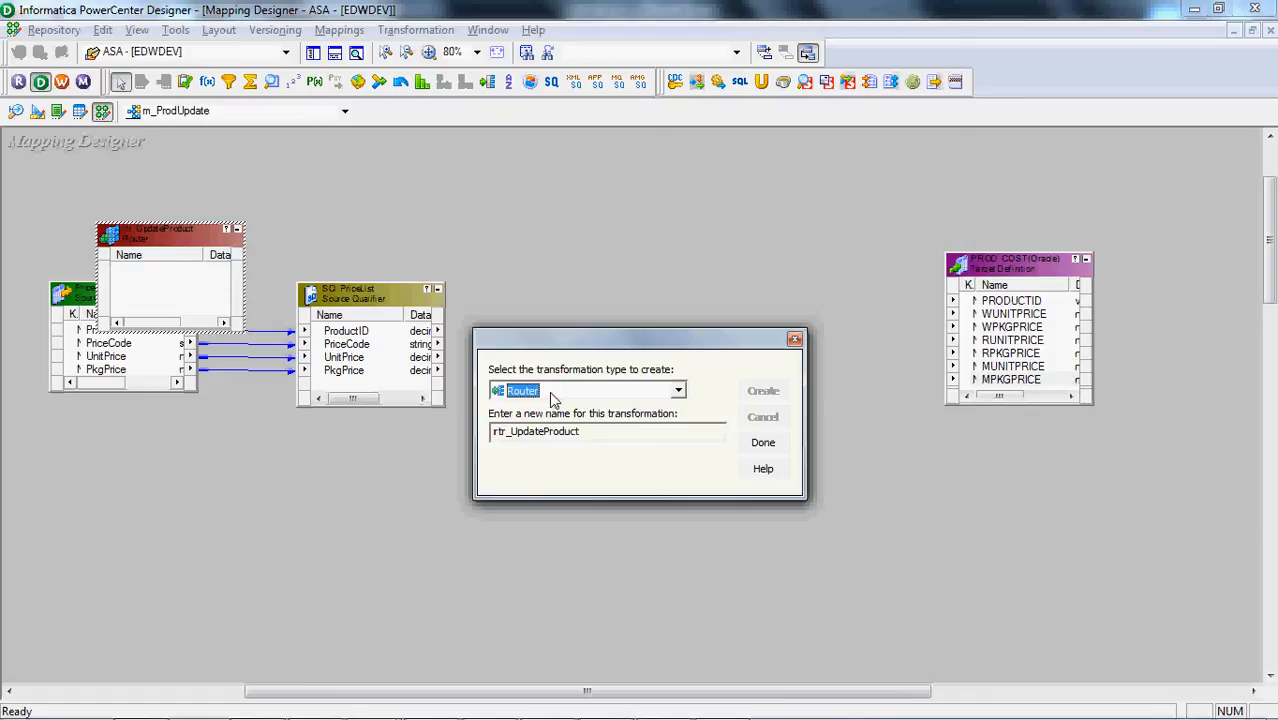
pyautogui.click(762, 443)
# Place rtr_UpdateProduct between SQ_PriceList and PROD_COST, and link ProductID, PriceCode, UnitPrice and PkgPrice into it
pyautogui.moveTo(197, 245); pyautogui.dragTo(685, 253)
pyautogui.click(368, 332)
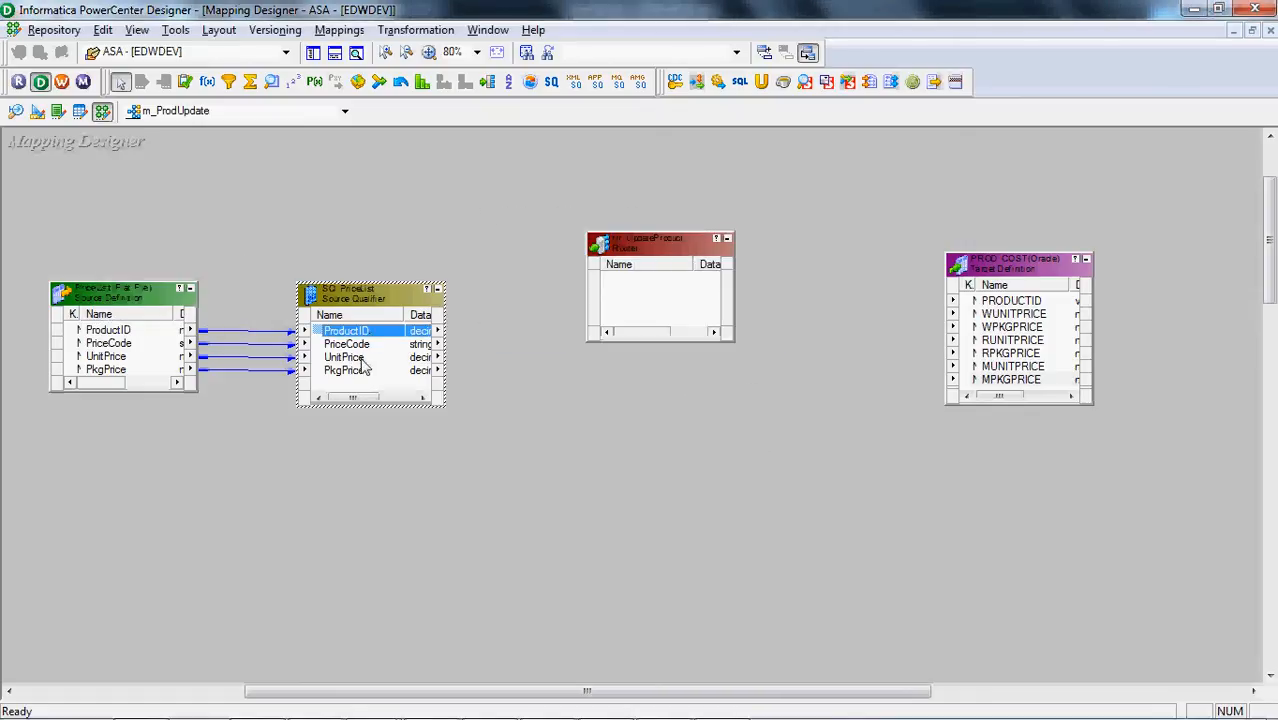
pyautogui.keyDown('shift'); pyautogui.click(362, 373); pyautogui.keyUp('shift')
pyautogui.moveTo(420, 335); pyautogui.dragTo(640, 297)
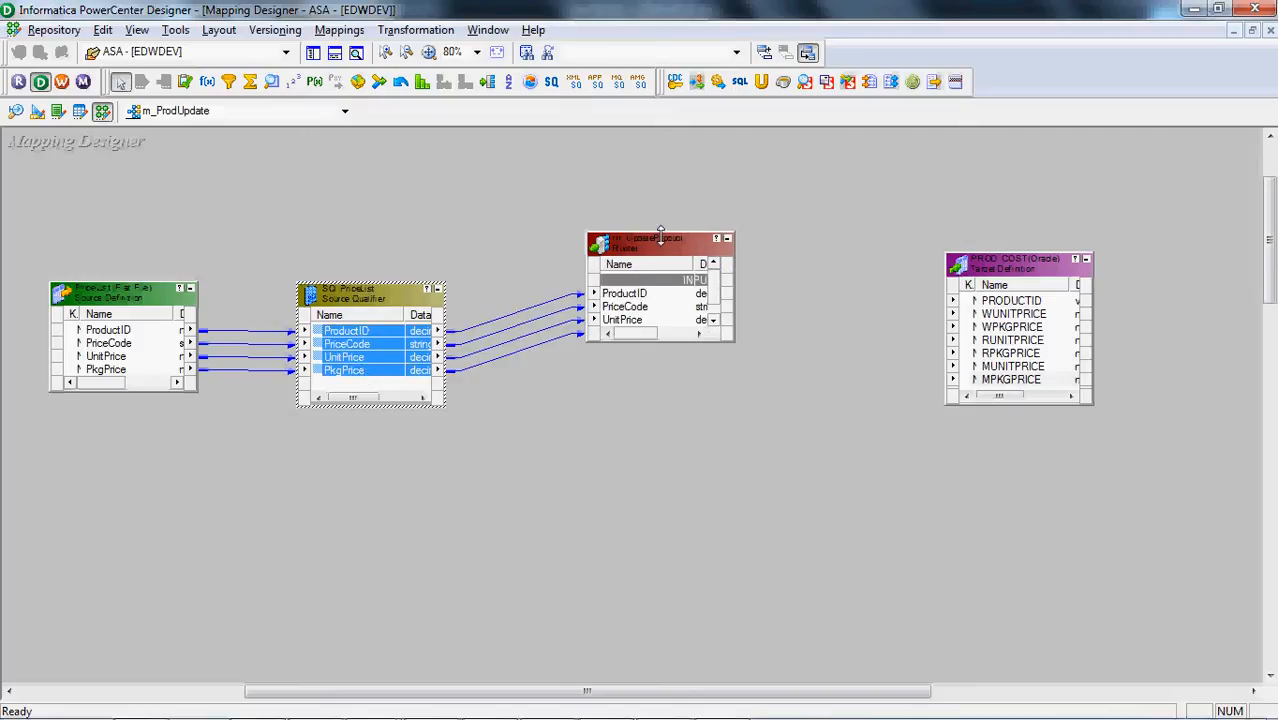
# Add three groups to the rtr_UpdateProduct router and name the first one ProductM
pyautogui.doubleClick(660, 248)
pyautogui.click(520, 182)
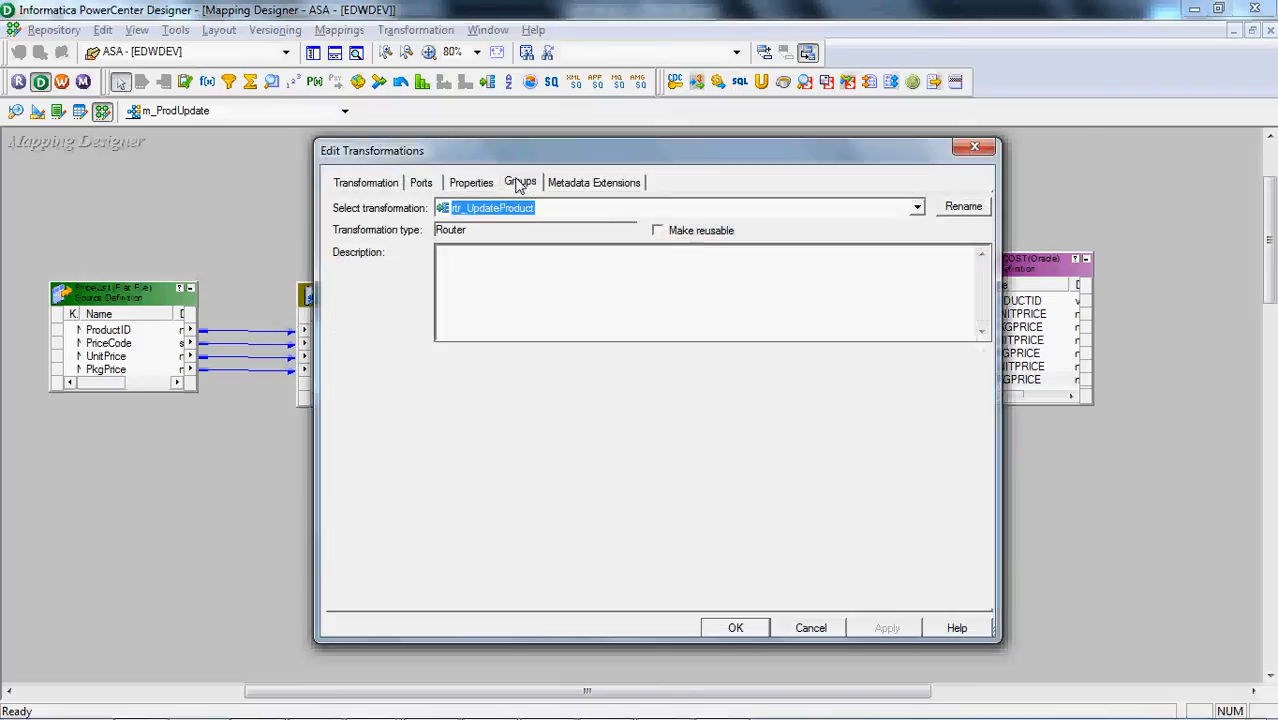
pyautogui.click(845, 229)
pyautogui.click(845, 229)
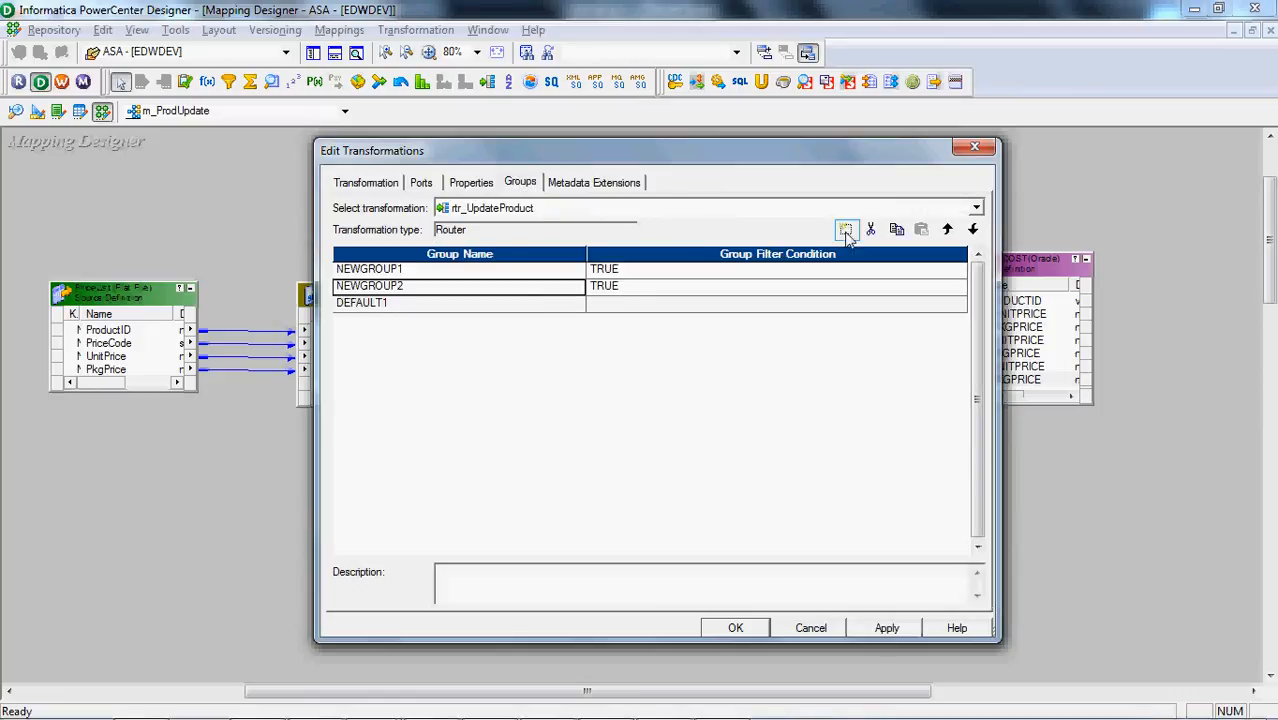
pyautogui.click(845, 229)
pyautogui.click(525, 273)
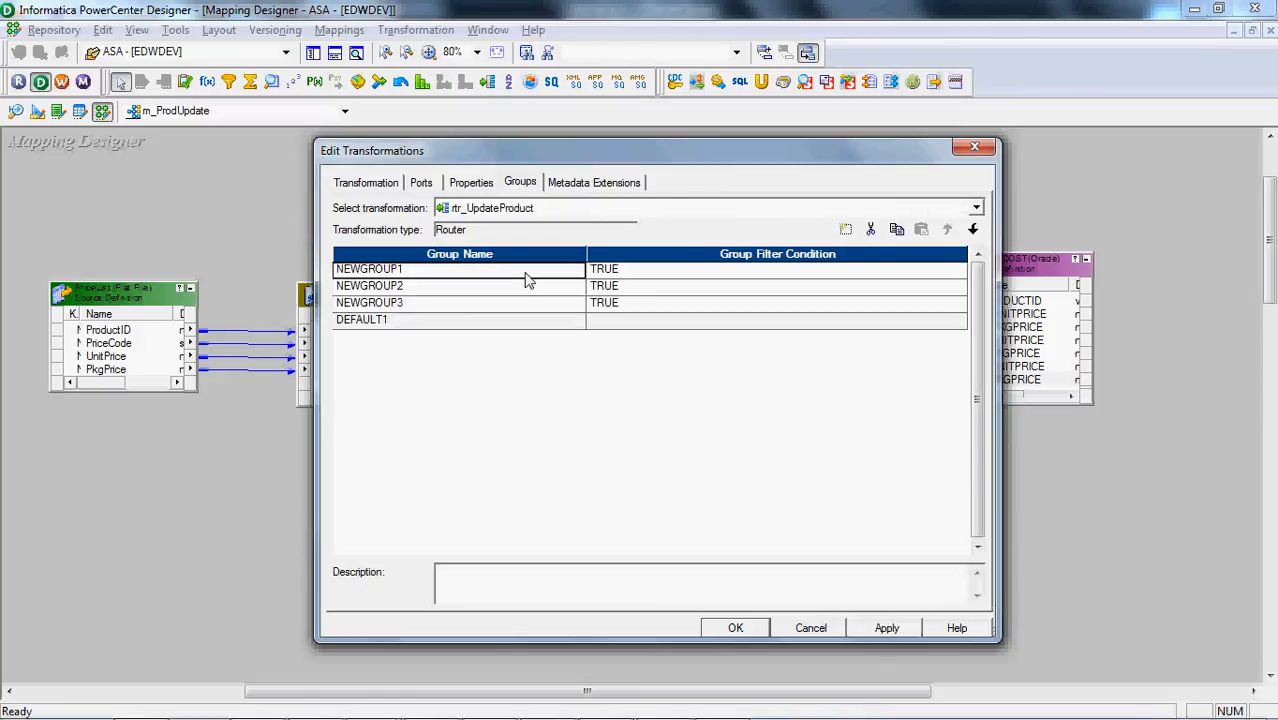
pyautogui.click(527, 275)
pyautogui.write('ProductM')
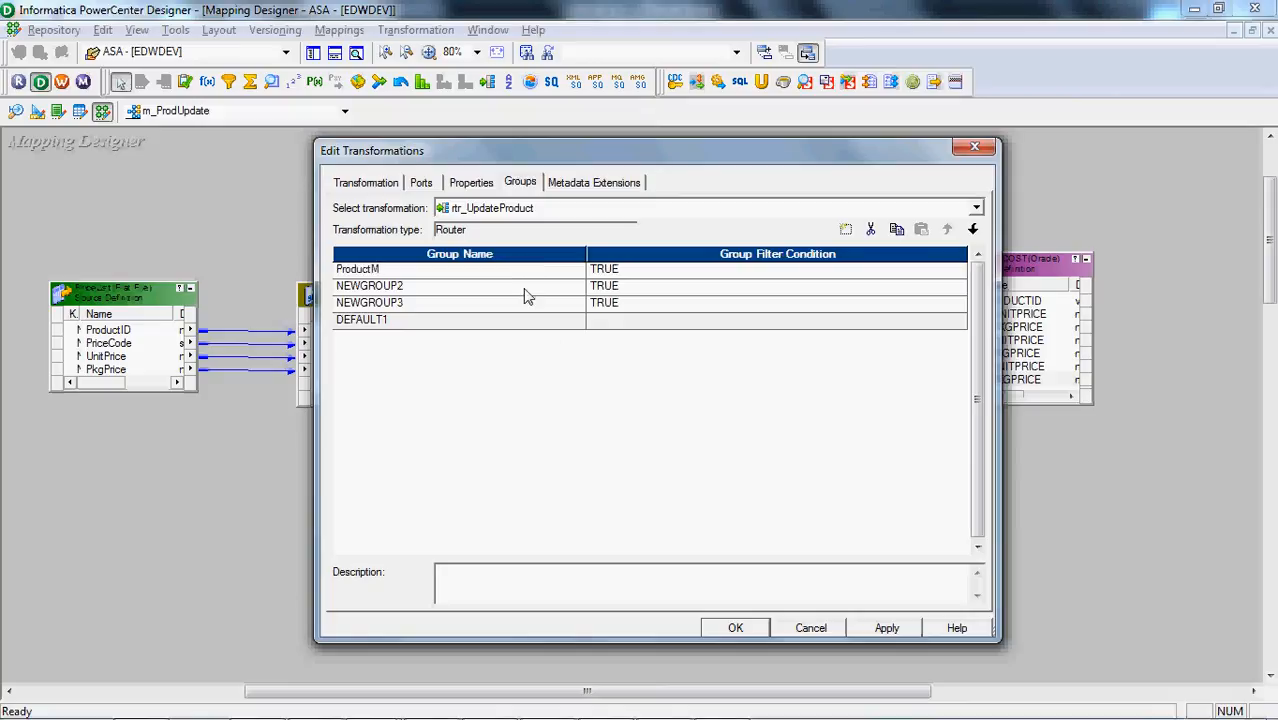
# Name the second and third router groups ProductW and ProductR
pyautogui.click(528, 295)
pyautogui.write('Por')
pyautogui.press('Tab')
pyautogui.click(522, 304)
pyautogui.write('Pr')
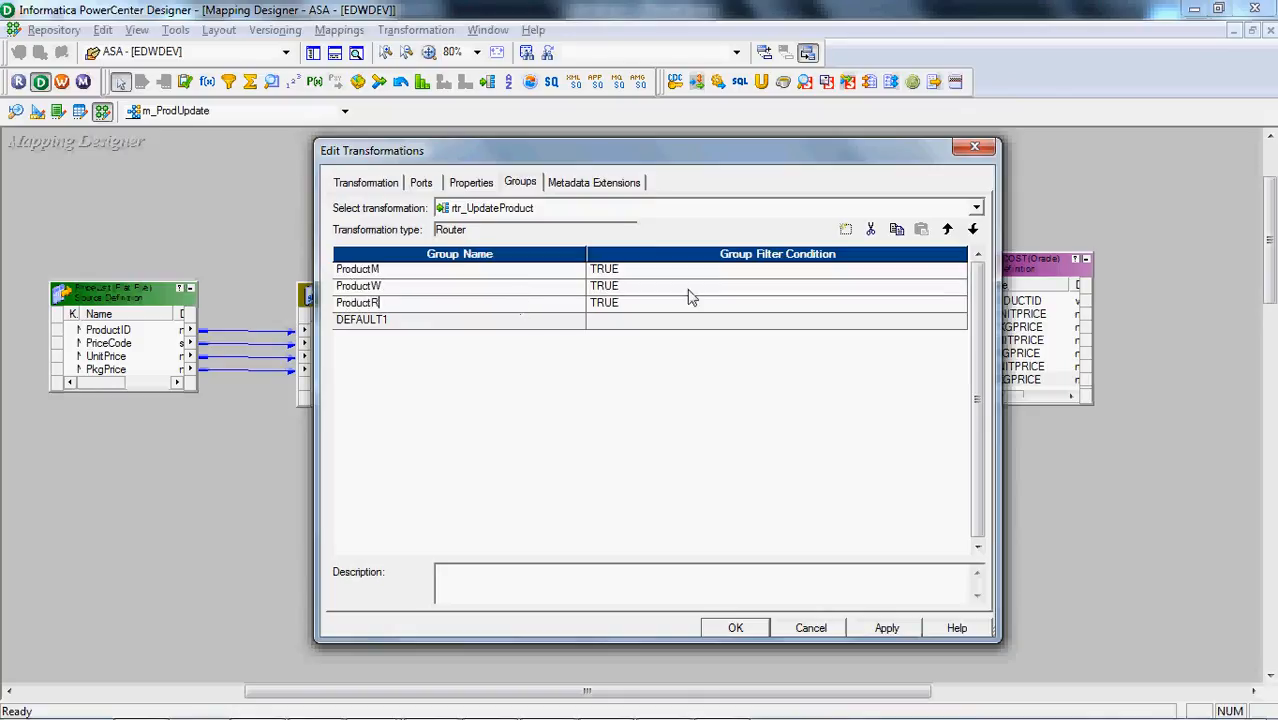
pyautogui.write('oductR')
# Set the ProductM group's filter condition to PriceCode='M', using the router's PriceCode port
pyautogui.click(958, 271)
pyautogui.click(959, 270)
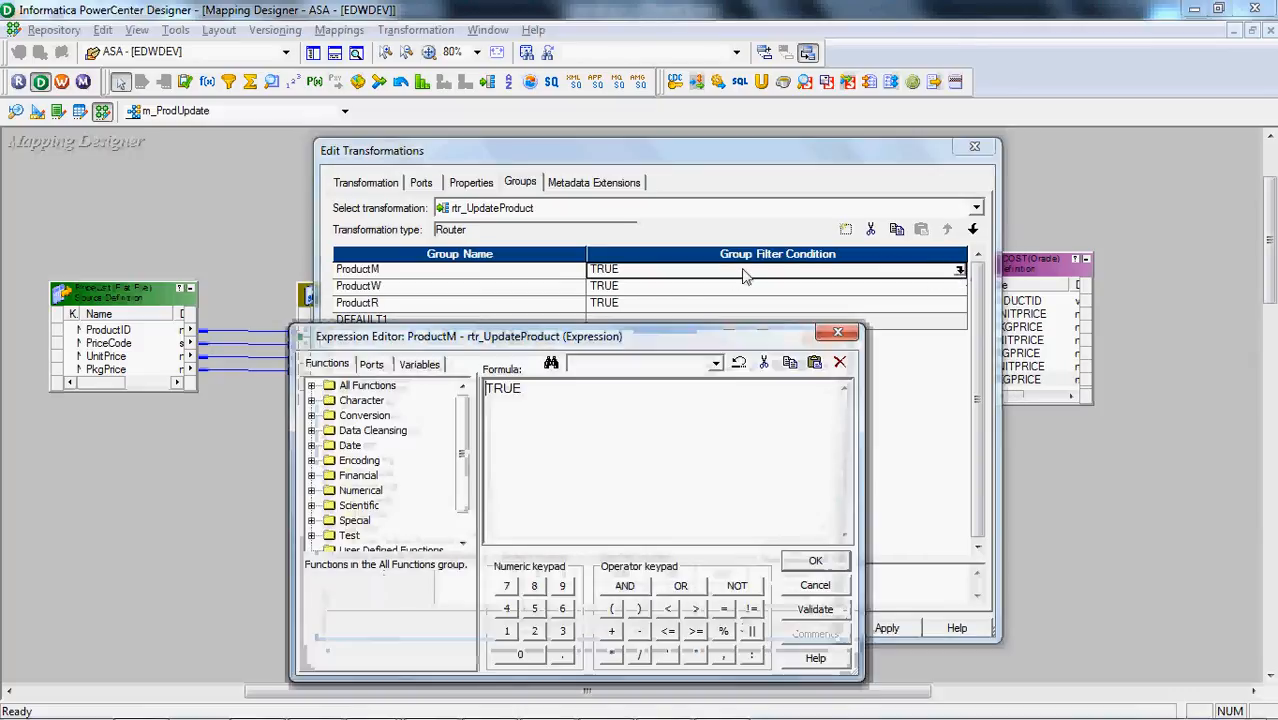
pyautogui.click(371, 364)
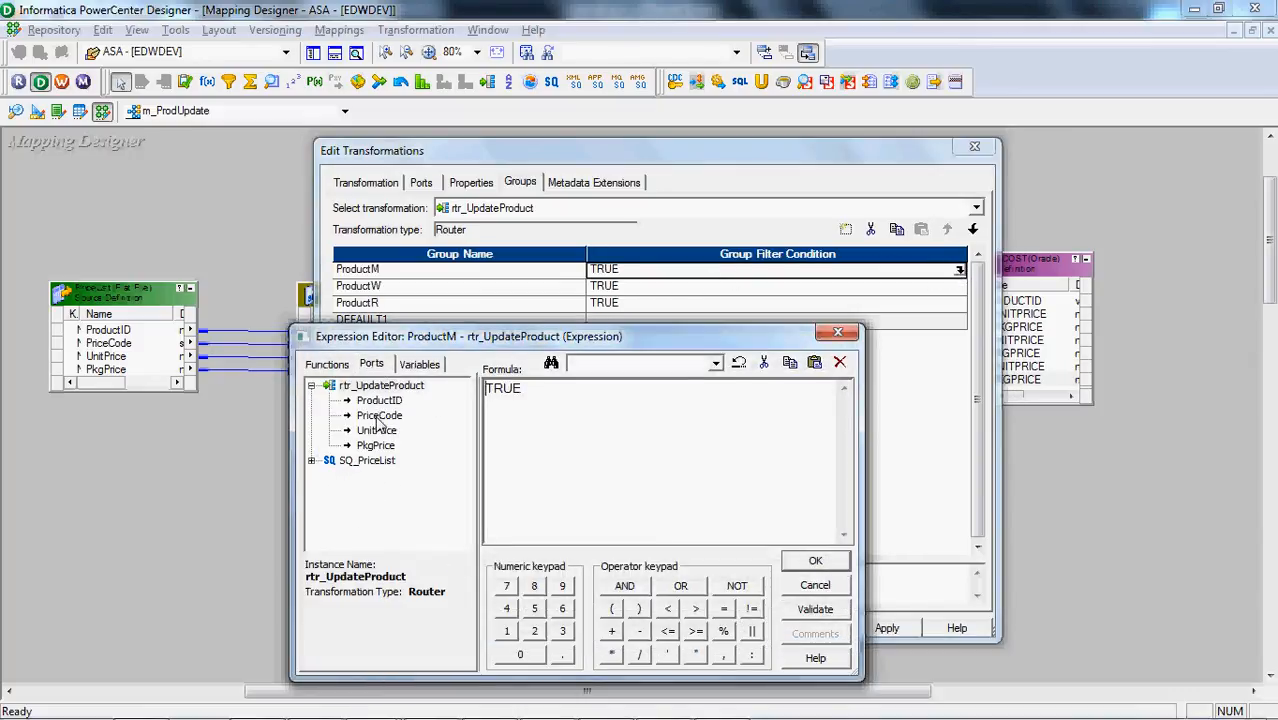
pyautogui.doubleClick(380, 416)
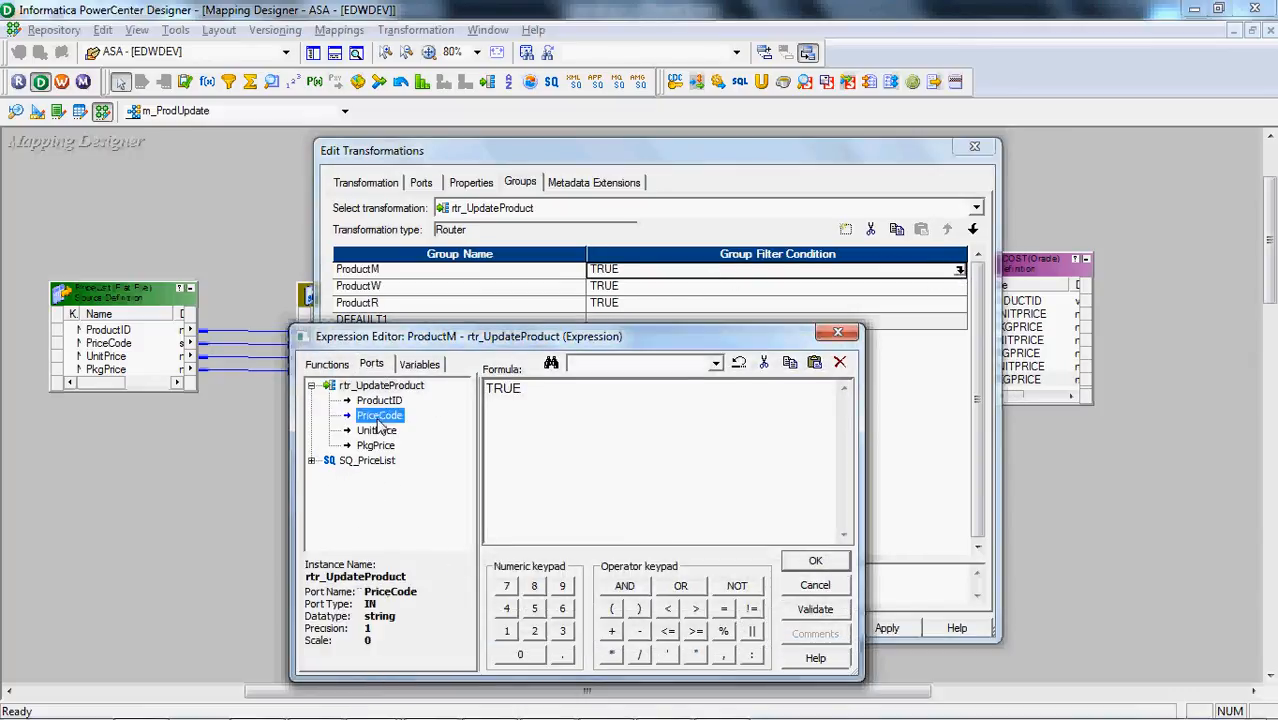
pyautogui.doubleClick(560, 390)
pyautogui.write('=')
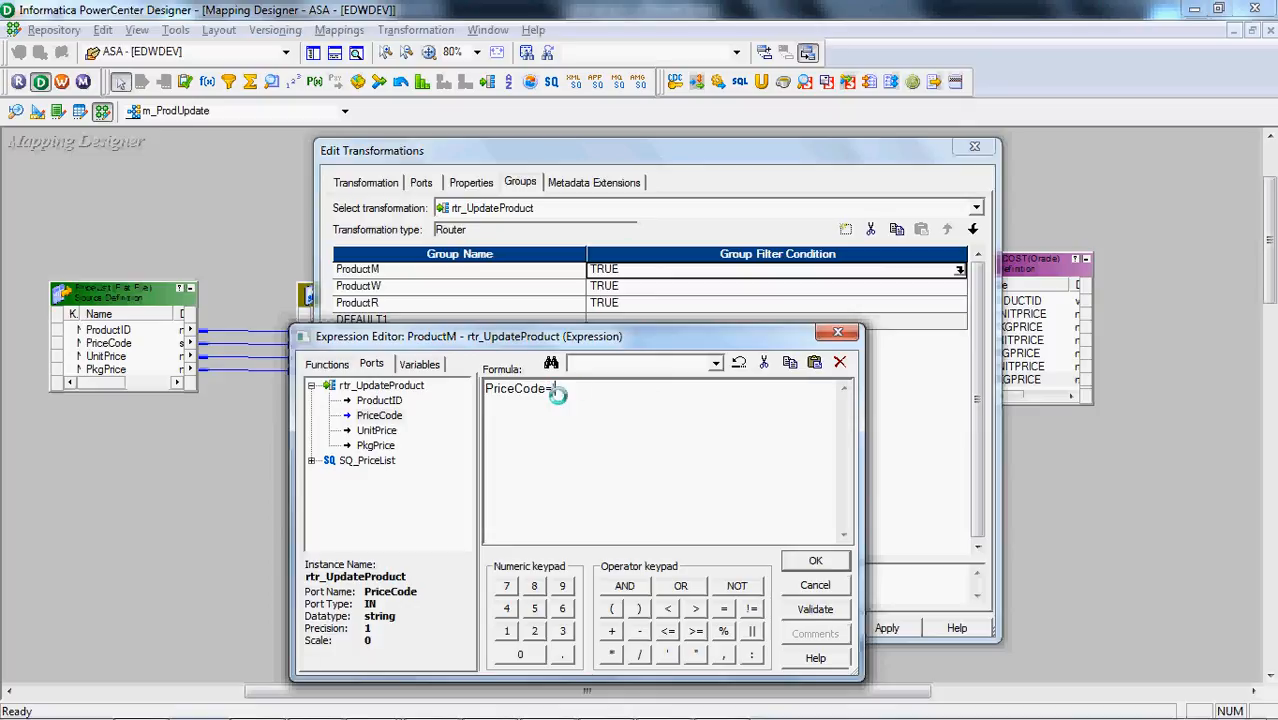
pyautogui.write("'M'")
pyautogui.click(815, 561)
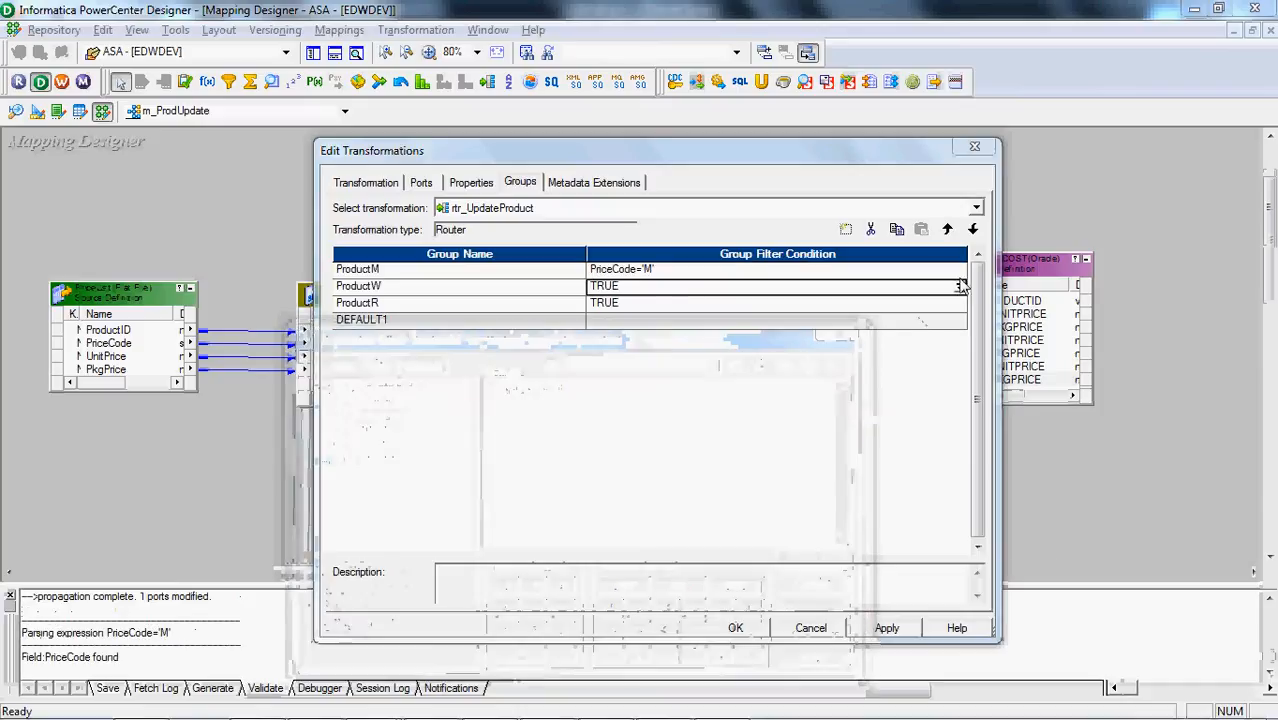
# Set the ProductW group's filter condition to PriceCode='W'
pyautogui.click(960, 288)
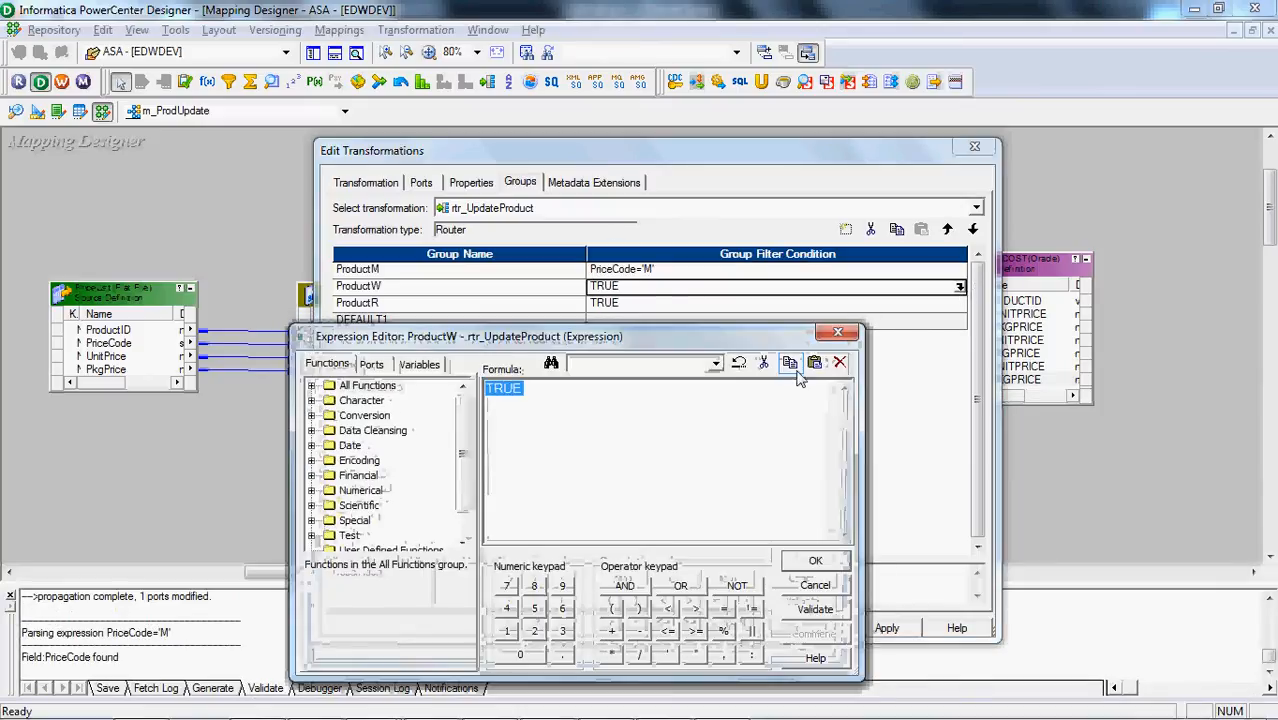
pyautogui.click(371, 365)
pyautogui.doubleClick(378, 415)
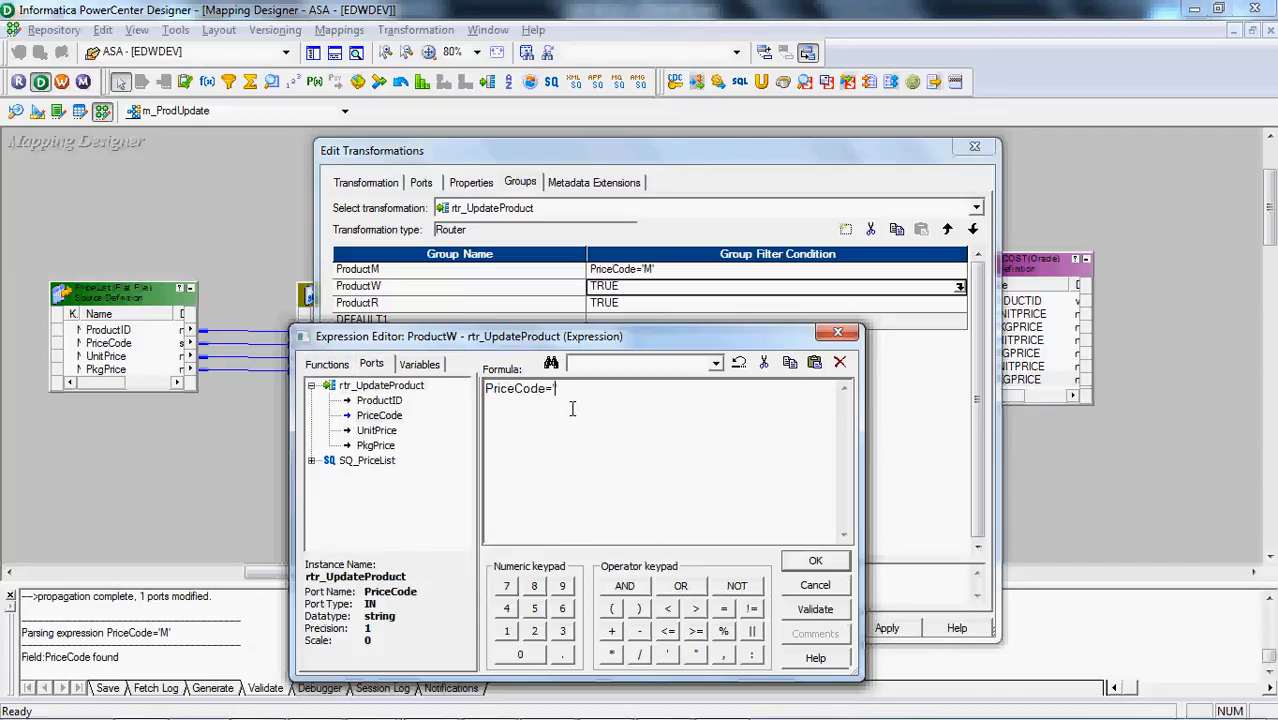
pyautogui.click(815, 561)
# Set the ProductR group's filter condition to PriceCode='R' and apply the router's group settings
pyautogui.click(960, 305)
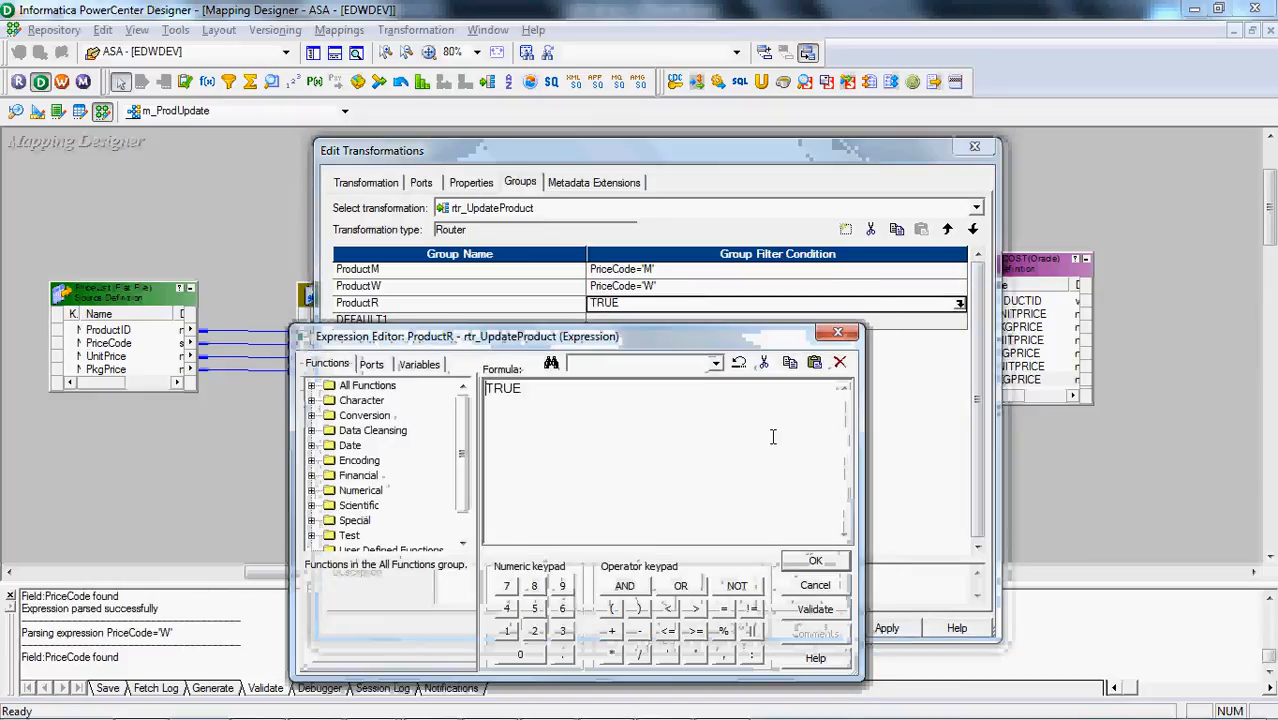
pyautogui.click(372, 366)
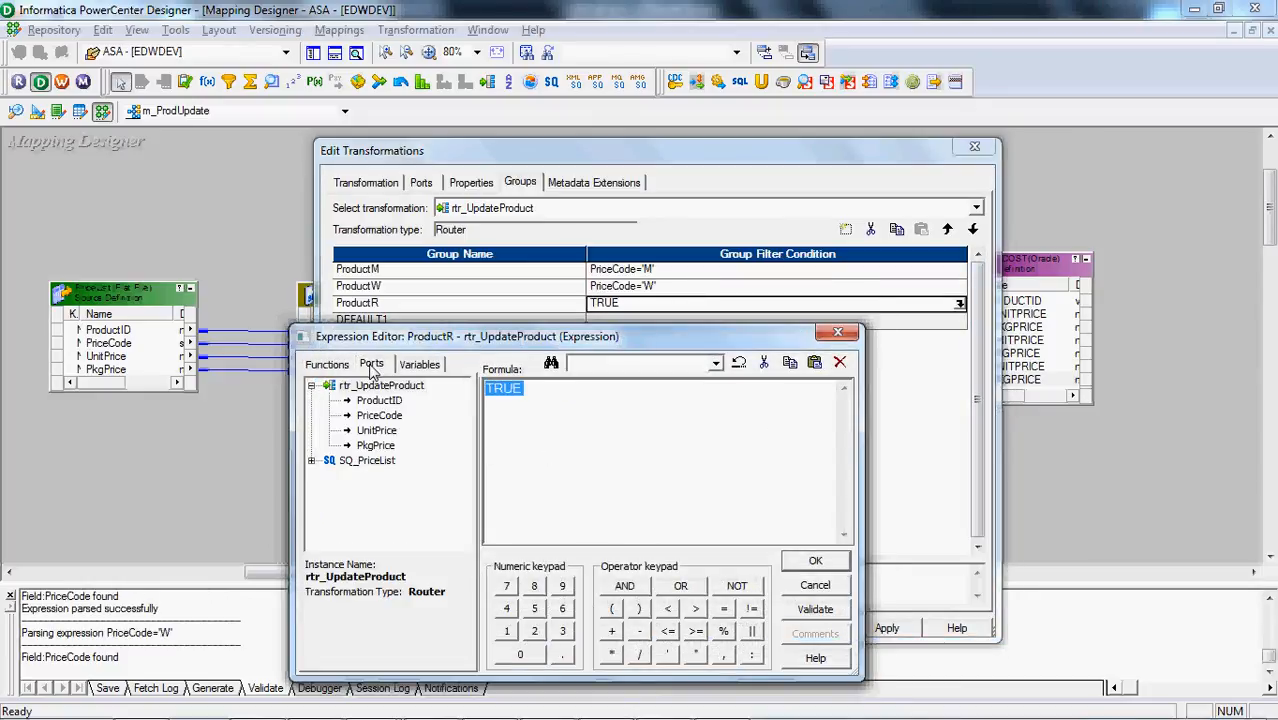
pyautogui.doubleClick(384, 418)
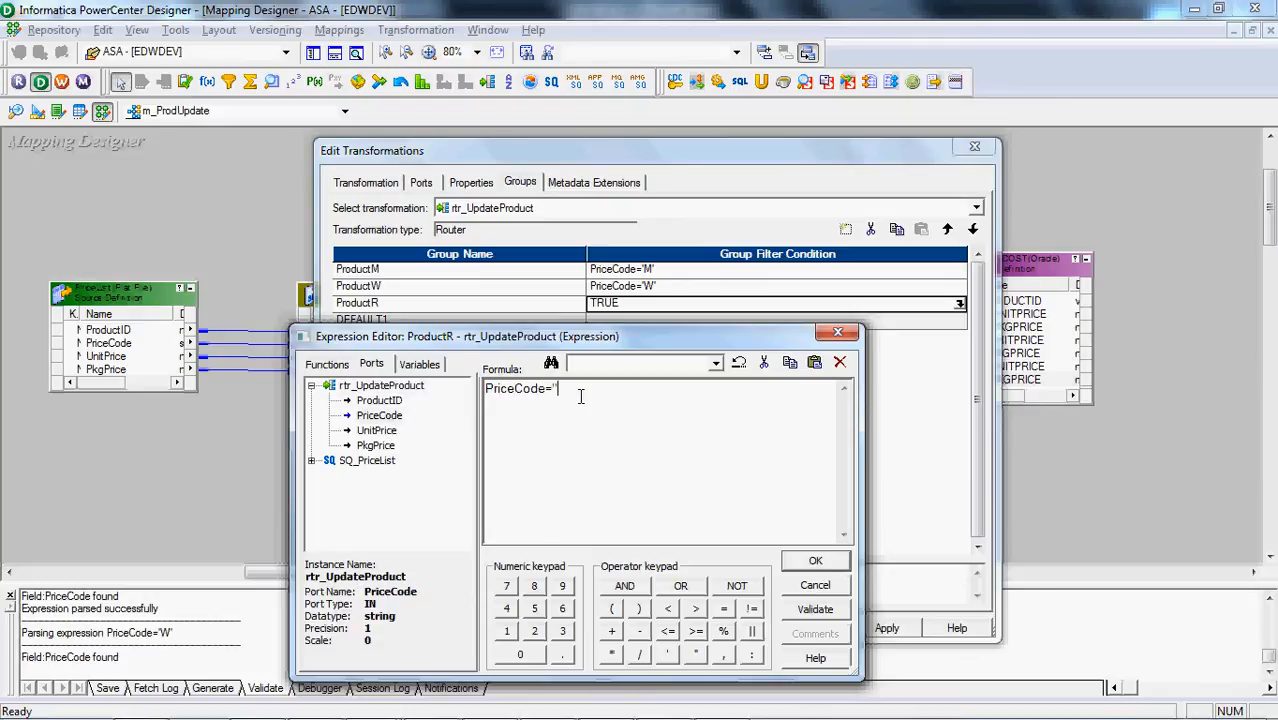
pyautogui.click(816, 562)
pyautogui.click(887, 628)
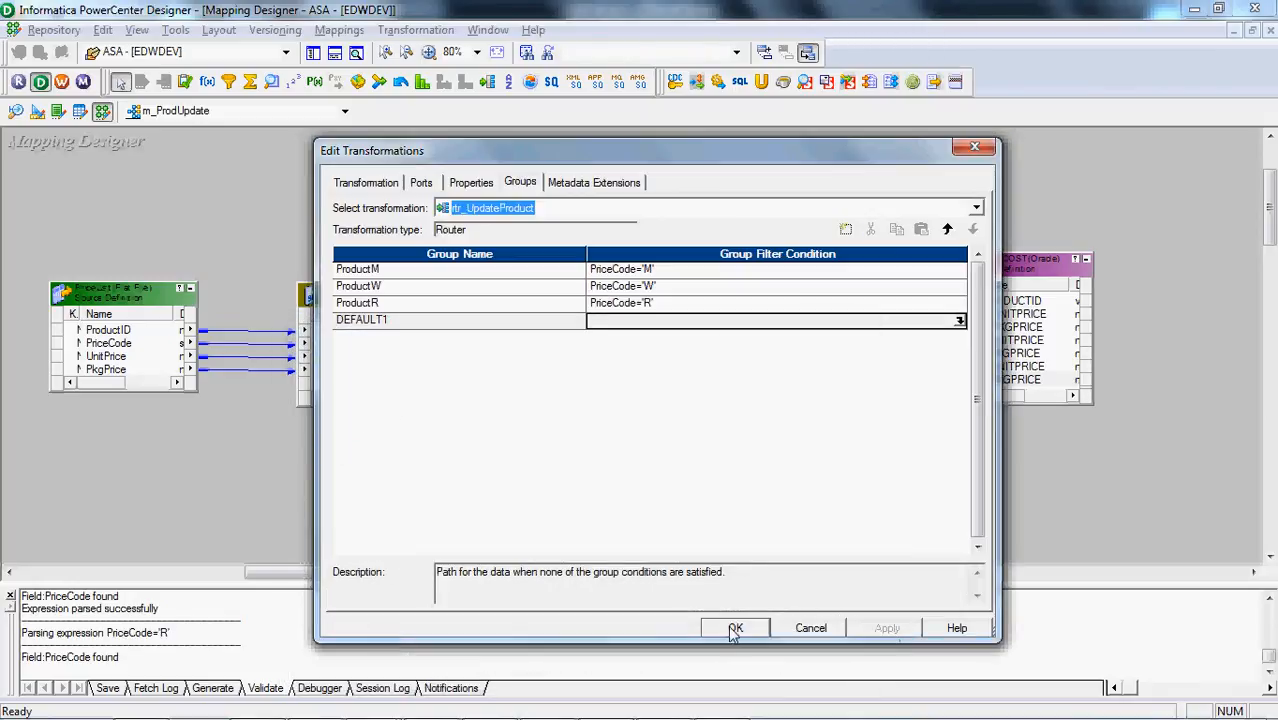
pyautogui.click(735, 628)
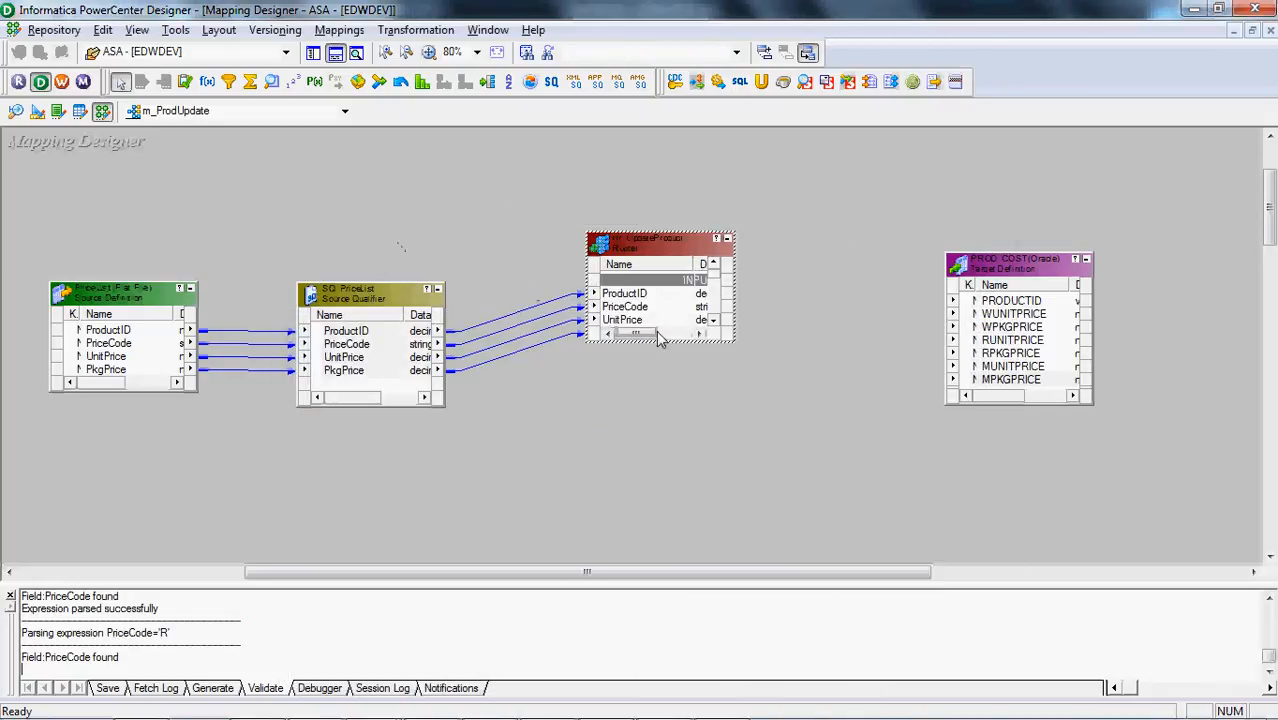
# Enlarge rtr_UpdateProduct to show all its groups, and link ProductM's ProductID1, UnitPrice1 and PkgPrice1 to PRODUCTID, MUNITPRICE and MPKGPRICE in PROD_COST
pyautogui.moveTo(659, 340); pyautogui.dragTo(664, 478)
pyautogui.moveTo(734, 233); pyautogui.dragTo(782, 218)
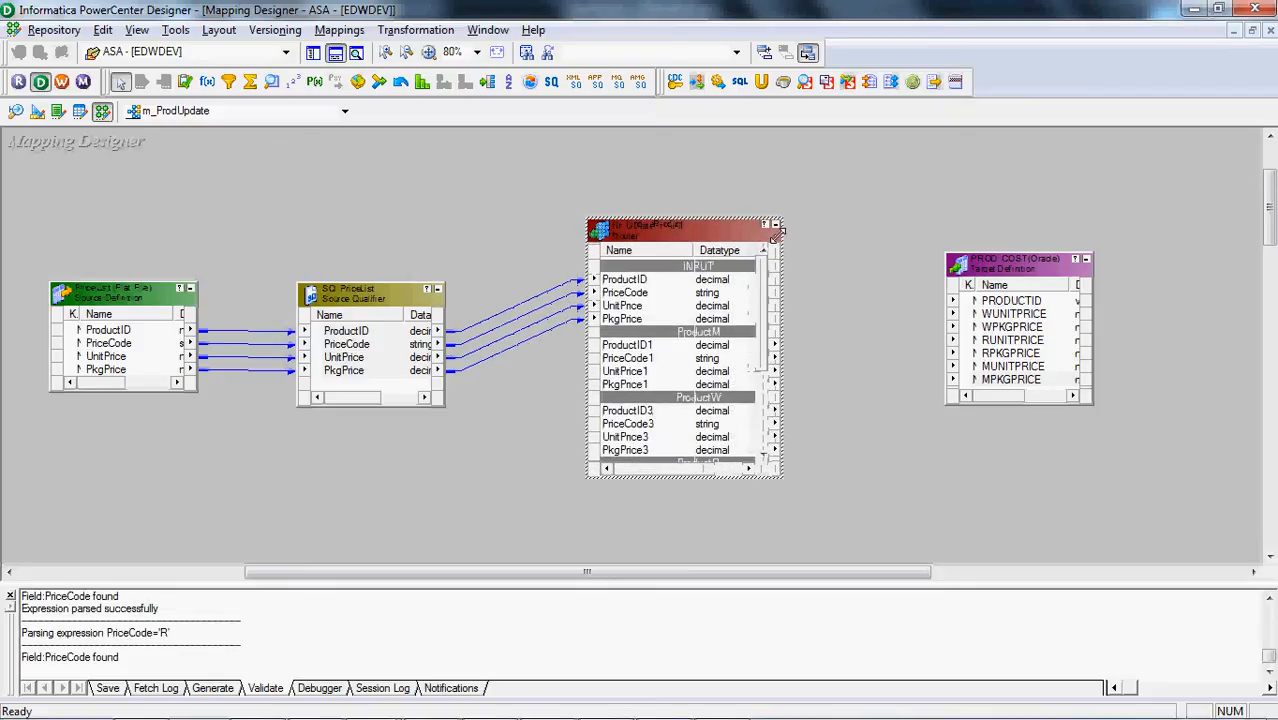
pyautogui.click(663, 348)
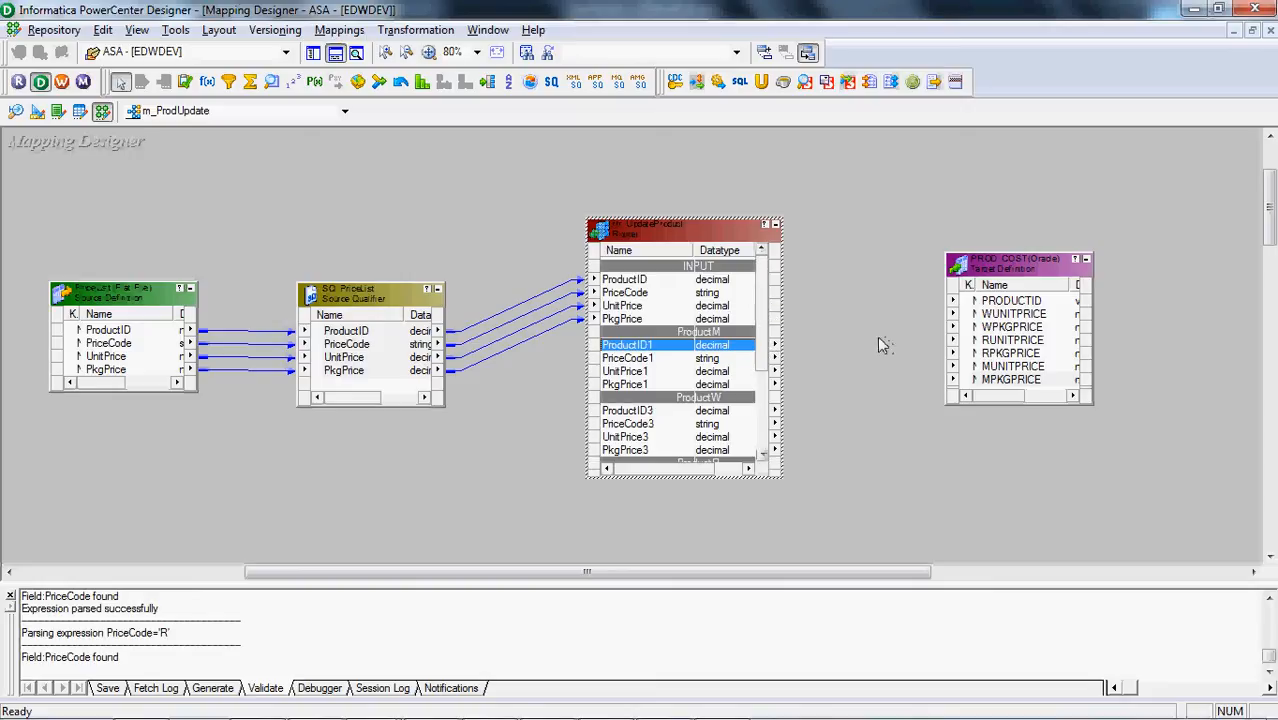
pyautogui.moveTo(752, 350); pyautogui.dragTo(1005, 301)
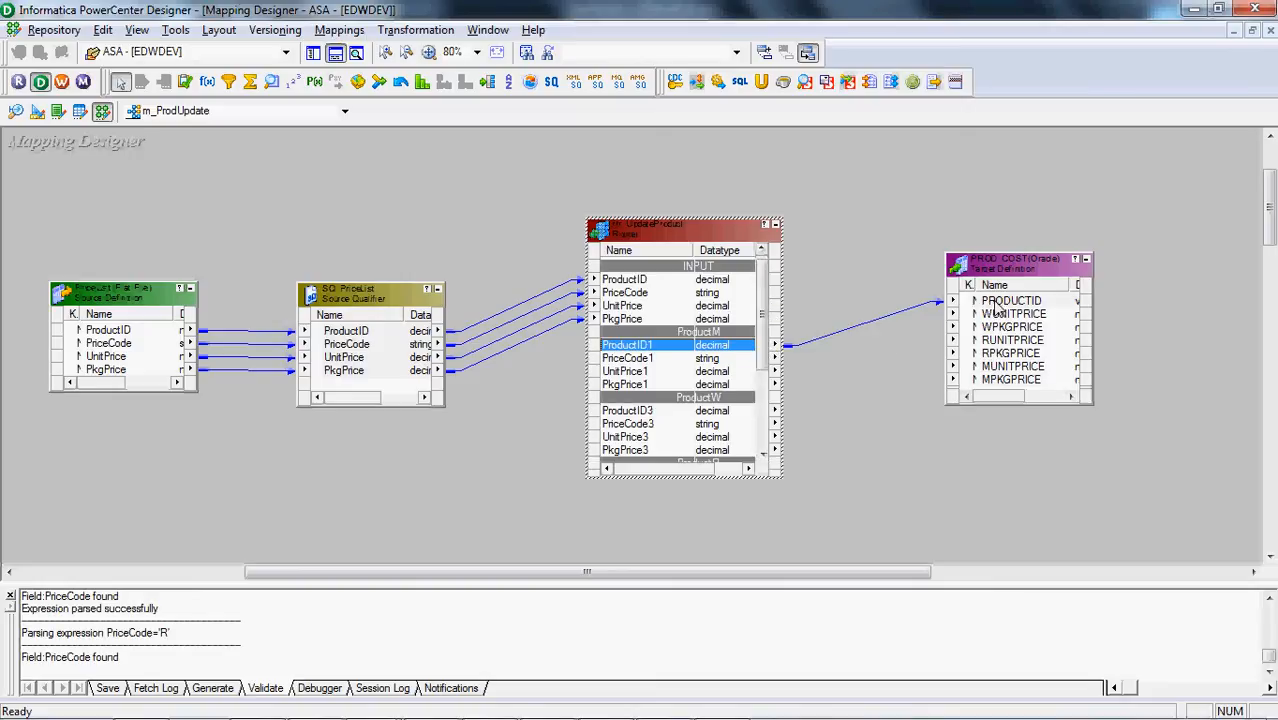
pyautogui.click(624, 373)
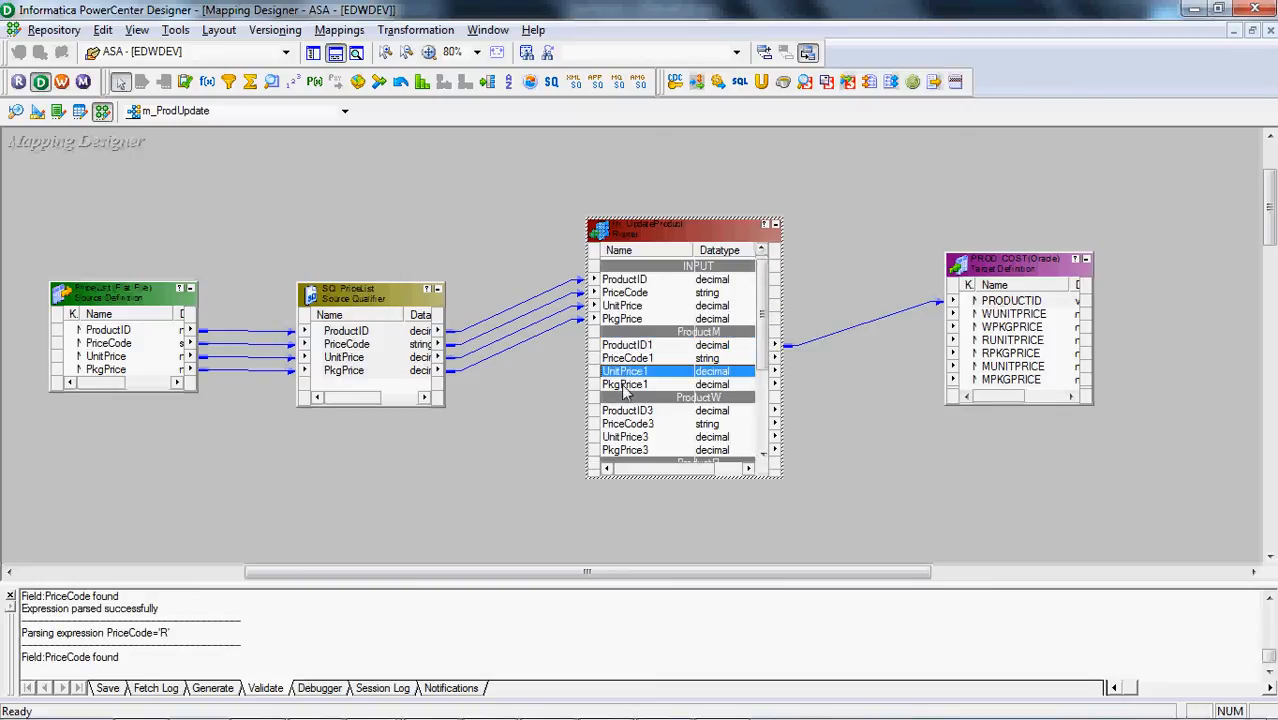
pyautogui.keyDown('shift'); pyautogui.click(624, 386); pyautogui.keyUp('shift')
pyautogui.moveTo(730, 380); pyautogui.dragTo(1014, 367)
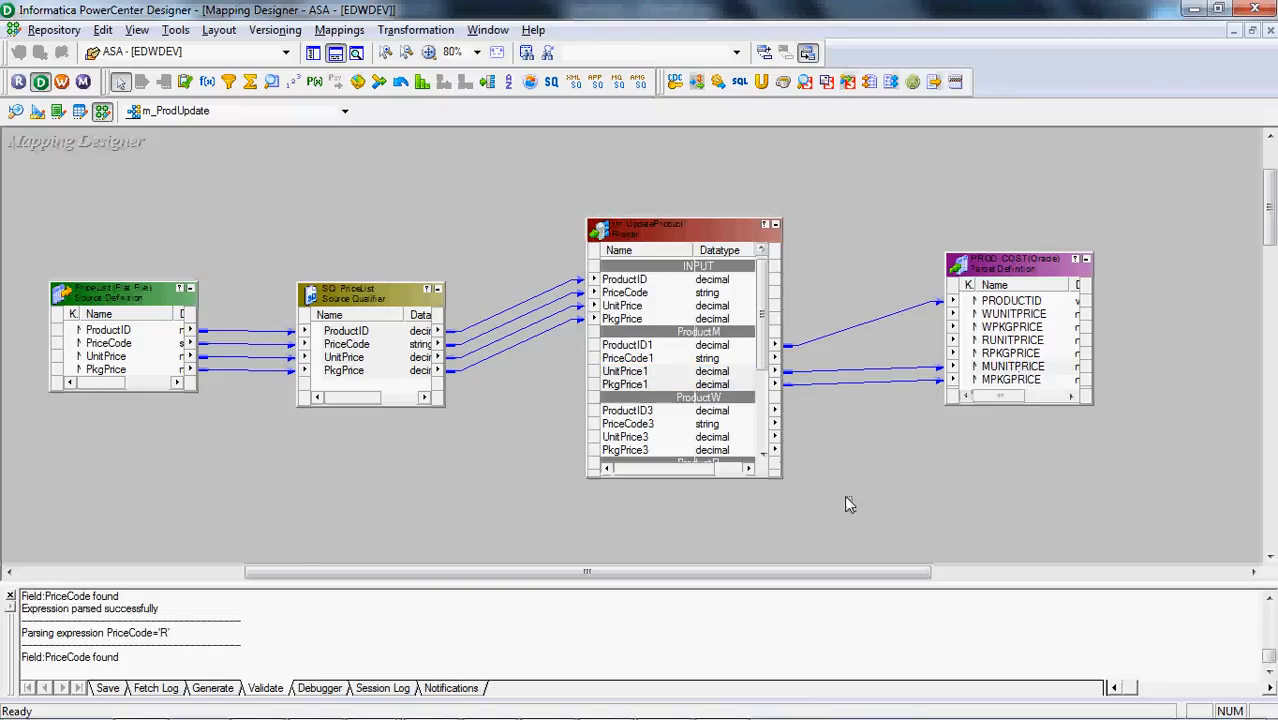
pyautogui.click(337, 52)
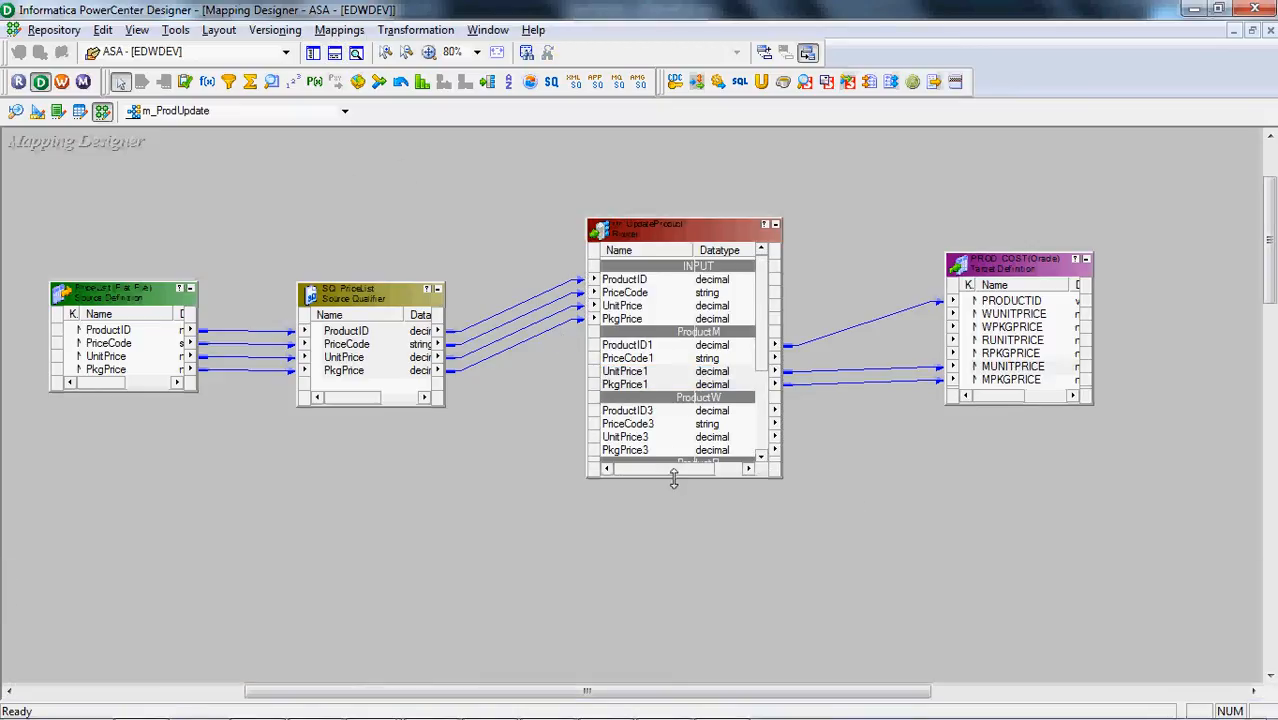
pyautogui.moveTo(674, 481); pyautogui.dragTo(682, 603)
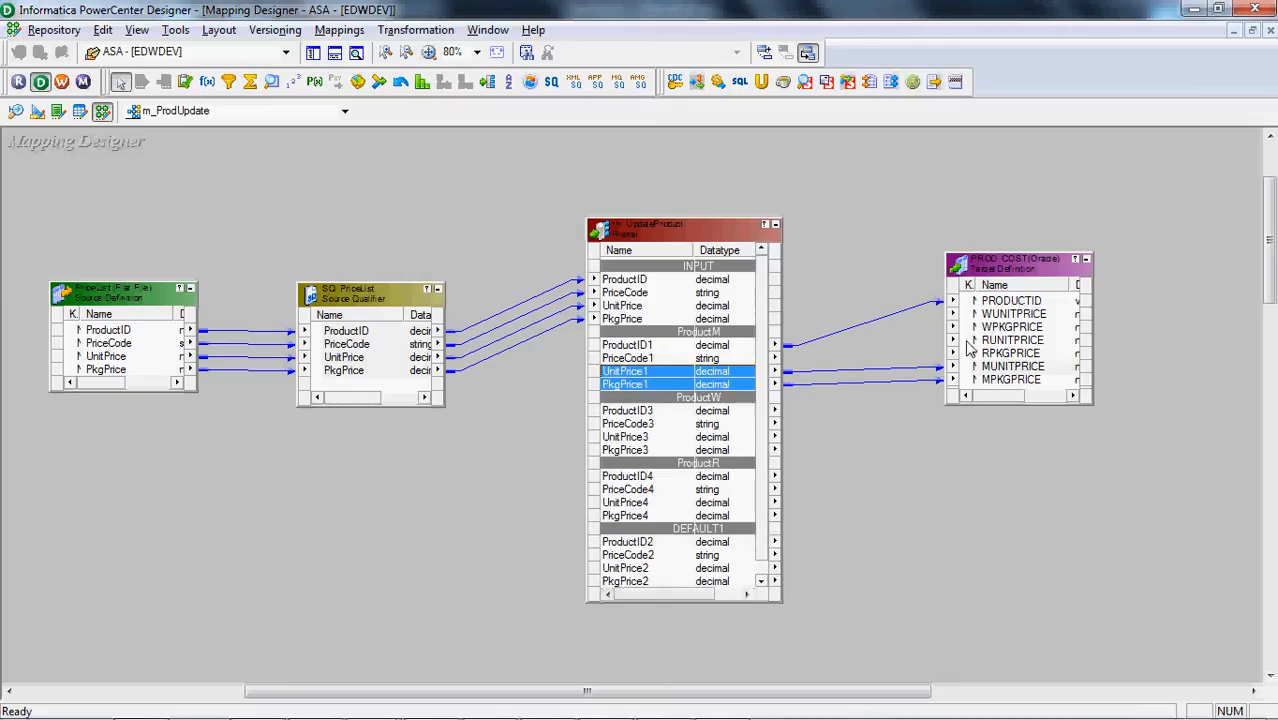
# Rename the PROD_COST target instance as PROD_COST_M
pyautogui.doubleClick(1025, 263)
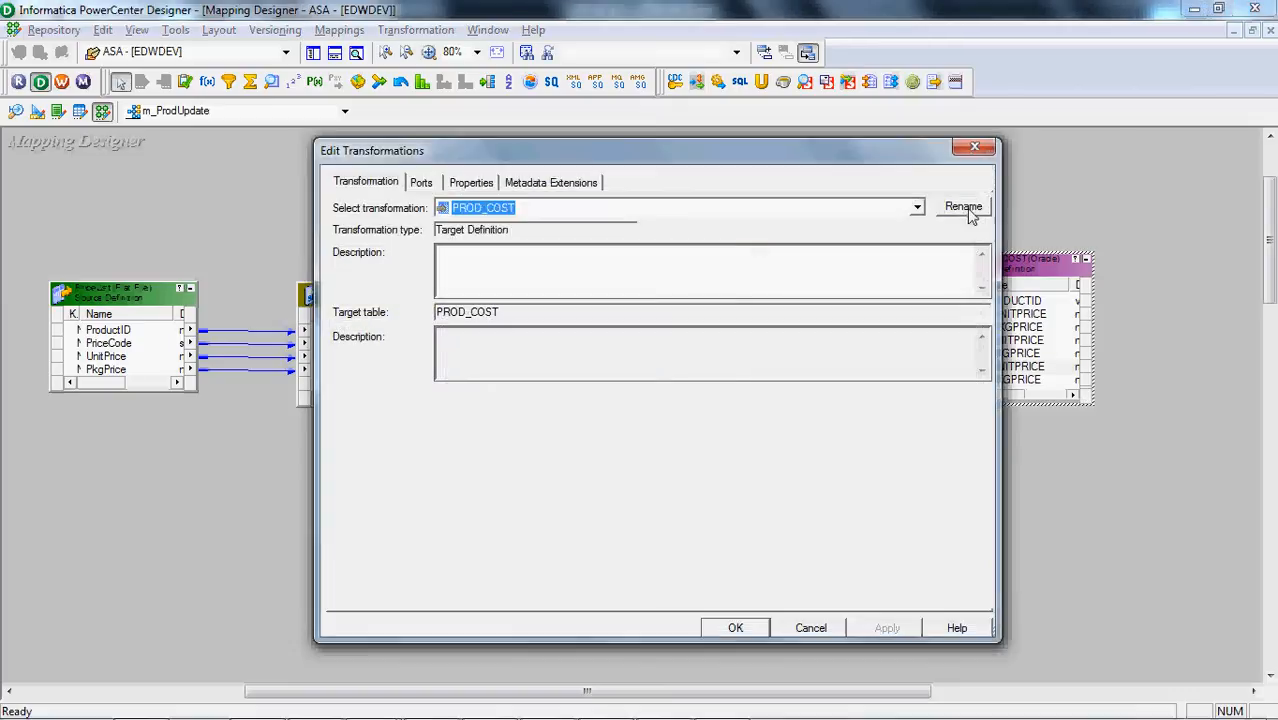
pyautogui.click(964, 208)
pyautogui.click(731, 402)
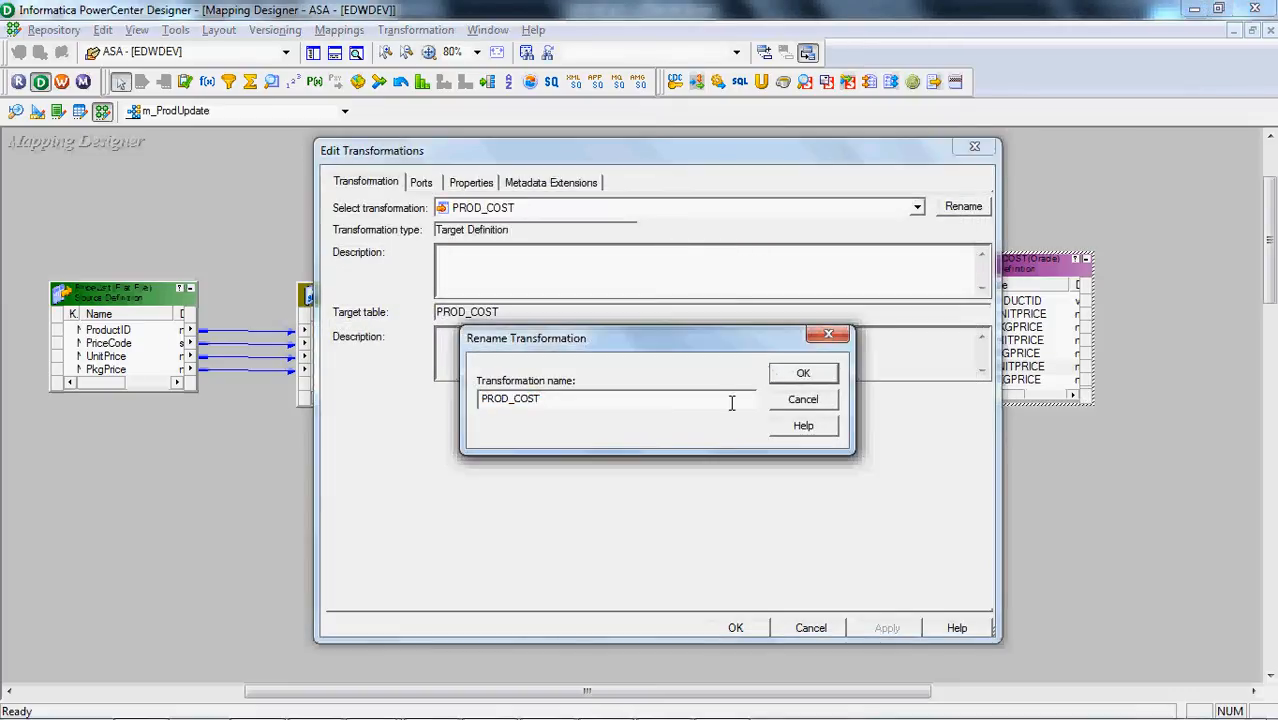
pyautogui.write('_M')
pyautogui.press('Return')
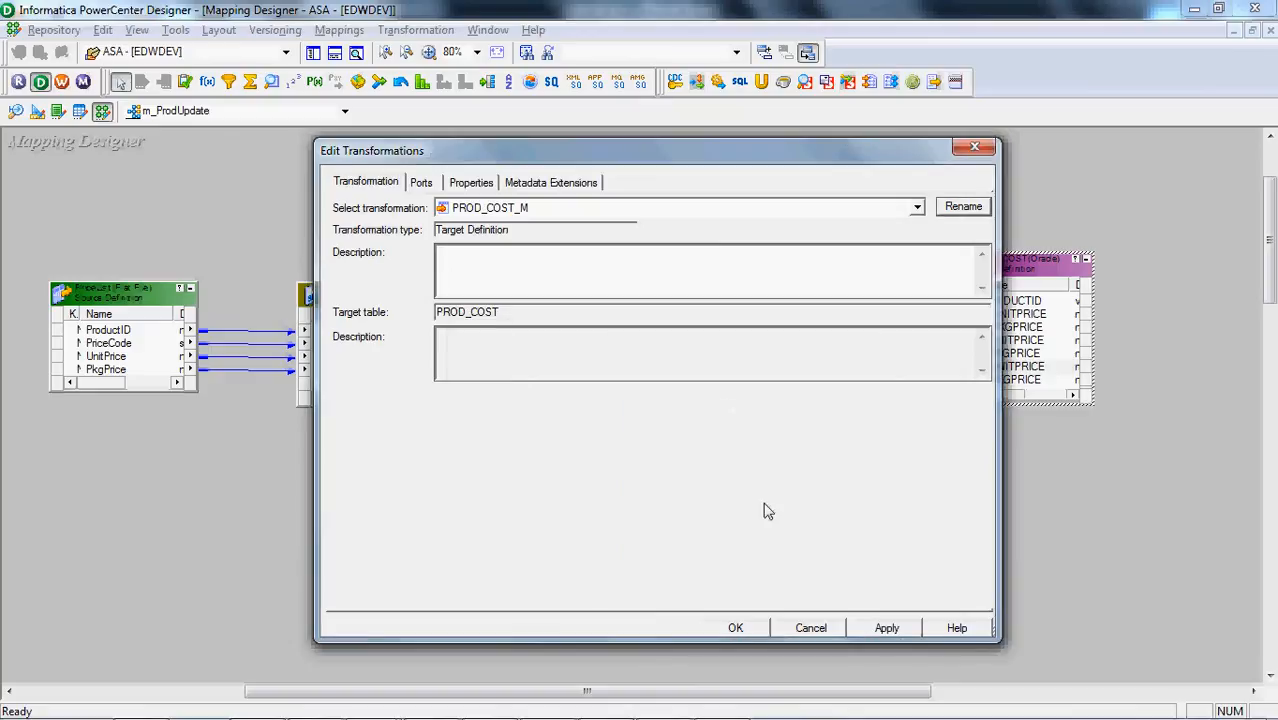
pyautogui.click(733, 628)
# Make two copies of the PROD_COST_M target and stack them vertically beneath the original
pyautogui.click(1012, 366)
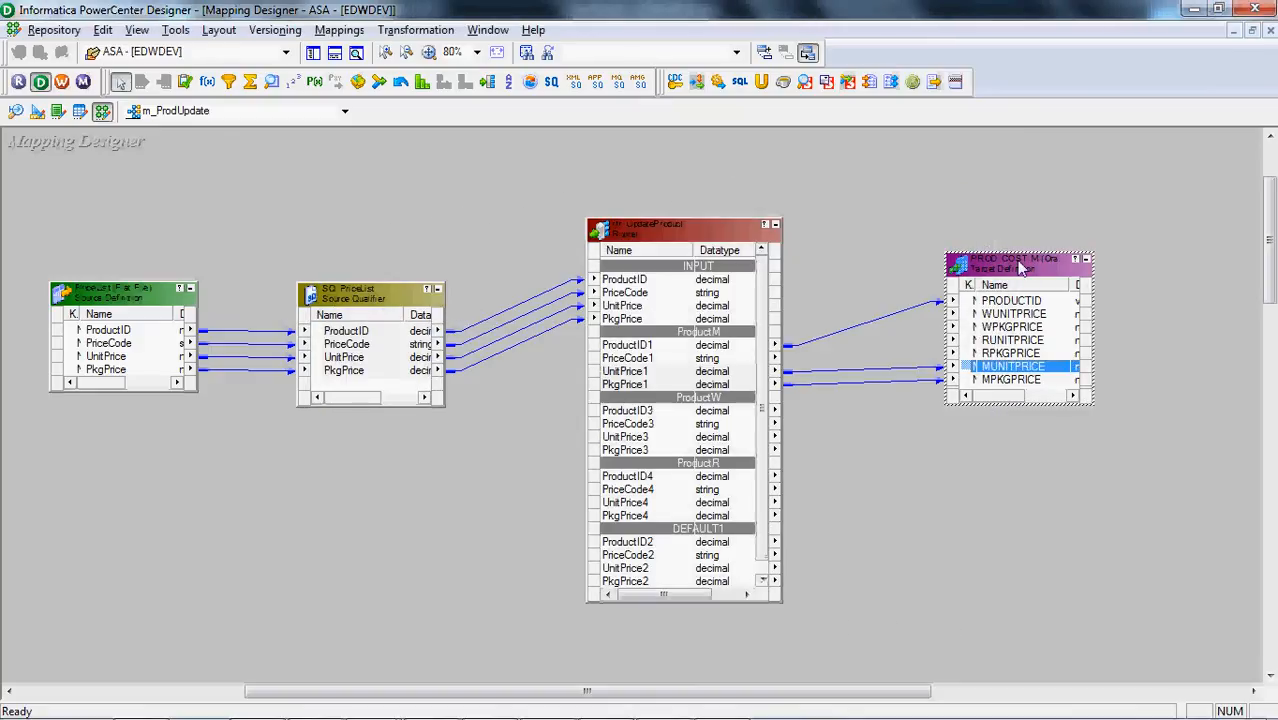
pyautogui.hotkey('ctrl', 'c')
pyautogui.hotkey('ctrl', 'v')
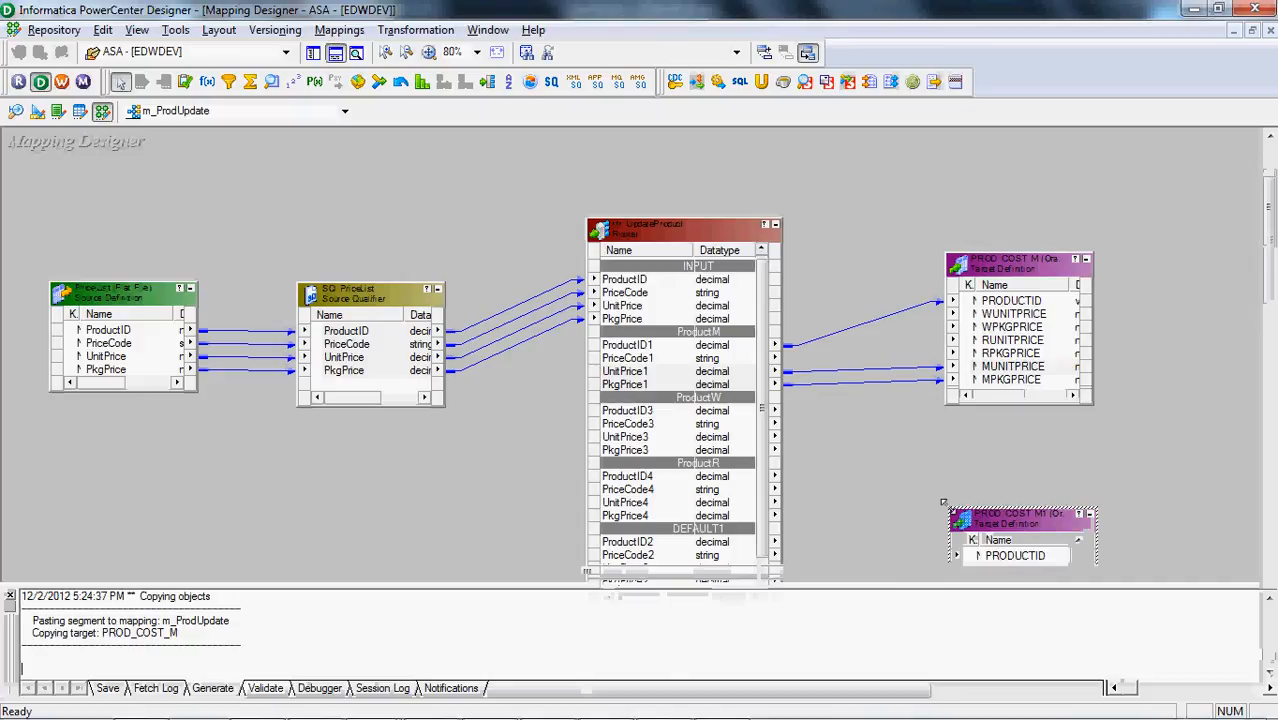
pyautogui.hotkey('ctrl', 'v')
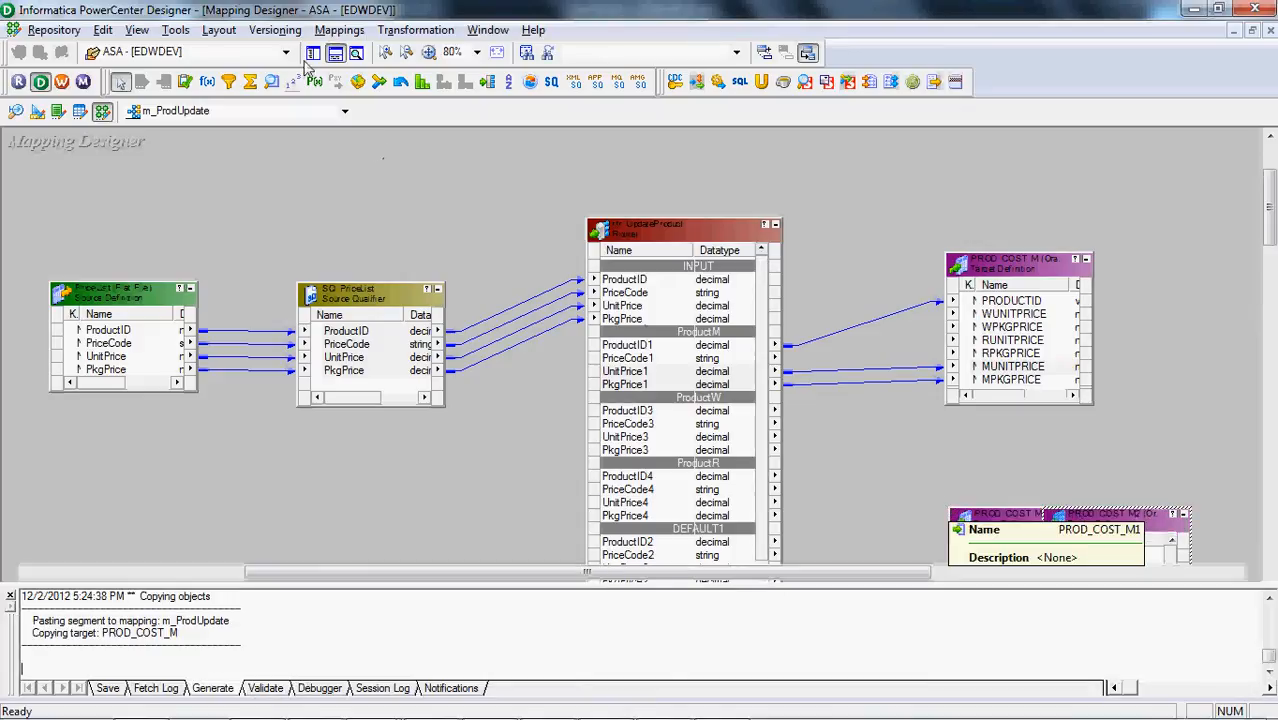
pyautogui.click(335, 52)
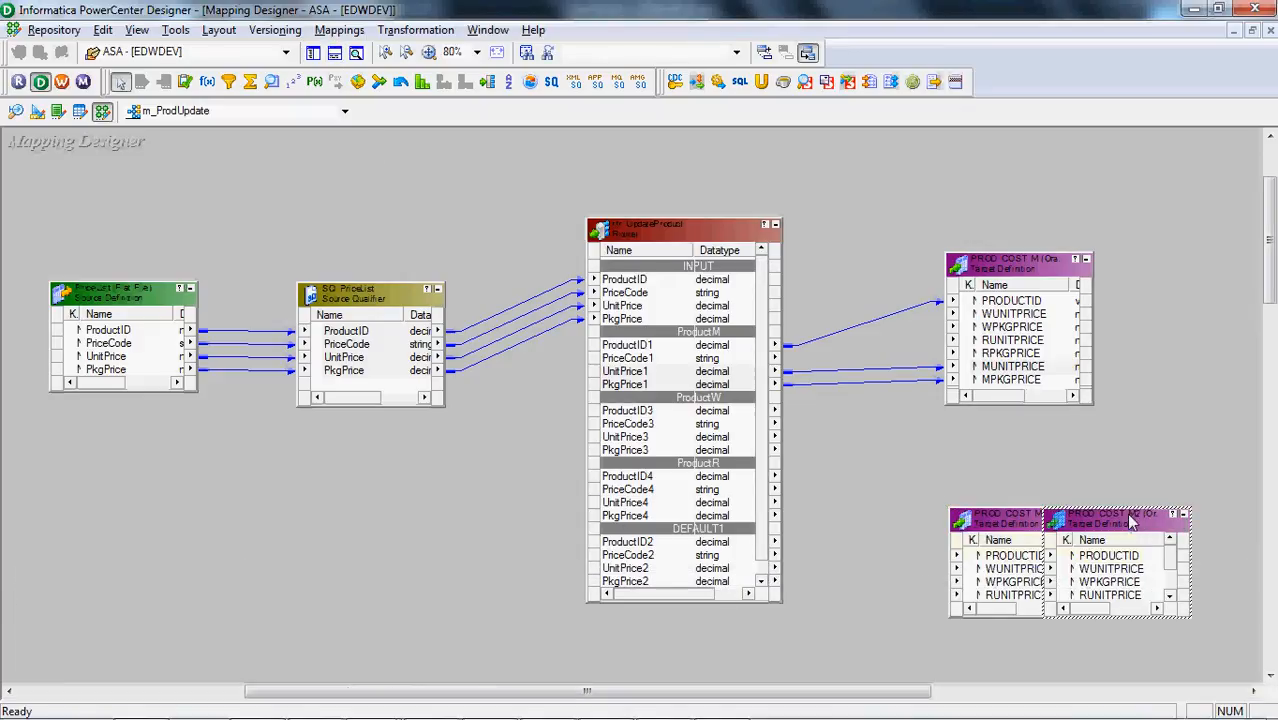
pyautogui.moveTo(1130, 521); pyautogui.dragTo(1032, 602)
pyautogui.click(1033, 517)
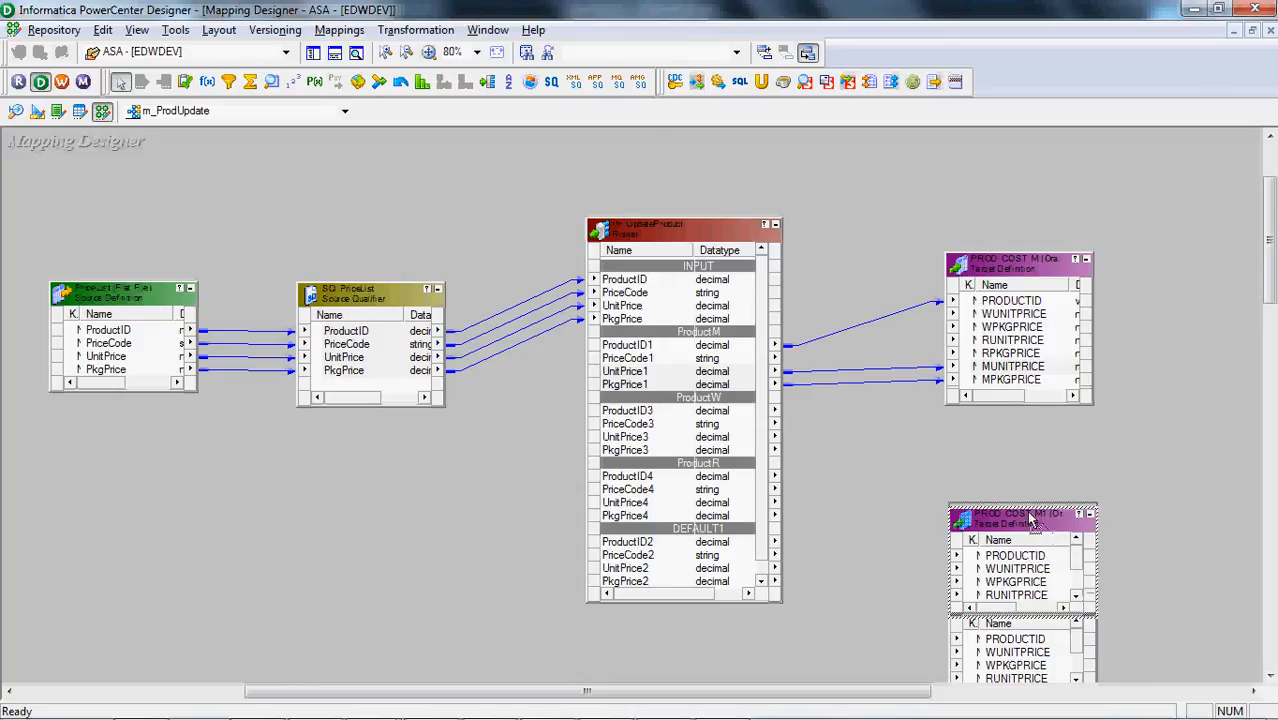
pyautogui.moveTo(1032, 517); pyautogui.dragTo(1036, 453)
# Rename the first target copy, directly beneath PROD_COST_M, as PROD_COST_W
pyautogui.doubleClick(1033, 453)
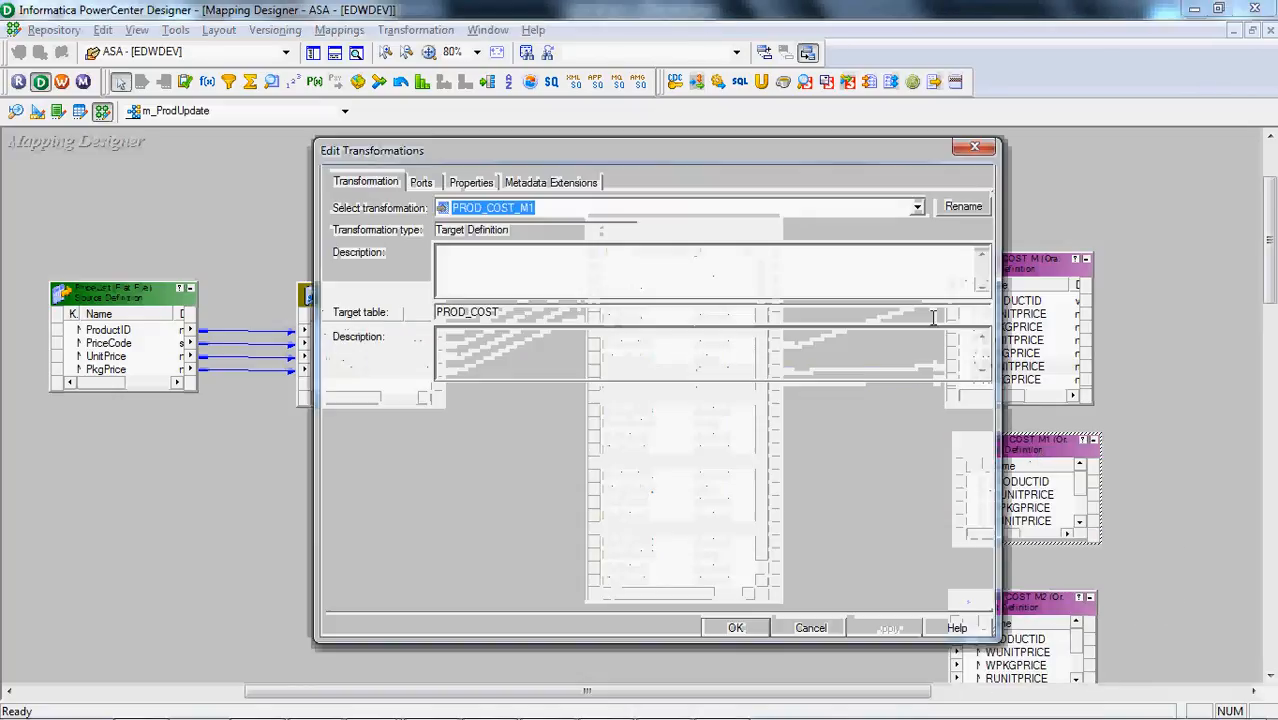
pyautogui.click(963, 206)
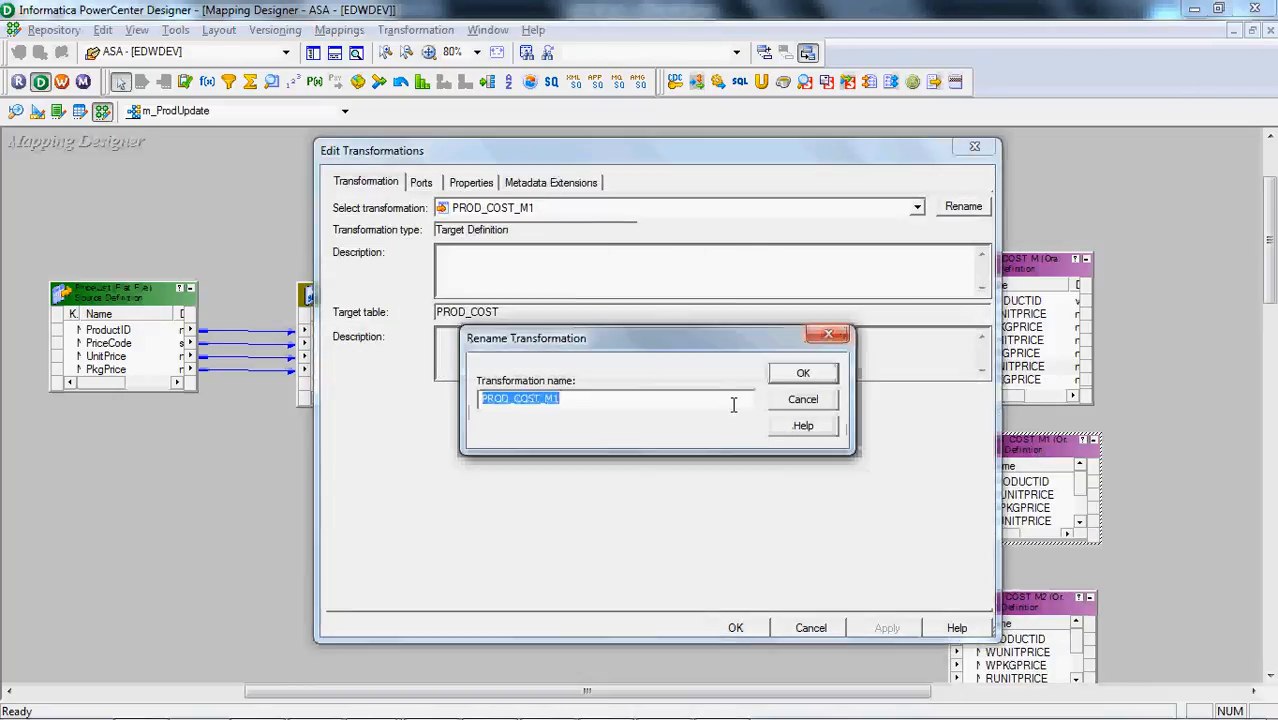
pyautogui.click(730, 405)
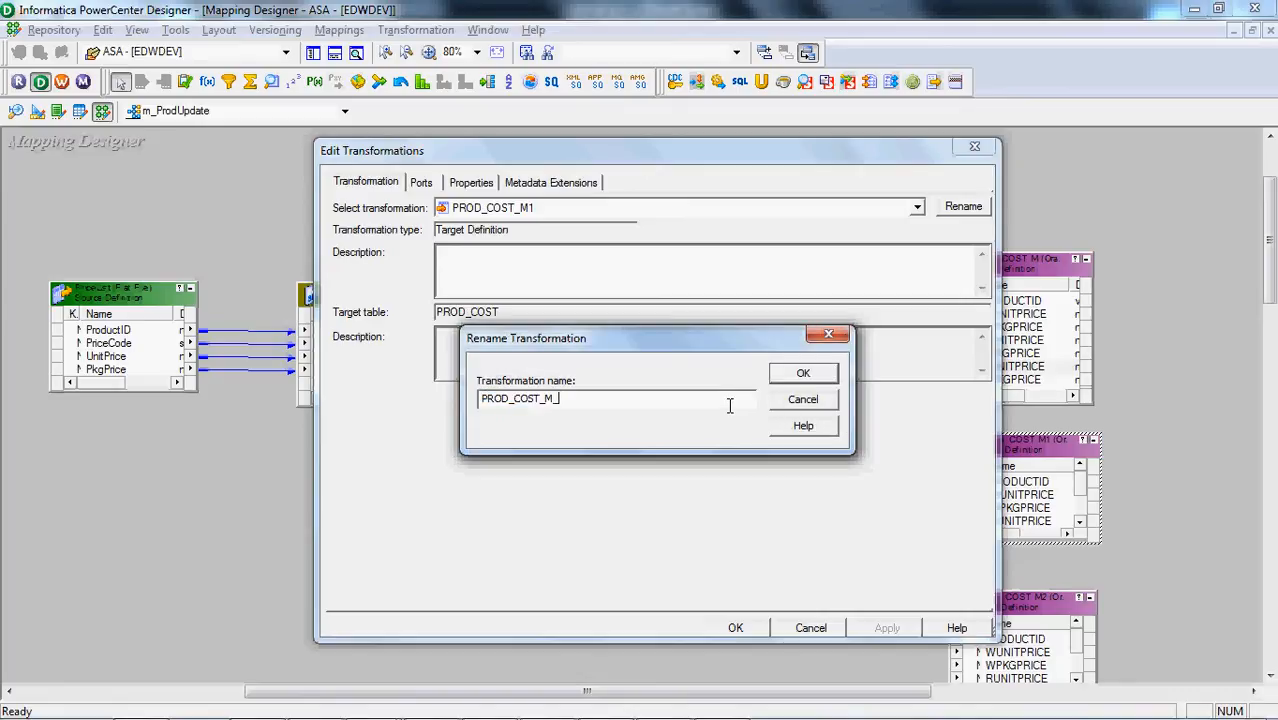
pyautogui.write('W')
pyautogui.press('Return')
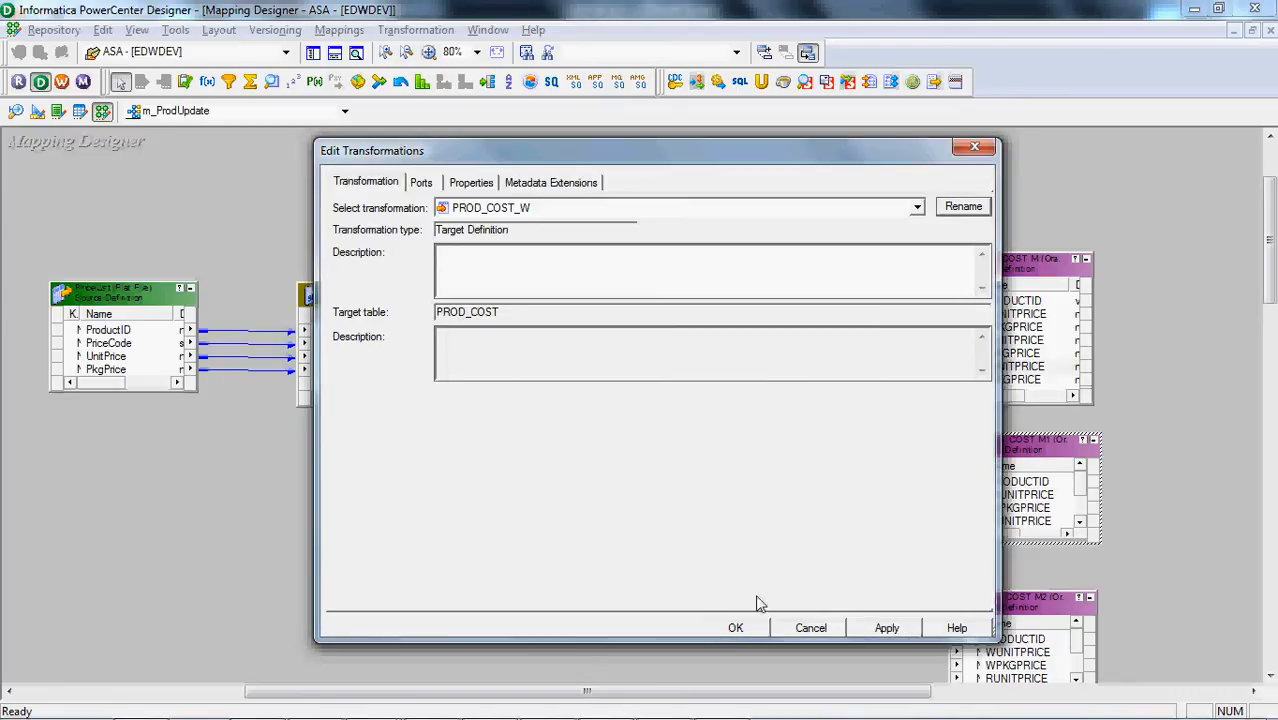
pyautogui.click(736, 628)
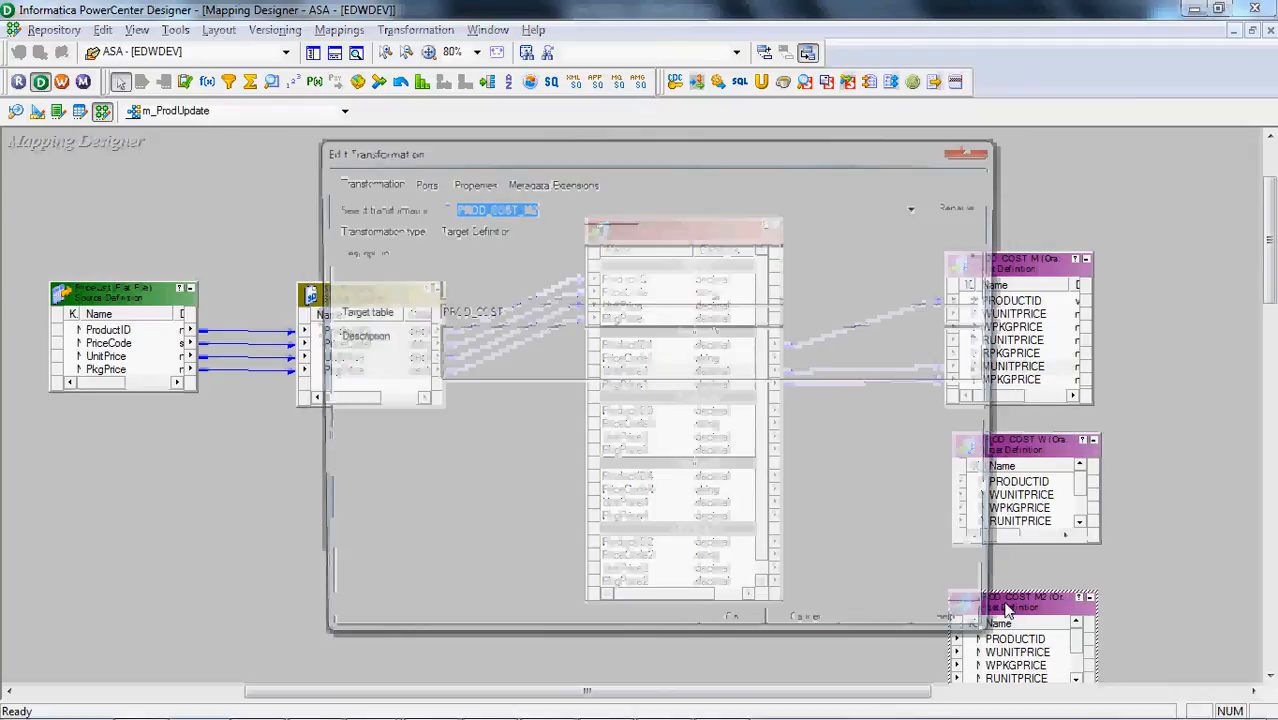
# Rename the second target copy, the lowest in the stack, as PROD_COST_R
pyautogui.click(963, 206)
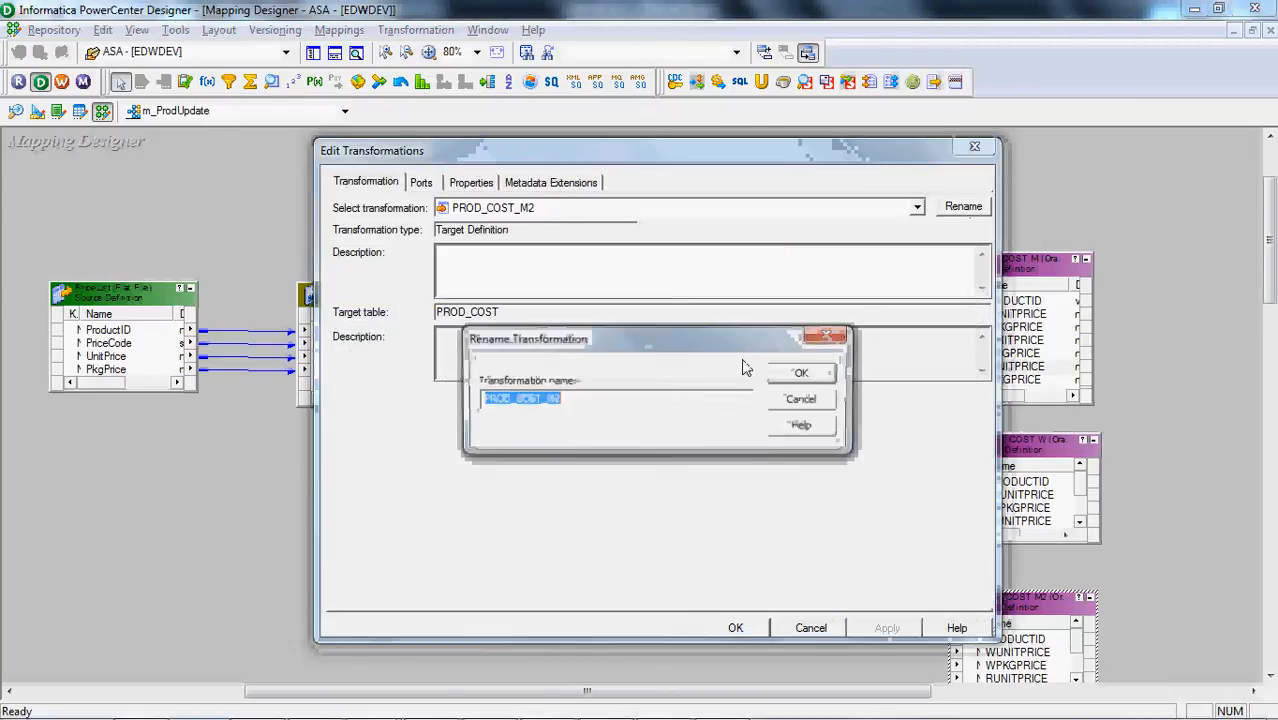
pyautogui.click(699, 401)
pyautogui.press('BackSpace')
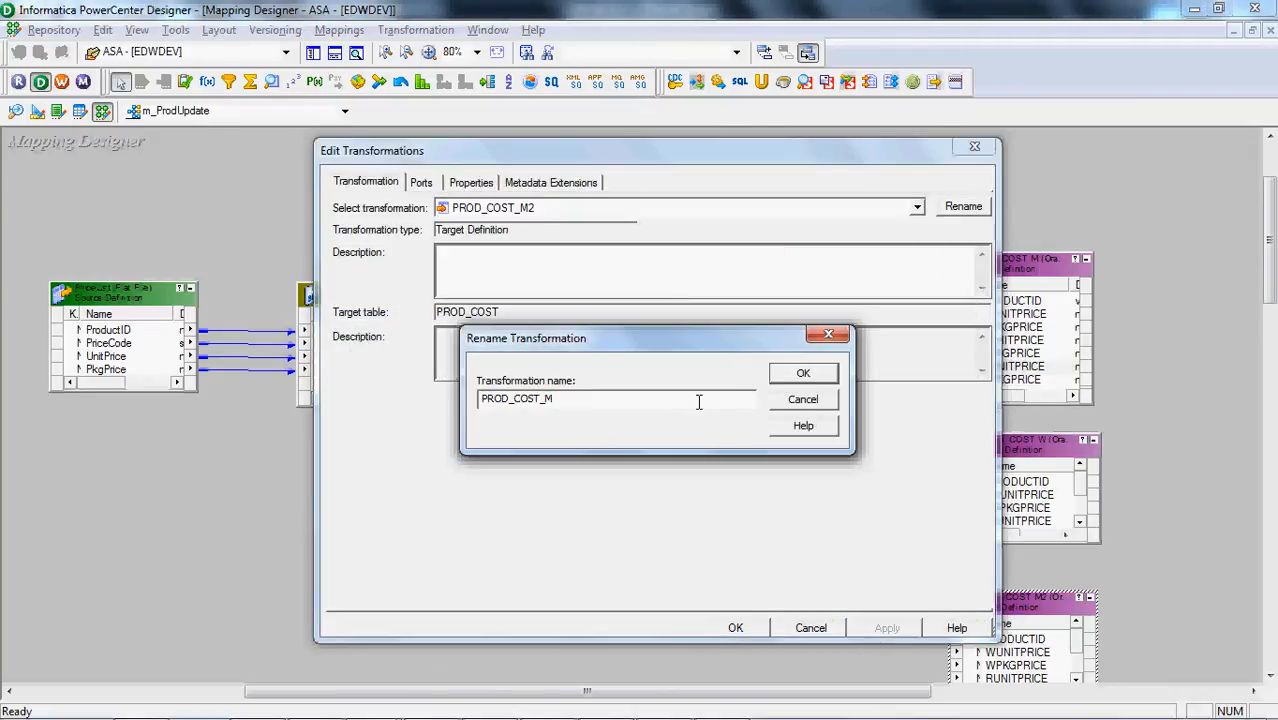
pyautogui.write('R')
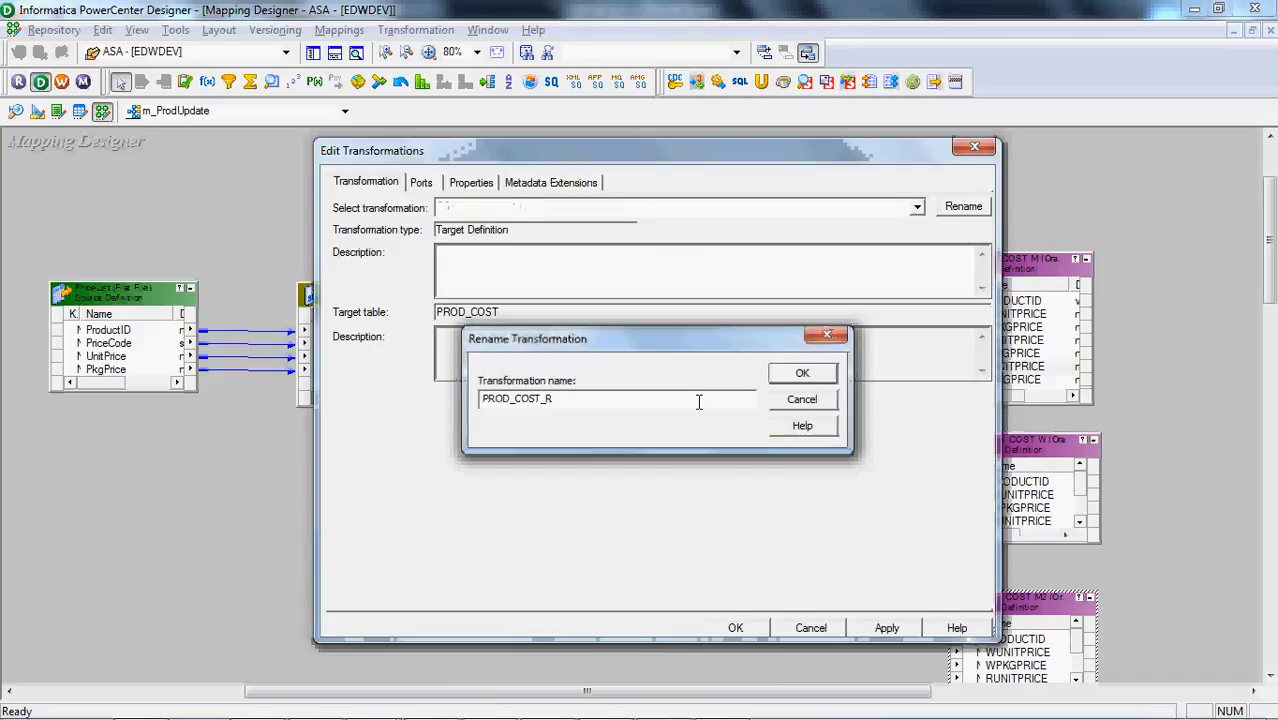
pyautogui.press('Return')
pyautogui.click(735, 628)
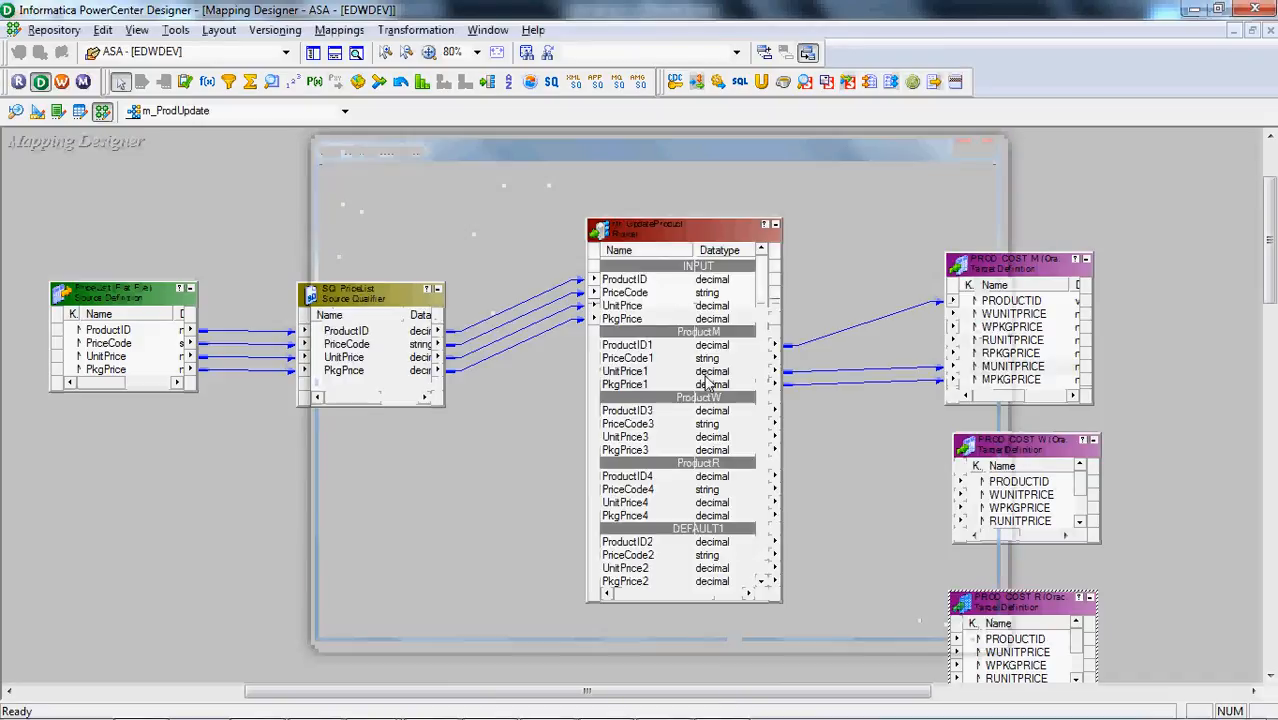
# Link ProductW's ProductID3, UnitPrice3 and PkgPrice3 to PRODUCTID, WUNITPRICE and WPKGPRICE in PROD_COST_W
pyautogui.moveTo(706, 414); pyautogui.dragTo(1014, 483)
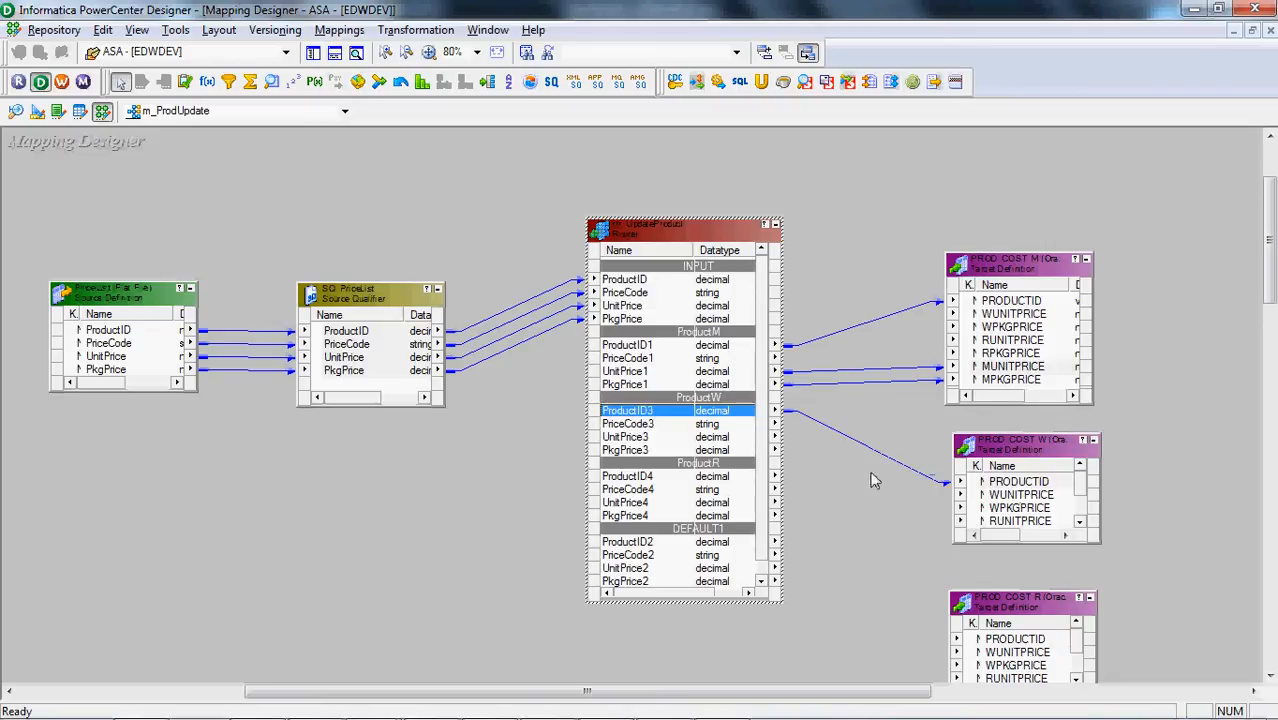
pyautogui.click(659, 440)
pyautogui.hotkey('shift', 'Down')
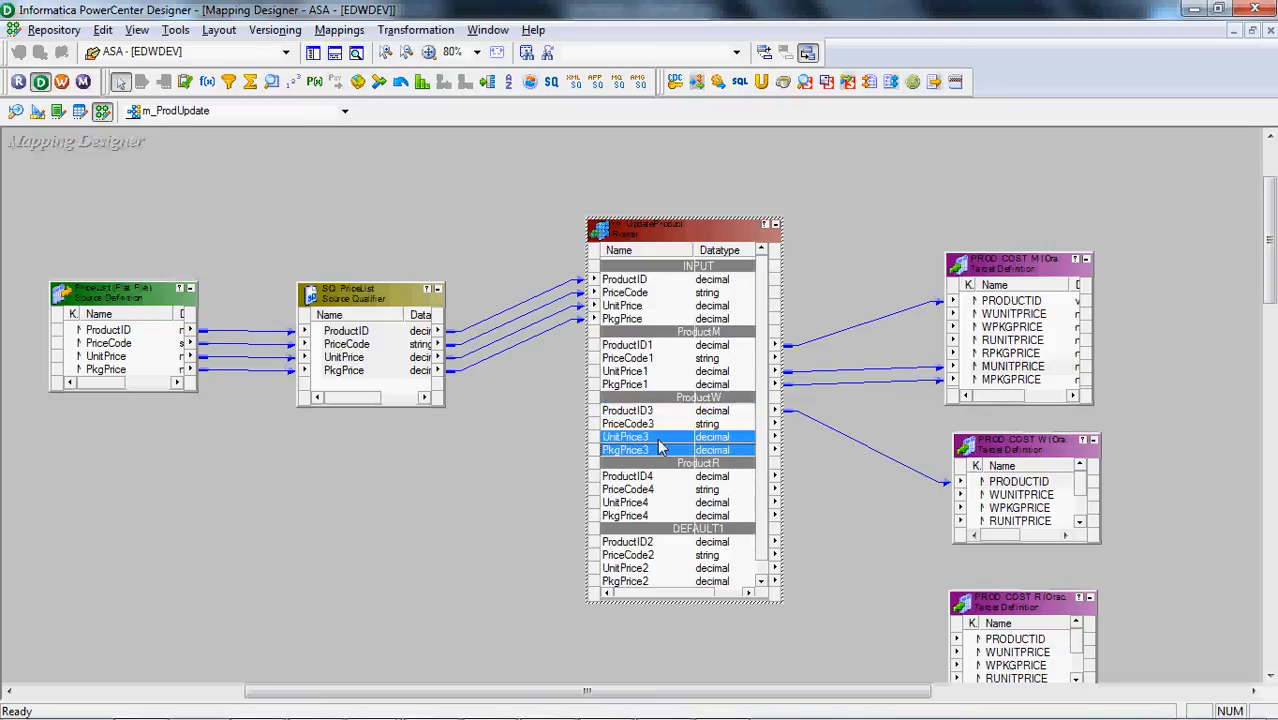
pyautogui.moveTo(728, 441); pyautogui.dragTo(1016, 496)
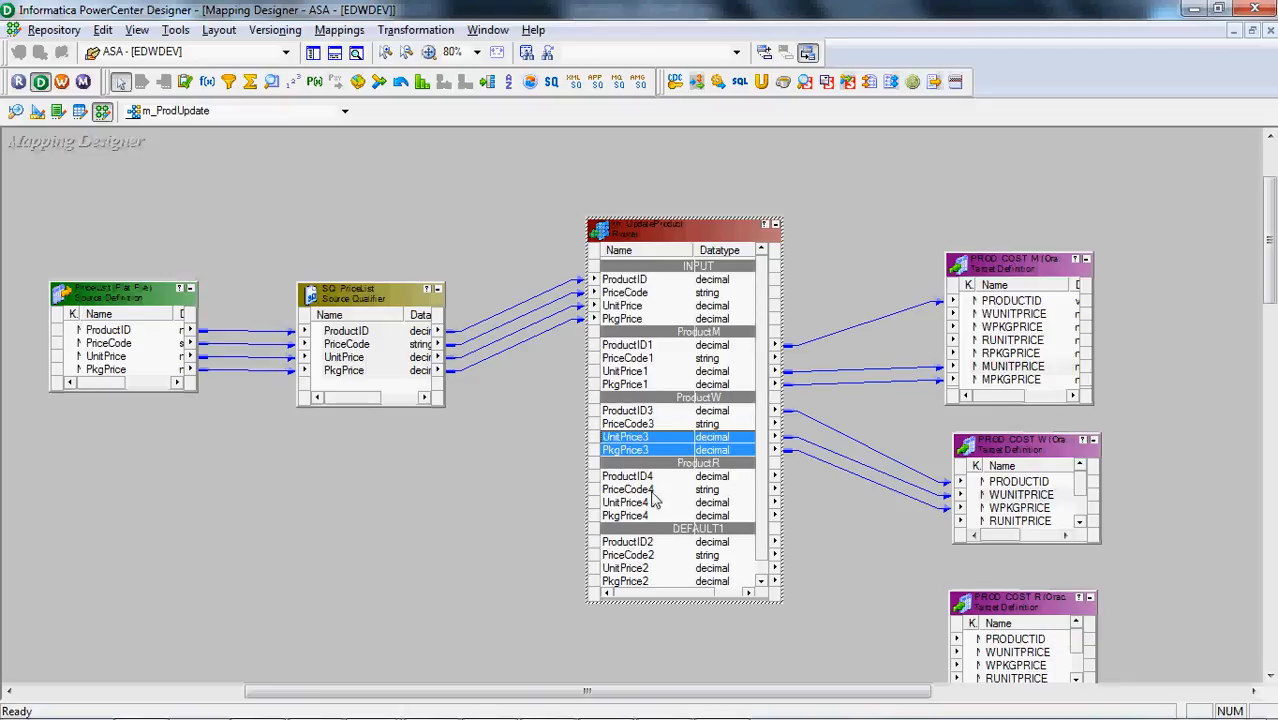
# Link ProductR's ProductID4, UnitPrice4 and PkgPrice4 to PRODUCTID, RUNITPRICE and RPKGPRICE in PROD_COST_R, and save the mapping
pyautogui.click(652, 490)
pyautogui.click(689, 479)
pyautogui.click(758, 484)
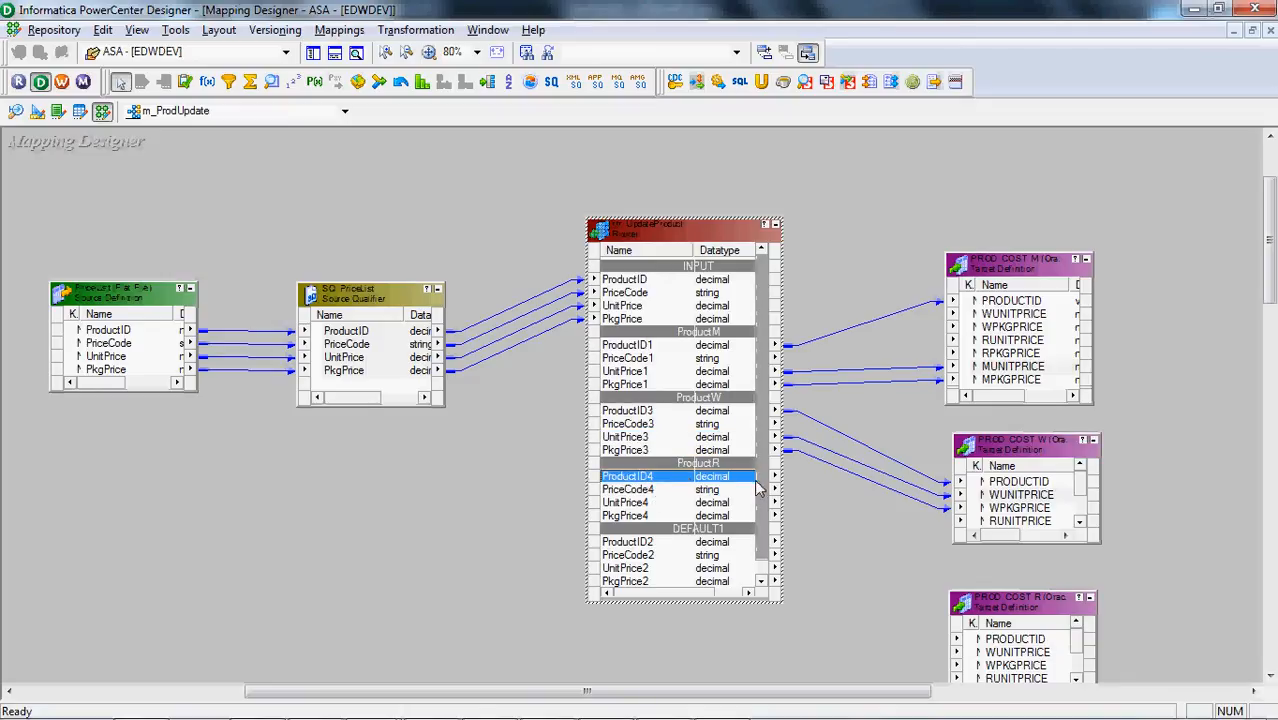
pyautogui.moveTo(803, 533); pyautogui.dragTo(988, 642)
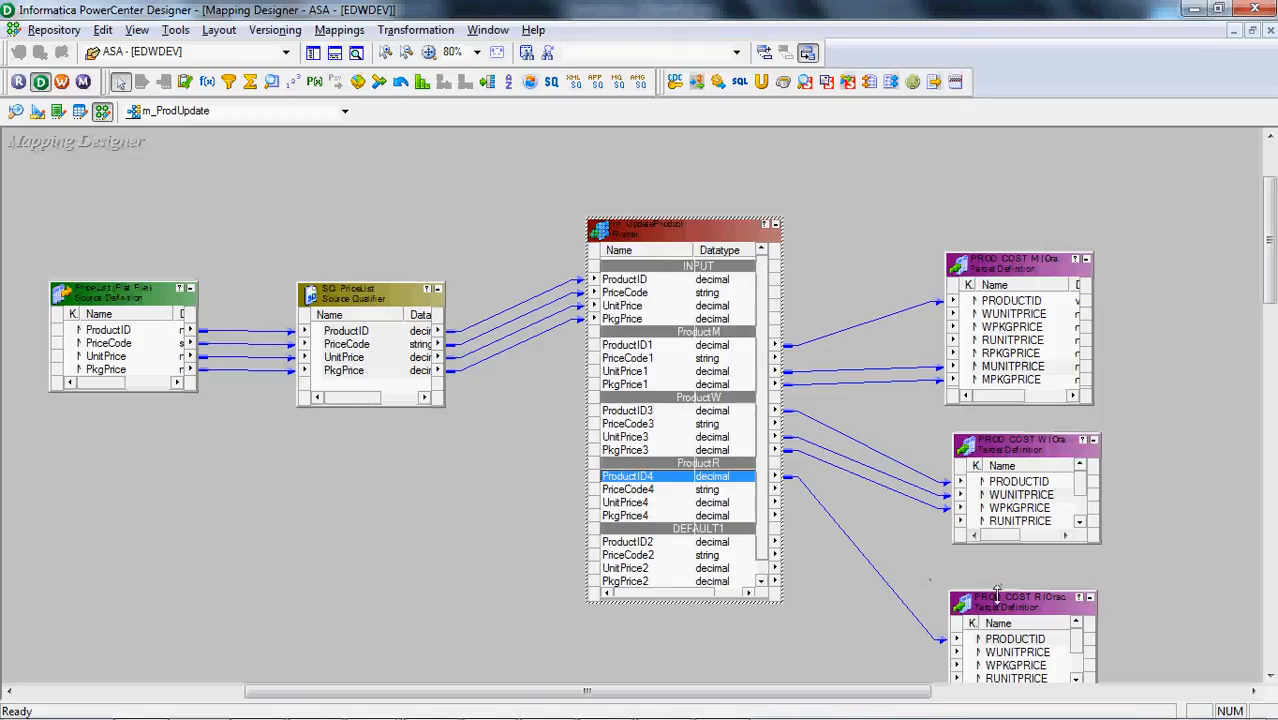
pyautogui.moveTo(997, 594); pyautogui.dragTo(997, 574)
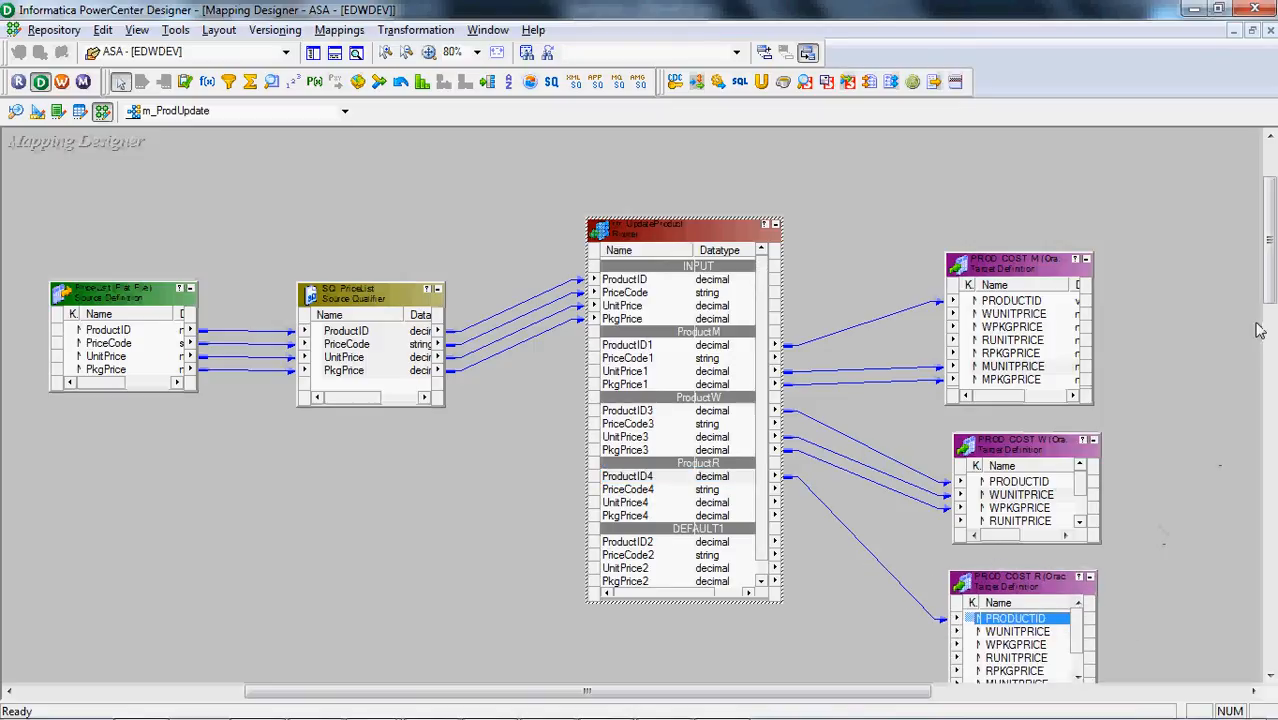
pyautogui.scroll(-3, 1258, 330)
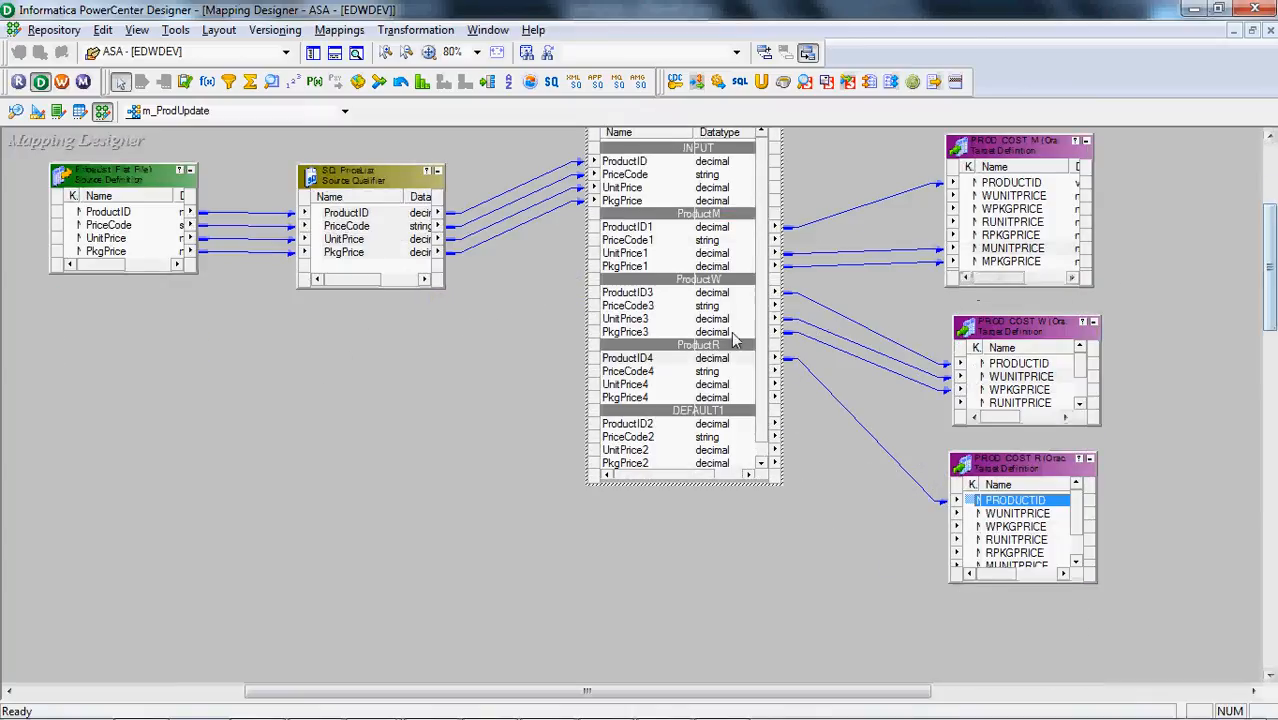
pyautogui.click(655, 384)
pyautogui.keyDown('shift'); pyautogui.click(660, 397); pyautogui.keyUp('shift')
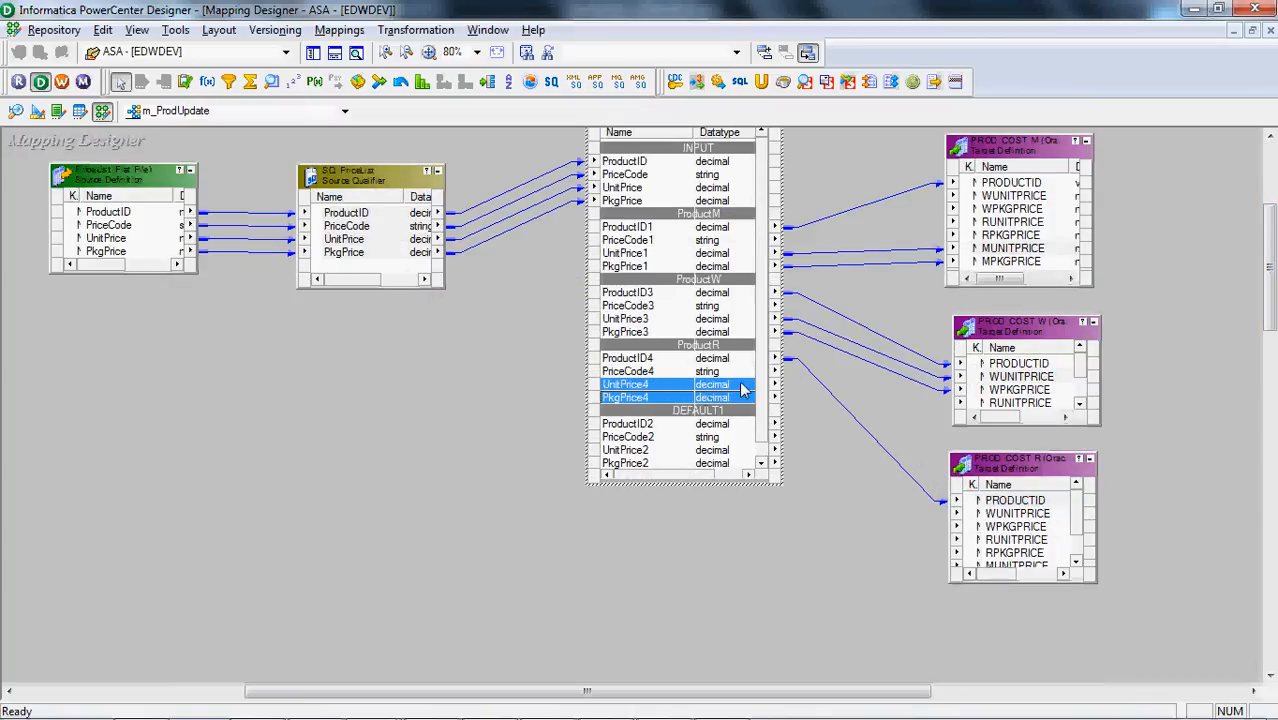
pyautogui.moveTo(743, 390); pyautogui.dragTo(997, 549)
pyautogui.click(789, 601)
pyautogui.hotkey('ctrl', 's')
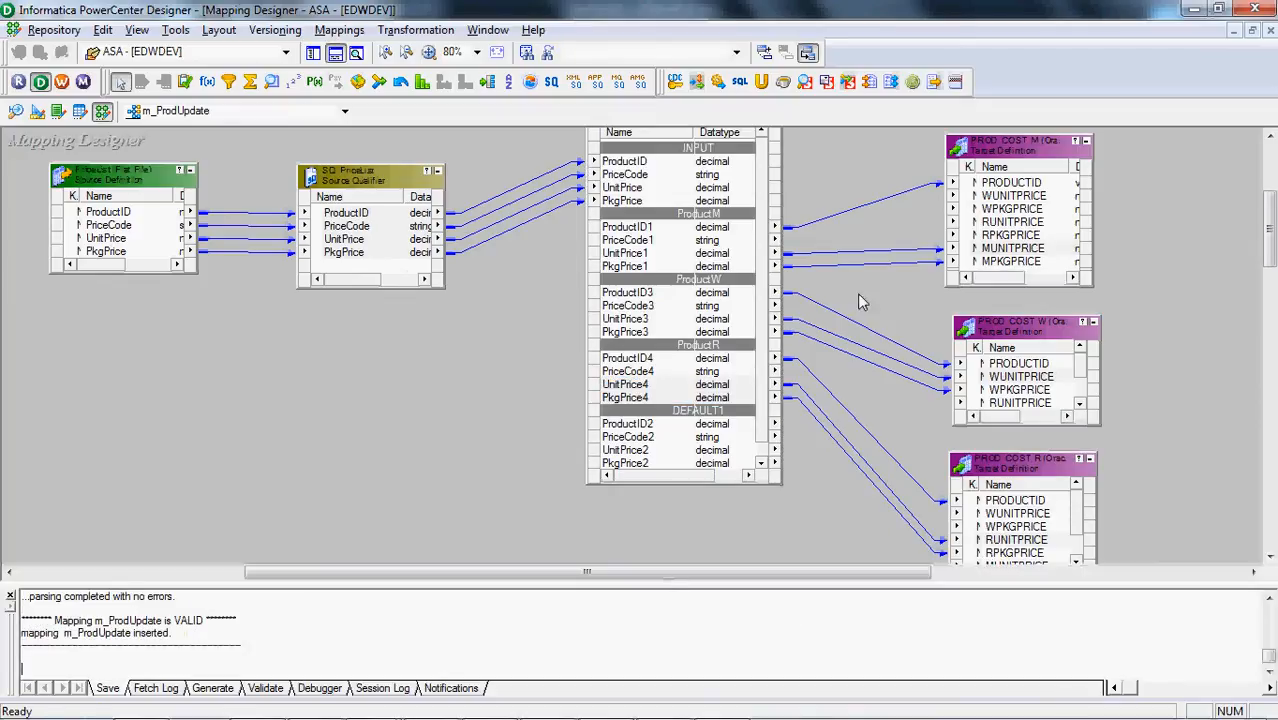
# Check the price columns linked in PROD_COST_M, PROD_COST_W and PROD_COST_R, and hide the output window
pyautogui.click(986, 250)
pyautogui.click(1011, 378)
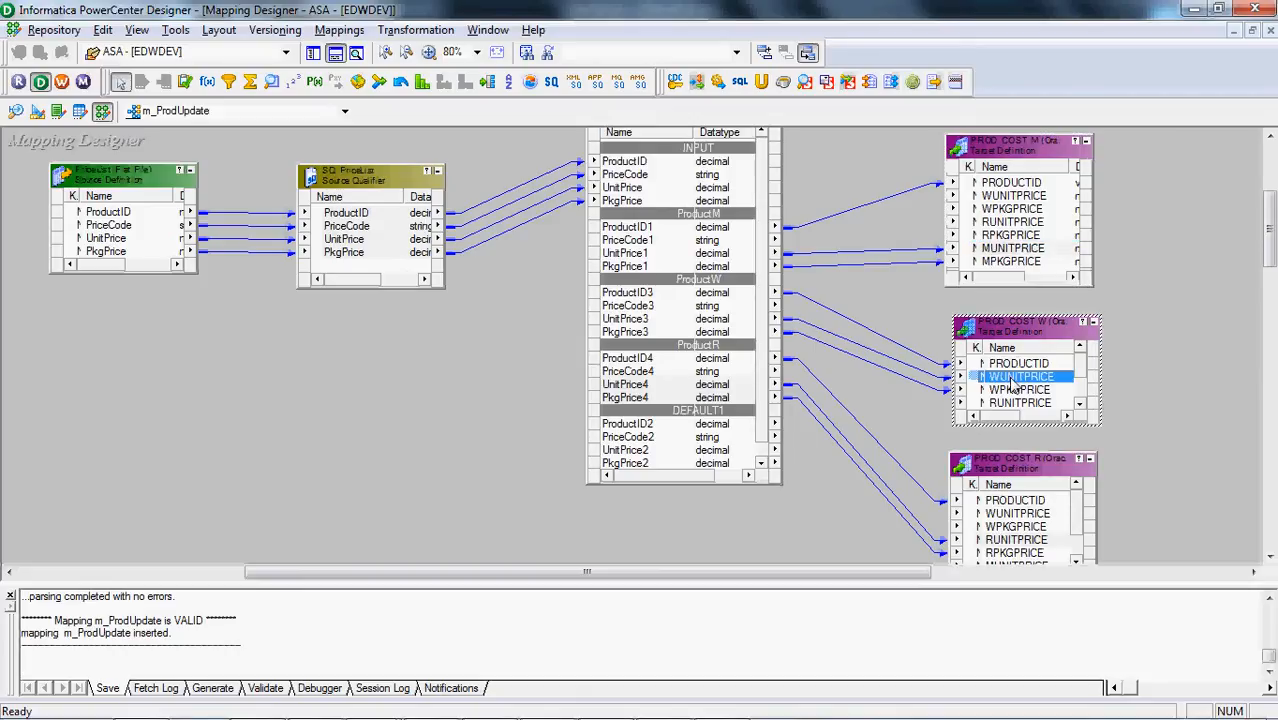
pyautogui.click(993, 541)
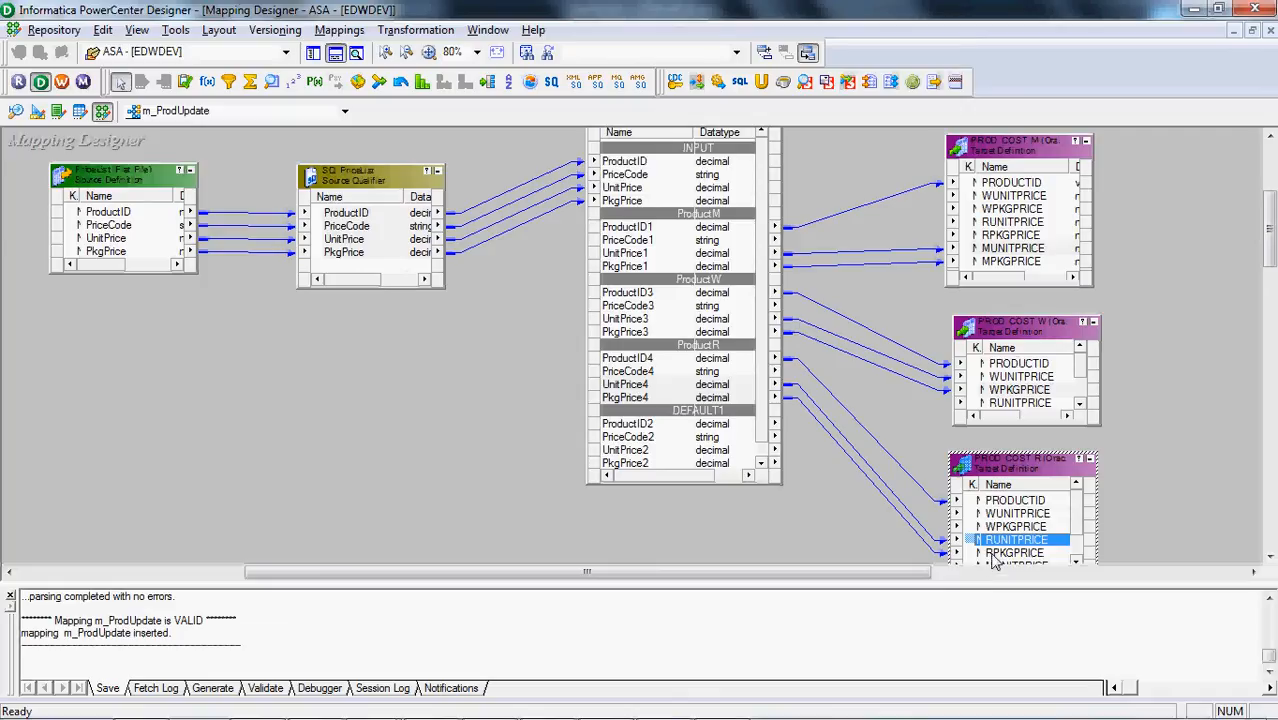
pyautogui.click(992, 555)
pyautogui.click(393, 486)
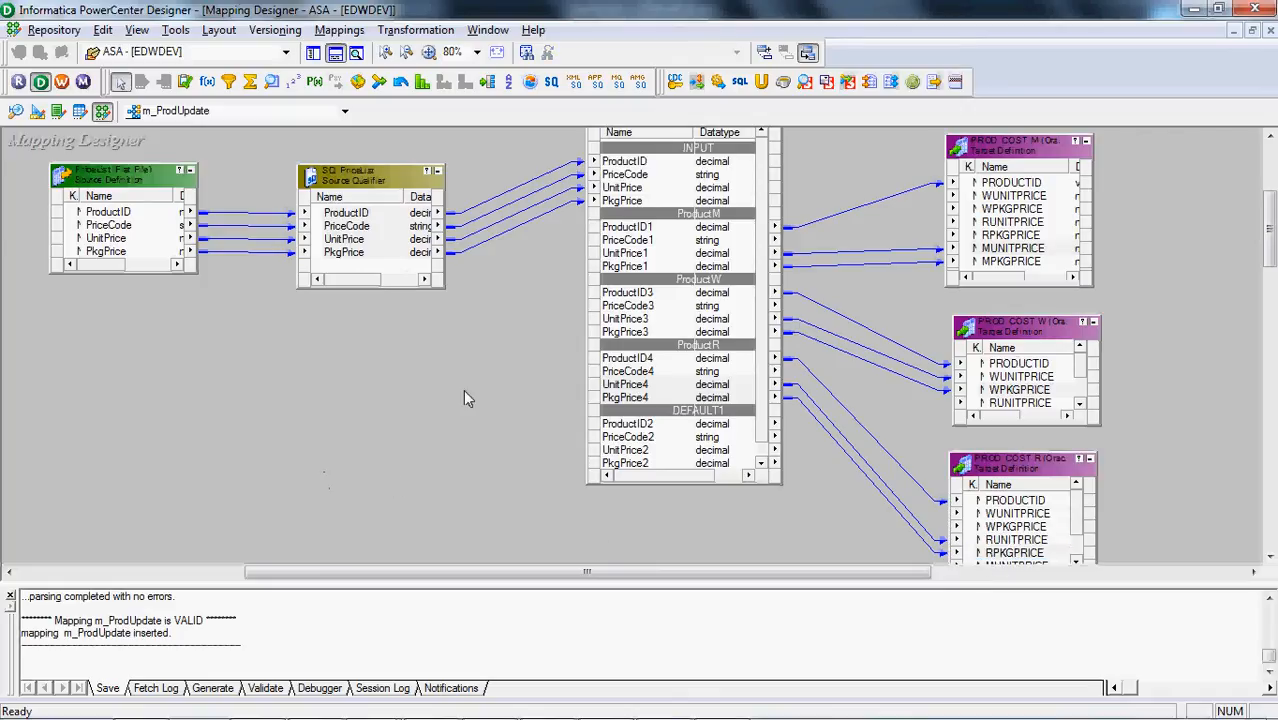
pyautogui.click(336, 54)
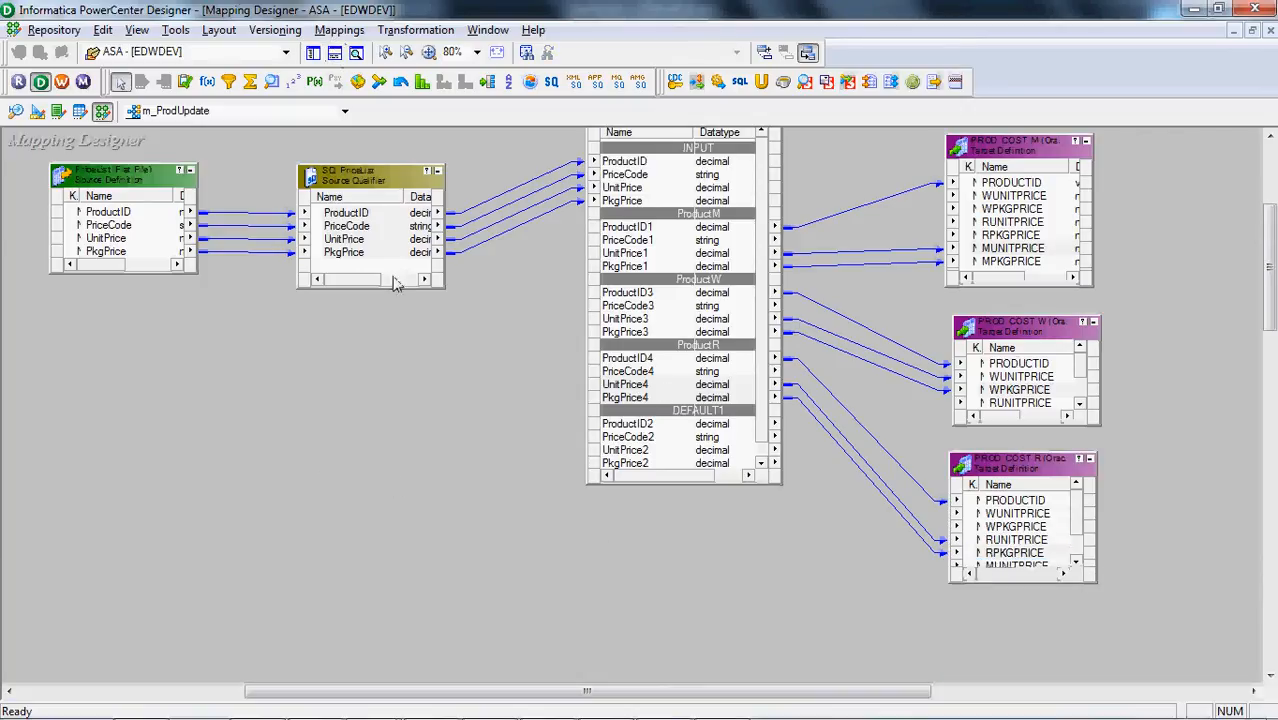
pyautogui.scroll(3, 1272, 258)
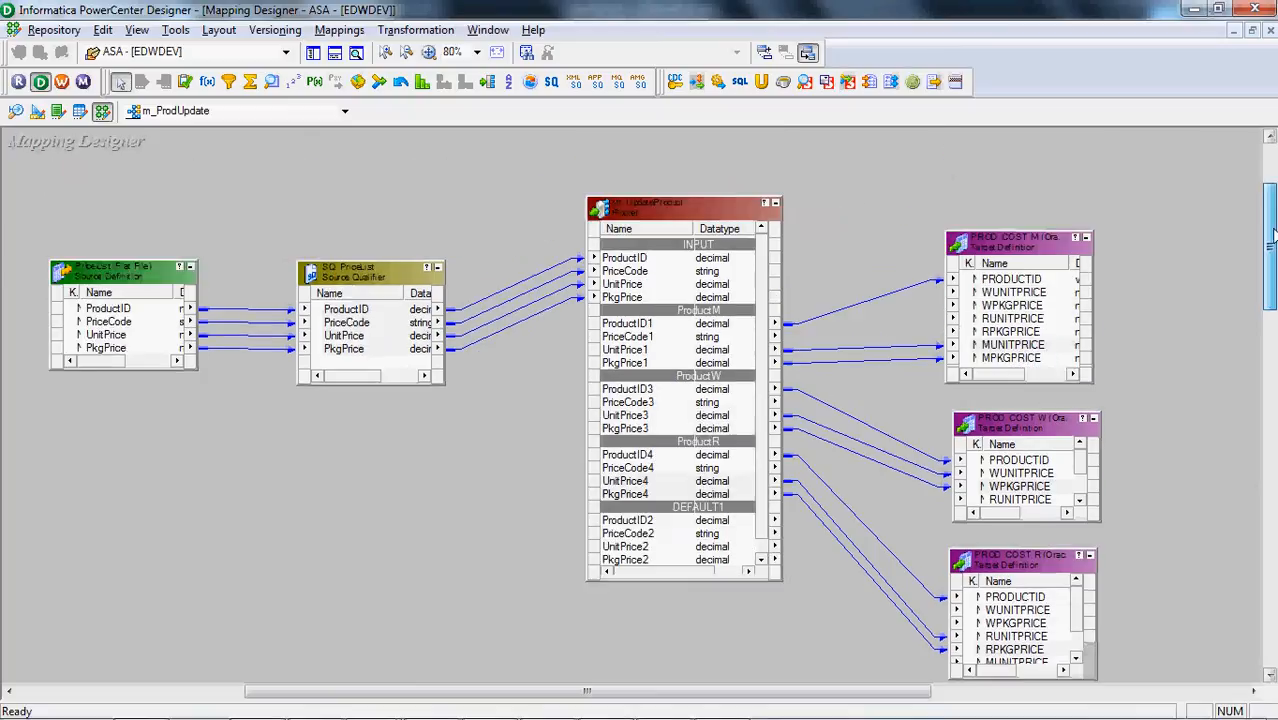
pyautogui.click(990, 303)
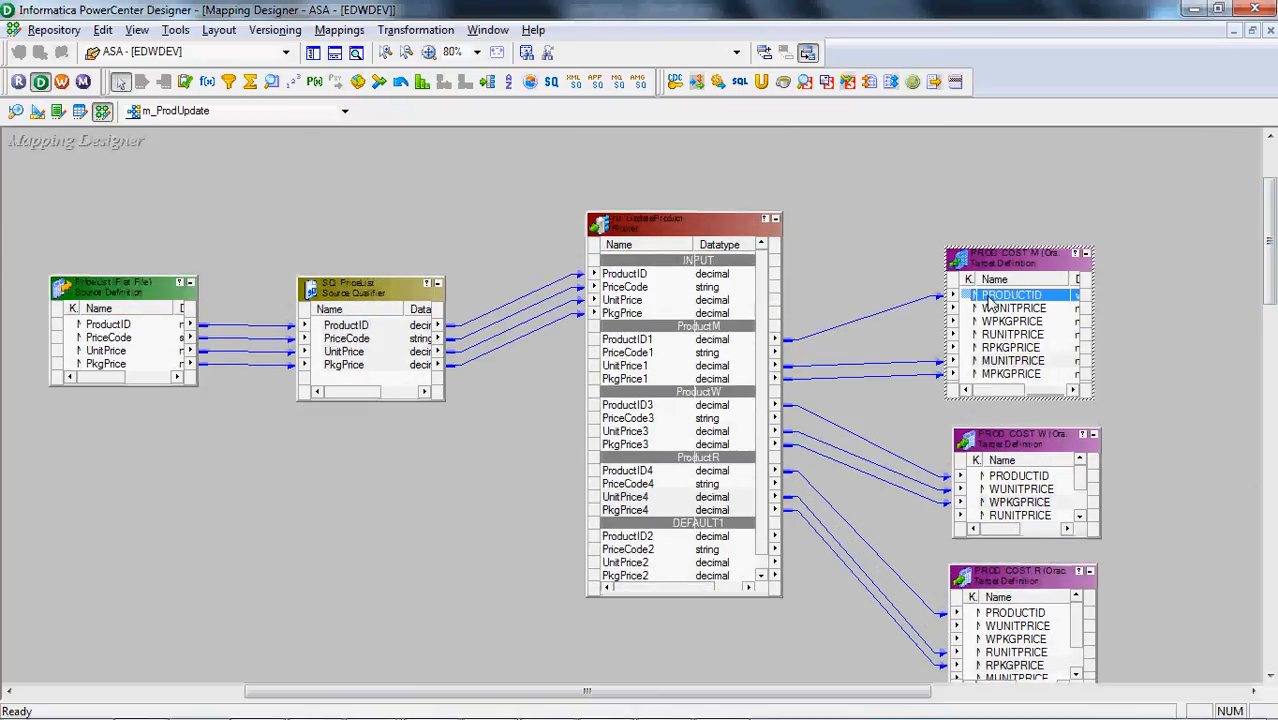
pyautogui.click(383, 223)
# In the Target Designer, set PROD_COST's PRODUCTID key type to PRIMARY KEY, save, and return to the m_ProdUpdate mapping
pyautogui.moveTo(207, 717)
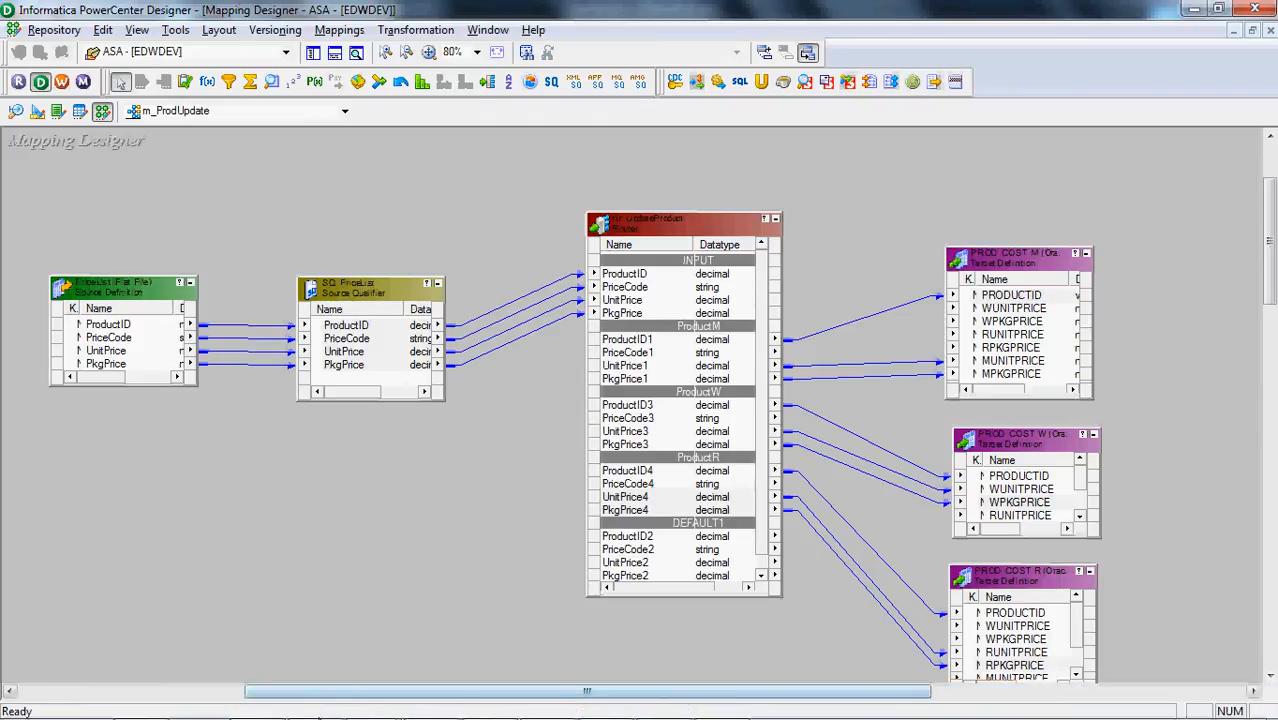
pyautogui.moveTo(318, 717)
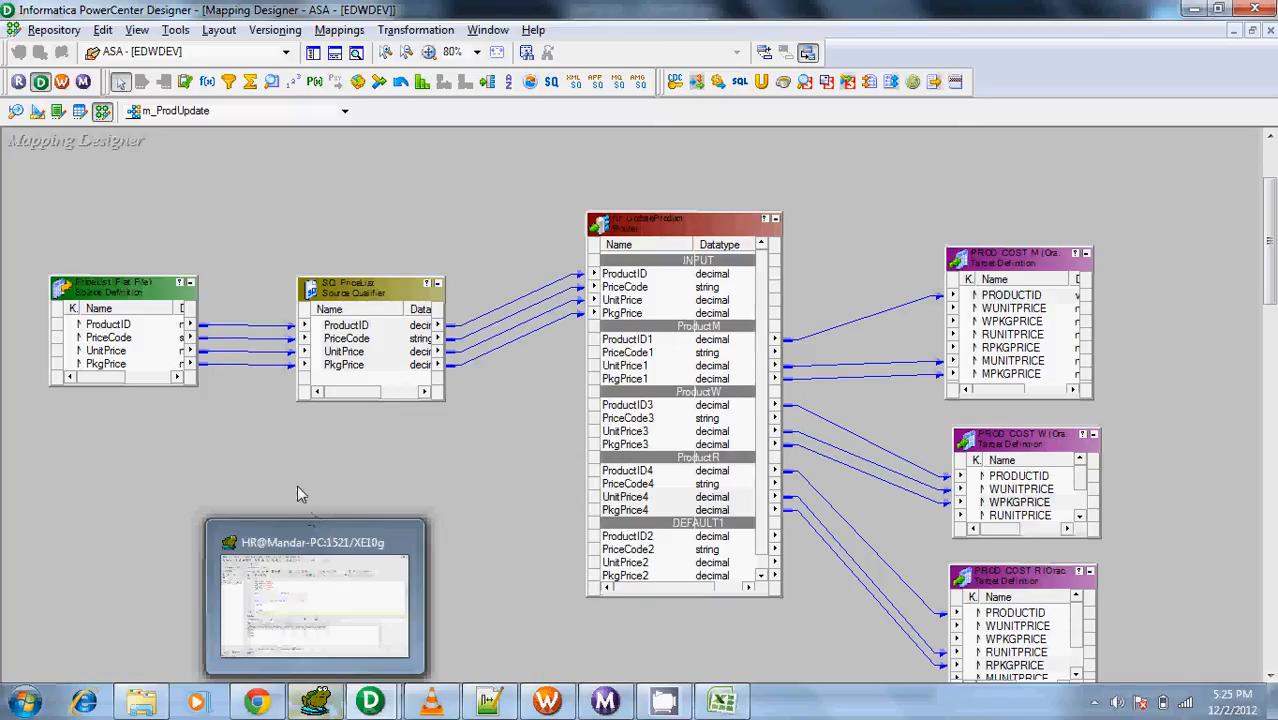
pyautogui.click(37, 112)
pyautogui.moveTo(135, 160); pyautogui.dragTo(425, 207)
pyautogui.doubleClick(424, 230)
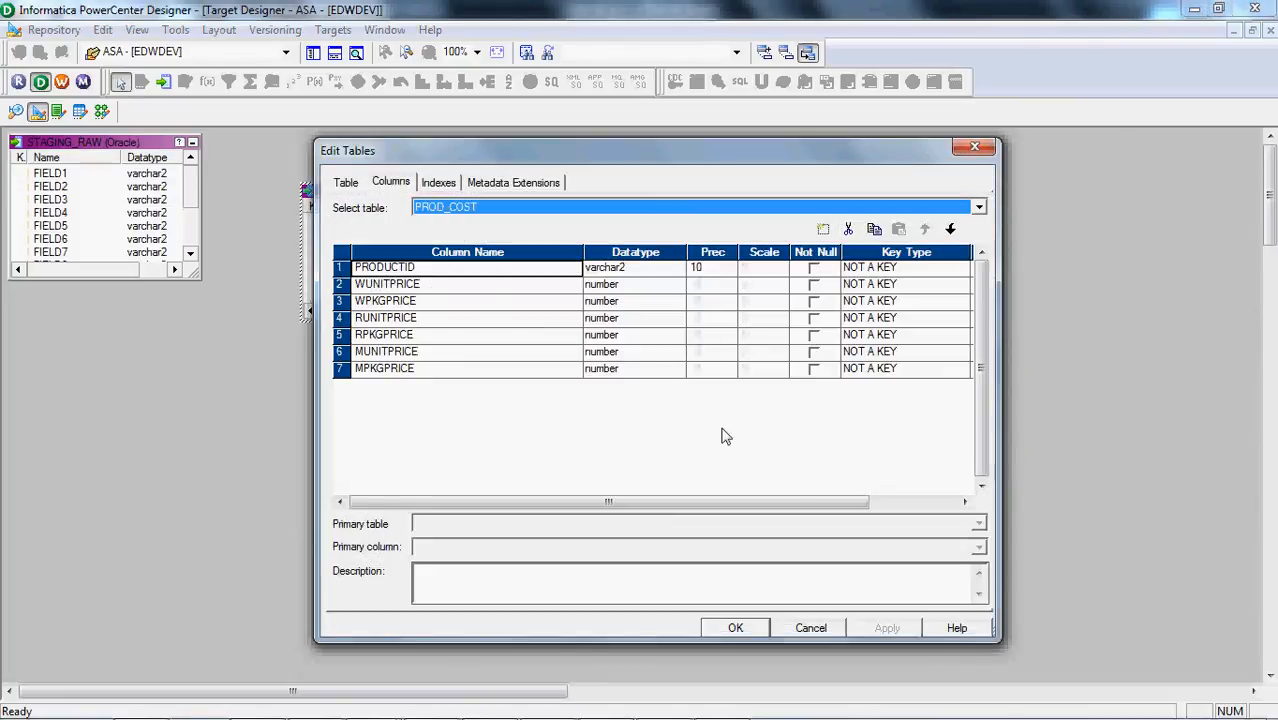
pyautogui.click(960, 272)
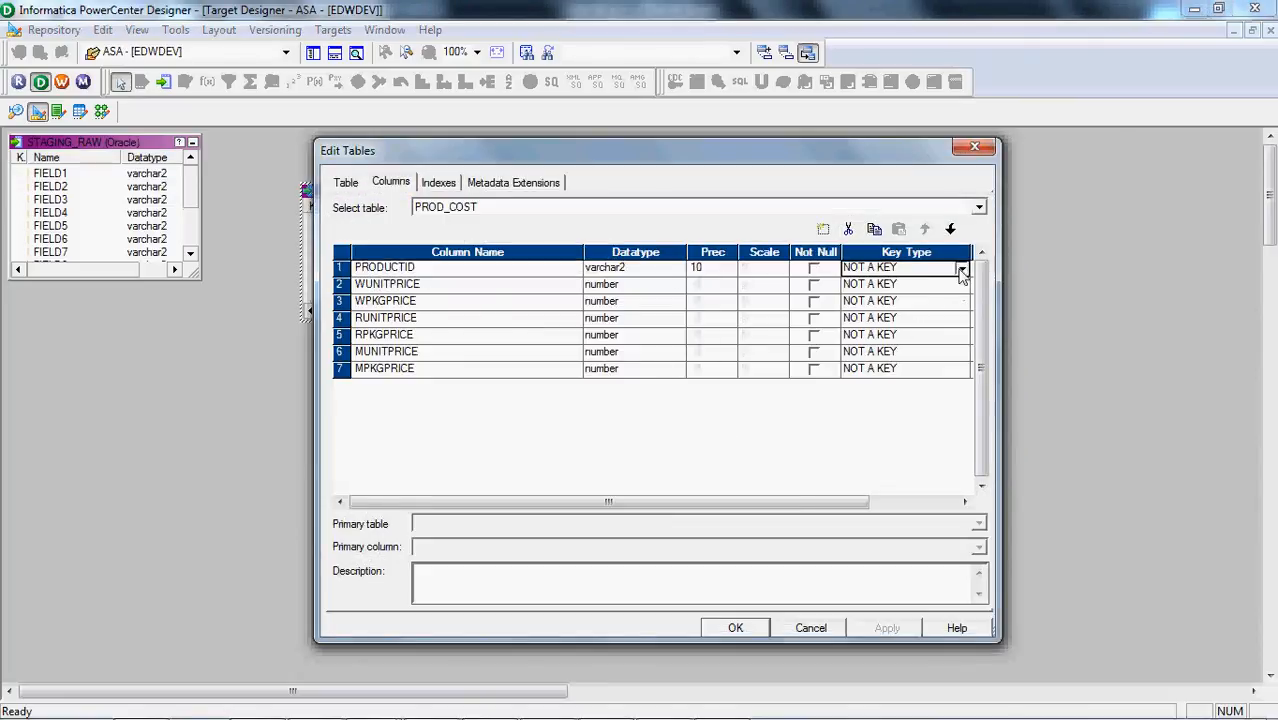
pyautogui.click(960, 270)
pyautogui.click(932, 299)
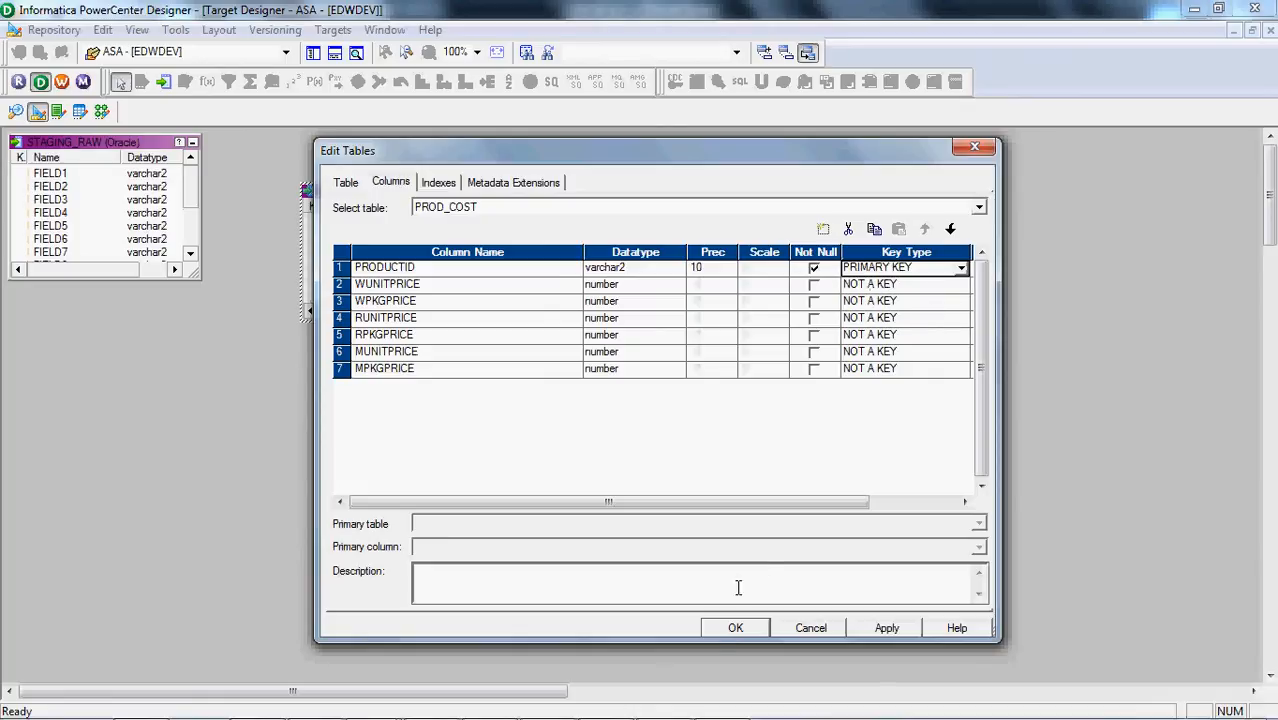
pyautogui.click(725, 628)
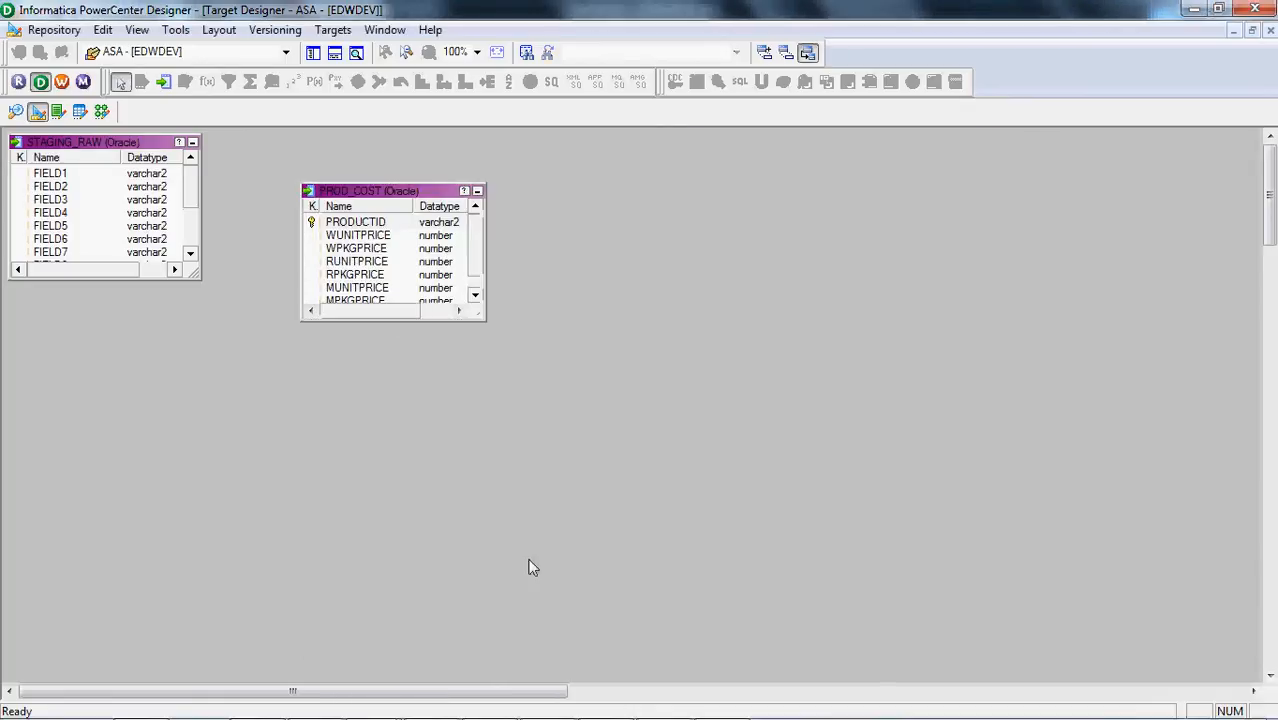
pyautogui.hotkey('ctrl', 's')
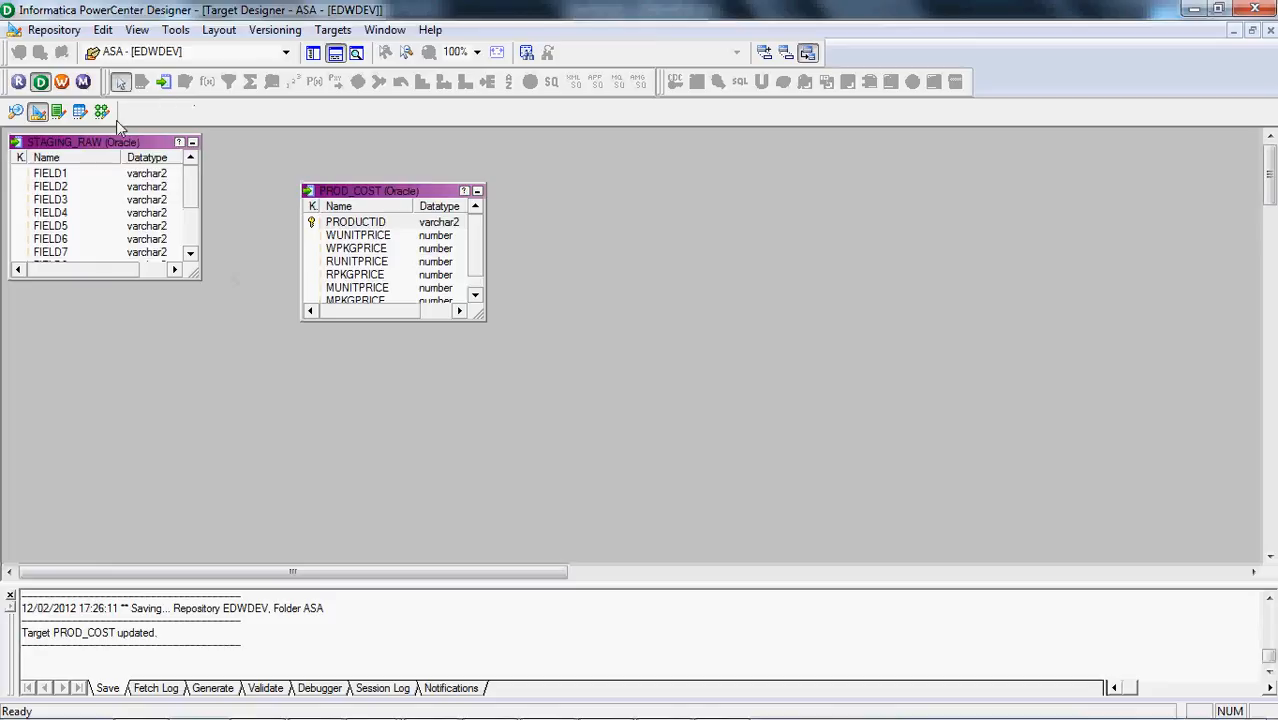
pyautogui.click(101, 112)
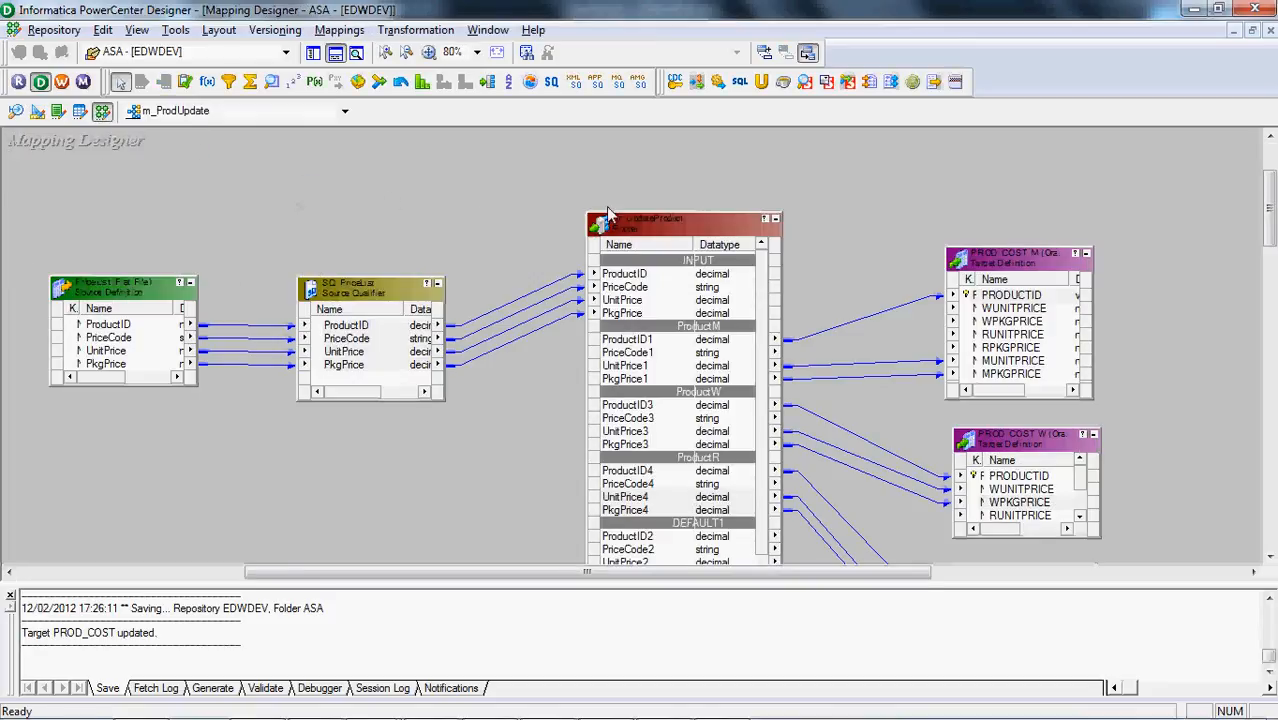
pyautogui.moveTo(1272, 188)
pyautogui.mouseDown()
pyautogui.moveTo(1272, 249)
pyautogui.moveTo(1272, 190)
pyautogui.mouseUp()
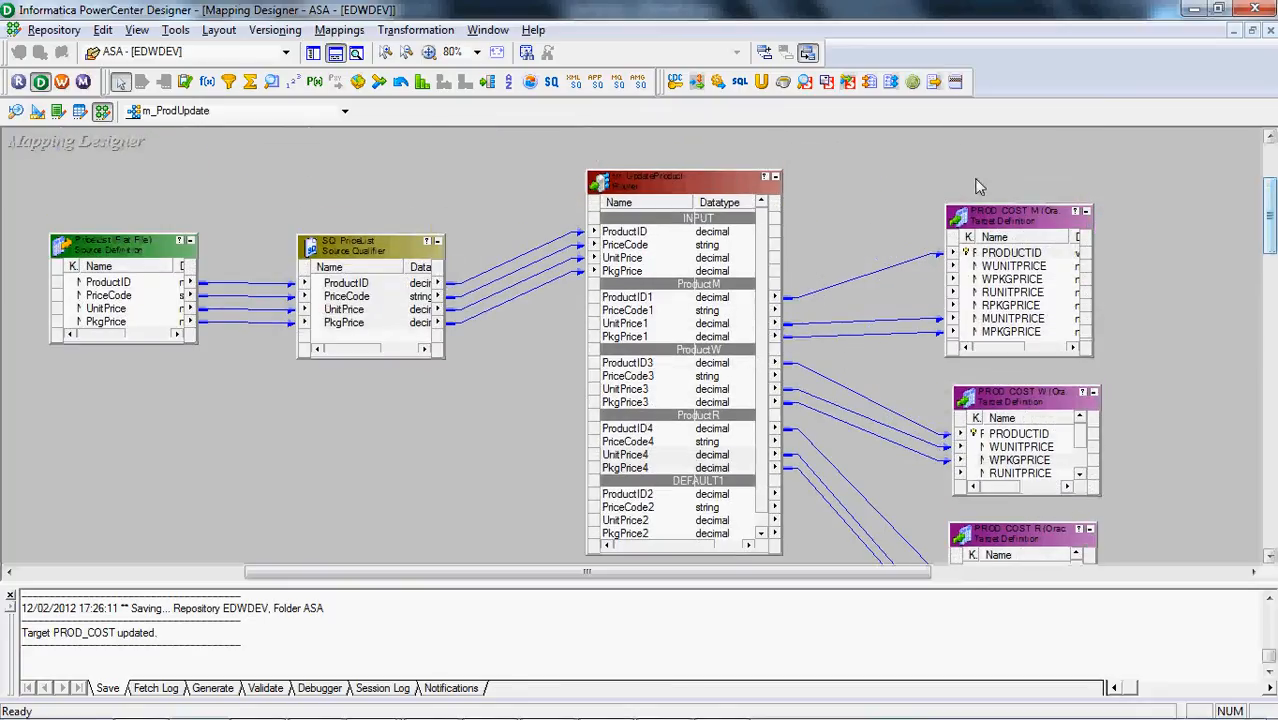
# Switch to PowerCenter Workflow Manager and create a workflow named wf_ProdUpdate
pyautogui.moveTo(346, 715)
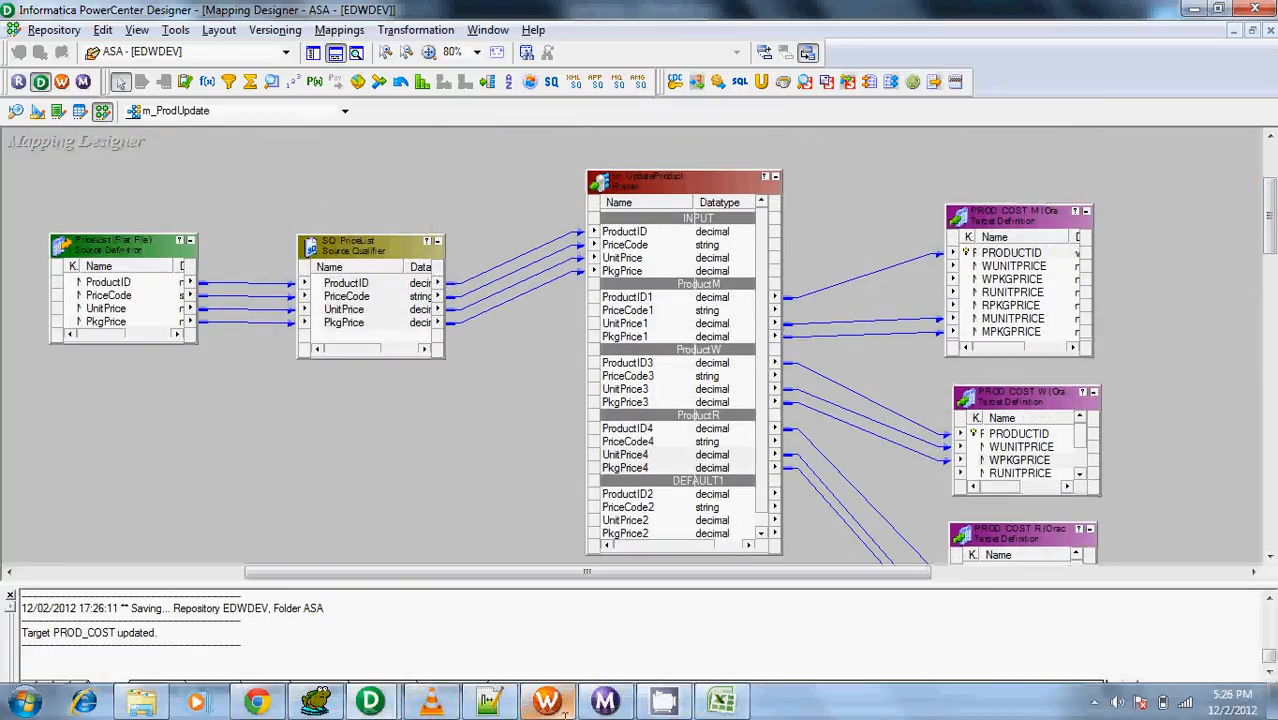
pyautogui.click(549, 703)
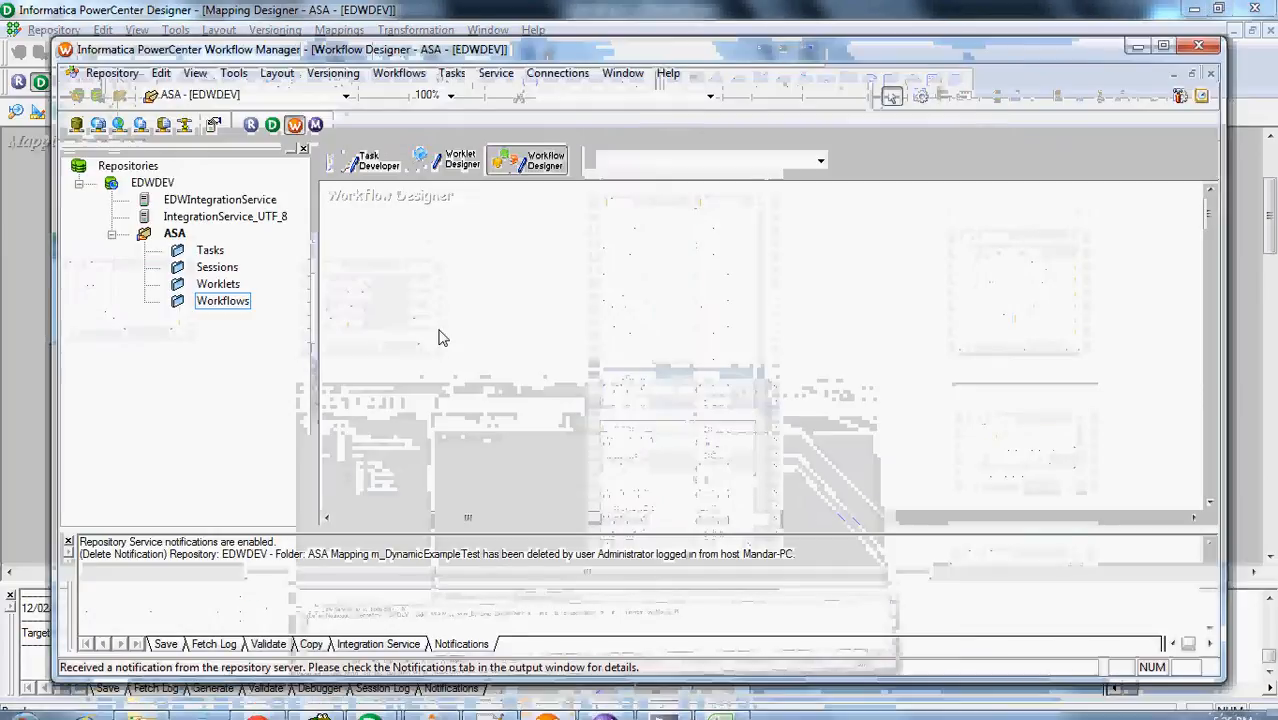
pyautogui.click(399, 73)
pyautogui.click(396, 89)
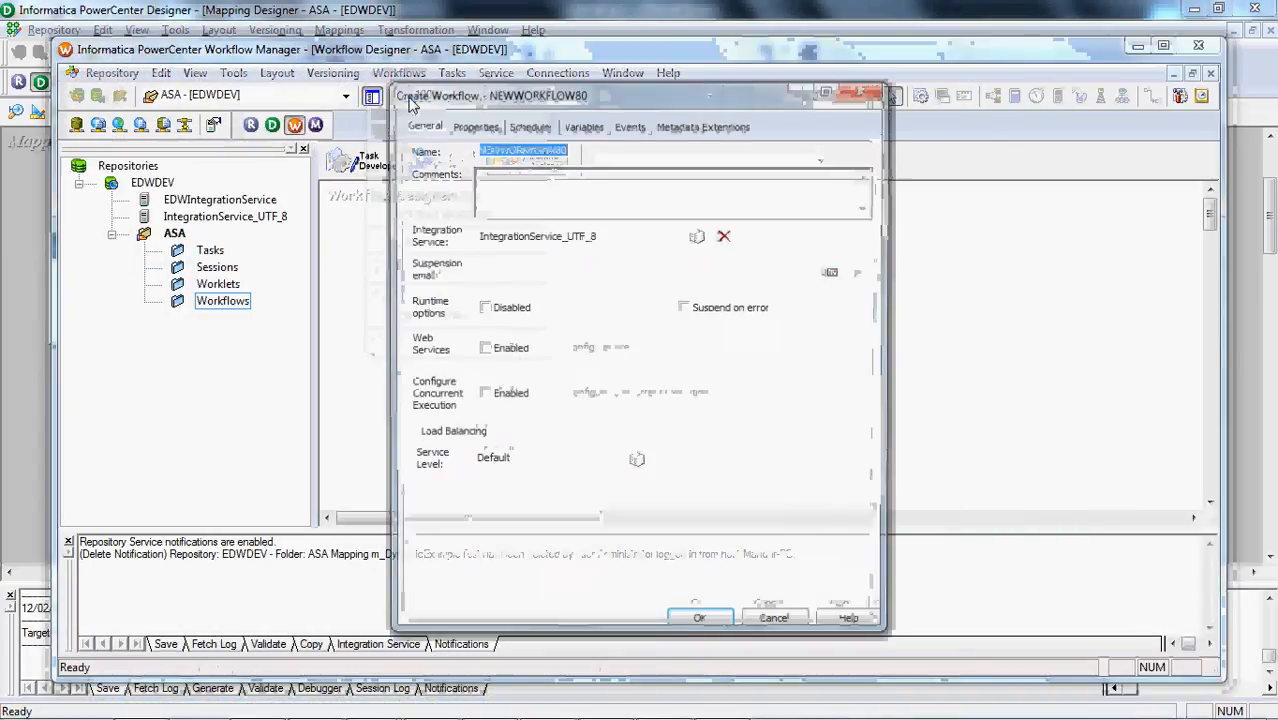
pyautogui.write('wf_')
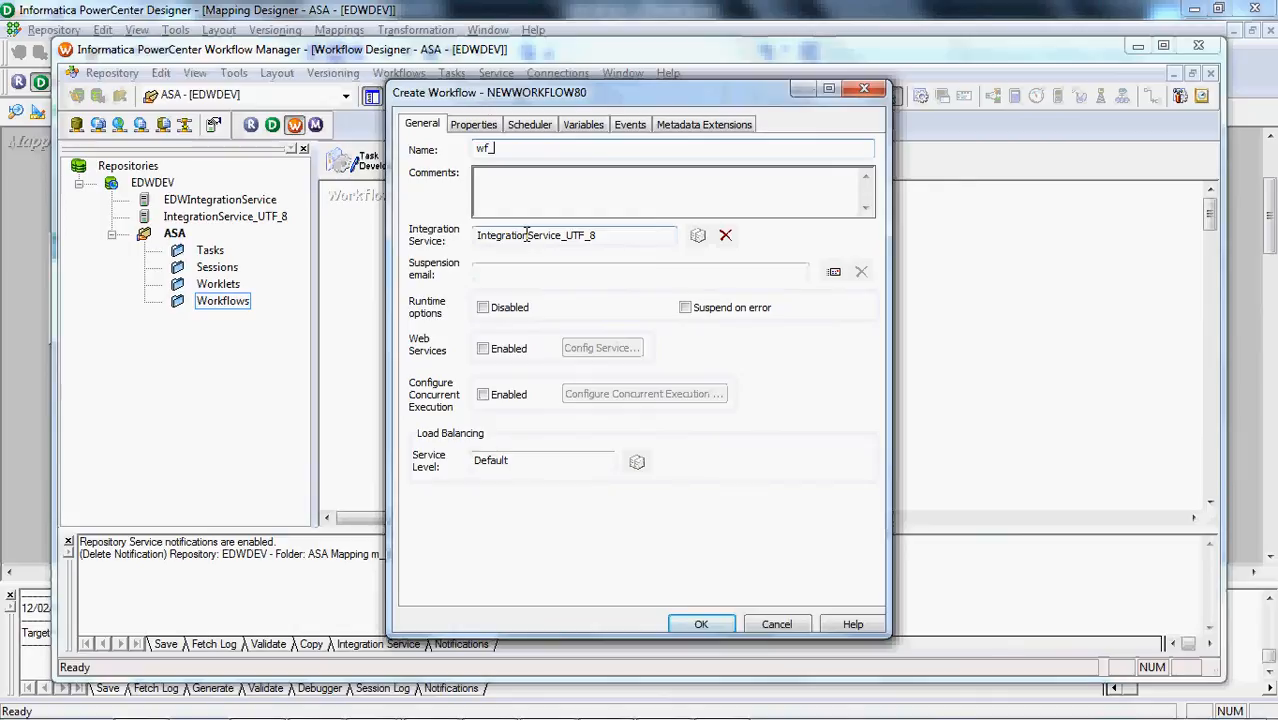
pyautogui.write('ProdUpdate')
pyautogui.press('Return')
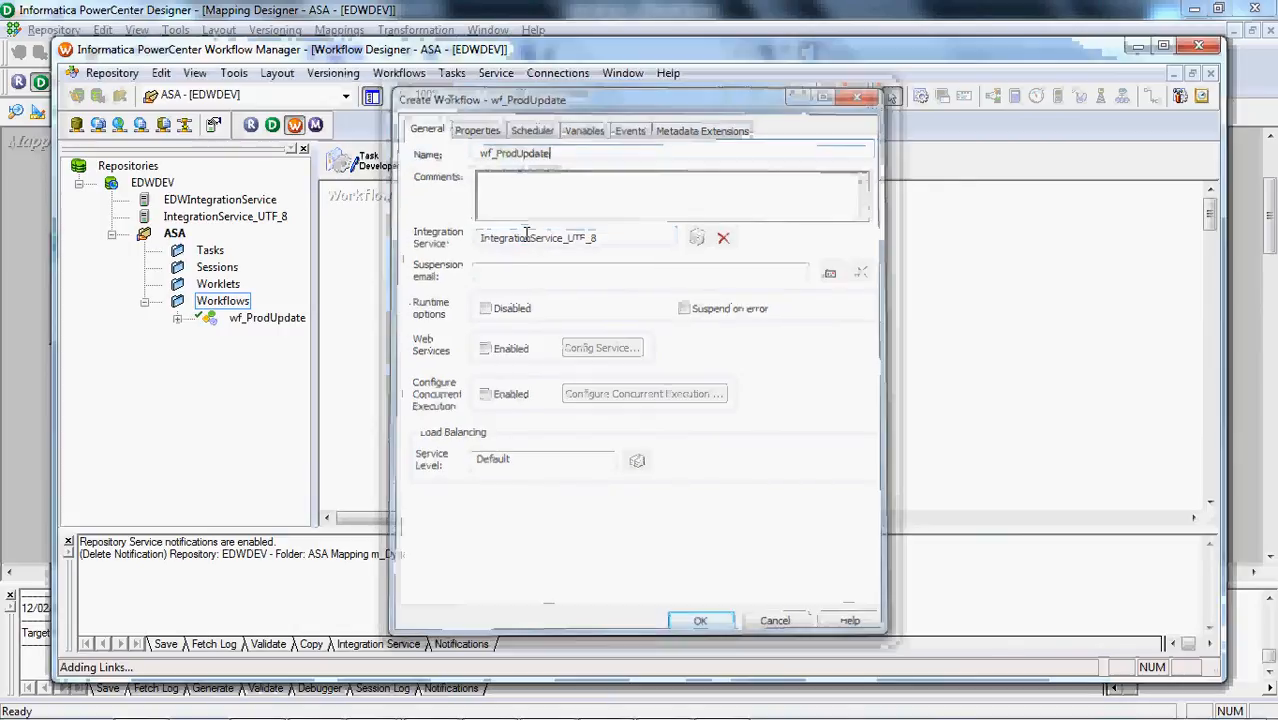
# Create a session task named s_ProdUpdate in the workflow and associate it with the m_ProdUpdate mapping
pyautogui.click(452, 73)
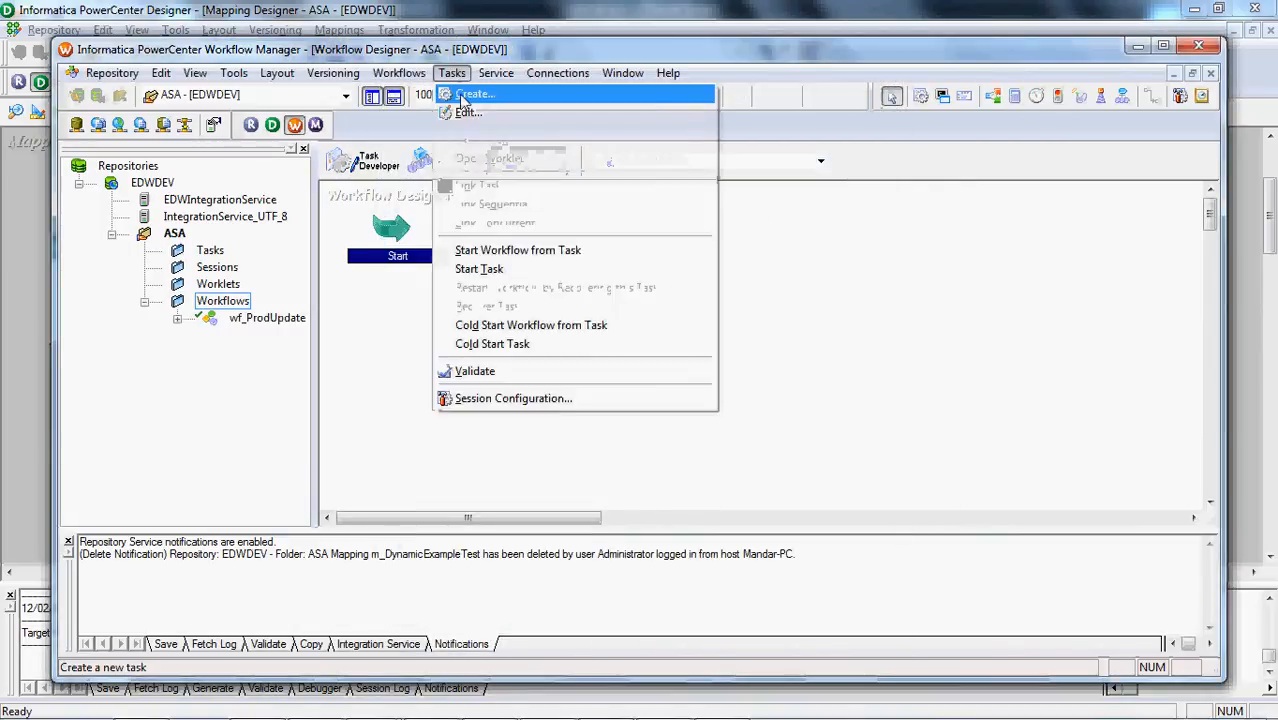
pyautogui.click(466, 92)
pyautogui.write('s_Prod')
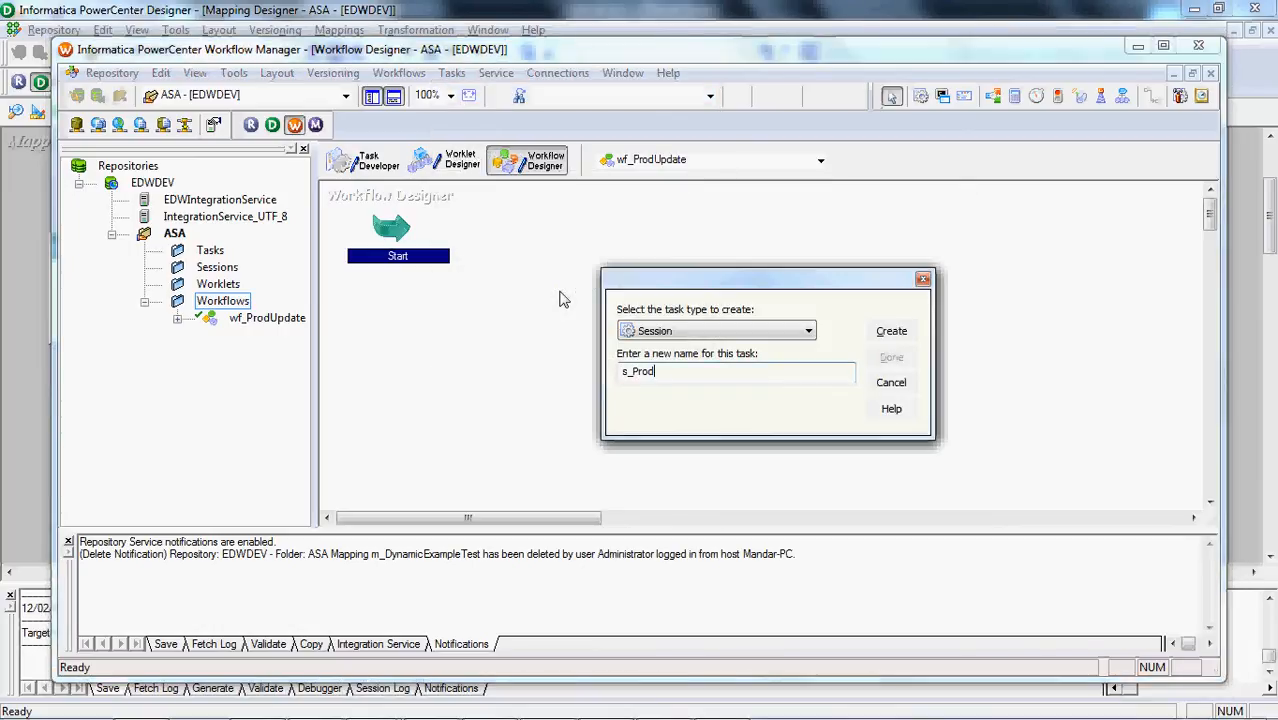
pyautogui.write('te')
pyautogui.press('Return')
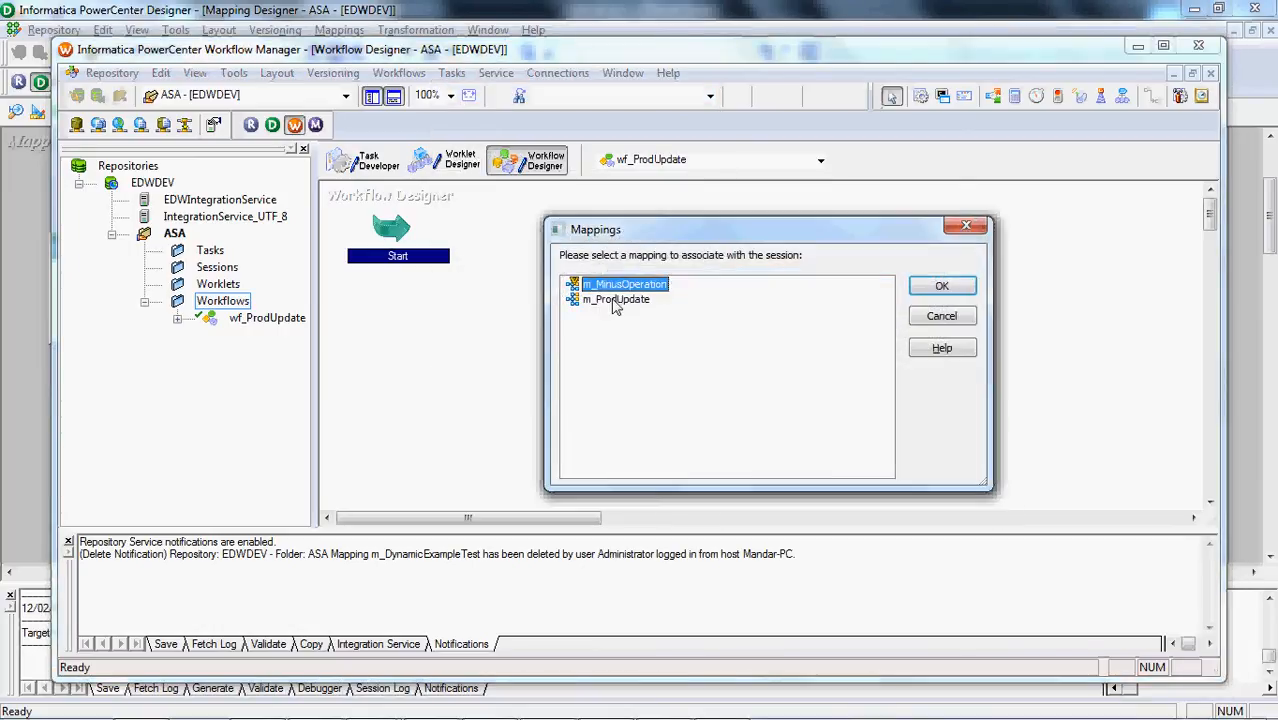
pyautogui.click(614, 301)
pyautogui.doubleClick(614, 302)
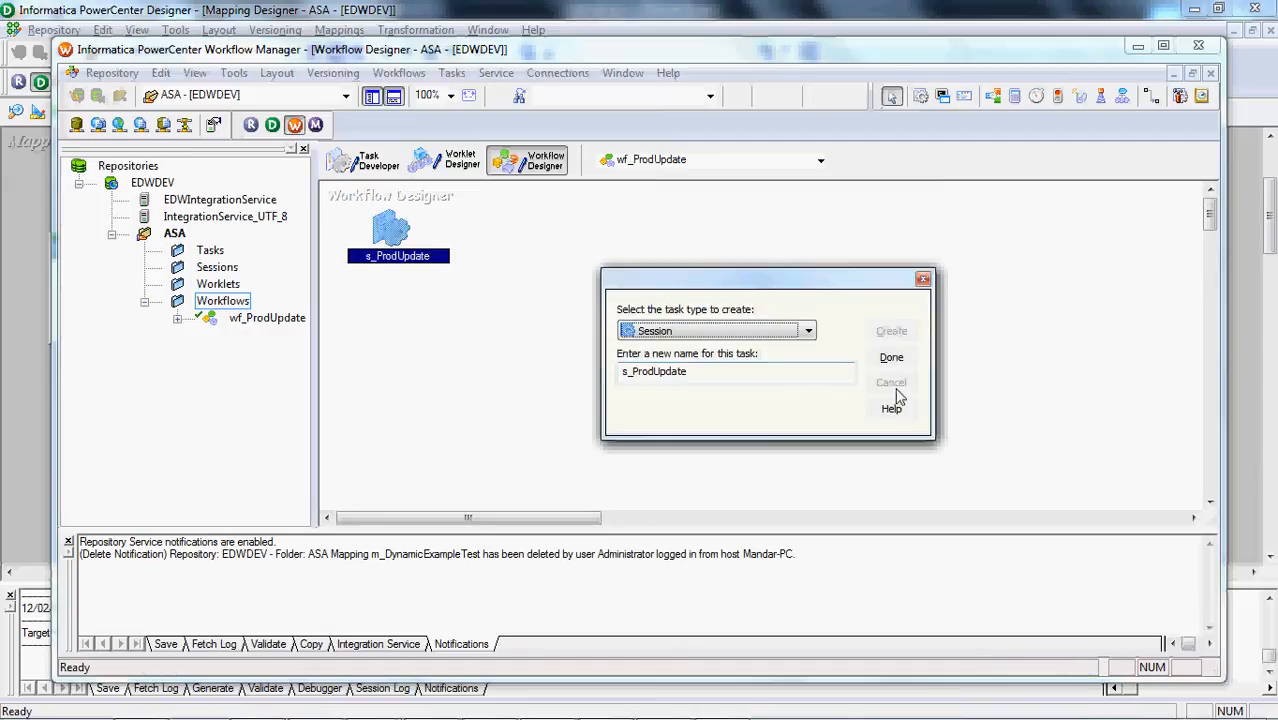
pyautogui.click(891, 361)
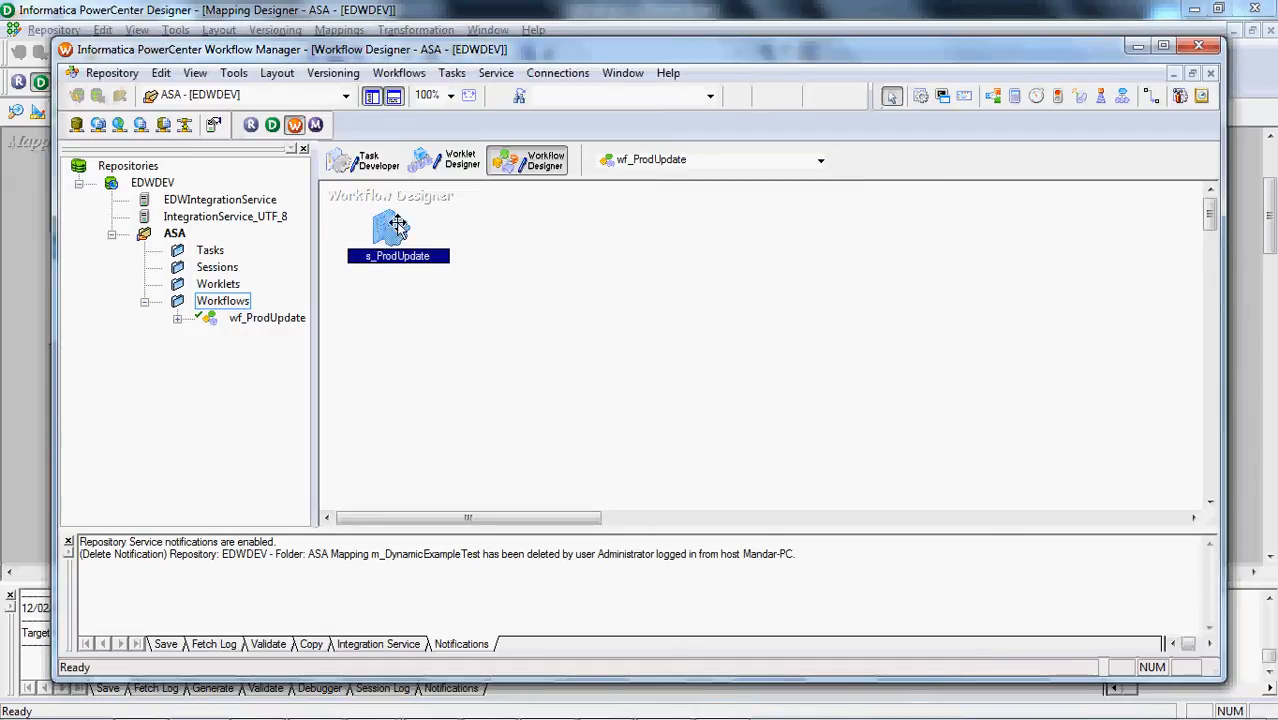
# Move the s_ProdUpdate session away from the Start task and link Start to it
pyautogui.moveTo(397, 226); pyautogui.dragTo(560, 246)
pyautogui.click(394, 230)
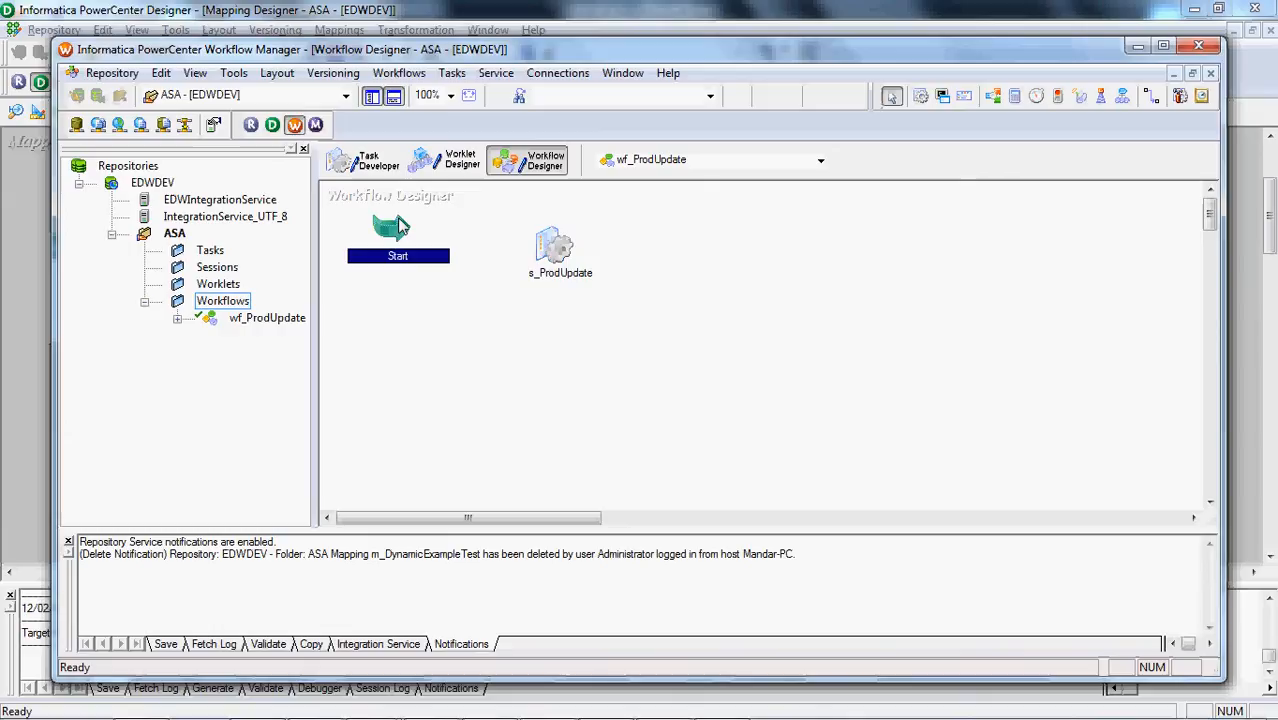
pyautogui.click(451, 73)
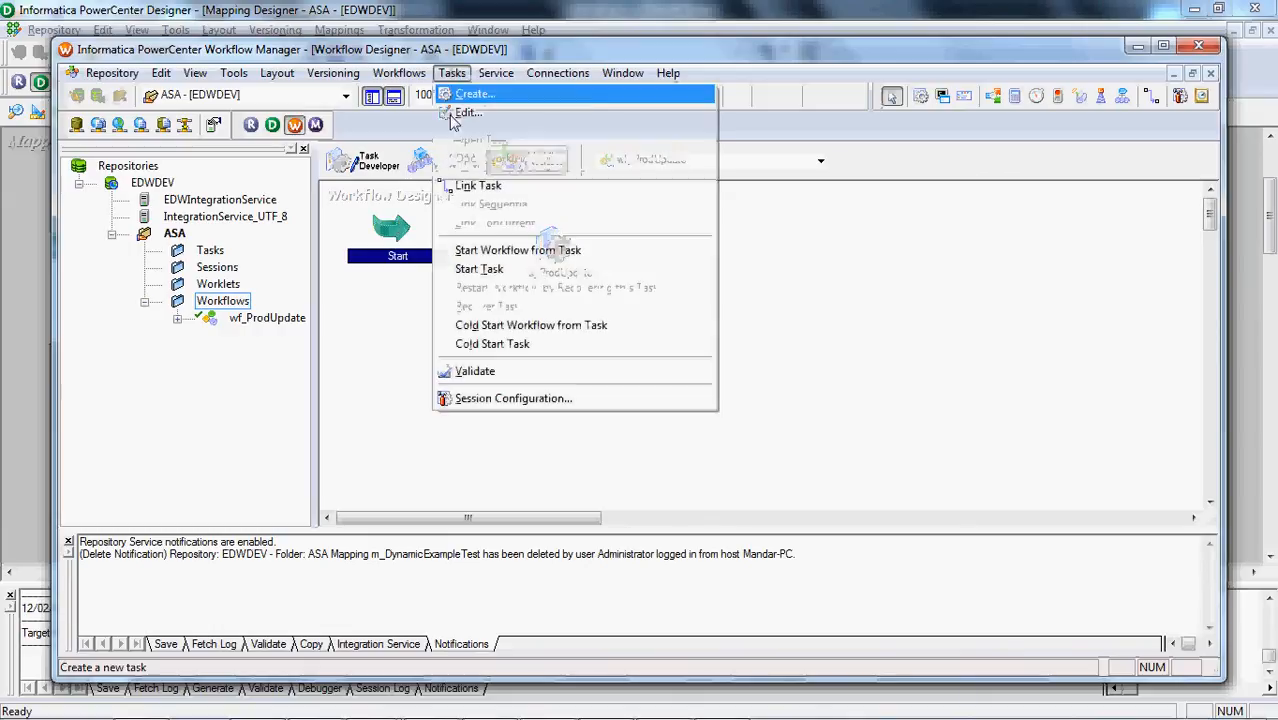
pyautogui.click(466, 188)
pyautogui.moveTo(400, 240); pyautogui.dragTo(536, 264)
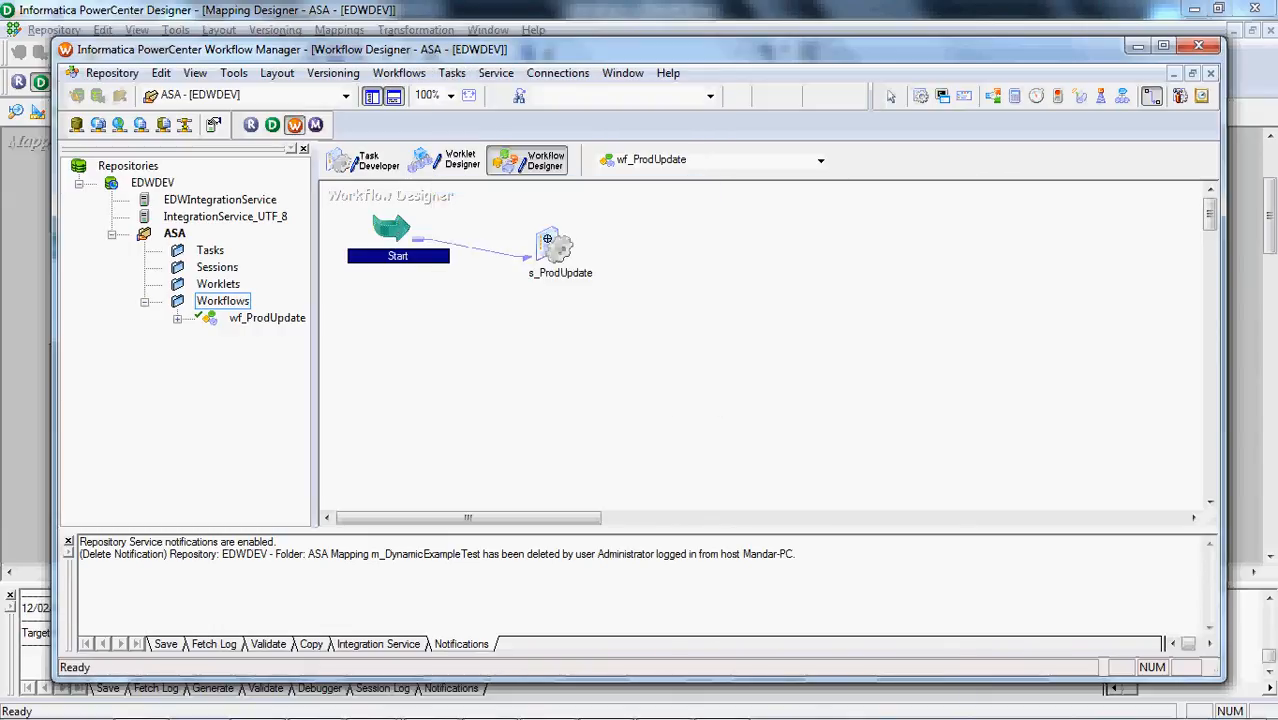
# Open the s_ProdUpdate session's SQ_PriceList source settings and copy the InfraWork folder path from Windows Explorer
pyautogui.doubleClick(547, 240)
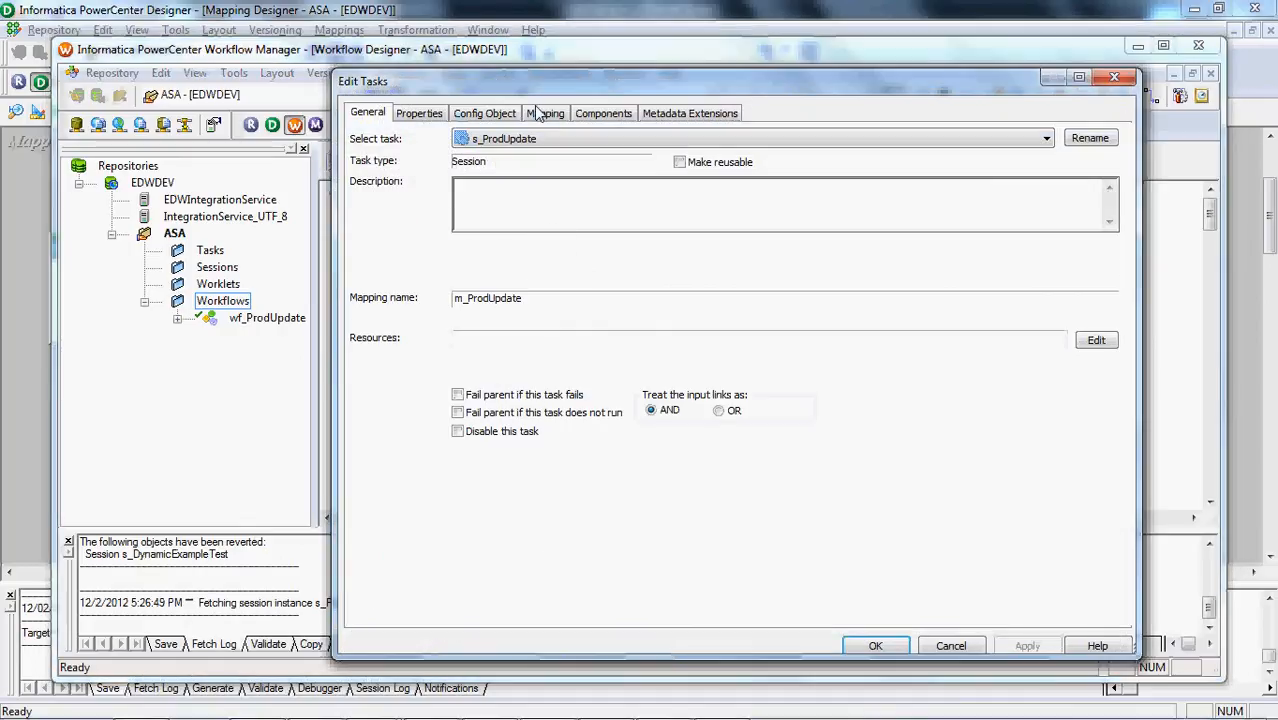
pyautogui.click(546, 113)
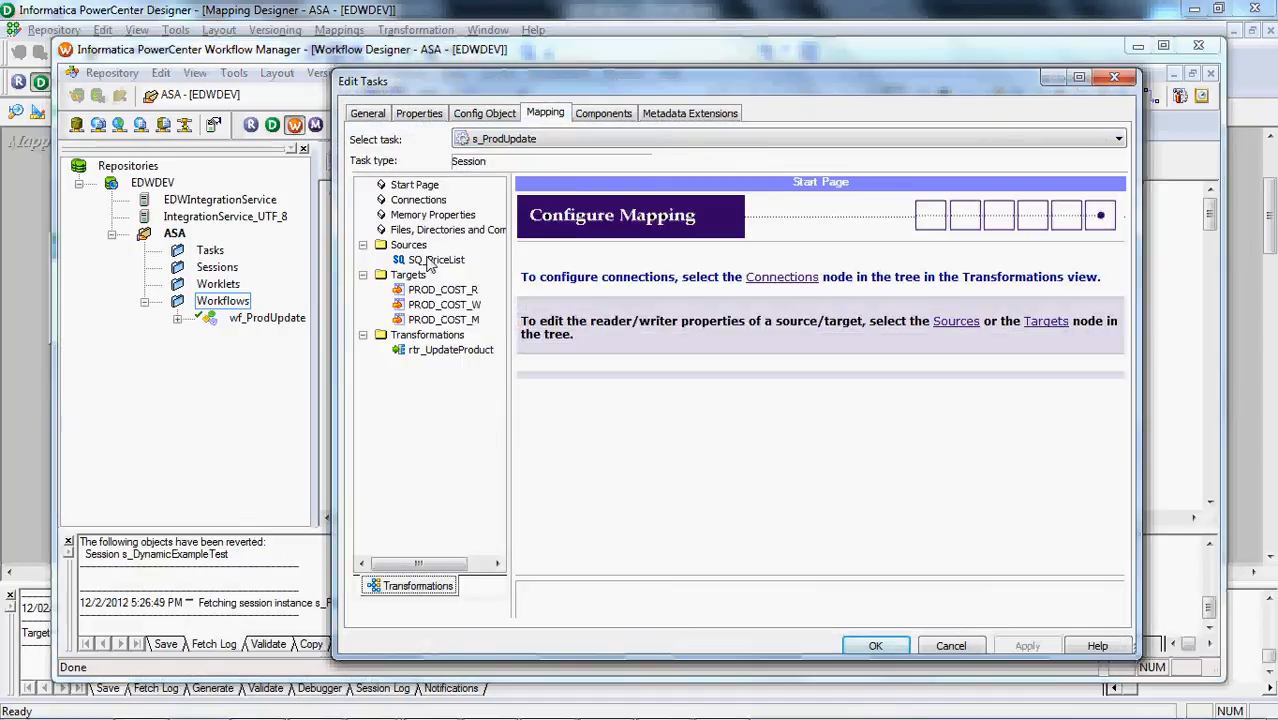
pyautogui.click(432, 260)
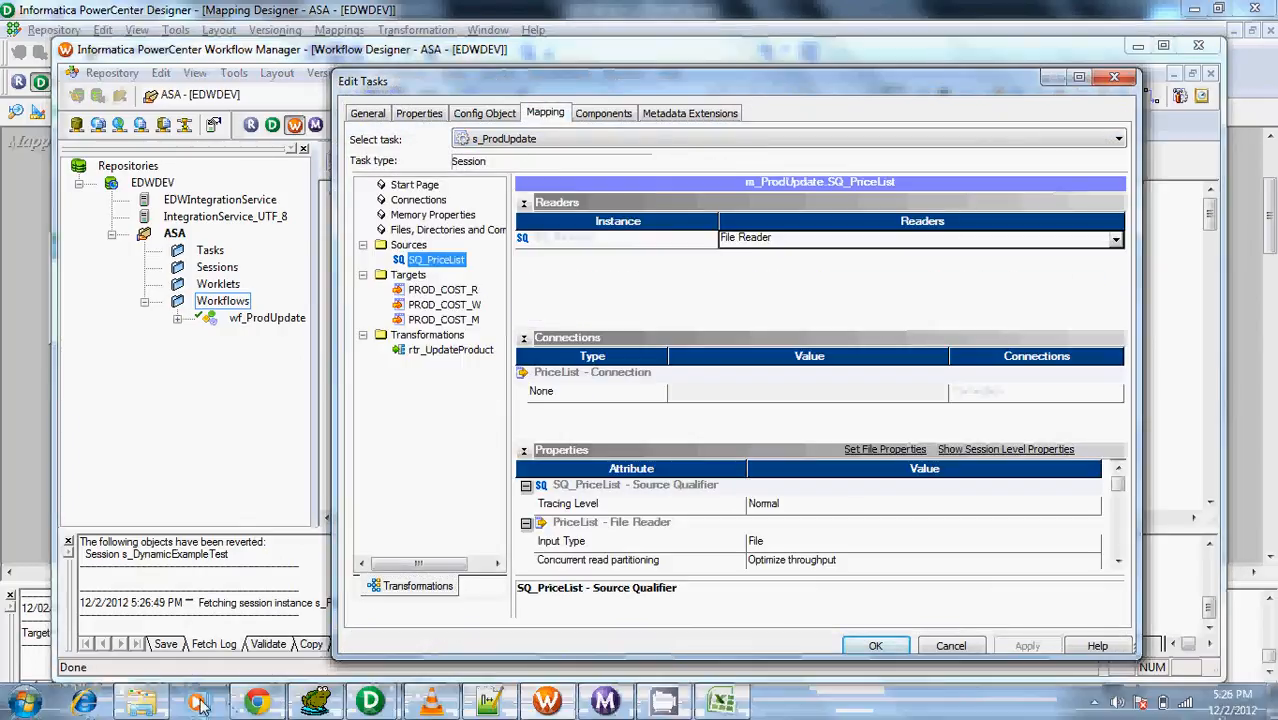
pyautogui.click(141, 703)
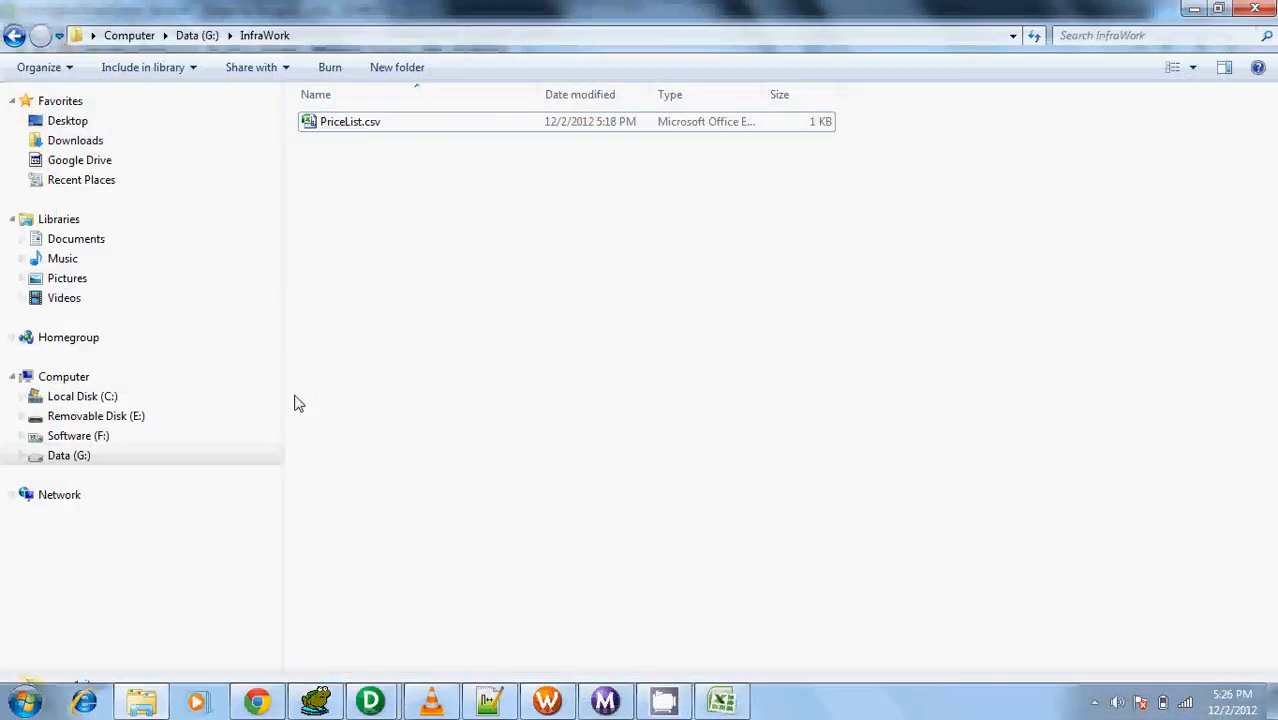
pyautogui.click(445, 42)
pyautogui.hotkey('ctrl', 'c')
pyautogui.hotkey('alt', 'Tab')
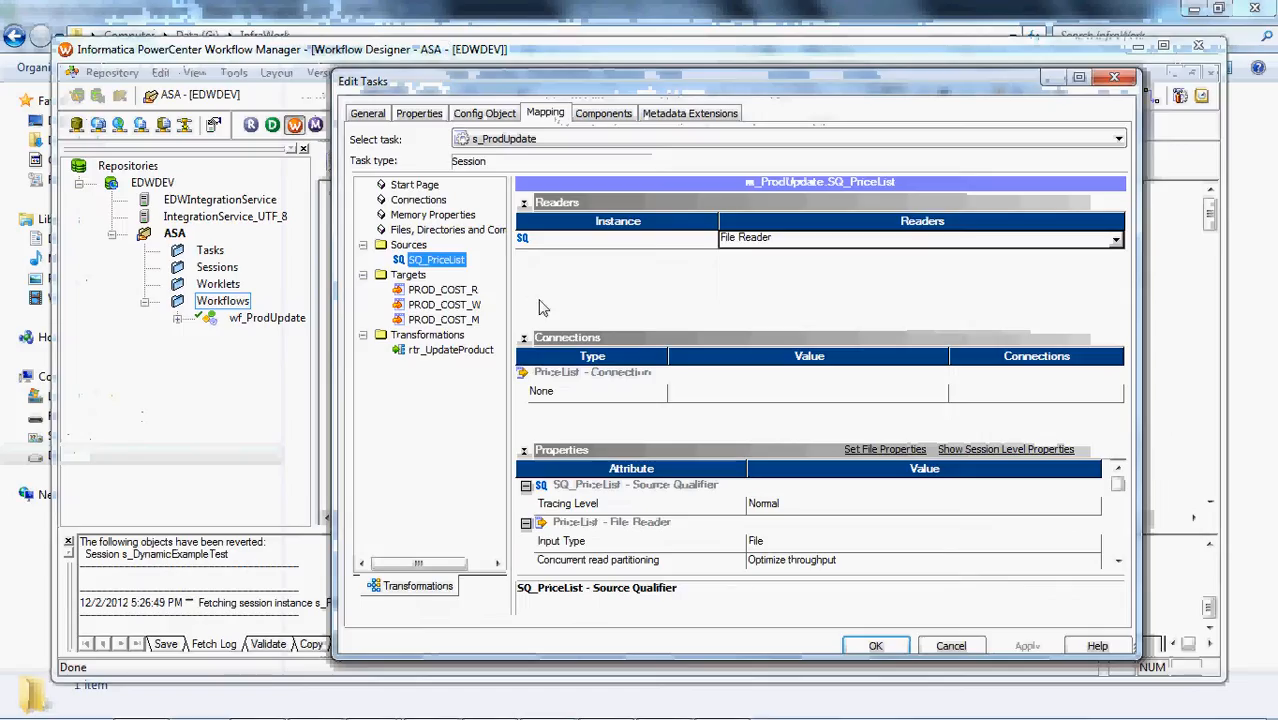
# Set the source file directory of SQ_PriceList to G:\InfraWork and apply the change
pyautogui.click(523, 202)
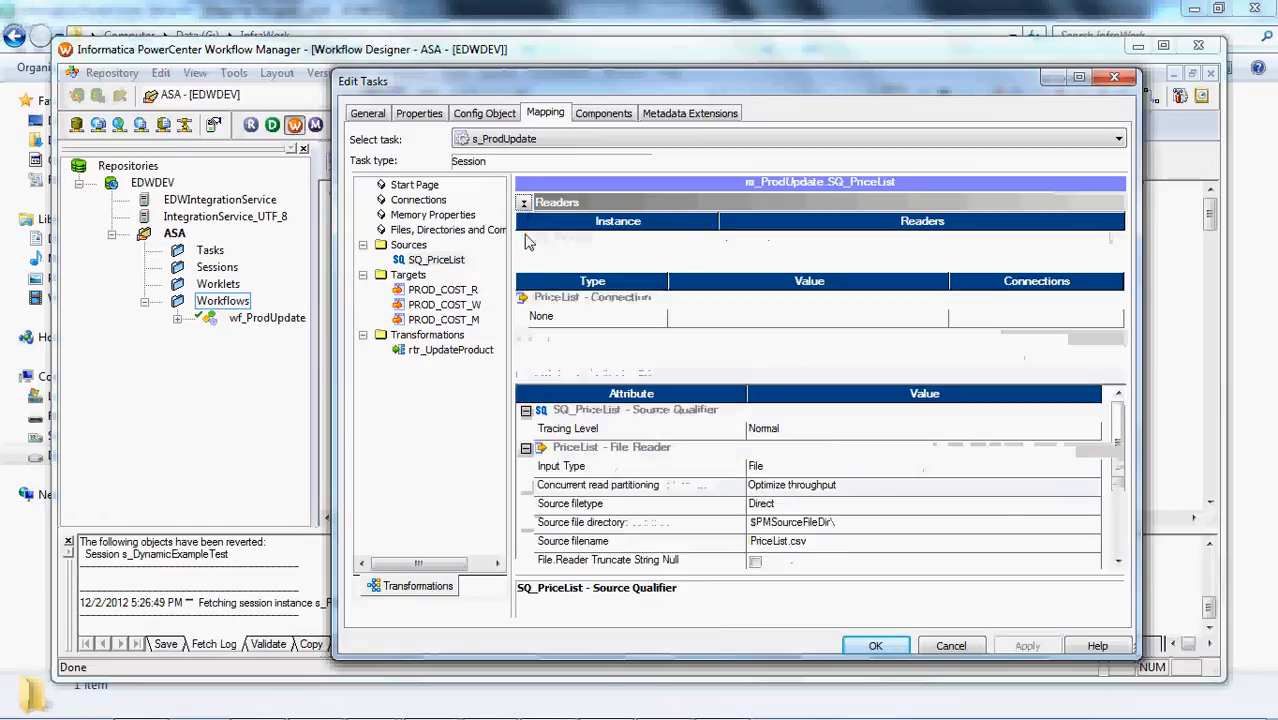
pyautogui.click(523, 221)
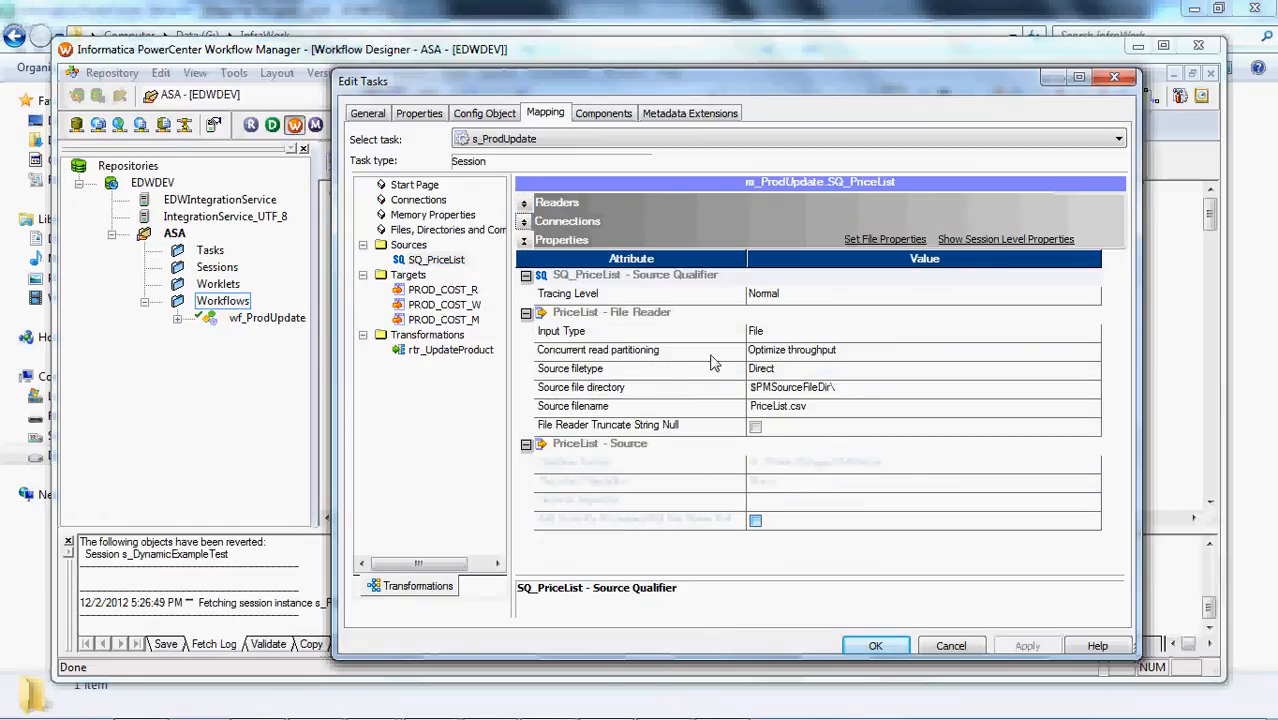
pyautogui.click(897, 393)
pyautogui.hotkey('ctrl', 'v')
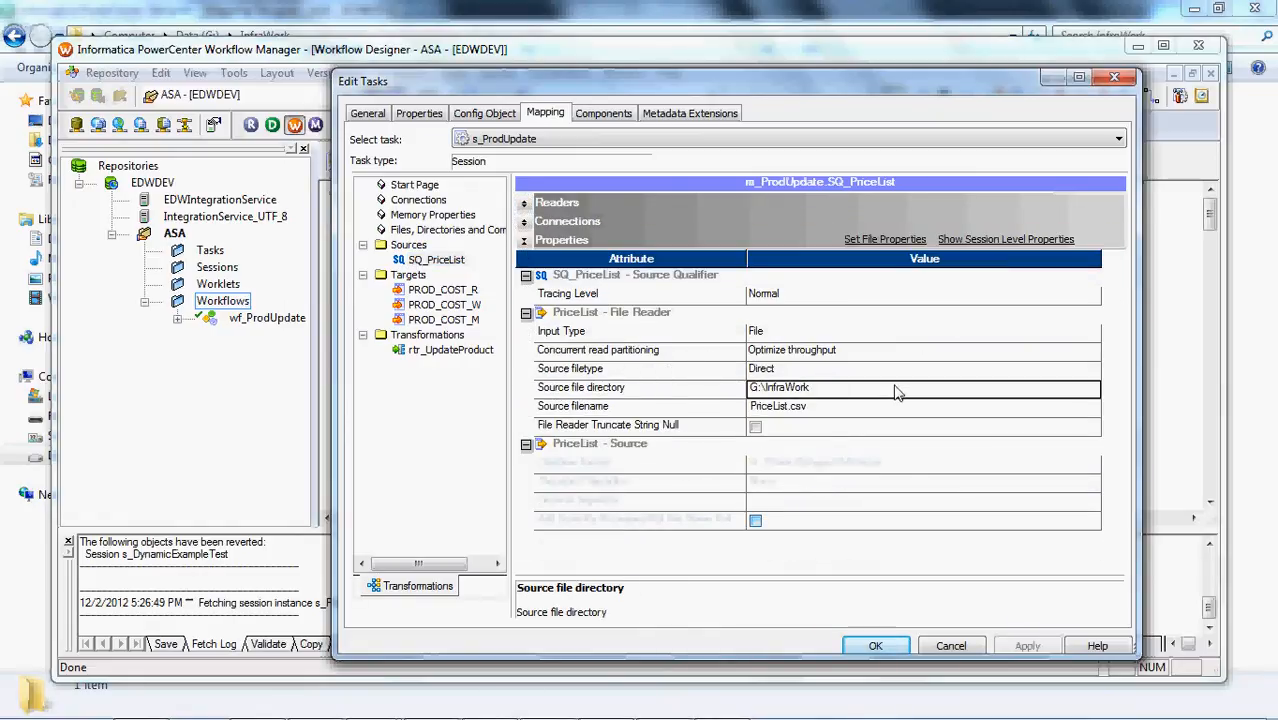
pyautogui.click(1038, 649)
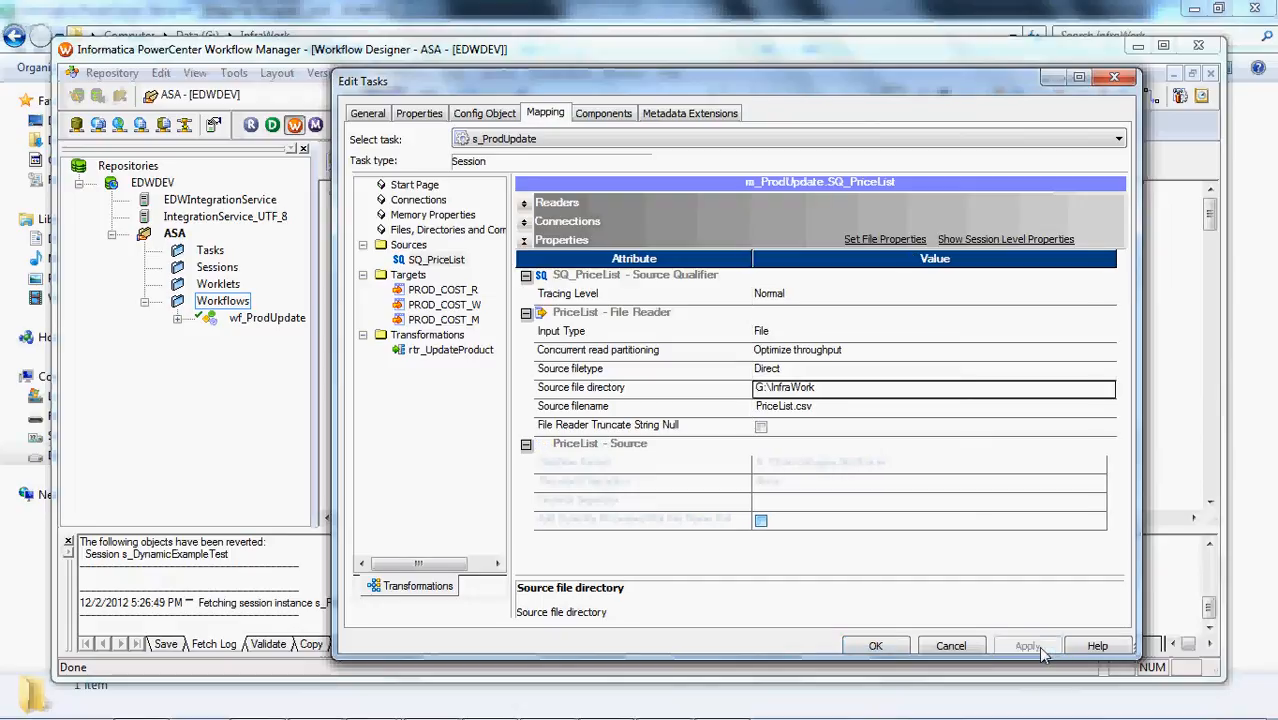
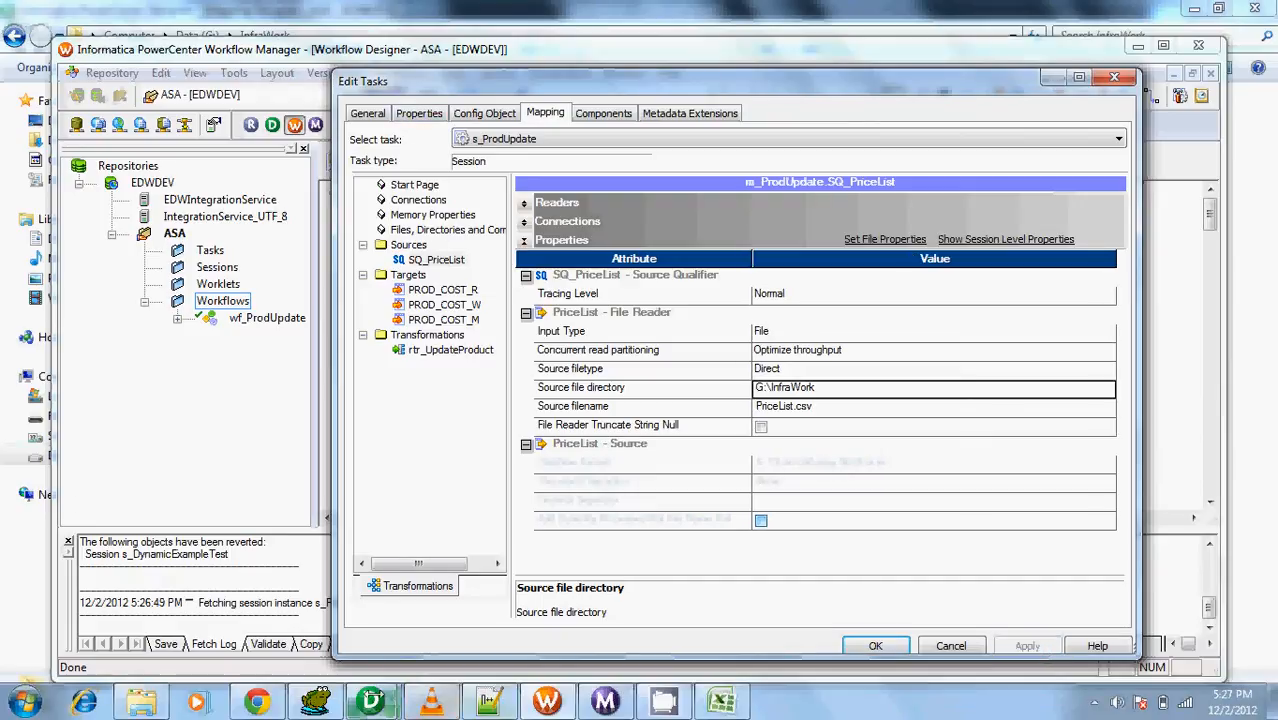
# Review the m_ProdUpdate mapping in PowerCenter Designer, and set Treat source rows as to Update for s_ProdUpdate in Workflow Manager
pyautogui.moveTo(370, 700)
pyautogui.click(446, 614)
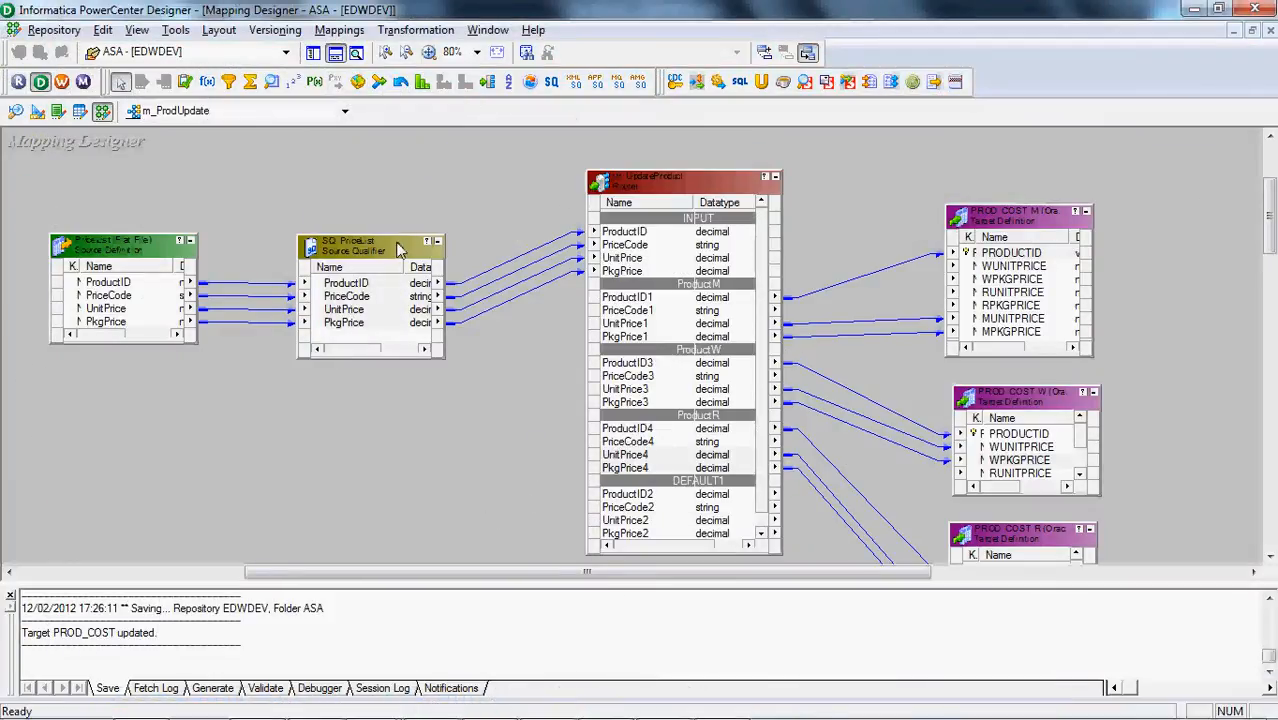
pyautogui.click(339, 55)
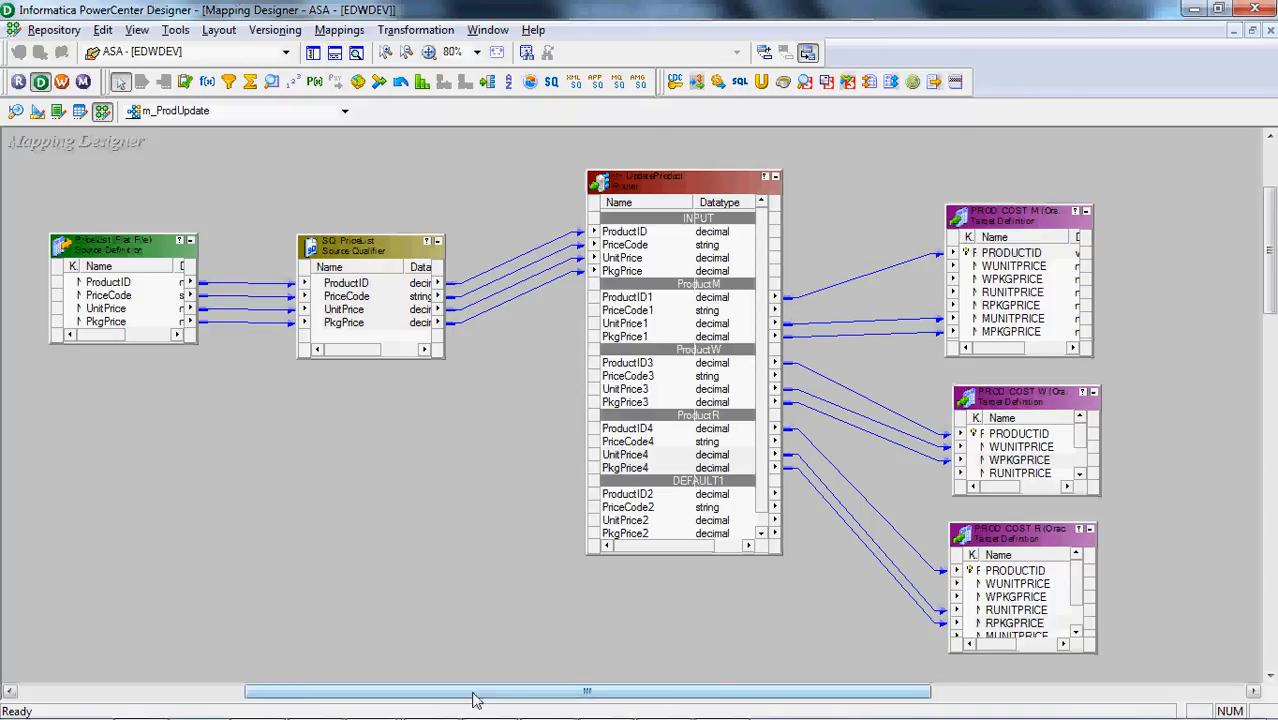
pyautogui.moveTo(480, 717)
pyautogui.click(553, 703)
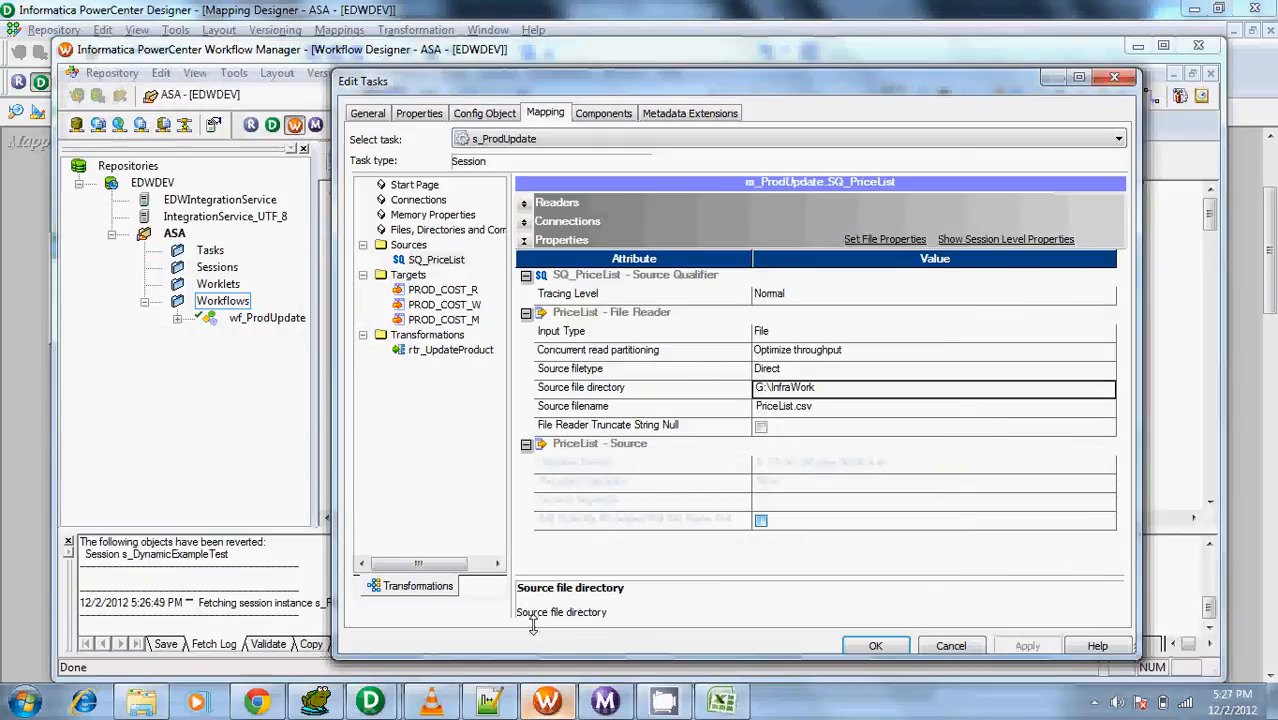
pyautogui.click(418, 113)
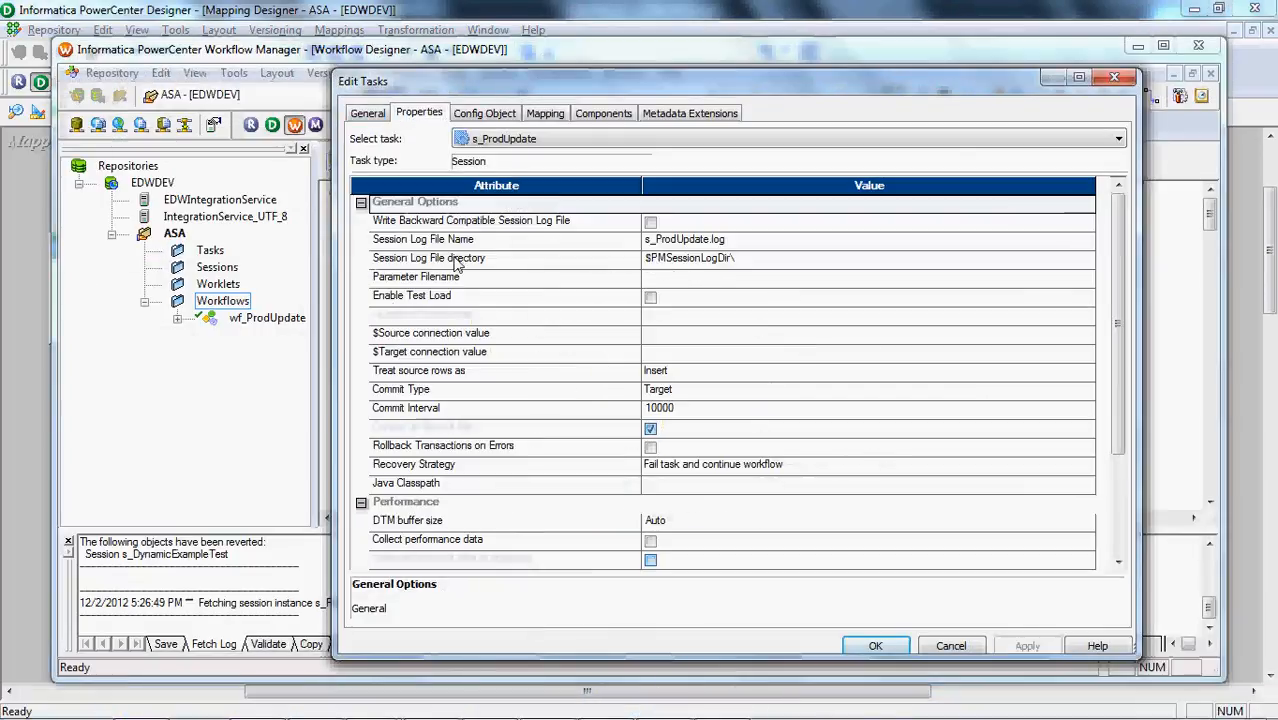
pyautogui.click(731, 375)
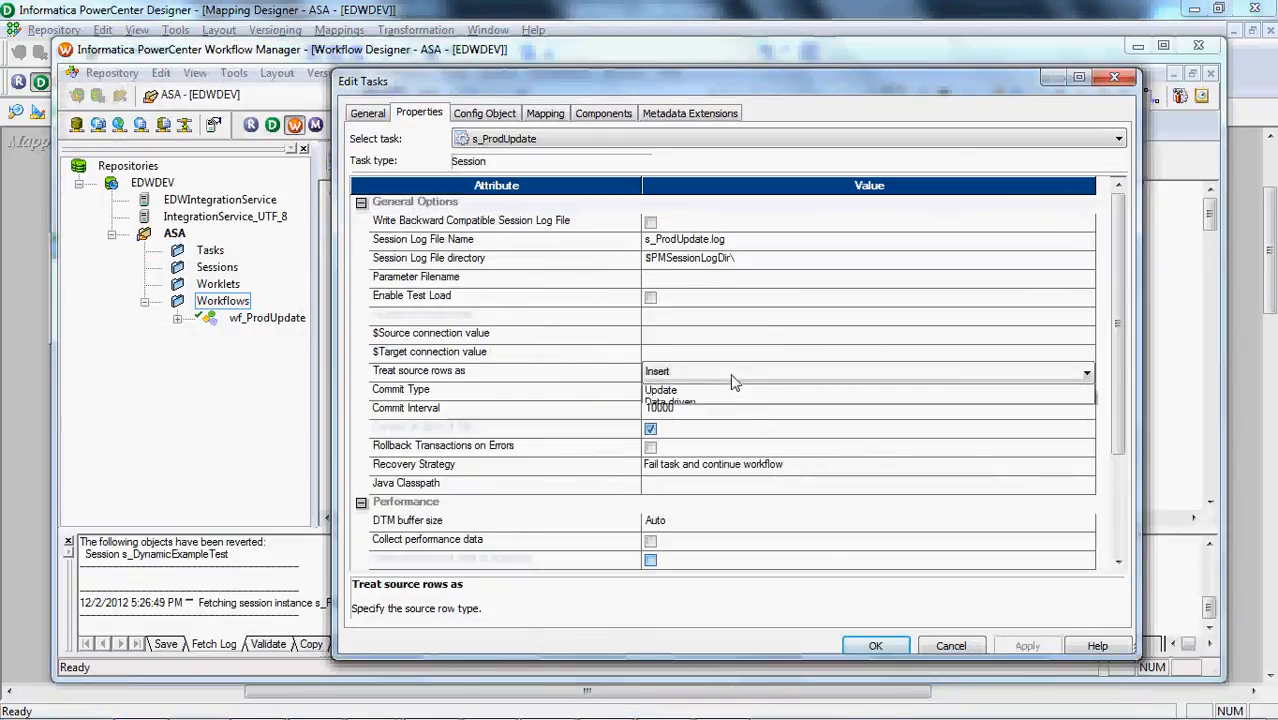
pyautogui.click(715, 418)
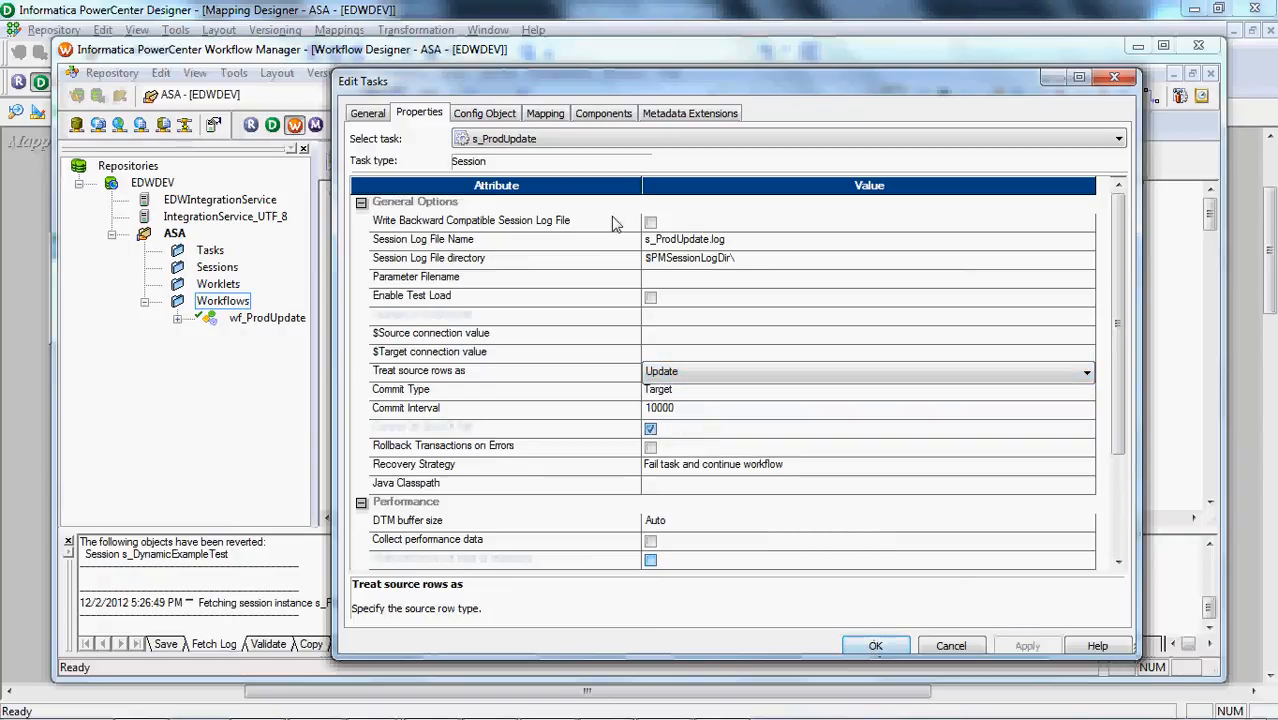
# Check the PROD_COST_R target's writer settings, confirm the s_ProdUpdate session edits and save the workflow
pyautogui.click(545, 113)
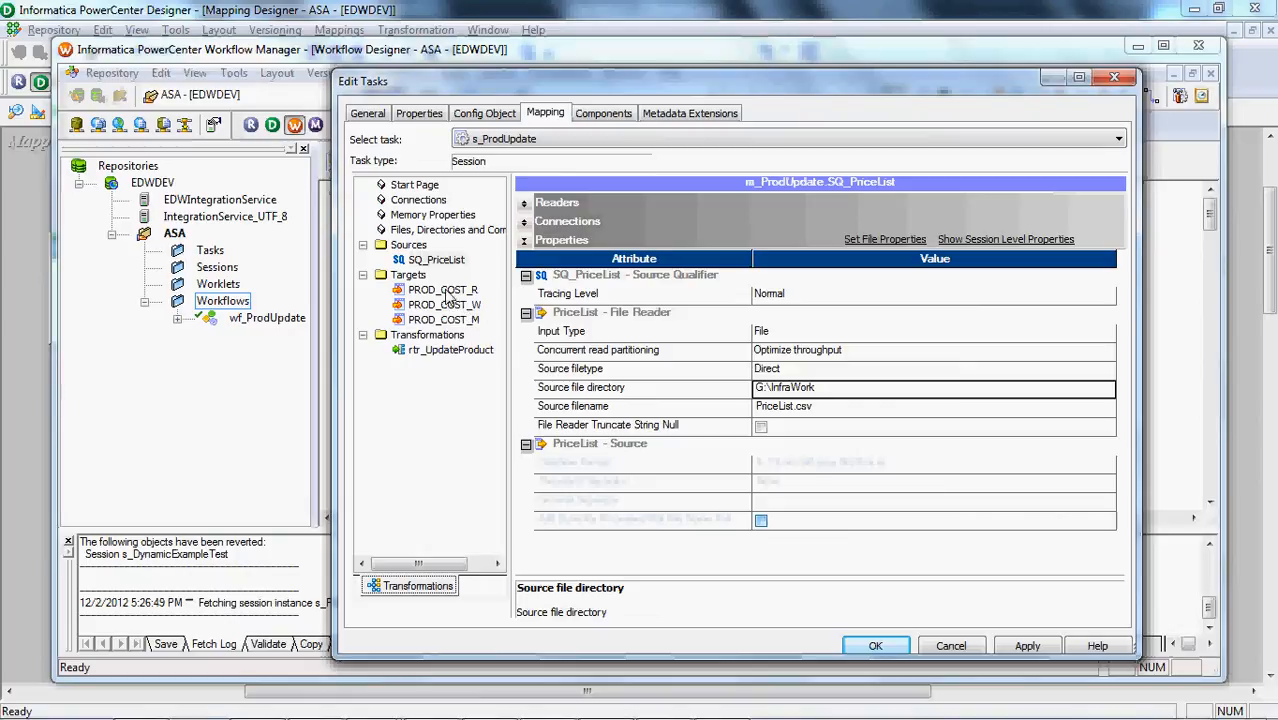
pyautogui.click(446, 291)
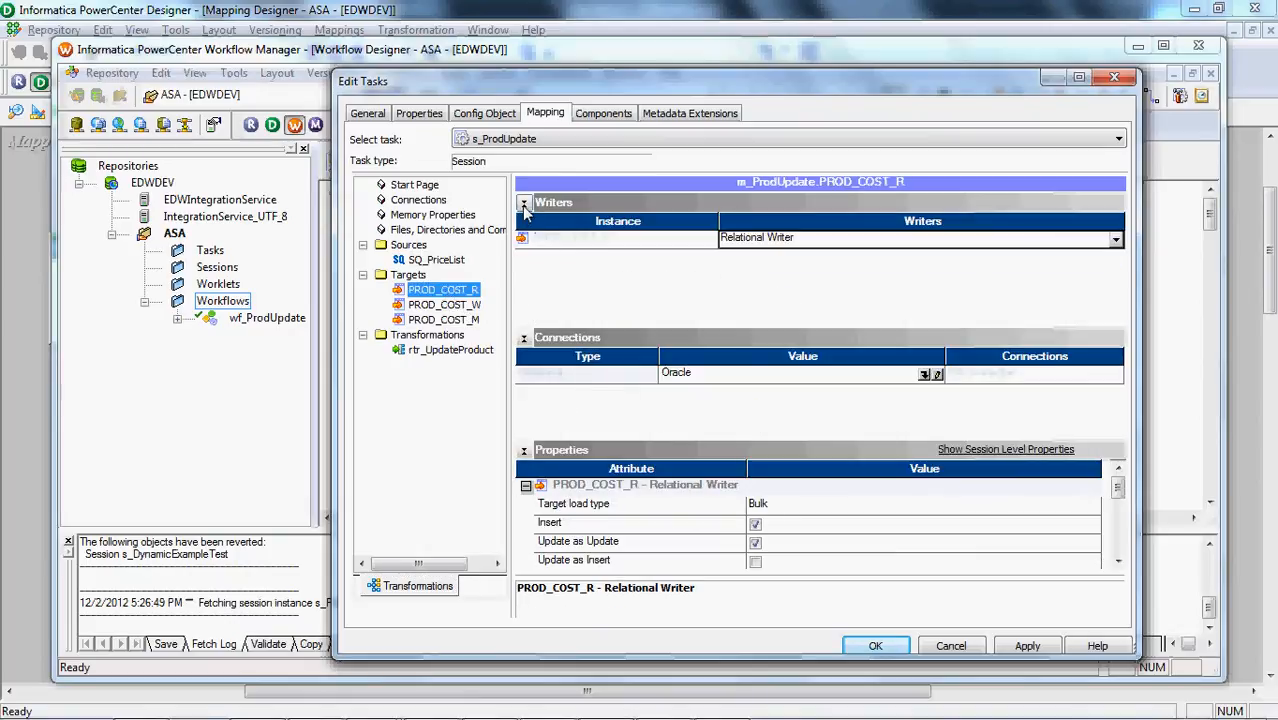
pyautogui.click(522, 203)
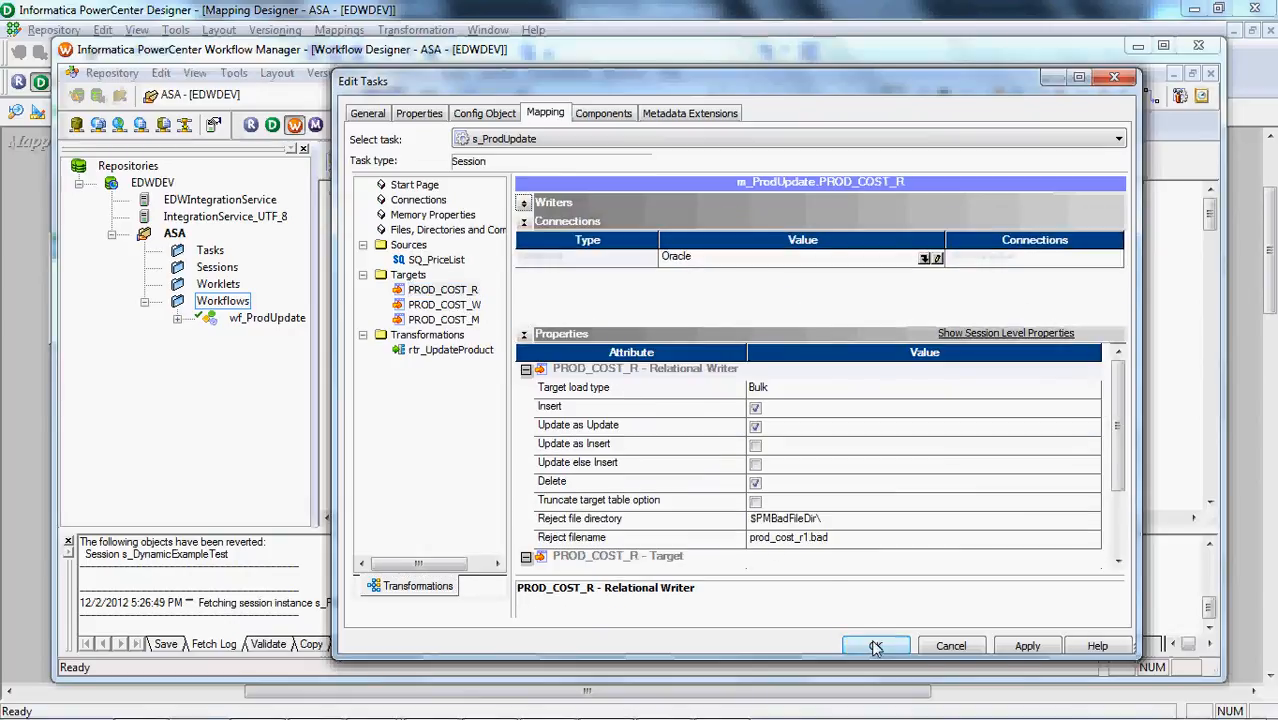
pyautogui.click(876, 645)
pyautogui.hotkey('ctrl', 's')
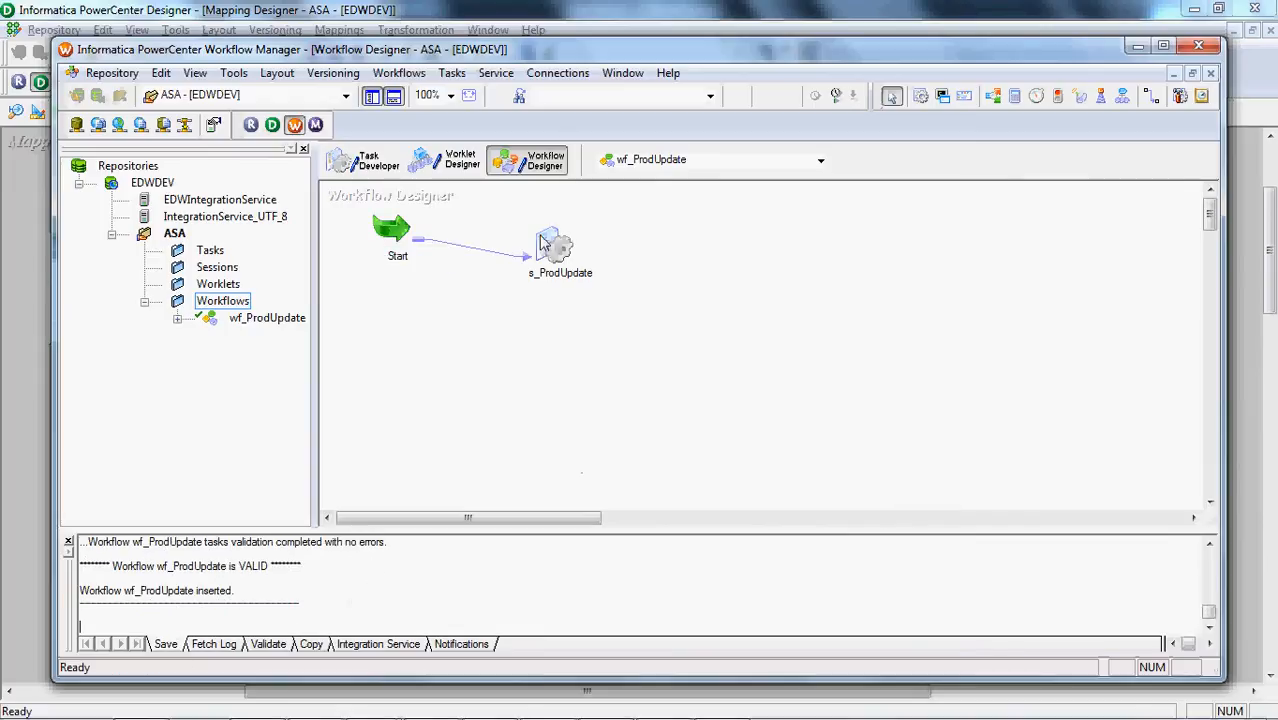
# Start the wf_ProdUpdate workflow from the s_ProdUpdate task
pyautogui.click(548, 245)
pyautogui.rightClick(553, 241)
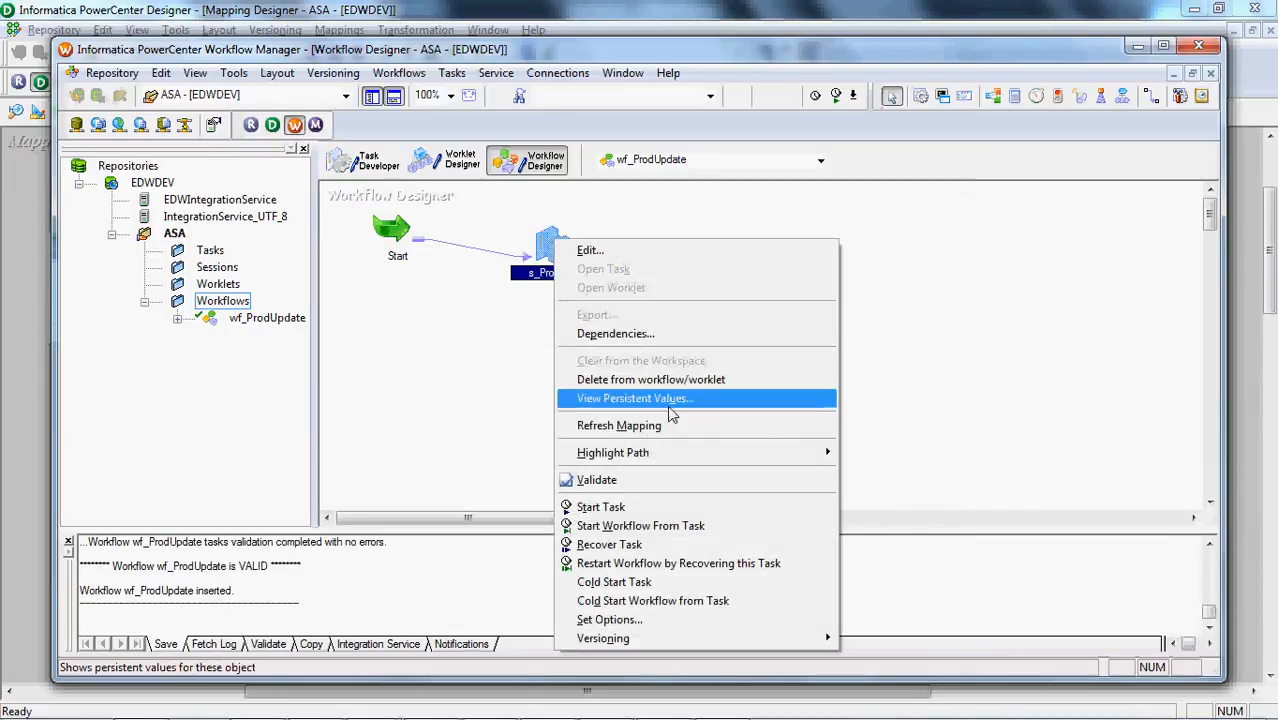
pyautogui.click(621, 530)
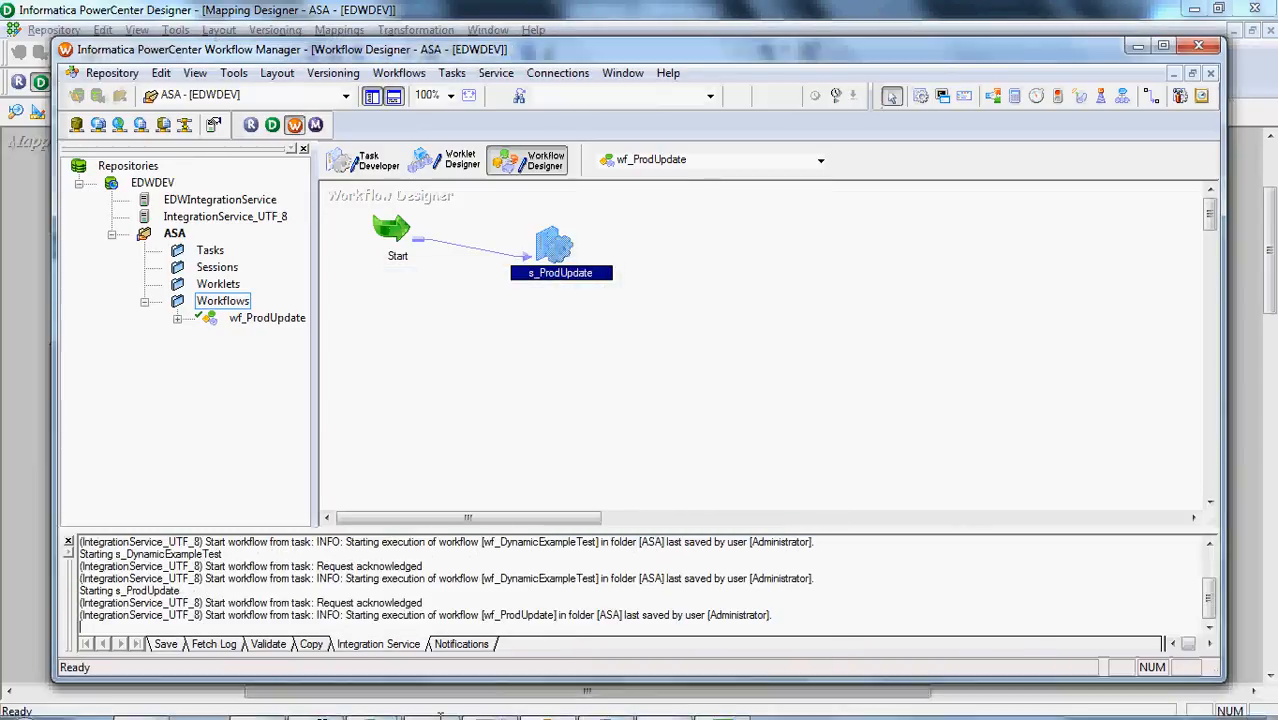
# Switch to Workflow Monitor and examine the wf_ProdUpdate run, including the failure information of s_ProdUpdate
pyautogui.click(604, 701)
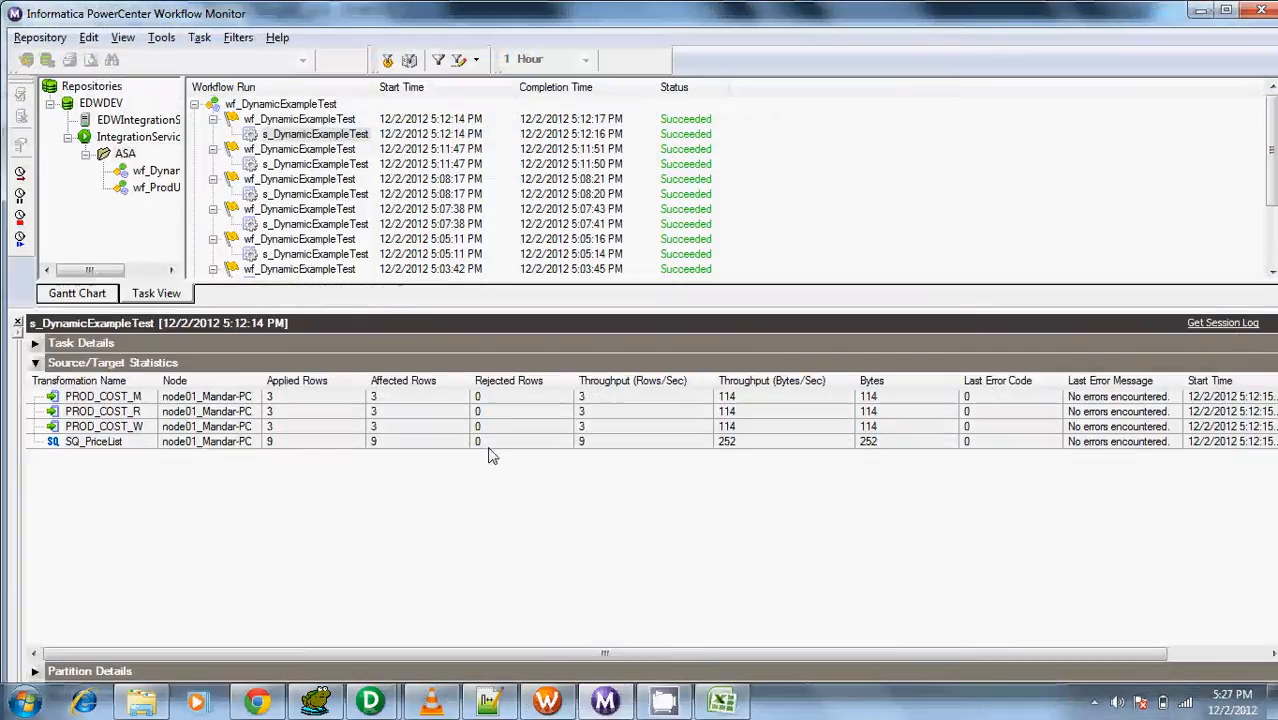
pyautogui.click(196, 105)
pyautogui.moveTo(184, 180); pyautogui.dragTo(253, 181)
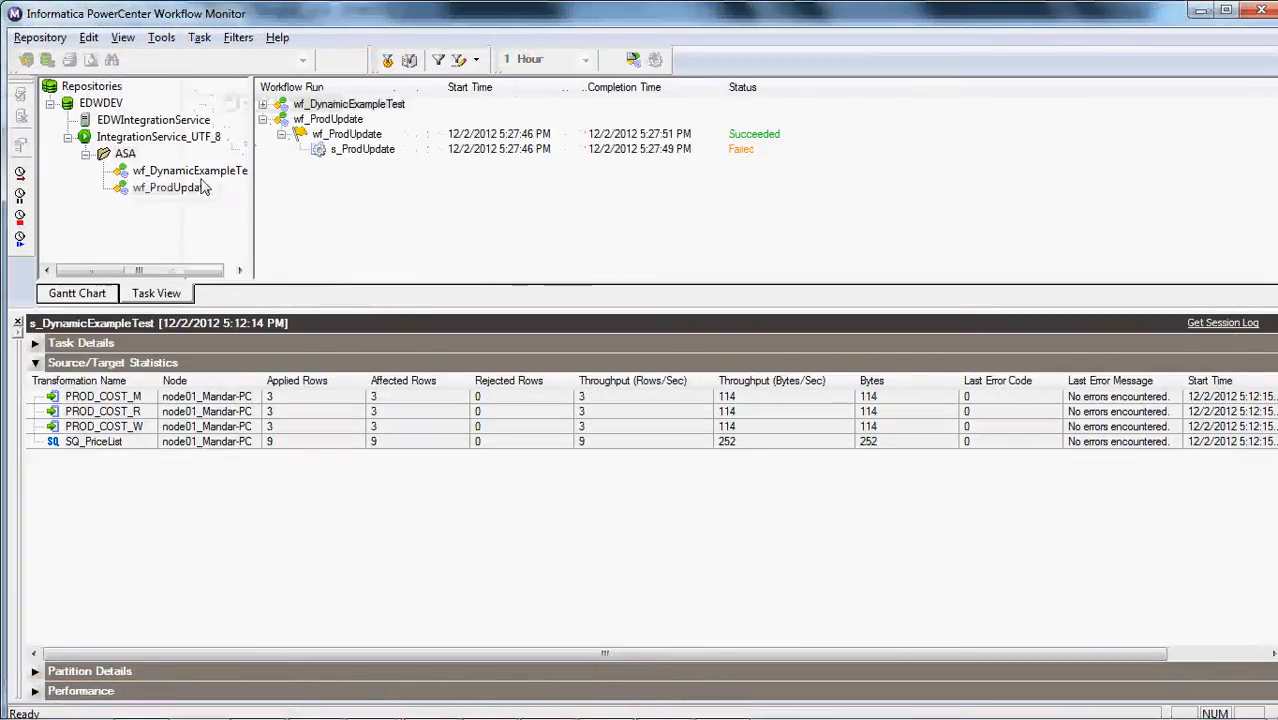
pyautogui.click(200, 187)
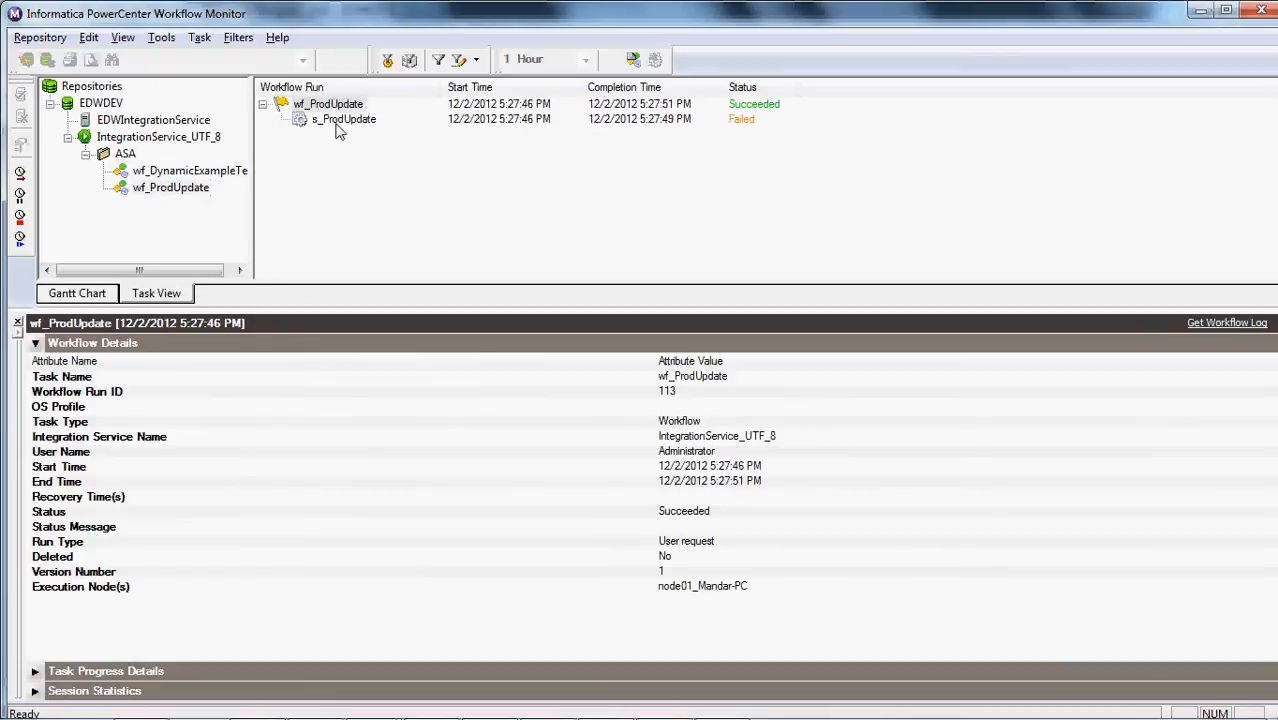
pyautogui.click(340, 120)
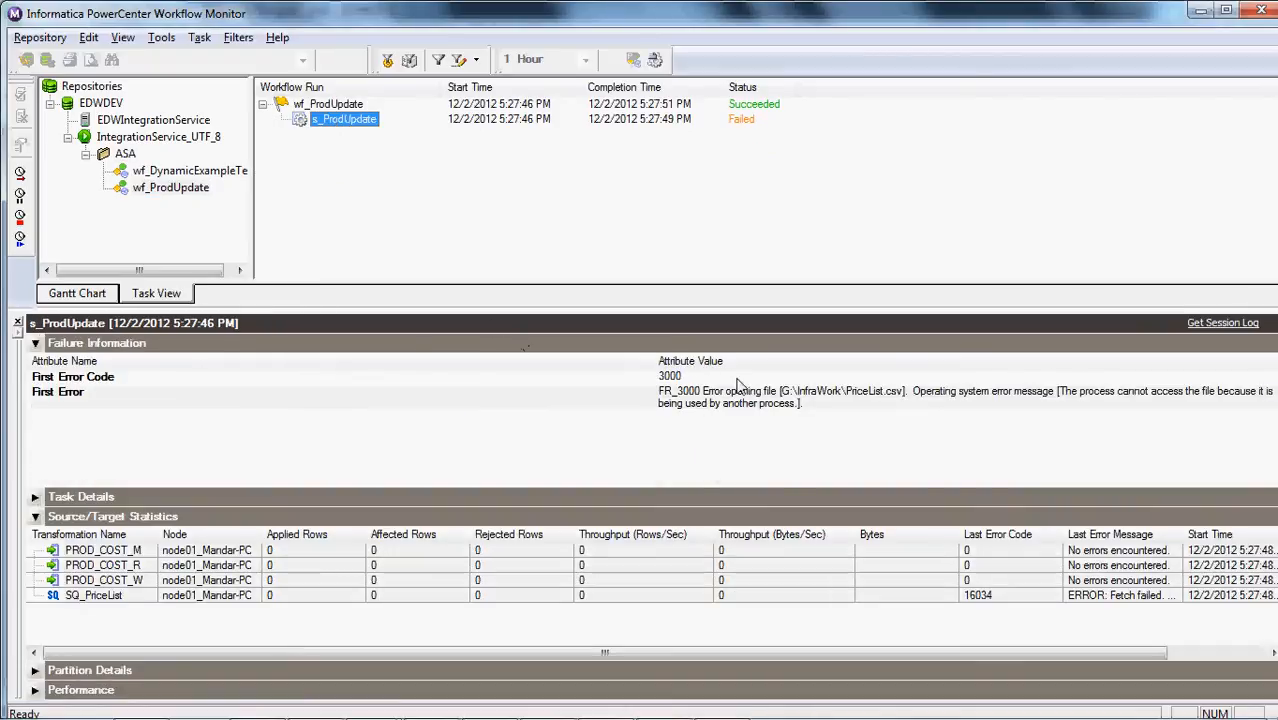
pyautogui.click(787, 409)
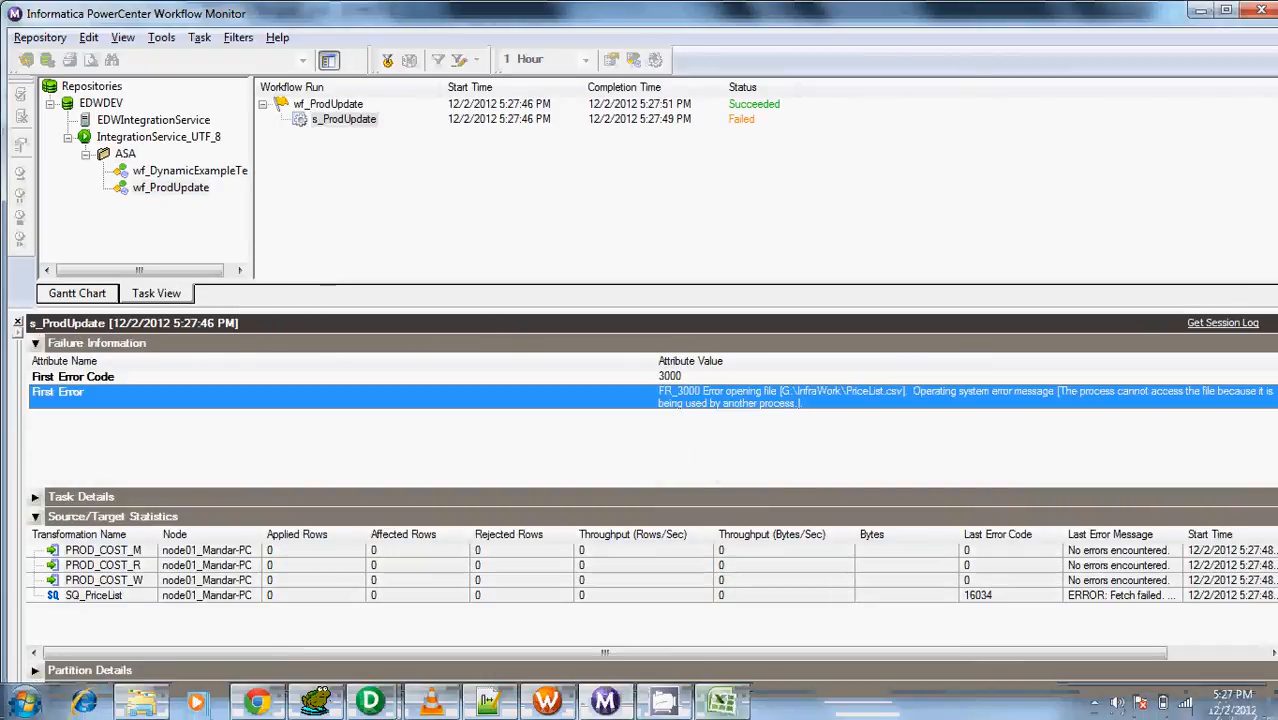
# Switch to Excel and close PriceList.csv without saving changes
pyautogui.click(722, 706)
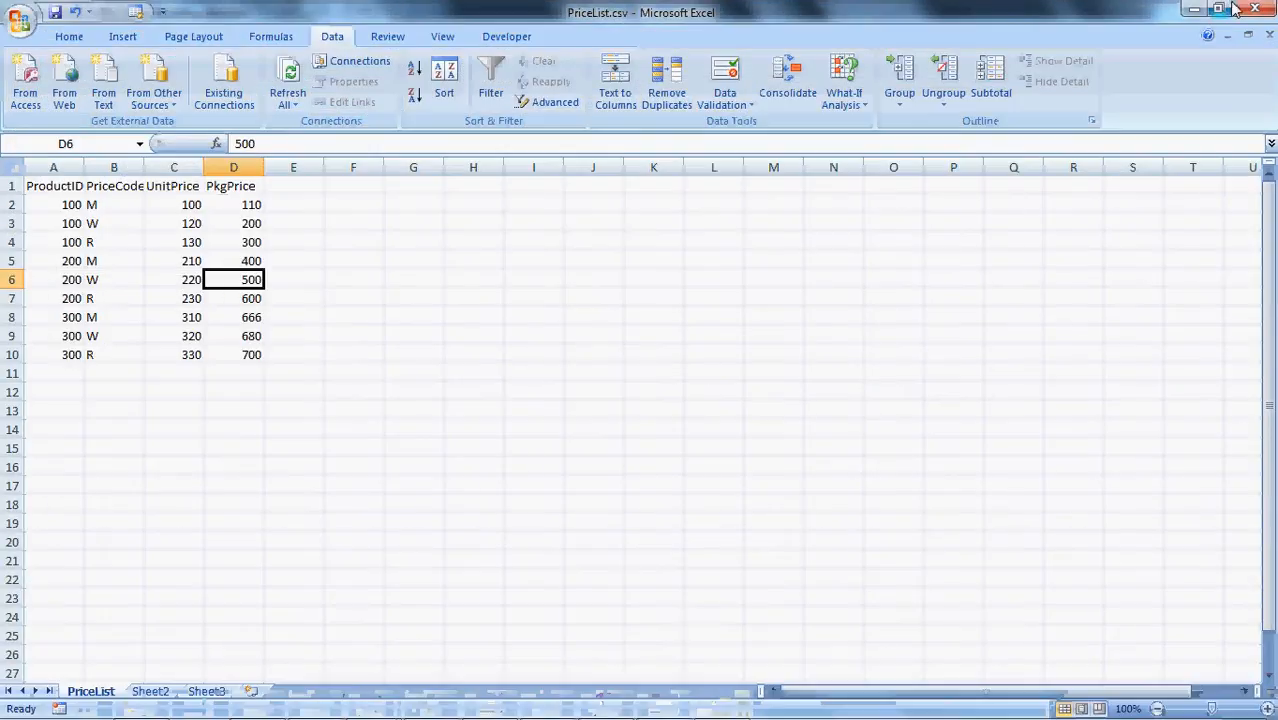
pyautogui.click(1253, 10)
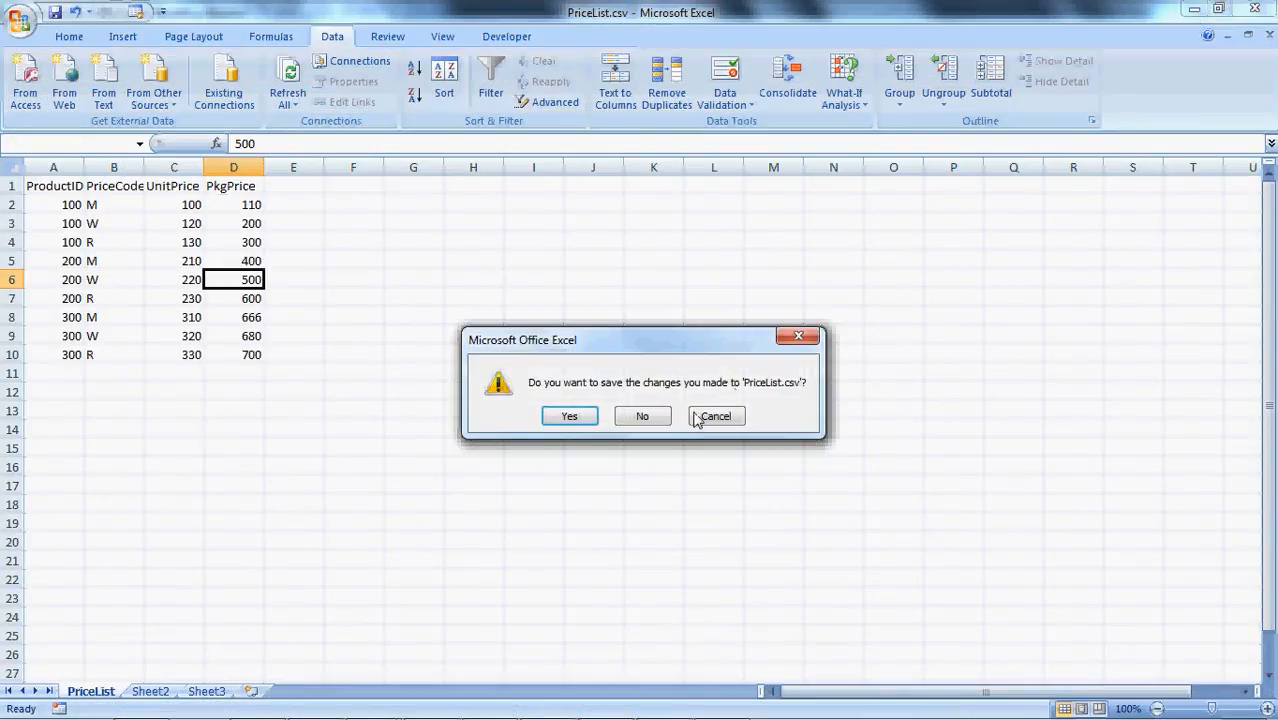
pyautogui.click(639, 417)
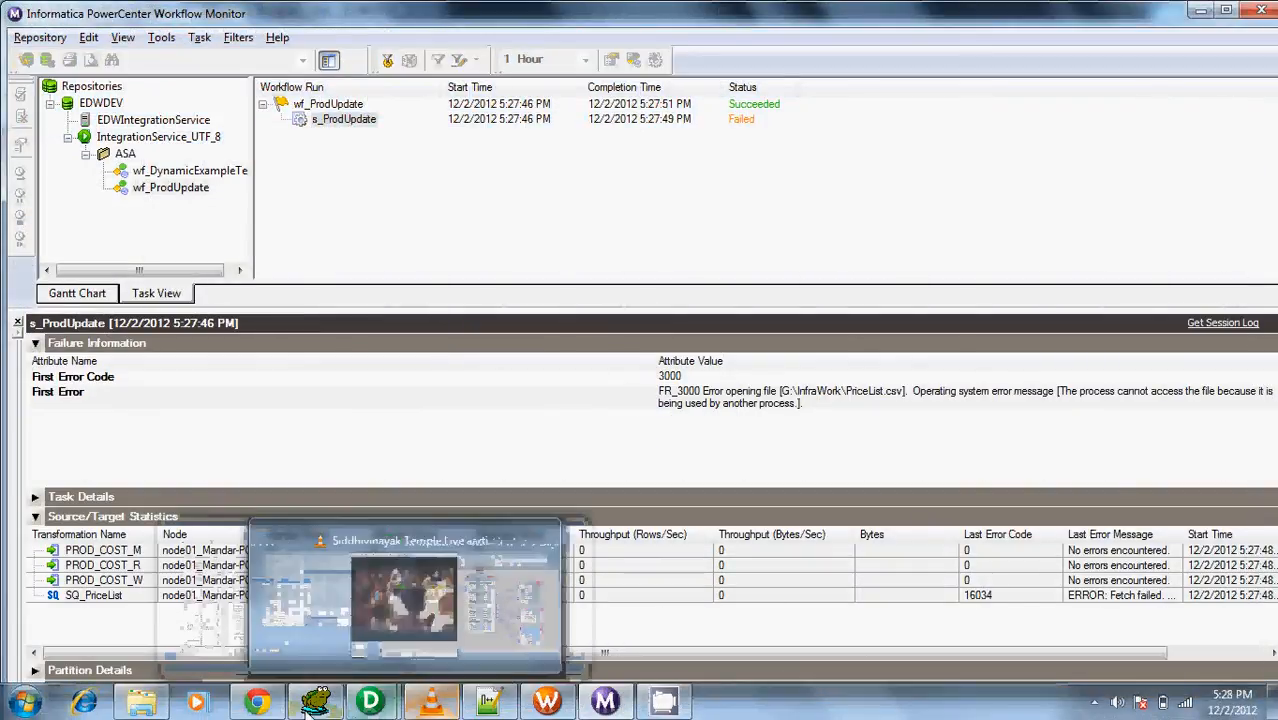
# Switch to Toad for Oracle and execute the commit statement below the Prod_Cost inserts
pyautogui.click(312, 706)
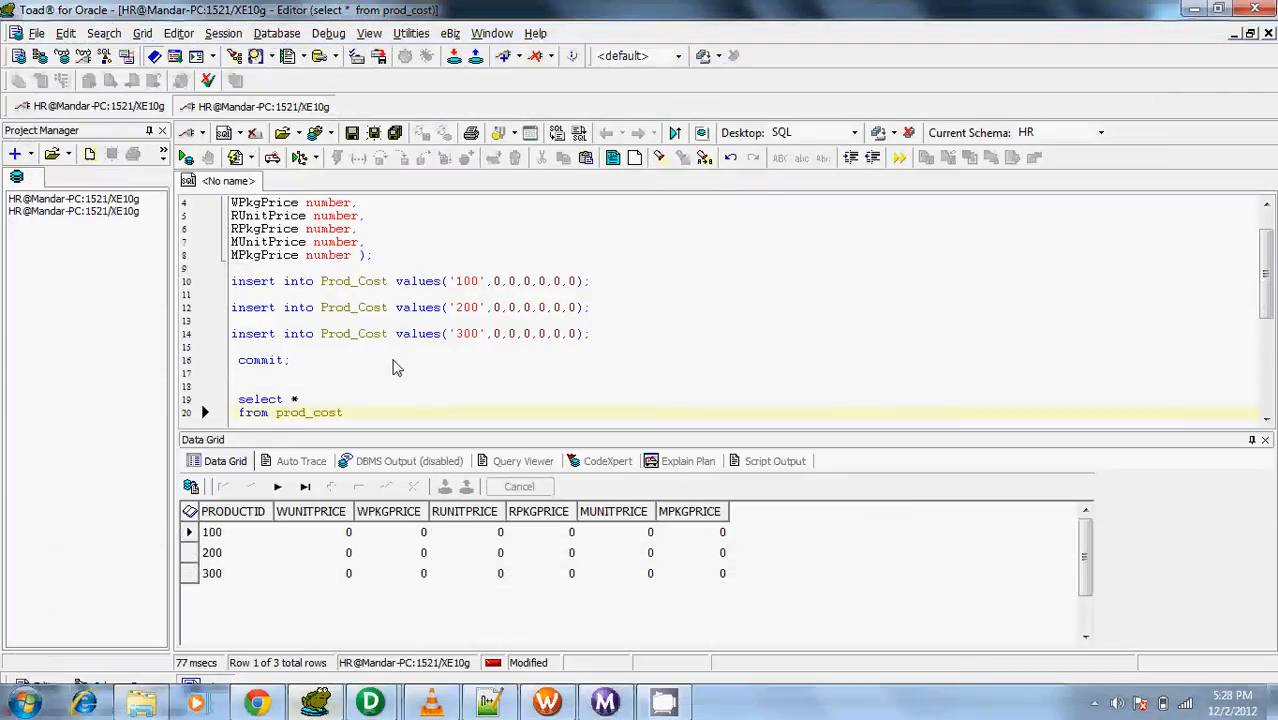
pyautogui.press('F9')
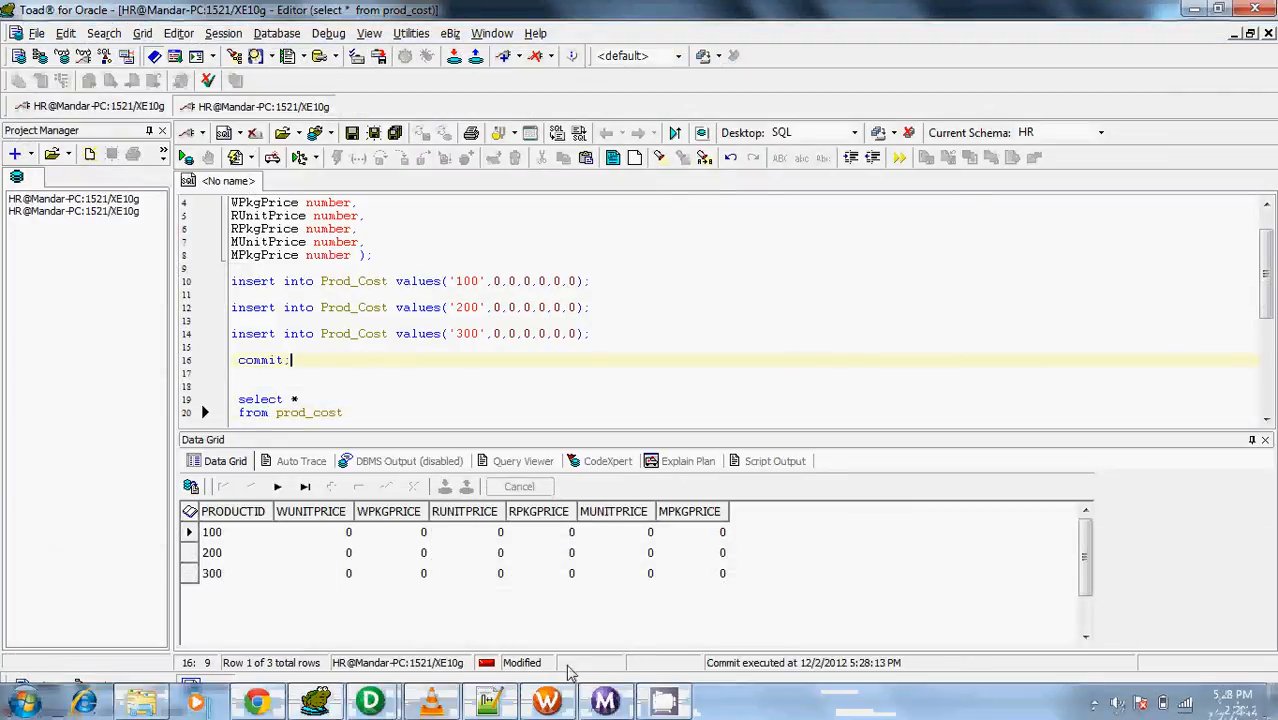
# Switch to PowerCenter Designer, set the datatype of the ProductID port in SQ_PriceList to integer, and save the mapping
pyautogui.moveTo(376, 700)
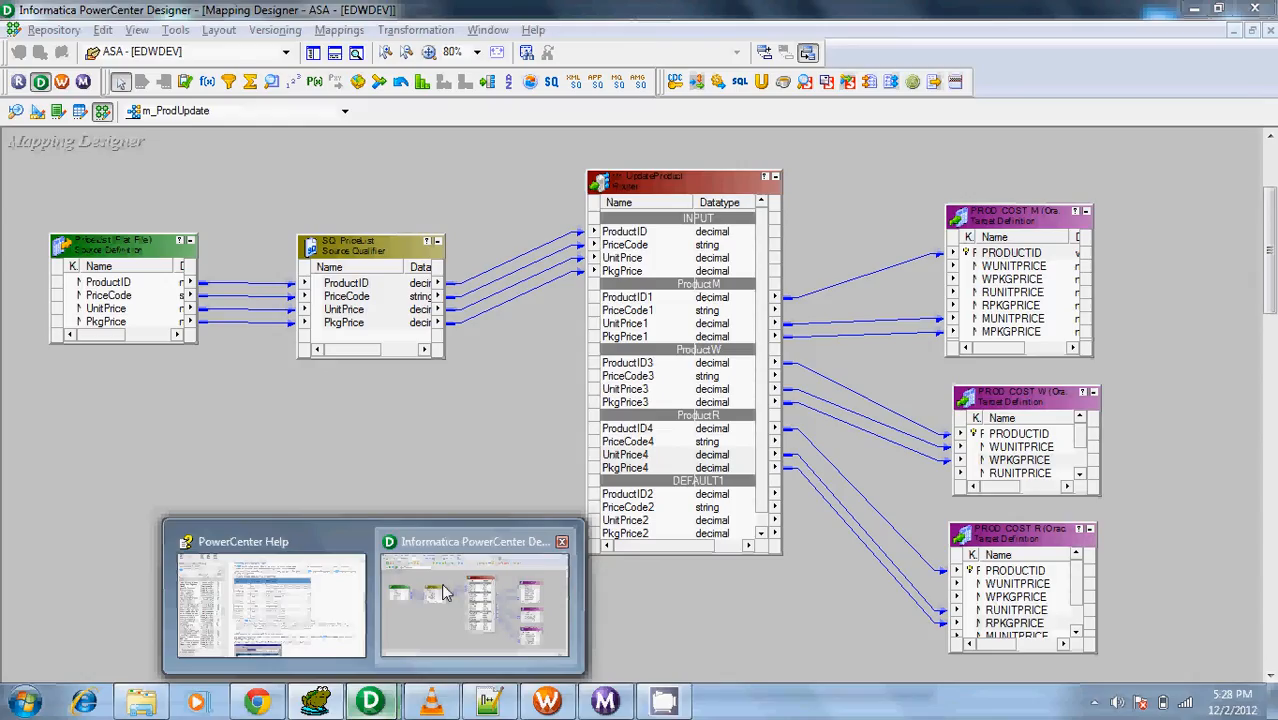
pyautogui.click(475, 603)
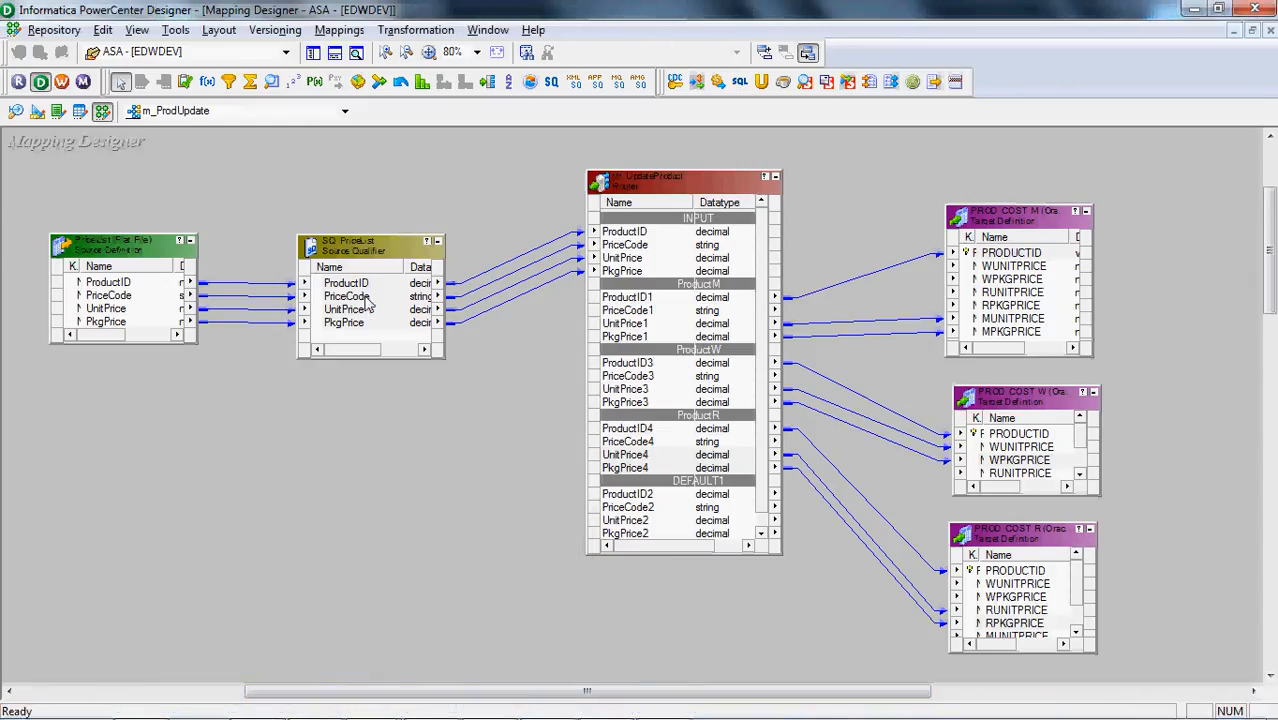
pyautogui.click(371, 288)
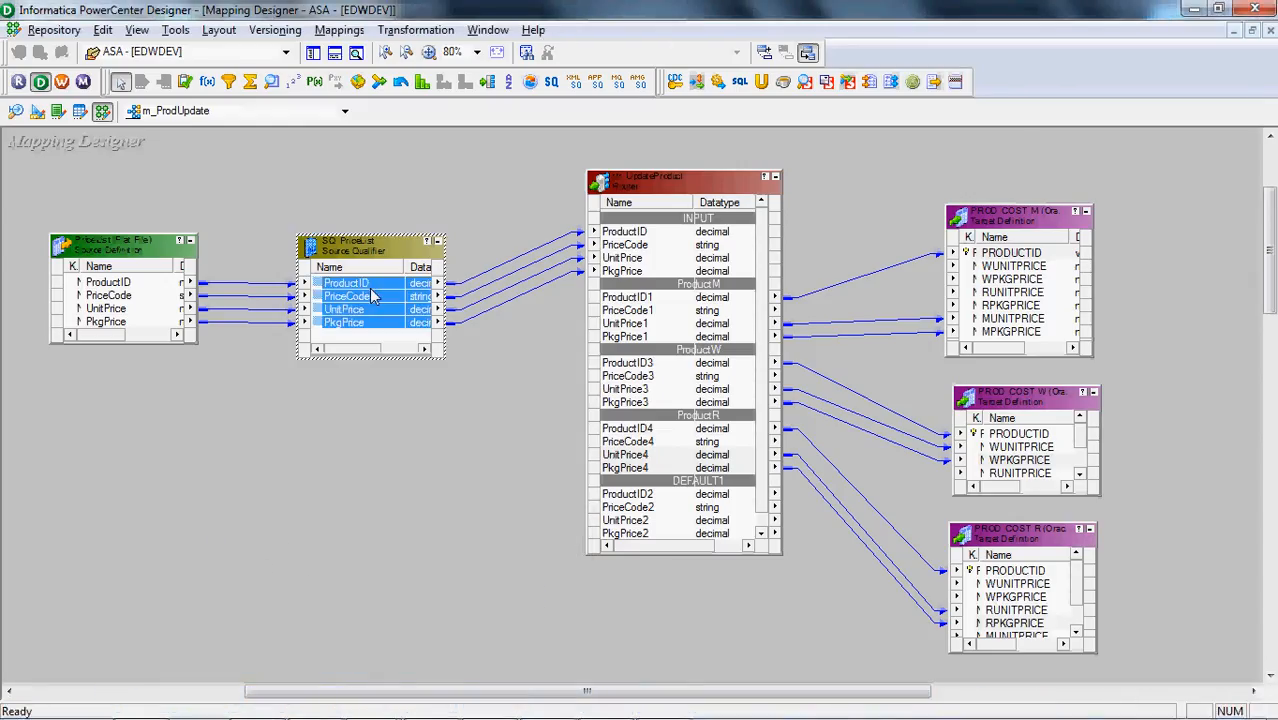
pyautogui.click(697, 252)
pyautogui.doubleClick(390, 292)
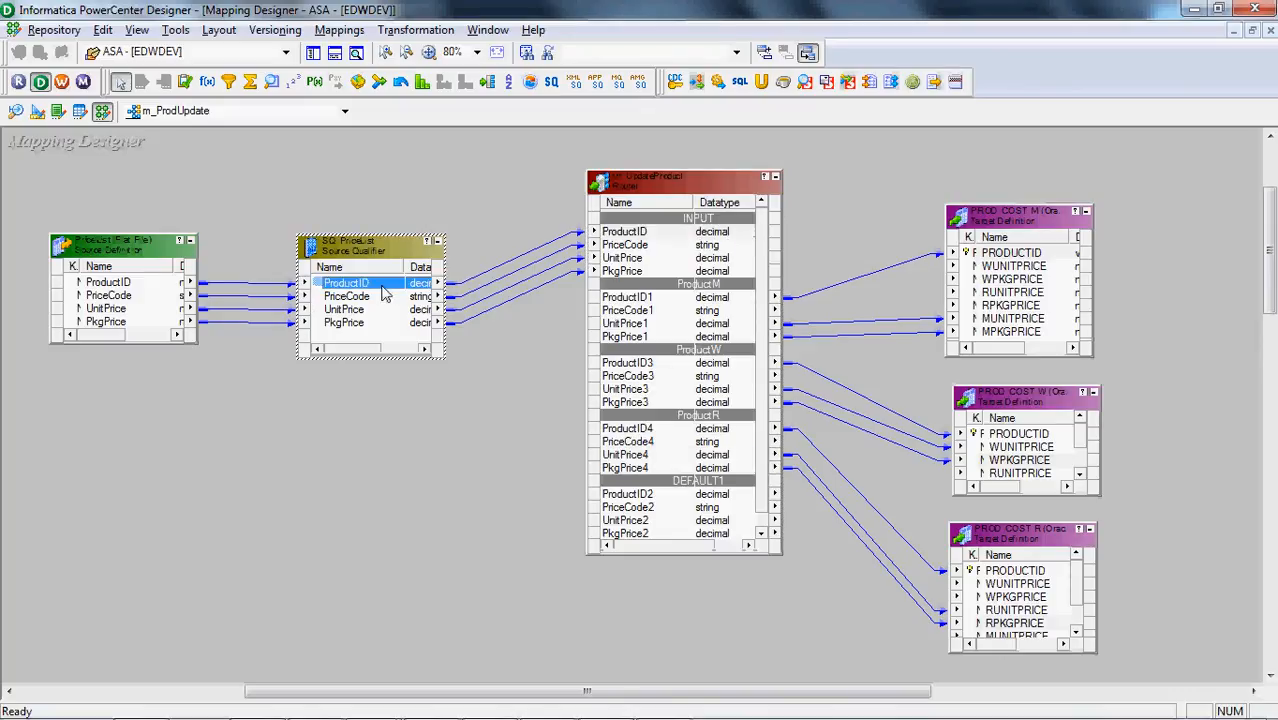
pyautogui.click(715, 270)
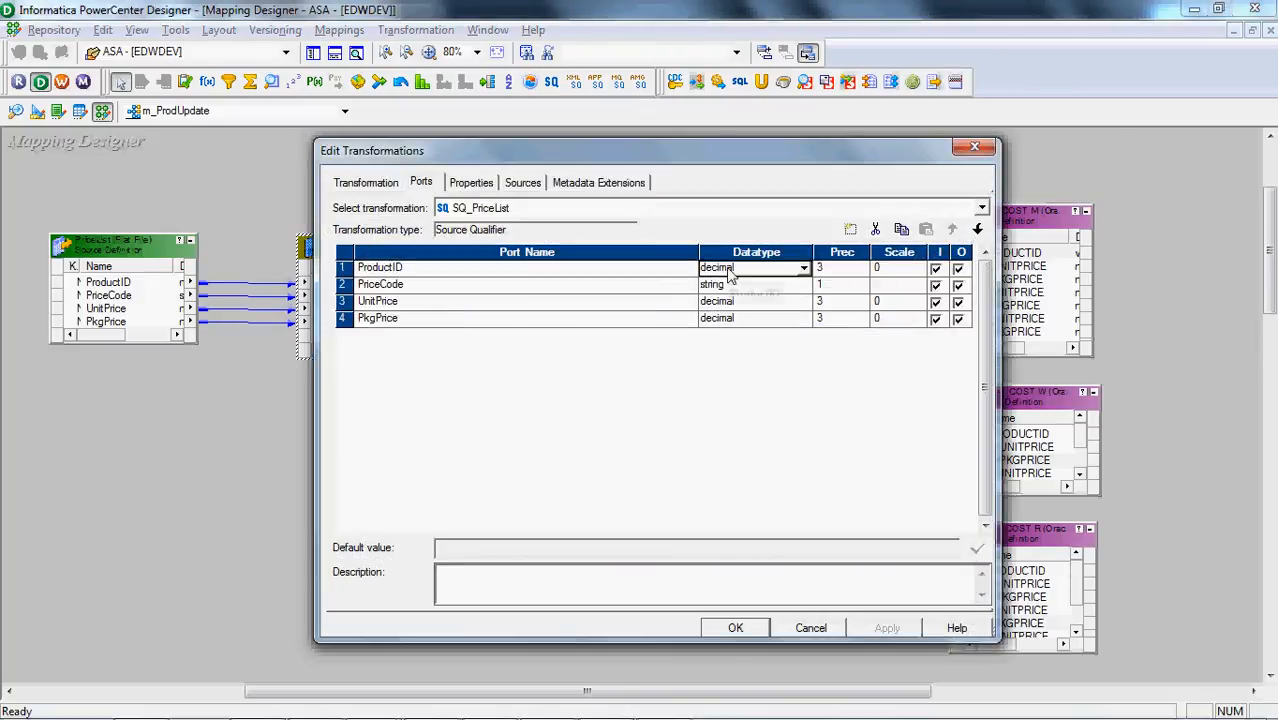
pyautogui.click(715, 270)
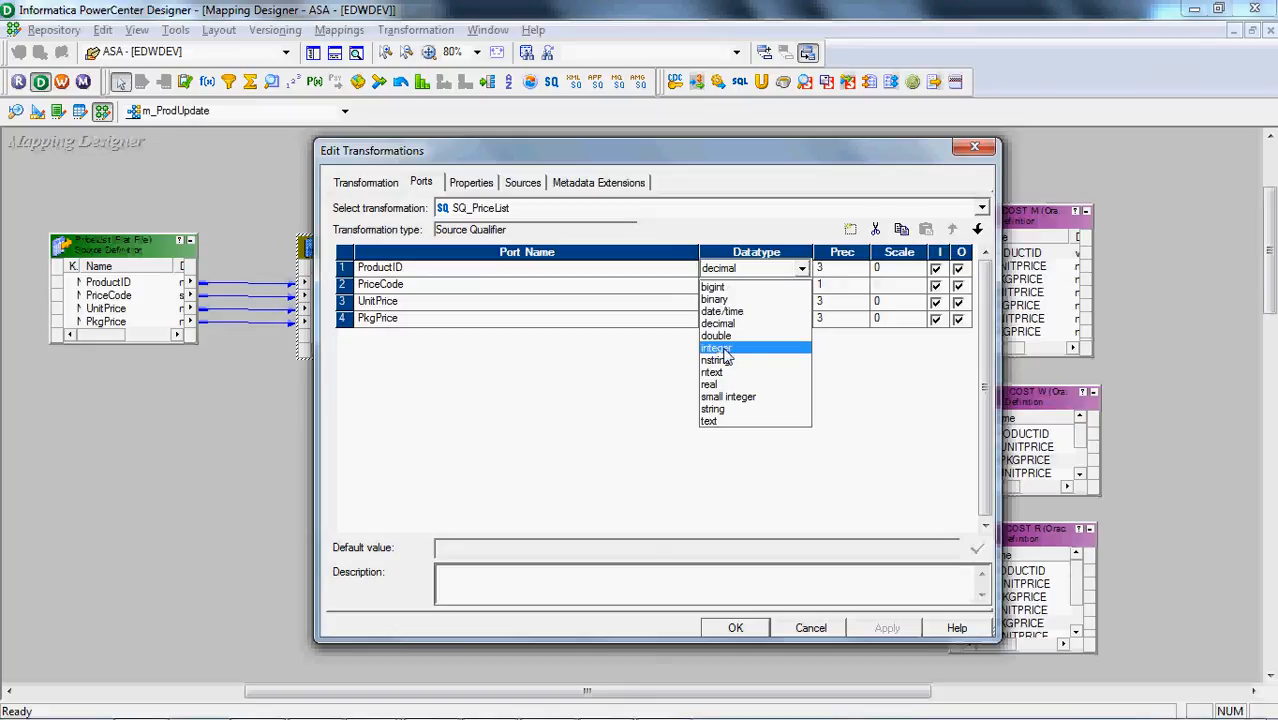
pyautogui.click(716, 348)
pyautogui.click(733, 627)
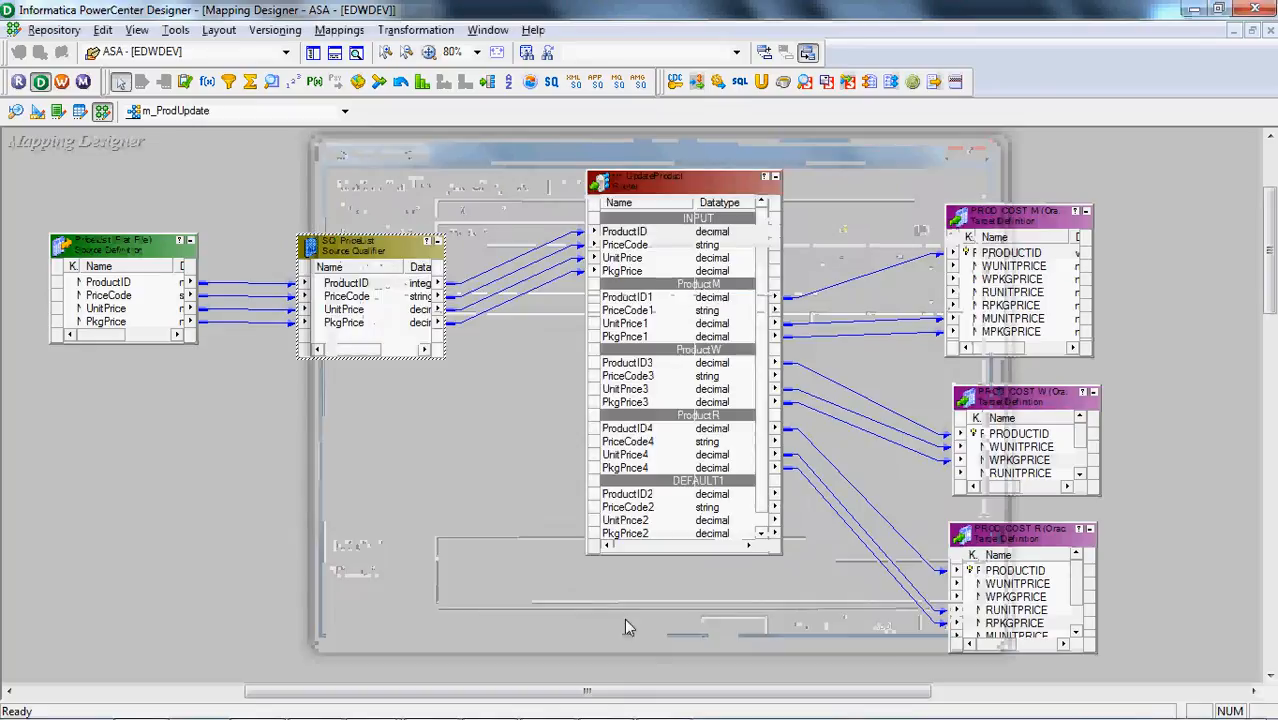
pyautogui.hotkey('ctrl', 's')
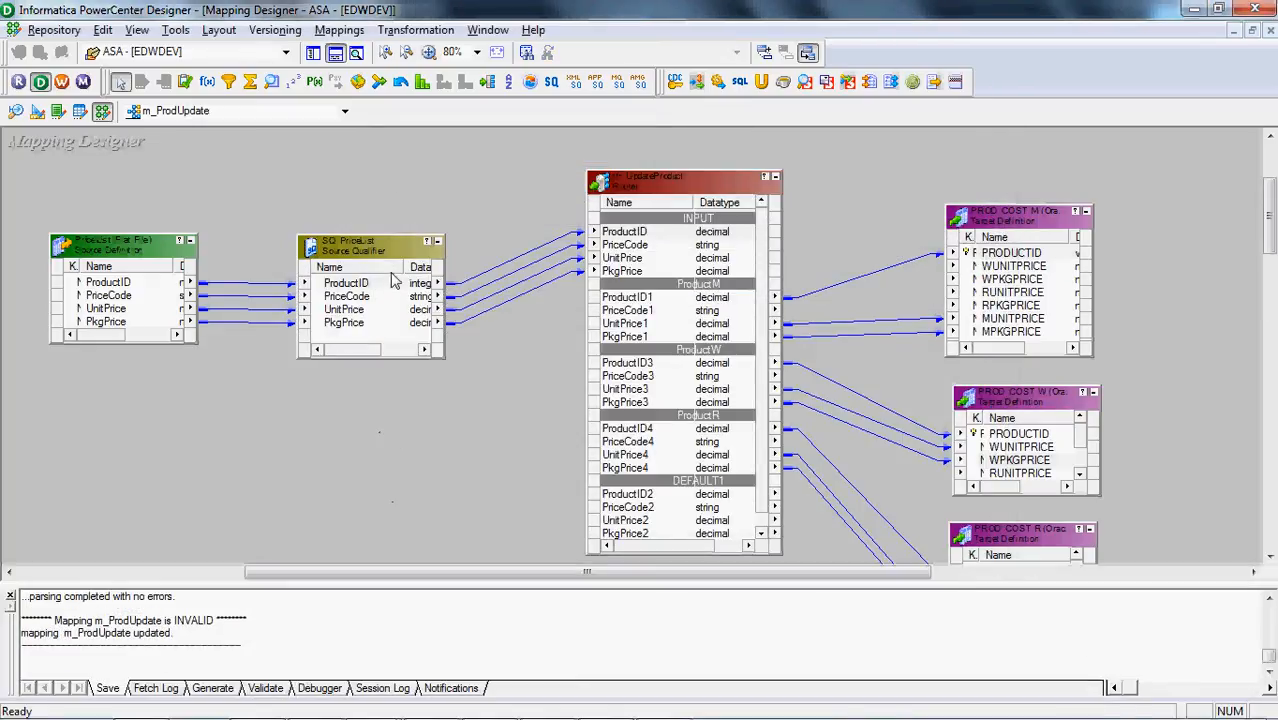
# Propagate the data type, precision, scale and description of SQ_PriceList's ProductID port forward through the mapping
pyautogui.rightClick(399, 284)
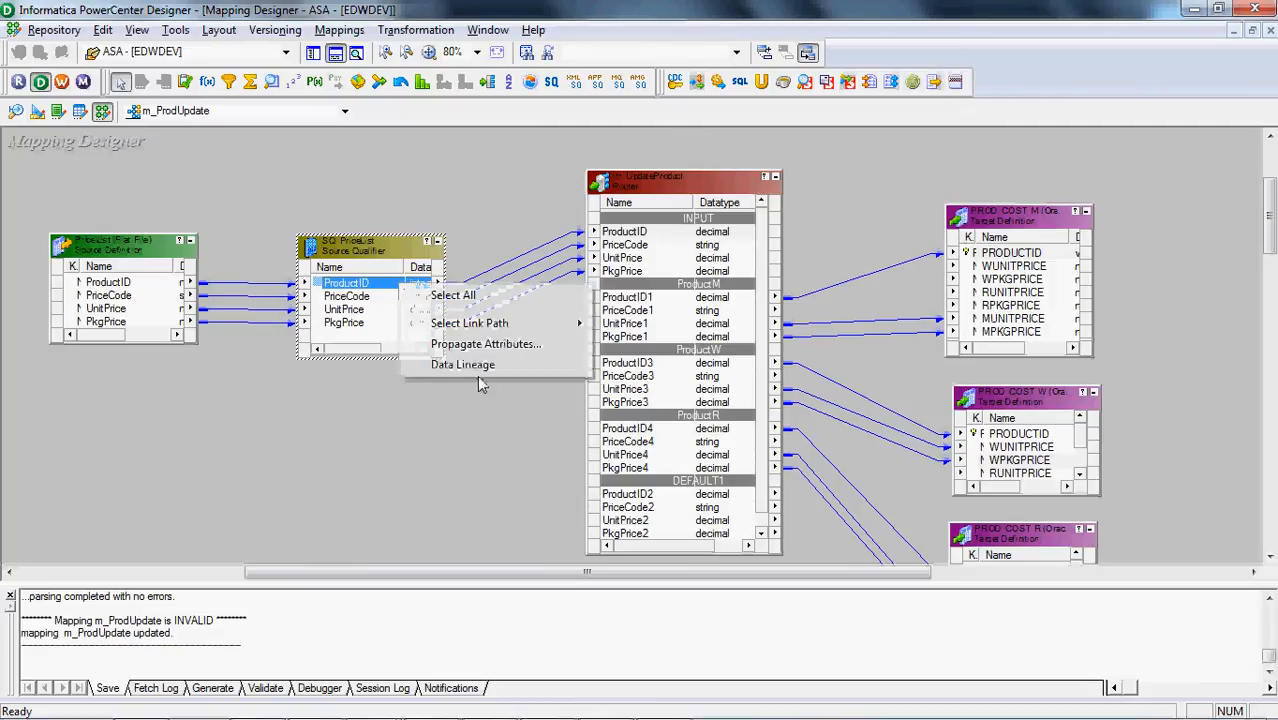
pyautogui.click(495, 346)
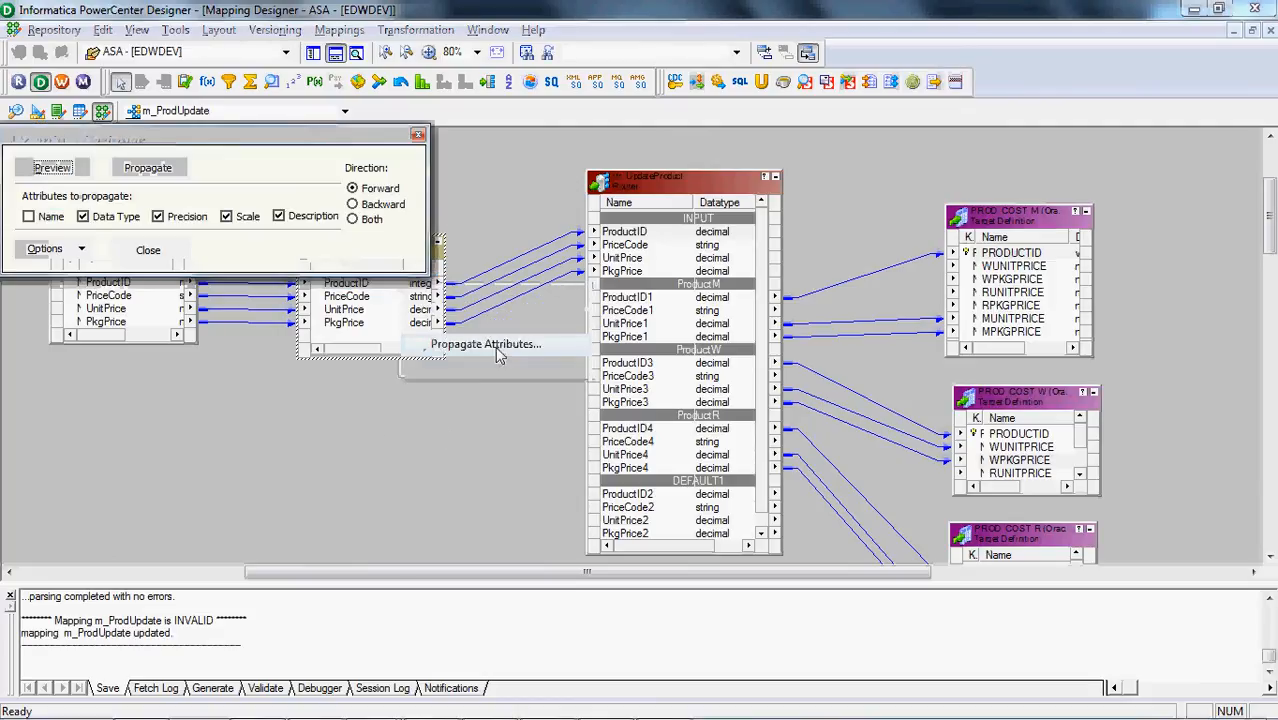
pyautogui.click(156, 173)
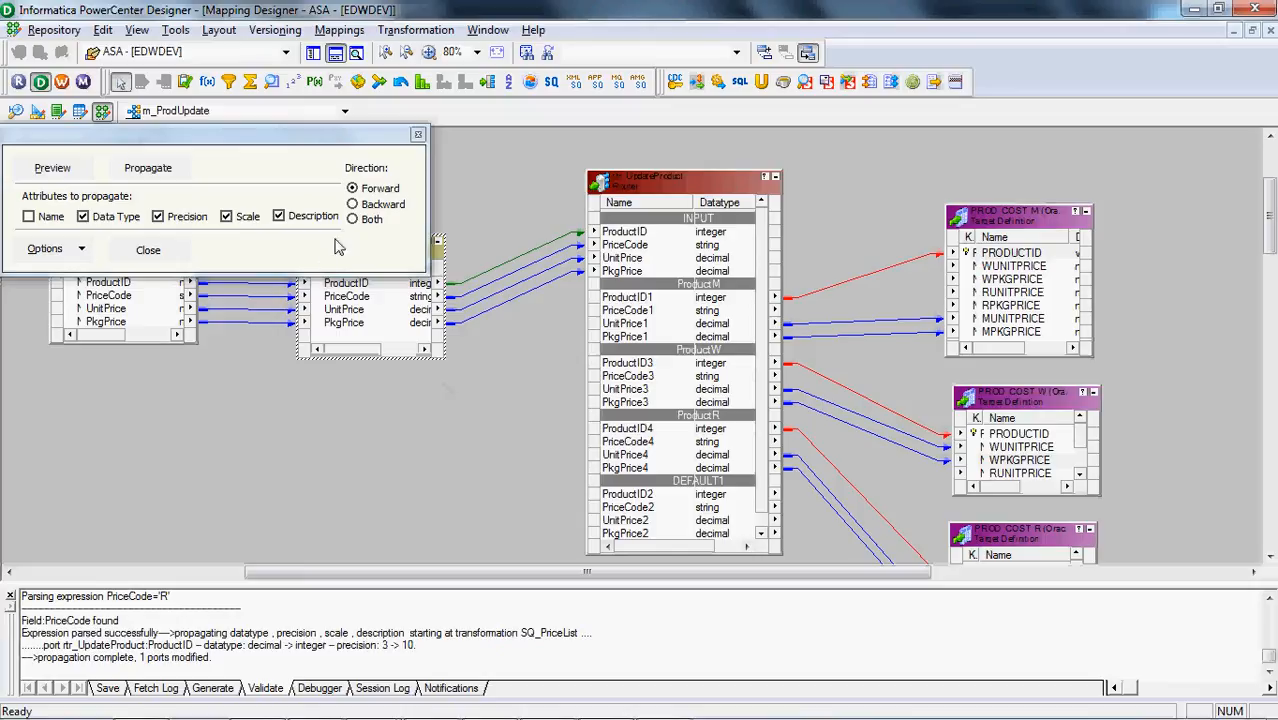
pyautogui.click(146, 252)
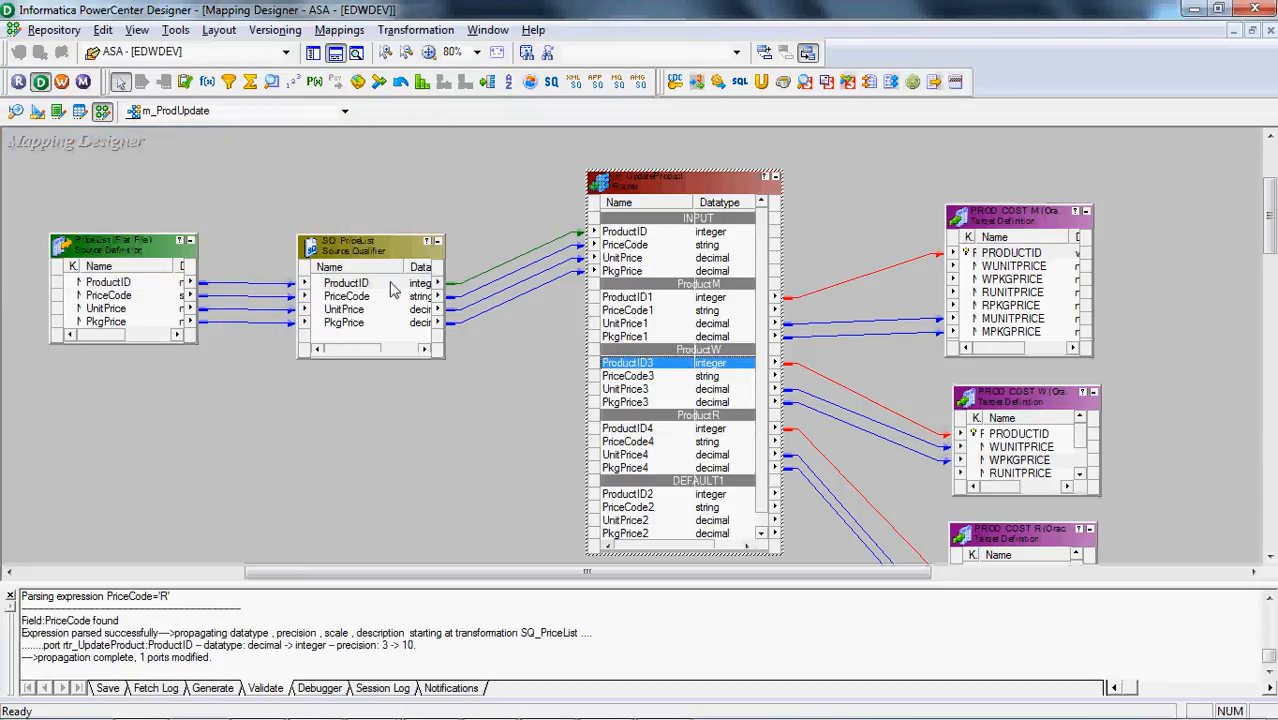
# Set the datatype of the ProductID port in SQ_PriceList to decimal and save the mapping
pyautogui.doubleClick(390, 297)
pyautogui.click(739, 269)
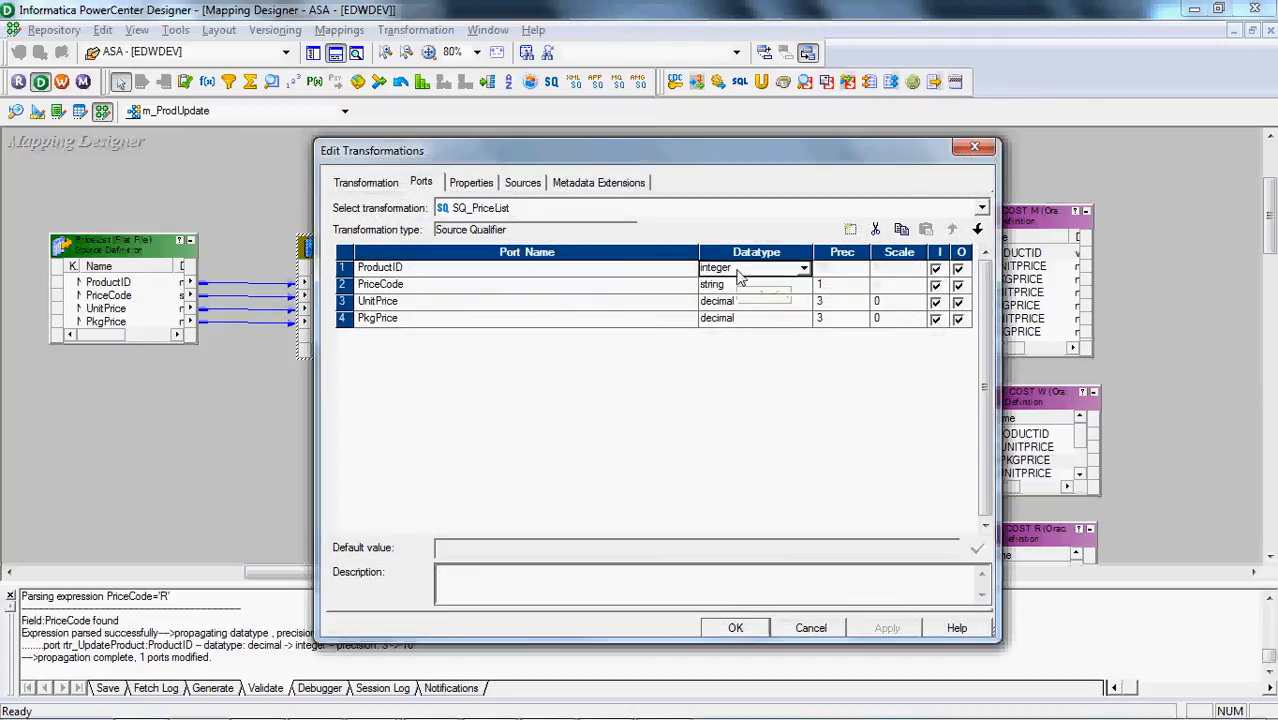
pyautogui.click(738, 270)
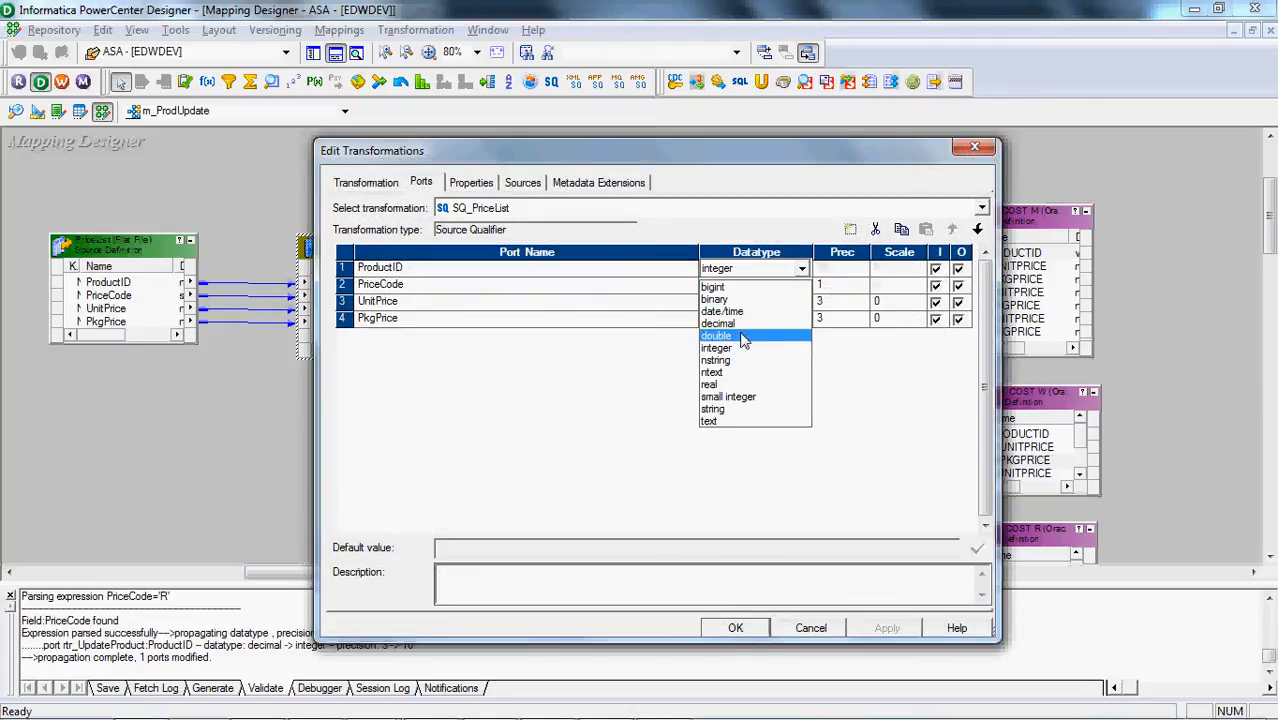
pyautogui.click(748, 327)
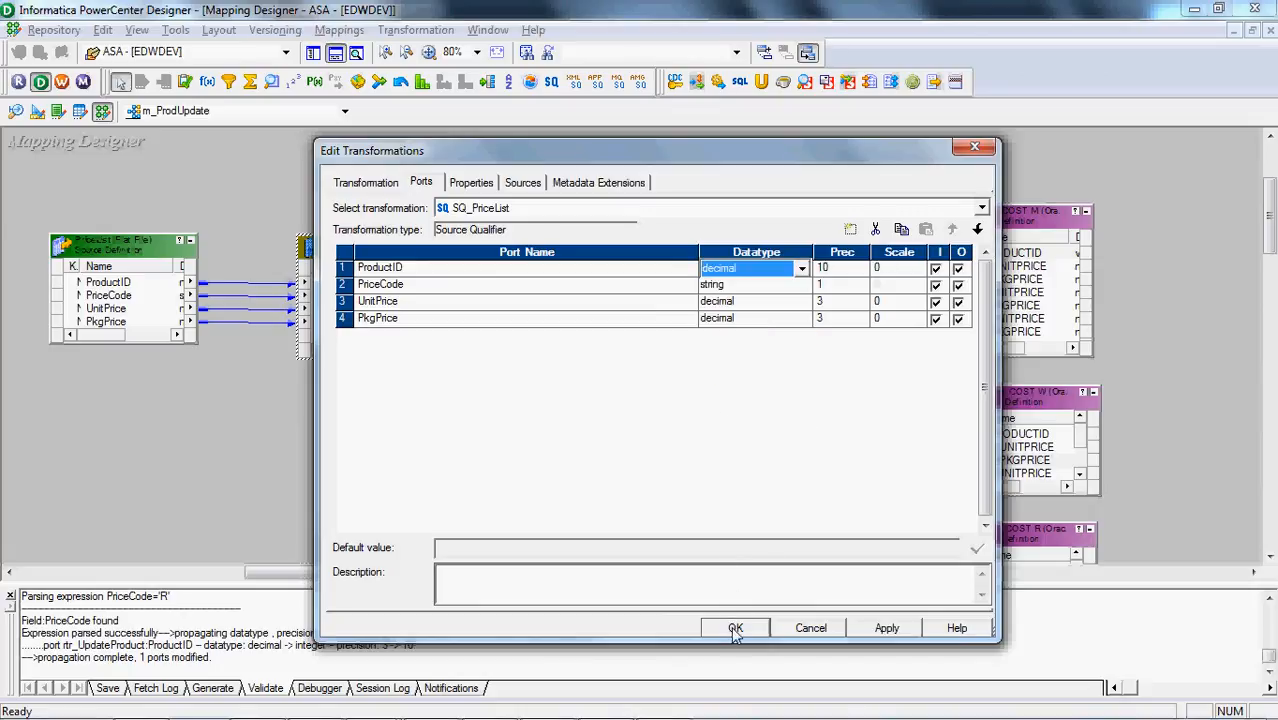
pyautogui.click(735, 628)
pyautogui.hotkey('ctrl', 's')
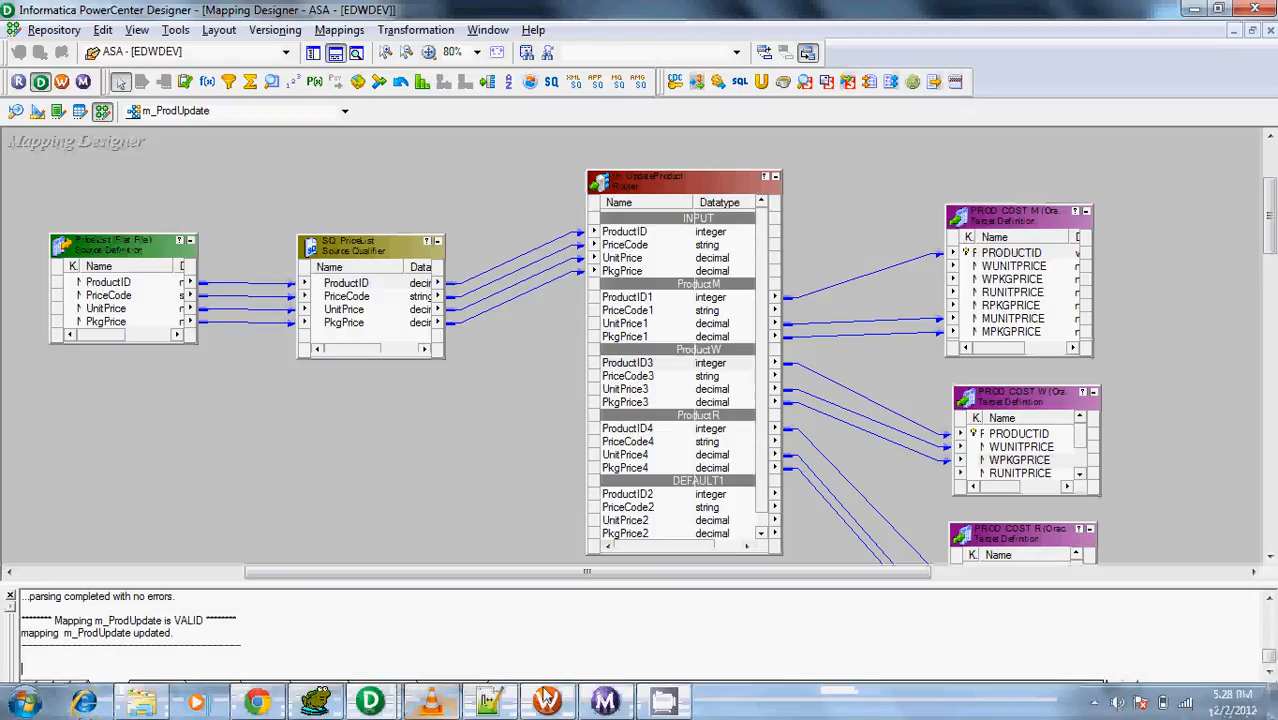
# Switch to PowerCenter Workflow Manager, refresh the mapping of the s_ProdUpdate session and save the workflow
pyautogui.click(546, 700)
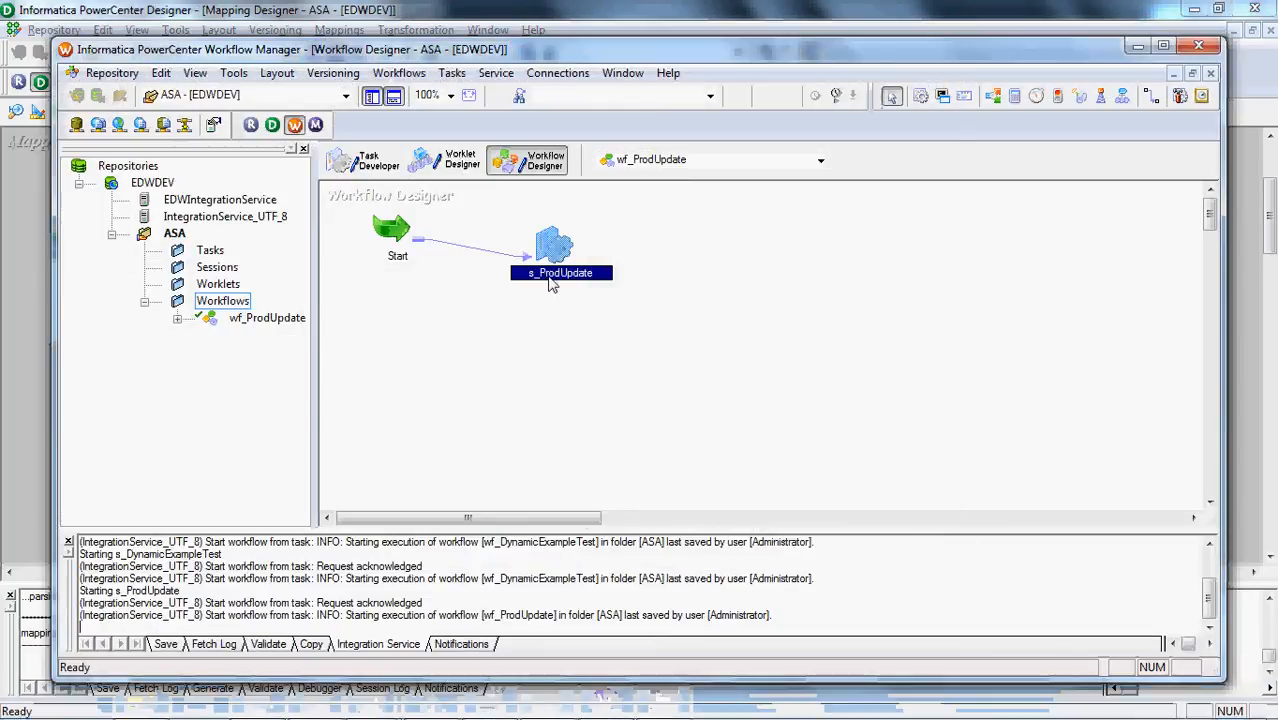
pyautogui.rightClick(553, 276)
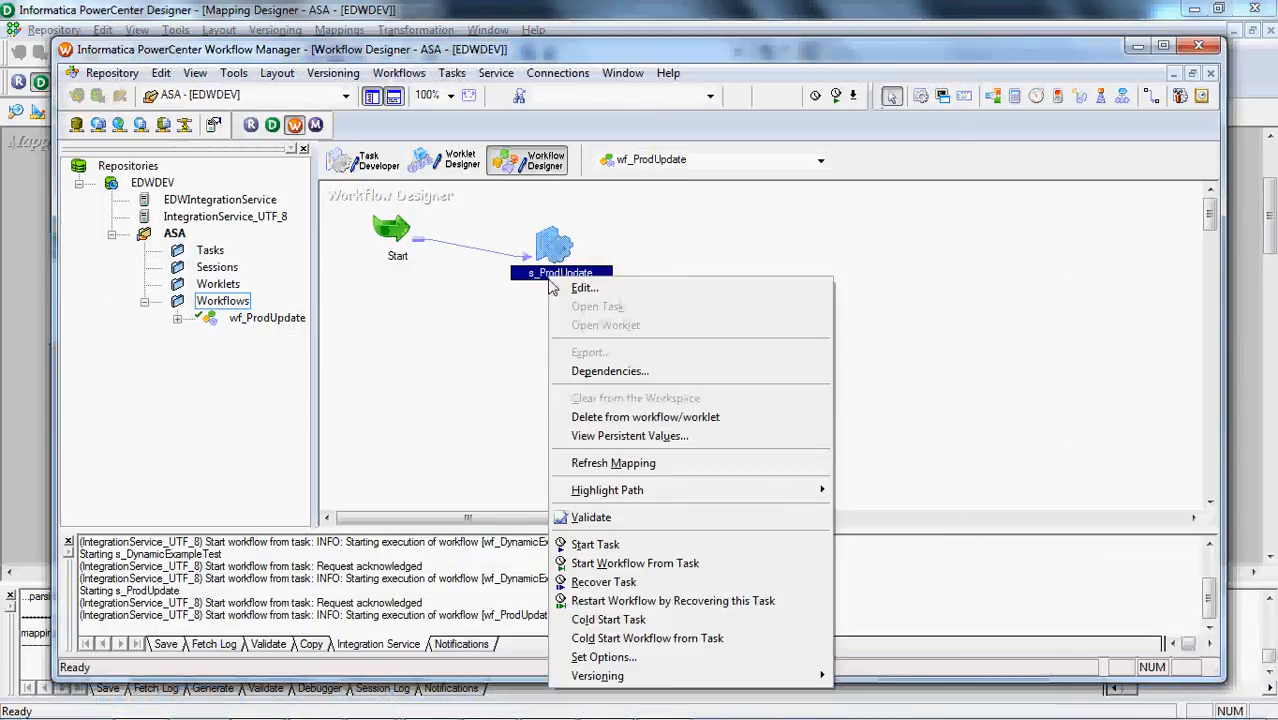
pyautogui.click(580, 463)
pyautogui.hotkey('ctrl', 's')
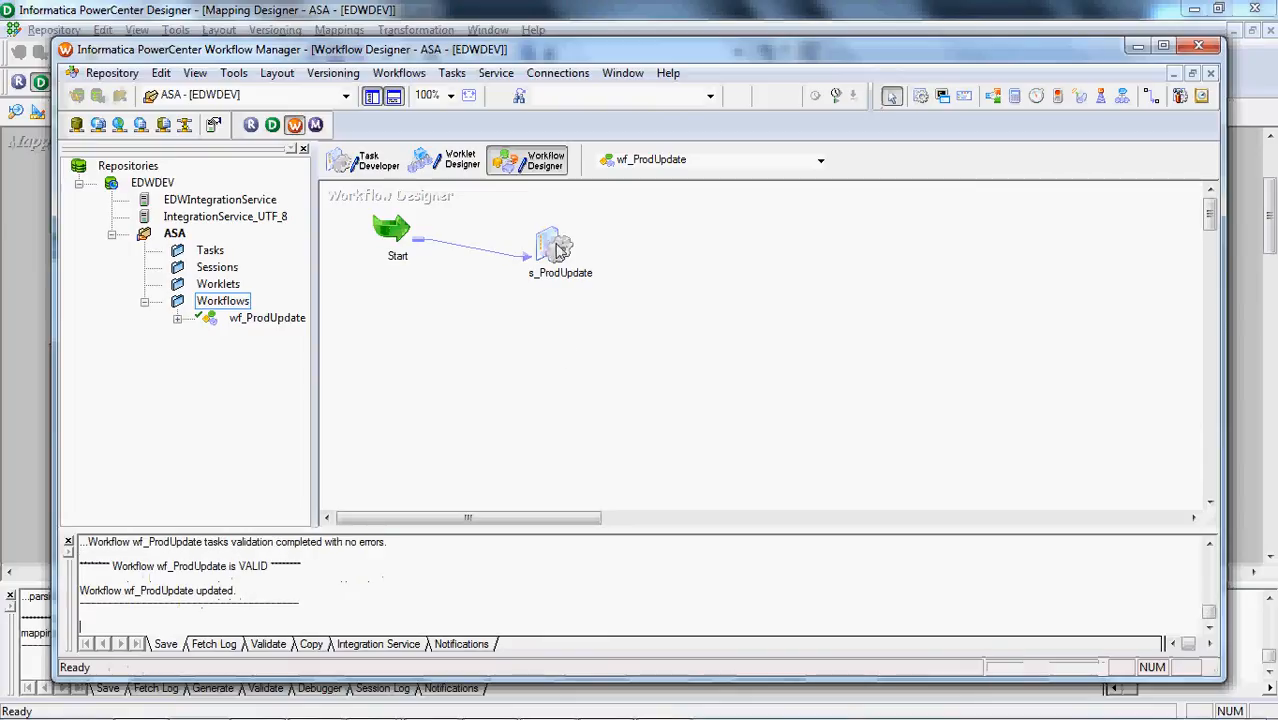
# Start the workflow from the s_ProdUpdate task and review its source and target statistics in Workflow Monitor
pyautogui.rightClick(556, 247)
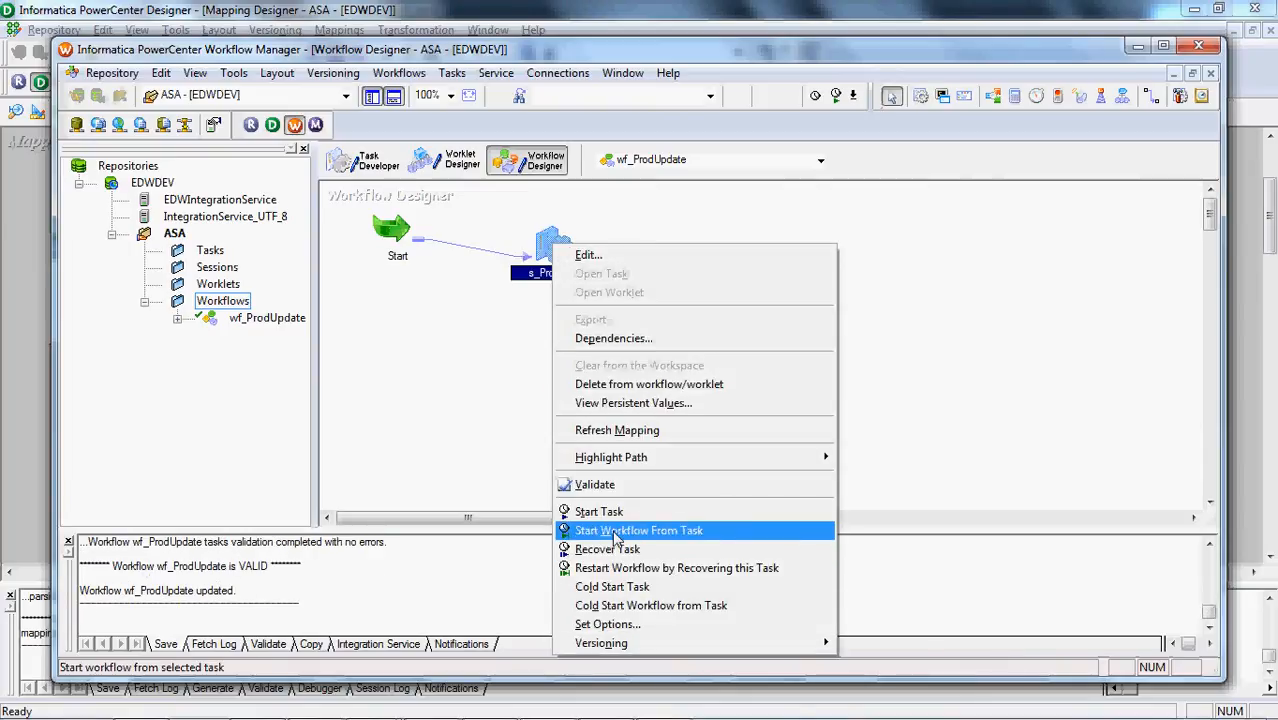
pyautogui.click(615, 531)
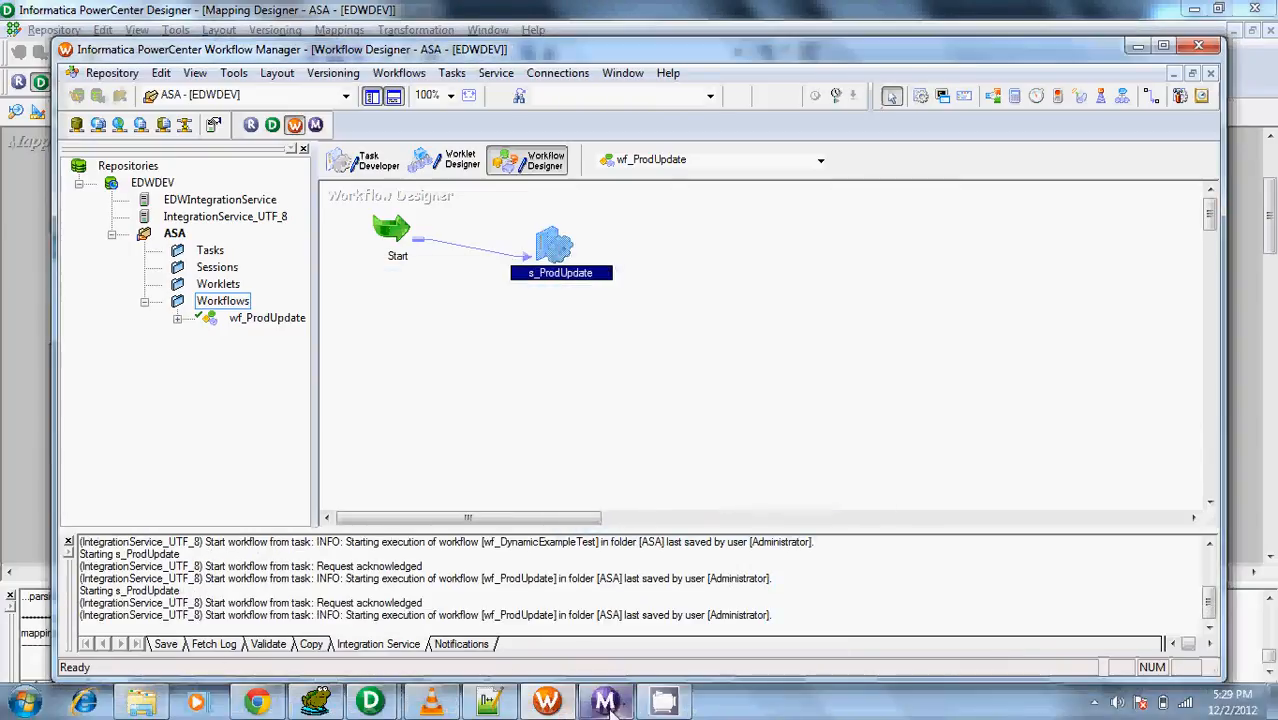
pyautogui.click(606, 703)
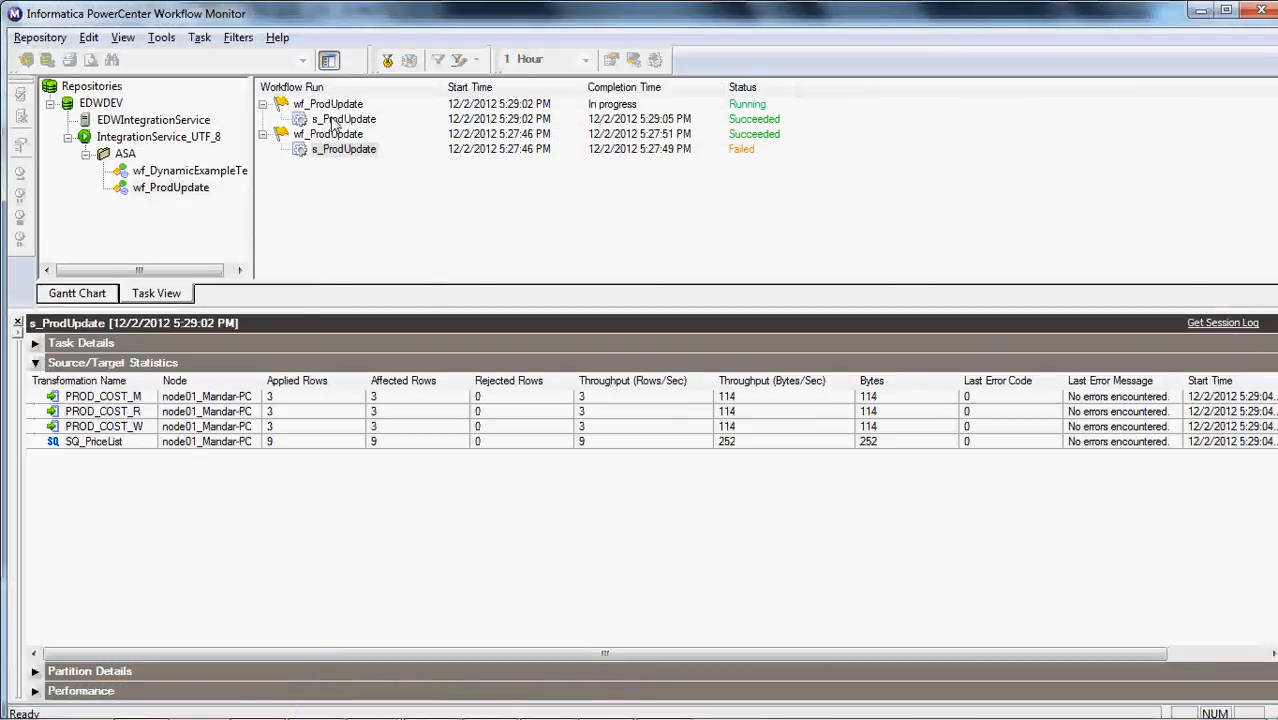
pyautogui.click(279, 446)
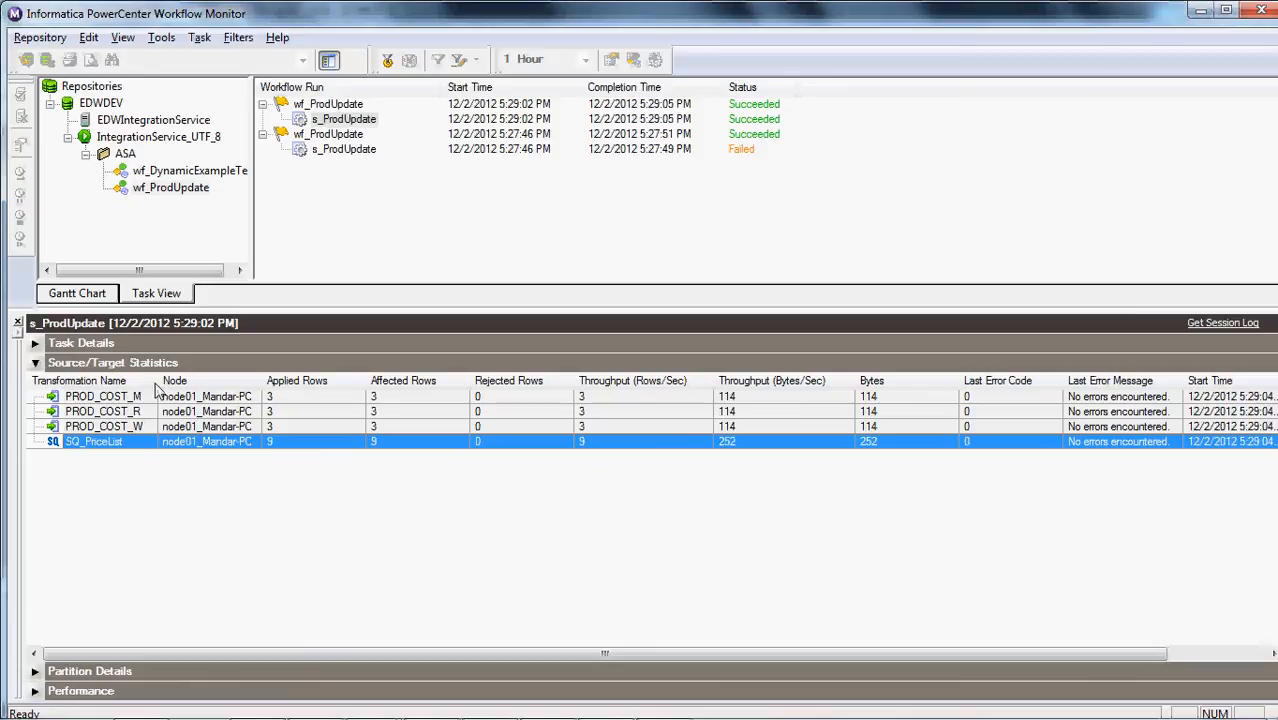
pyautogui.moveTo(157, 388); pyautogui.dragTo(181, 396)
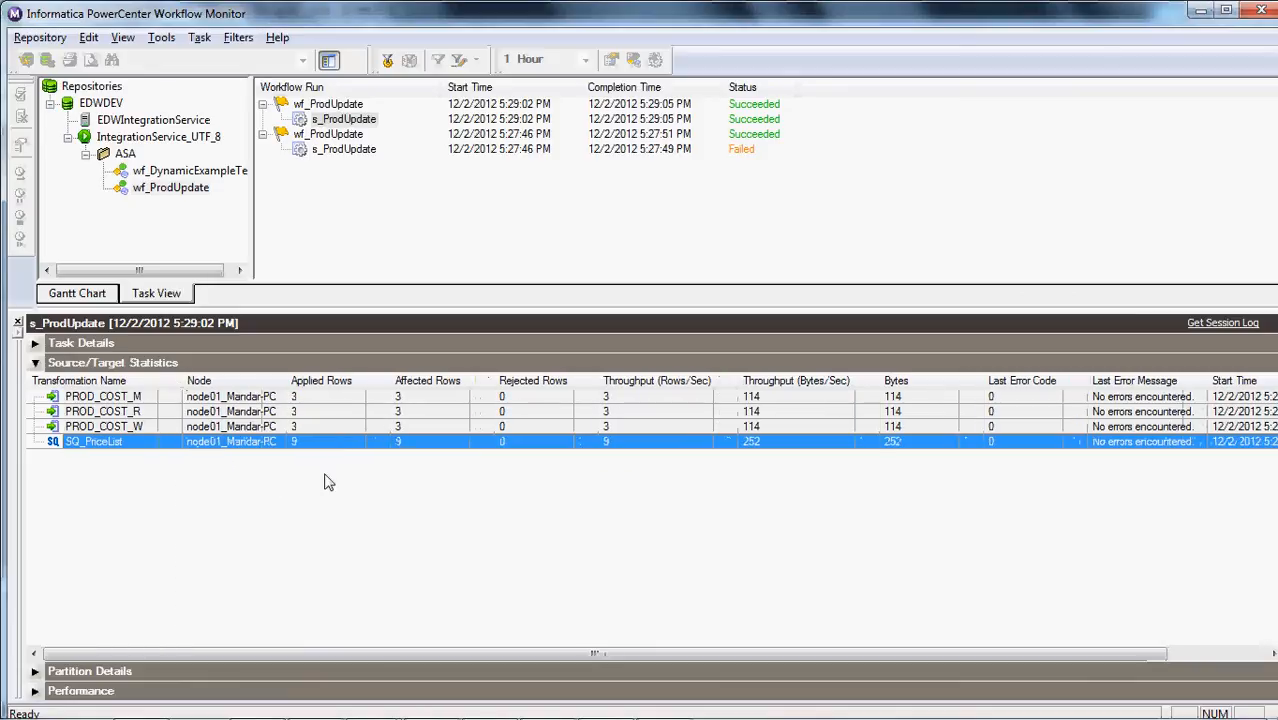
pyautogui.click(349, 431)
pyautogui.click(361, 413)
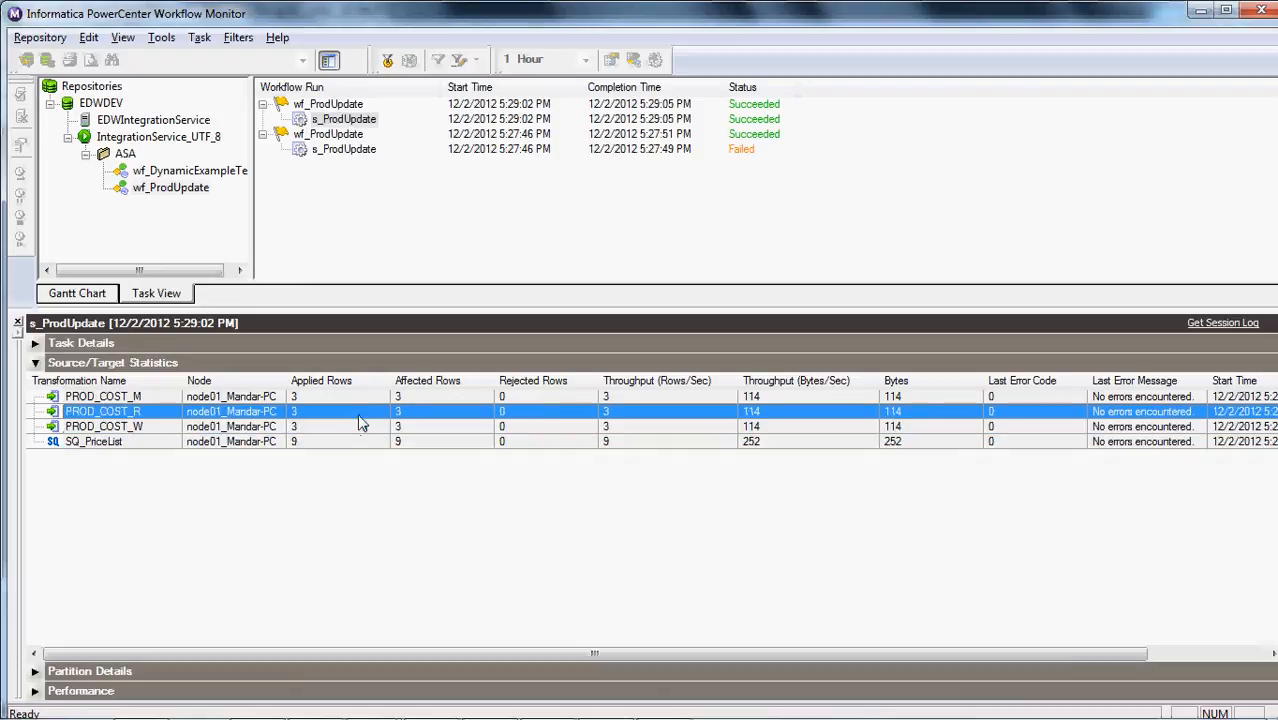
pyautogui.click(366, 398)
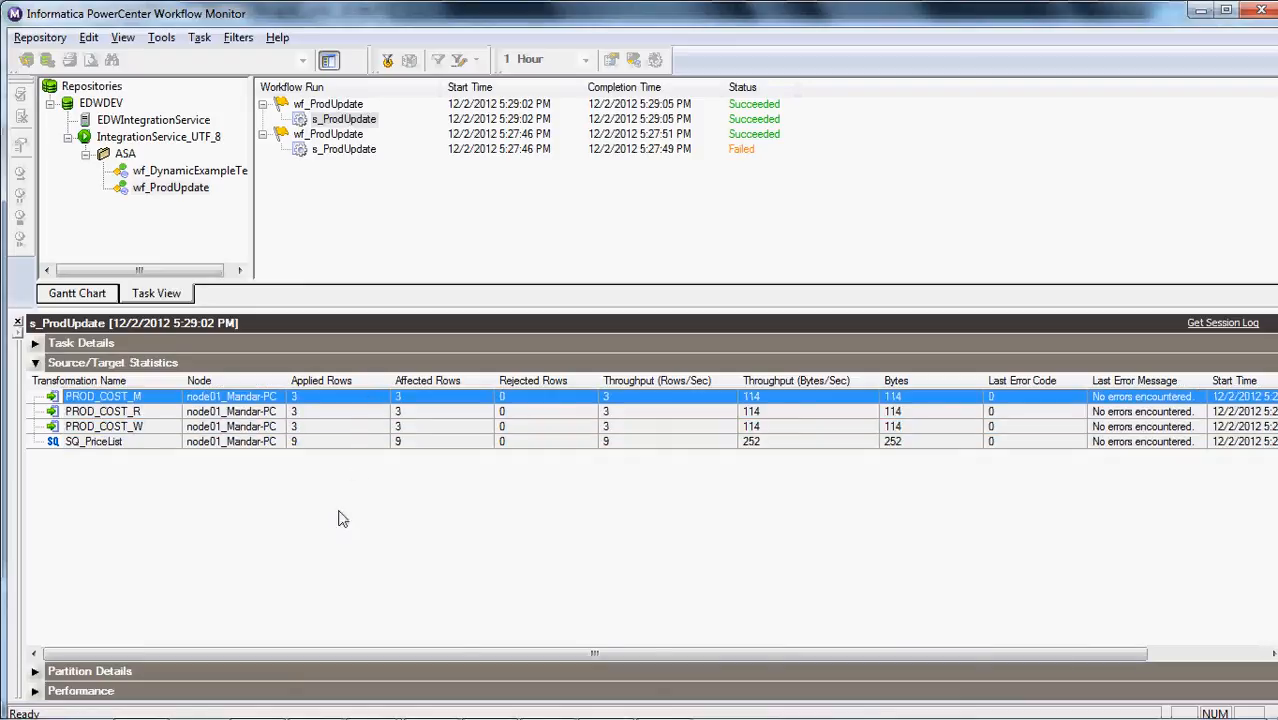
# Switch to Toad for Oracle and rerun the select query on prod_cost
pyautogui.click(326, 705)
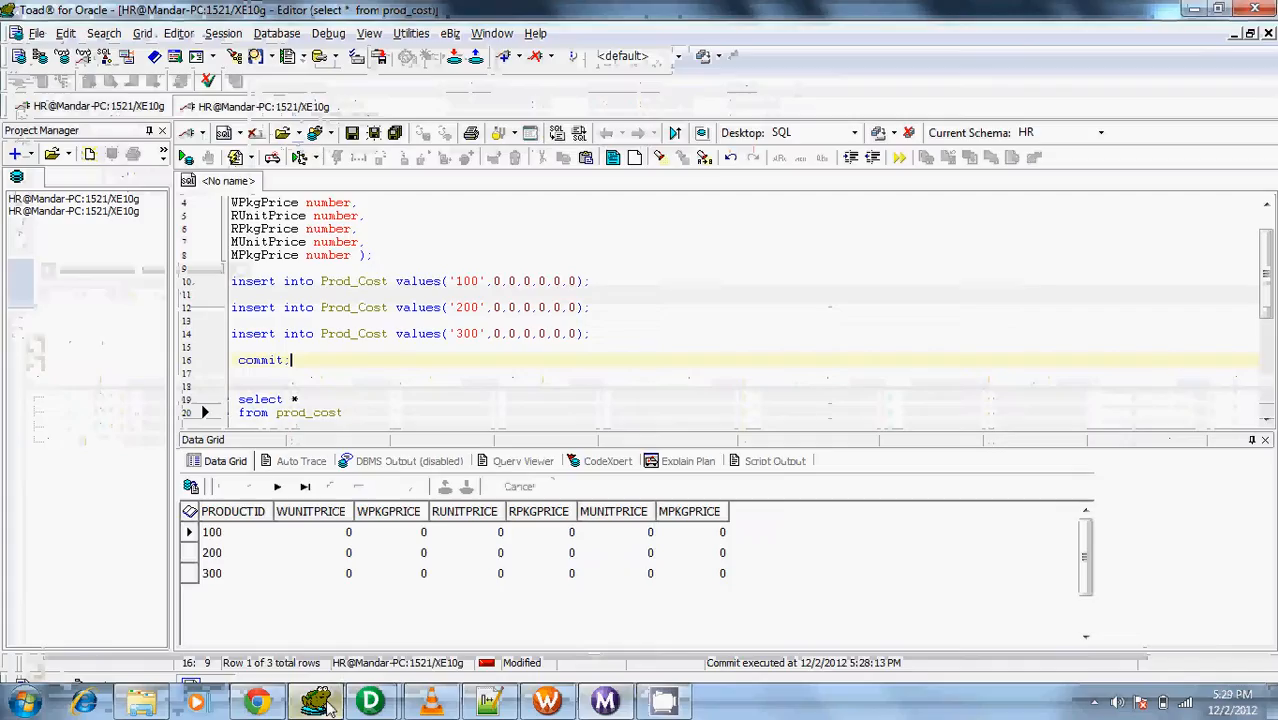
pyautogui.click(372, 399)
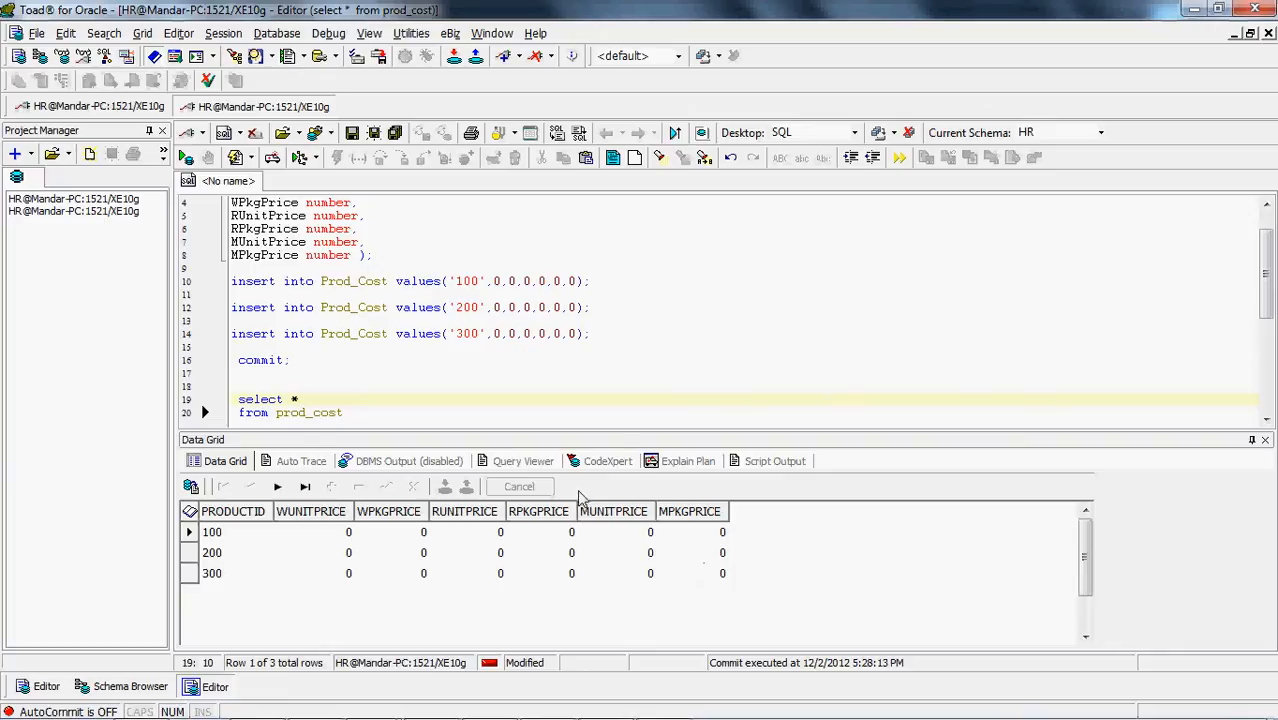
pyautogui.moveTo(620, 437); pyautogui.dragTo(628, 443)
pyautogui.click(468, 418)
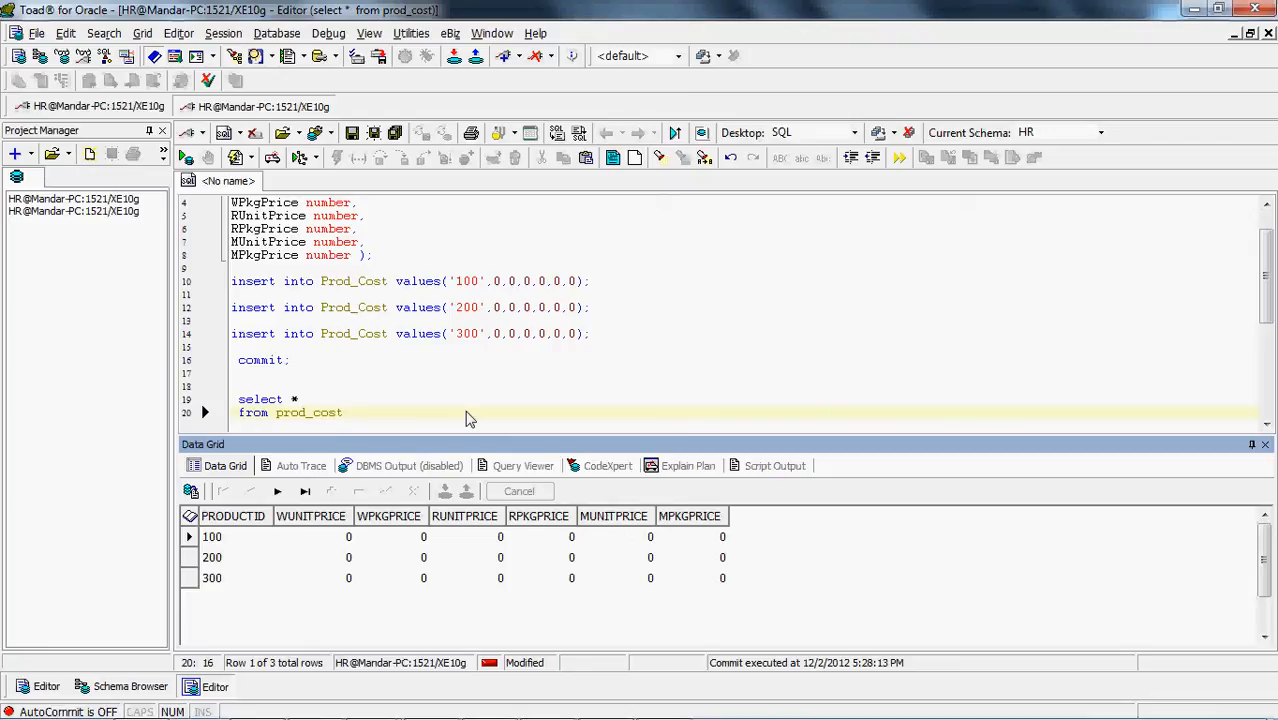
pyautogui.press('F9')
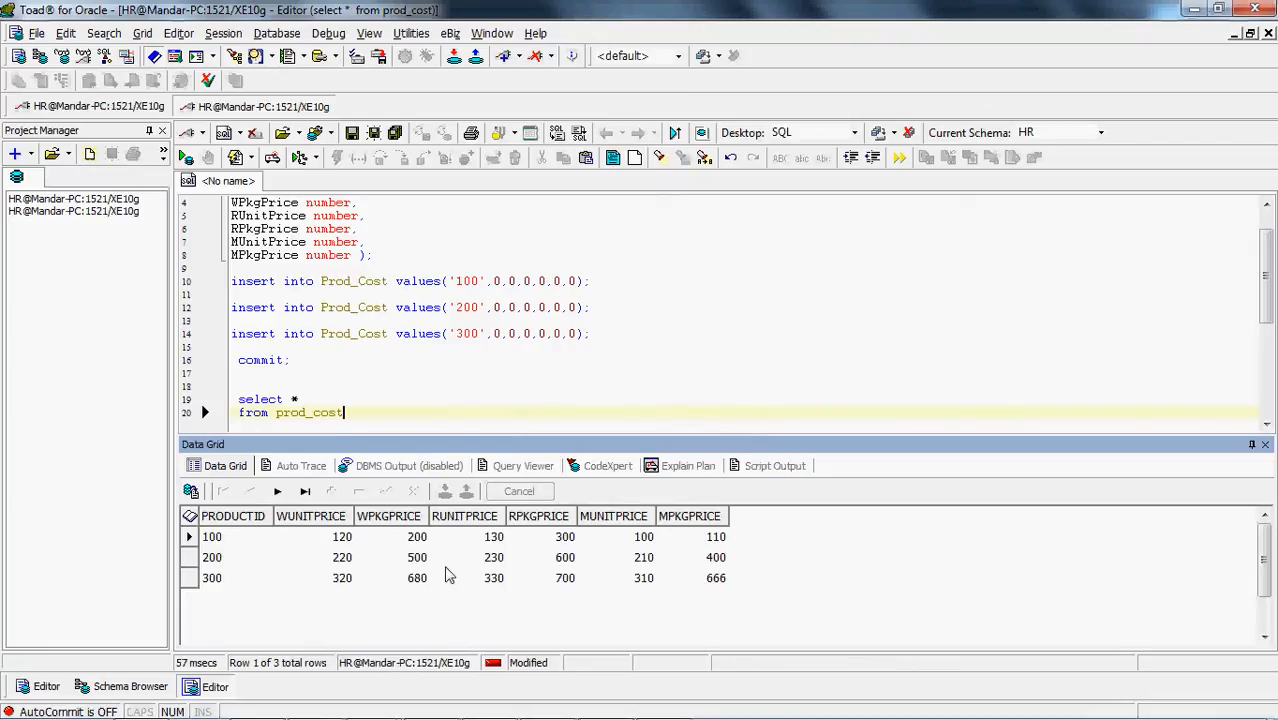
# Open PriceList.csv from the InfraWork folder on Data (G:) in Excel and restore its window to a smaller size
pyautogui.hotkey('alt', 'Tab')
pyautogui.hotkey('alt', 'Tab')
pyautogui.hotkey('alt', 'Tab')
pyautogui.hotkey('alt', 'Tab')
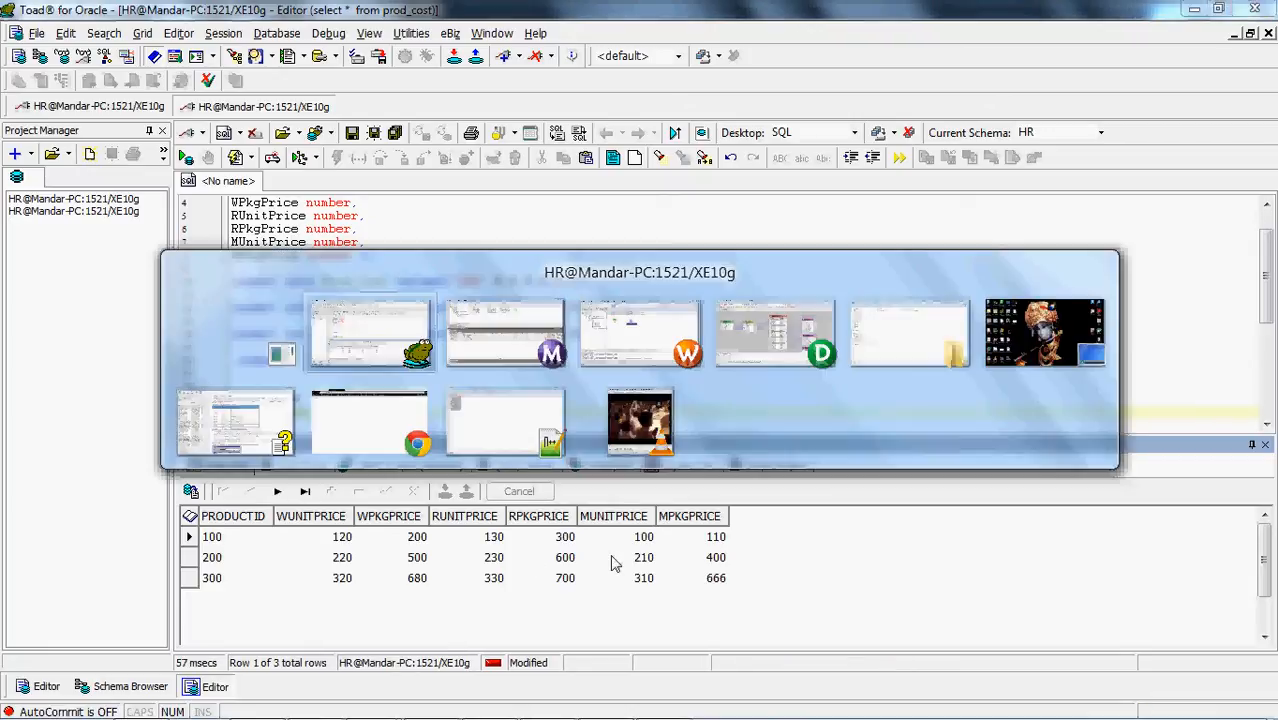
pyautogui.hotkey('alt', 'Tab')
pyautogui.hotkey('alt', 'Tab')
pyautogui.hotkey('alt', 'Tab')
pyautogui.hotkey('alt', 'Tab')
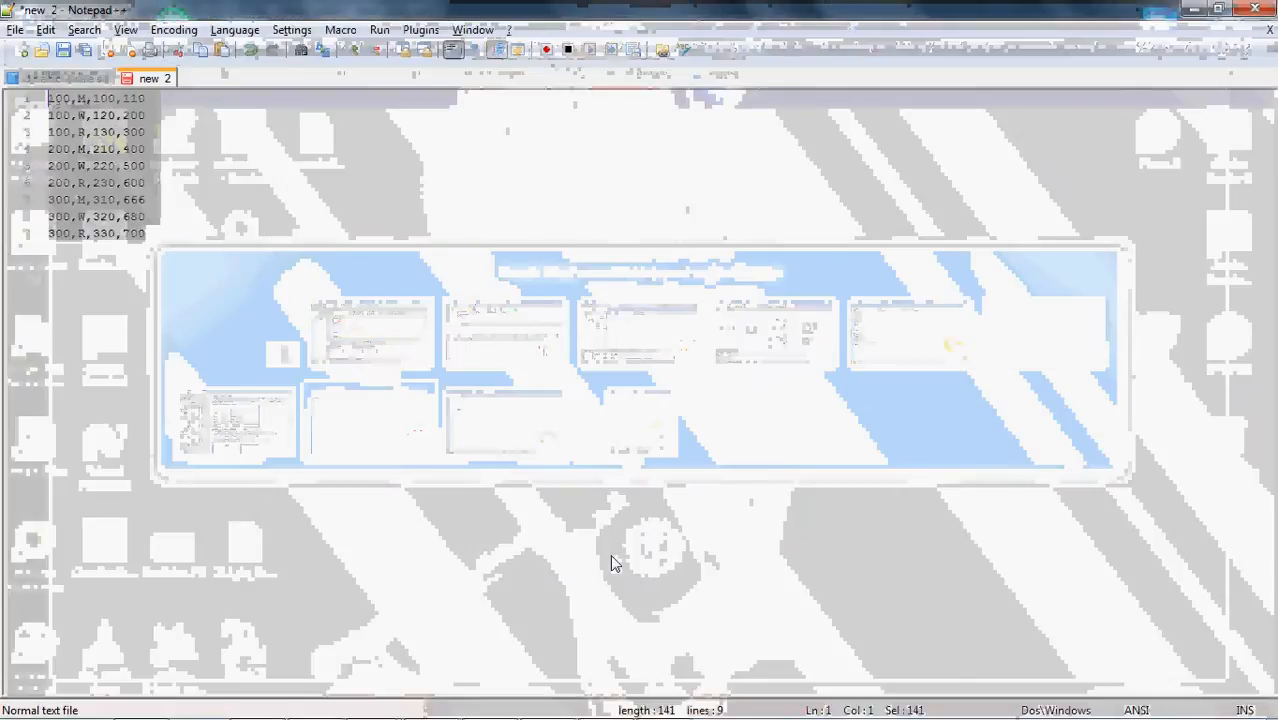
pyautogui.hotkey('alt', 'Tab')
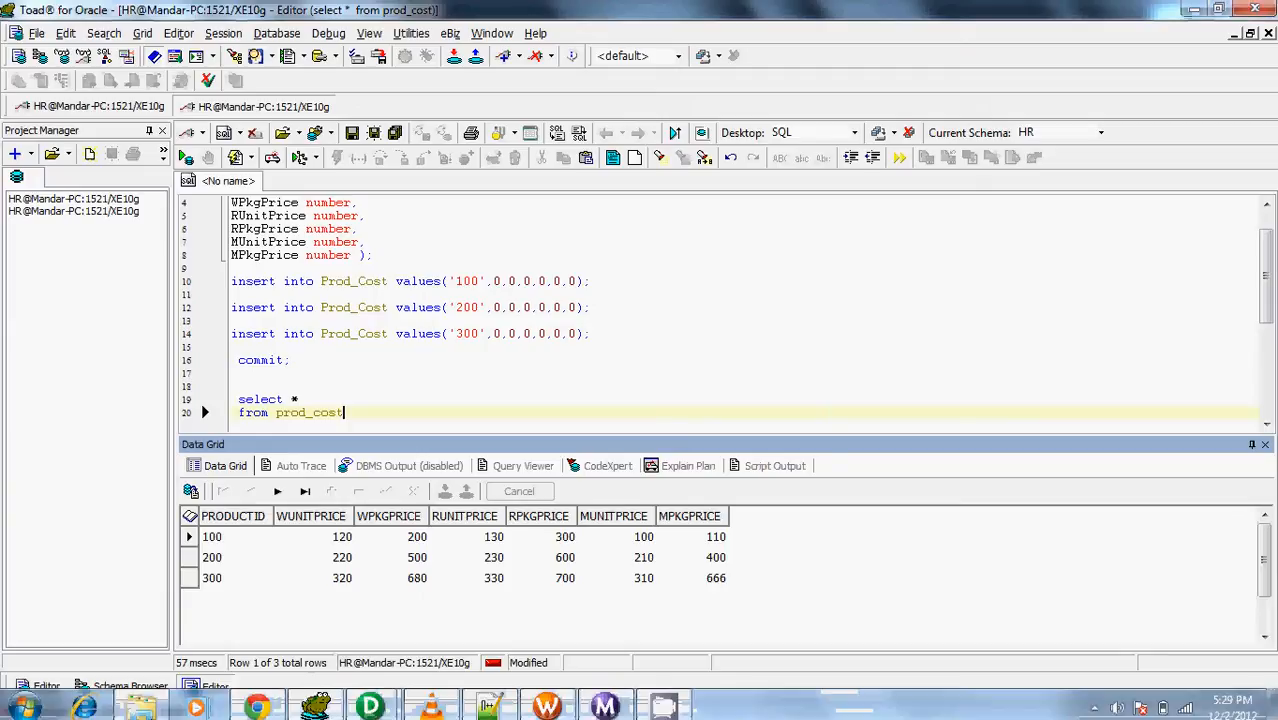
pyautogui.click(141, 700)
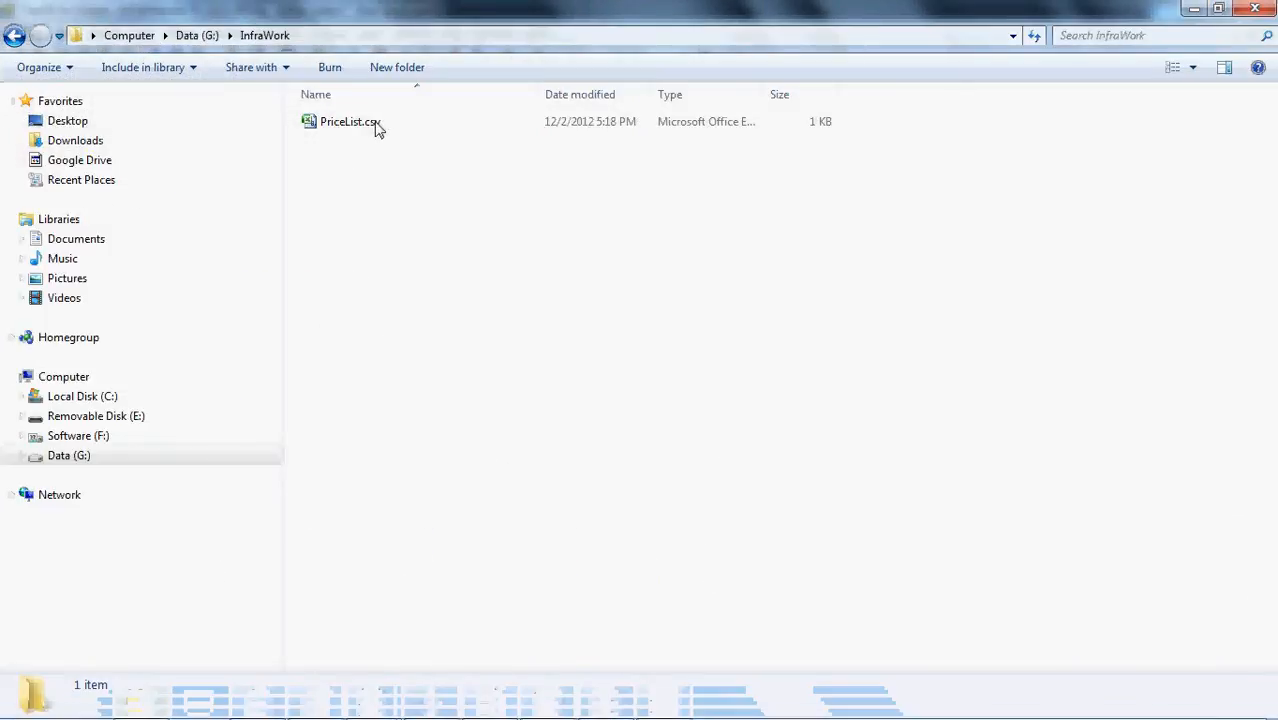
pyautogui.click(377, 125)
pyautogui.doubleClick(490, 121)
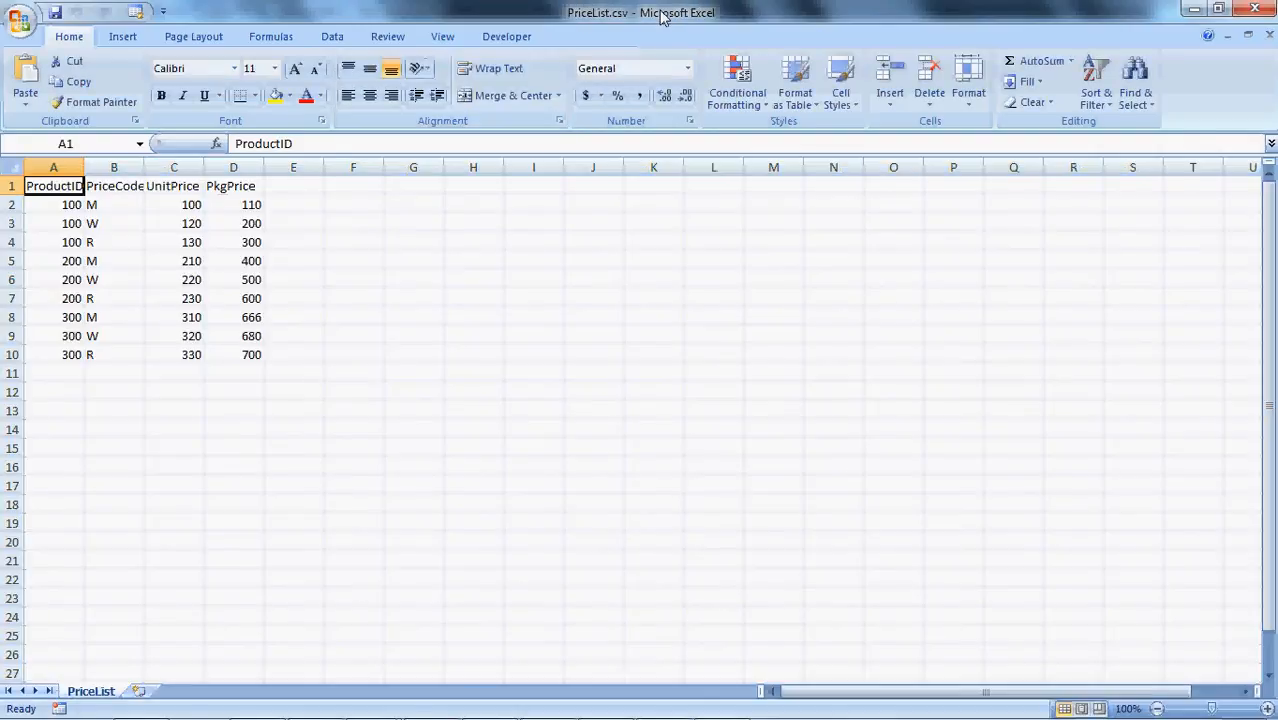
pyautogui.doubleClick(662, 14)
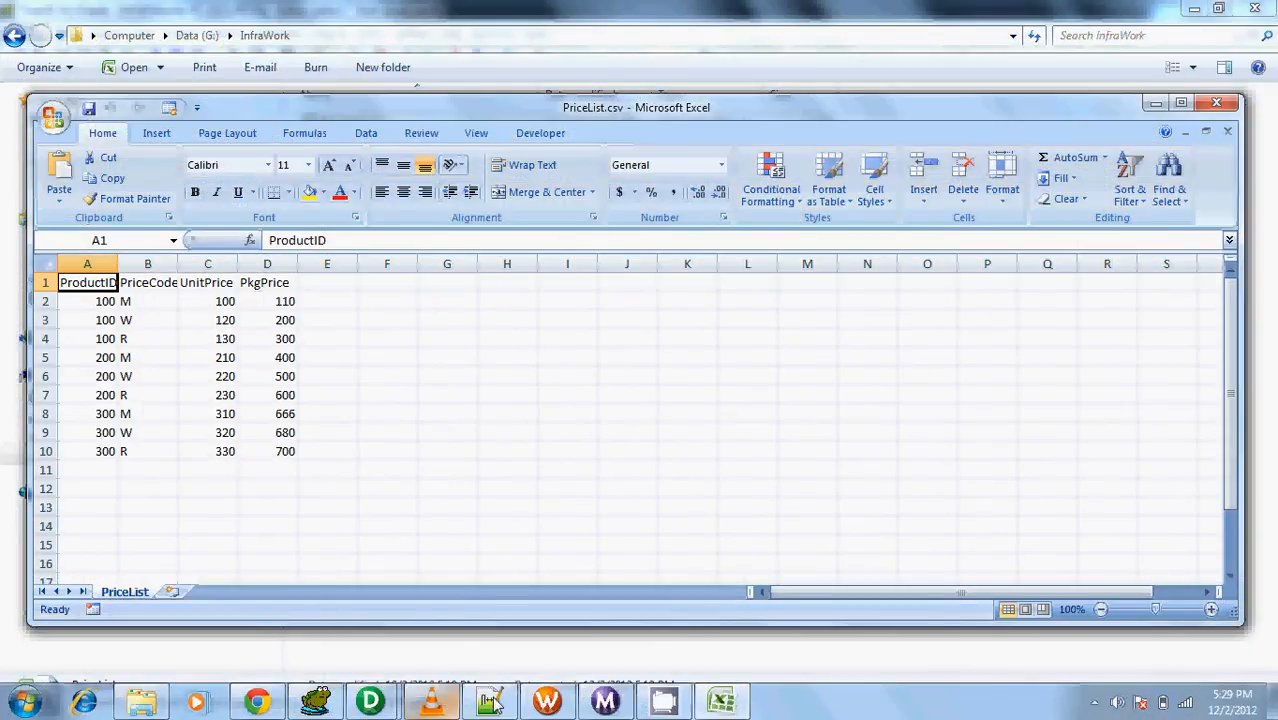
# Place the PriceList.csv Excel window beside the prod_cost query results in Toad
pyautogui.click(316, 706)
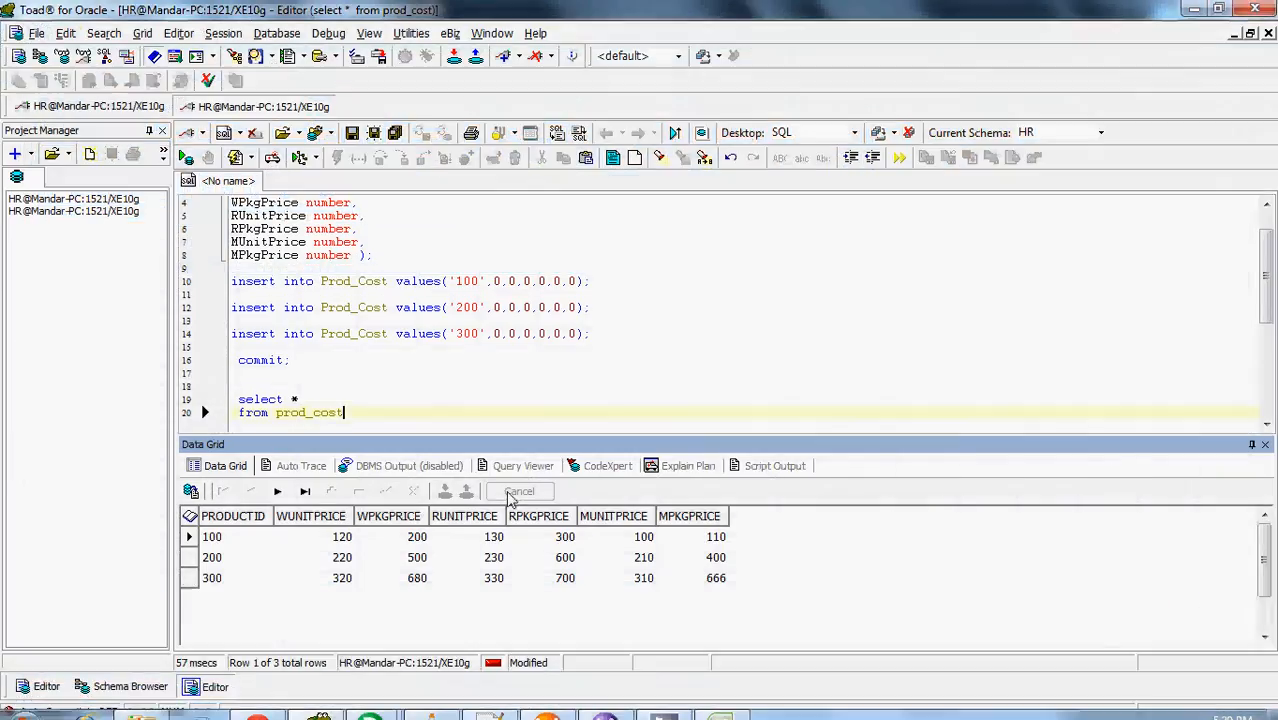
pyautogui.hotkey('alt', 'Tab')
pyautogui.hotkey('alt', 'Tab')
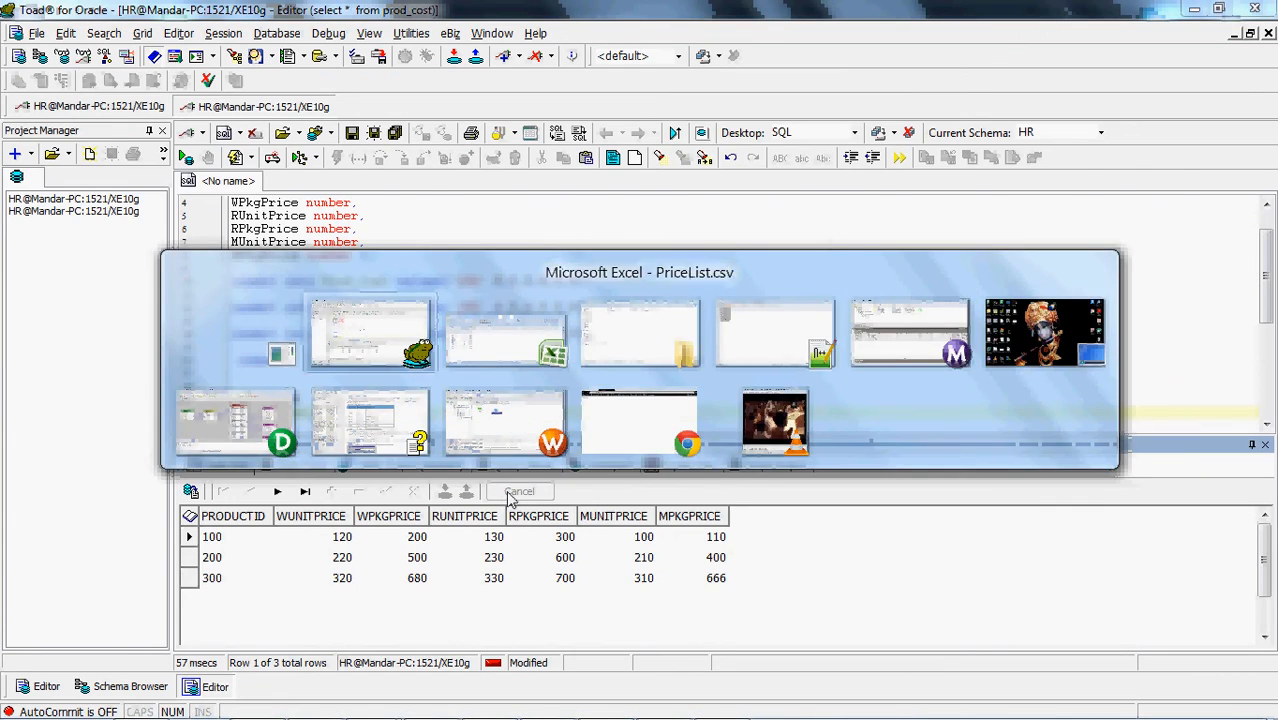
pyautogui.moveTo(632, 112); pyautogui.dragTo(1150, 132)
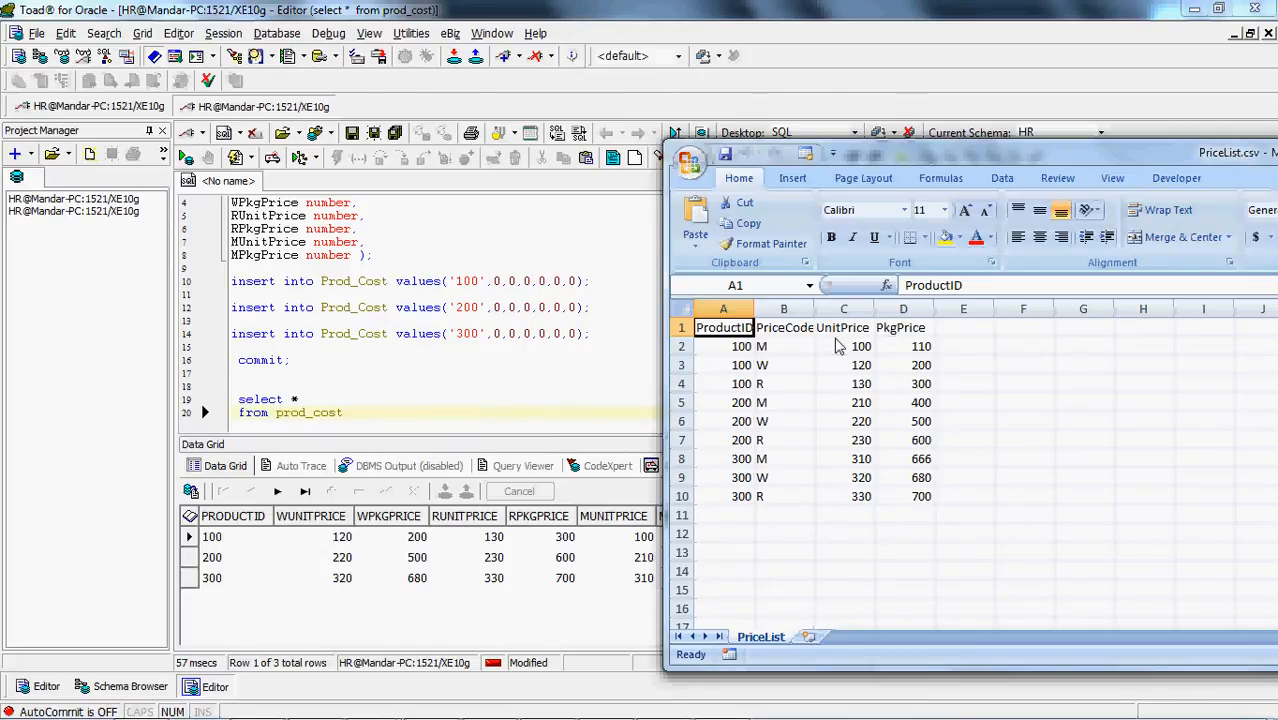
# Compare the UnitPrice and PkgPrice values of product 100 in PriceList.csv with the prod_cost query results
pyautogui.click(859, 372)
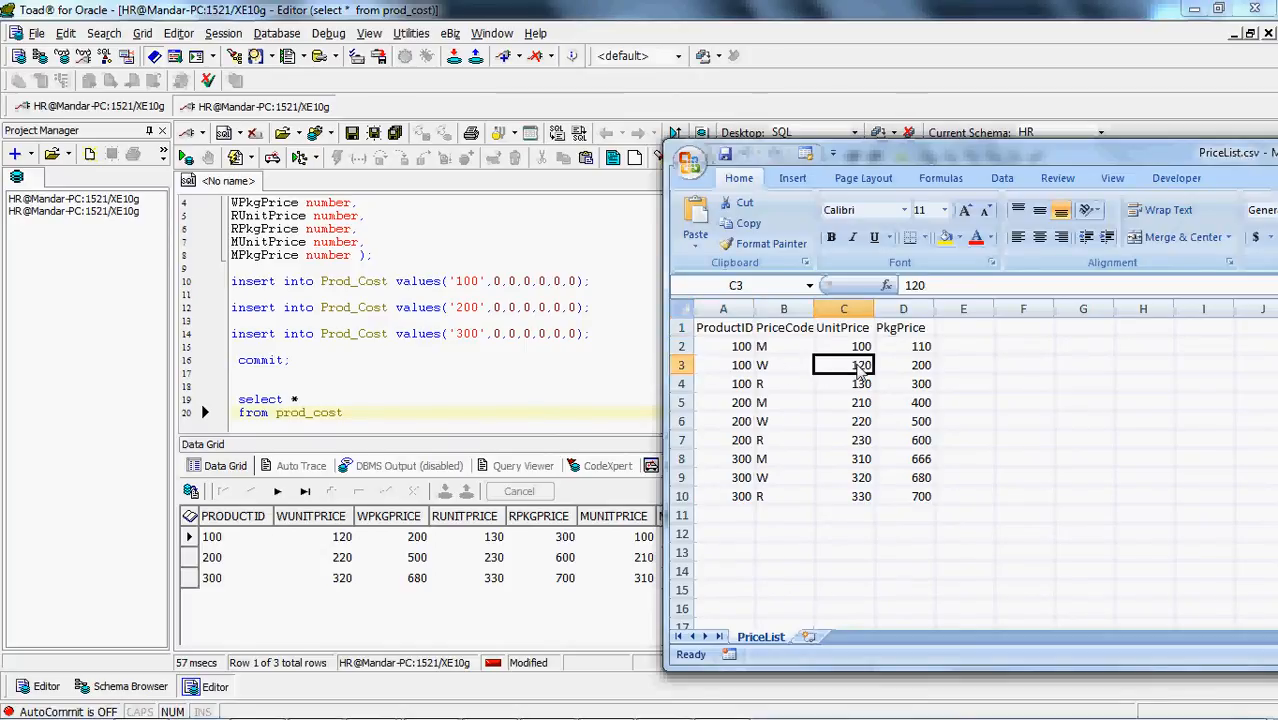
pyautogui.click(903, 370)
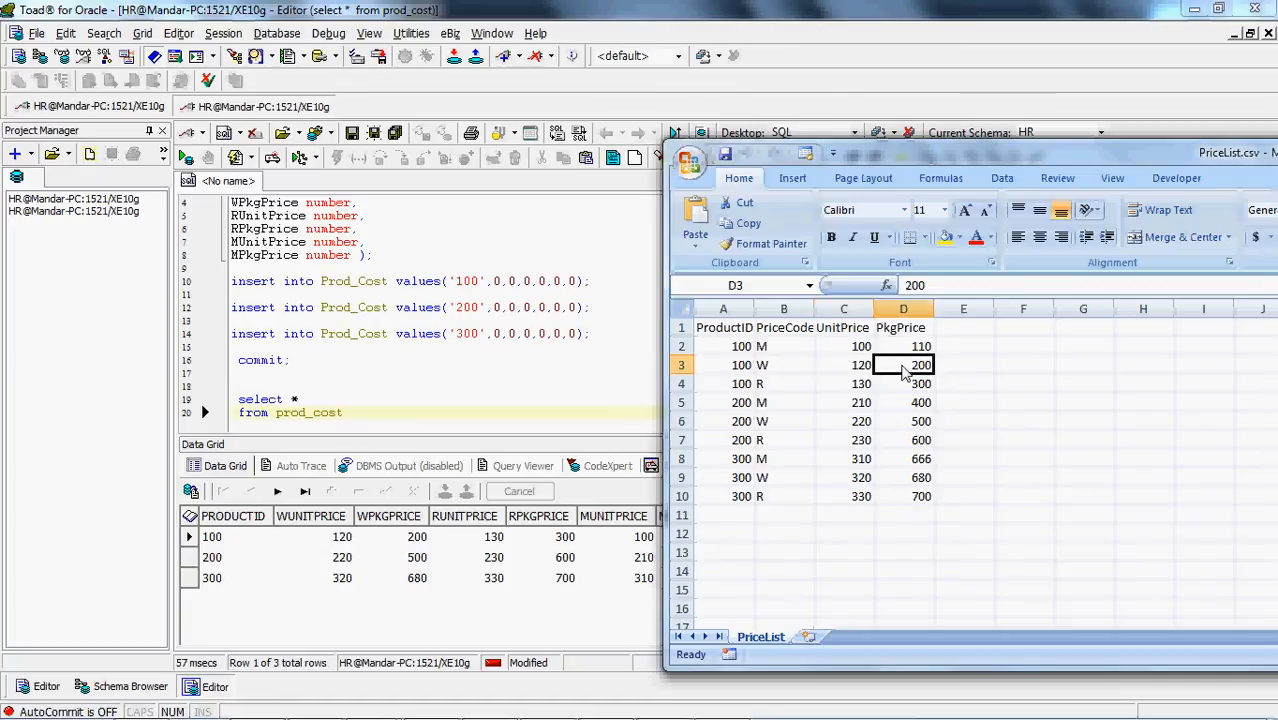
pyautogui.click(772, 350)
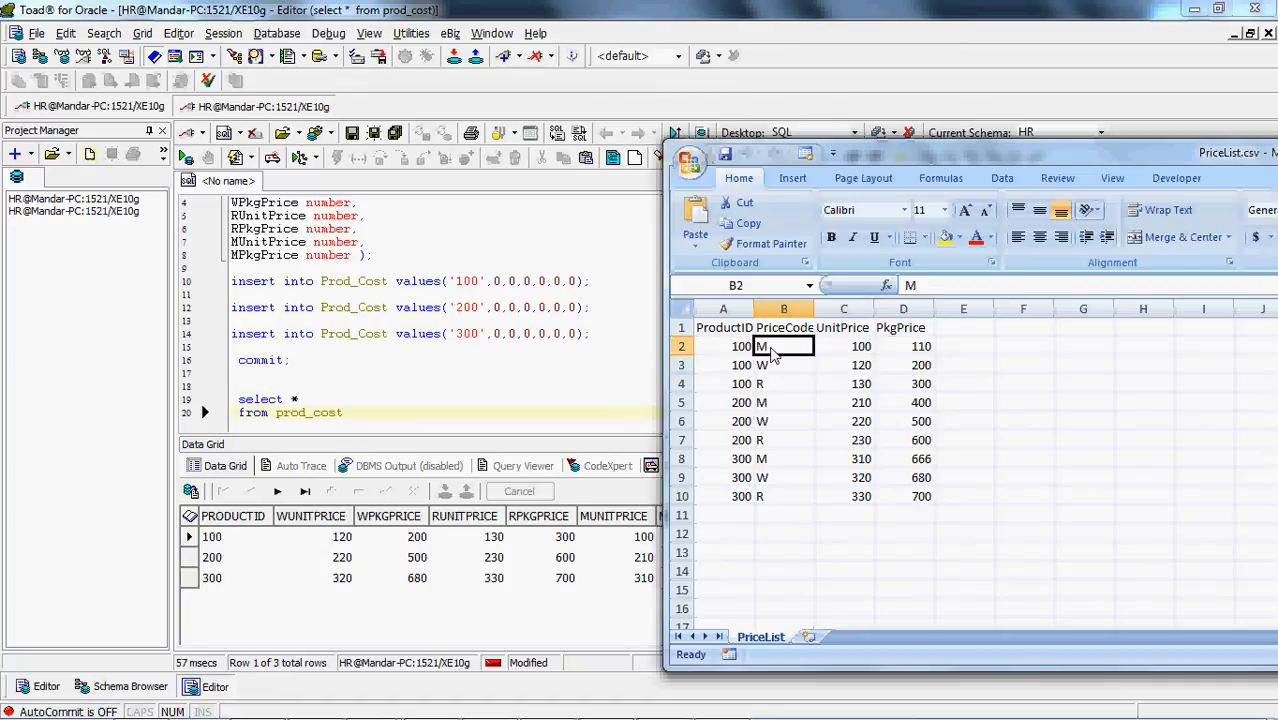
pyautogui.click(722, 350)
pyautogui.click(784, 351)
pyautogui.click(848, 355)
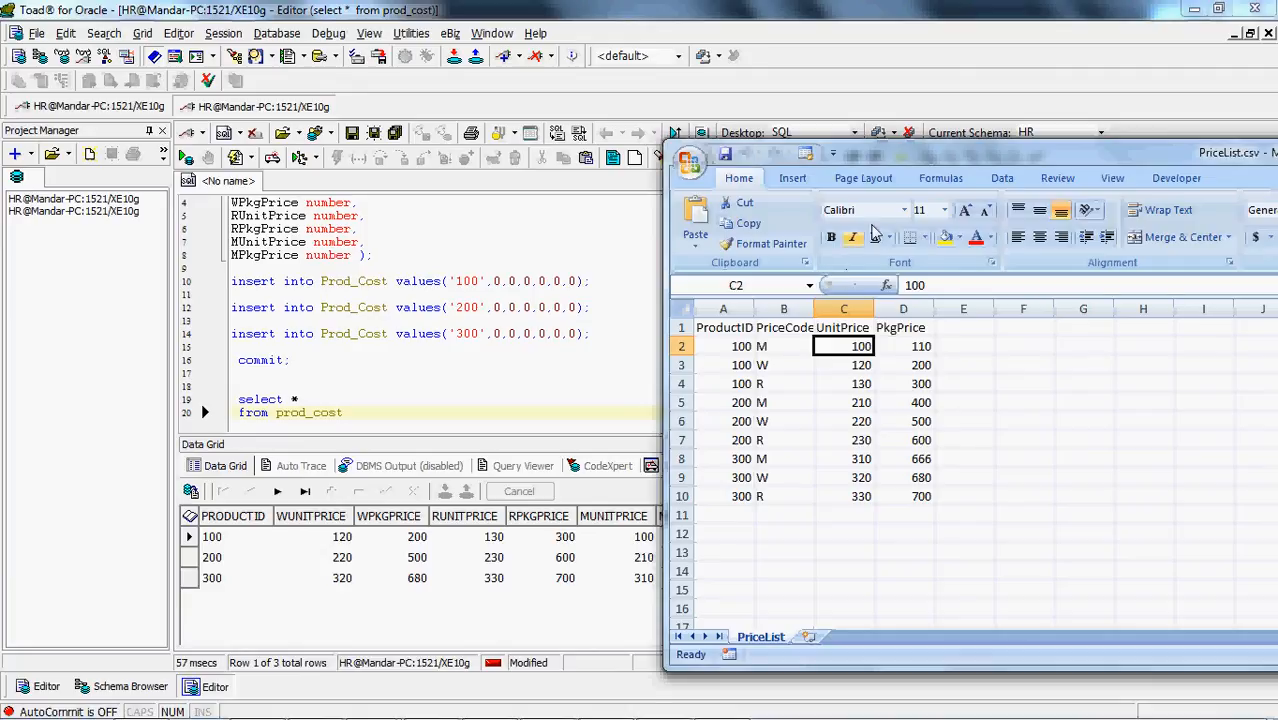
pyautogui.moveTo(888, 158); pyautogui.dragTo(985, 158)
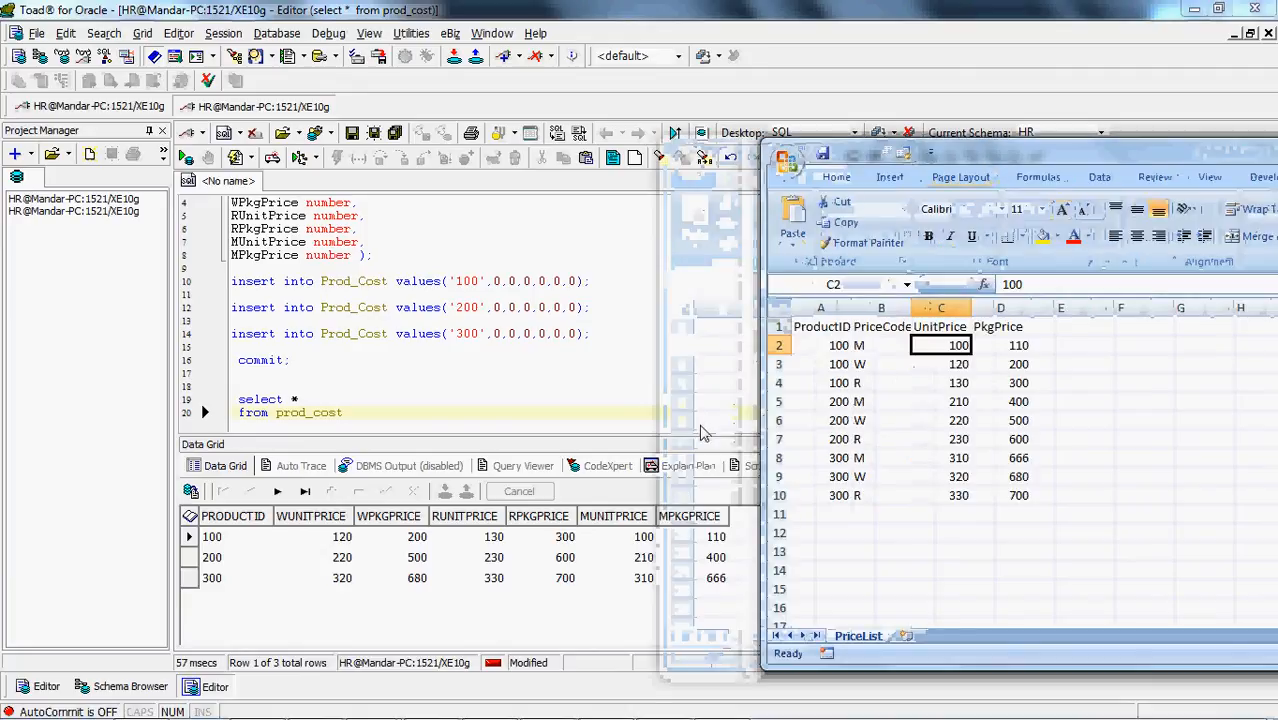
pyautogui.click(1008, 356)
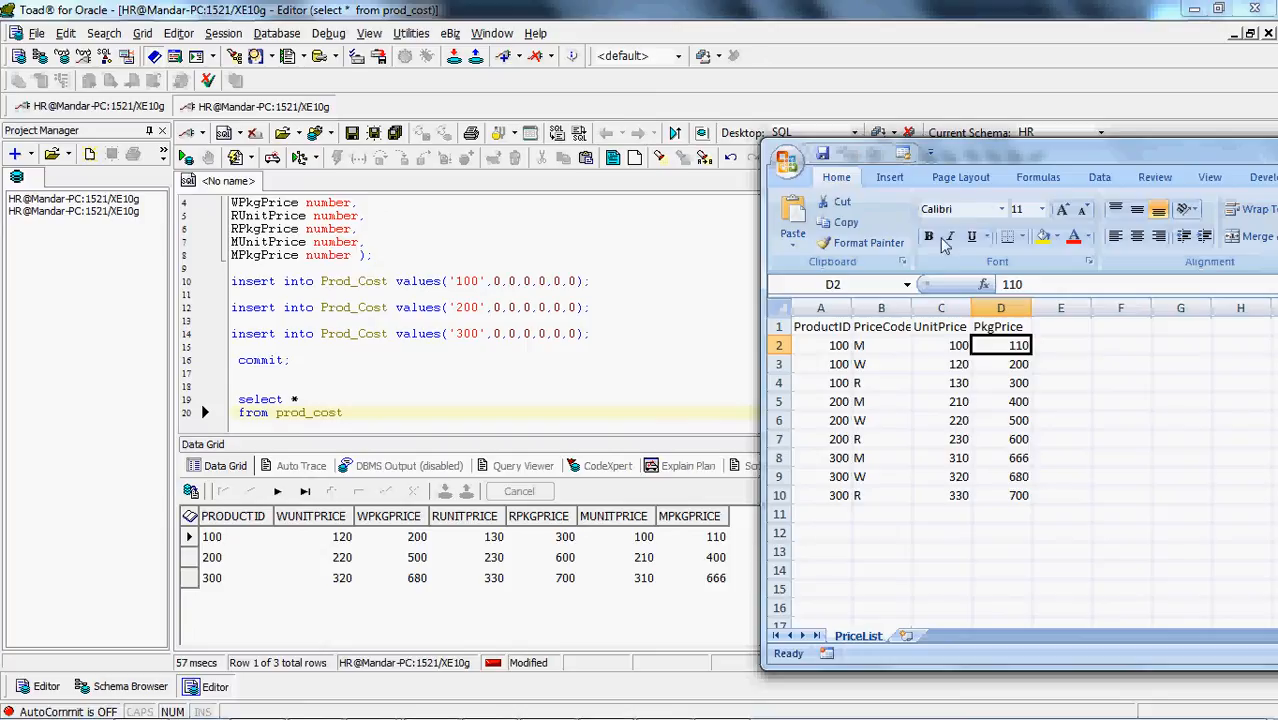
# Move the PriceList.csv window aside, switch to Informatica PowerCenter Designer and hide the output window to show all of m_ProdUpdate
pyautogui.moveTo(973, 155); pyautogui.dragTo(346, 90)
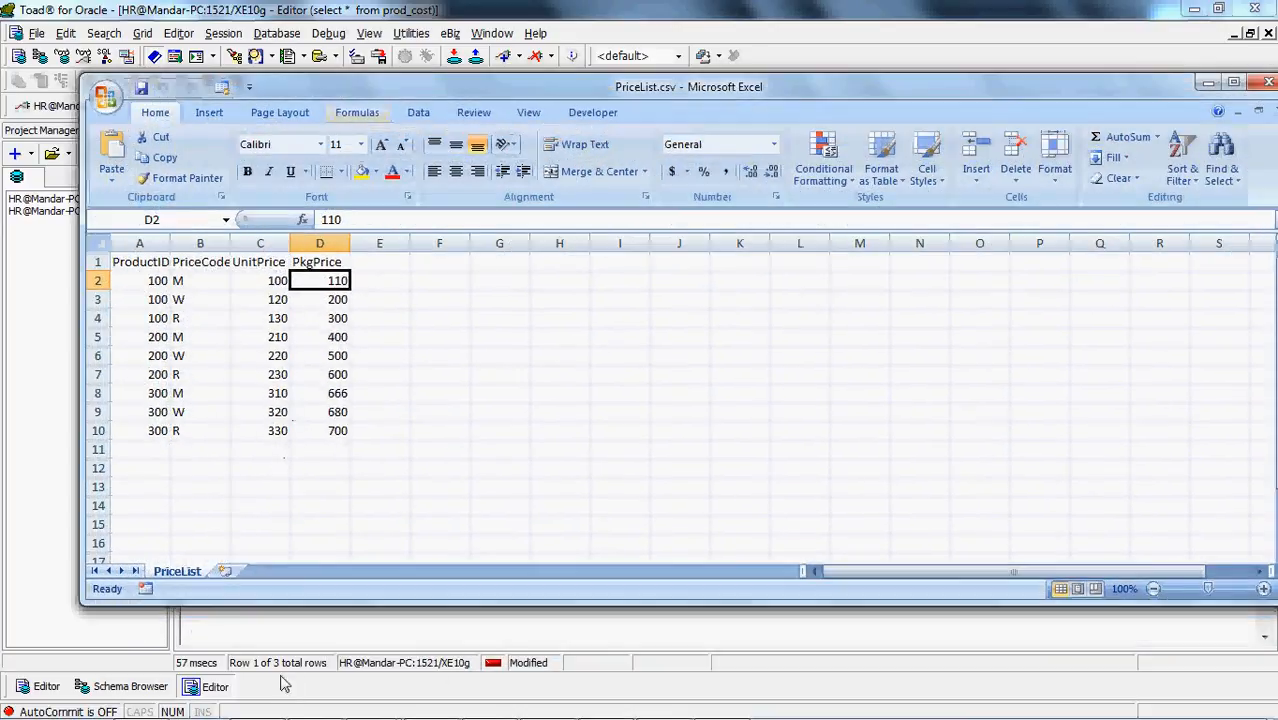
pyautogui.moveTo(372, 705)
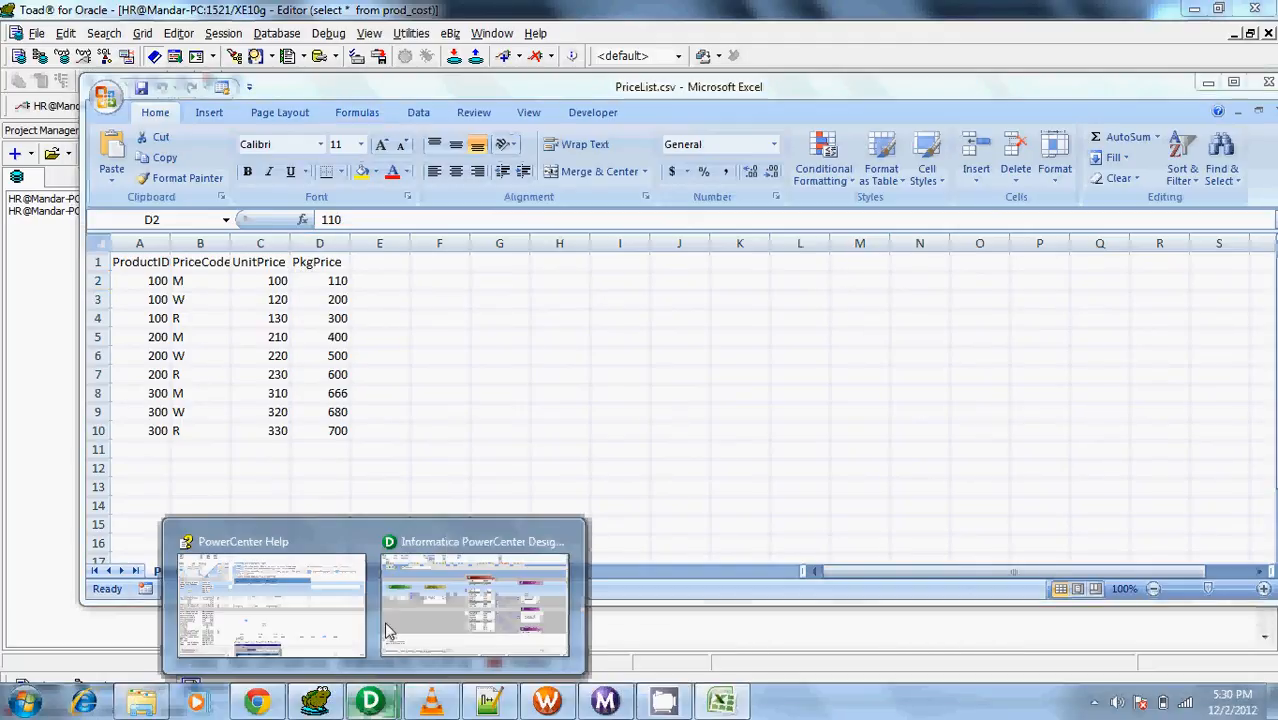
pyautogui.click(435, 616)
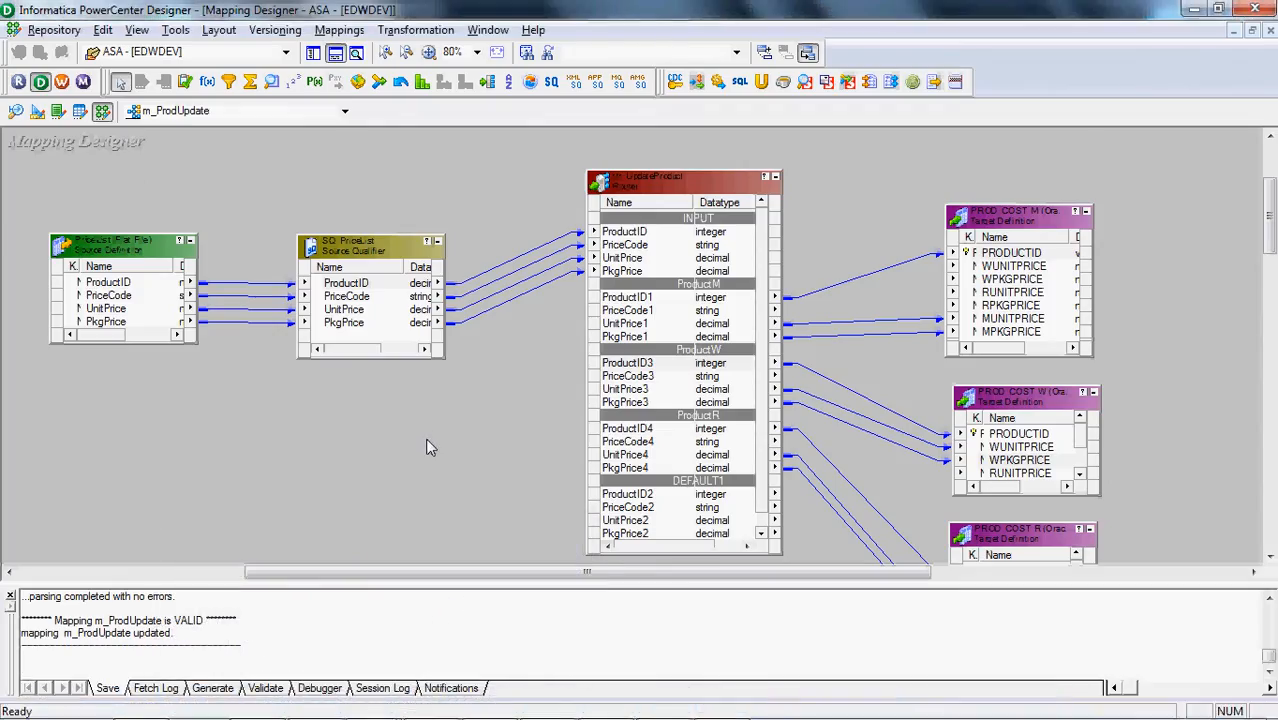
pyautogui.click(335, 54)
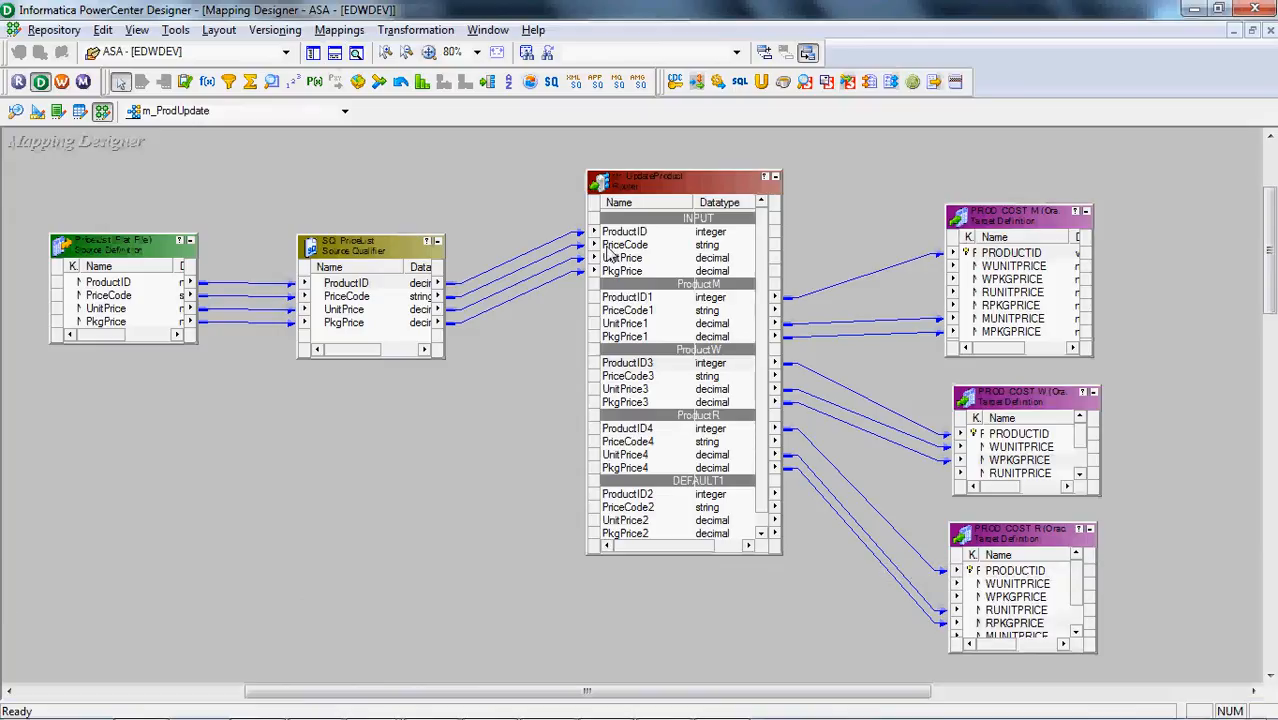
pyautogui.click(342, 299)
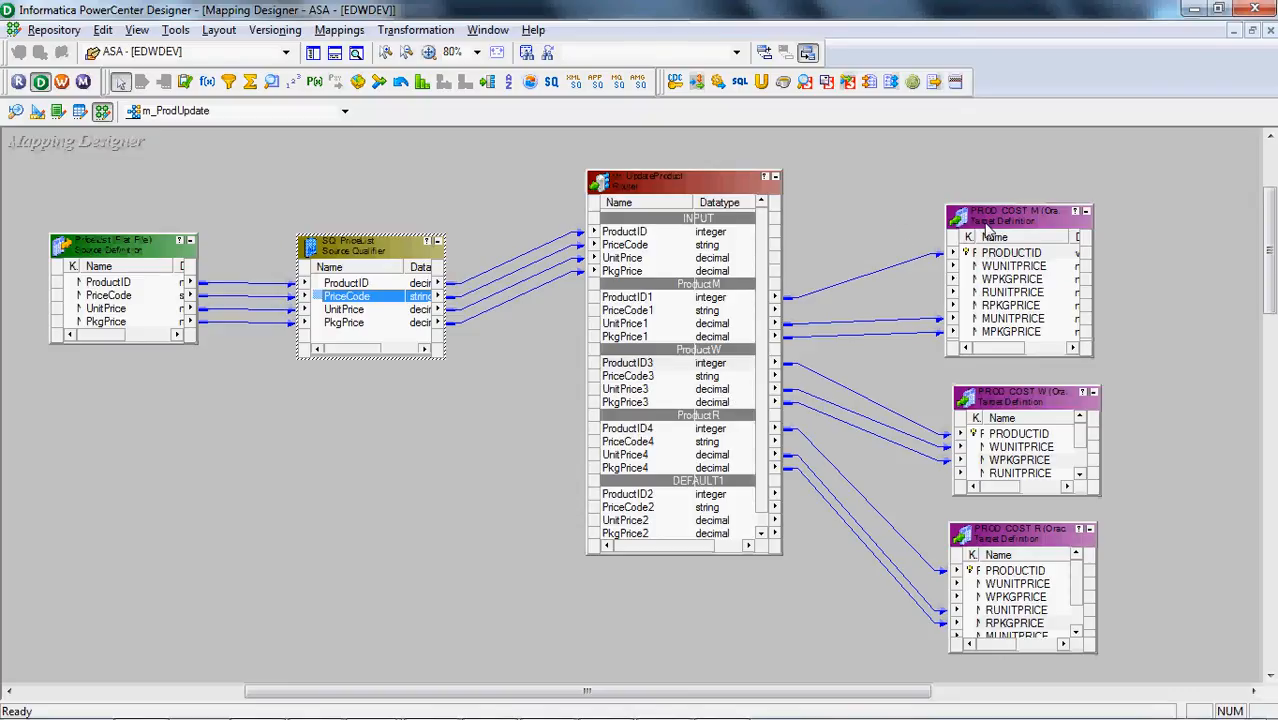
# Move the PROD_COST_M, PROD_COST_W and PROD_COST_R targets slightly farther from the router in m_ProdUpdate
pyautogui.moveTo(988, 228); pyautogui.dragTo(1007, 208)
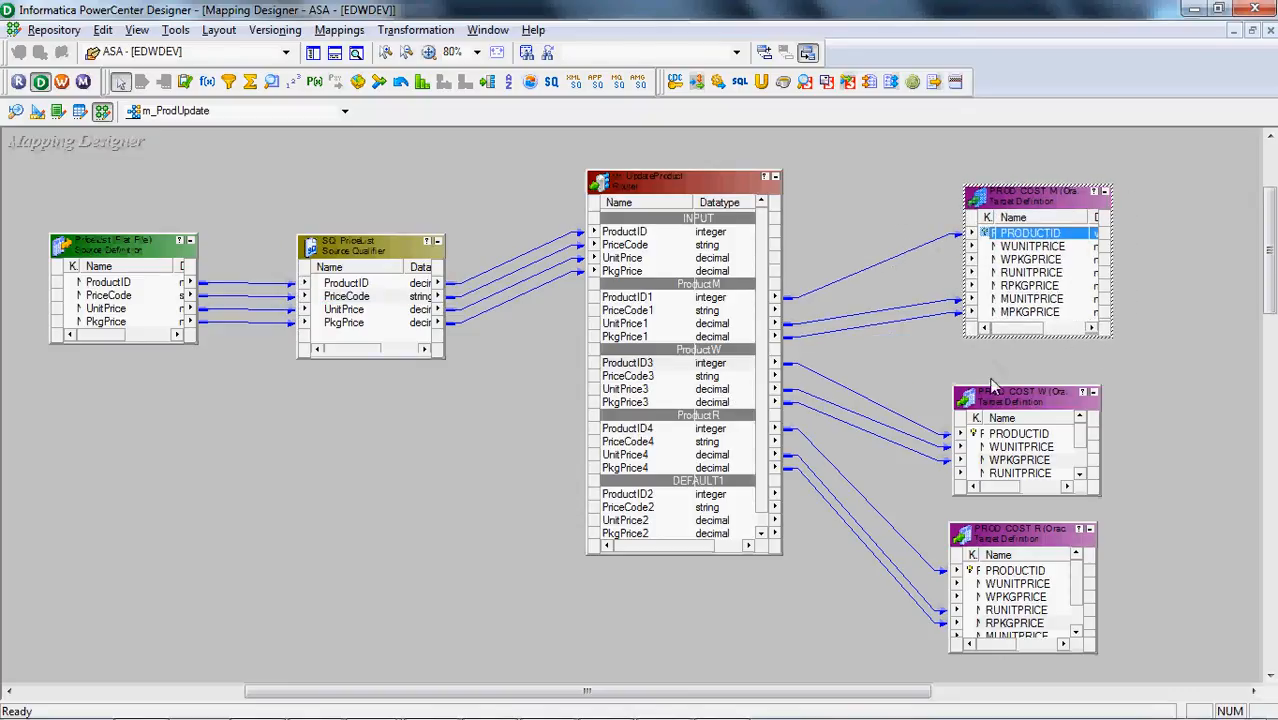
pyautogui.moveTo(992, 397); pyautogui.dragTo(1016, 391)
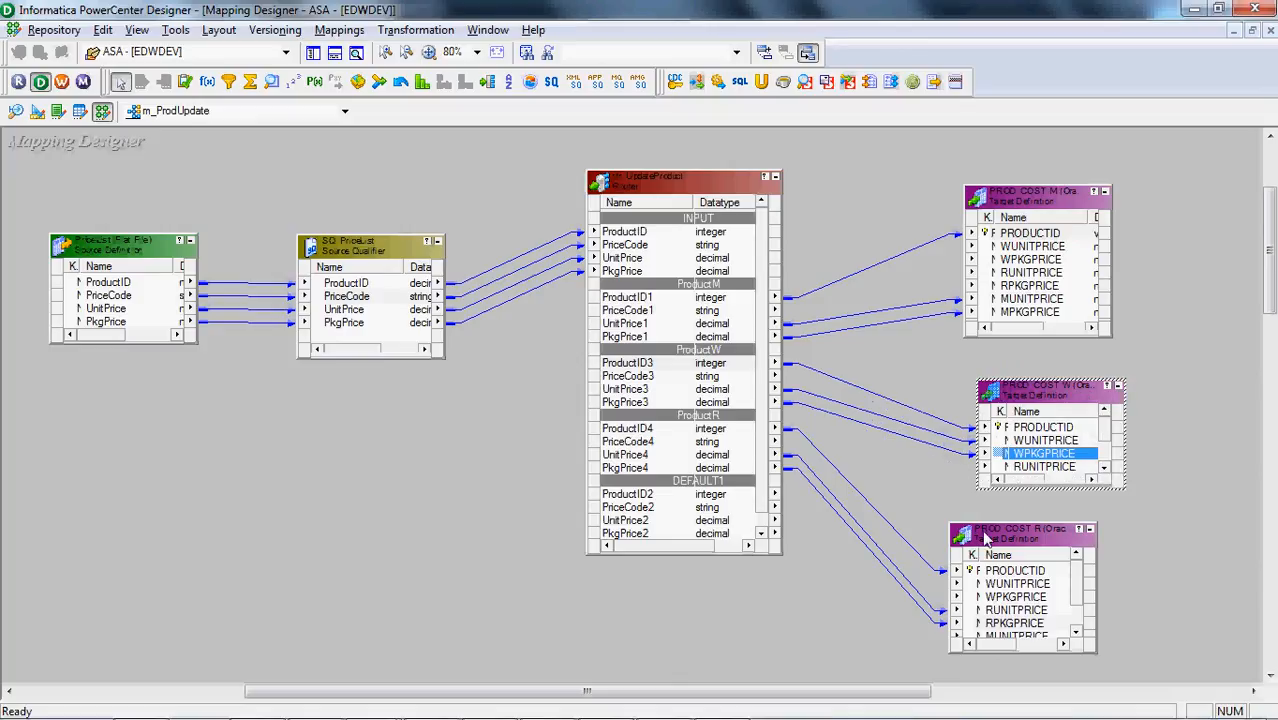
pyautogui.moveTo(986, 533); pyautogui.dragTo(1016, 540)
pyautogui.click(762, 625)
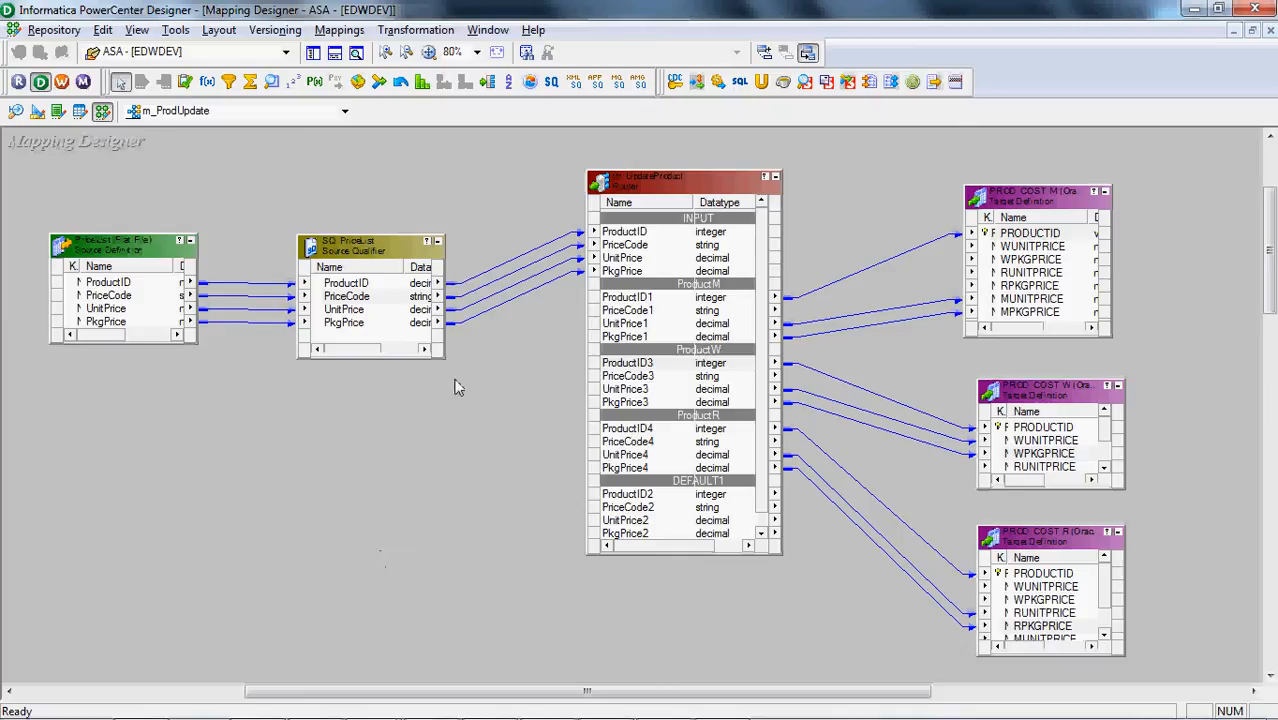
# Delete the links between SQ_PriceList and the router, along with the rtr_UpdateProduct router itself
pyautogui.moveTo(522, 219); pyautogui.dragTo(528, 322)
pyautogui.press('Delete')
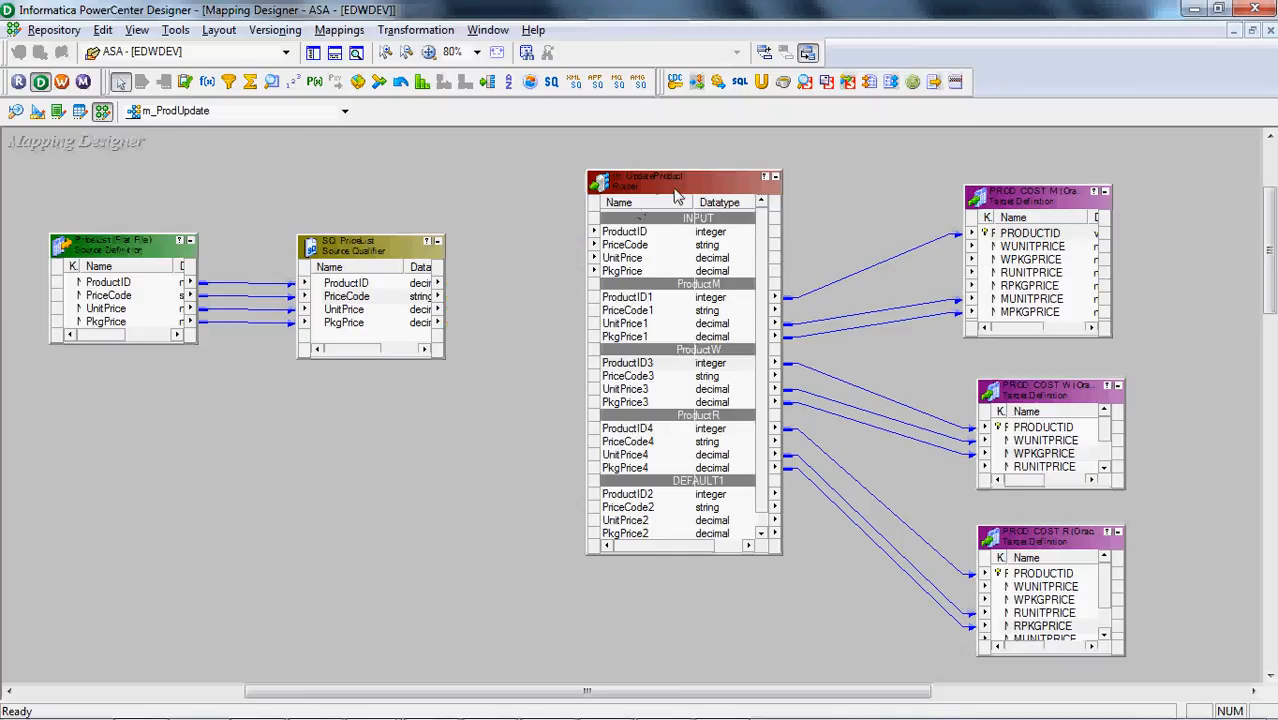
pyautogui.click(677, 196)
pyautogui.press('Delete')
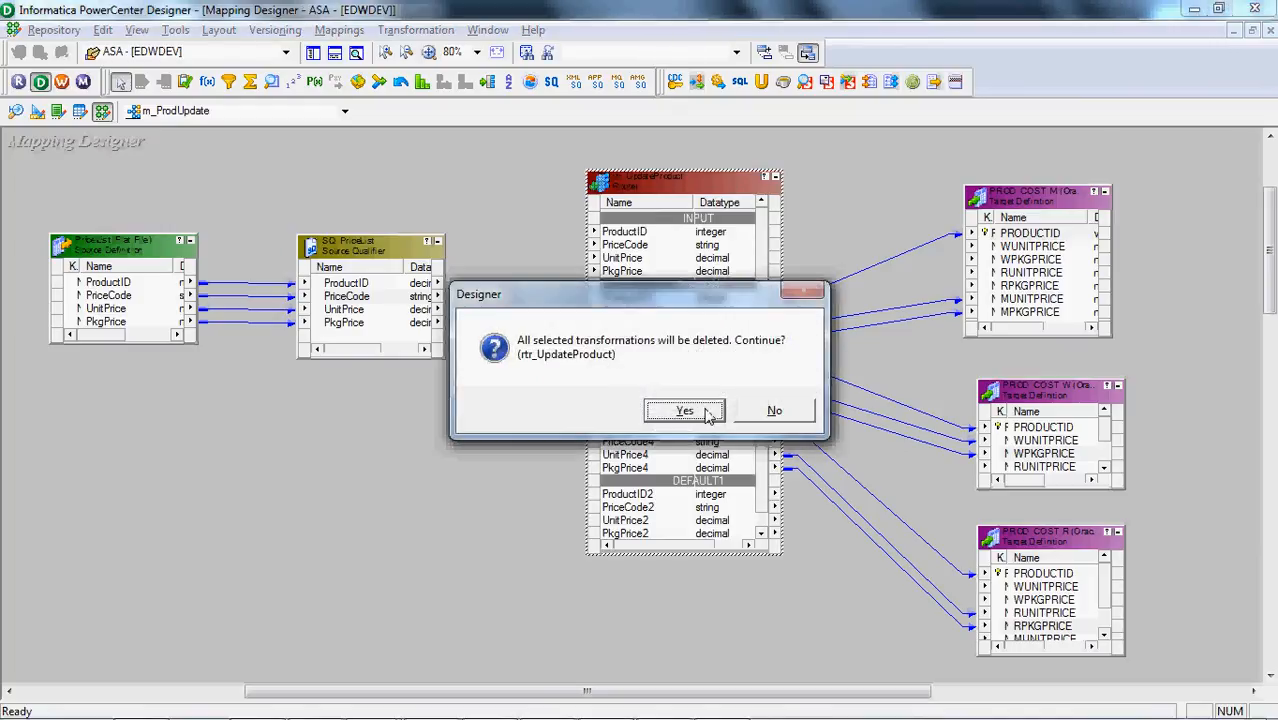
pyautogui.click(684, 410)
# Delete the PROD_COST_W and PROD_COST_R target definitions from the mapping
pyautogui.click(1030, 453)
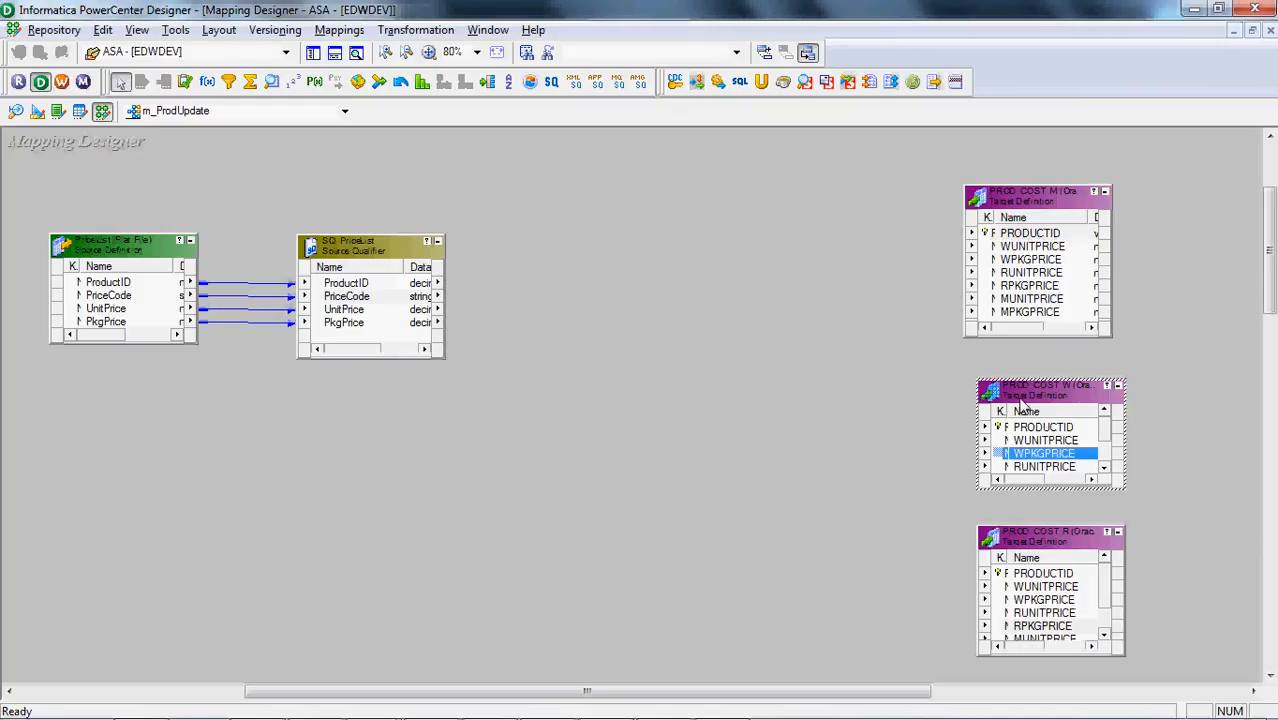
pyautogui.press('Delete')
pyautogui.press('Return')
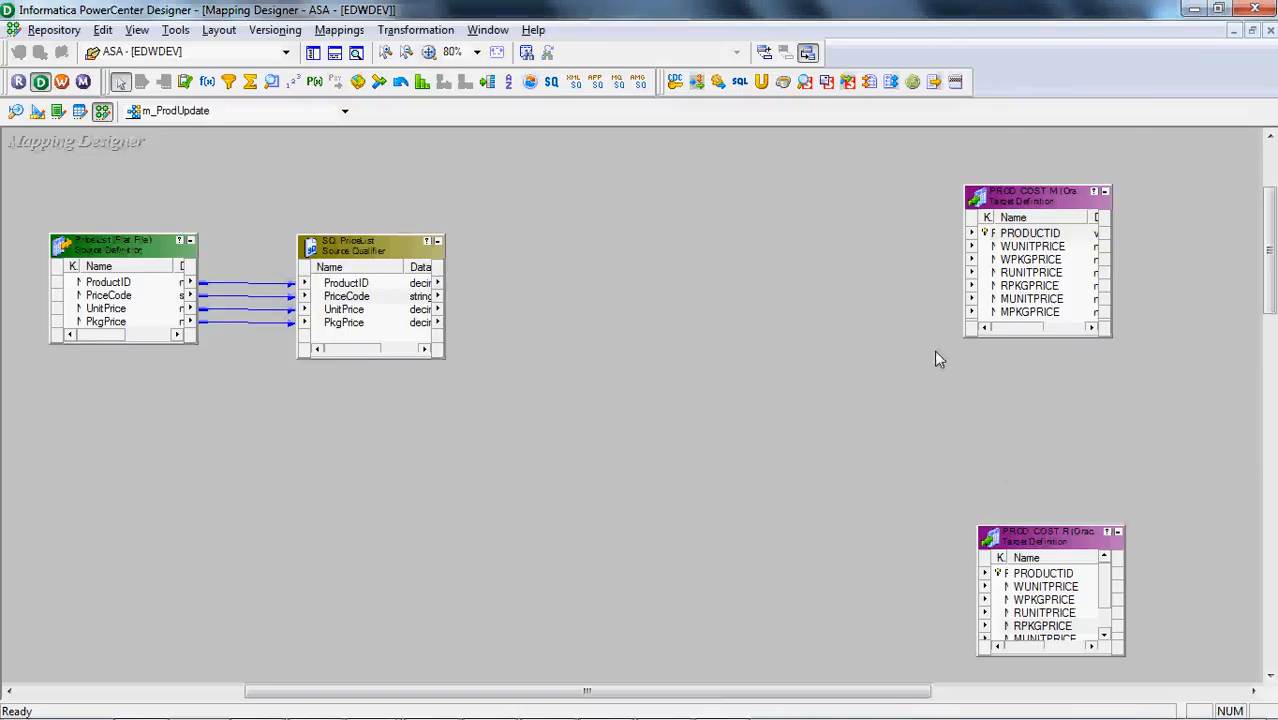
pyautogui.click(1025, 555)
pyautogui.press('Delete')
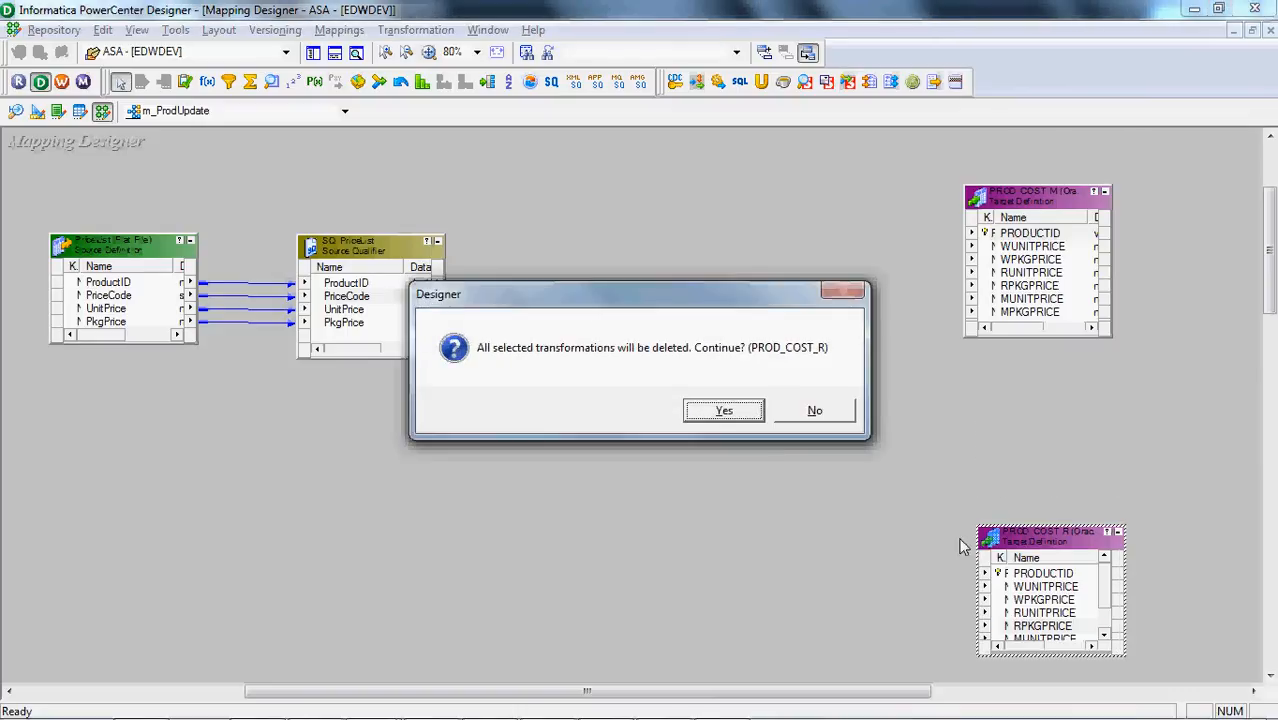
pyautogui.click(742, 420)
# Rename the remaining PROD_COST_M target transformation as PROD_COST
pyautogui.doubleClick(1045, 194)
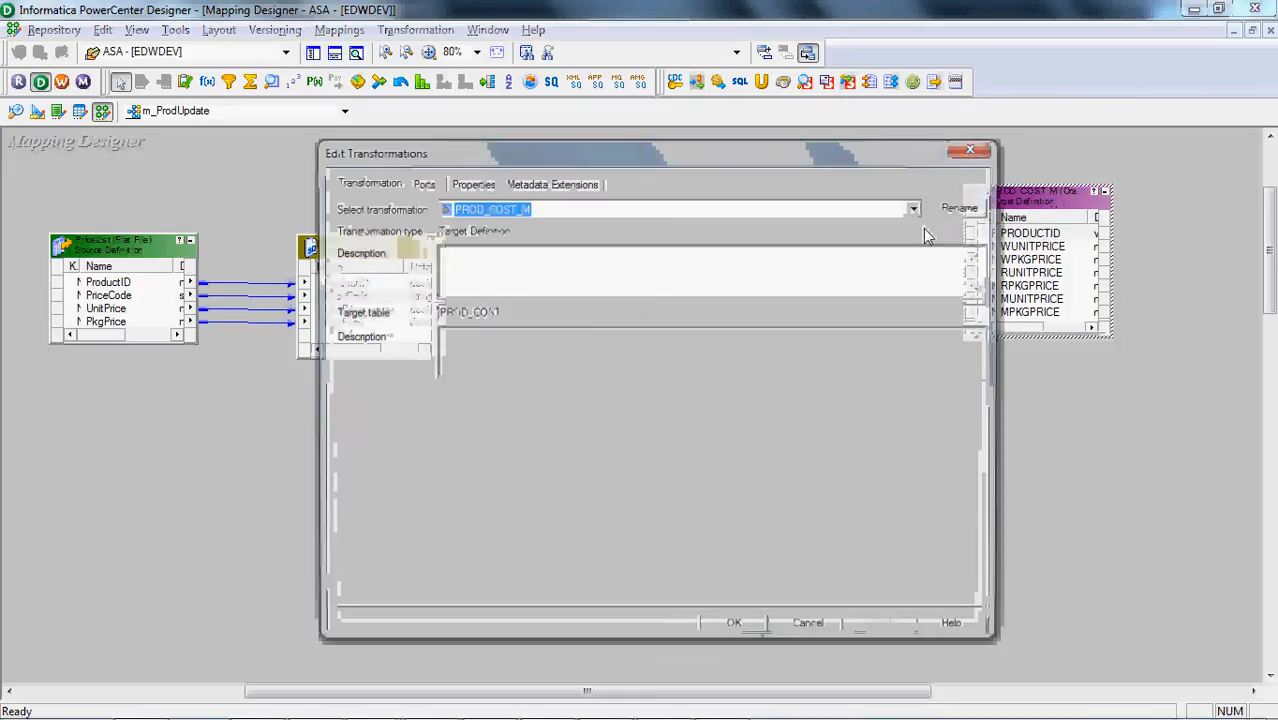
pyautogui.click(960, 208)
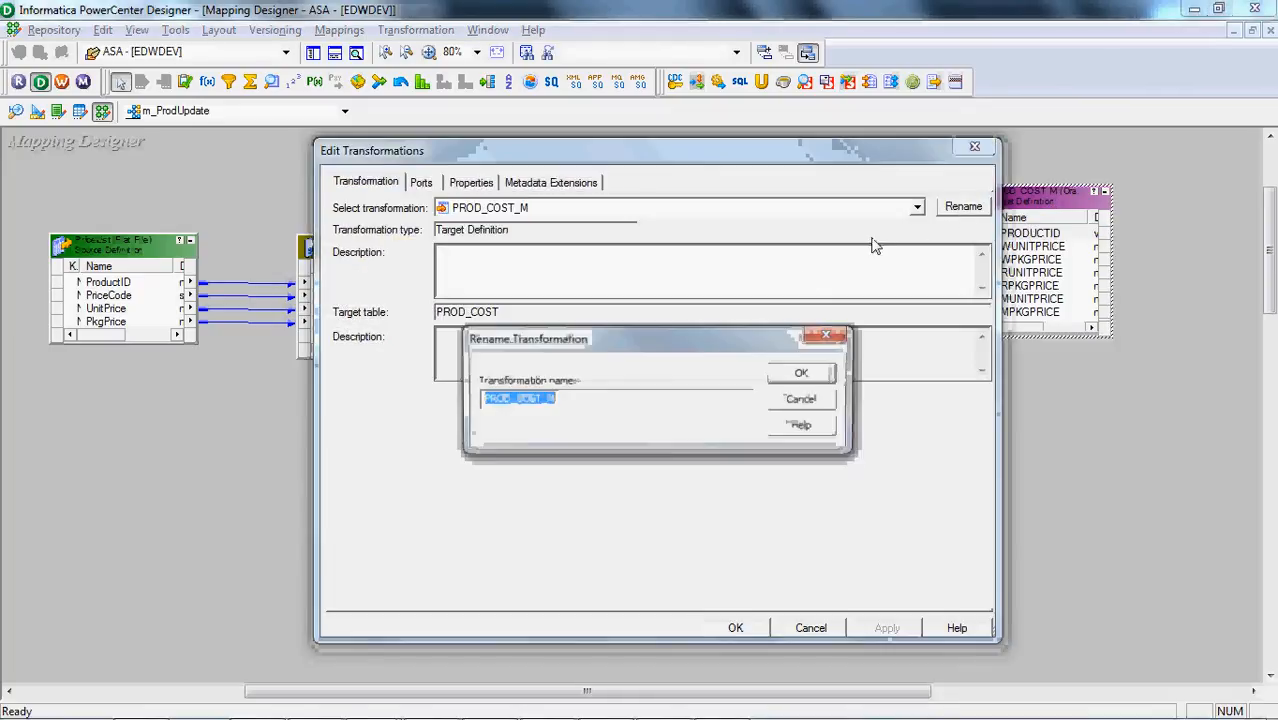
pyautogui.click(711, 402)
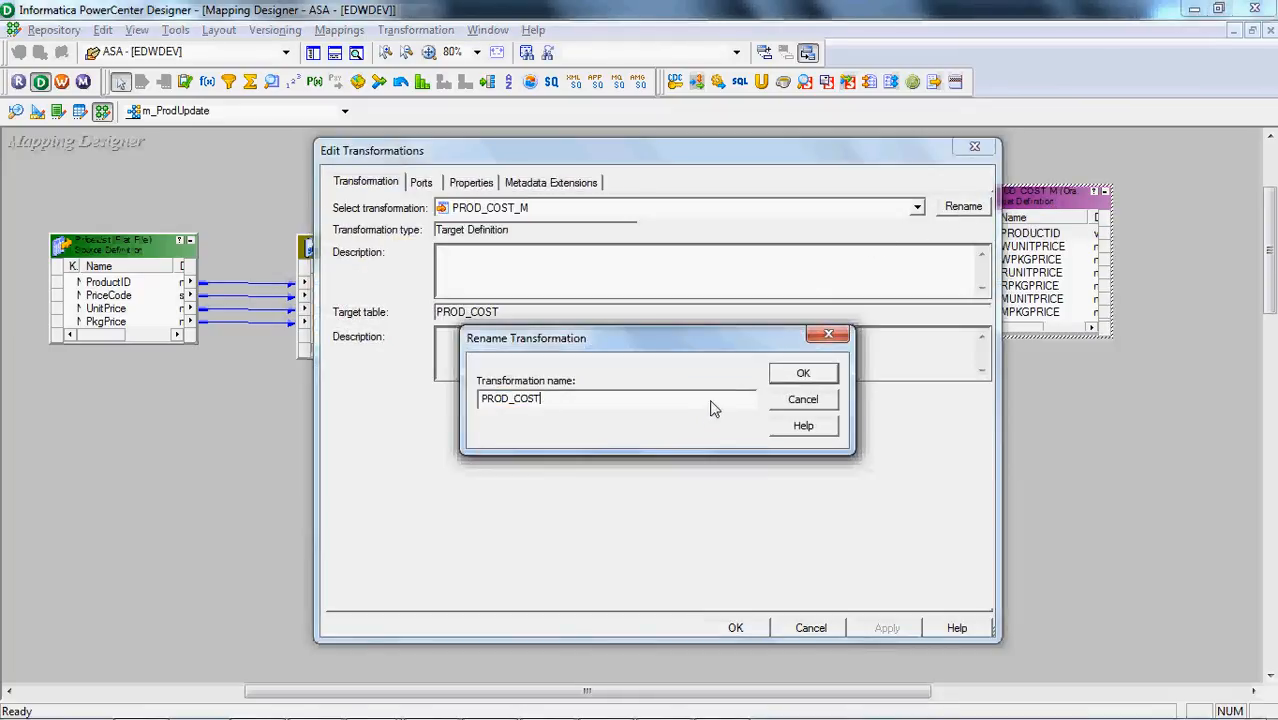
pyautogui.click(804, 374)
pyautogui.click(736, 628)
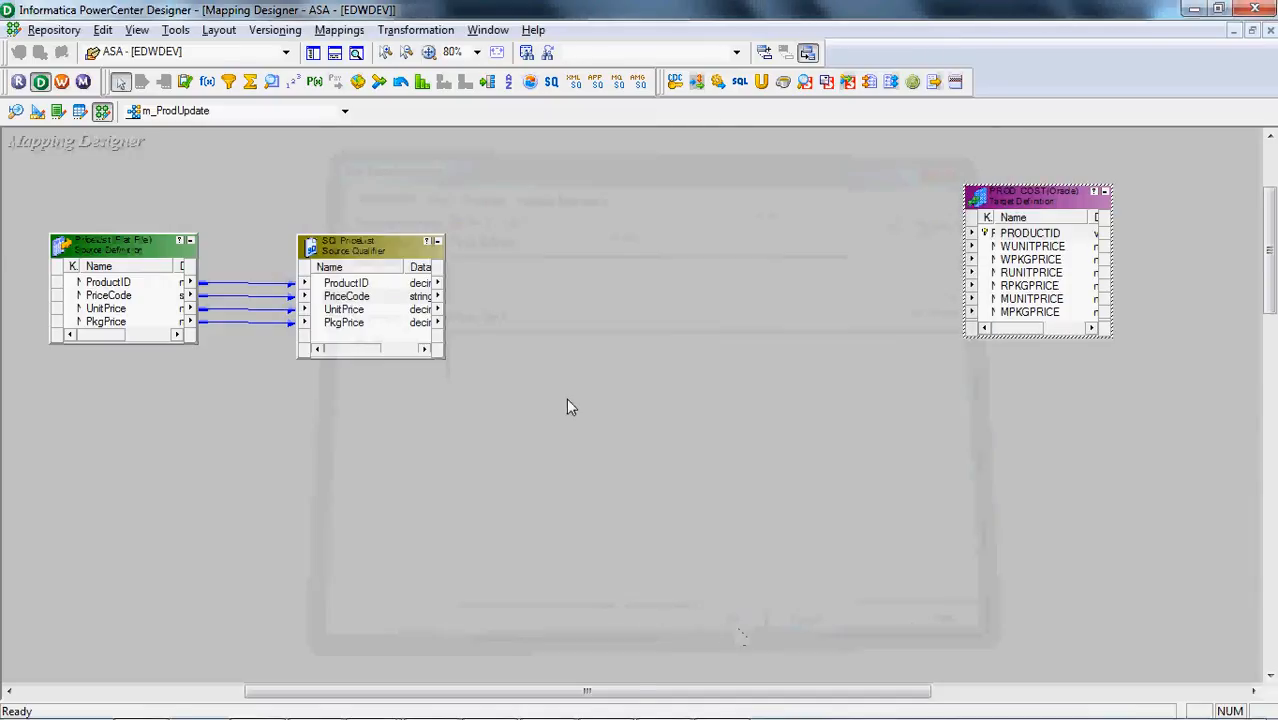
pyautogui.click(372, 297)
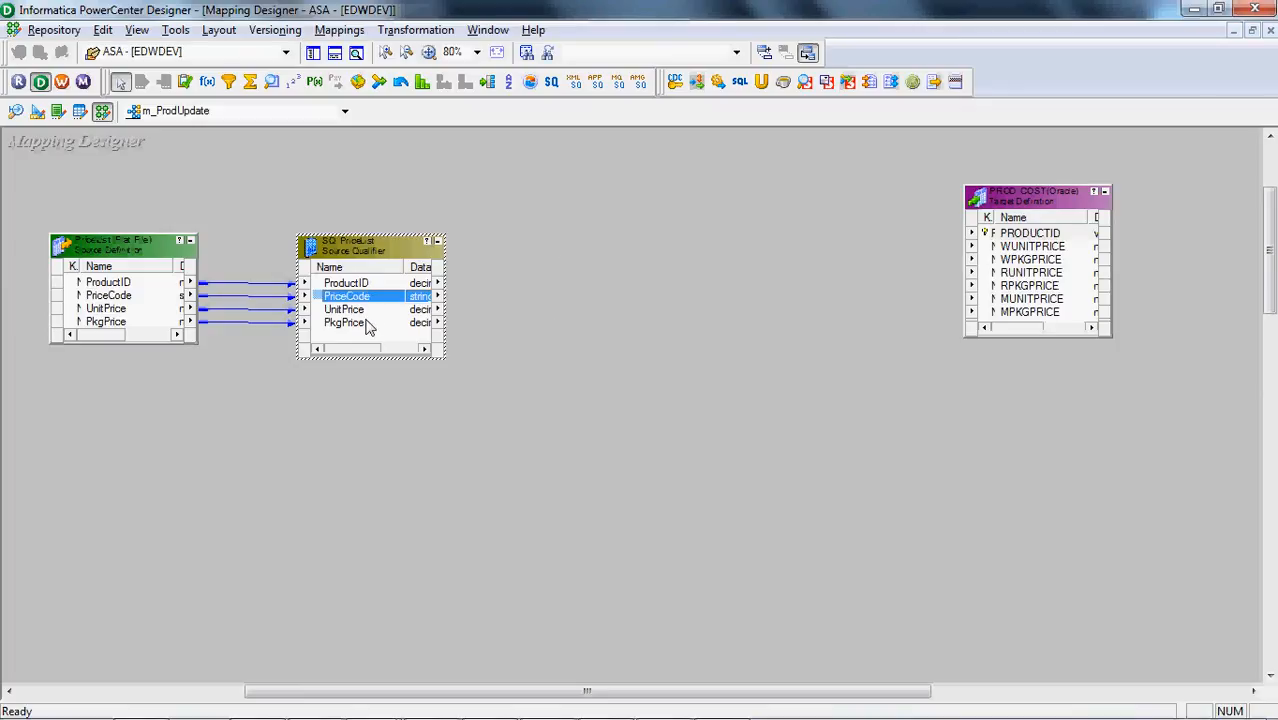
pyautogui.click(366, 323)
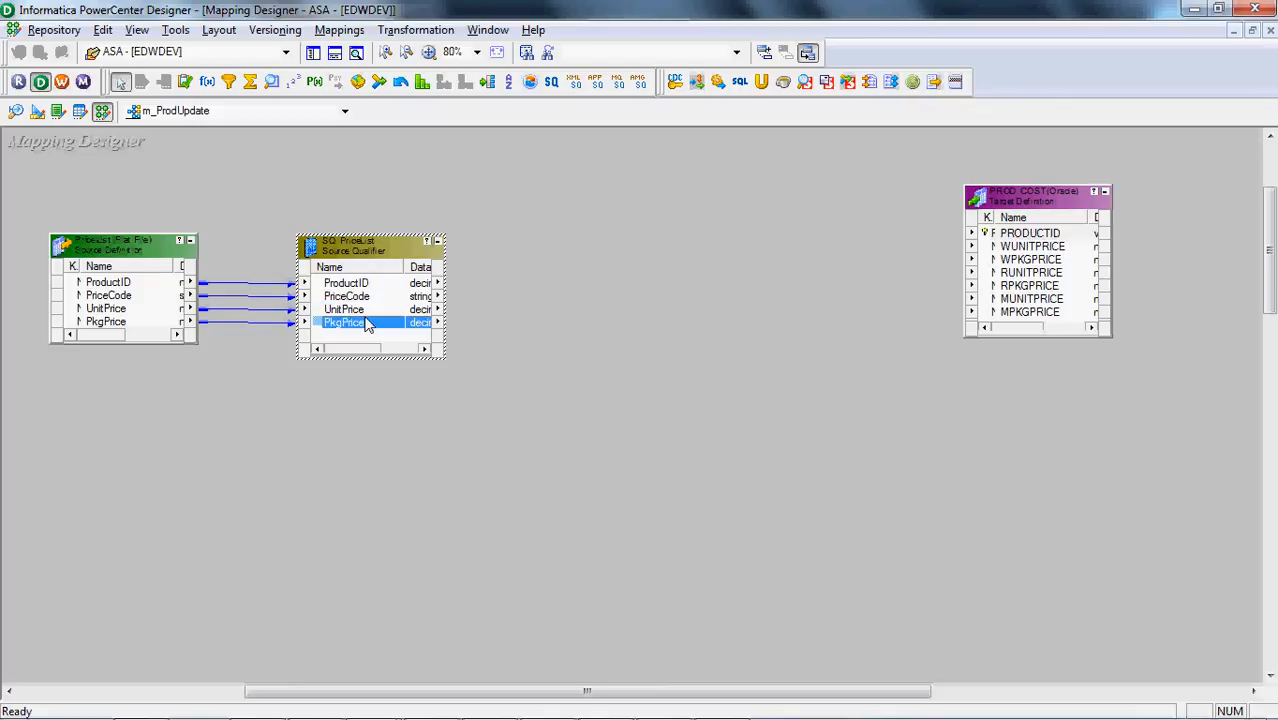
pyautogui.hotkey('shift', 'Up')
pyautogui.click(375, 297)
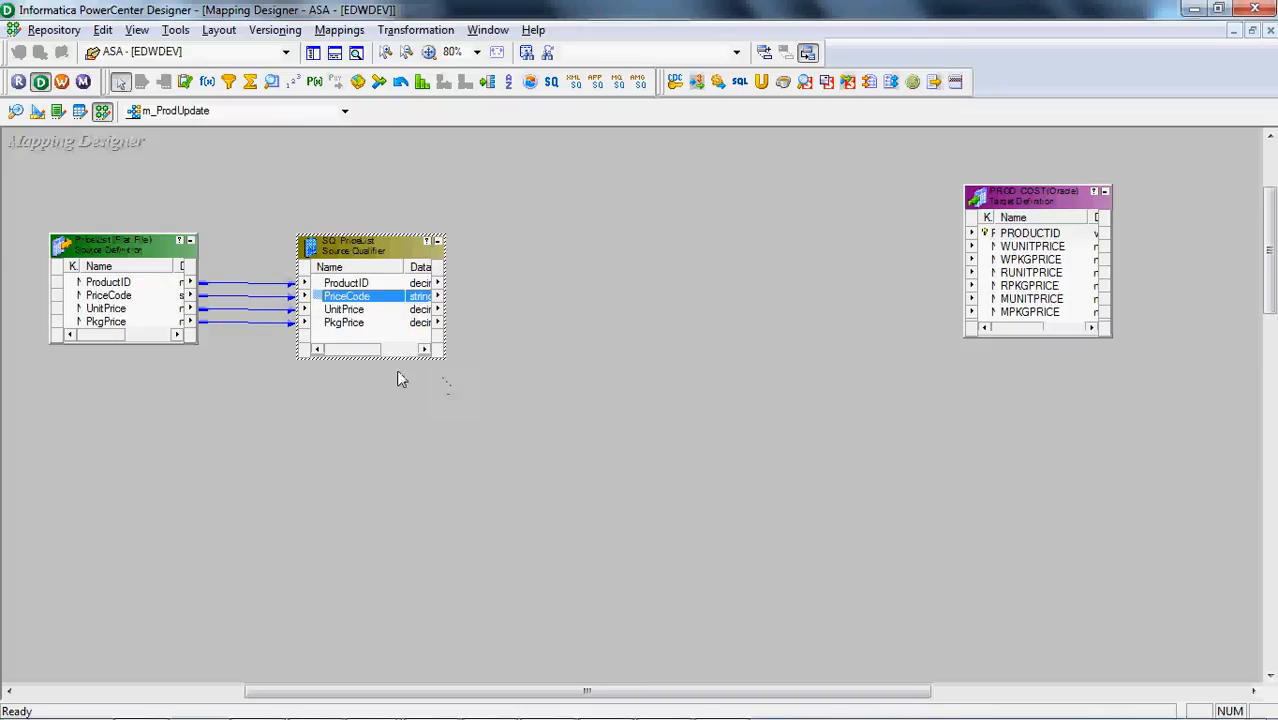
pyautogui.click(500, 203)
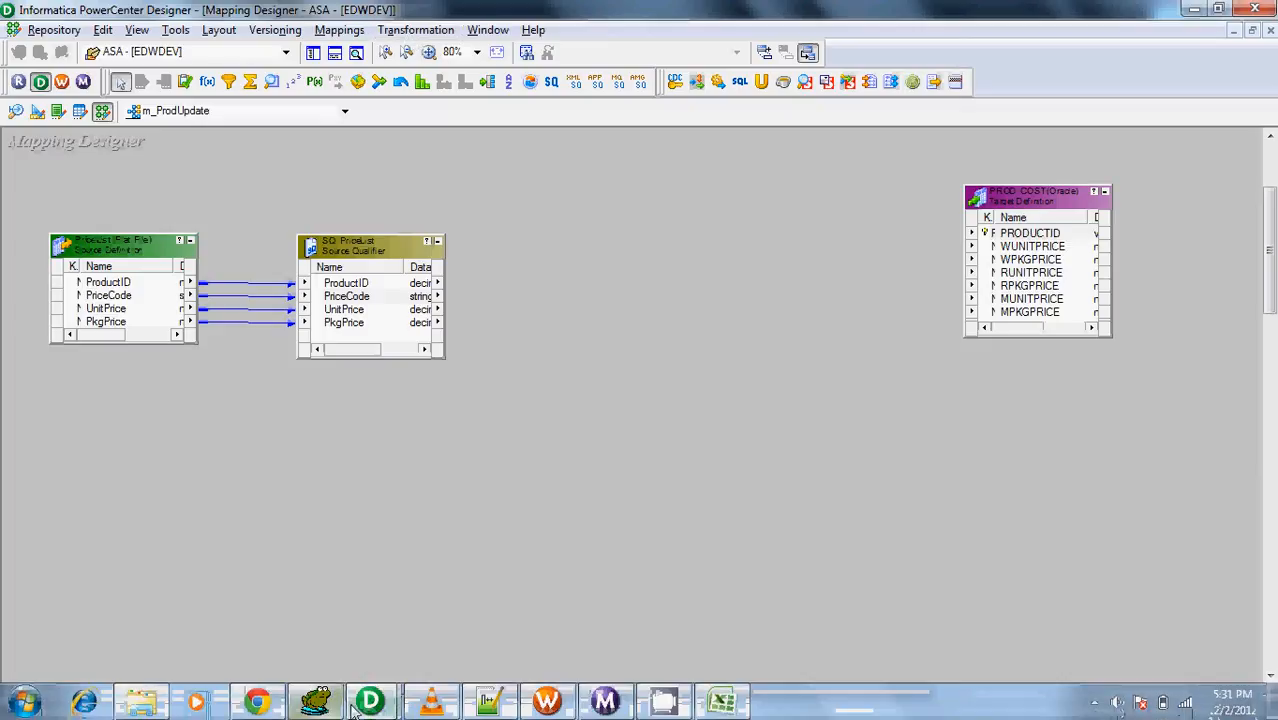
# Switch to Toad for Oracle and review the column definitions in the Prod_Cost create table statement
pyautogui.click(316, 702)
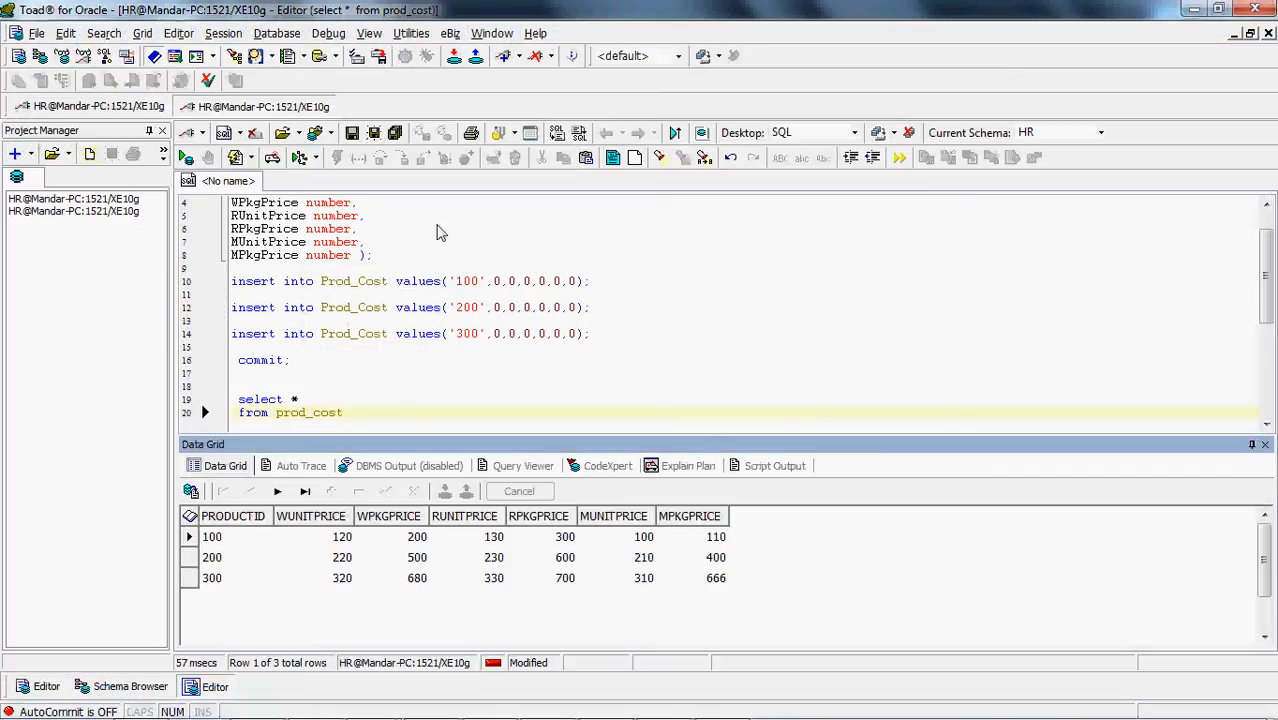
pyautogui.click(437, 232)
pyautogui.press('Up')
pyautogui.press('Up')
pyautogui.press('Up')
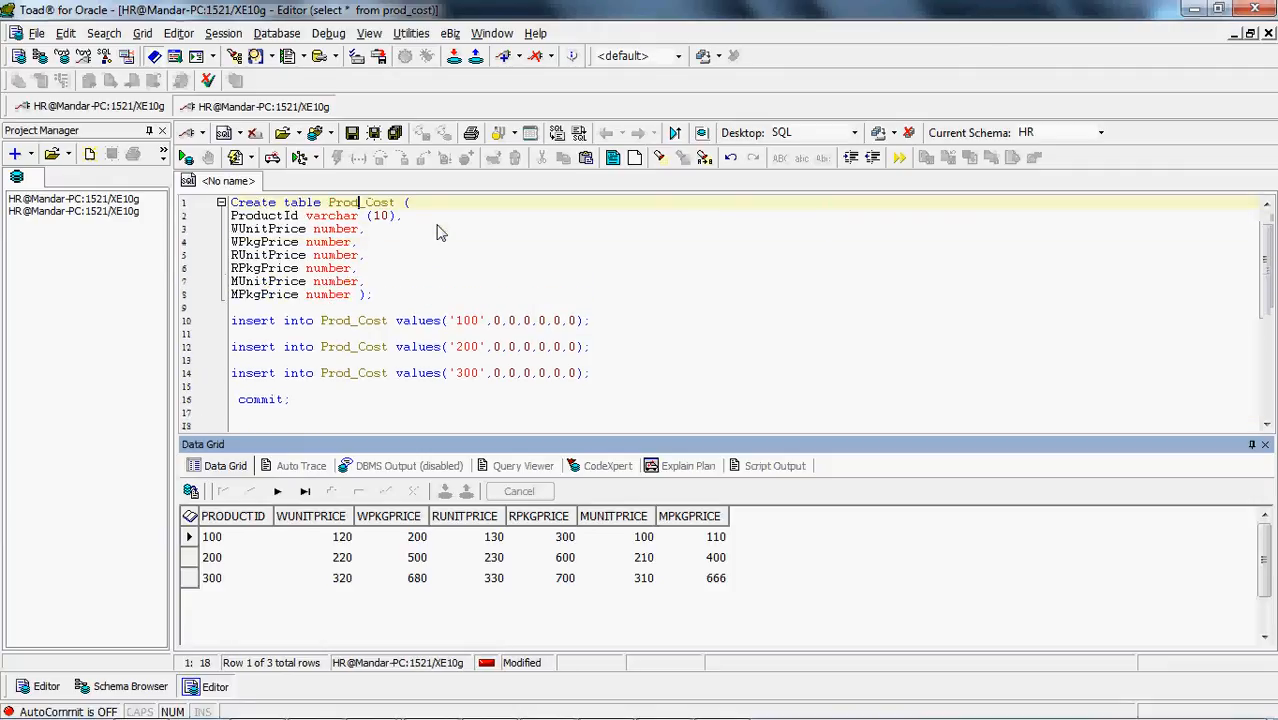
pyautogui.press('Down')
pyautogui.press('Down')
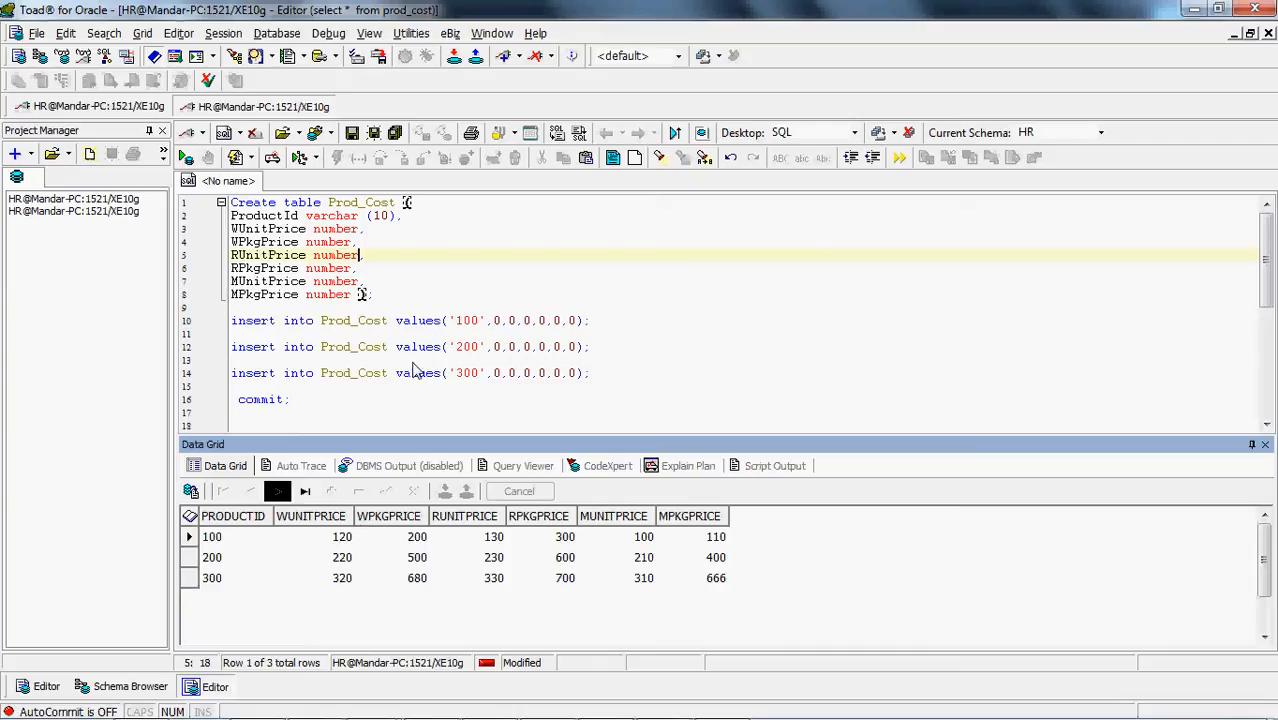
# Switch back to PowerCenter Designer and create an Expression transformation named Exp_DecodeProduct between SQ_PriceList and PROD_COST
pyautogui.hotkey('alt', 'Tab')
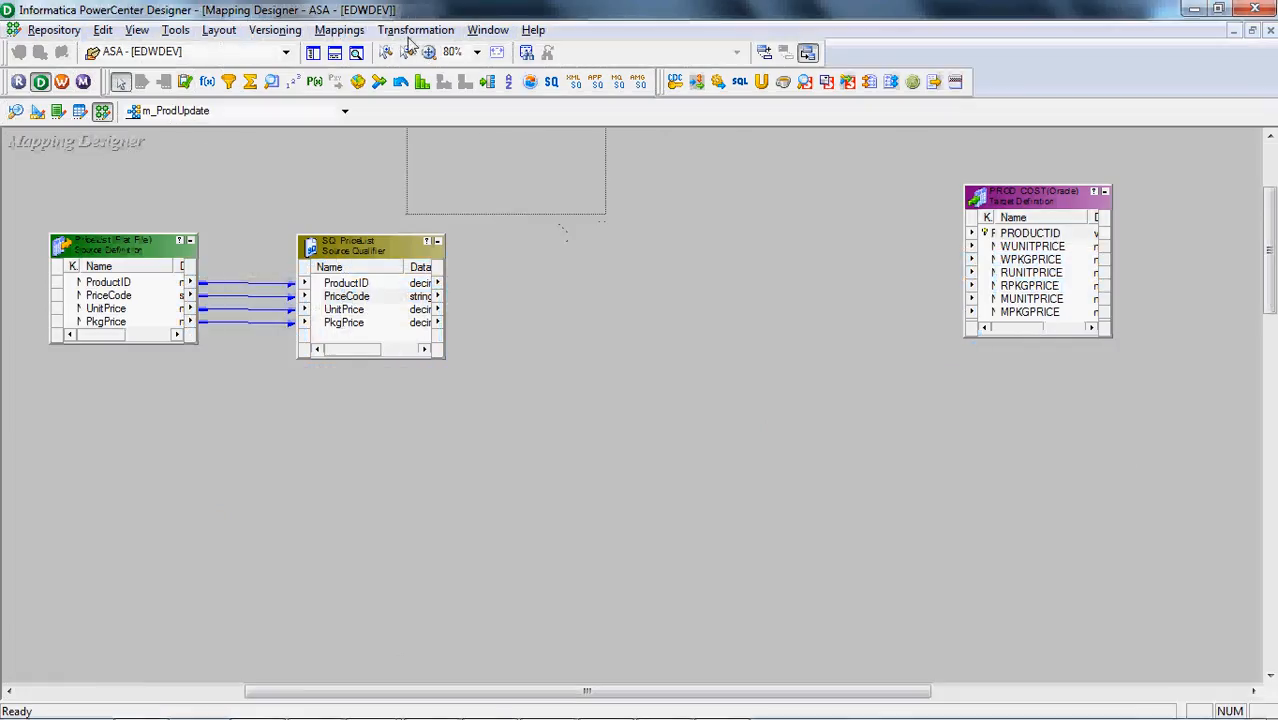
pyautogui.click(415, 30)
pyautogui.click(410, 80)
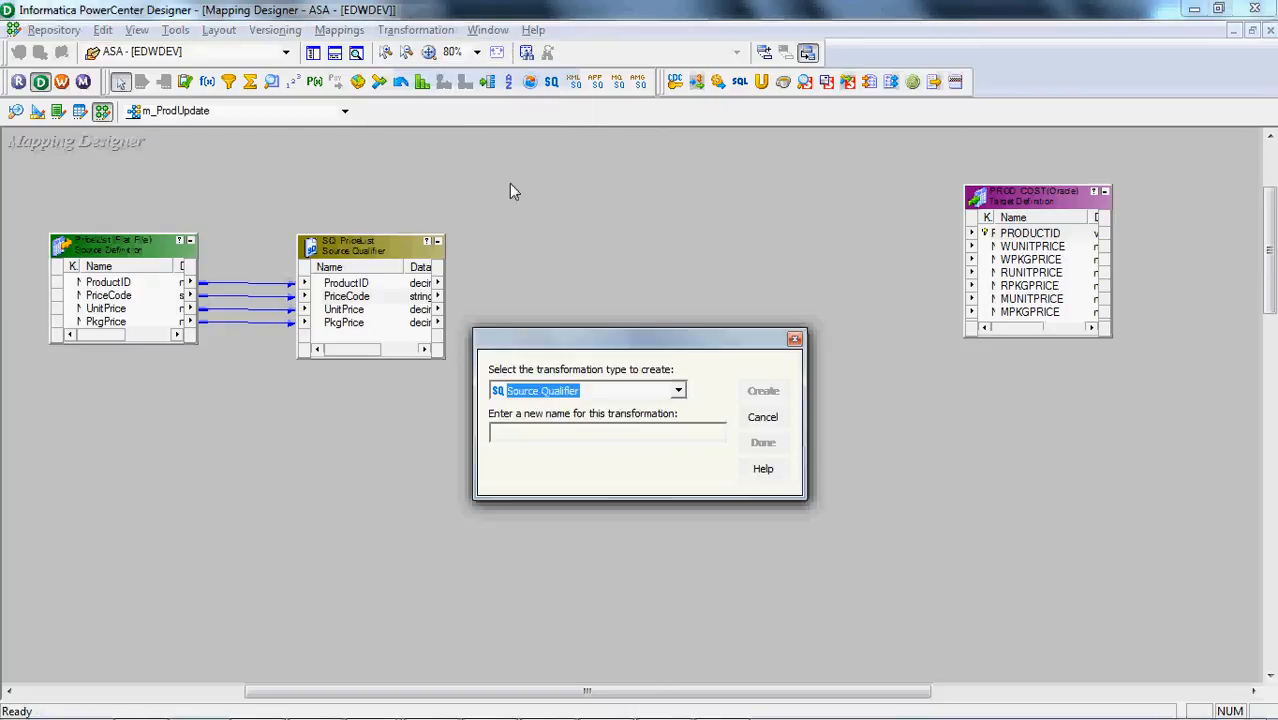
pyautogui.press('e')
pyautogui.press('Tab')
pyautogui.write('Ex')
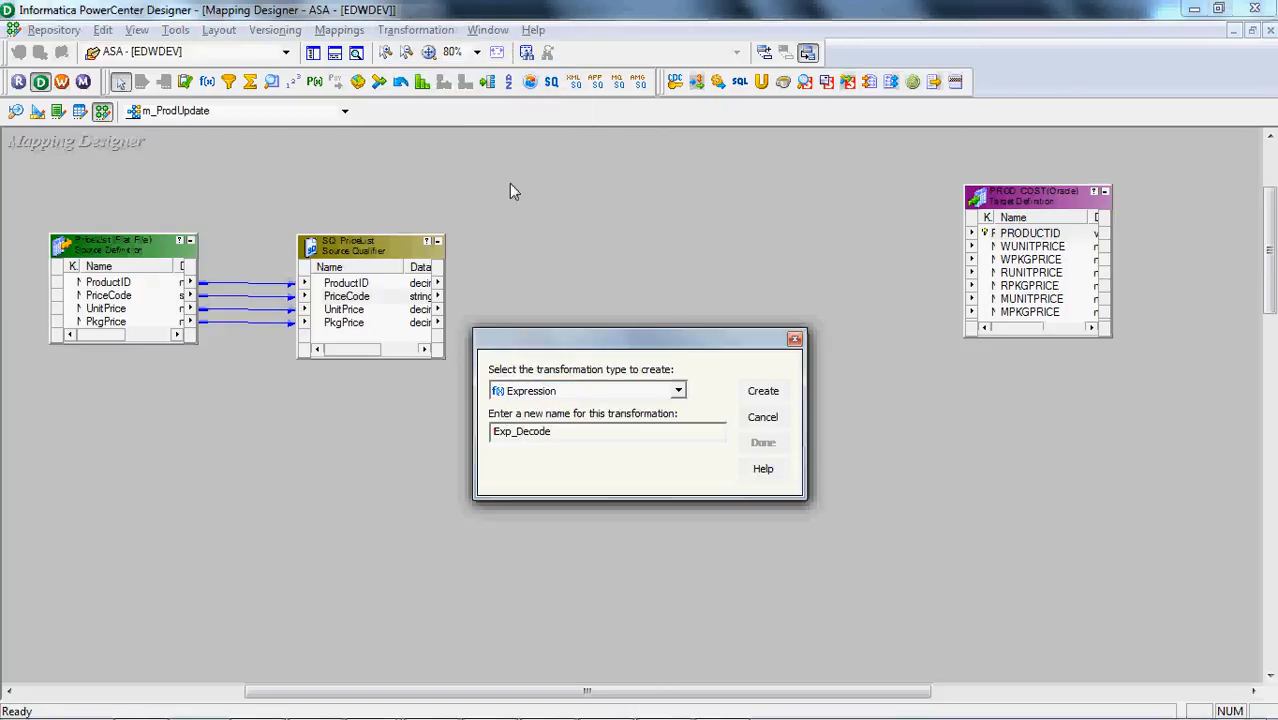
pyautogui.press('Return')
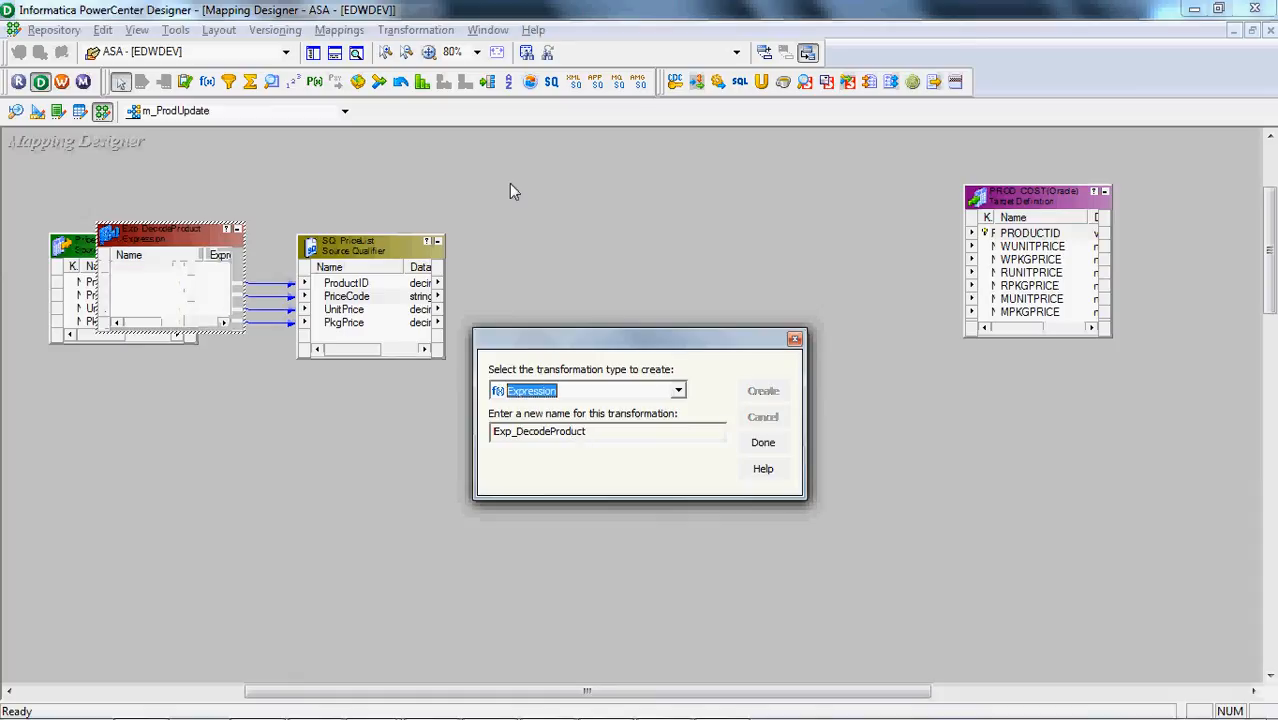
pyautogui.click(762, 442)
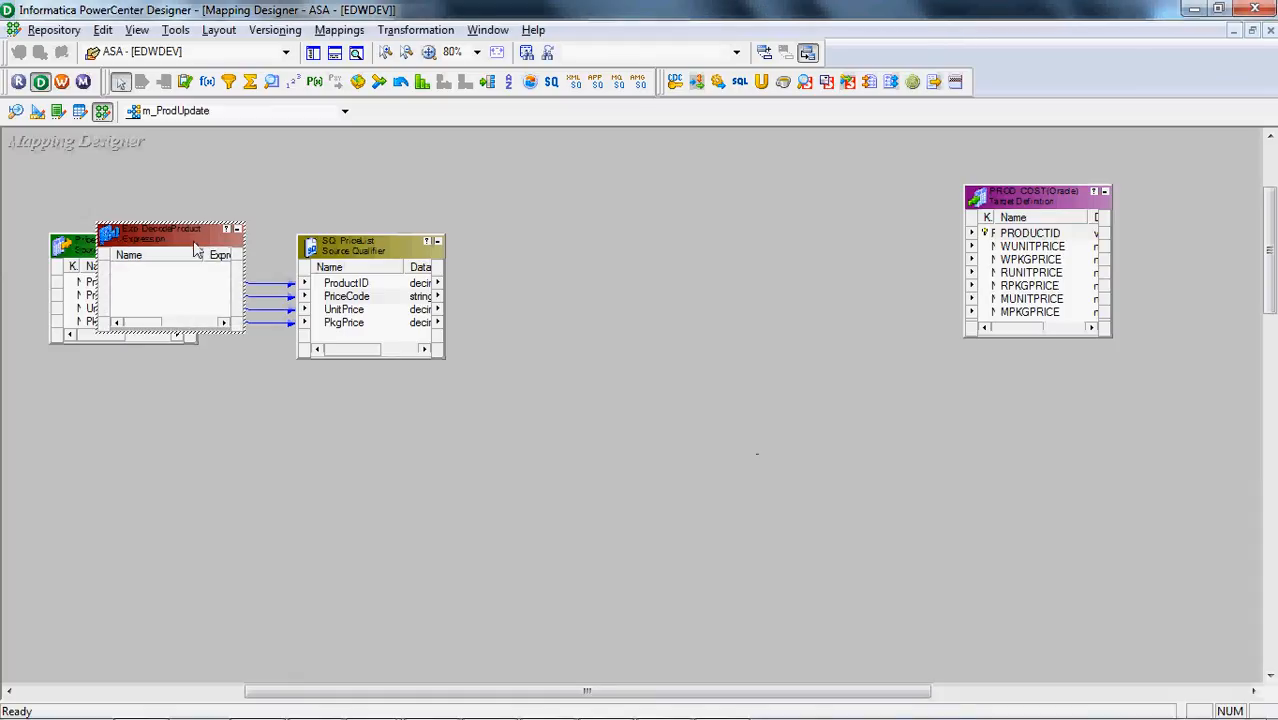
pyautogui.moveTo(193, 242); pyautogui.dragTo(660, 257)
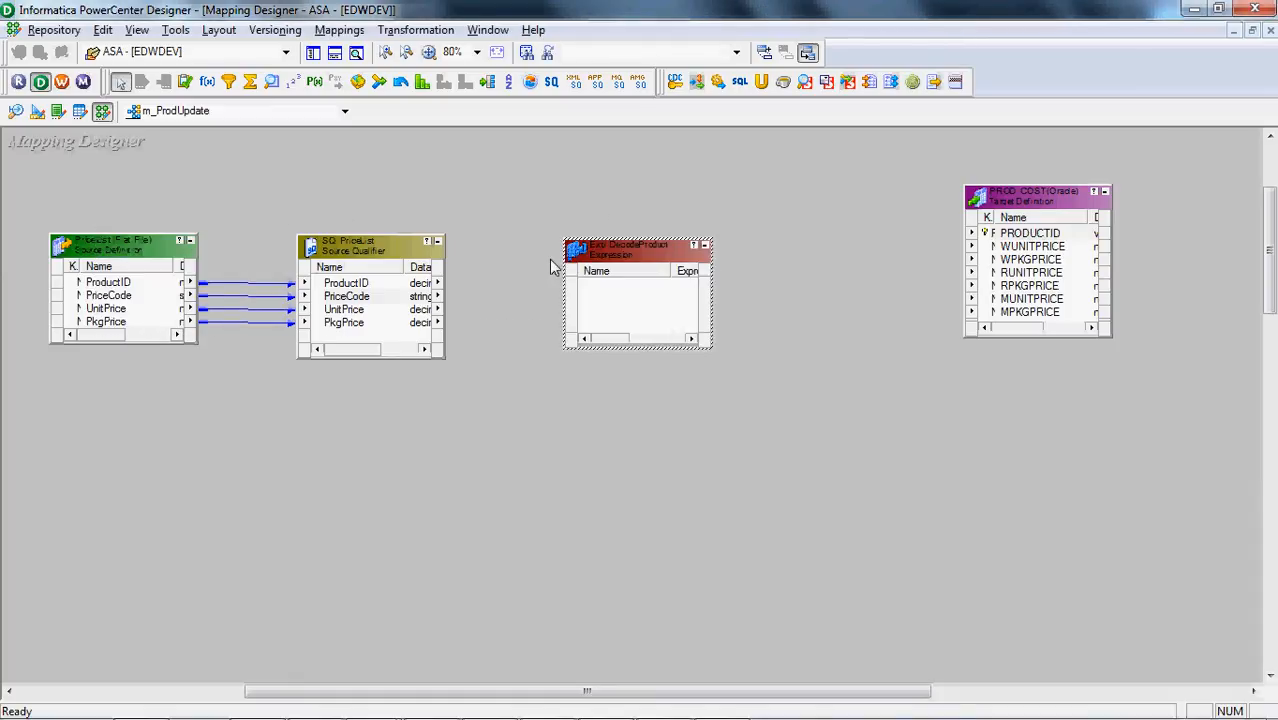
# Link all four SQ_PriceList ports into Exp_DecodeProduct, and move the expression closer to the source qualifier and make it taller
pyautogui.click(365, 284)
pyautogui.keyDown('shift'); pyautogui.click(357, 325); pyautogui.keyUp('shift')
pyautogui.moveTo(357, 328); pyautogui.dragTo(606, 296)
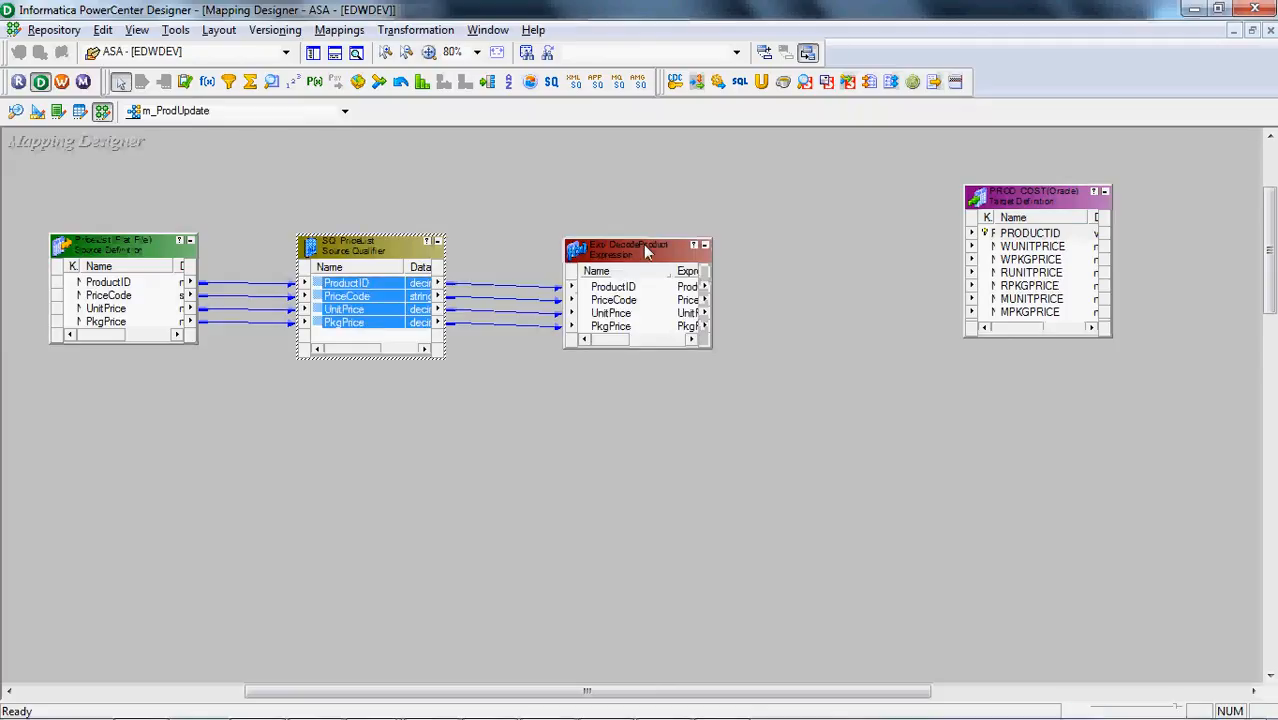
pyautogui.moveTo(651, 248); pyautogui.dragTo(627, 260)
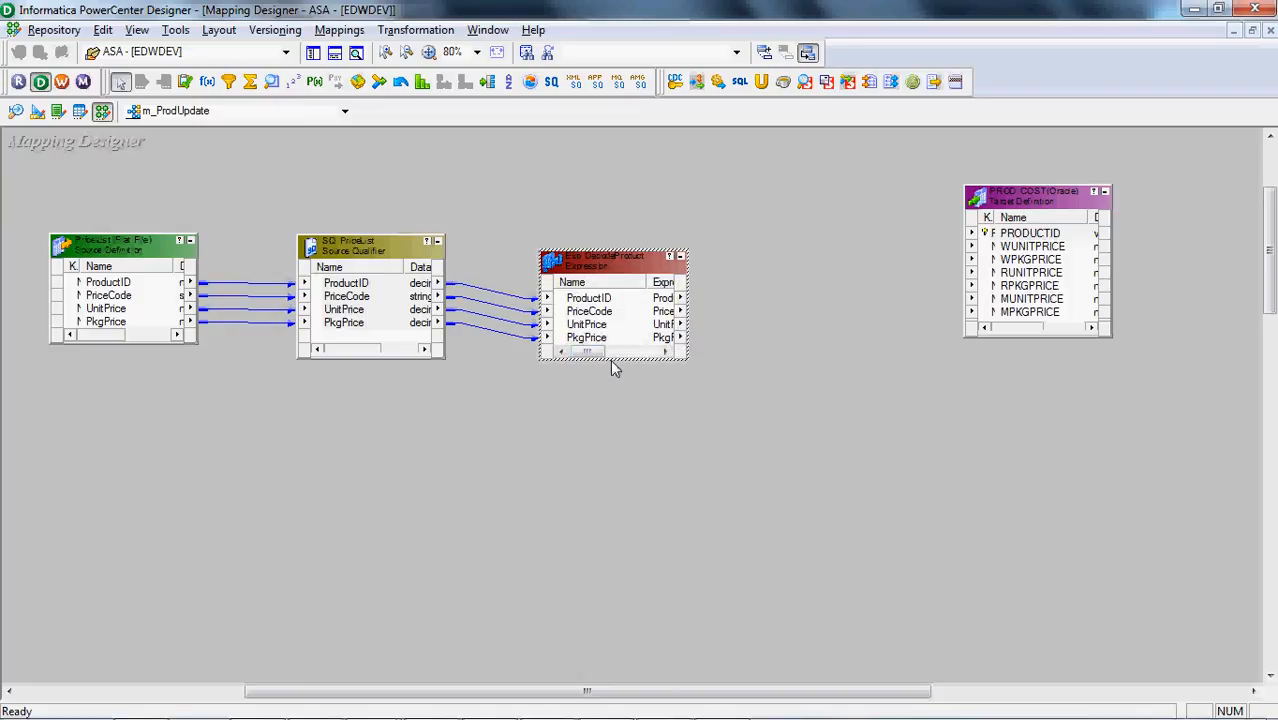
pyautogui.moveTo(610, 358); pyautogui.dragTo(603, 428)
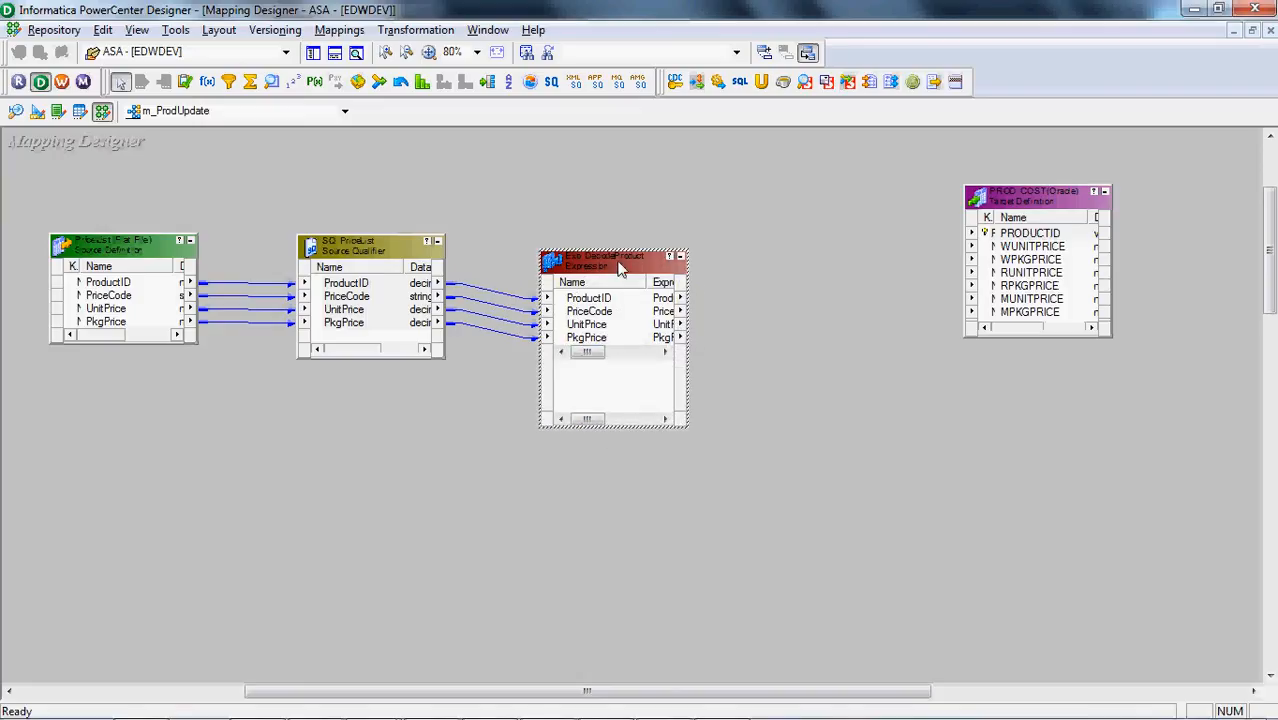
# Open the ports of Exp_DecodeProduct for editing and add two new ports after PkgPrice
pyautogui.doubleClick(600, 262)
pyautogui.click(452, 183)
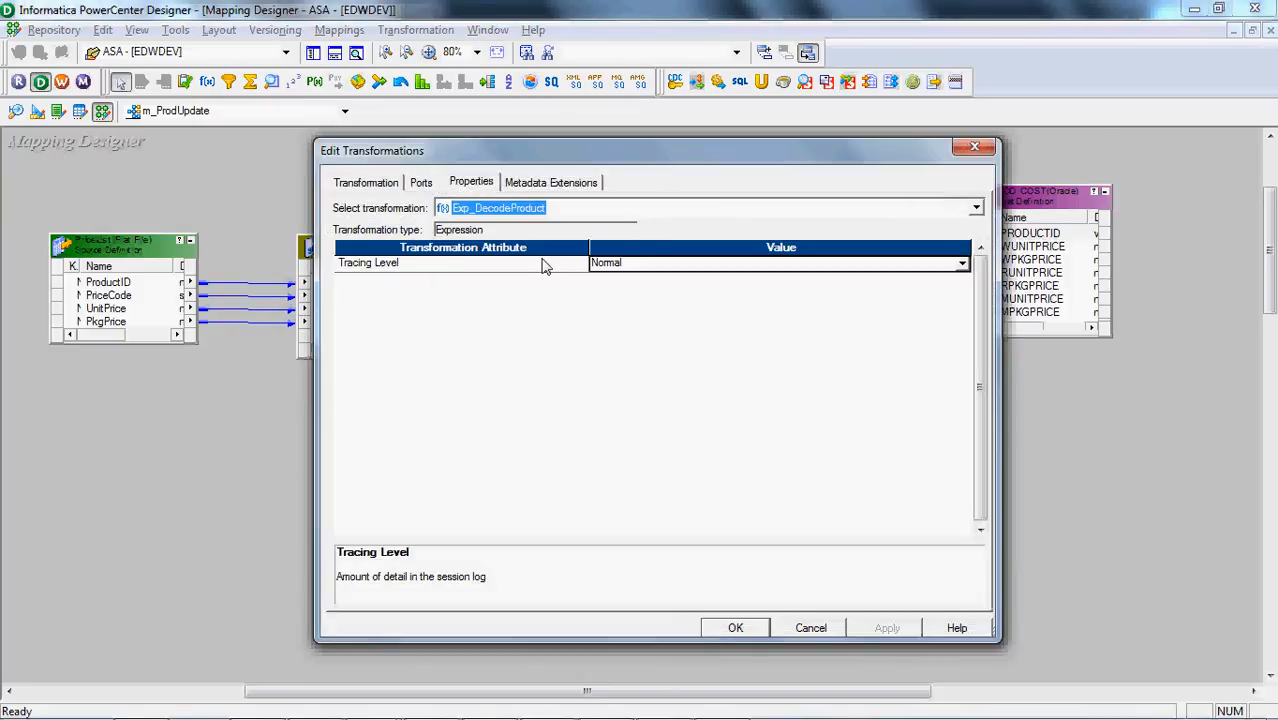
pyautogui.click(420, 183)
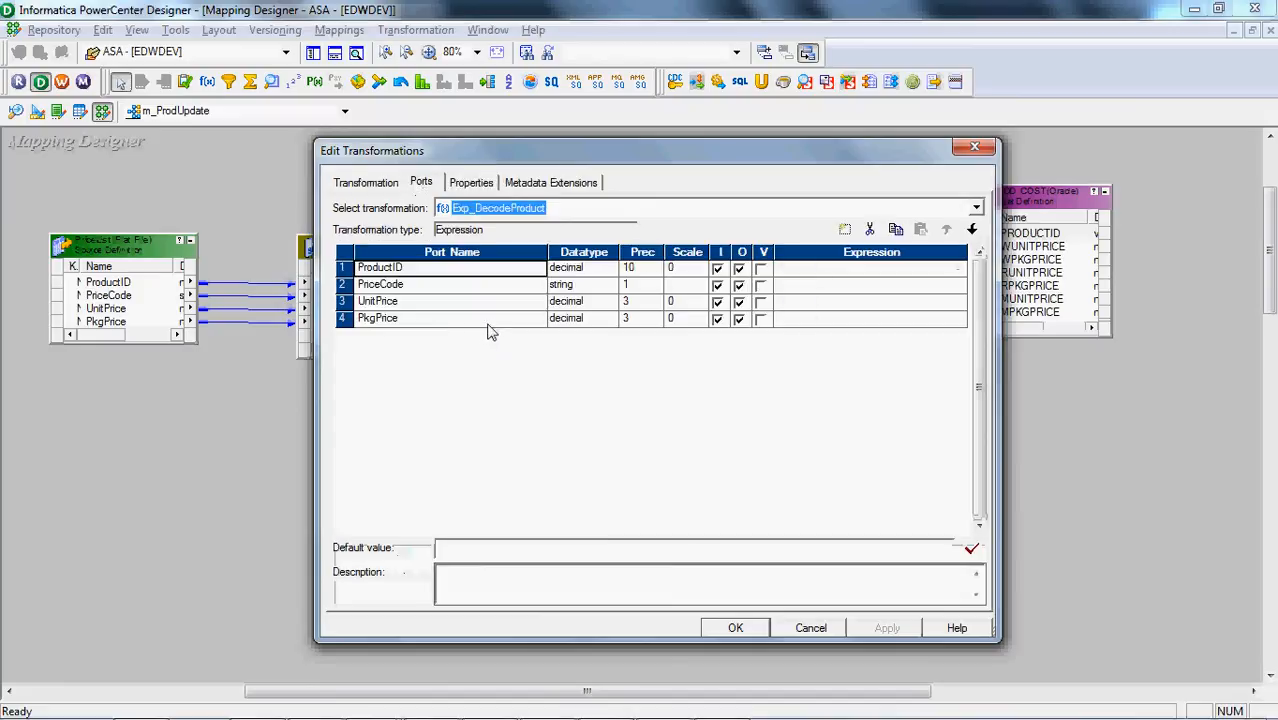
pyautogui.click(490, 320)
pyautogui.click(845, 231)
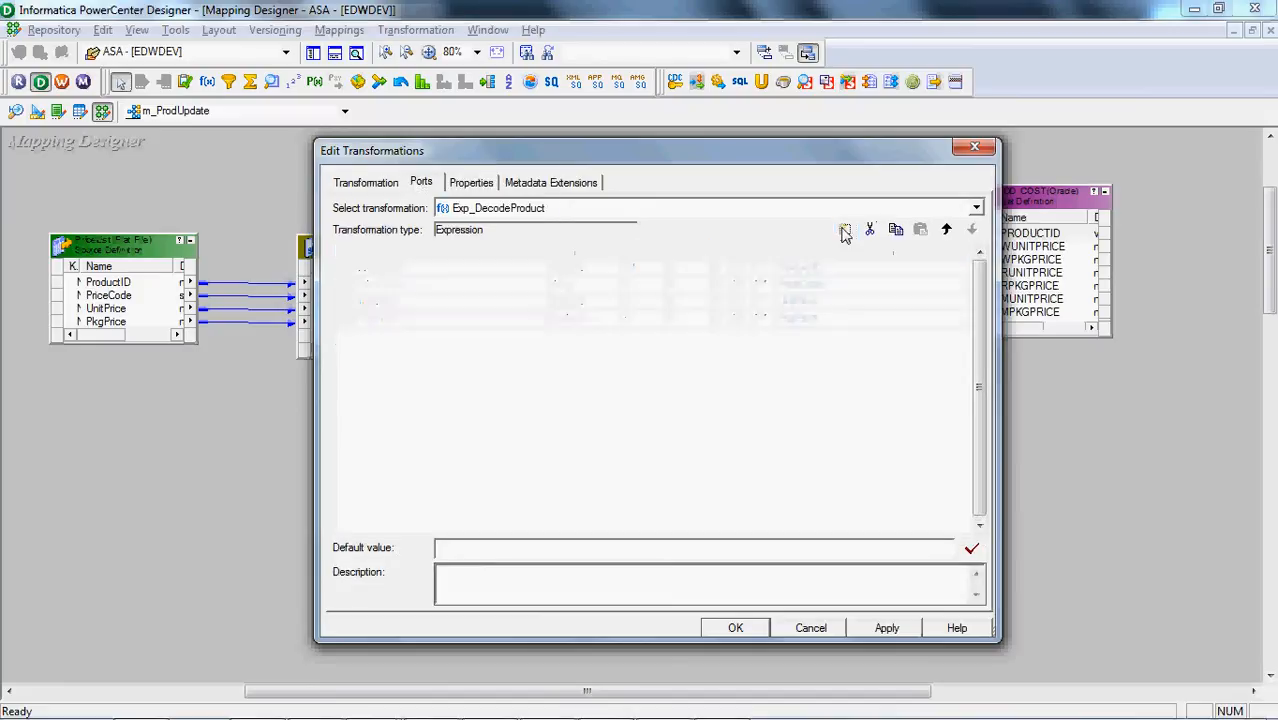
pyautogui.click(845, 231)
# Name the two new ports Col1 and Col2 and make both of them output-only
pyautogui.click(463, 337)
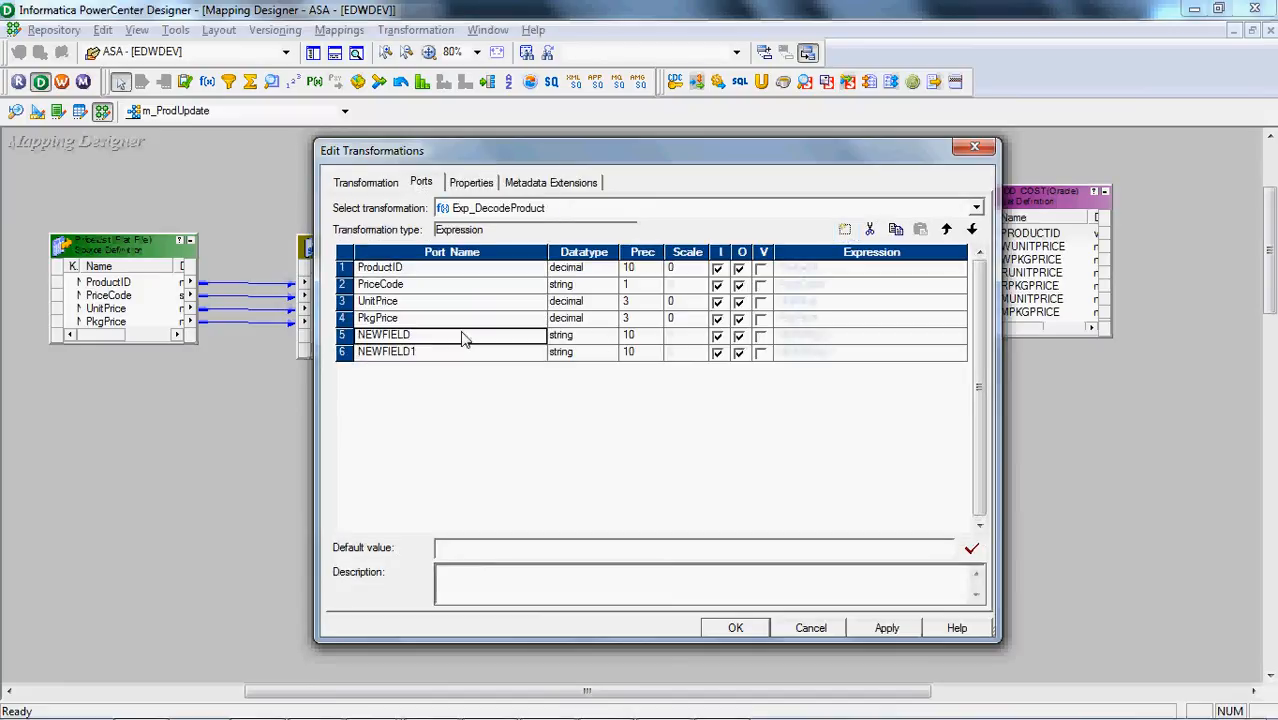
pyautogui.write('Col1')
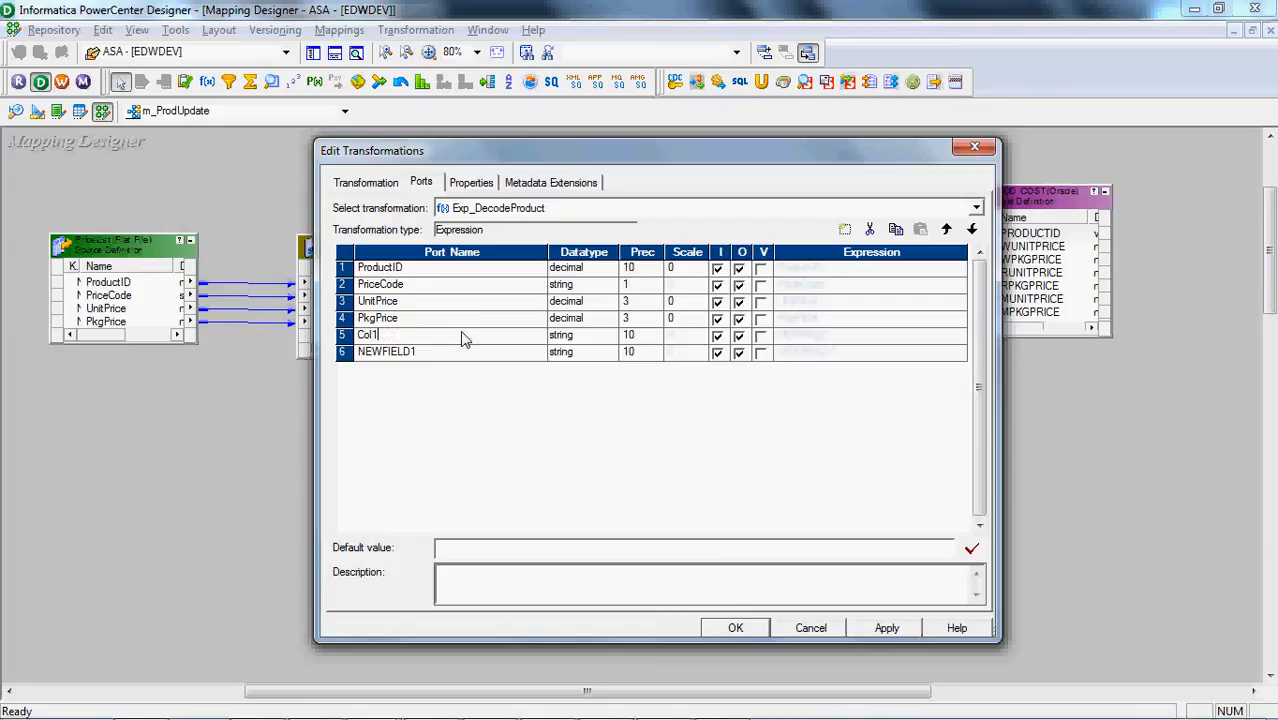
pyautogui.click(458, 352)
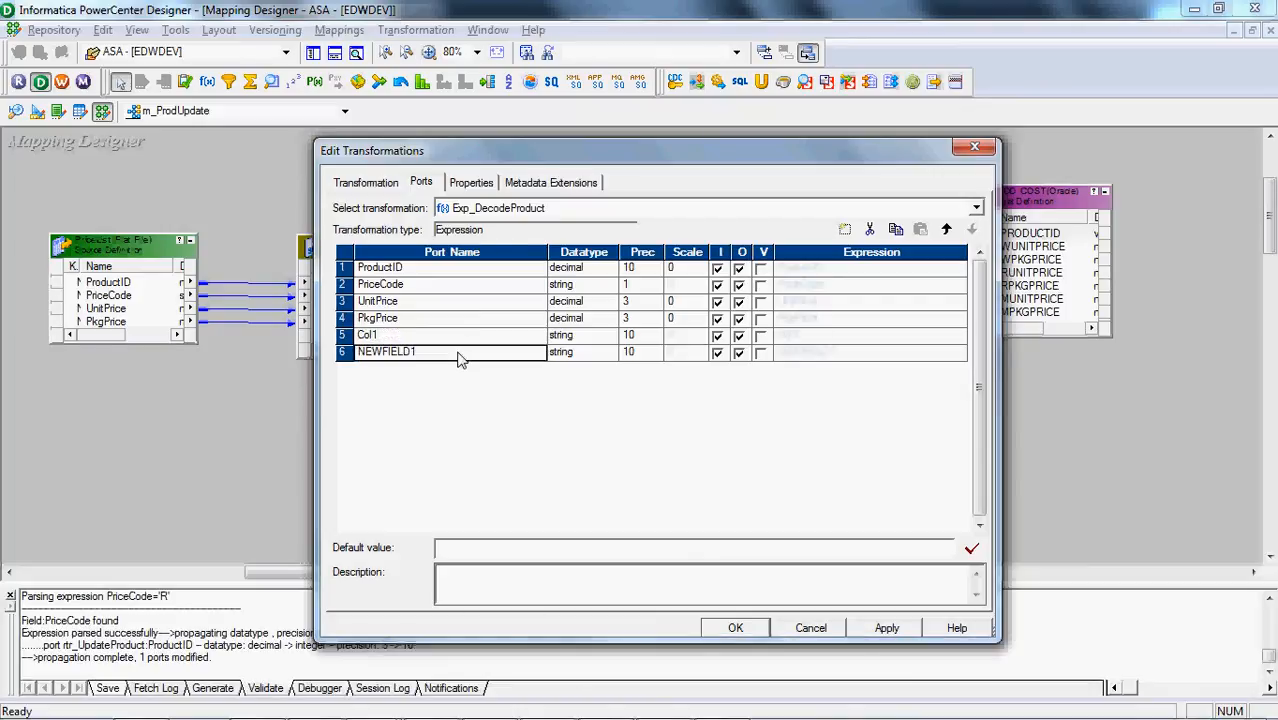
pyautogui.write('Col2')
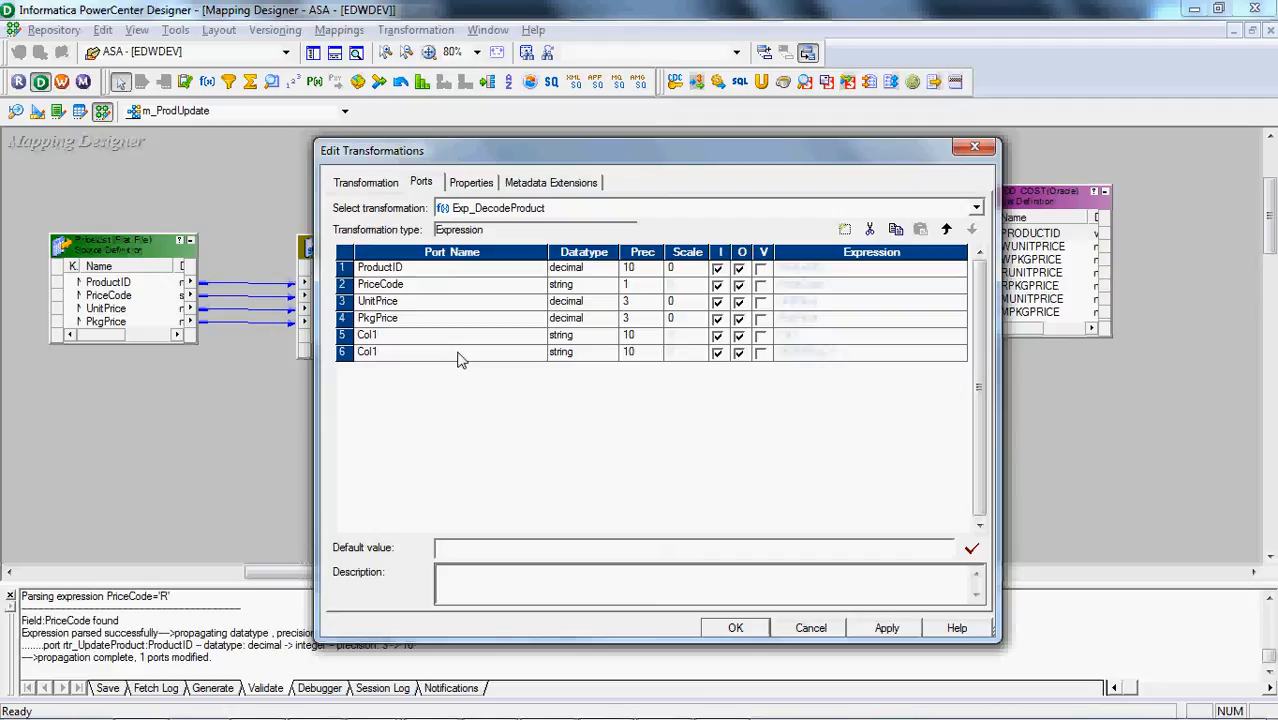
pyautogui.click(717, 336)
pyautogui.click(717, 353)
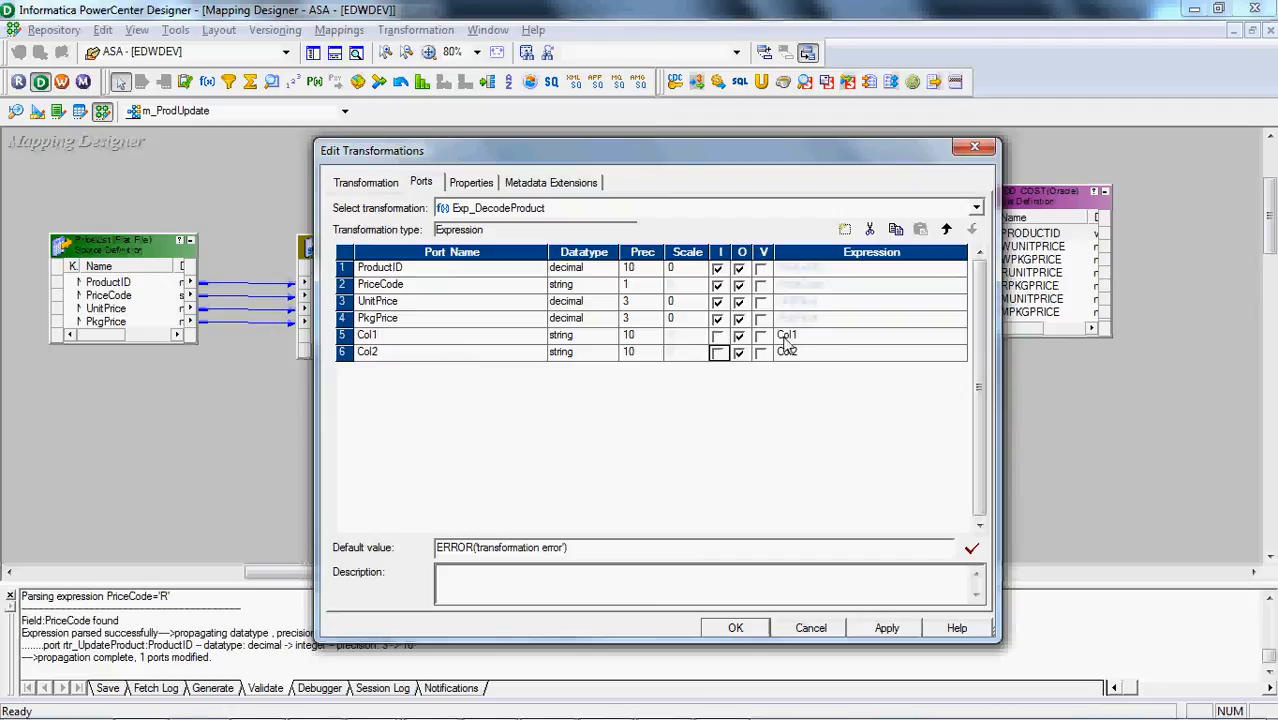
# Replace the Col1 expression with IIF(PriceCode=M), inserting the PriceCode port, and keep it despite the validation error
pyautogui.click(962, 343)
pyautogui.click(959, 336)
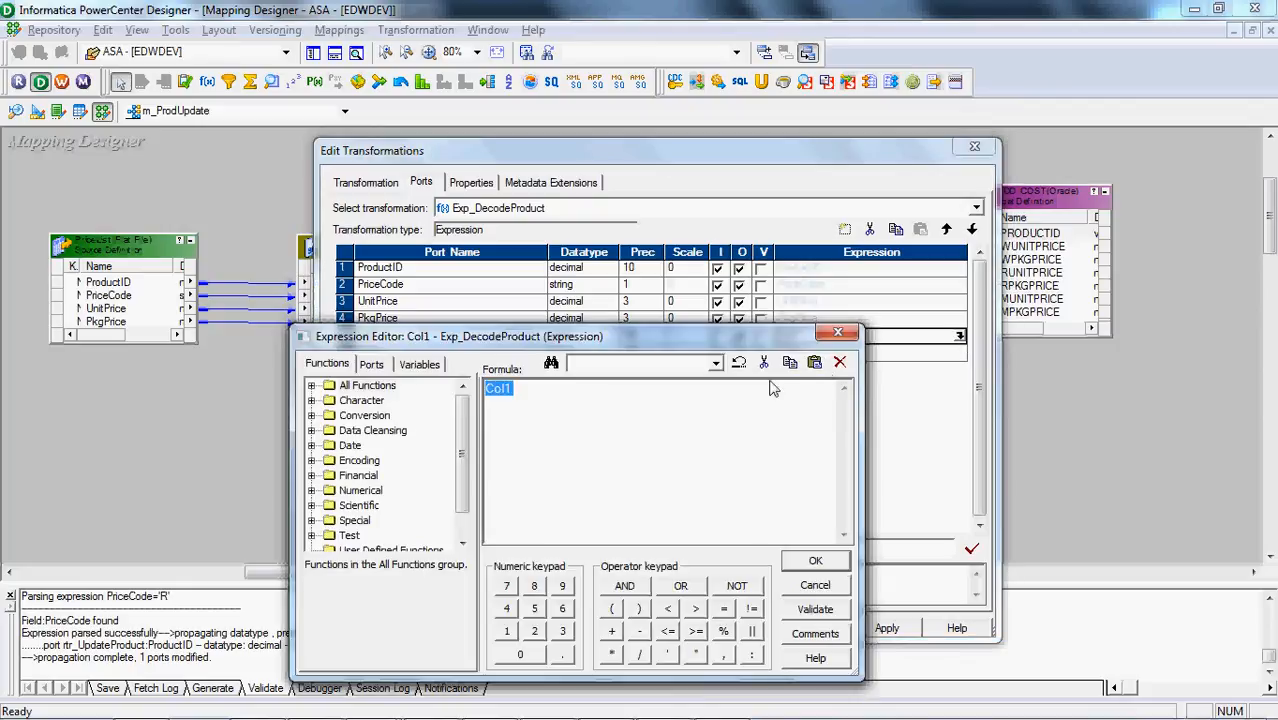
pyautogui.click(371, 364)
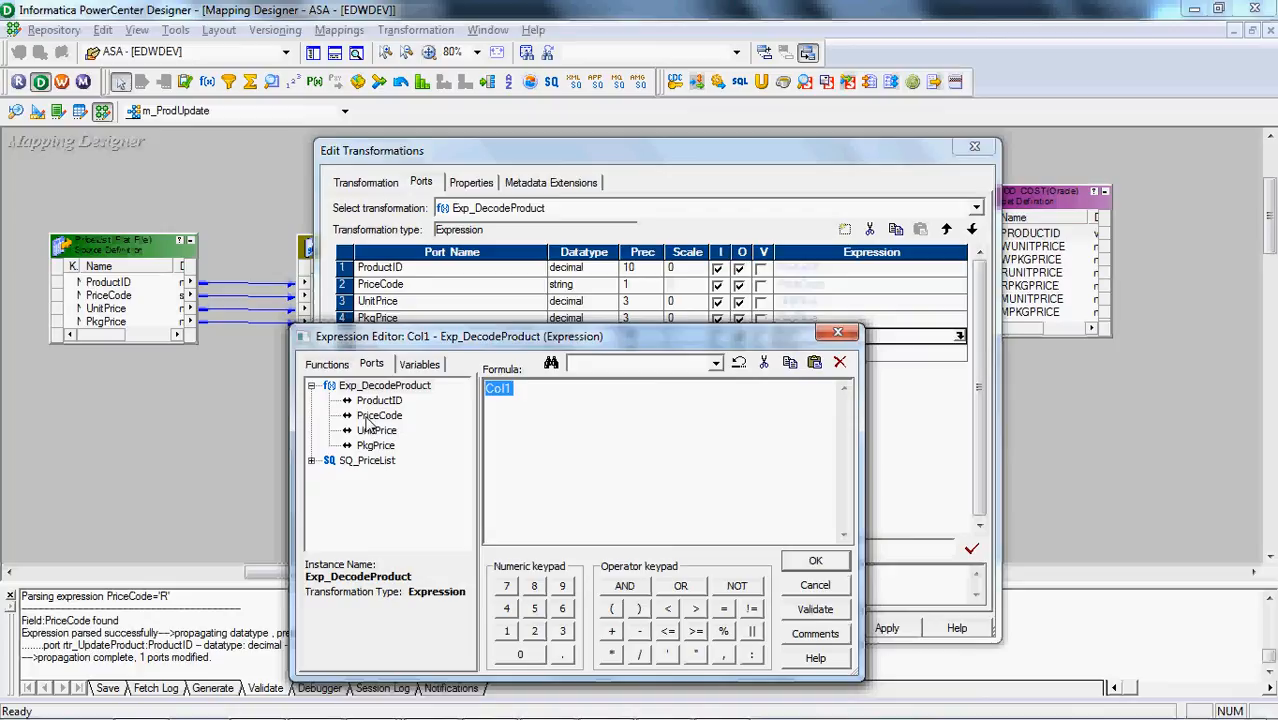
pyautogui.press('Delete')
pyautogui.doubleClick(368, 418)
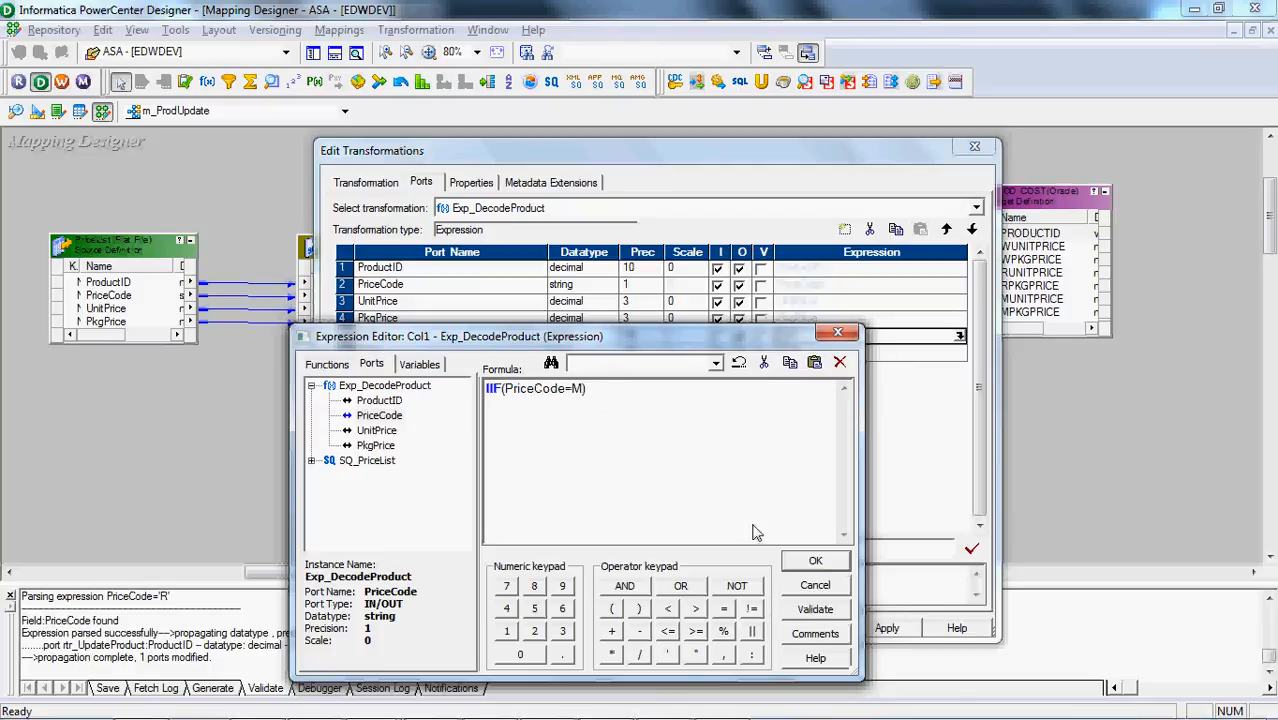
pyautogui.click(808, 561)
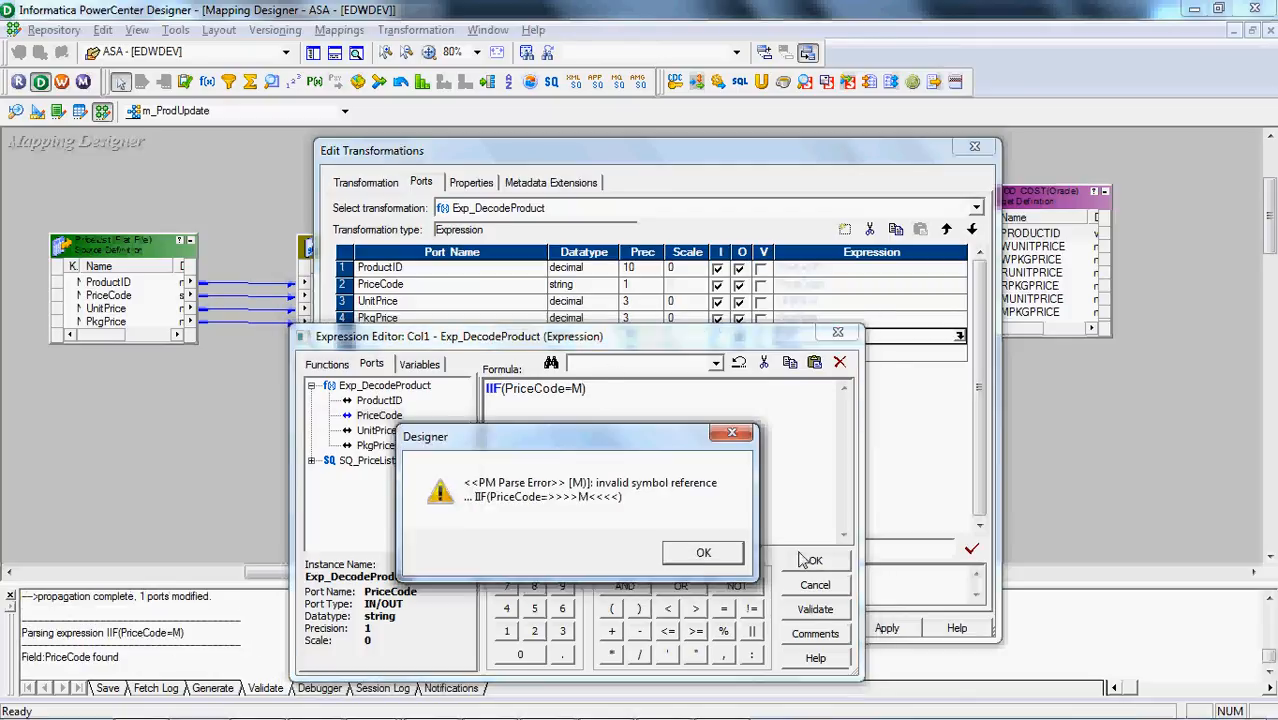
pyautogui.click(703, 552)
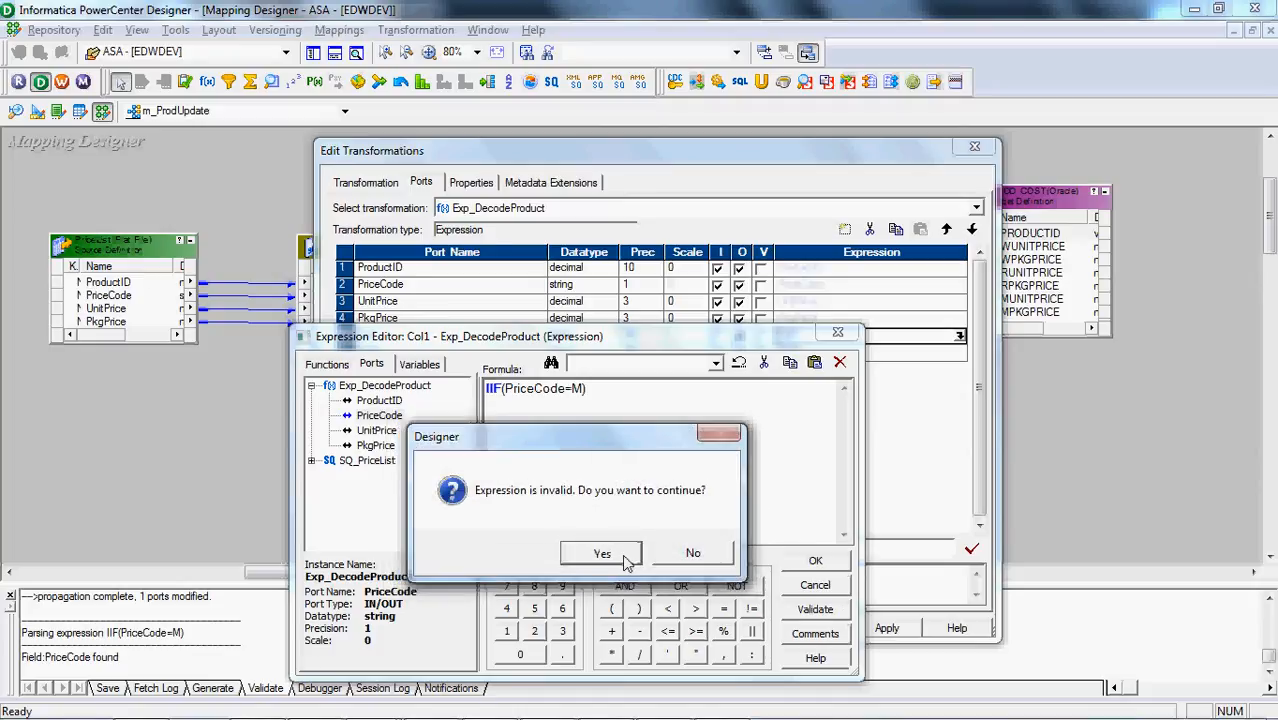
pyautogui.click(627, 561)
# Rename the output port Col1 as O_UnitPrice and Col2 as O_PkgPrice
pyautogui.click(443, 342)
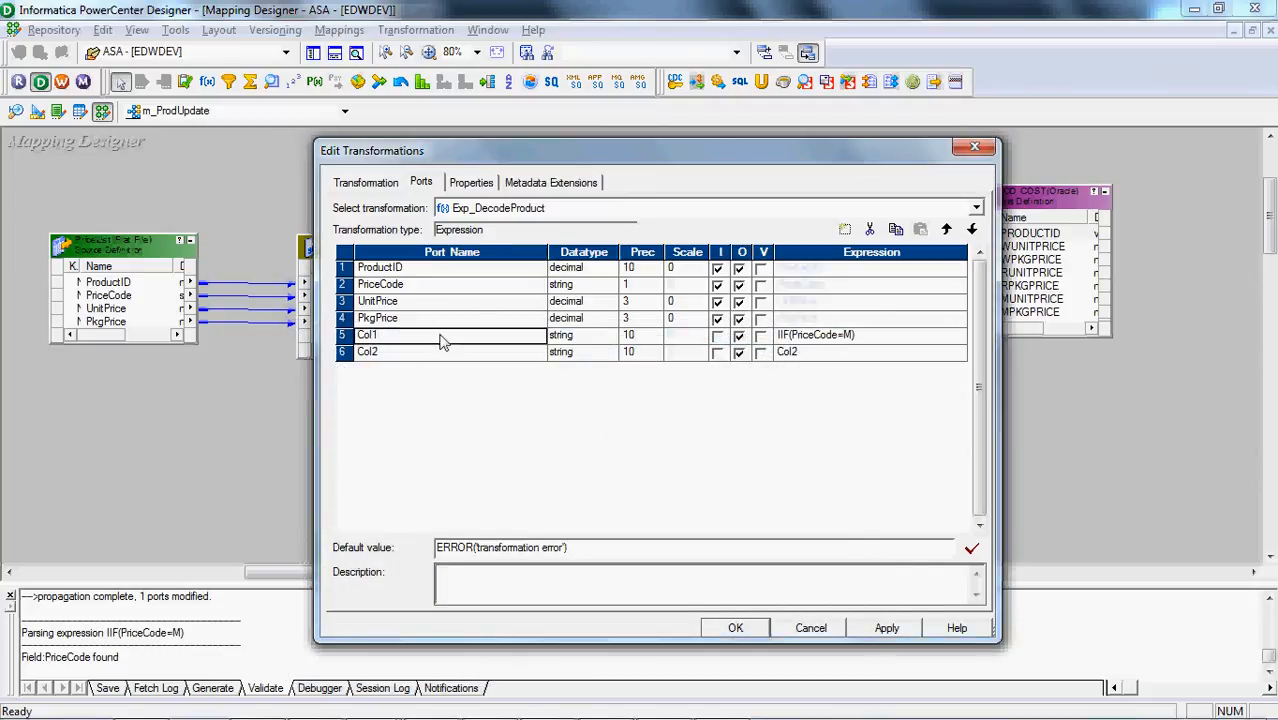
pyautogui.hotkey('alt', 'Tab')
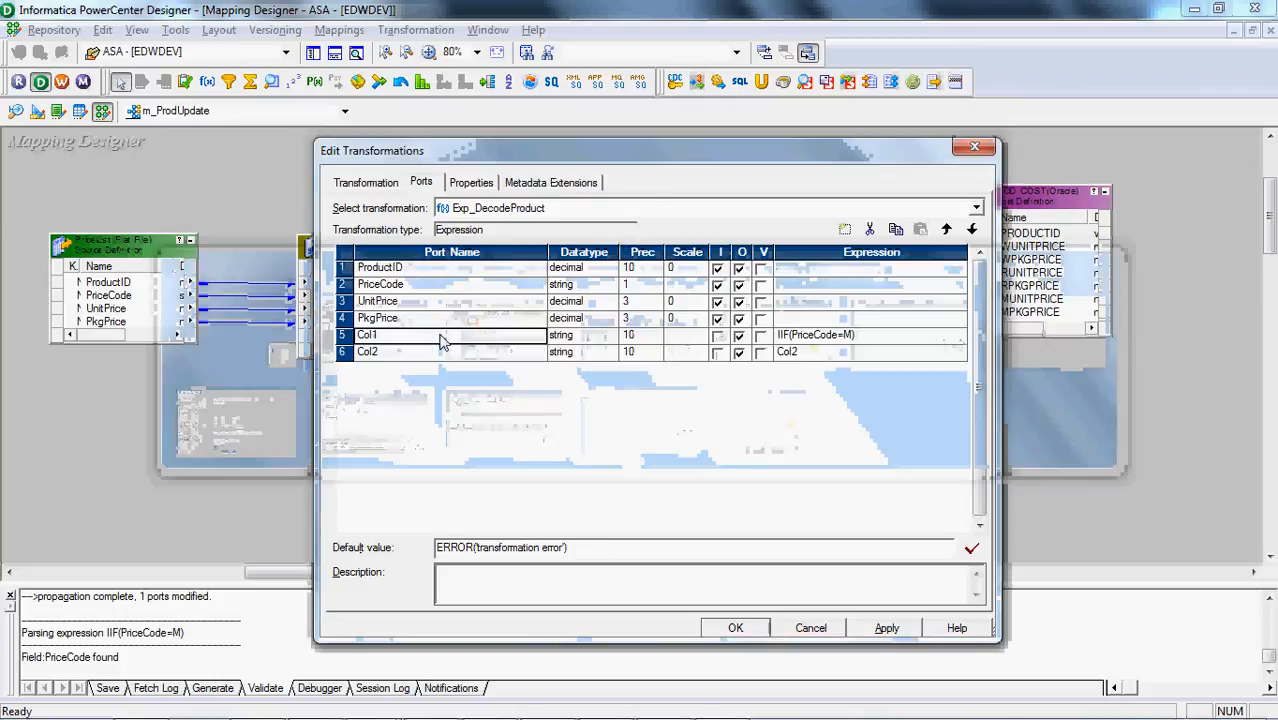
pyautogui.write('UnitPrice')
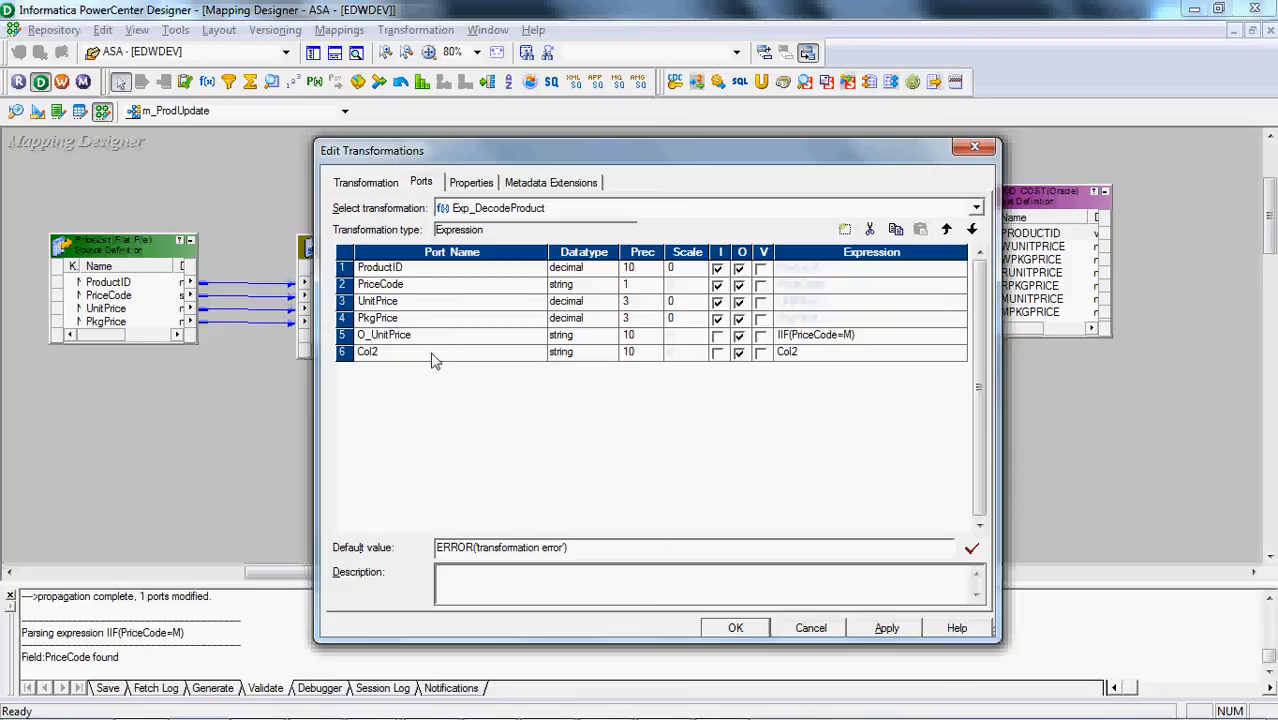
pyautogui.click(435, 360)
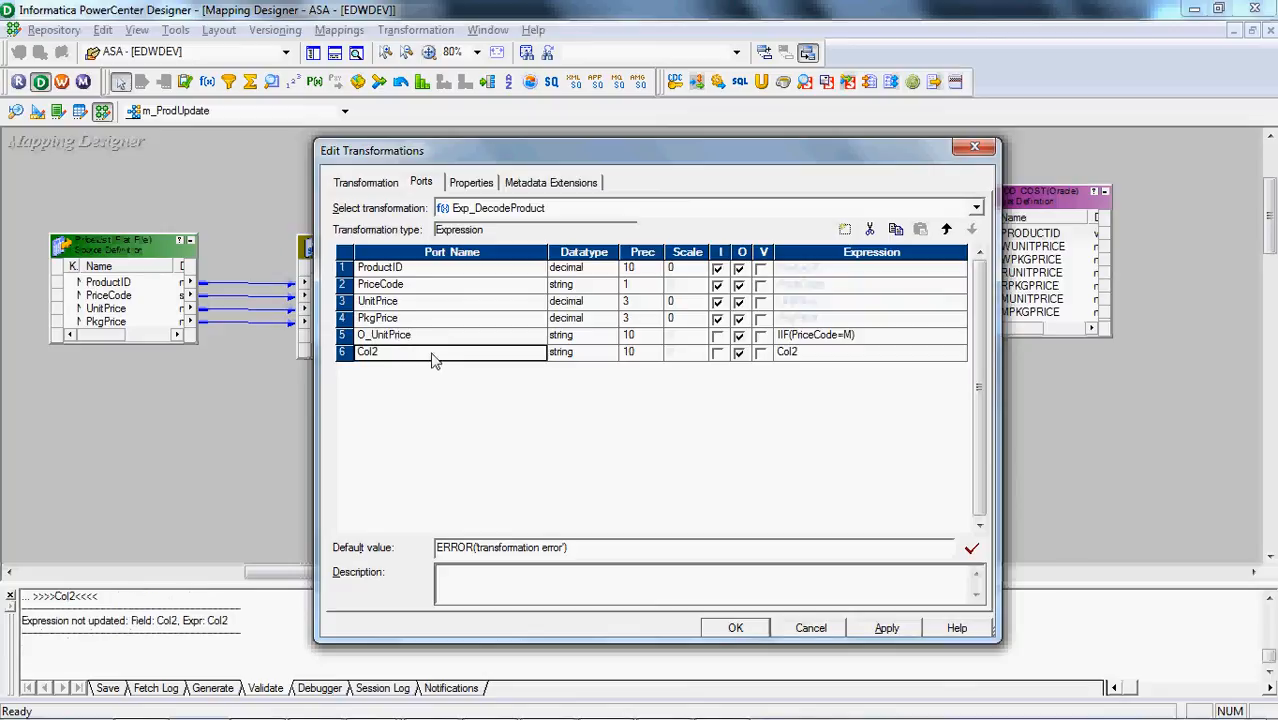
pyautogui.write('O_PkgPrice')
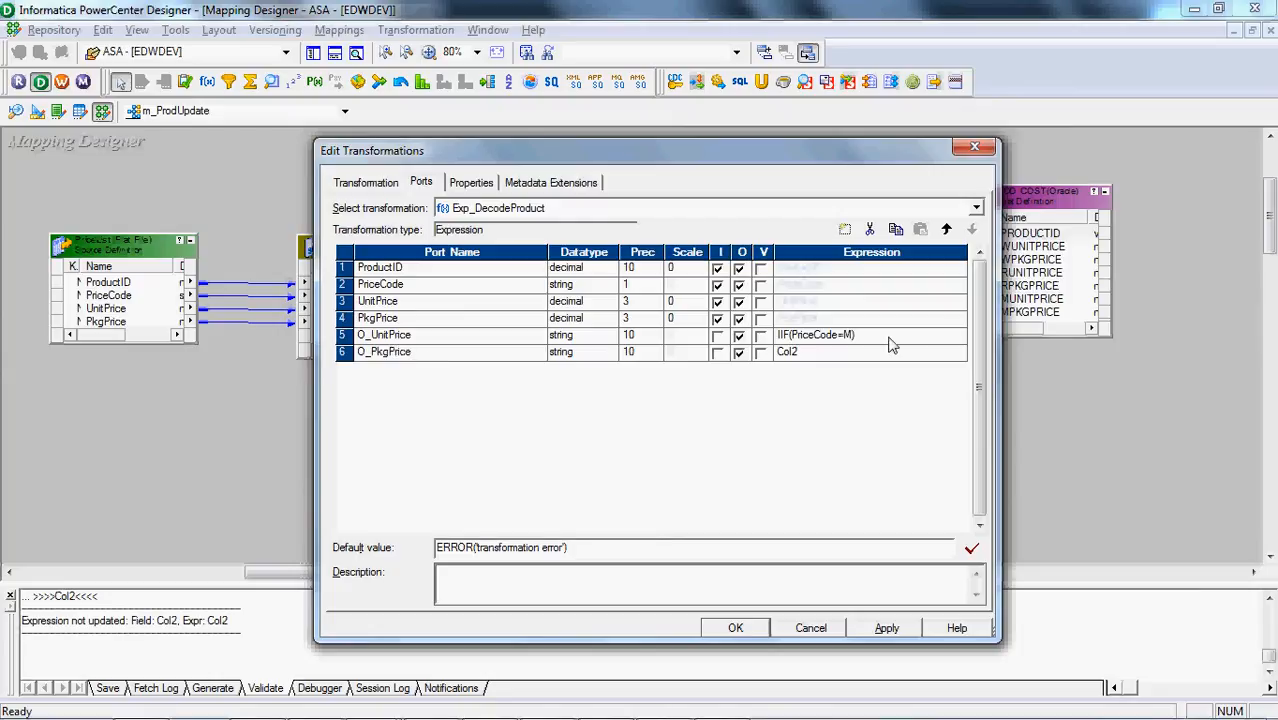
# In the O_UnitPrice formula, quote 'M' and add 'MUnitPrice' as its result, copying the column name from Toad for Oracle
pyautogui.click(958, 337)
pyautogui.click(958, 337)
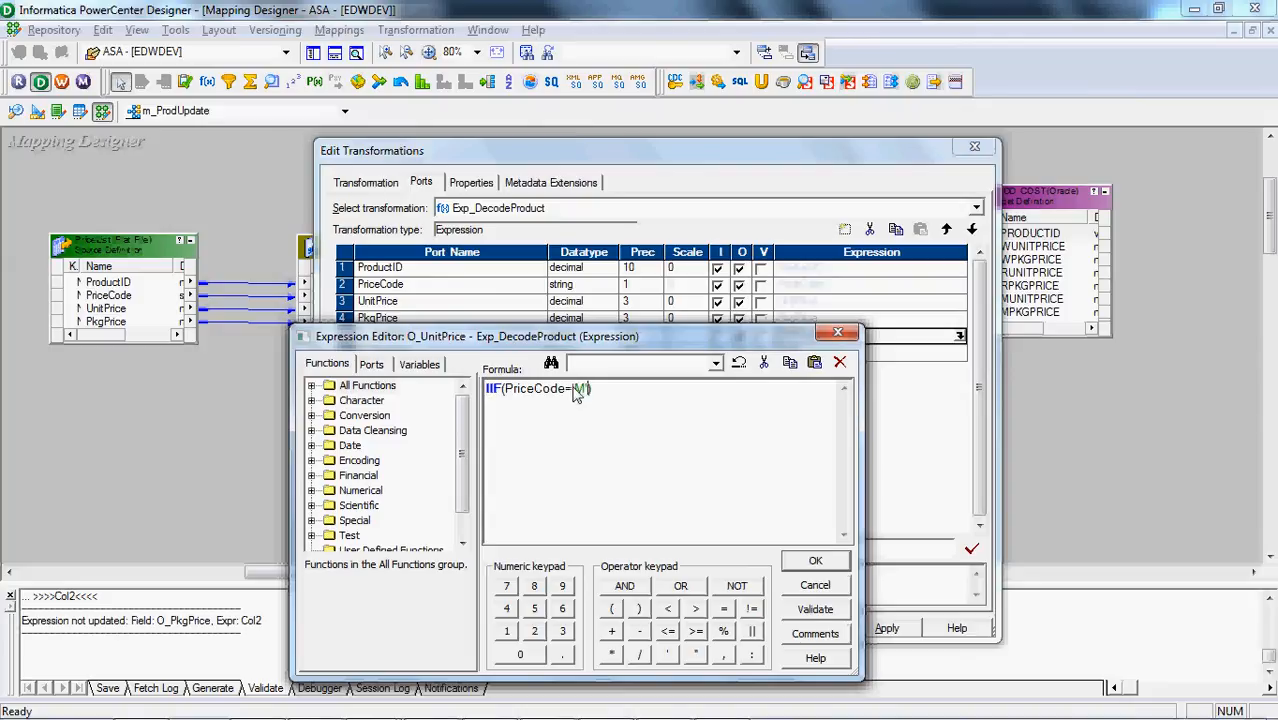
pyautogui.moveTo(616, 341); pyautogui.dragTo(629, 379)
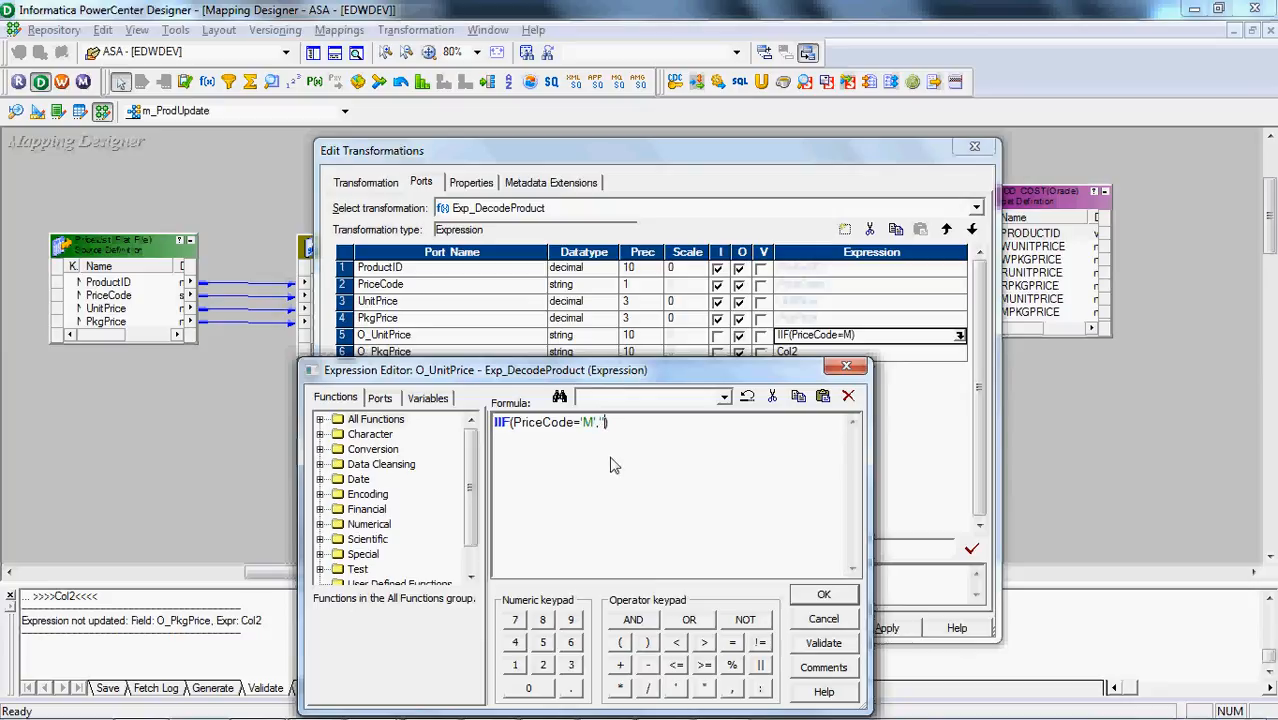
pyautogui.write("'")
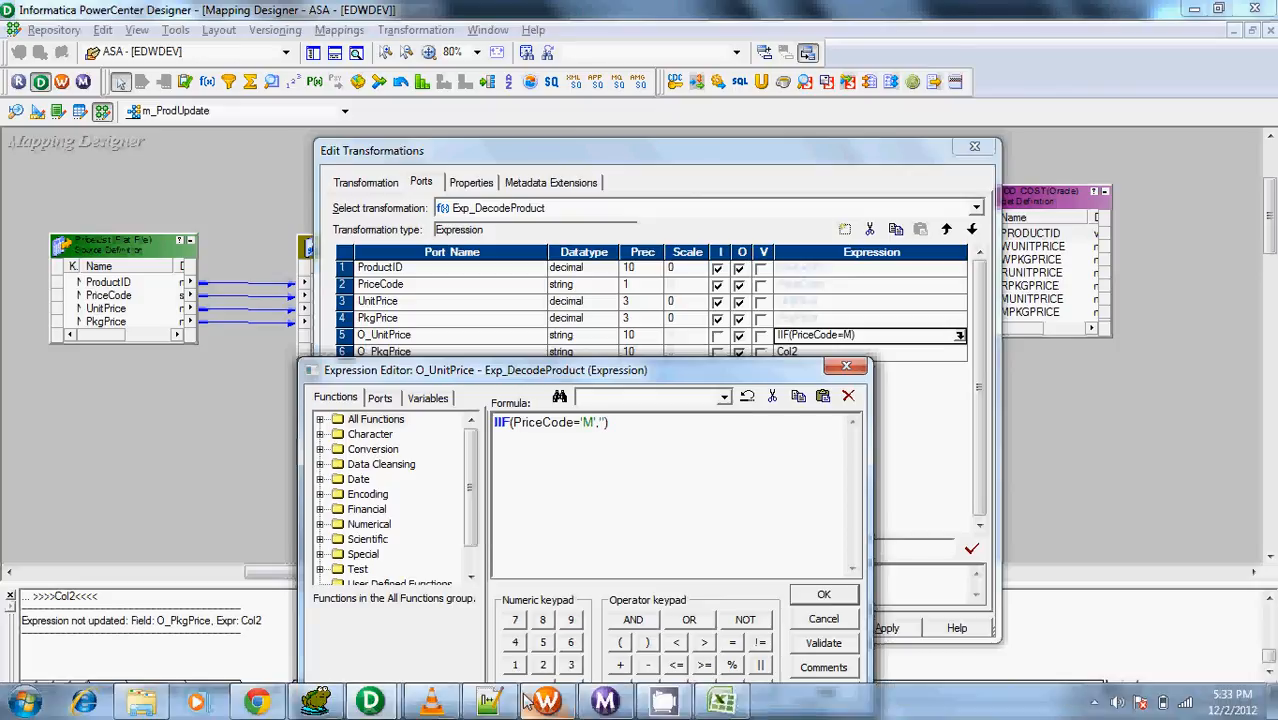
pyautogui.click(316, 702)
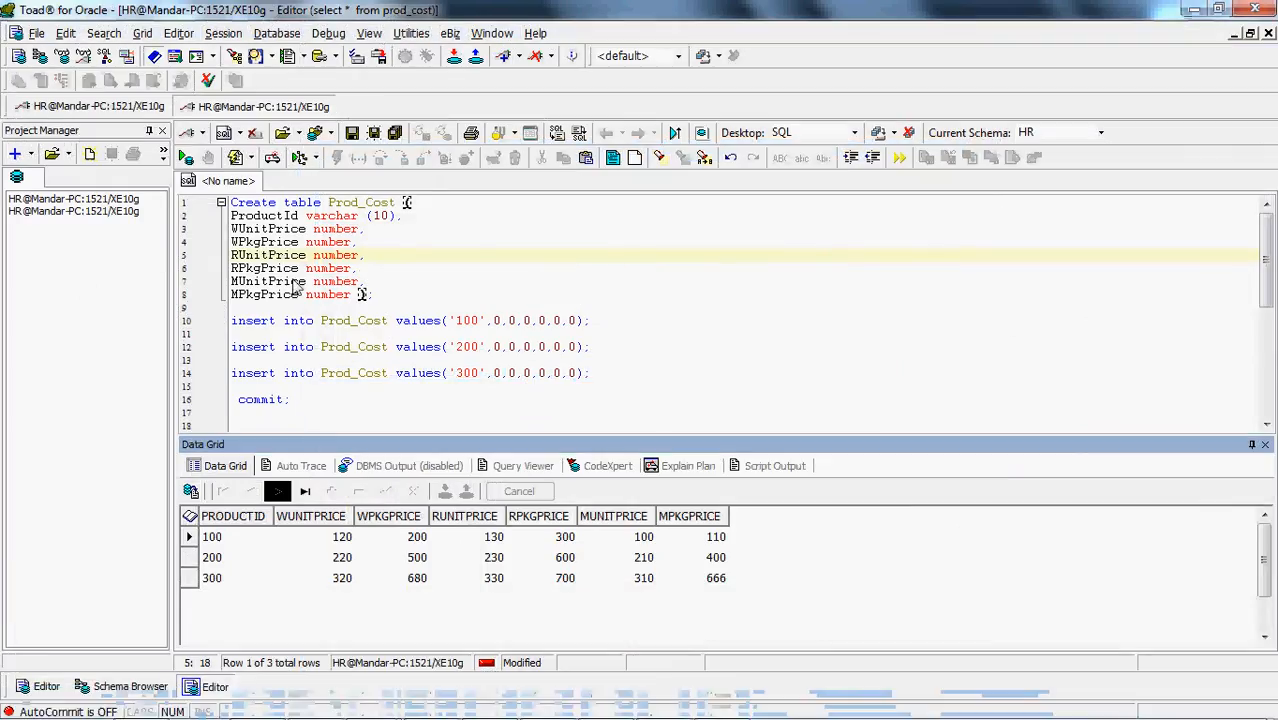
pyautogui.doubleClick(255, 283)
pyautogui.hotkey('ctrl', 'c')
pyautogui.hotkey('alt', 'Tab')
pyautogui.hotkey('alt', 'Tab')
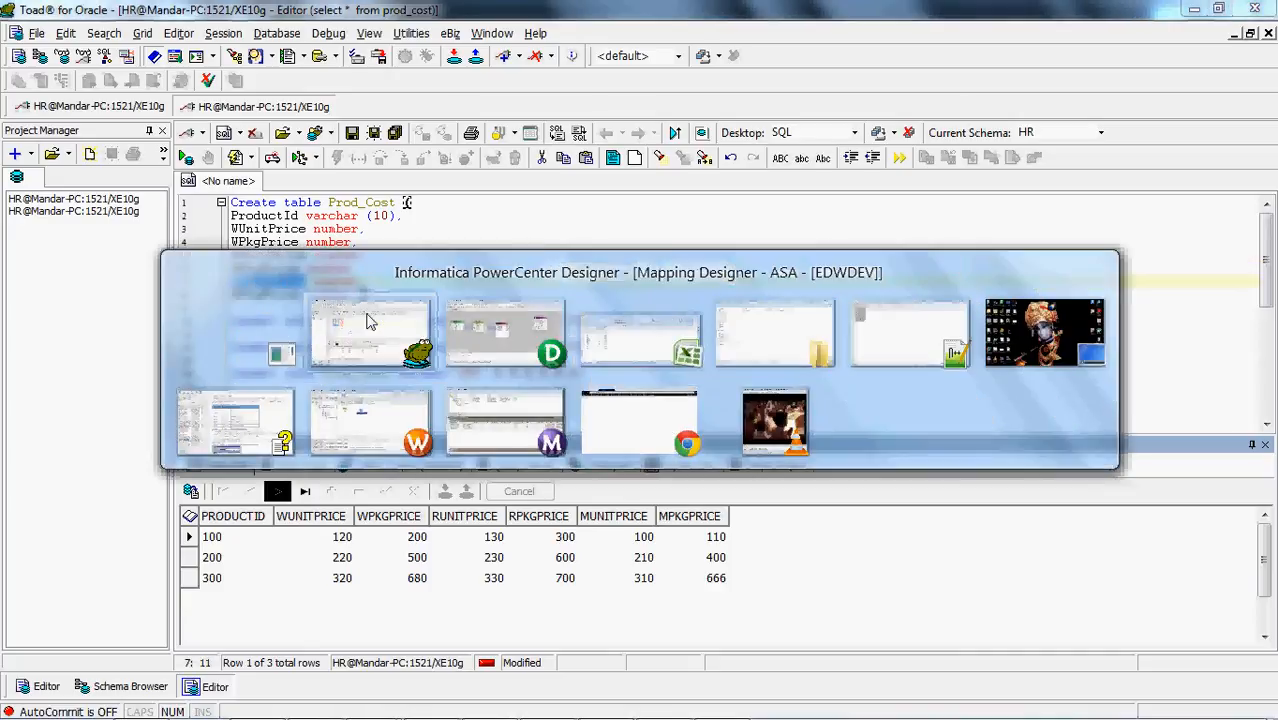
pyautogui.hotkey('ctrl', 'v')
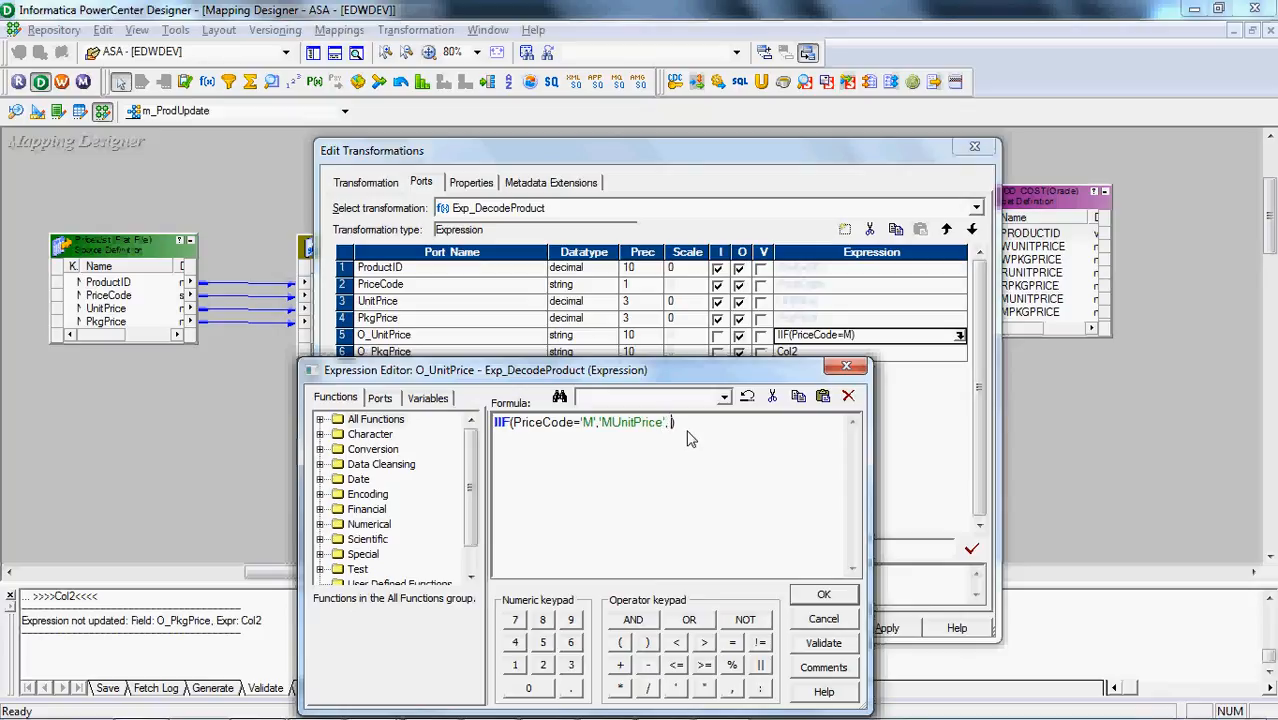
# Nest a second IIF testing PriceCode='W' with the result 'WUnitPrice', copying the column name from the Prod_Cost script in Toad for Oracle
pyautogui.write('IF(')
pyautogui.click(379, 398)
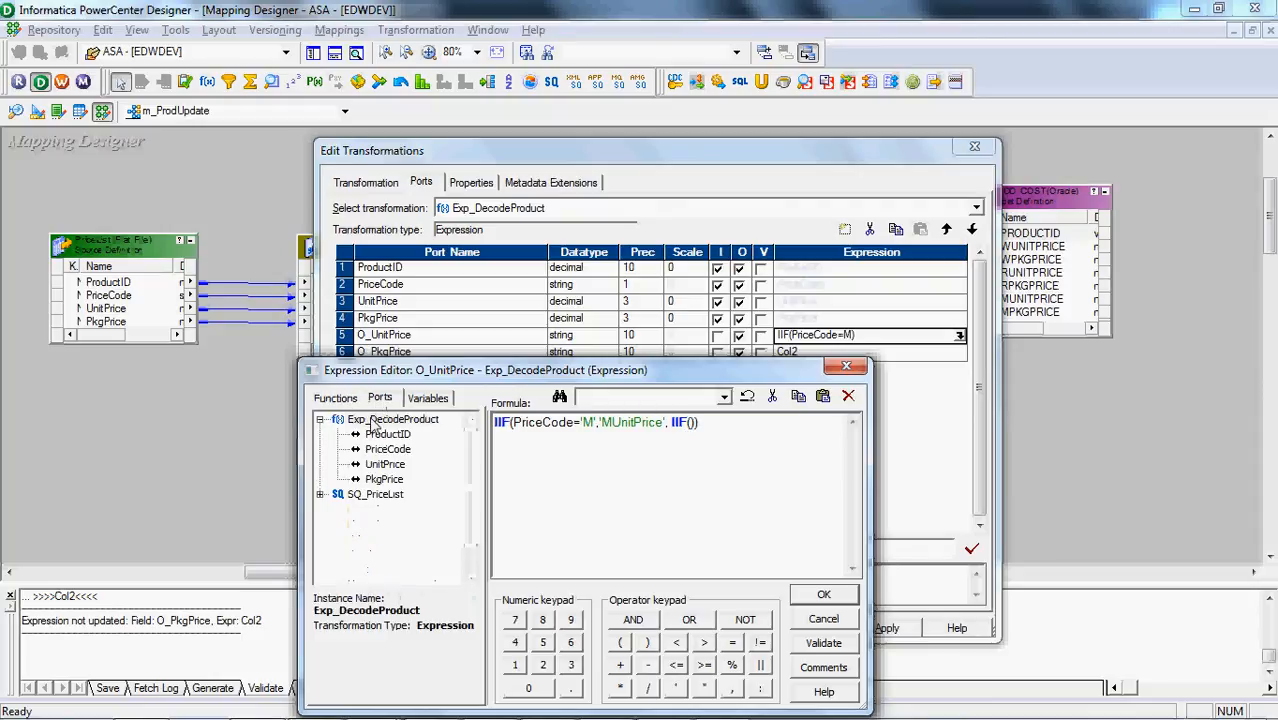
pyautogui.doubleClick(387, 457)
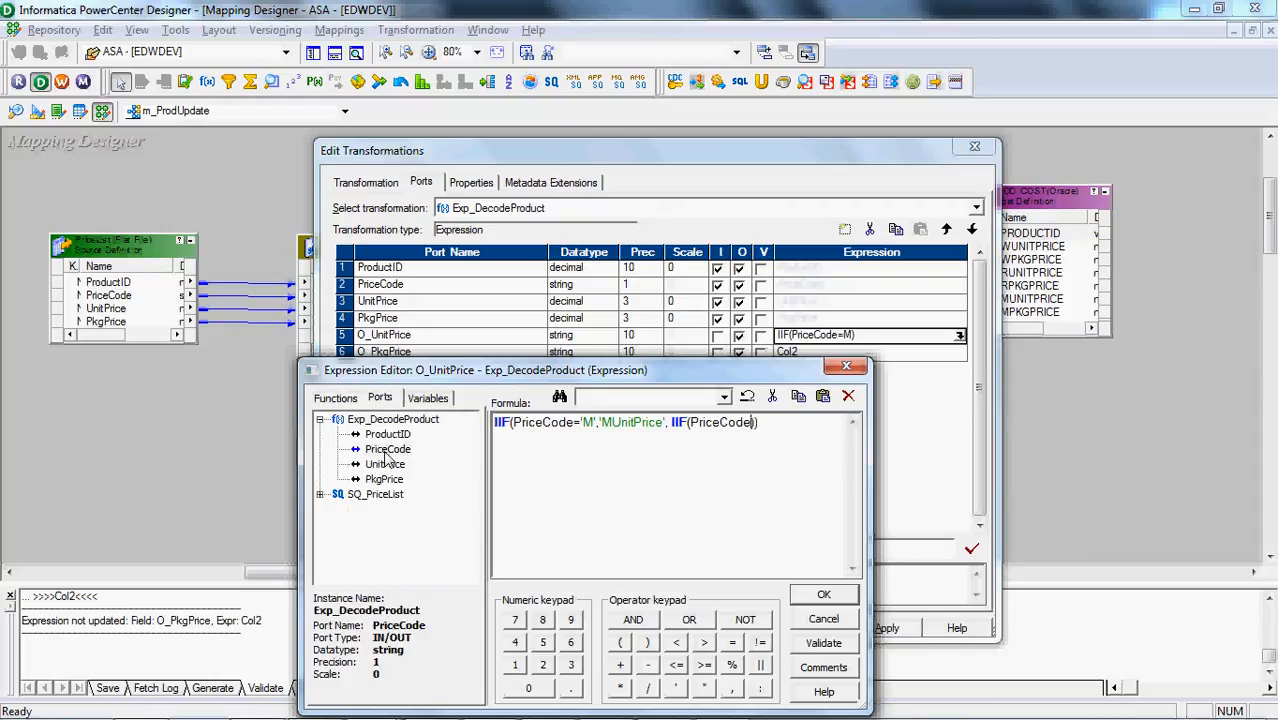
pyautogui.write("='W',")
pyautogui.hotkey('alt', 'Tab')
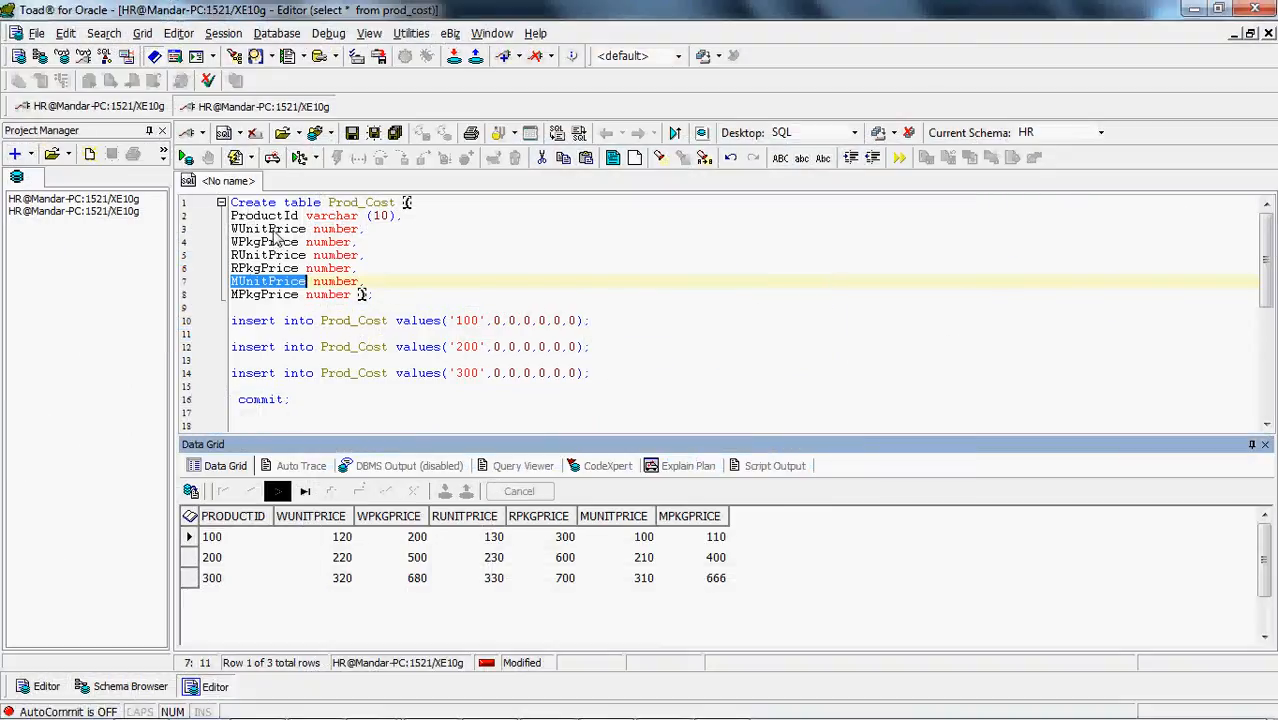
pyautogui.doubleClick(268, 229)
pyautogui.hotkey('ctrl', 'c')
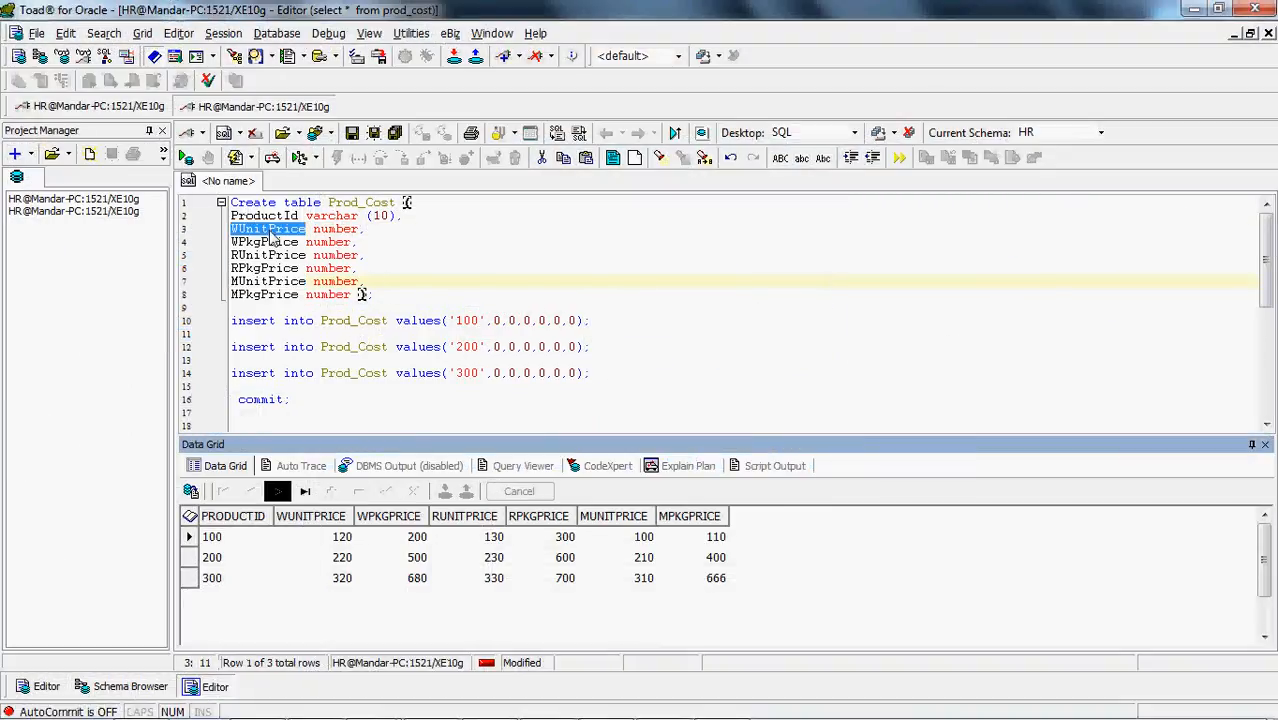
pyautogui.hotkey('alt', 'Tab')
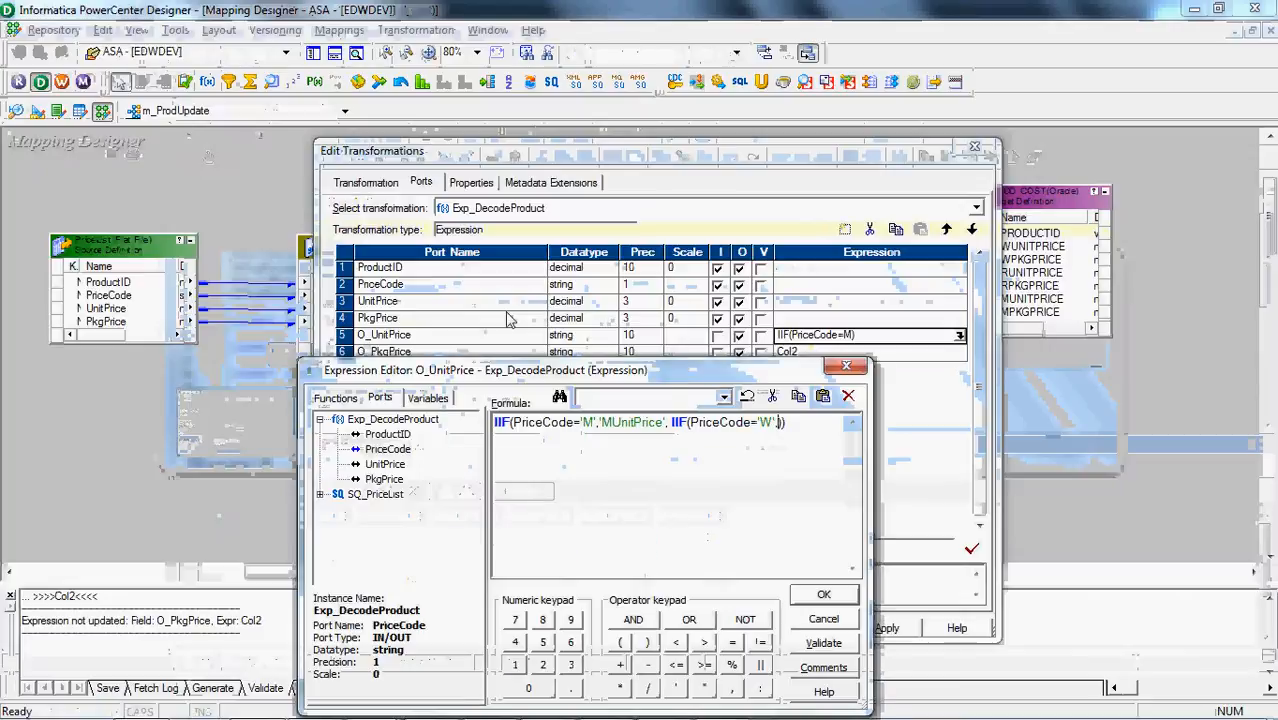
pyautogui.hotkey('ctrl', 'v')
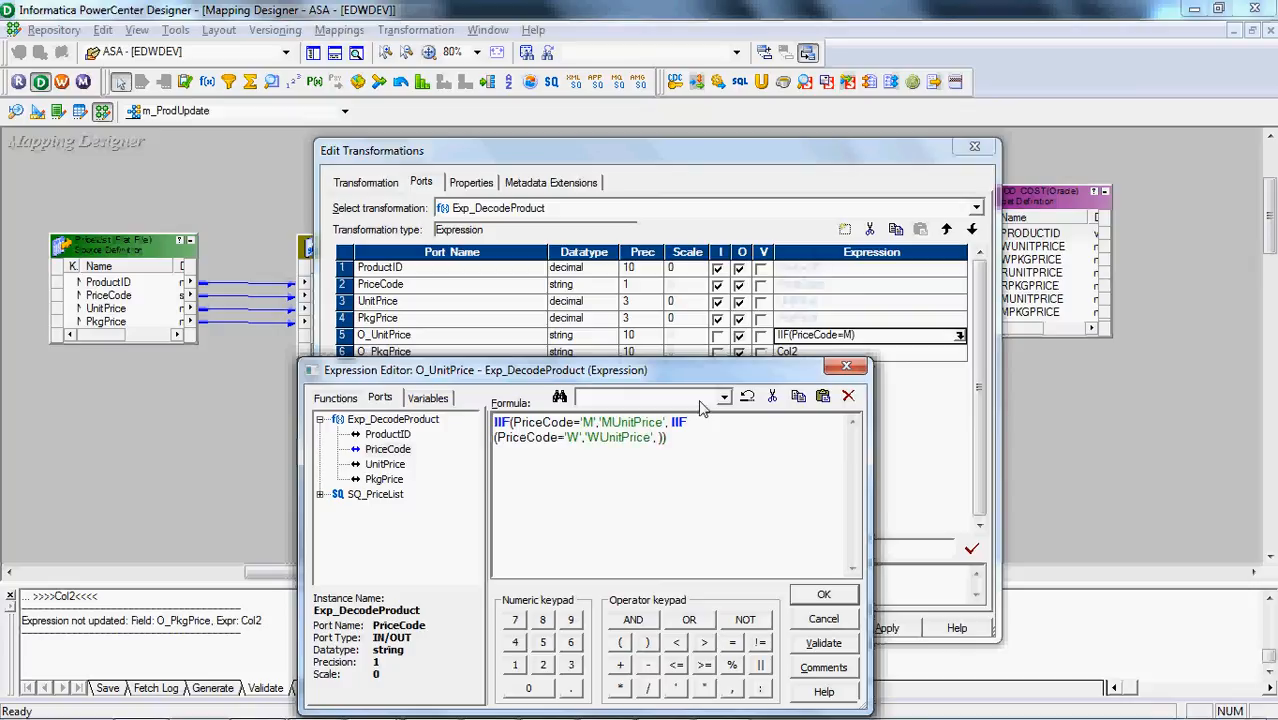
# Copy the RUnitPrice column name from Toad for Oracle and add 'RUnitPrice' as the nested IIF's fallback result
pyautogui.hotkey('alt', 'Tab')
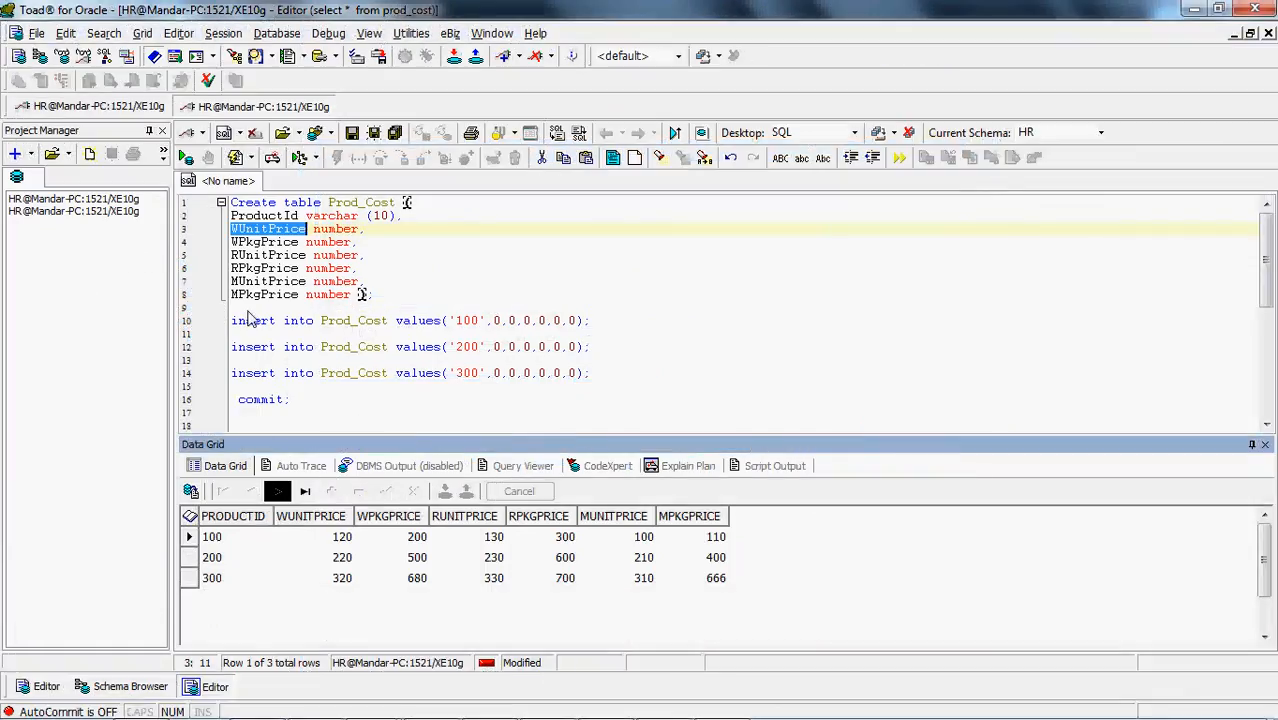
pyautogui.press('Down')
pyautogui.press('Down')
pyautogui.doubleClick(268, 258)
pyautogui.hotkey('ctrl', 'c')
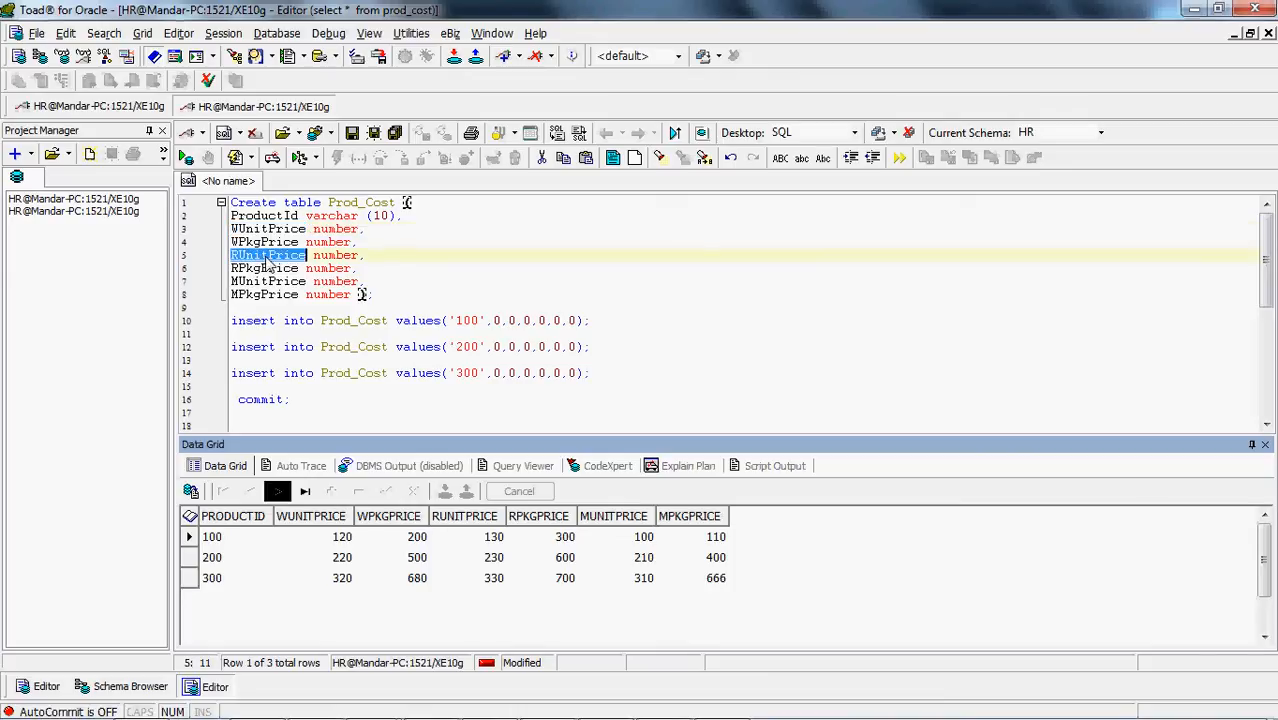
pyautogui.hotkey('alt', 'Tab')
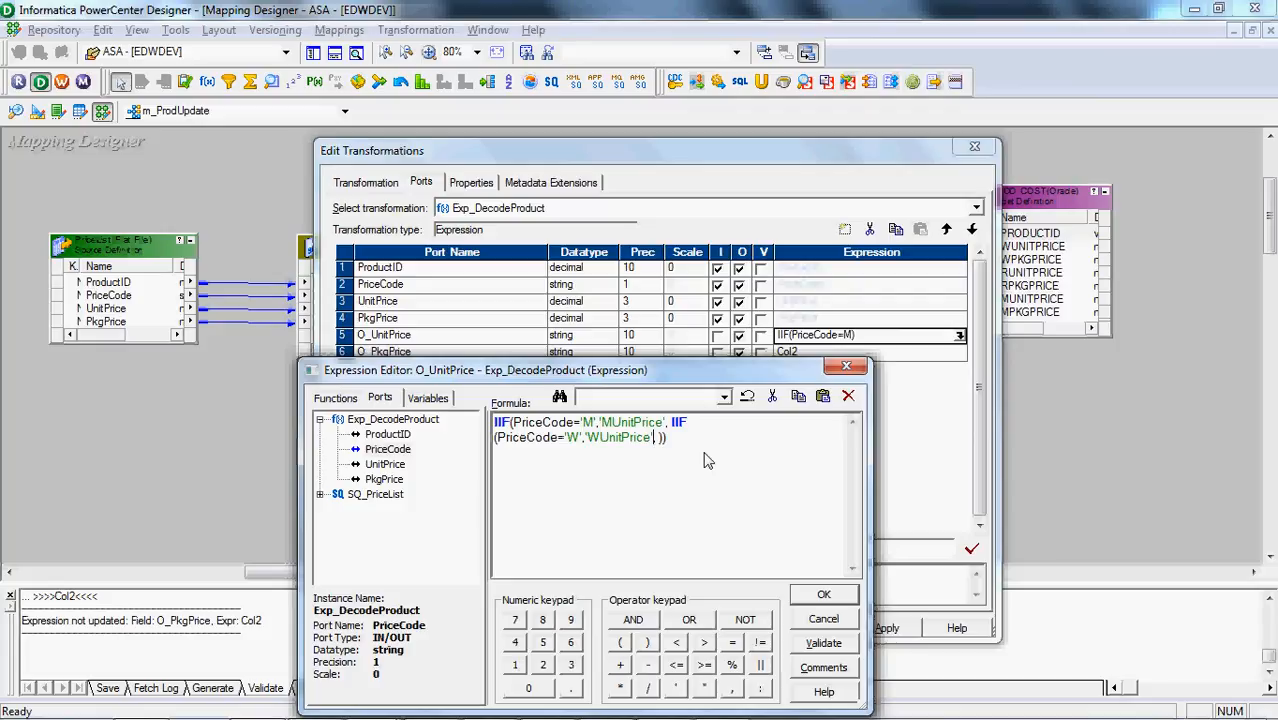
pyautogui.hotkey('ctrl', 'v')
pyautogui.write("'")
# Select the whole O_UnitPrice formula and validate the expression
pyautogui.hotkey('ctrl', 'a')
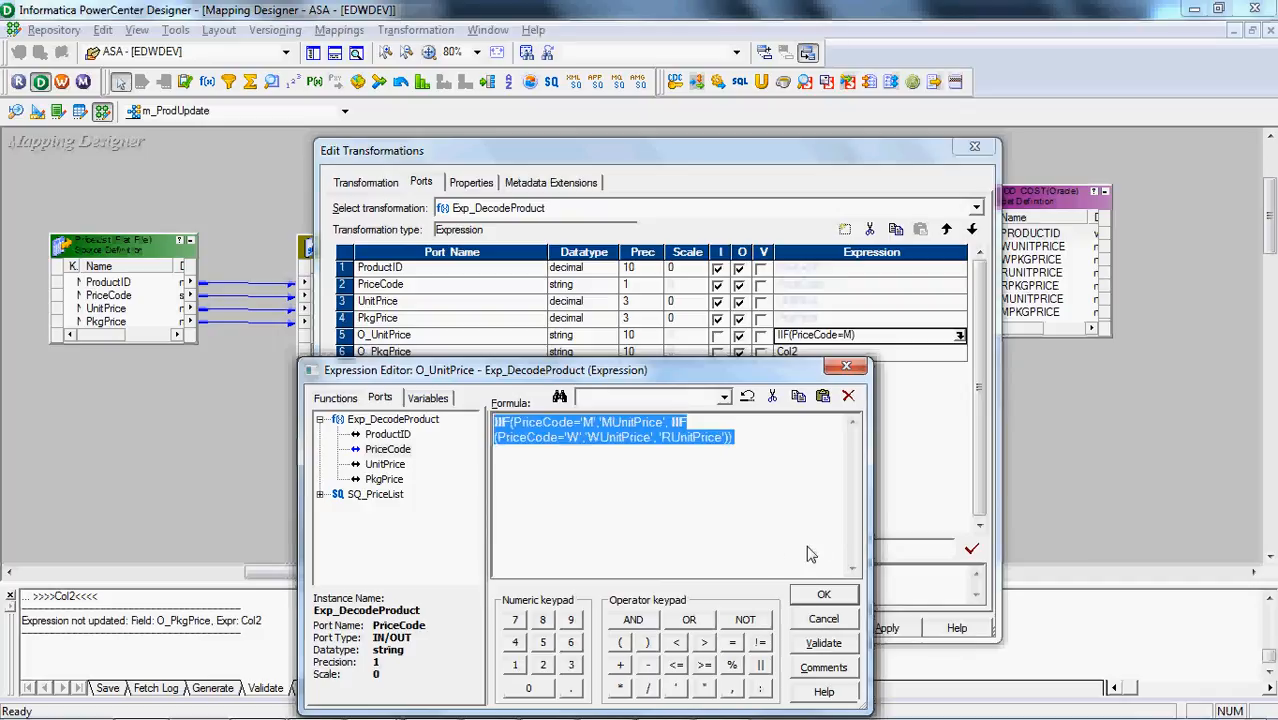
pyautogui.click(808, 650)
pyautogui.press('Return')
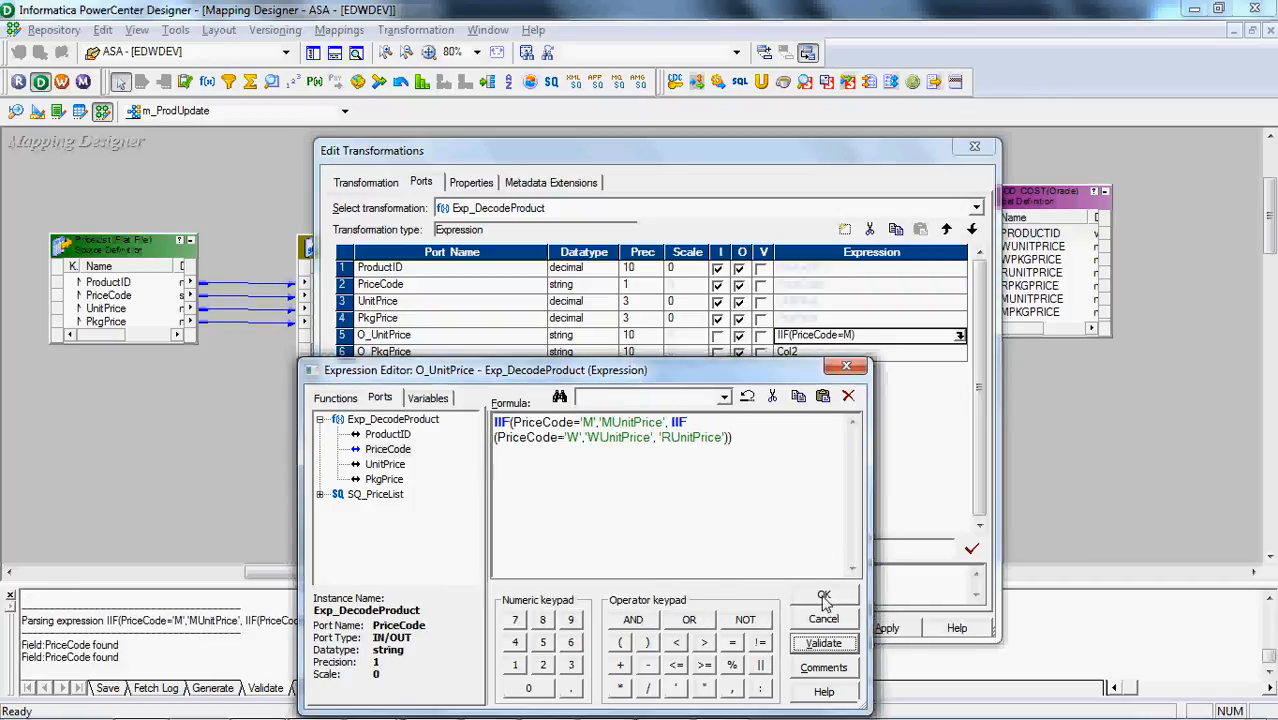
# Accept the O_UnitPrice expression and replace the O_PkgPrice formula with the copied nested IIF expression
pyautogui.click(824, 597)
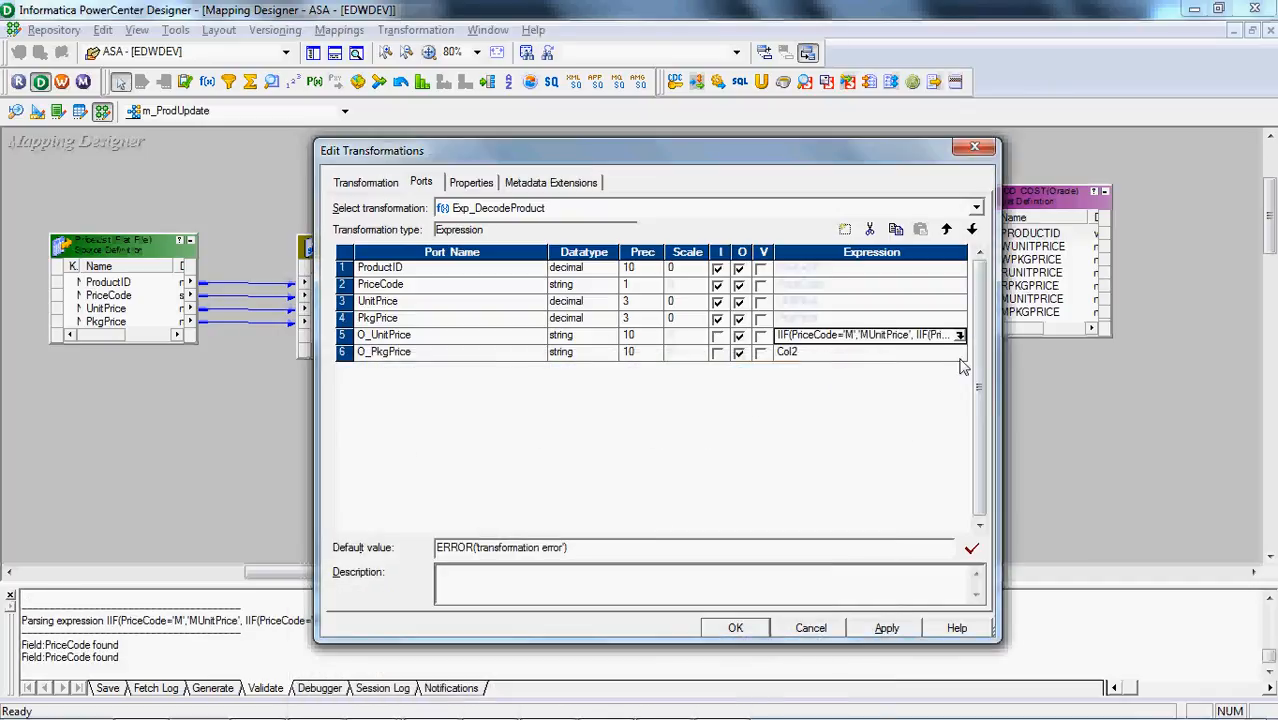
pyautogui.click(958, 358)
pyautogui.click(958, 354)
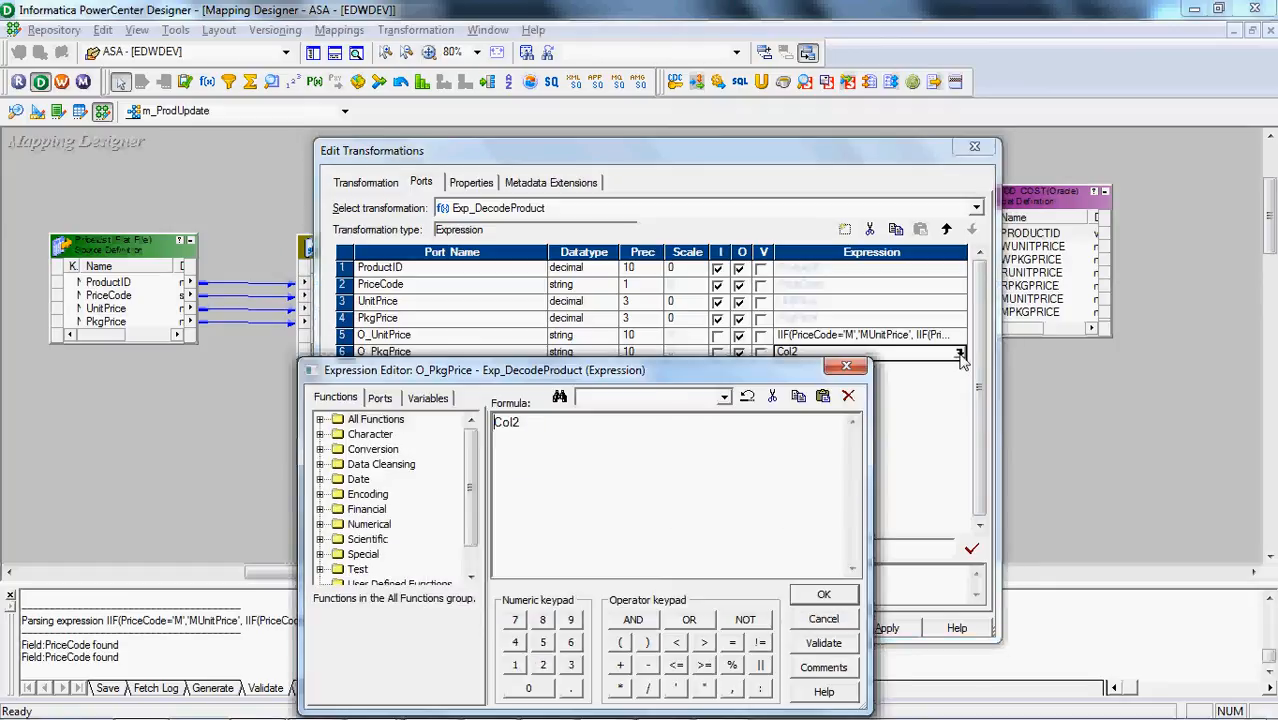
pyautogui.hotkey('ctrl', 'a')
pyautogui.write("IIF(PriceCode='M','MUnitPrice', IIF (PriceCode='W','WUnitPrice', 'RUnitPrice'))")
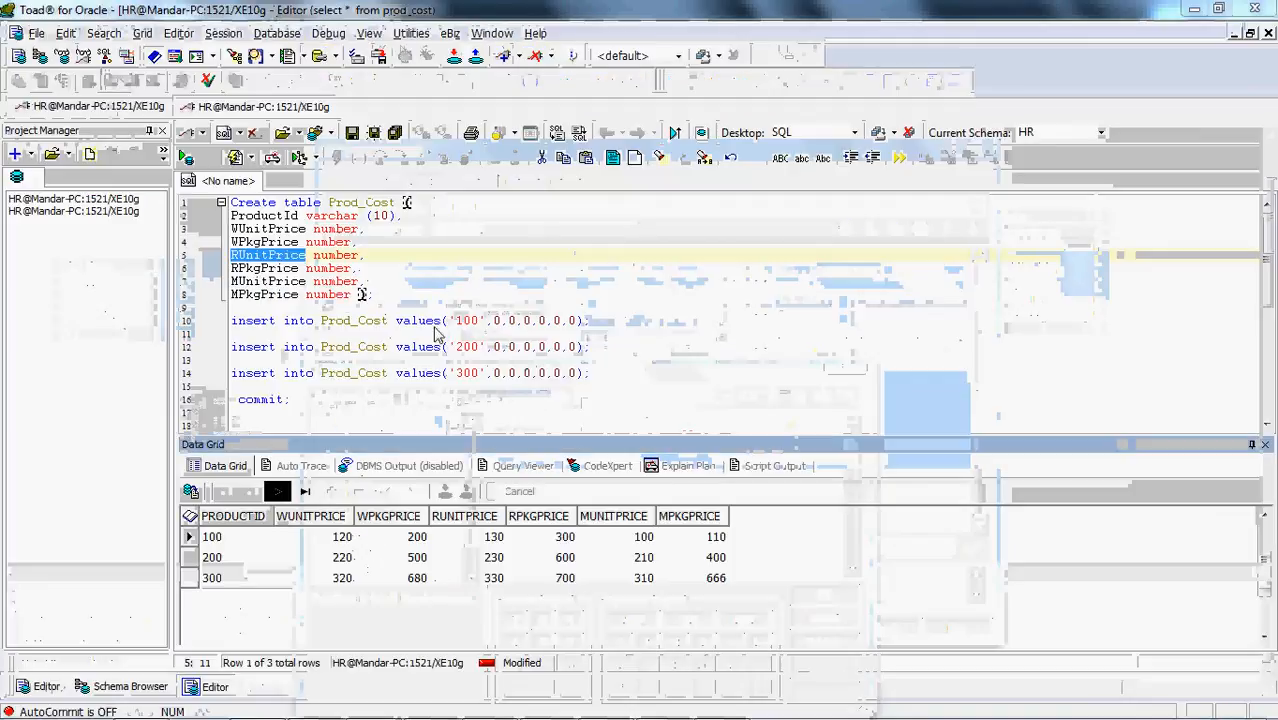
# Copy the MPkgPrice column name from Toad for Oracle and replace 'MUnitPrice' with 'MPkgPrice' in the O_PkgPrice formula
pyautogui.doubleClick(268, 256)
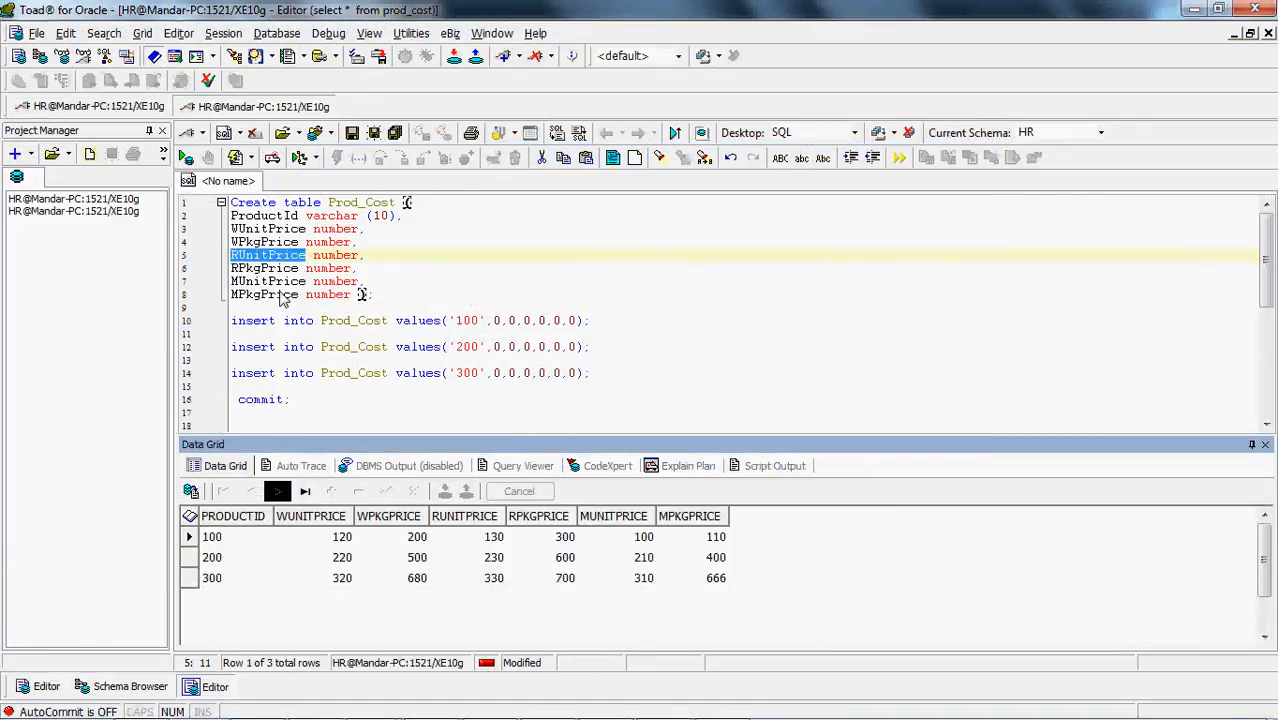
pyautogui.doubleClick(279, 295)
pyautogui.hotkey('ctrl', 'c')
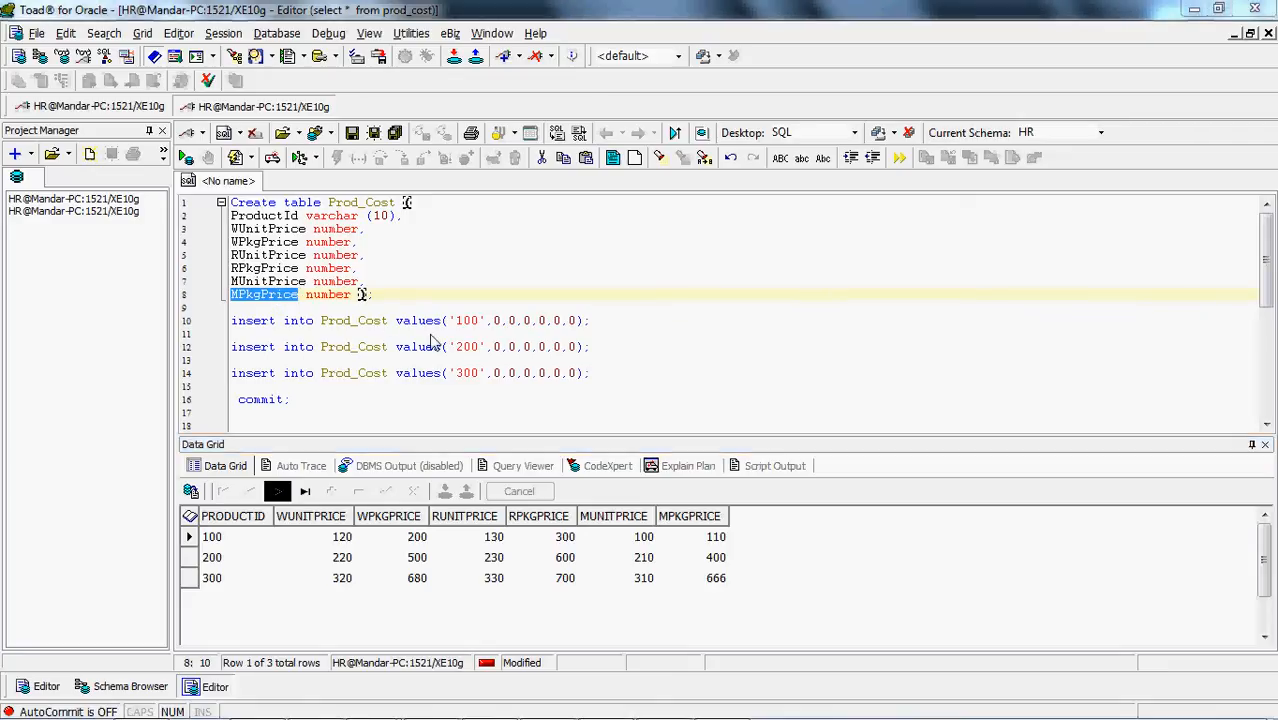
pyautogui.hotkey('alt', 'Tab')
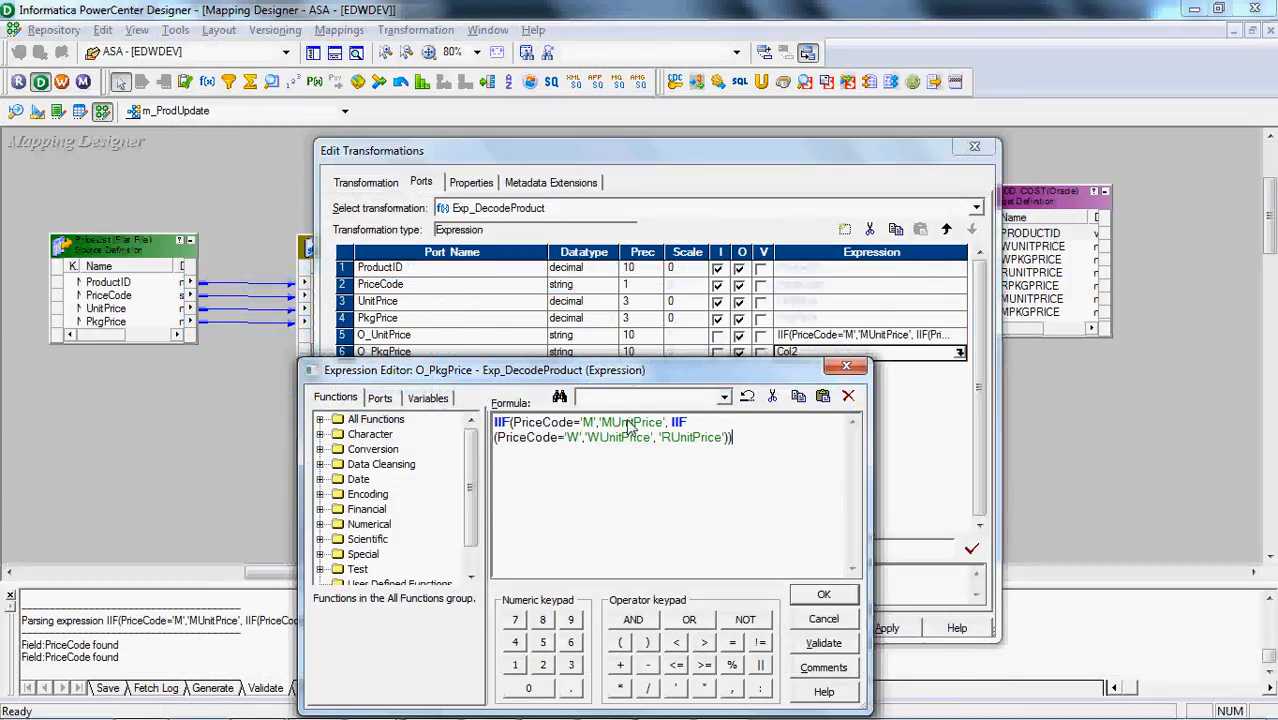
pyautogui.doubleClick(630, 423)
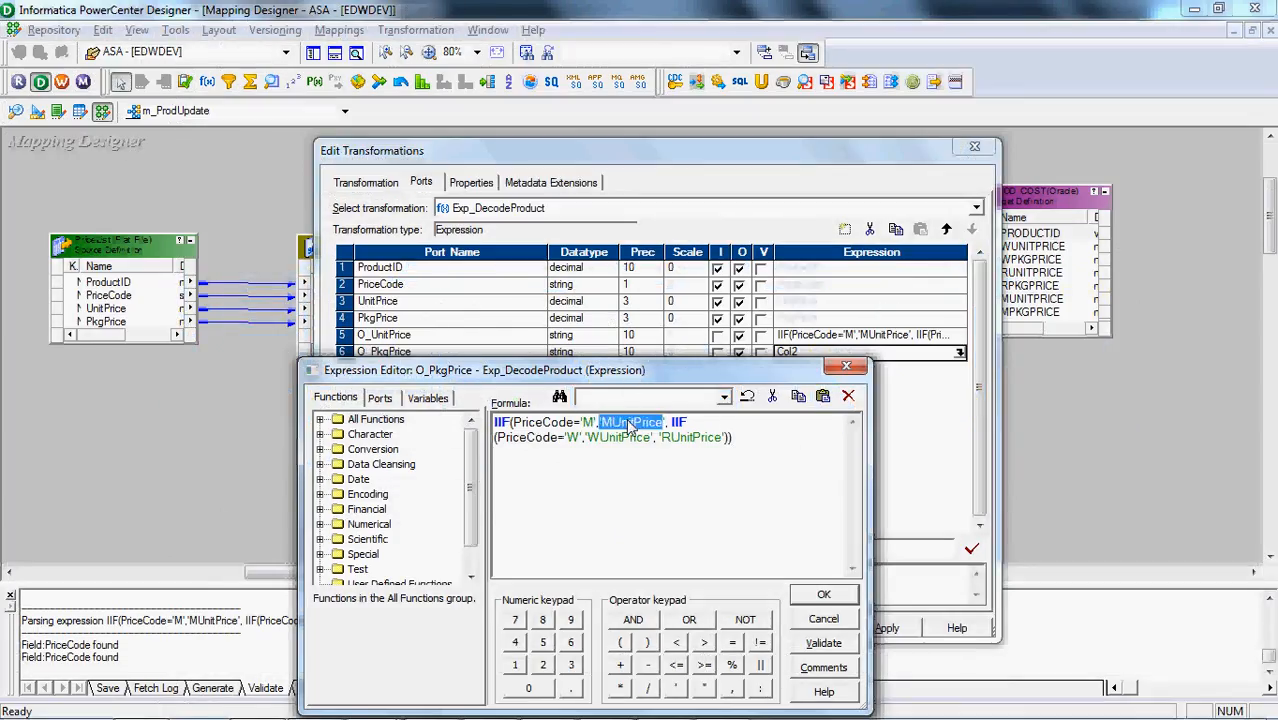
pyautogui.hotkey('ctrl', 'v')
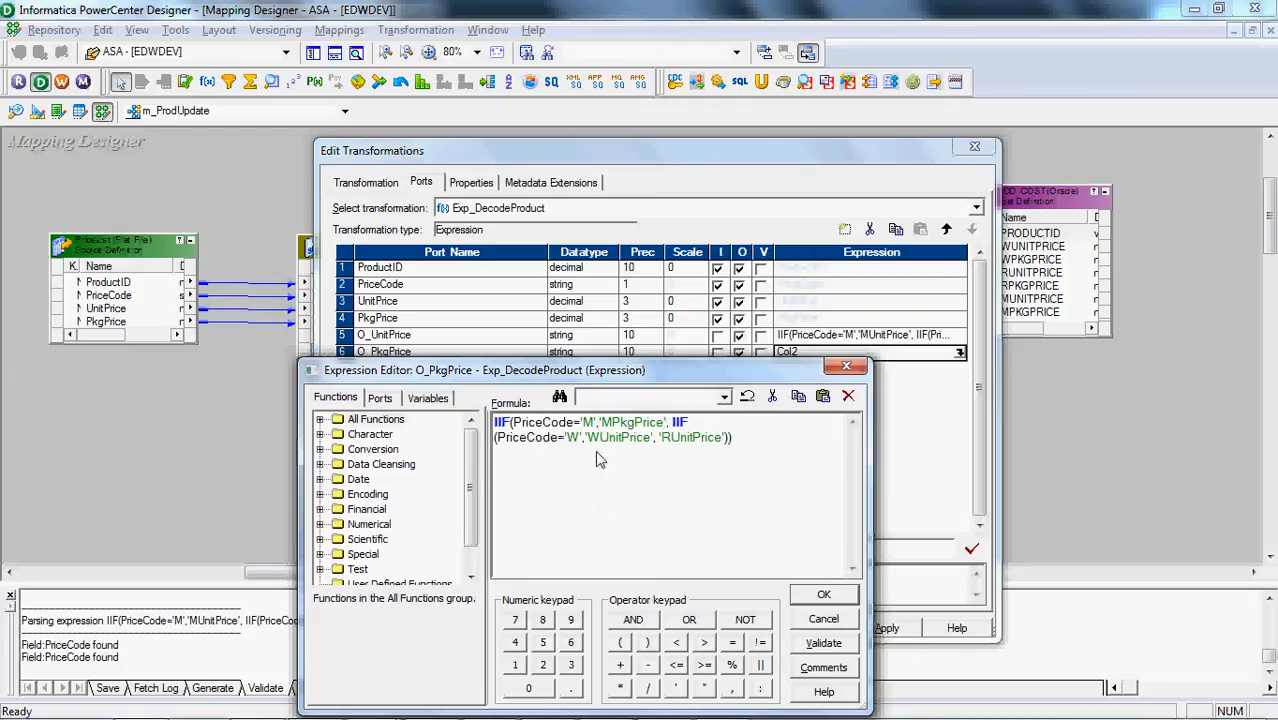
# Copy WPkgPrice from the Prod_Cost script in Toad for Oracle and replace 'WUnitPrice' with 'WPkgPrice' in the formula
pyautogui.click(594, 452)
pyautogui.hotkey('alt', 'Tab')
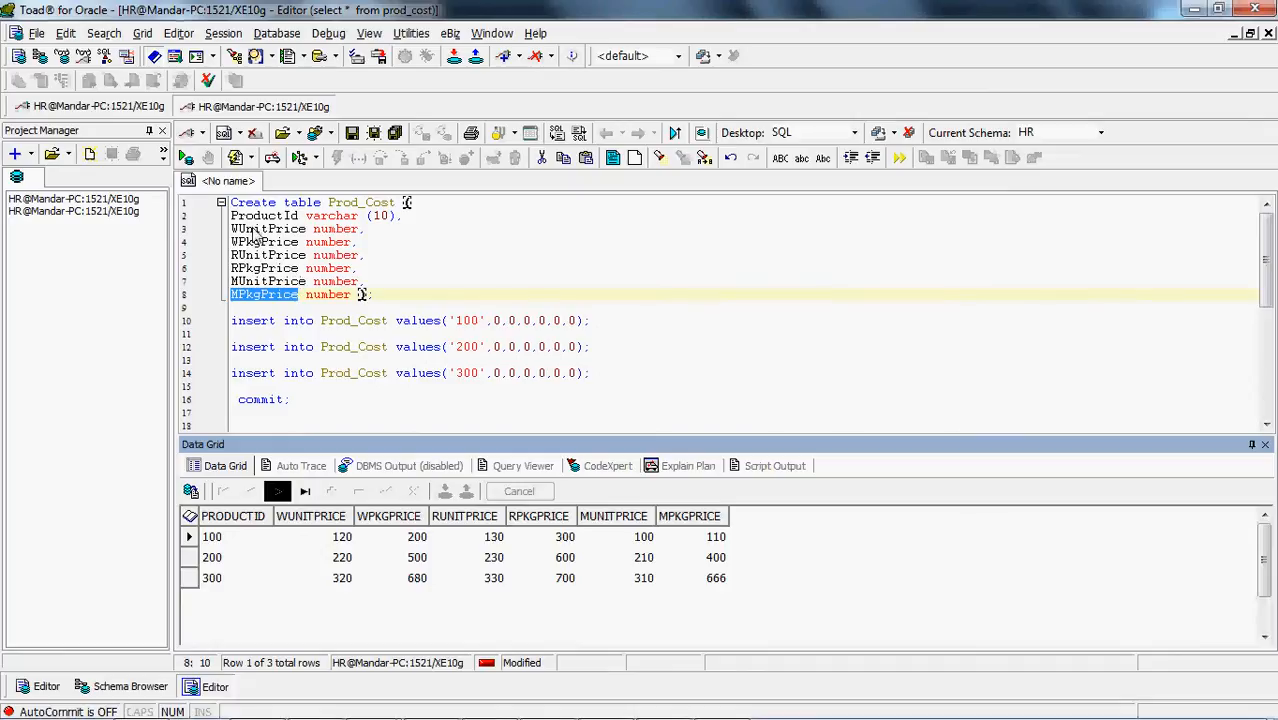
pyautogui.doubleClick(258, 245)
pyautogui.hotkey('ctrl', 'c')
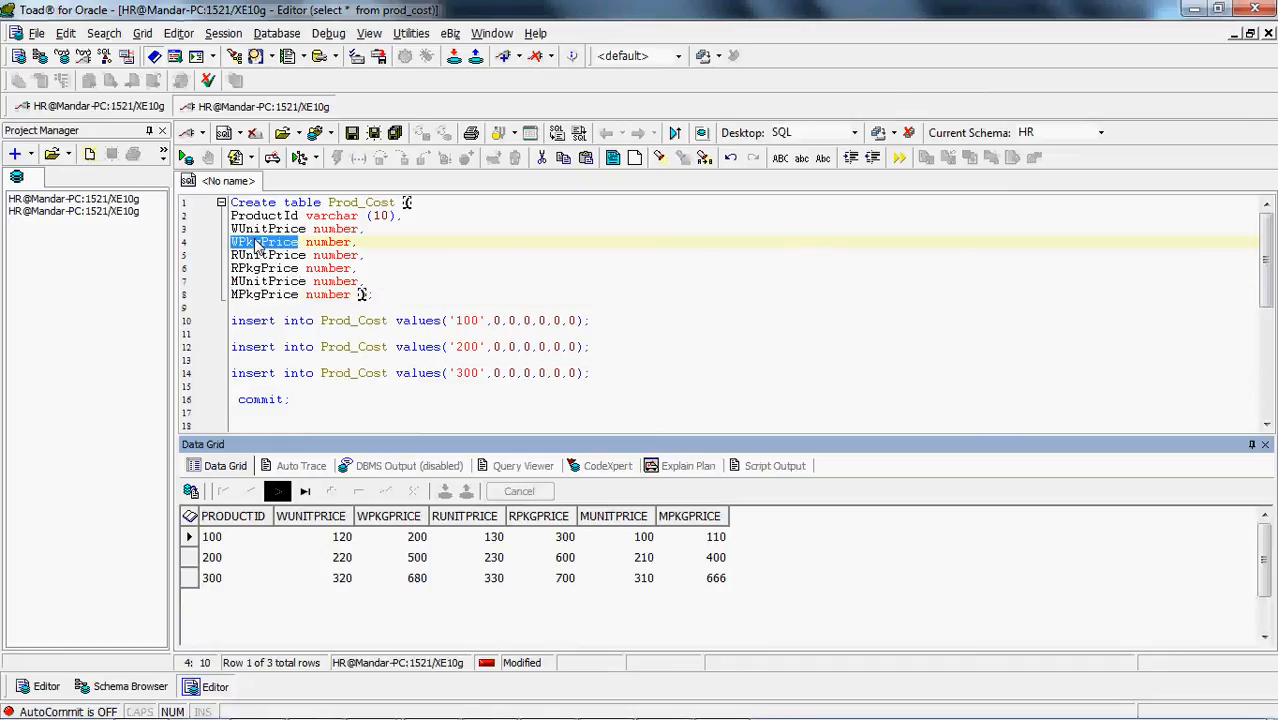
pyautogui.hotkey('alt', 'Tab')
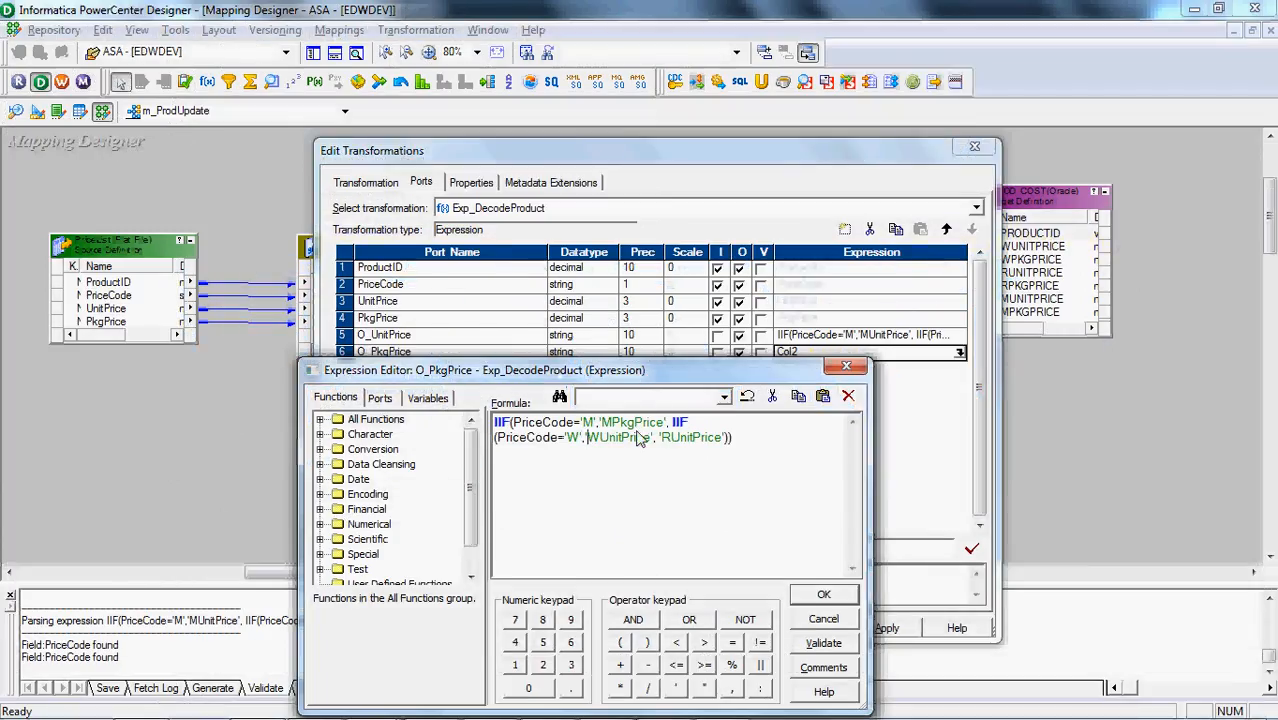
pyautogui.doubleClick(620, 437)
pyautogui.hotkey('ctrl', 'v')
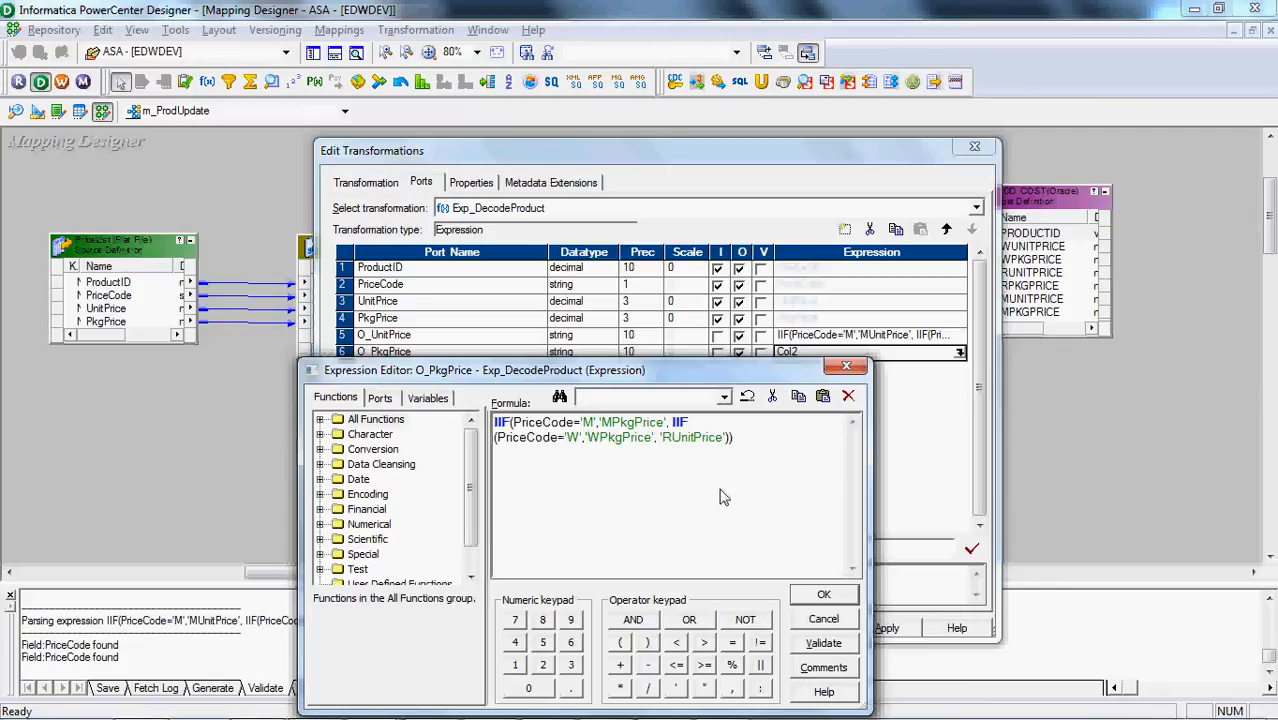
# Copy RPkgPrice from Toad for Oracle and replace the fallback result 'RUnitPrice' with 'RPkgPrice' in the O_PkgPrice formula
pyautogui.hotkey('alt', 'Tab')
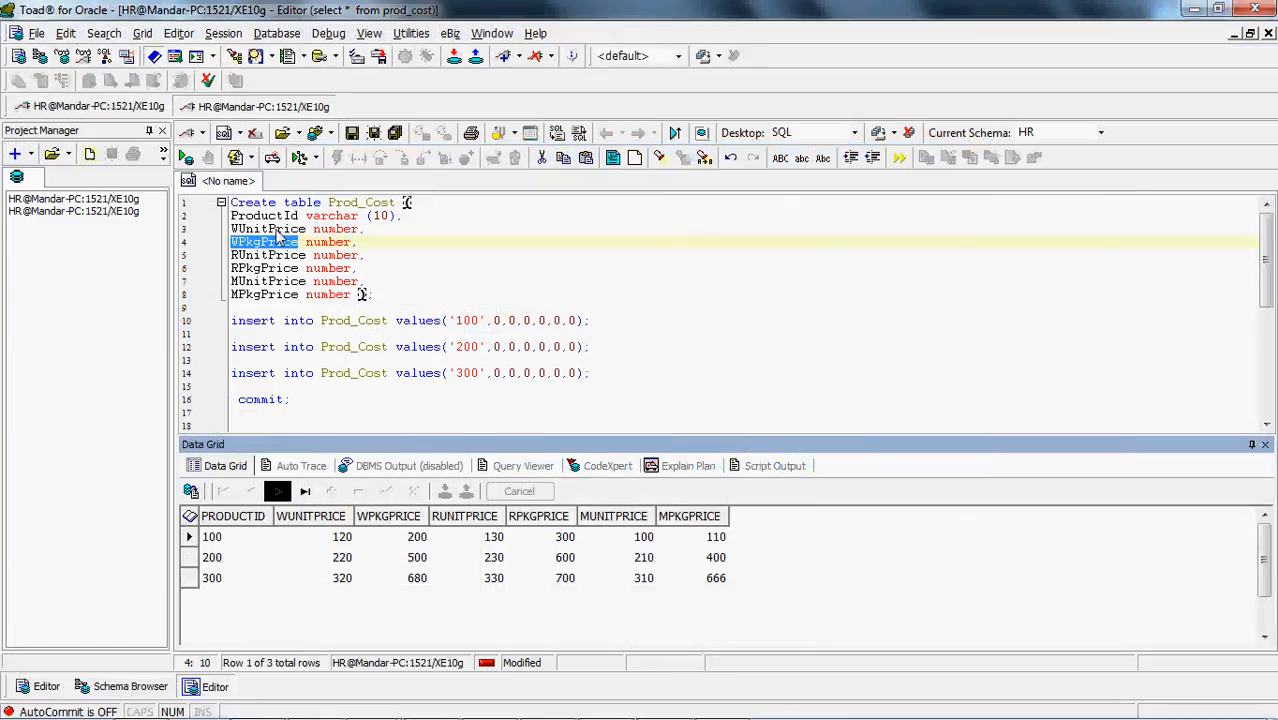
pyautogui.doubleClick(283, 270)
pyautogui.hotkey('ctrl', 'c')
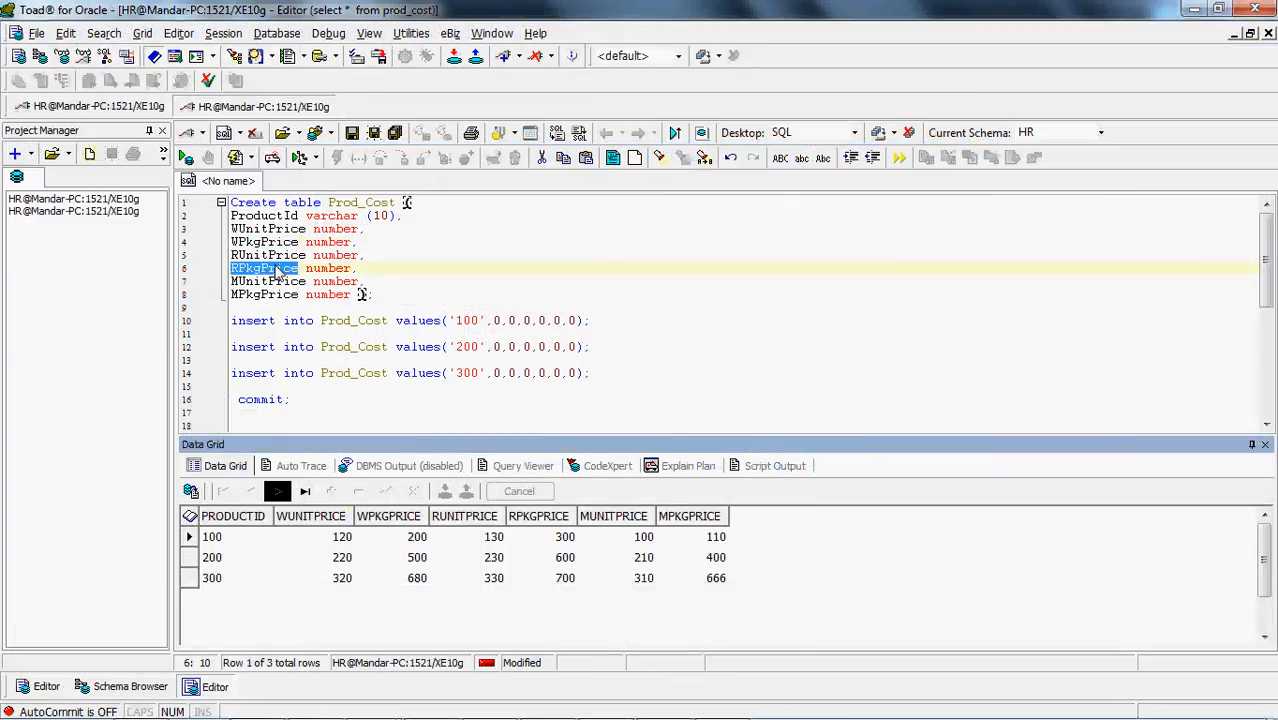
pyautogui.hotkey('alt', 'Tab')
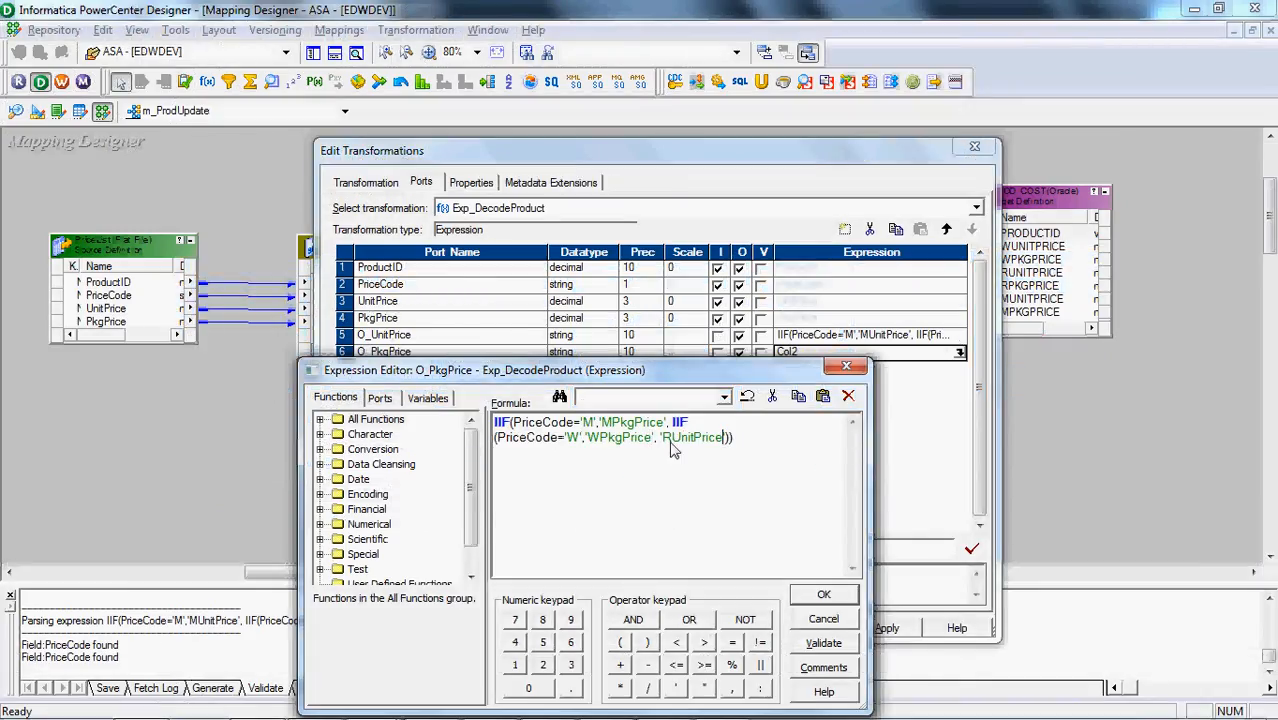
pyautogui.doubleClick(671, 445)
pyautogui.hotkey('ctrl', 'v')
# Validate and accept the O_PkgPrice expression, apply the changes to Exp_DecodeProduct and save the mapping
pyautogui.click(823, 643)
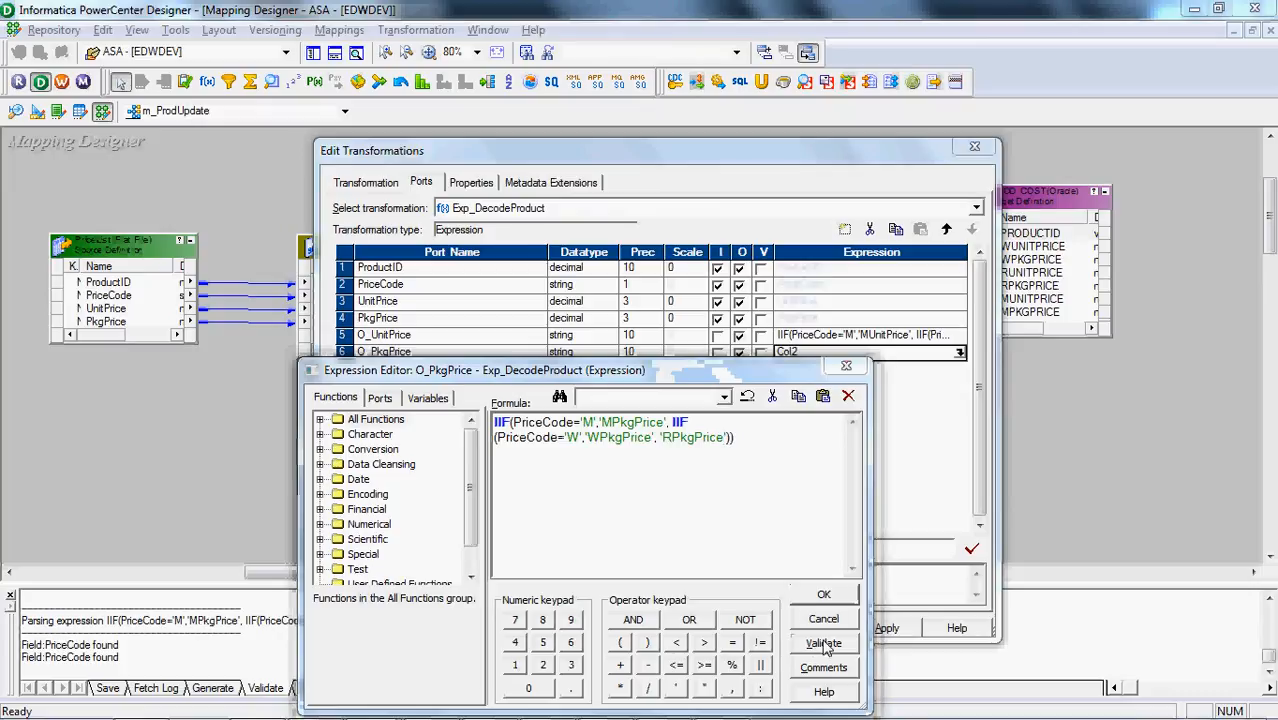
pyautogui.press('Return')
pyautogui.click(825, 595)
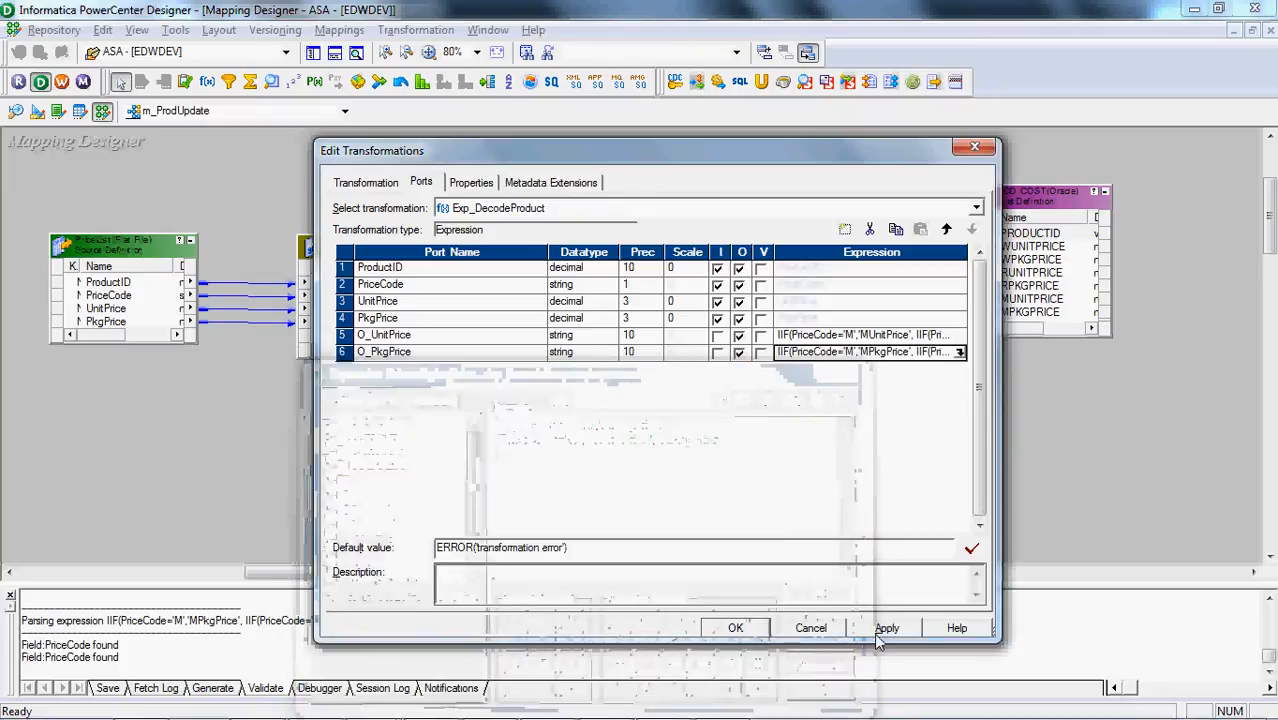
pyautogui.click(887, 628)
pyautogui.click(736, 628)
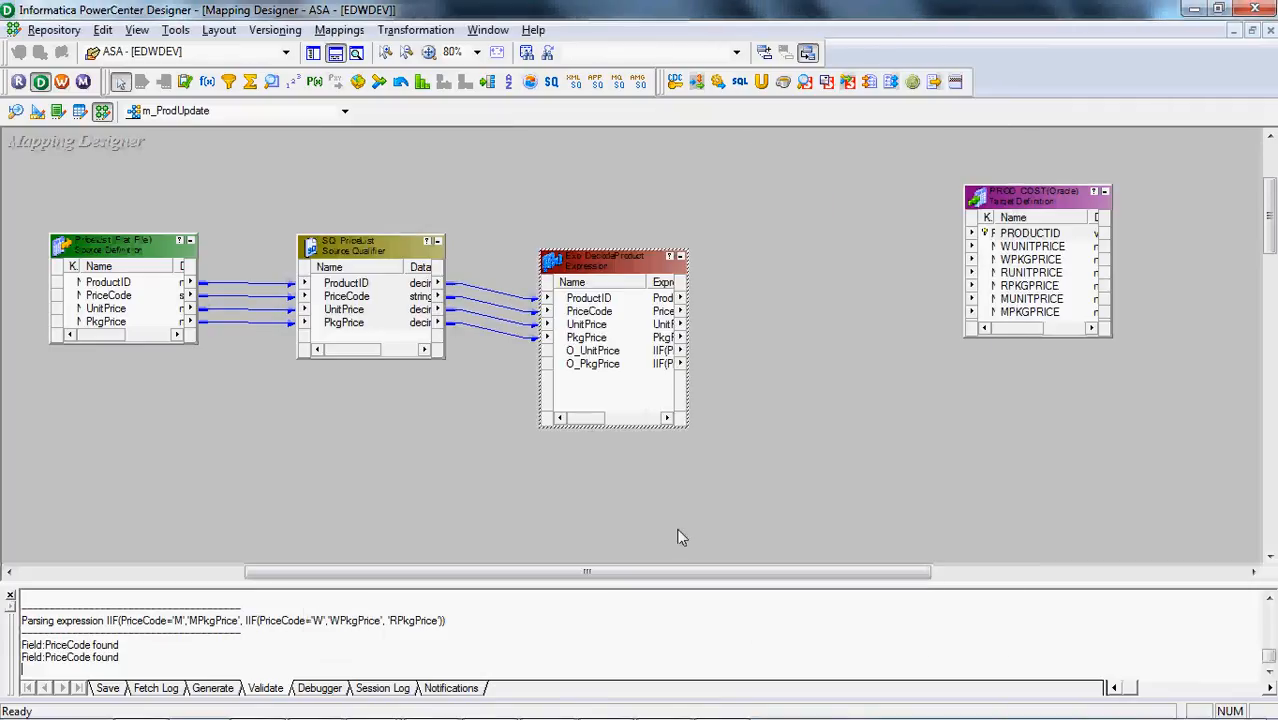
pyautogui.hotkey('ctrl', 's')
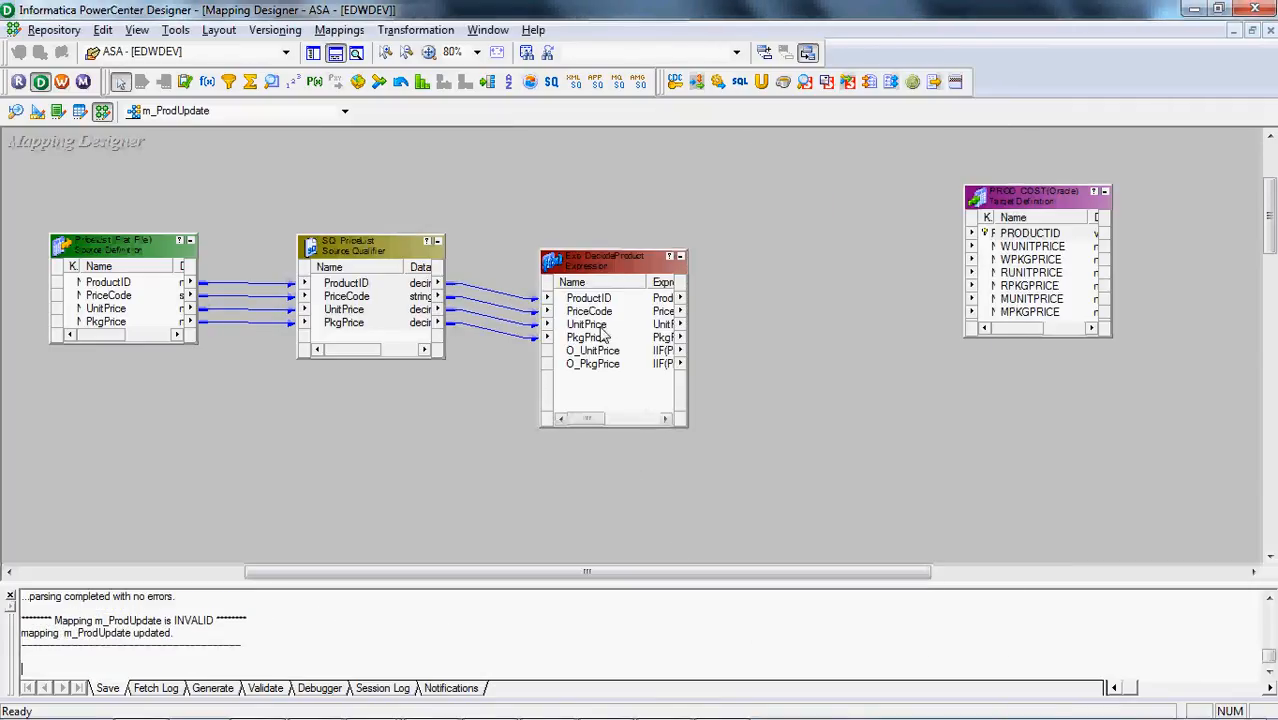
pyautogui.click(600, 326)
pyautogui.click(601, 339)
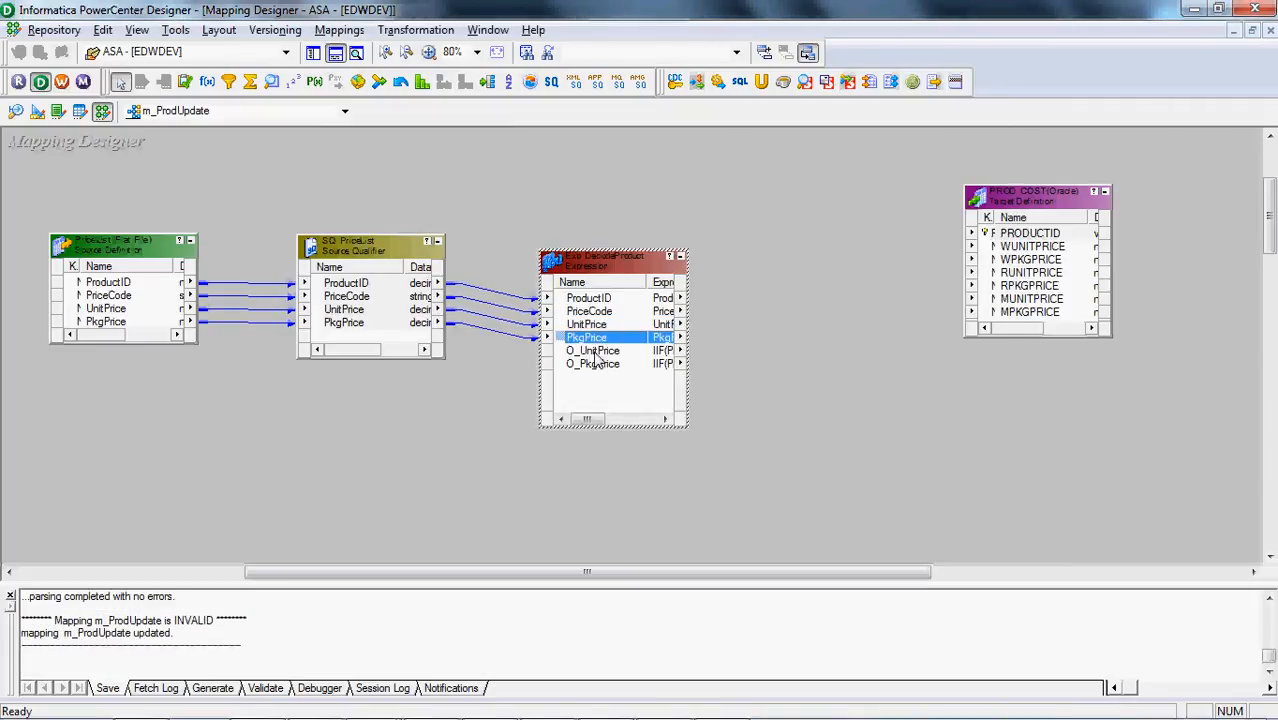
pyautogui.click(596, 352)
pyautogui.click(594, 366)
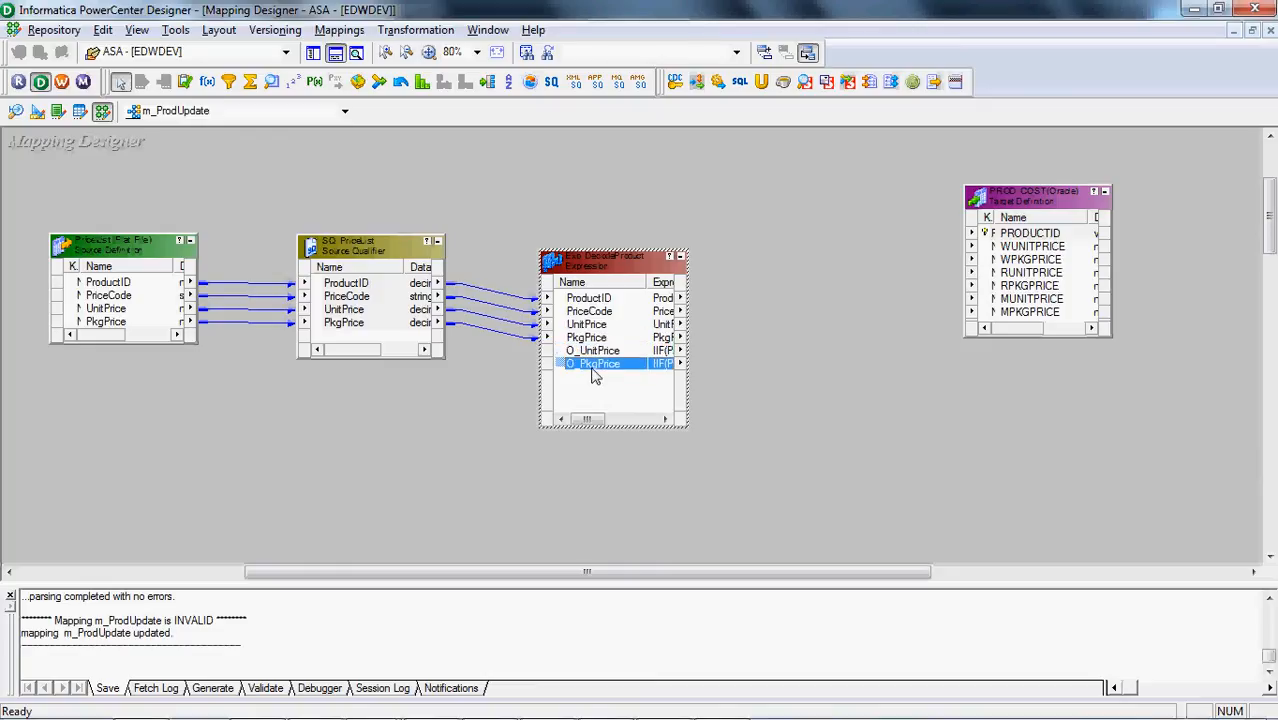
pyautogui.click(610, 300)
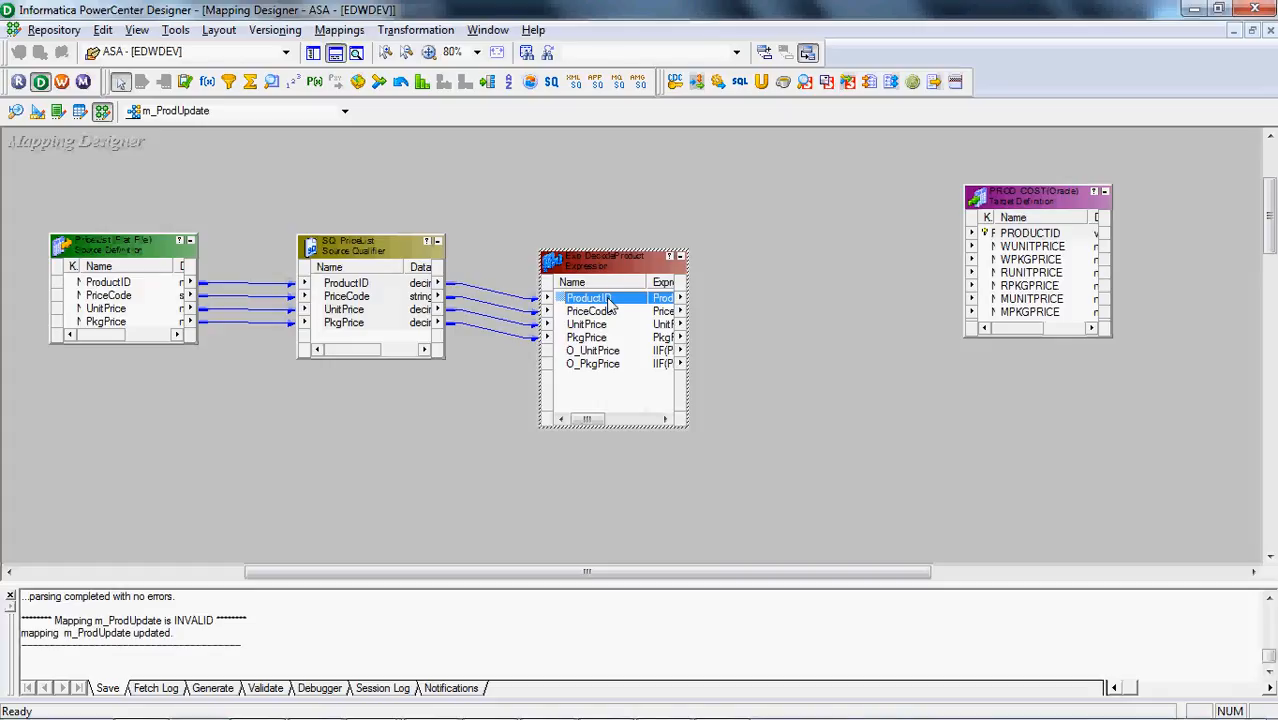
# Switch to Toad for Oracle and add a new SQL-style editor page
pyautogui.moveTo(425, 712)
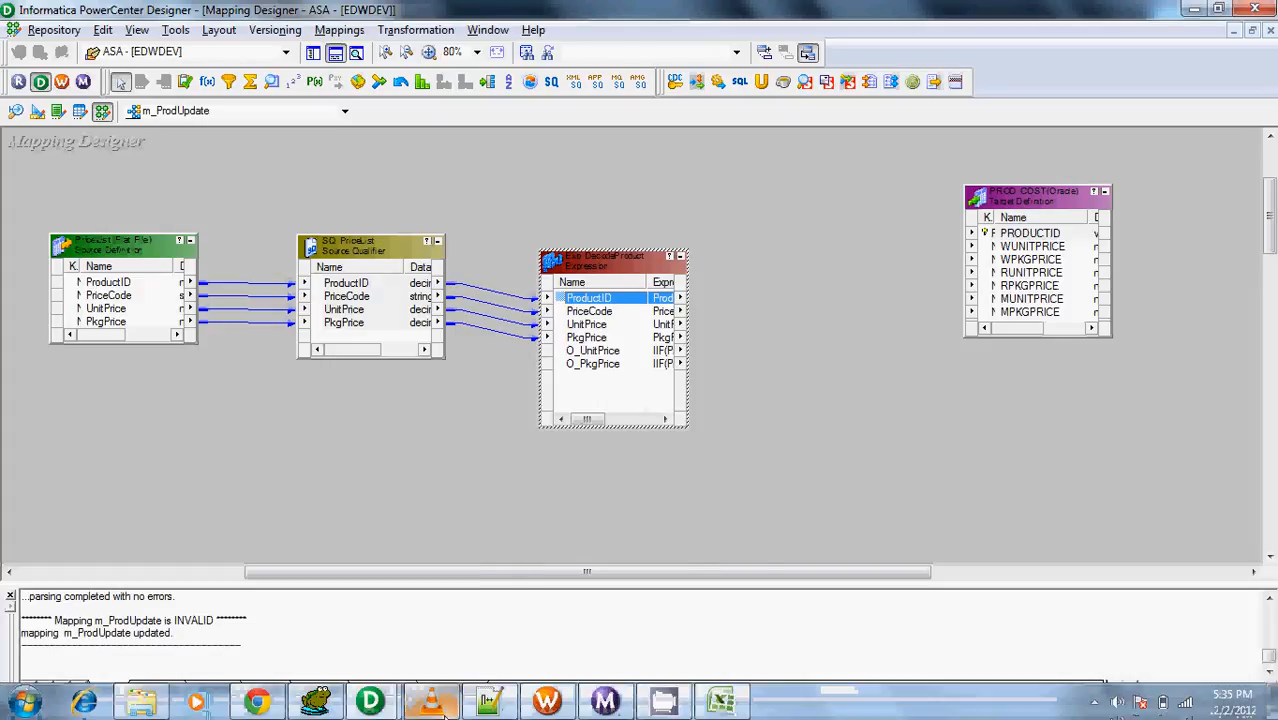
pyautogui.click(367, 712)
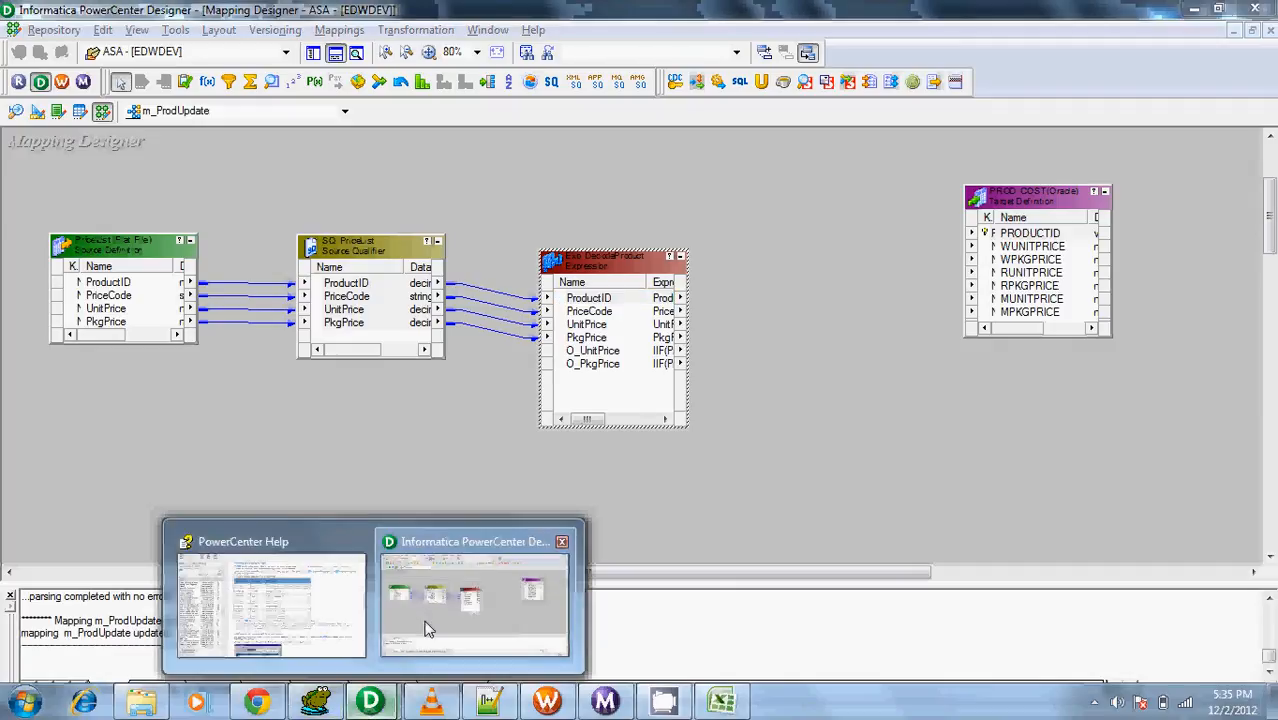
pyautogui.click(428, 628)
pyautogui.moveTo(345, 714)
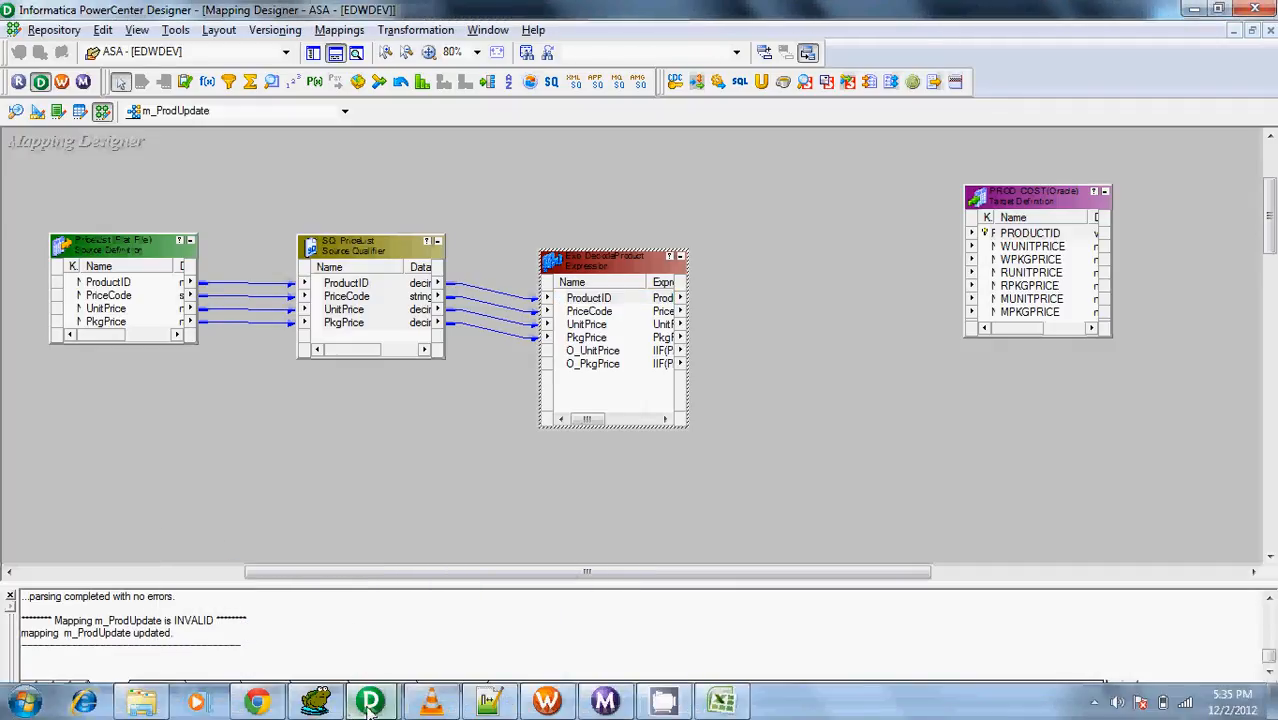
pyautogui.click(368, 704)
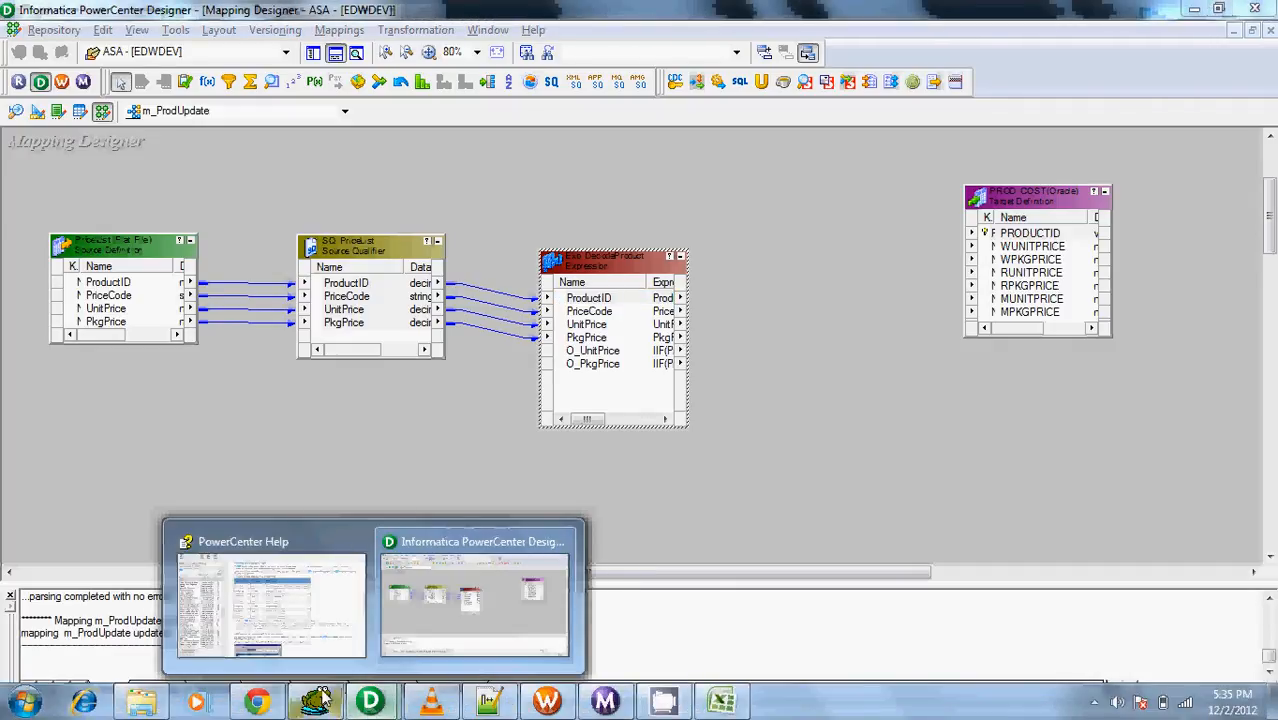
pyautogui.click(316, 702)
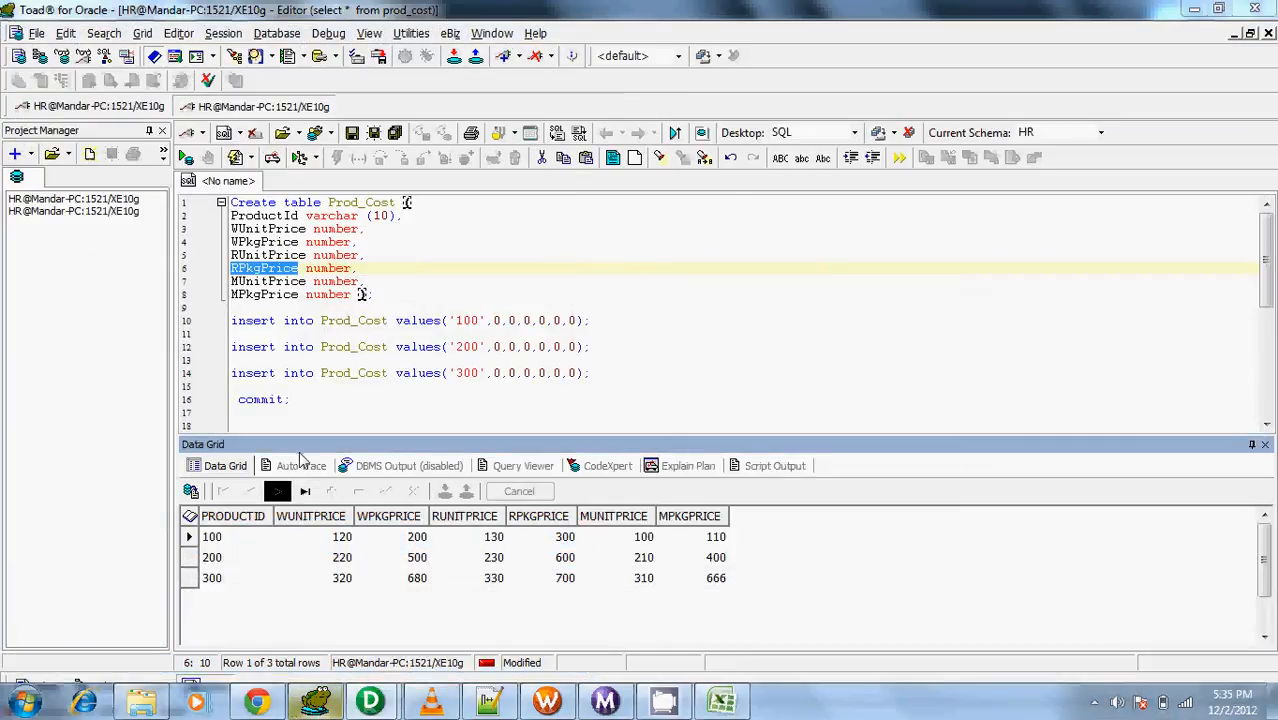
pyautogui.rightClick(238, 184)
pyautogui.moveTo(290, 224)
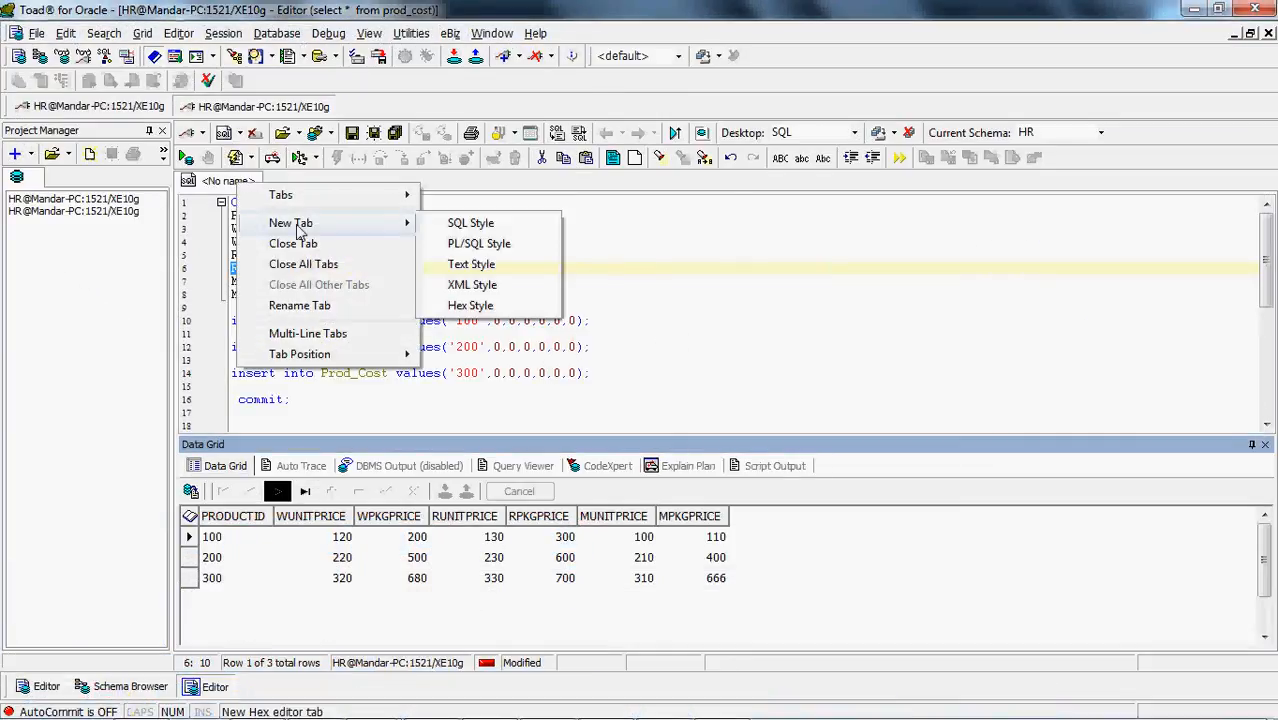
pyautogui.click(440, 224)
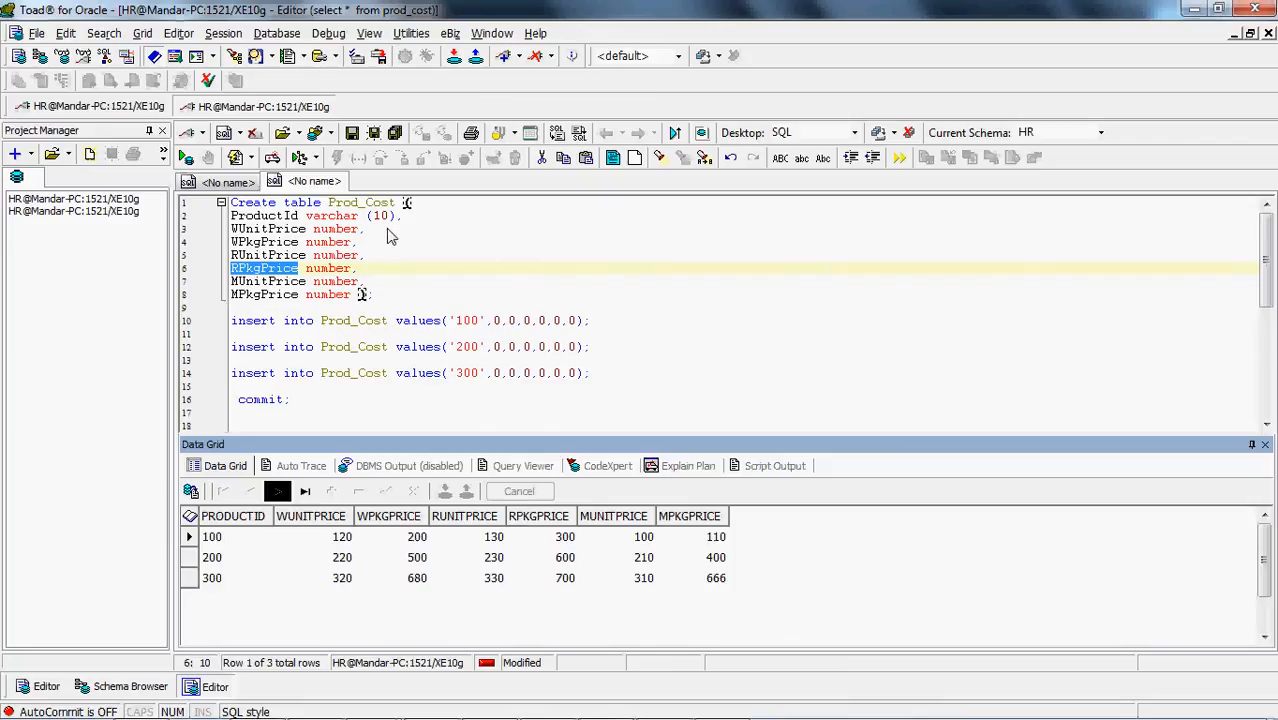
# Write the statement opening 'create or replace DynamicUpdate' on the first line of the new SQL editor
pyautogui.write('crete ')
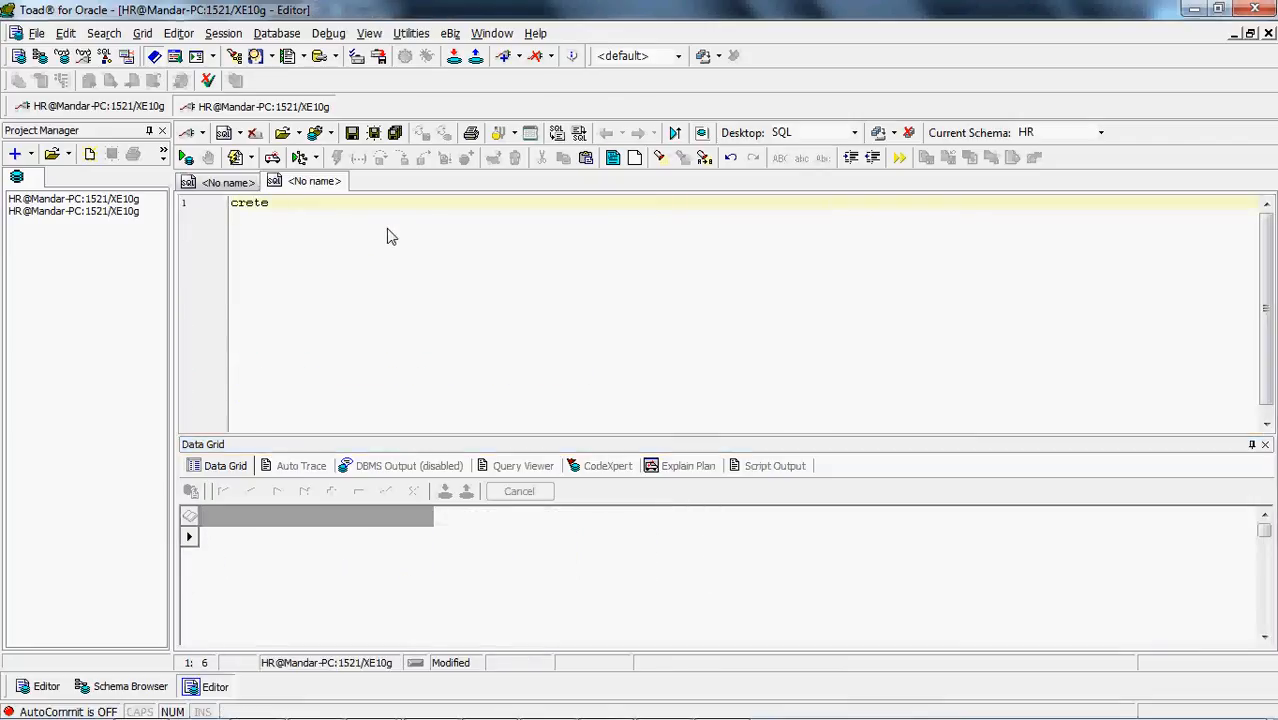
pyautogui.write('ate or replce')
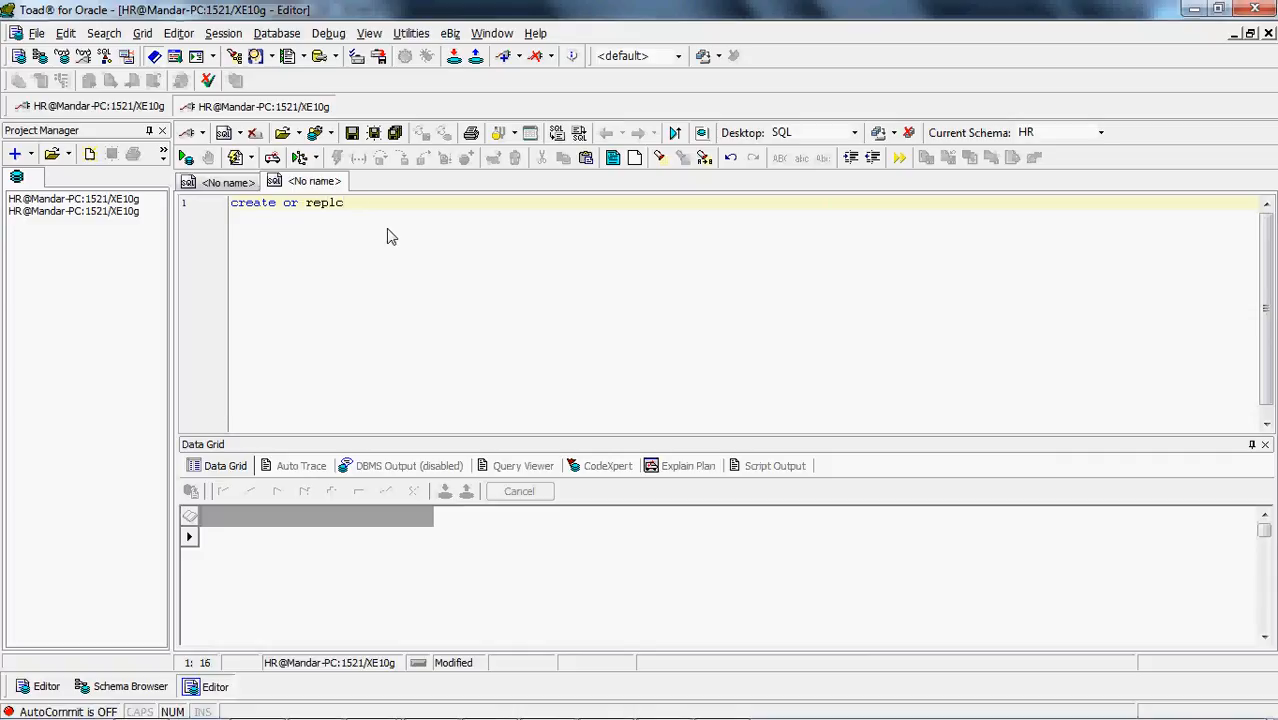
pyautogui.press('BackSpace')
pyautogui.write('ace U')
pyautogui.press('BackSpace')
pyautogui.write('DynamicUpdate')
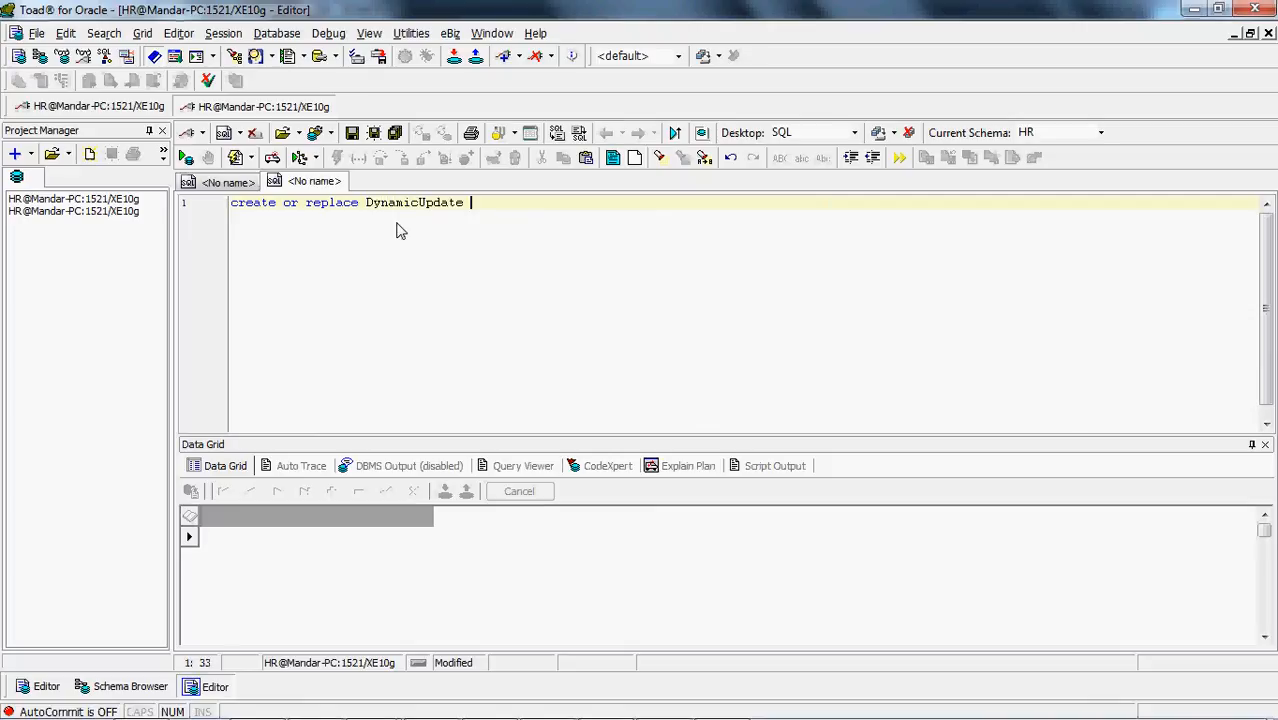
pyautogui.write('procedur')
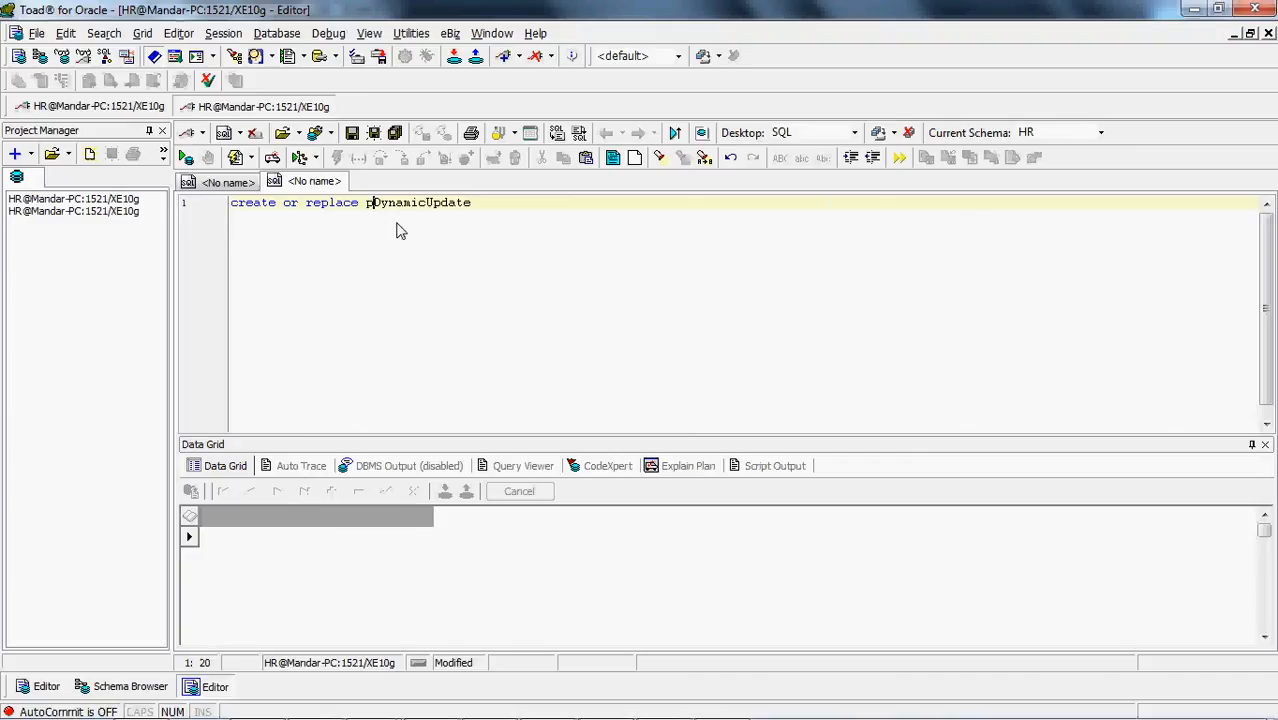
pyautogui.write('e')
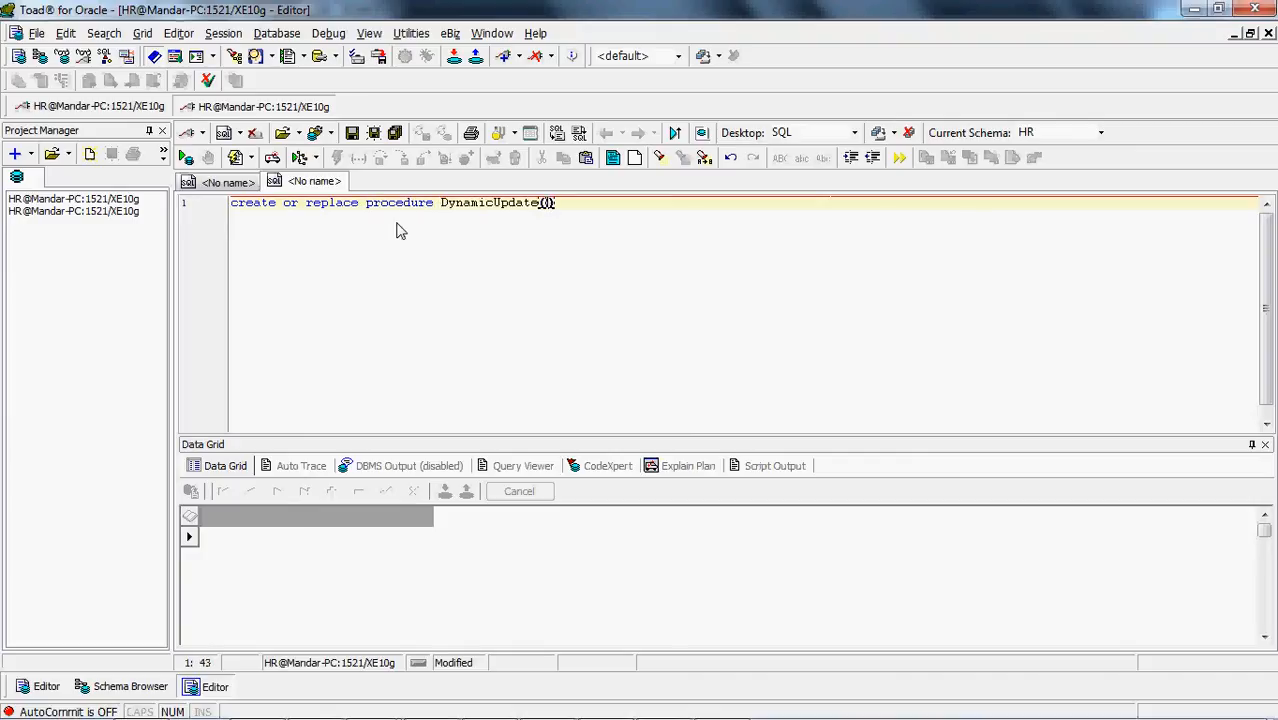
# Insert the keyword 'procedure' before DynamicUpdate and add parameter parentheses, with the closing one indented on its own line
pyautogui.press('Return')
pyautogui.press('Tab')
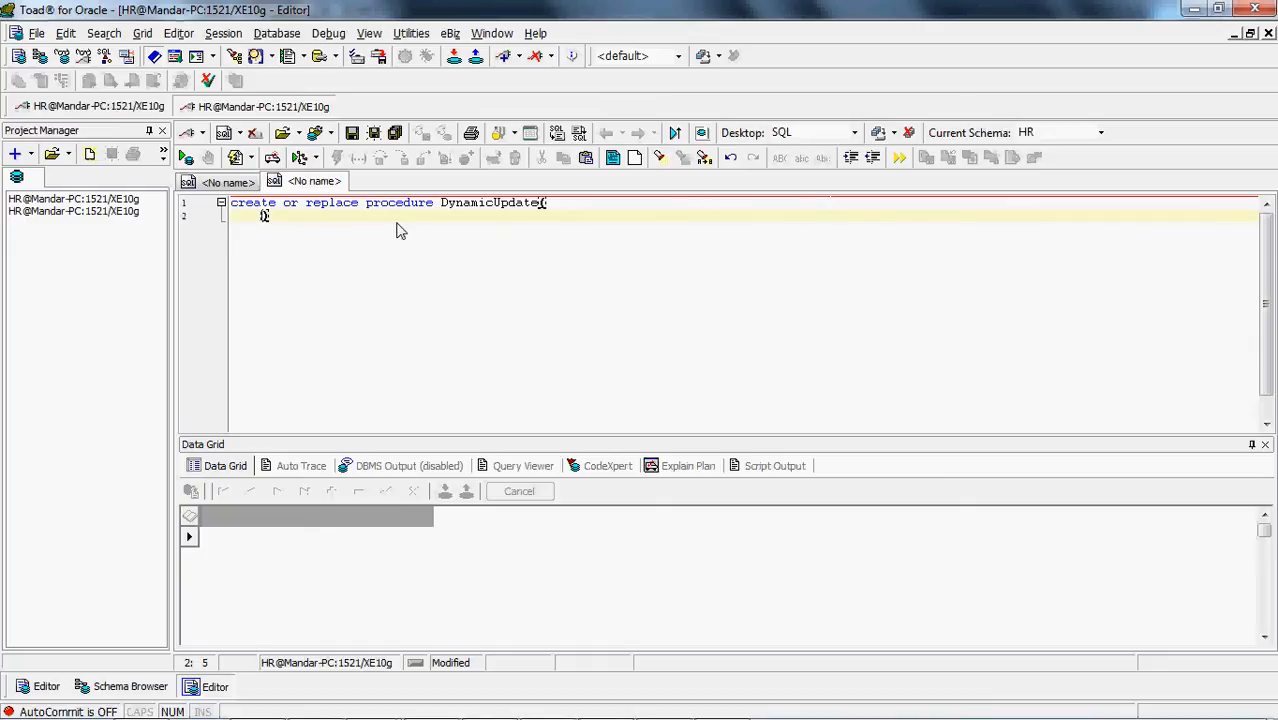
# Add the procedure skeleton below the parameter list: 'as', 'begin' and 'end;' on separate lines with blank lines between them
pyautogui.press('Return')
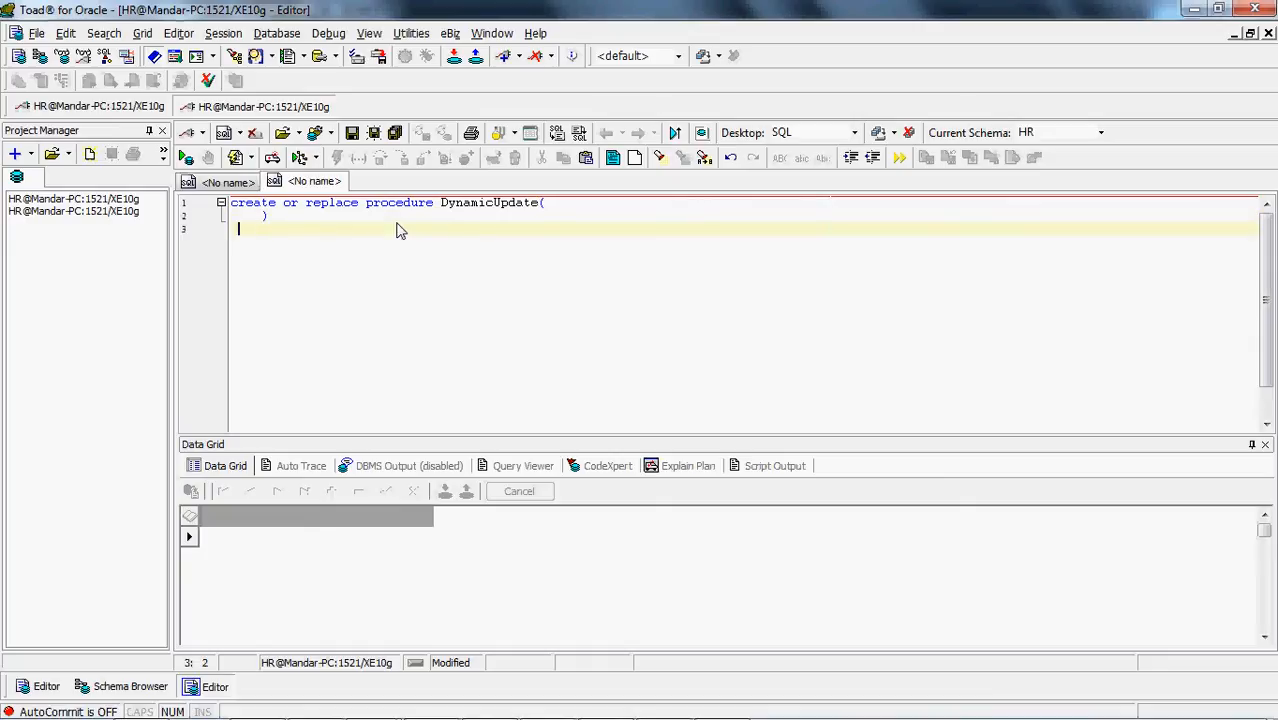
pyautogui.write('as')
pyautogui.press('Return')
pyautogui.press('Return')
pyautogui.write('begin')
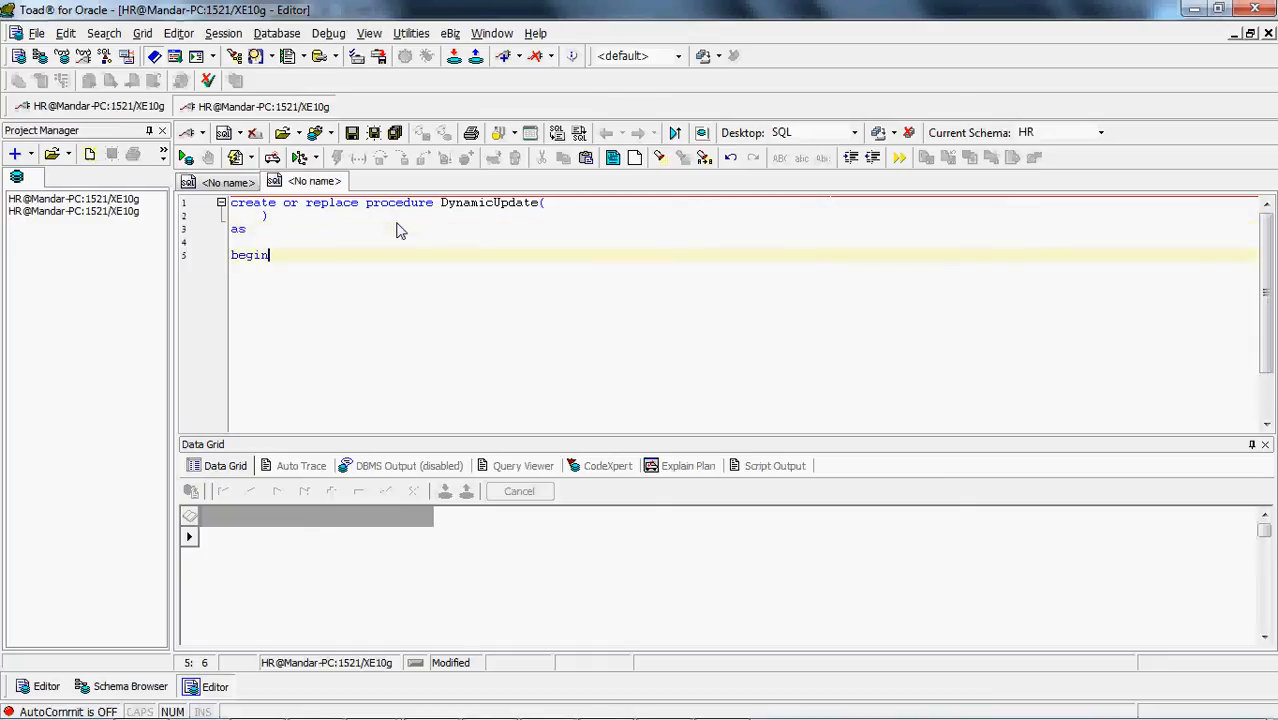
pyautogui.press('Return')
pyautogui.press('Return')
pyautogui.write('end')
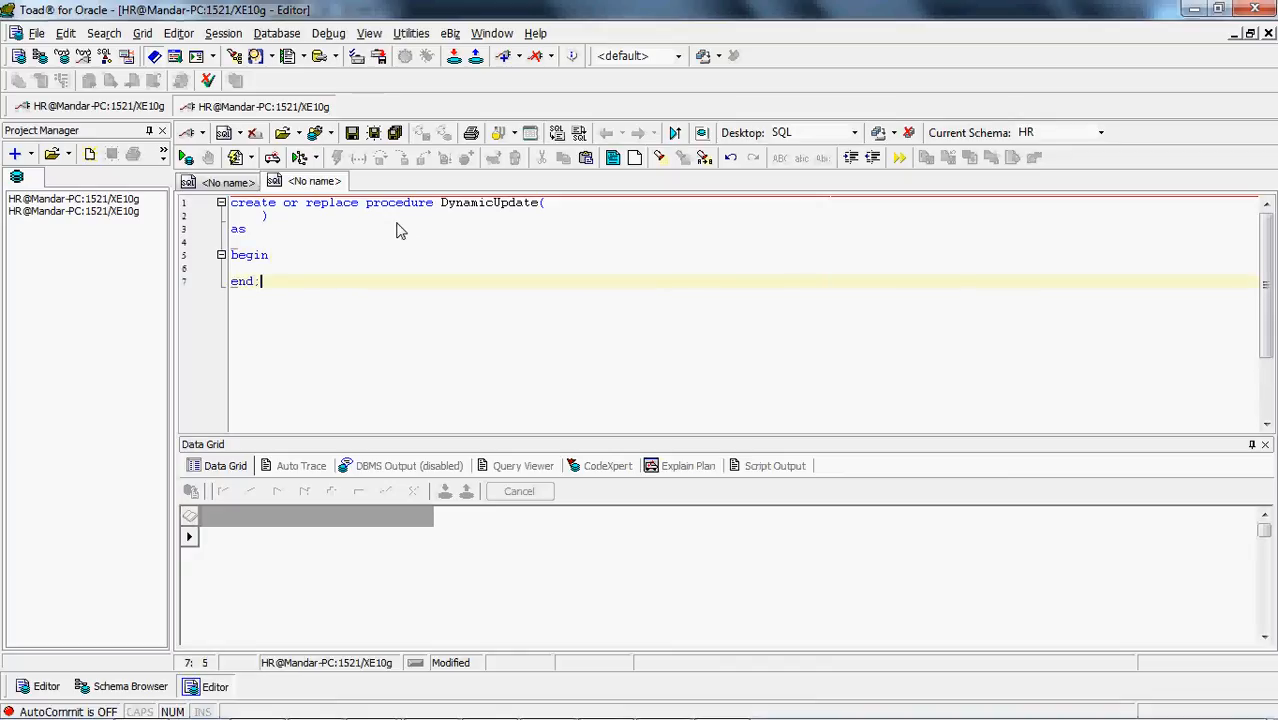
pyautogui.write(';')
# Put a 'null;' placeholder between begin and end, and execute the whole DynamicUpdate text as a script
pyautogui.press('Up')
pyautogui.press('Return')
pyautogui.press('Return')
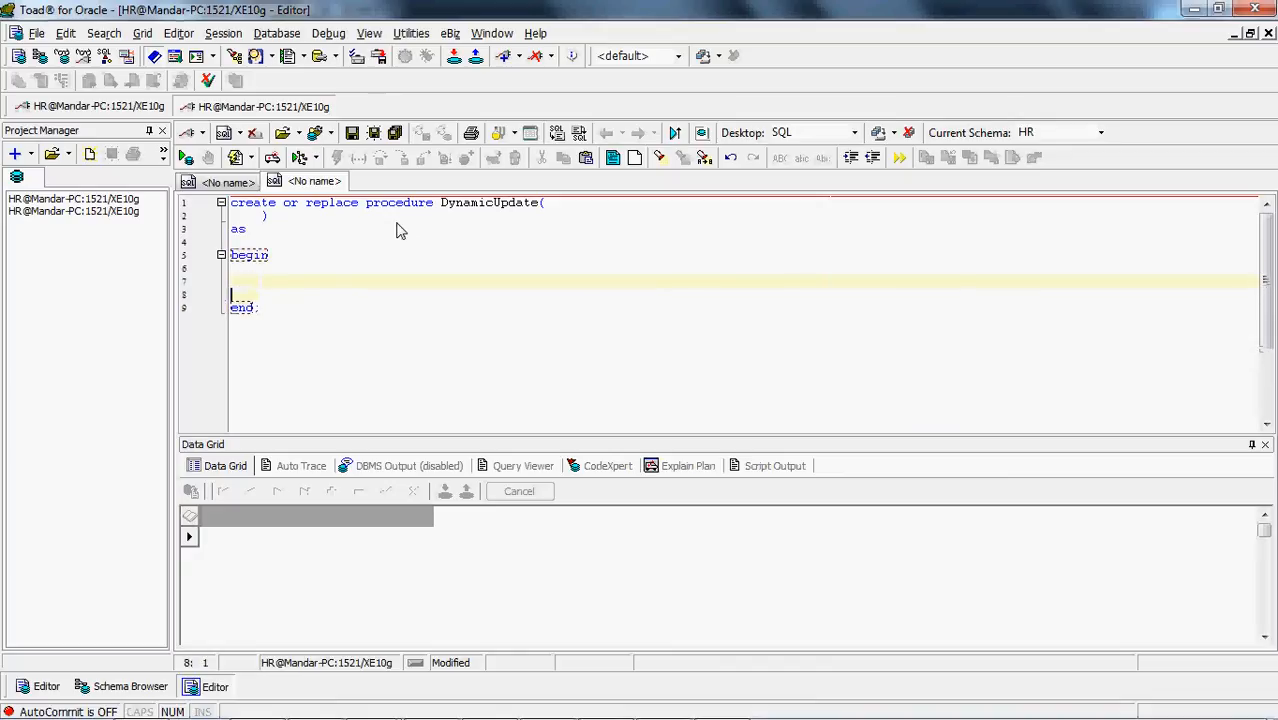
pyautogui.write('ull;')
pyautogui.hotkey('ctrl', 'a')
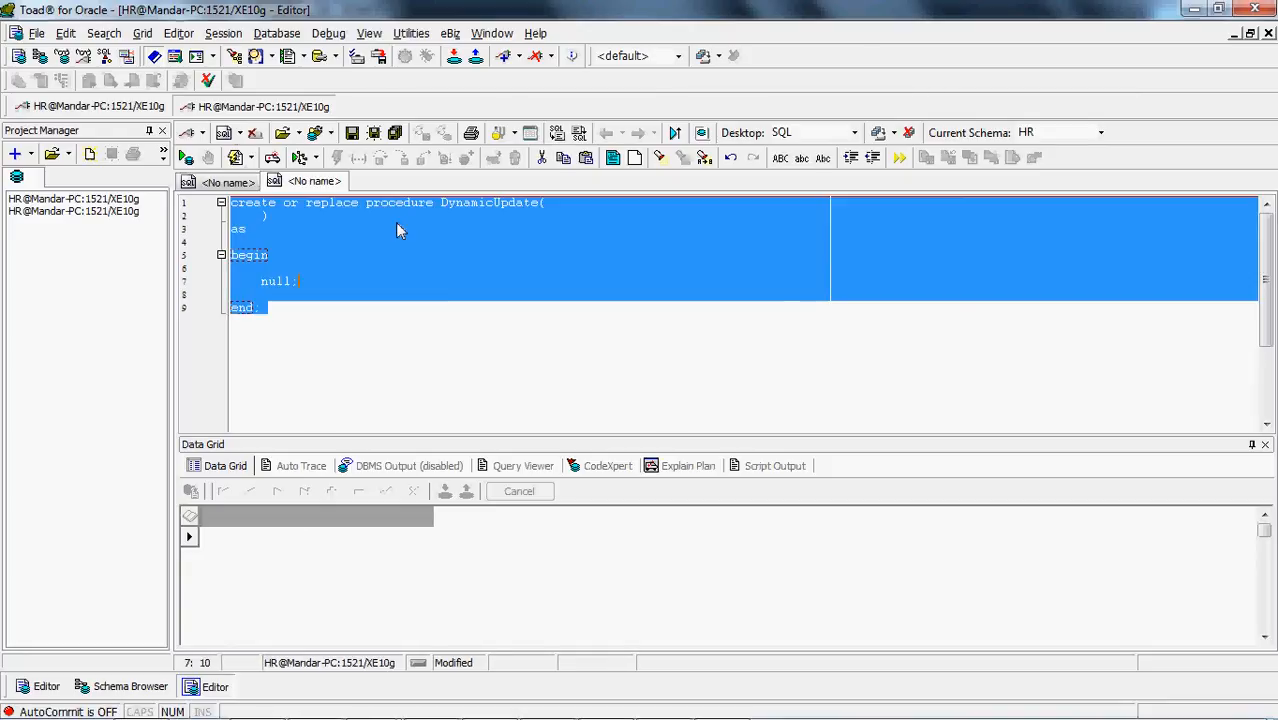
pyautogui.click(234, 157)
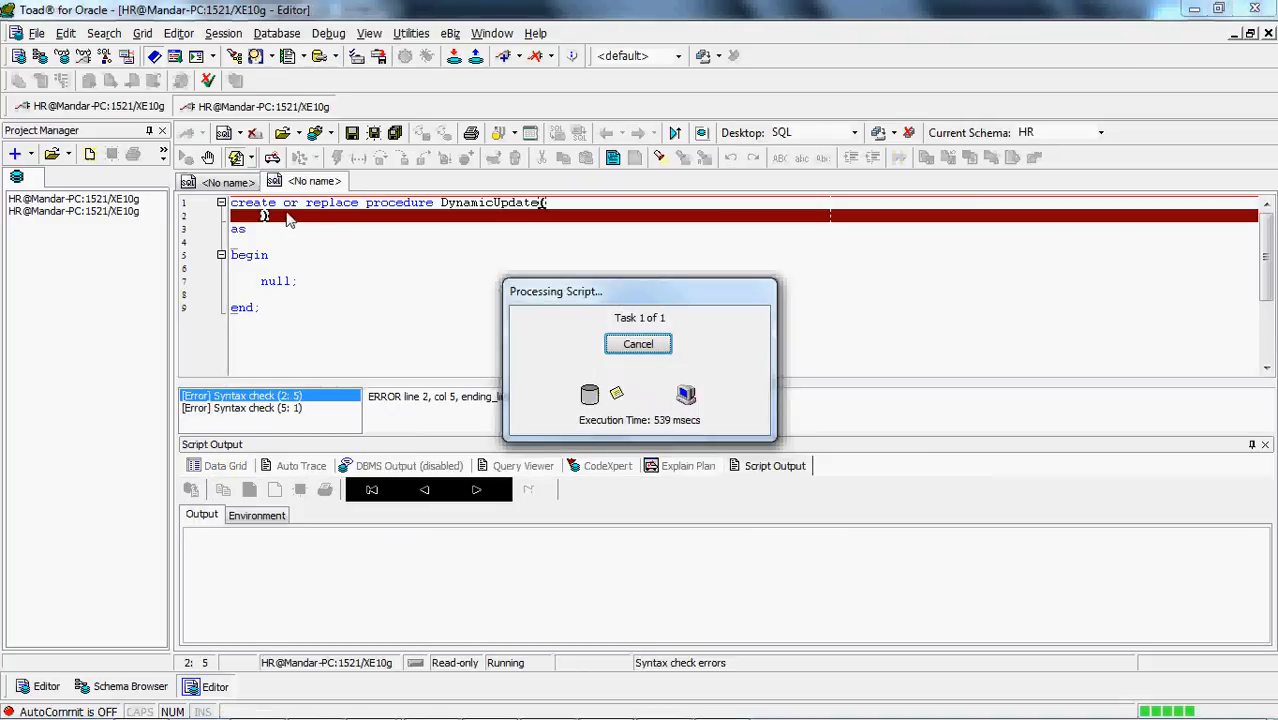
pyautogui.click(304, 311)
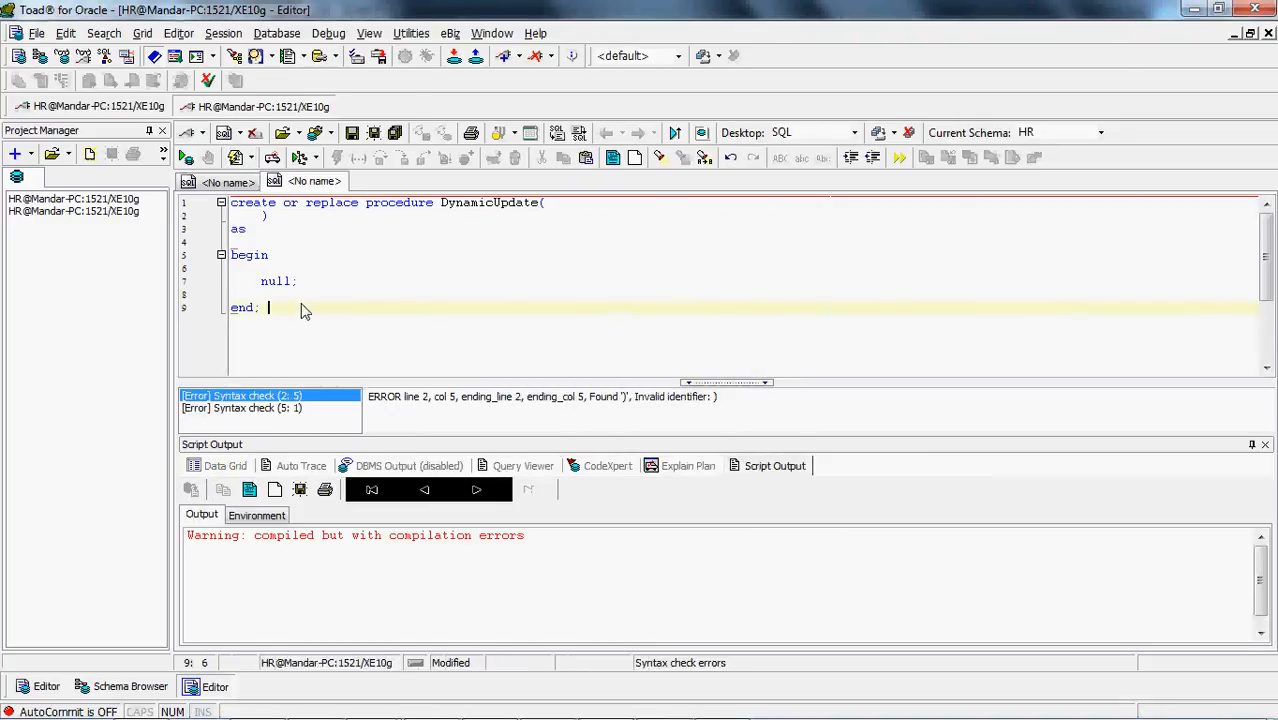
# Declare the first two DynamicUpdate parameters on separate indented lines: 'col1 IN varchar' and 'col2 IN varchar', separated by a comma
pyautogui.click(557, 208)
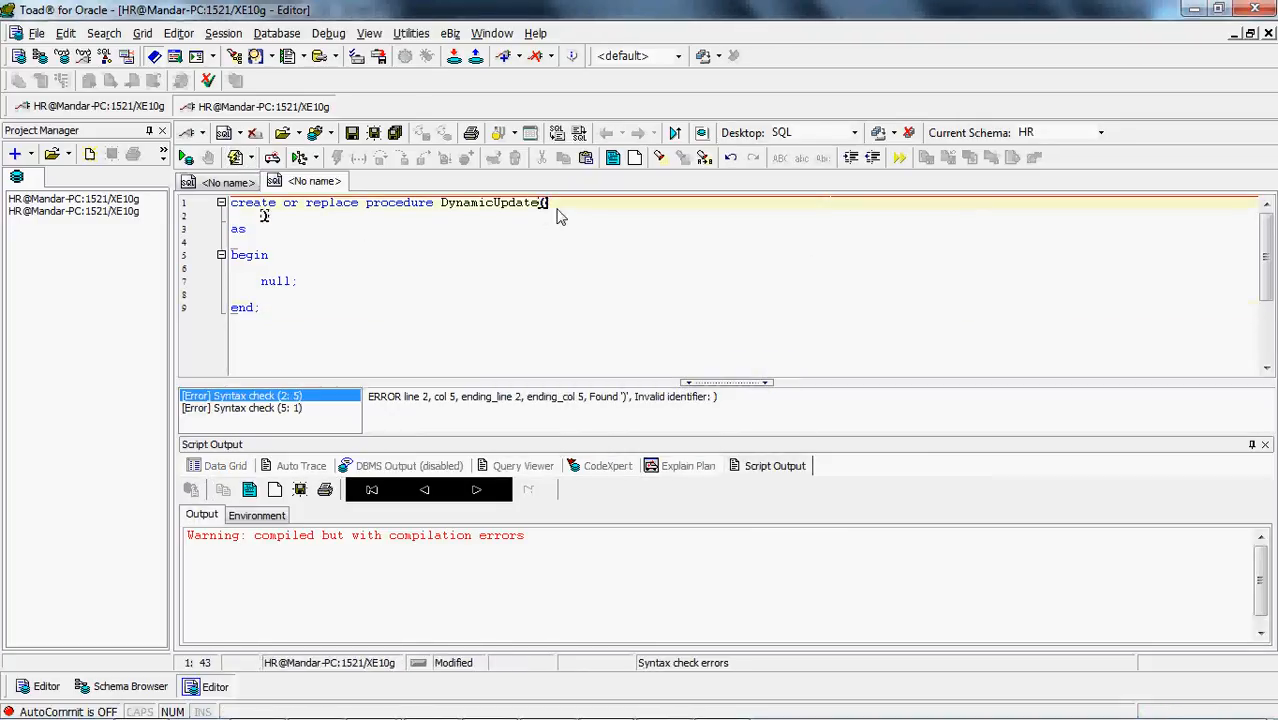
pyautogui.press('Return')
pyautogui.press('Tab')
pyautogui.write('c')
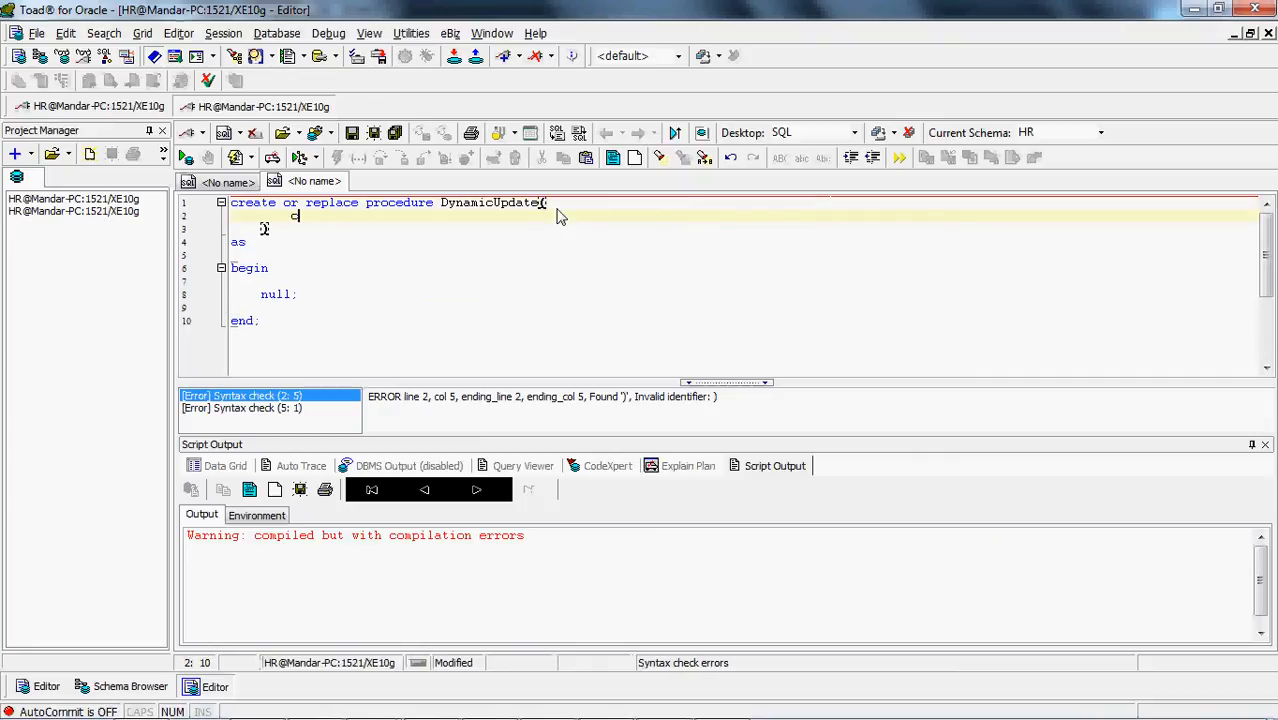
pyautogui.write('ol1 IN varchar')
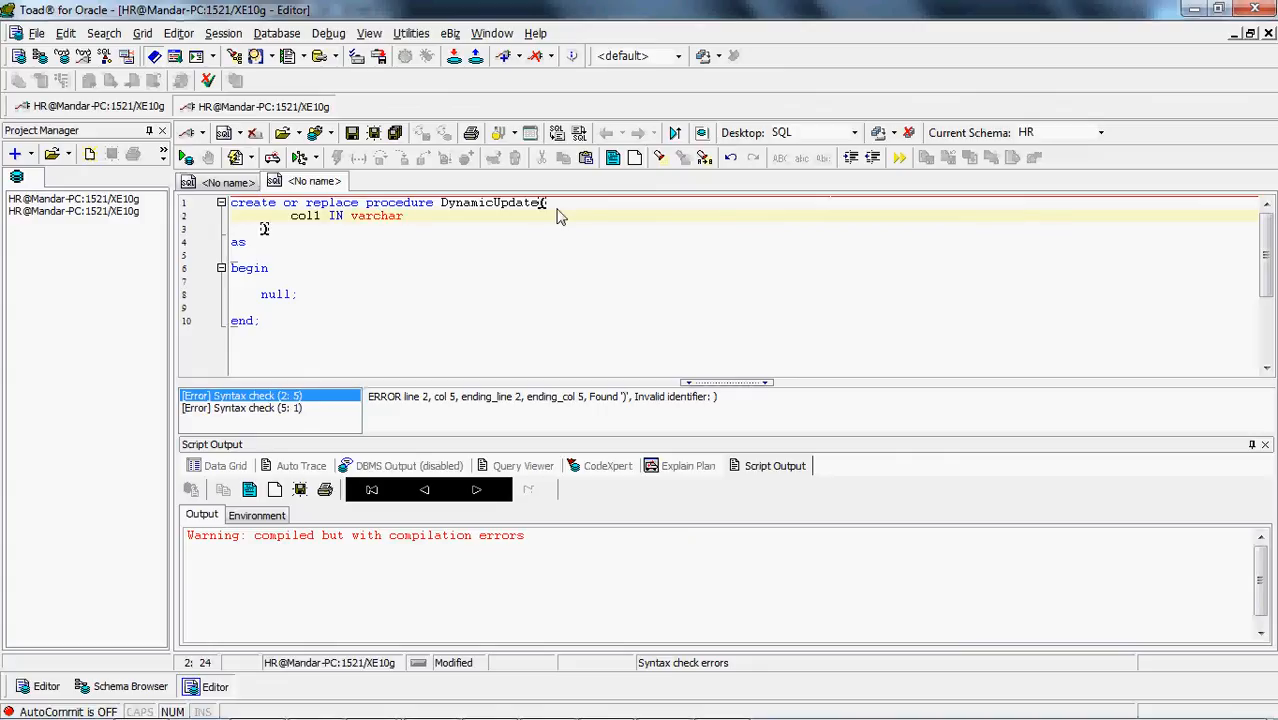
pyautogui.write(',')
pyautogui.press('Return')
pyautogui.write('col2 IN')
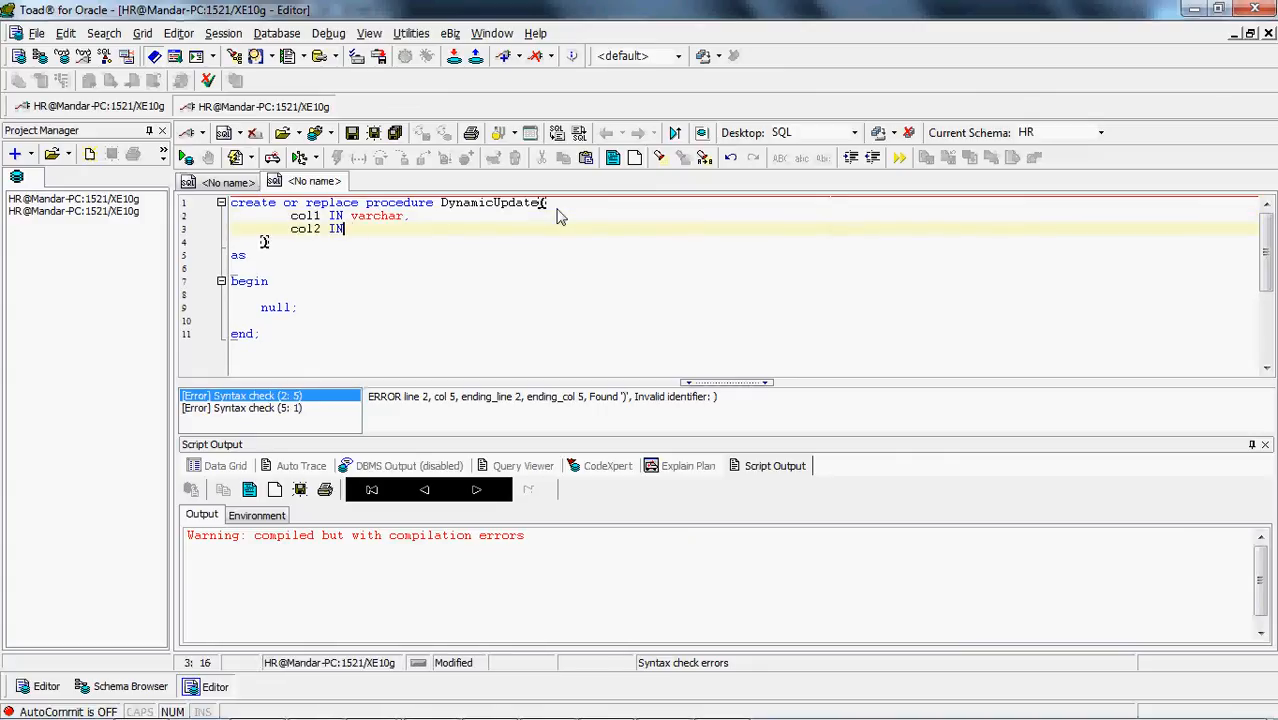
pyautogui.write(' varchar,')
# Add the parameters 'val1 IN varchar' and 'val2 IN varchar' below col2, each on its own line
pyautogui.press('Return')
pyautogui.write('va')
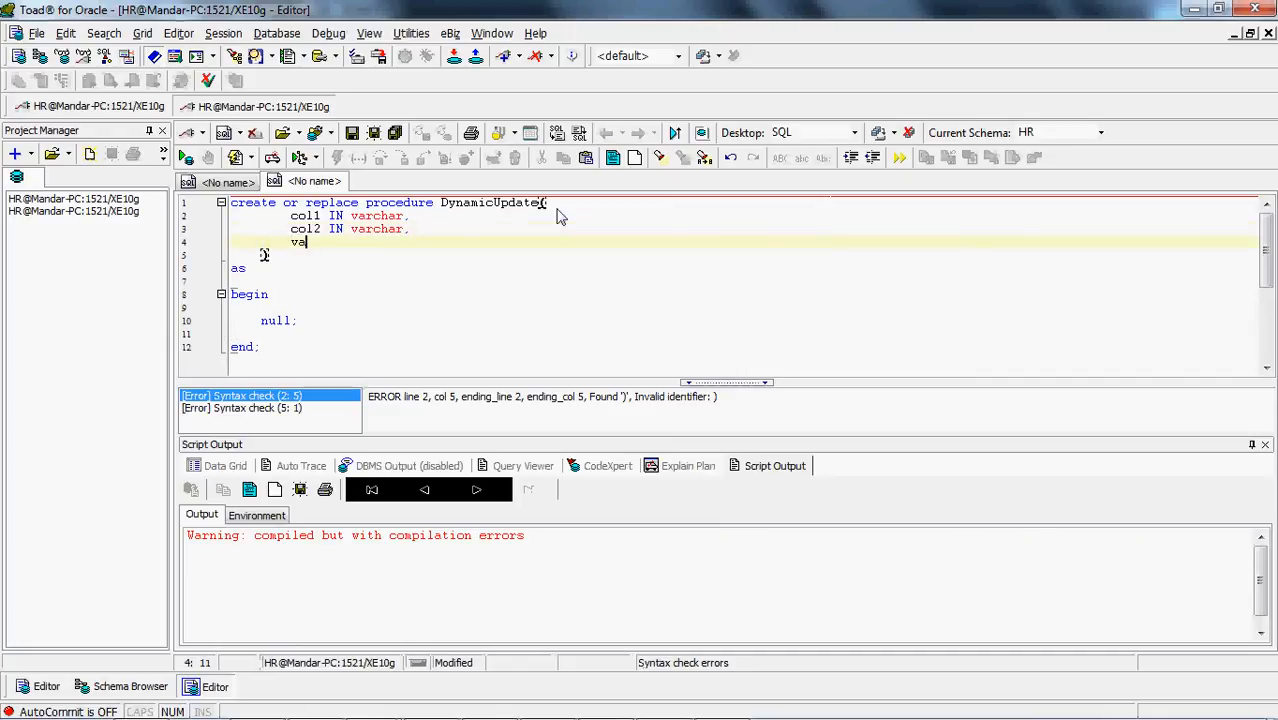
pyautogui.write('l1 IN varchar,')
pyautogui.press('Return')
pyautogui.write('val2 IN')
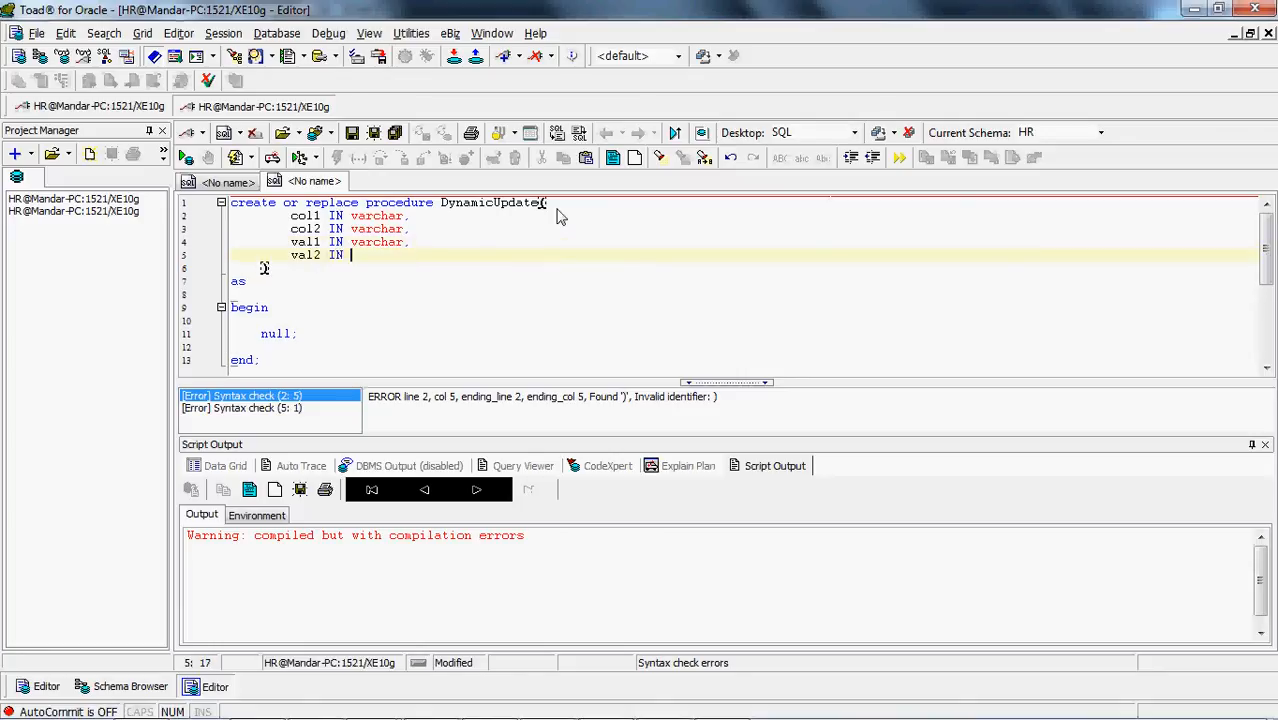
pyautogui.write(' varchar,')
# Add a final parameter 'productId IN number' below val2
pyautogui.press('Return')
pyautogui.write('pro')
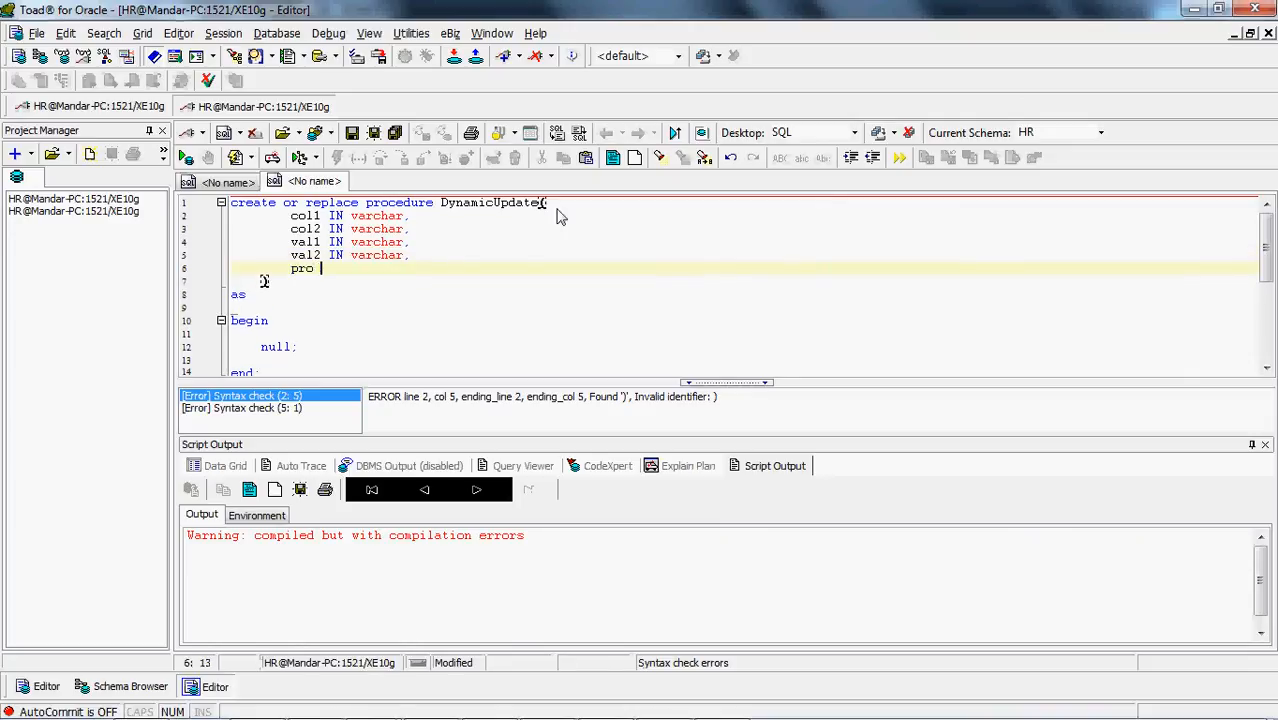
pyautogui.write('ductId IN vnumber;')
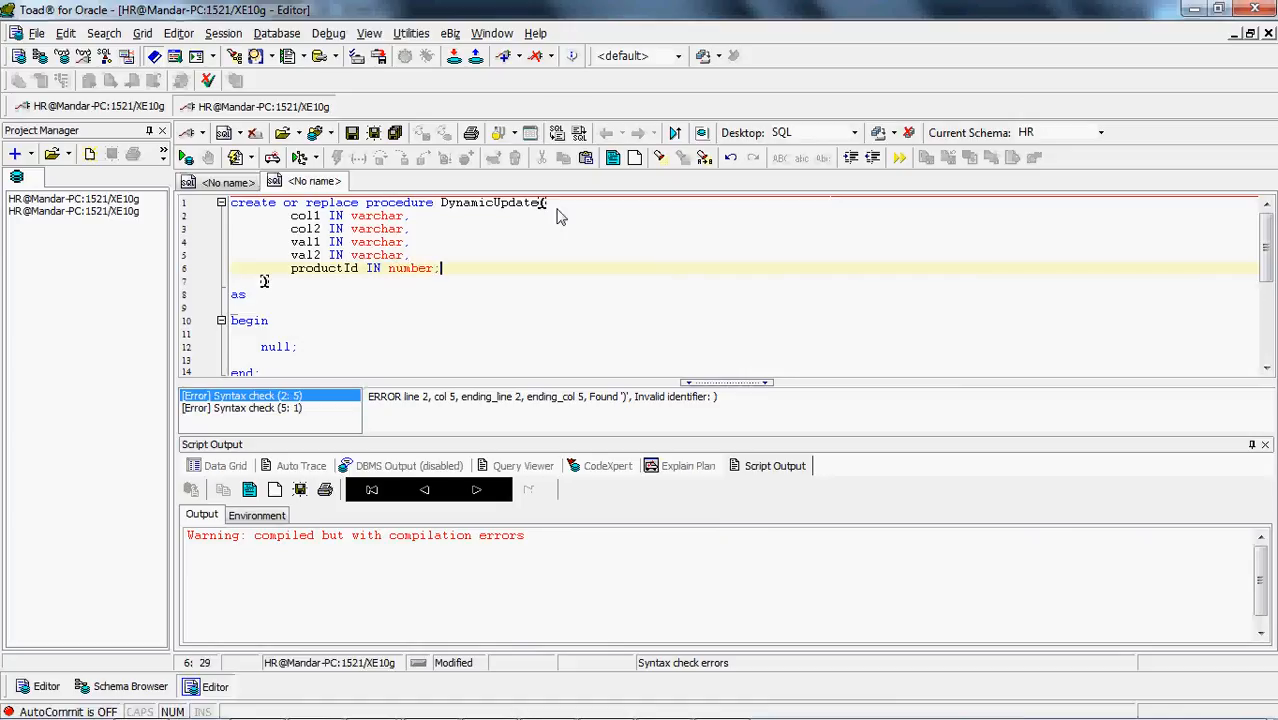
# Remove the semicolon after the productId parameter and execute the whole procedure as a script
pyautogui.hotkey('ctrl', 'a')
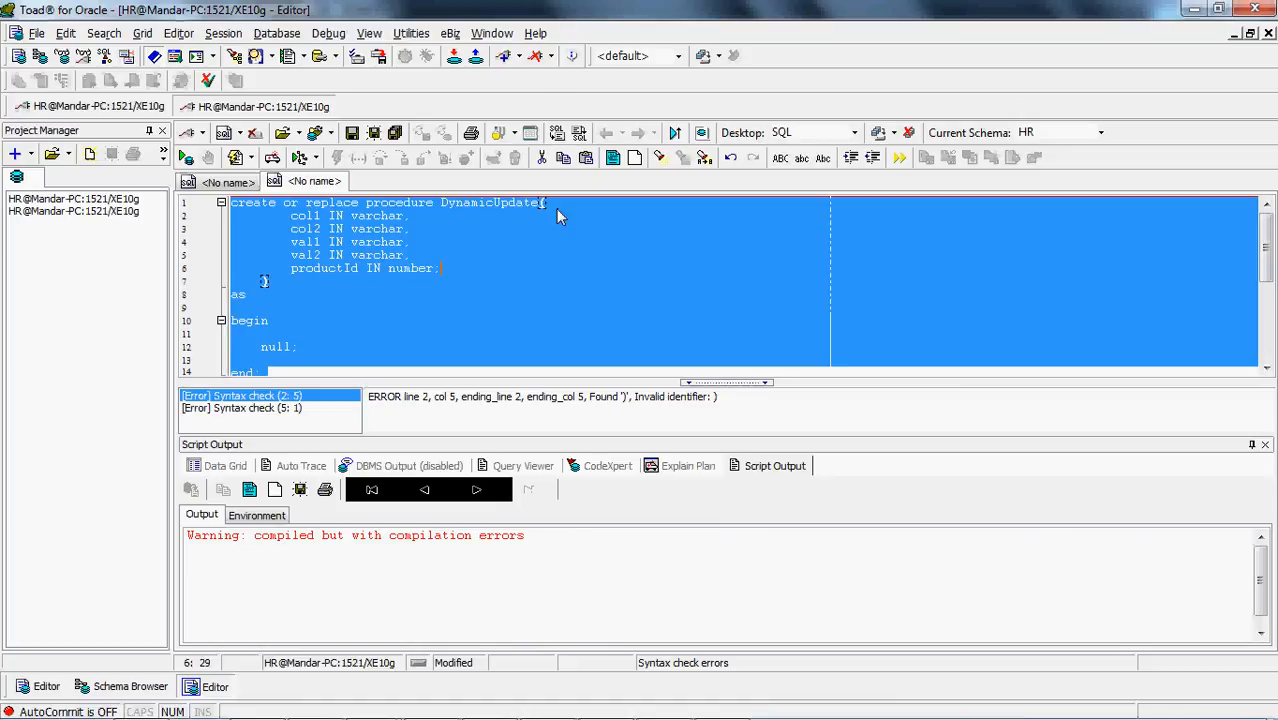
pyautogui.click(467, 266)
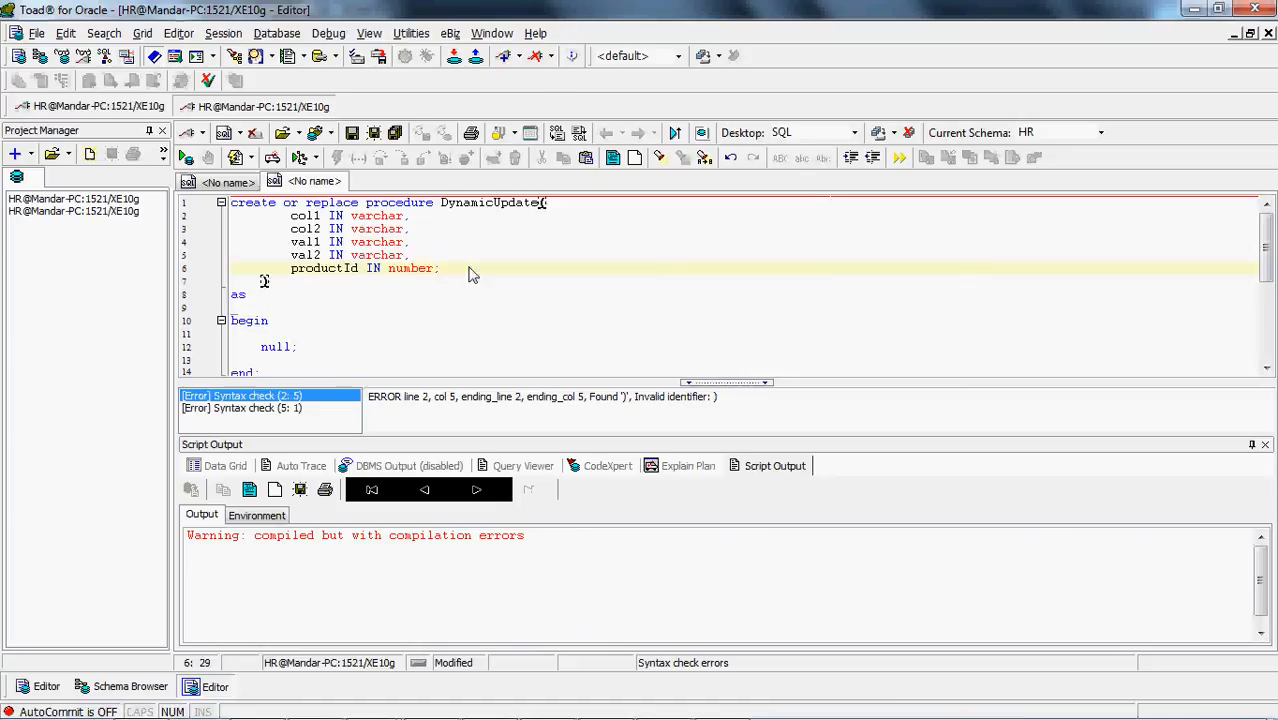
pyautogui.press('BackSpace')
pyautogui.hotkey('ctrl', 'a')
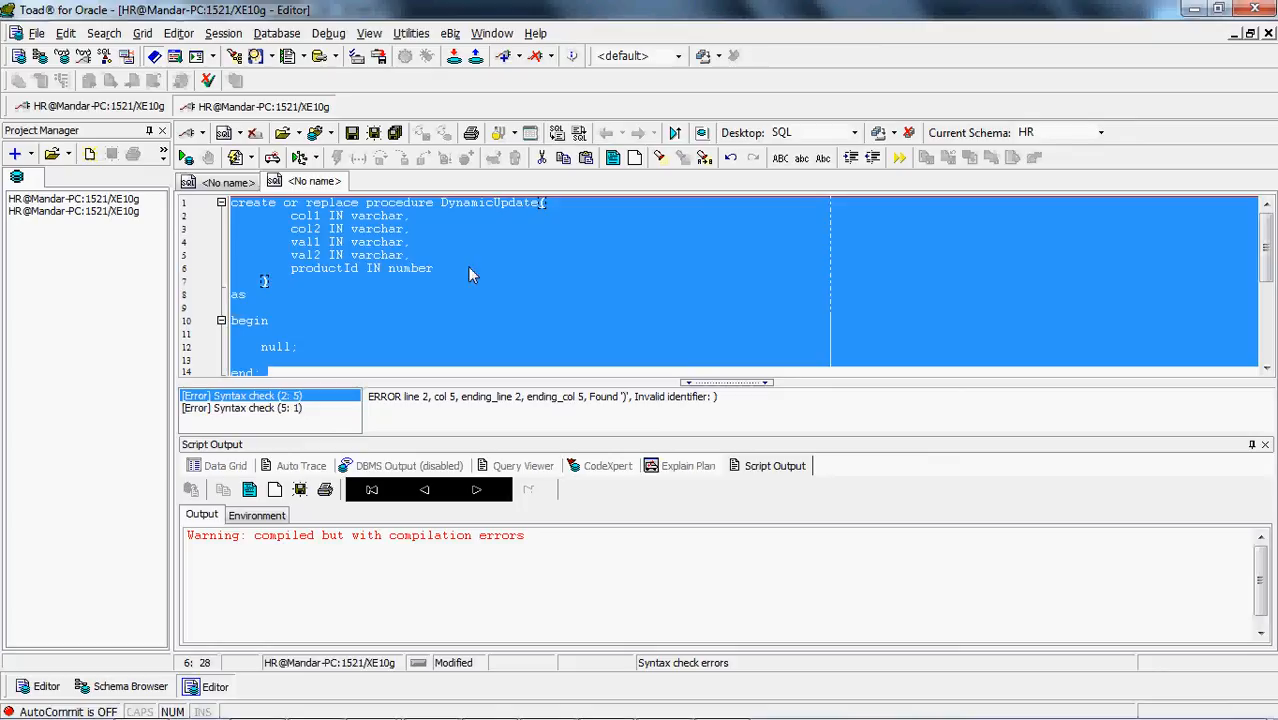
pyautogui.click(236, 158)
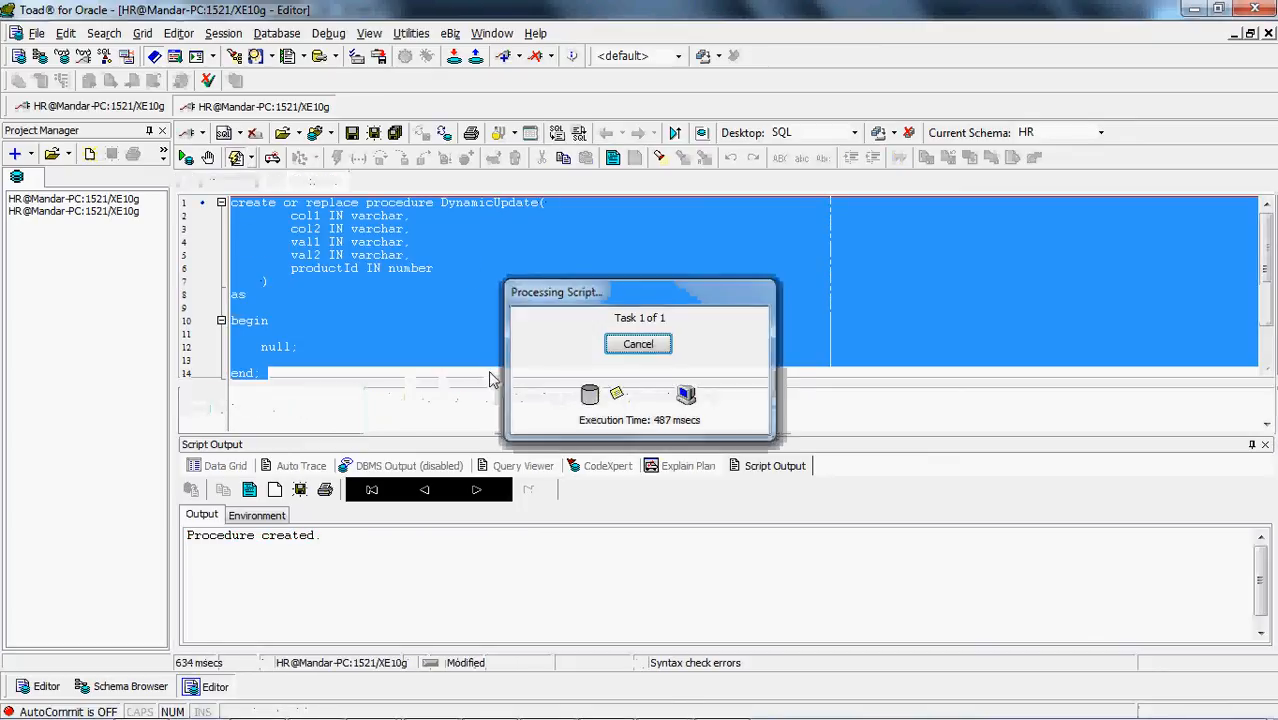
# Enlarge the code area by shrinking the script output, and delete the 'null;' placeholder from the procedure body
pyautogui.moveTo(508, 440); pyautogui.dragTo(504, 507)
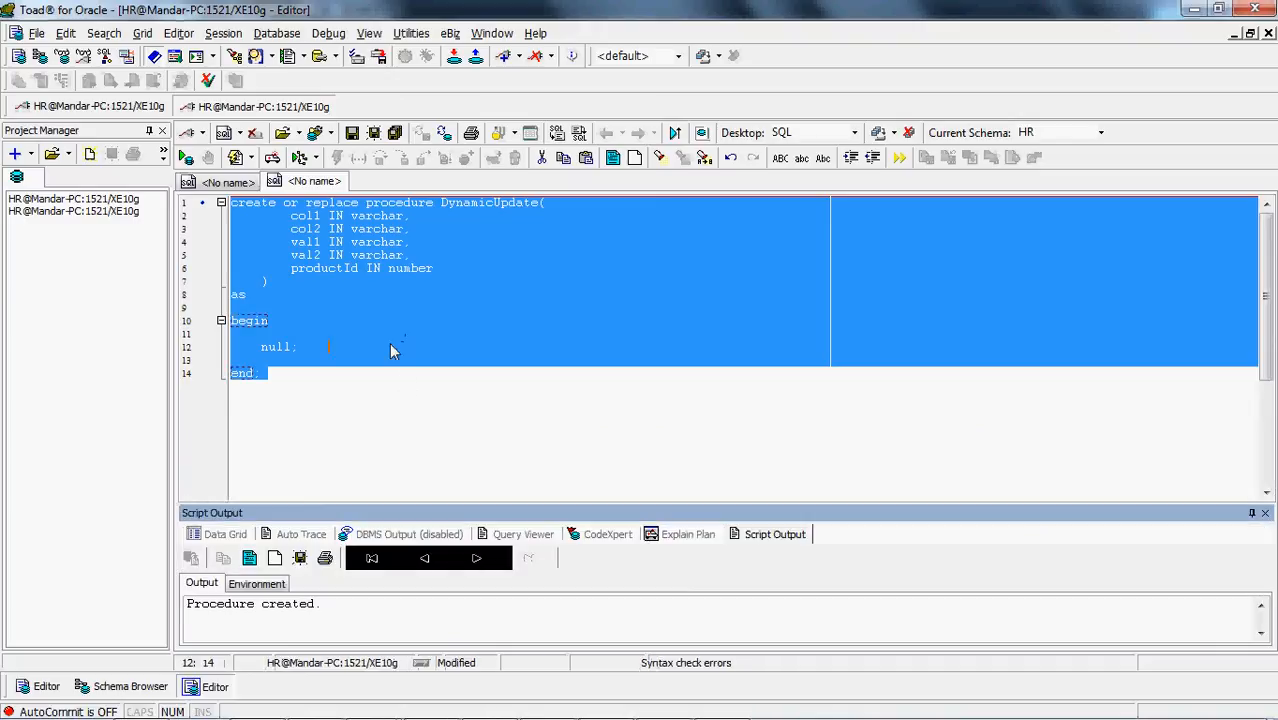
pyautogui.click(391, 345)
pyautogui.press('BackSpace')
pyautogui.press('BackSpace')
pyautogui.press('BackSpace')
pyautogui.press('BackSpace')
pyautogui.press('BackSpace')
pyautogui.press('BackSpace')
pyautogui.press('BackSpace')
pyautogui.press('BackSpace')
pyautogui.press('BackSpace')
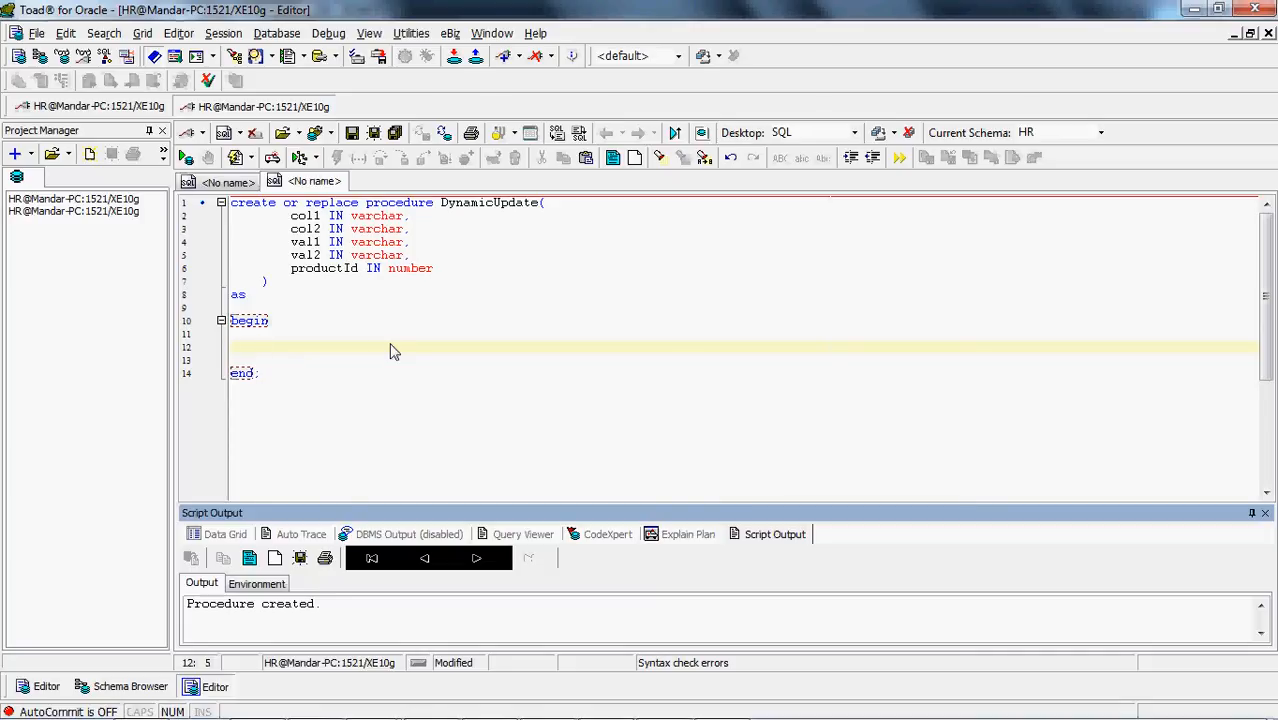
# Declare the variable 'vSql varchar(2000);' between 'as' and 'begin', with blank lines around it
pyautogui.click(339, 310)
pyautogui.press('Return')
pyautogui.press('Return')
pyautogui.press('Up')
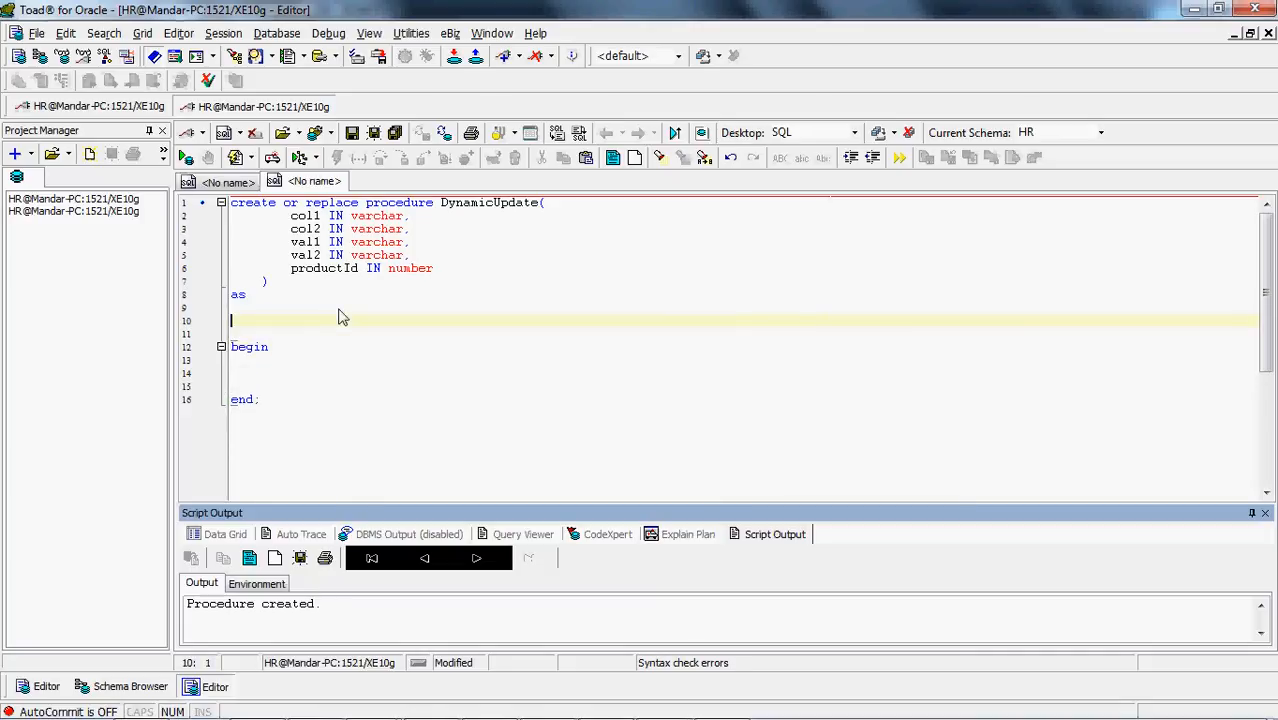
pyautogui.write('vSql varchar(2000);')
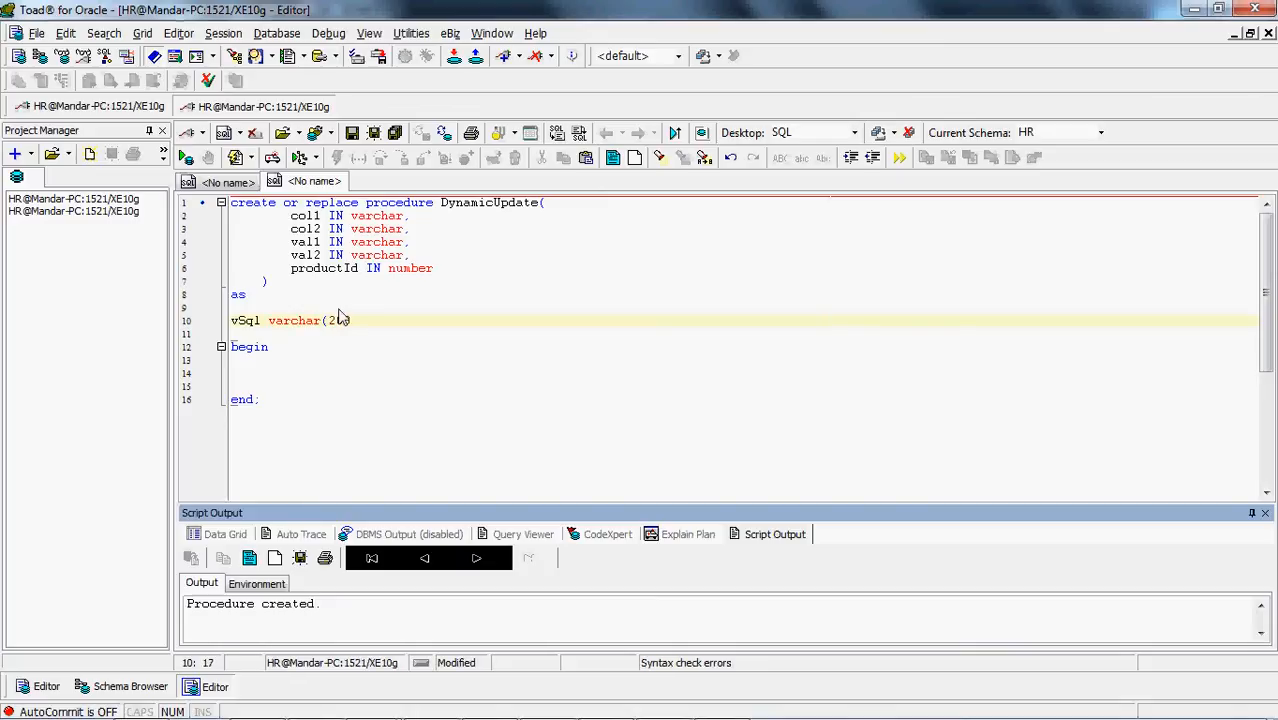
# Start the procedure body with the assignment vSql := 'update prod_cost set '
pyautogui.press('Down')
pyautogui.press('Down')
pyautogui.press('Down')
pyautogui.press('Down')
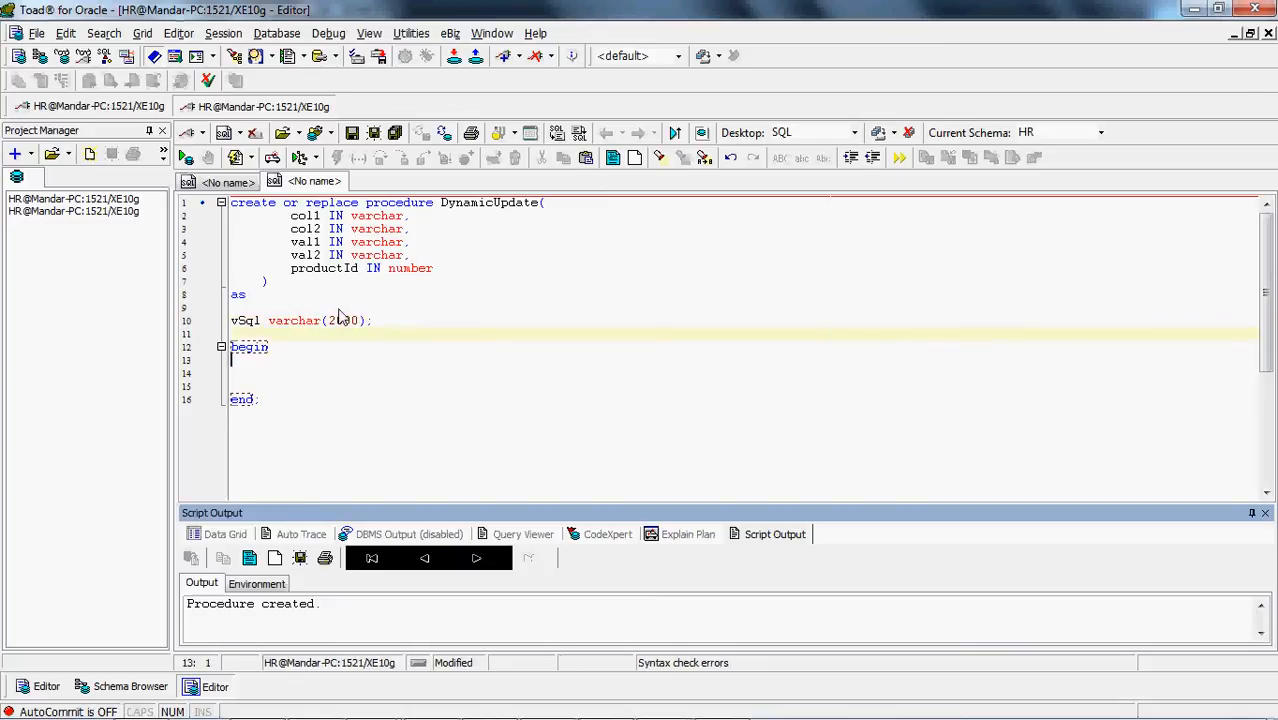
pyautogui.press('Tab')
pyautogui.write('vSql')
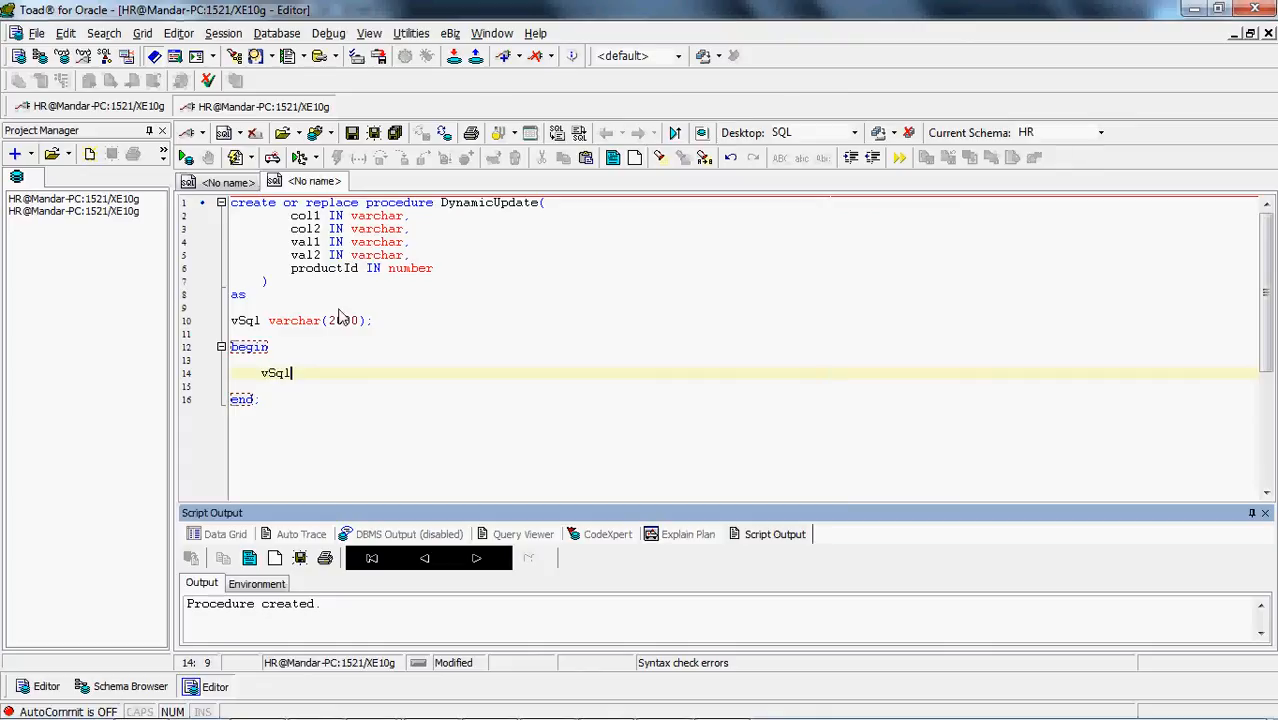
pyautogui.write(" := '")
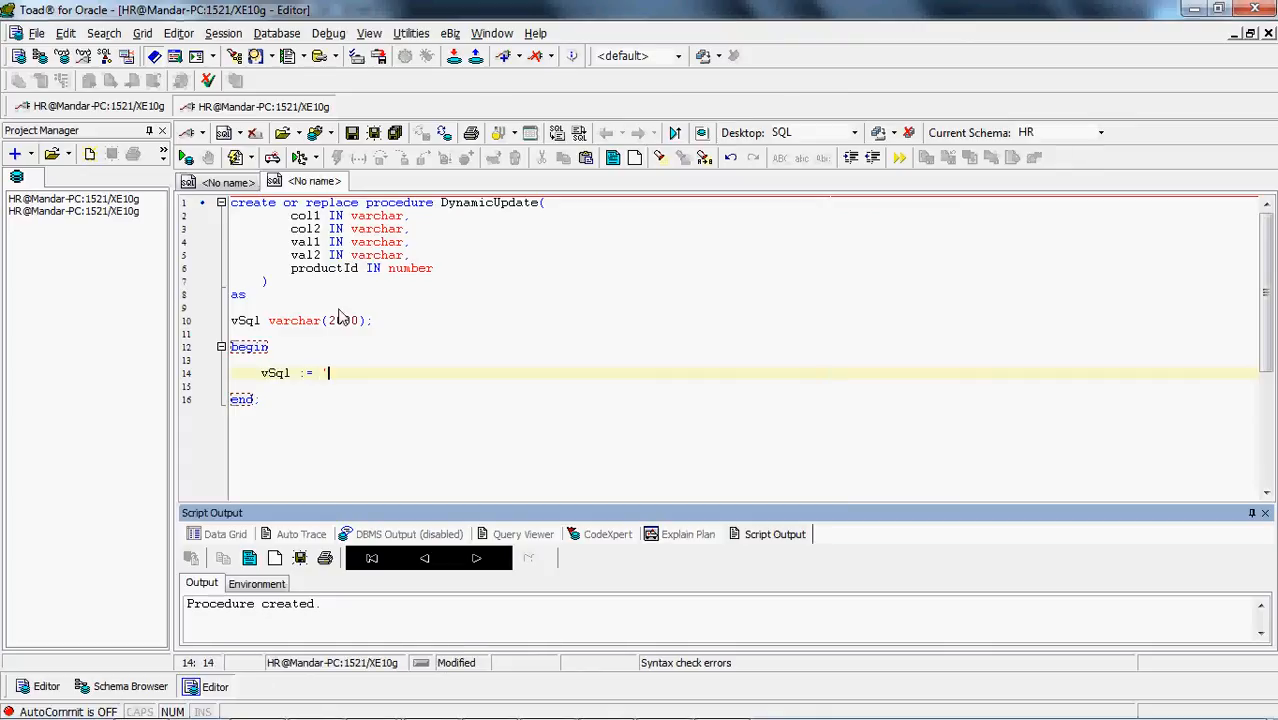
pyautogui.write("'")
pyautogui.press('Left')
pyautogui.write('update prod_cost set')
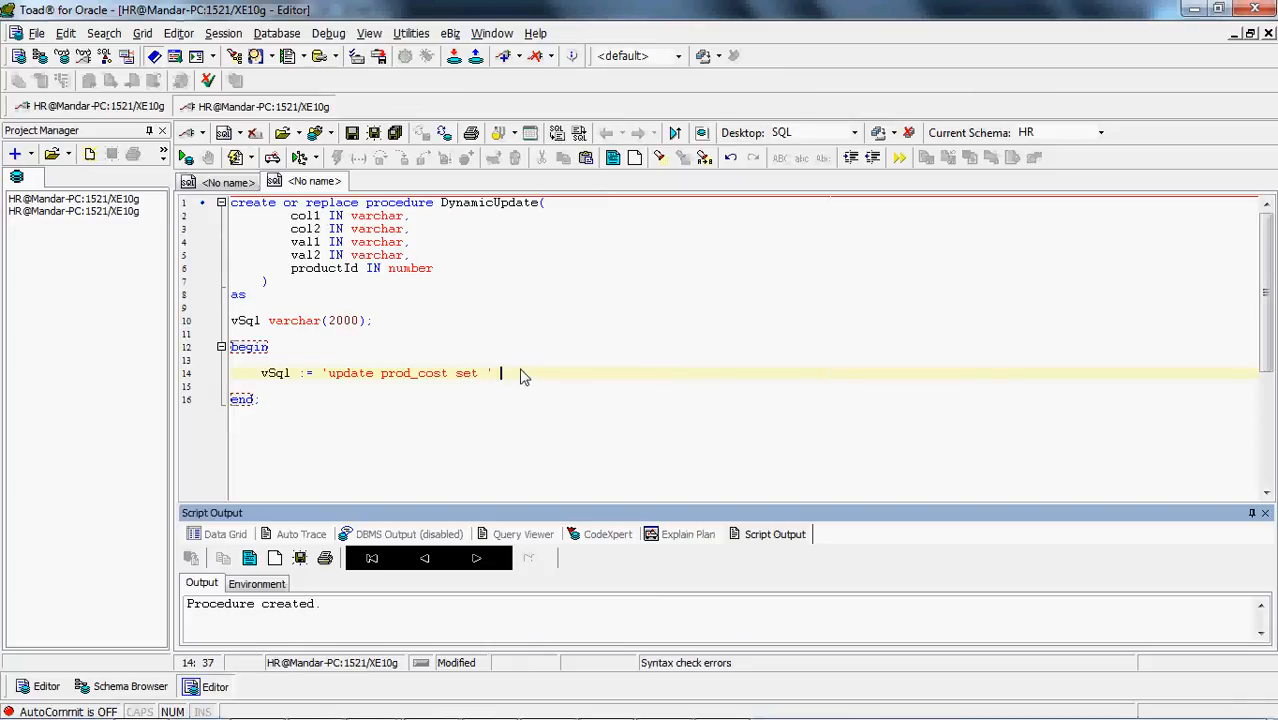
# Concatenate col1 to the vSql string, followed by the literal ' = :val1 '
pyautogui.write('|| col1 | | ')
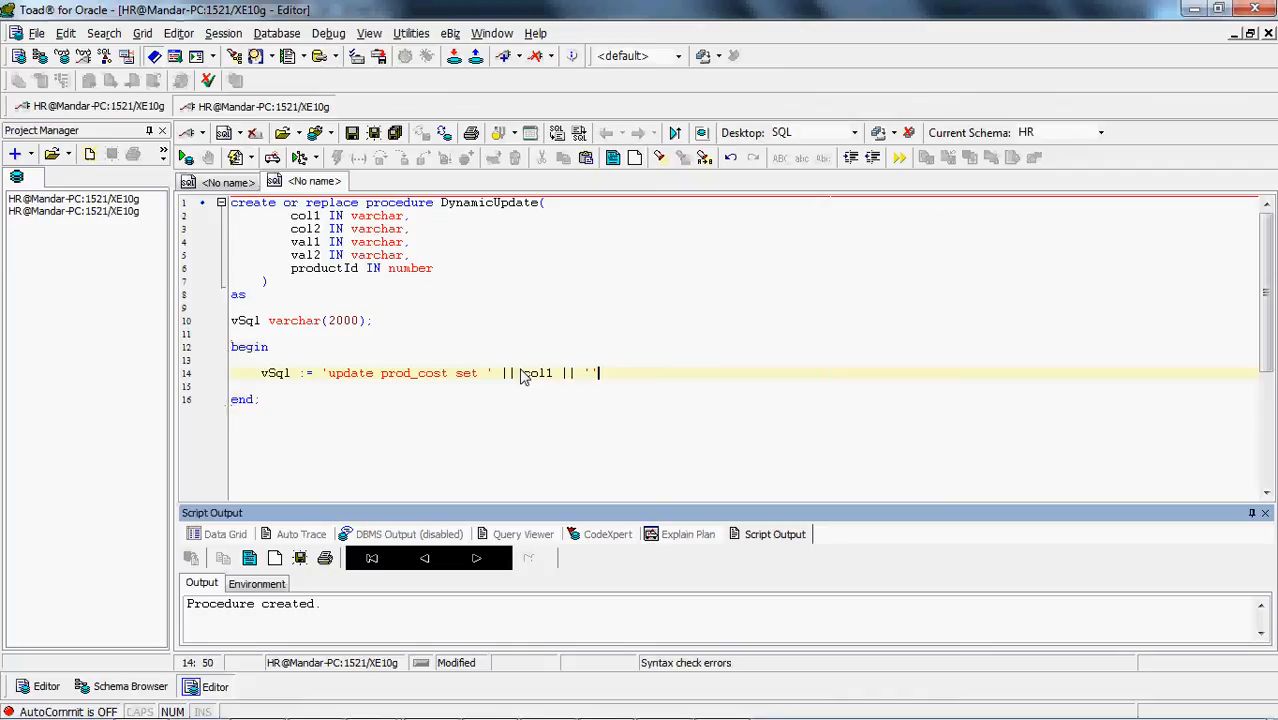
pyautogui.write("'")
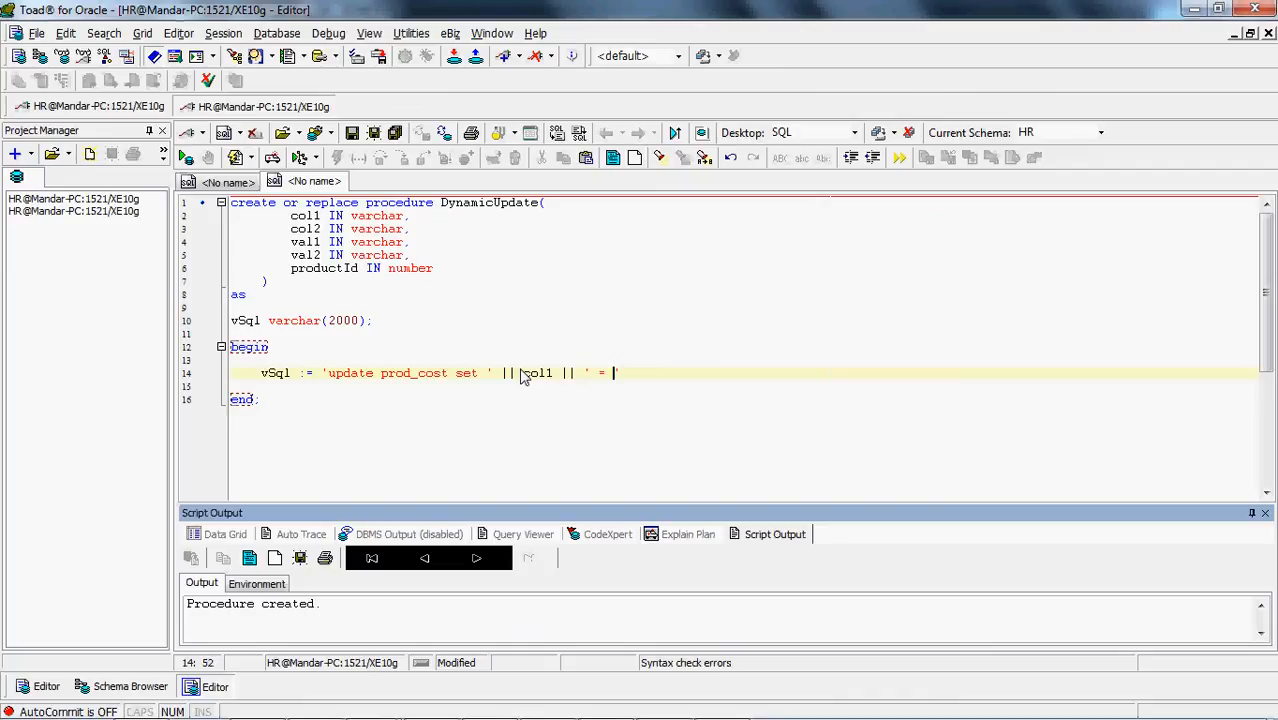
pyautogui.write(' = val1')
pyautogui.write(':')
pyautogui.press('Right')
pyautogui.press('Right')
pyautogui.press('Right')
pyautogui.press('Right')
# Extend the last literal of the vSql assignment with 'where productId', without a bind colon before the column name
pyautogui.write('where ')
pyautogui.write('p')
pyautogui.write(':product')
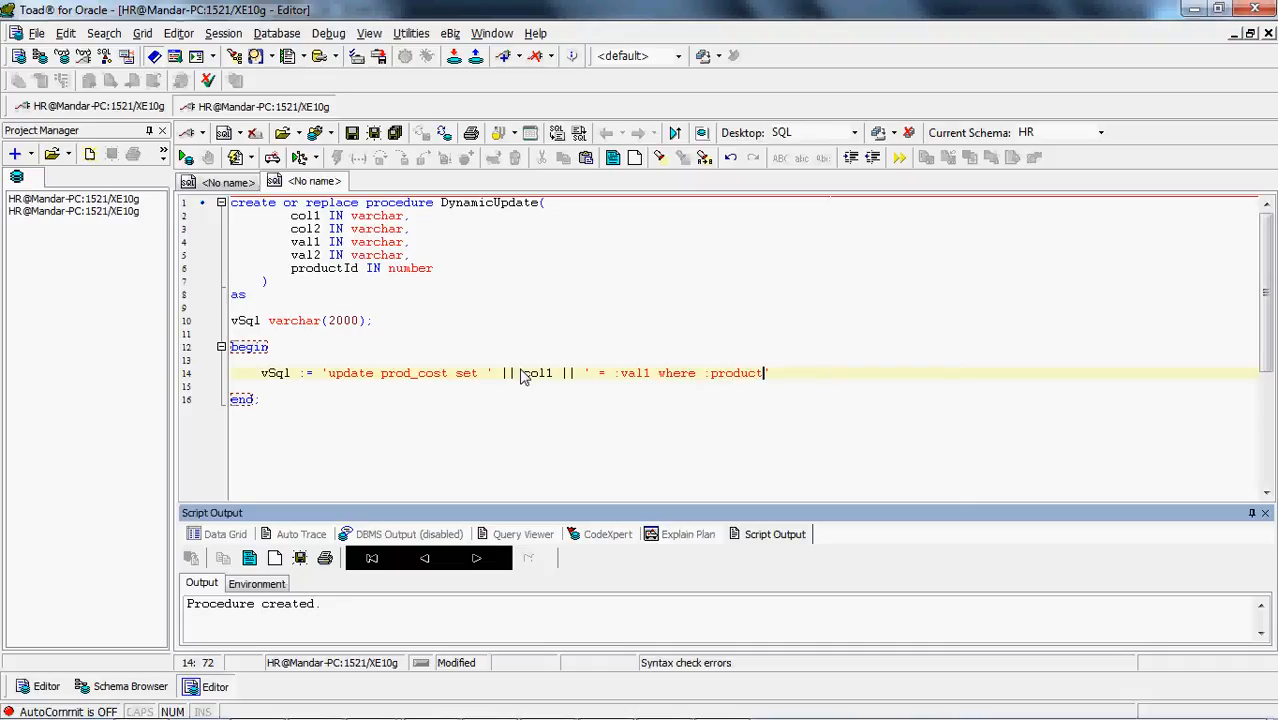
pyautogui.write('Id')
pyautogui.press('Left')
pyautogui.press('Left')
pyautogui.press('Left')
pyautogui.press('Left')
pyautogui.press('Left')
pyautogui.press('Left')
pyautogui.press('Left')
pyautogui.press('Left')
pyautogui.press('Left')
pyautogui.press('Left')
pyautogui.press('Left')
# Copy the ProductId column name from the Prod_Cost create table script and paste it over productId in the where clause
pyautogui.hotkey('alt', 'Tab')
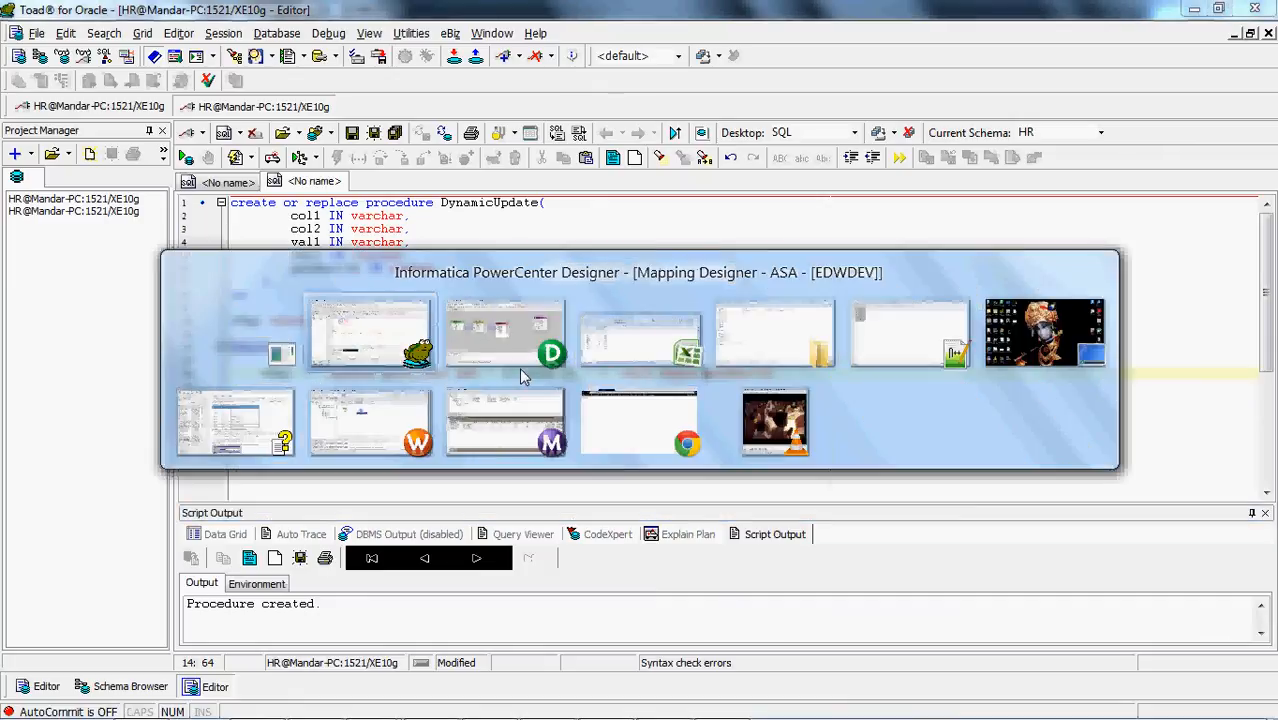
pyautogui.click(528, 357)
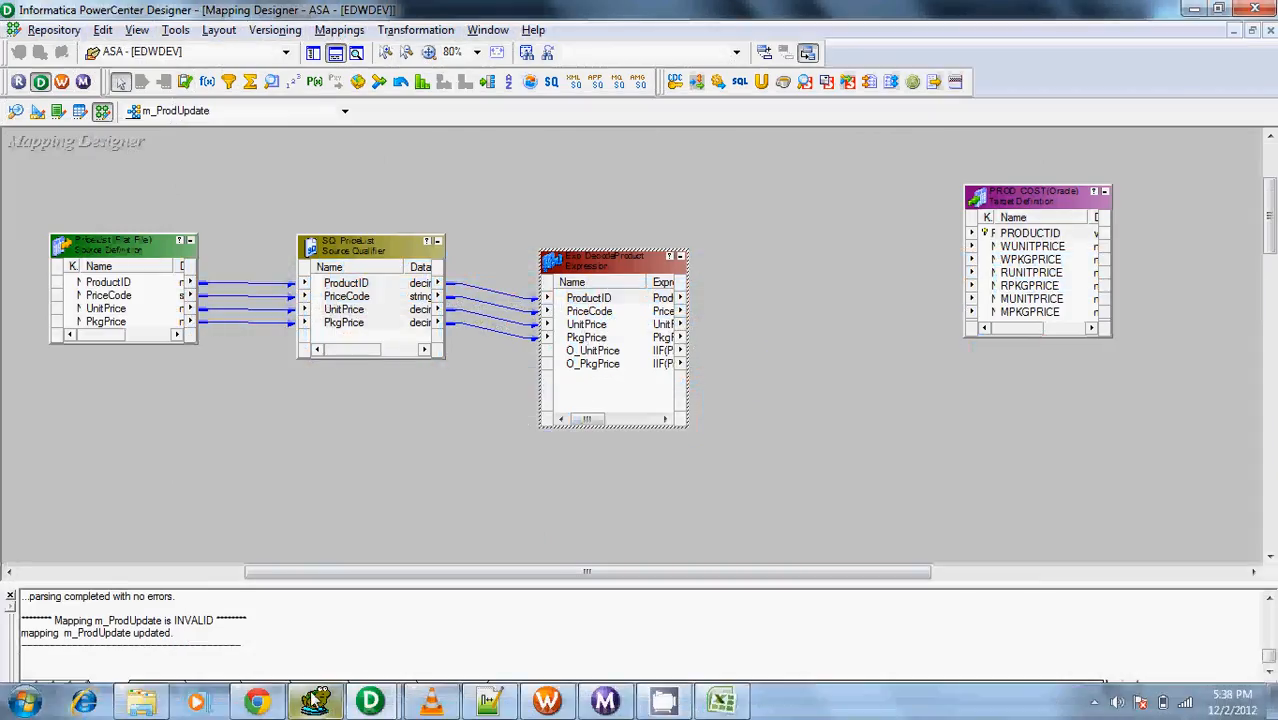
pyautogui.click(315, 700)
pyautogui.click(229, 183)
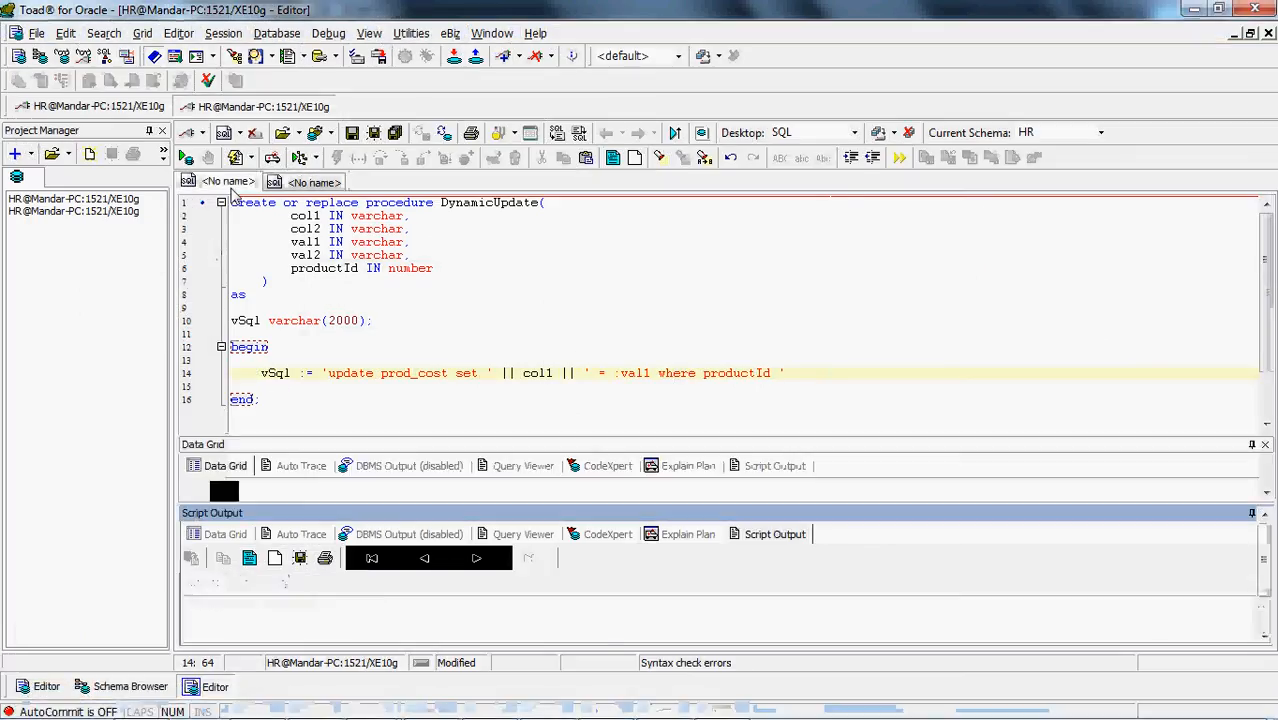
pyautogui.click(270, 218)
pyautogui.doubleClick(268, 218)
pyautogui.hotkey('ctrl', 'c')
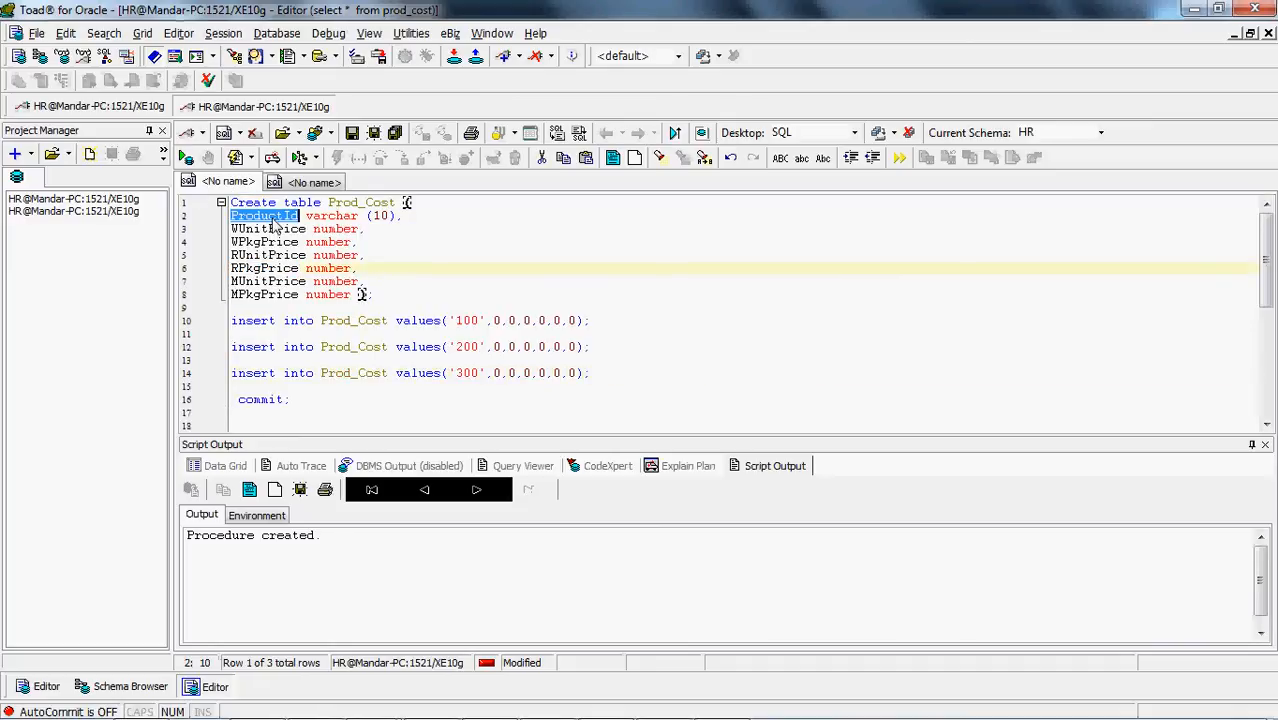
pyautogui.click(305, 182)
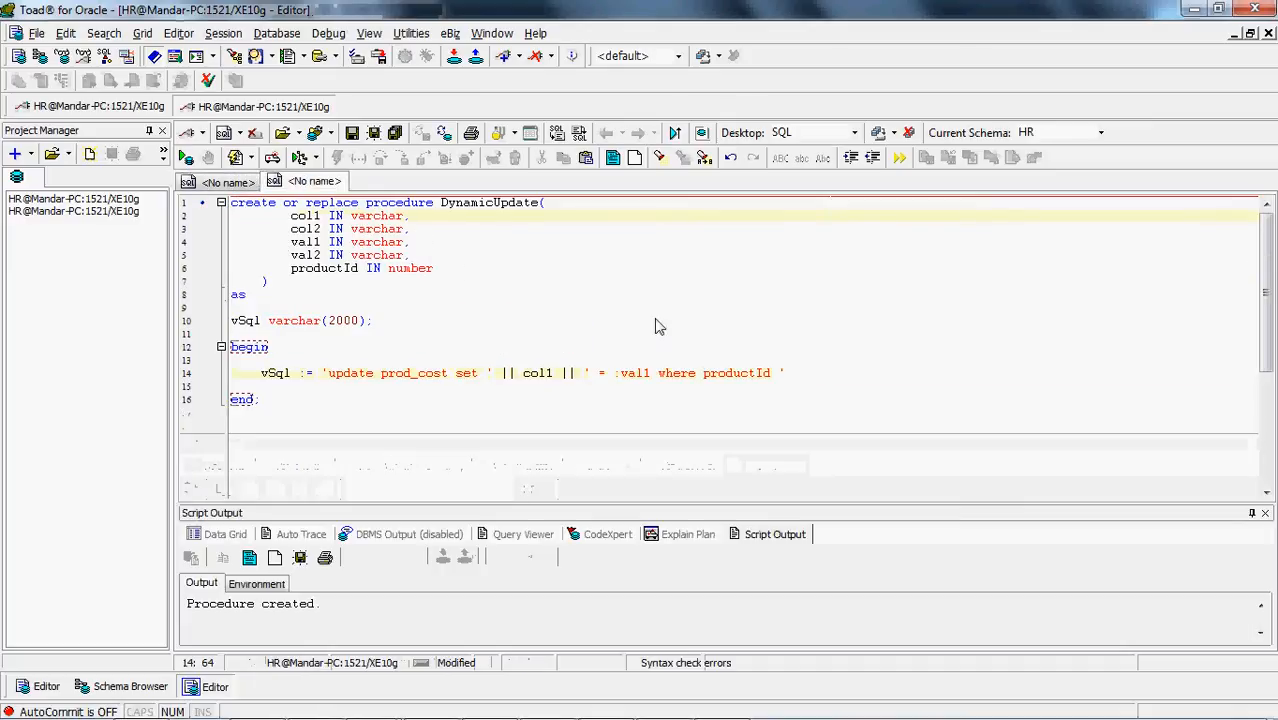
pyautogui.doubleClick(724, 375)
pyautogui.hotkey('ctrl', 'v')
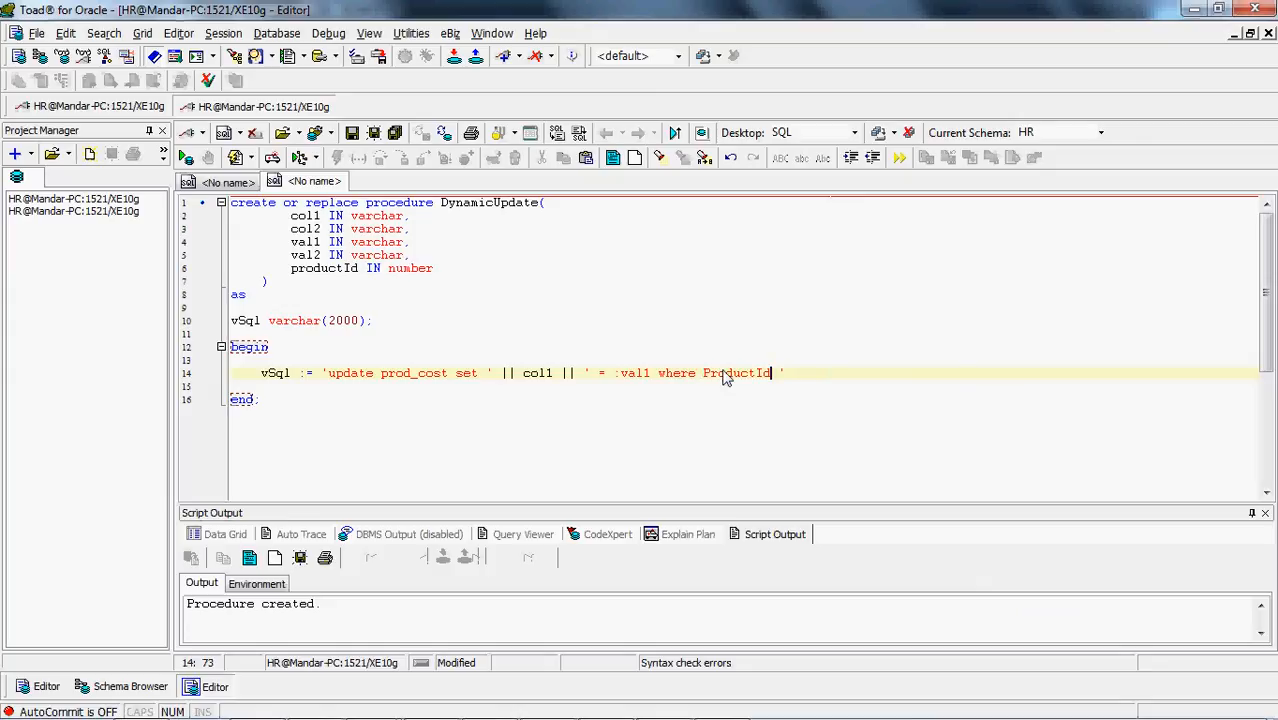
# Complete the where clause with '= :productId', end the vSql assignment with a semicolon and open a new line two rows below
pyautogui.write('= :productId')
pyautogui.click(893, 385)
pyautogui.press('Return')
pyautogui.press('Return')
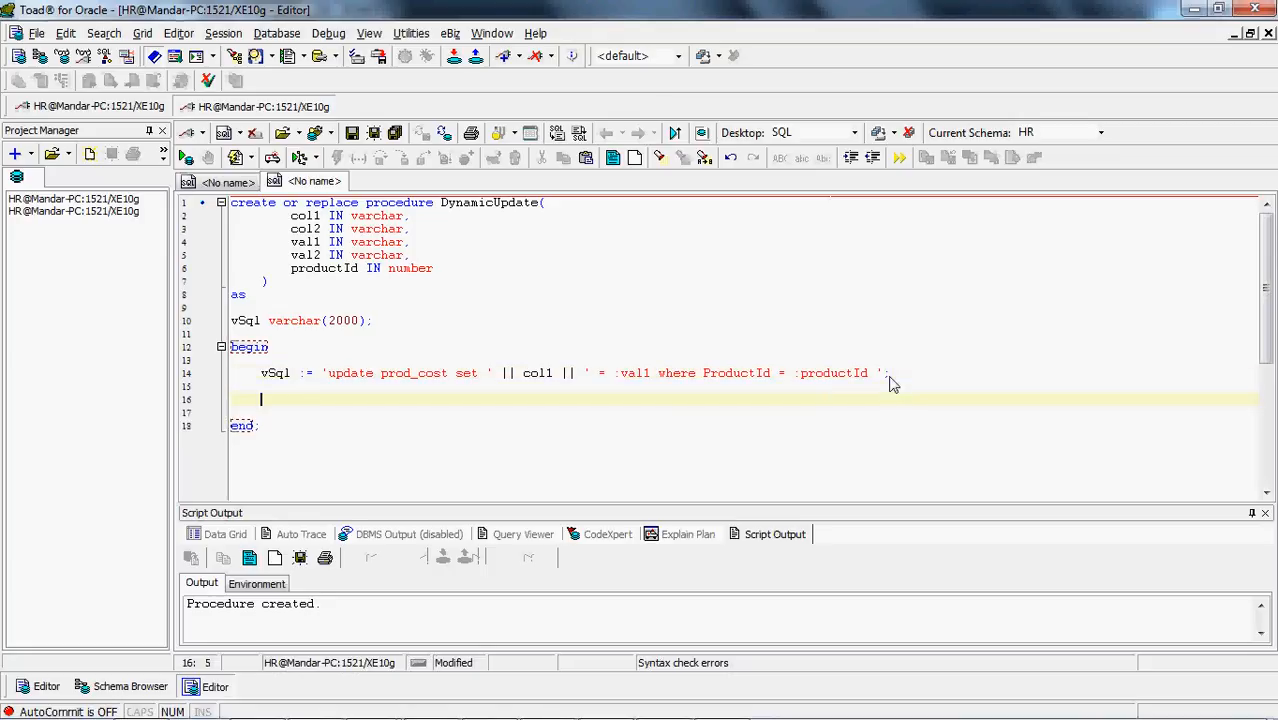
# Write 'execute_immediate vSql using' below the vSql assignment
pyautogui.write('execute_')
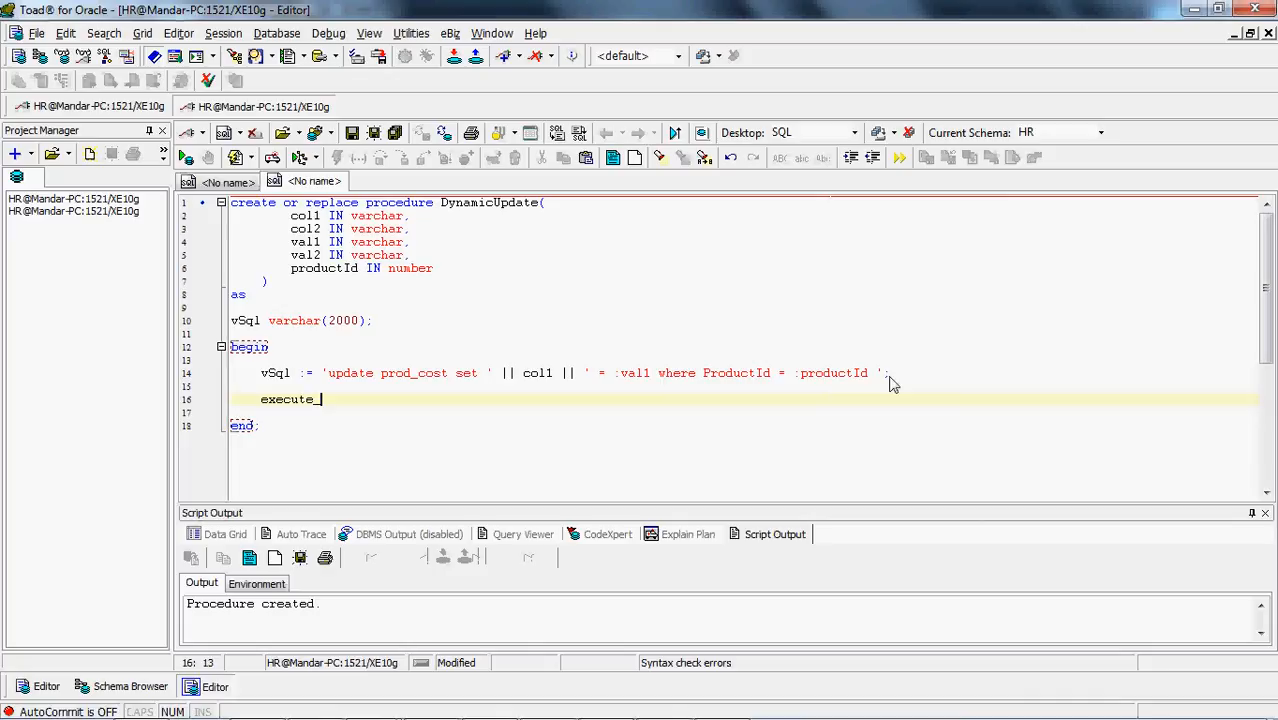
pyautogui.write(' immediate vSql using')
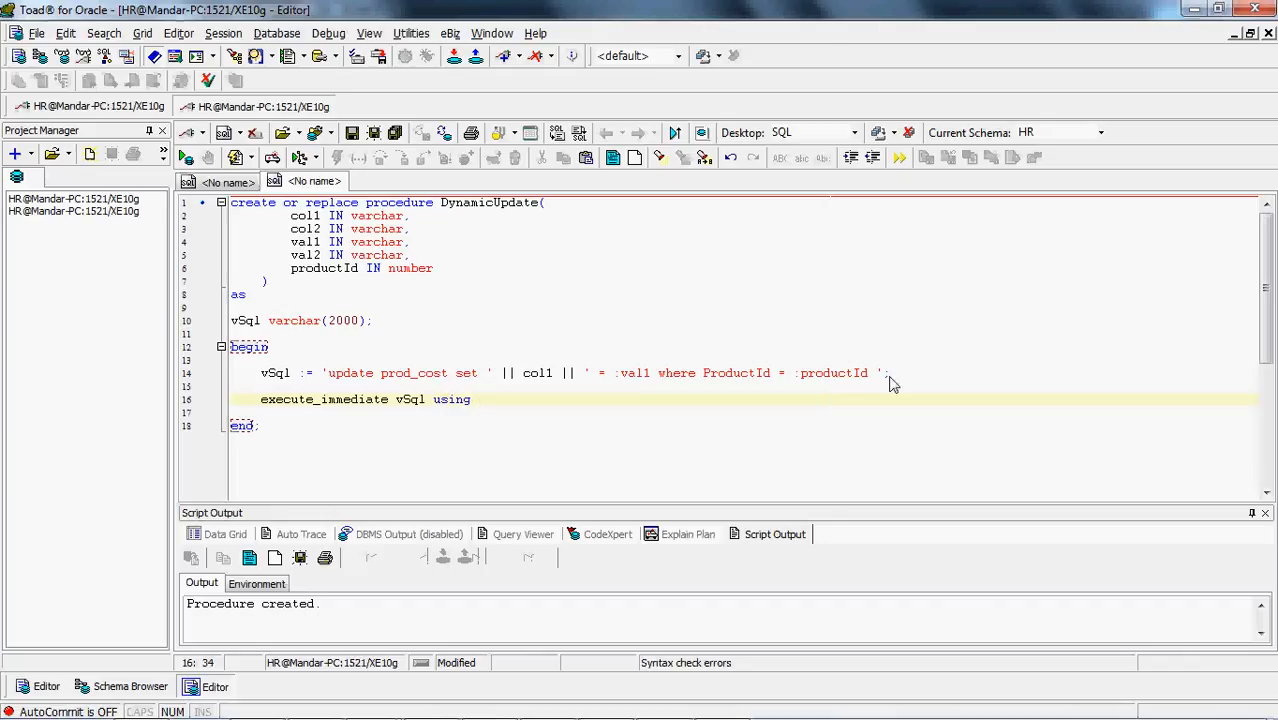
# Complete the using clause of the execute line with the val1 and productId parameter names and end it with a semicolon
pyautogui.doubleClick(306, 243)
pyautogui.hotkey('ctrl', 'c')
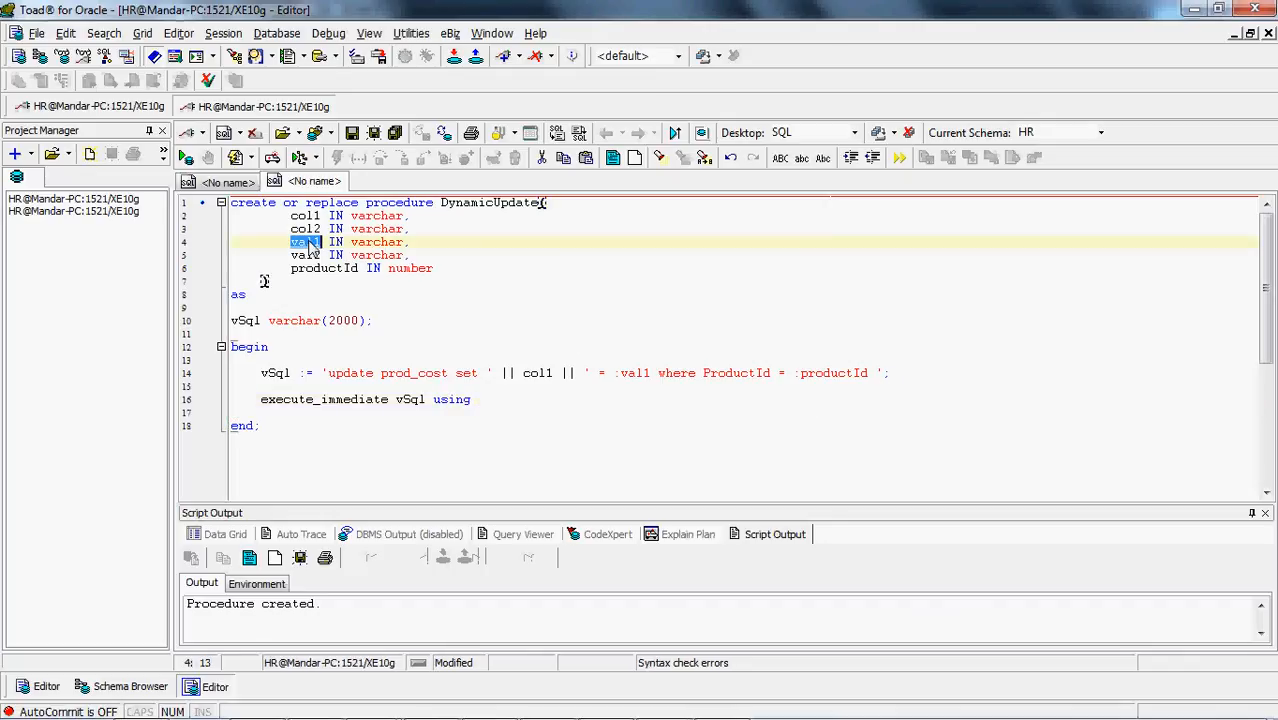
pyautogui.click(478, 405)
pyautogui.hotkey('ctrl', 'v')
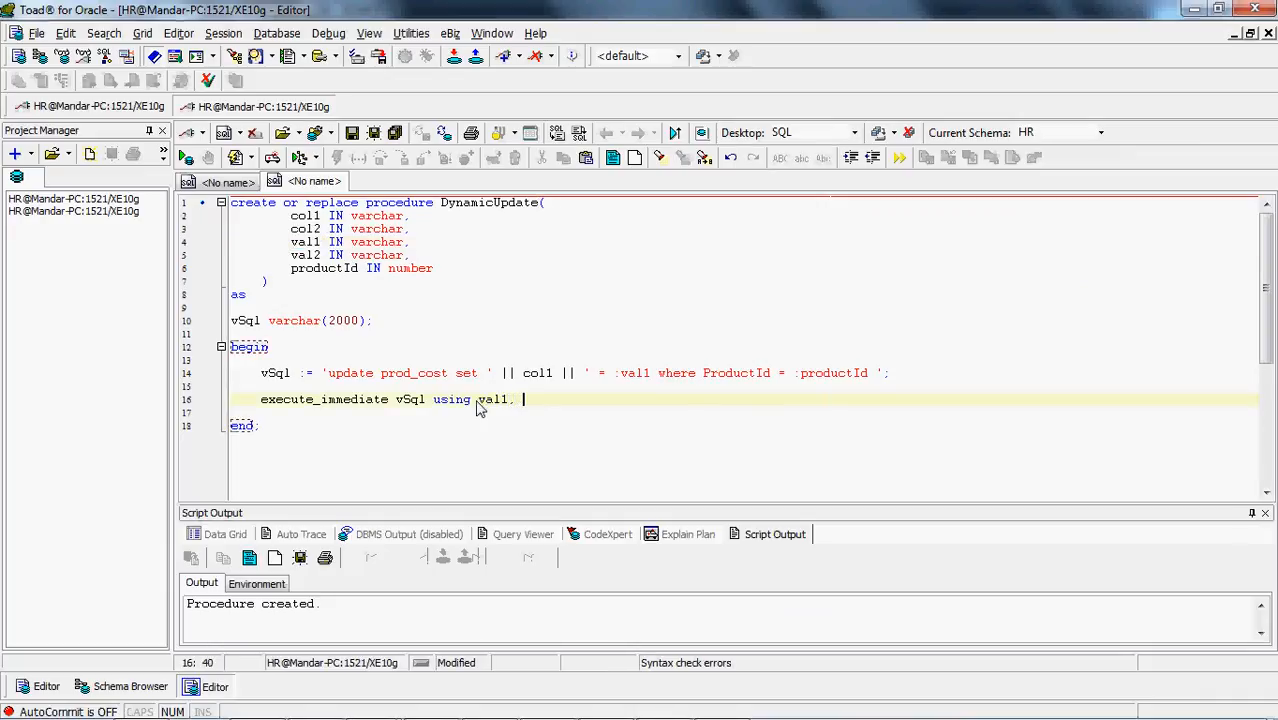
pyautogui.doubleClick(343, 271)
pyautogui.hotkey('ctrl', 'c')
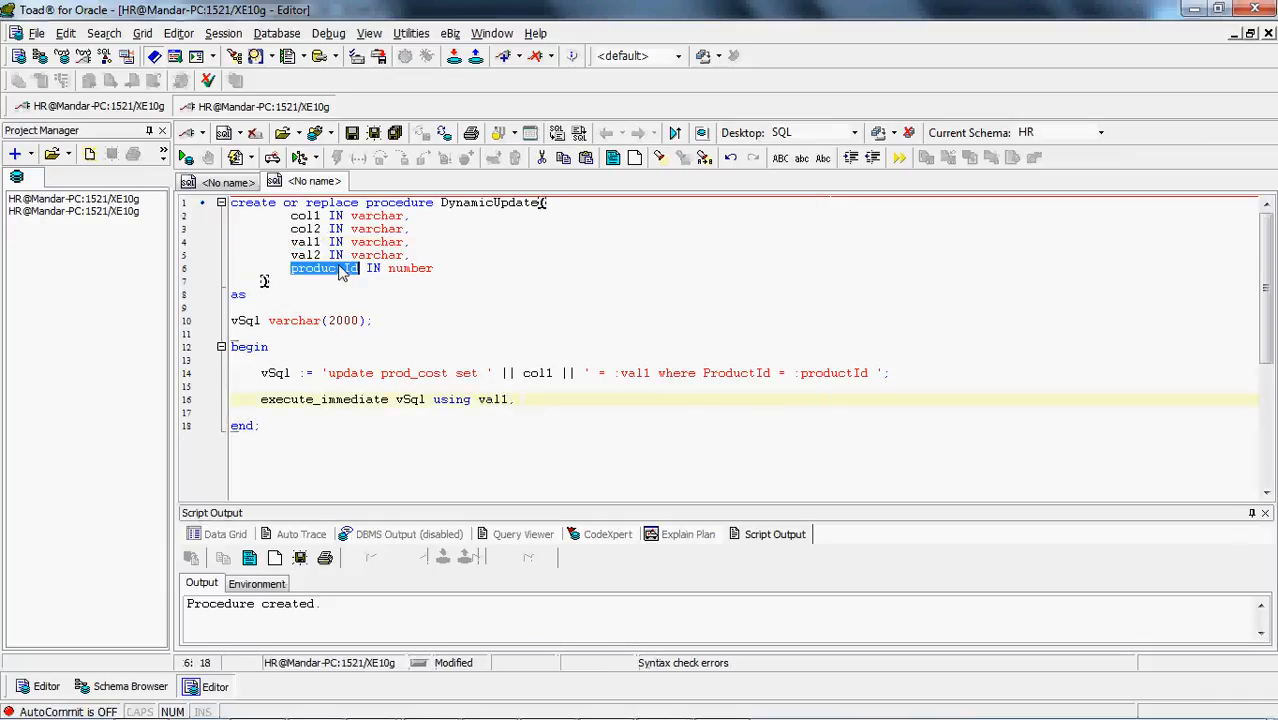
pyautogui.click(522, 401)
pyautogui.hotkey('ctrl', 'v')
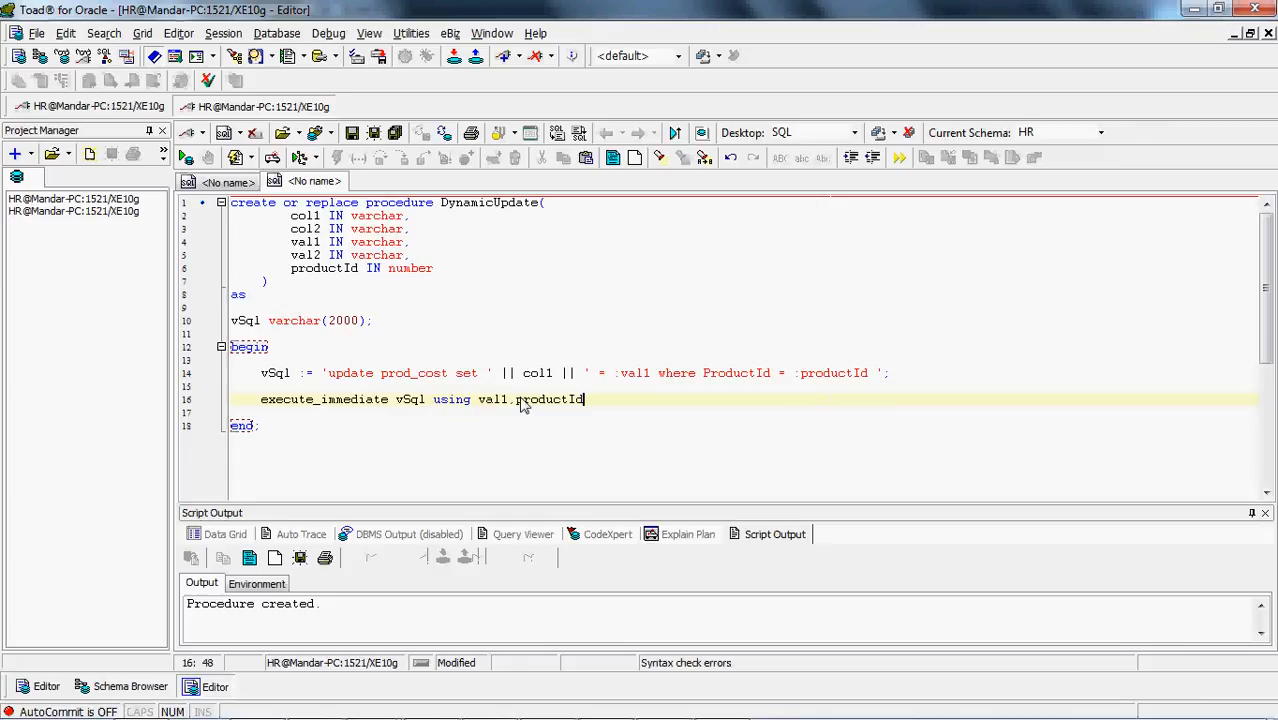
# Run the whole DynamicUpdate create script to compile the procedure
pyautogui.hotkey('ctrl', 'a')
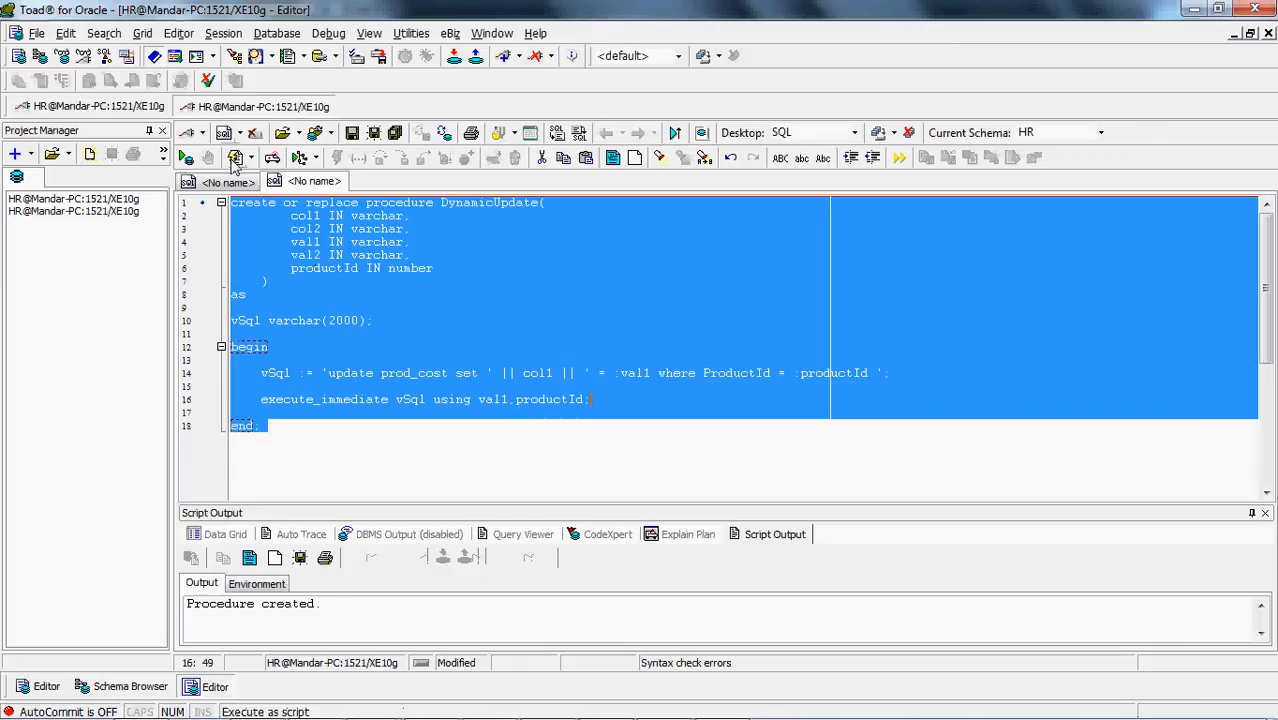
pyautogui.click(235, 160)
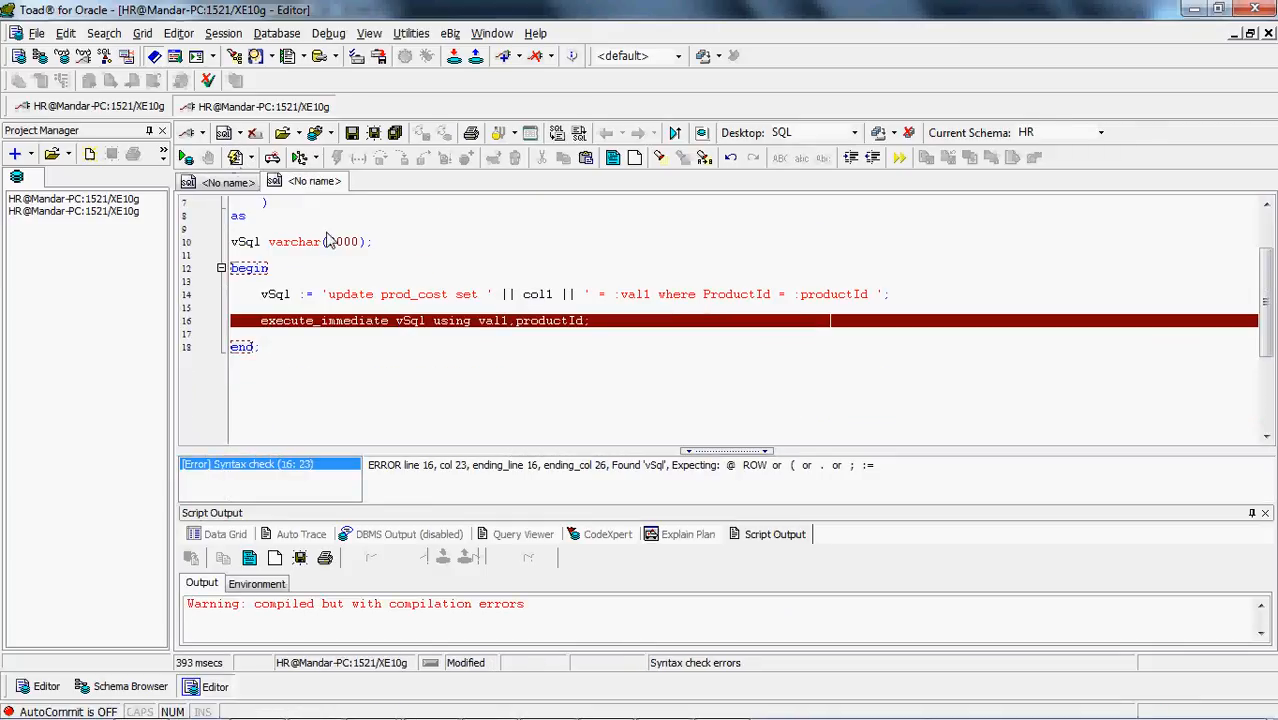
pyautogui.click(522, 351)
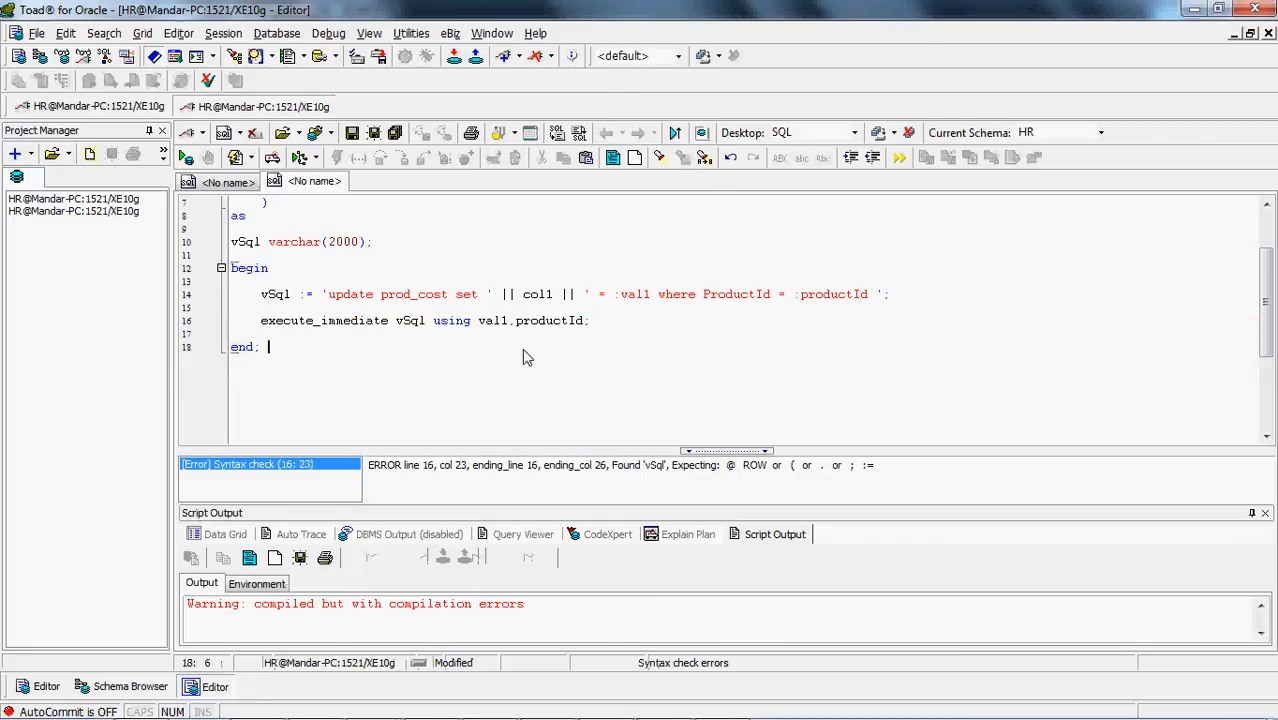
# Replace the underscore in execute_immediate with a space and rerun the whole DynamicUpdate script
pyautogui.click(343, 321)
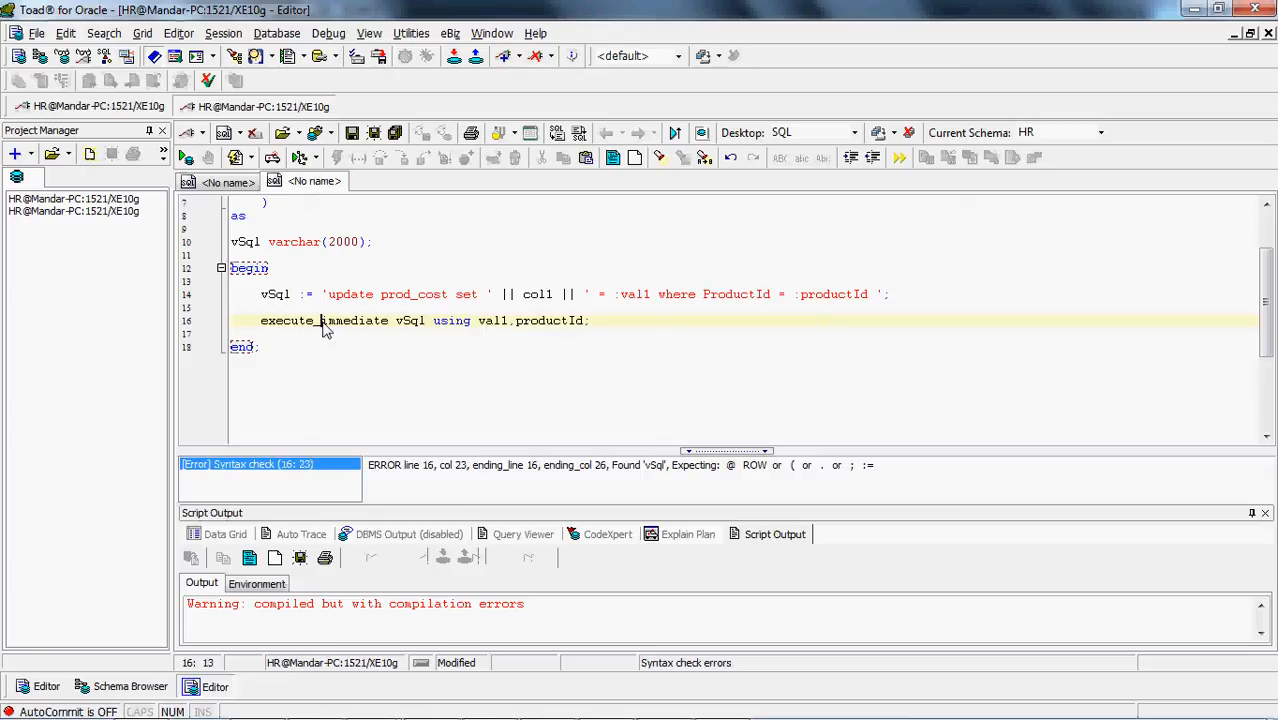
pyautogui.hotkey('ctrl', 'a')
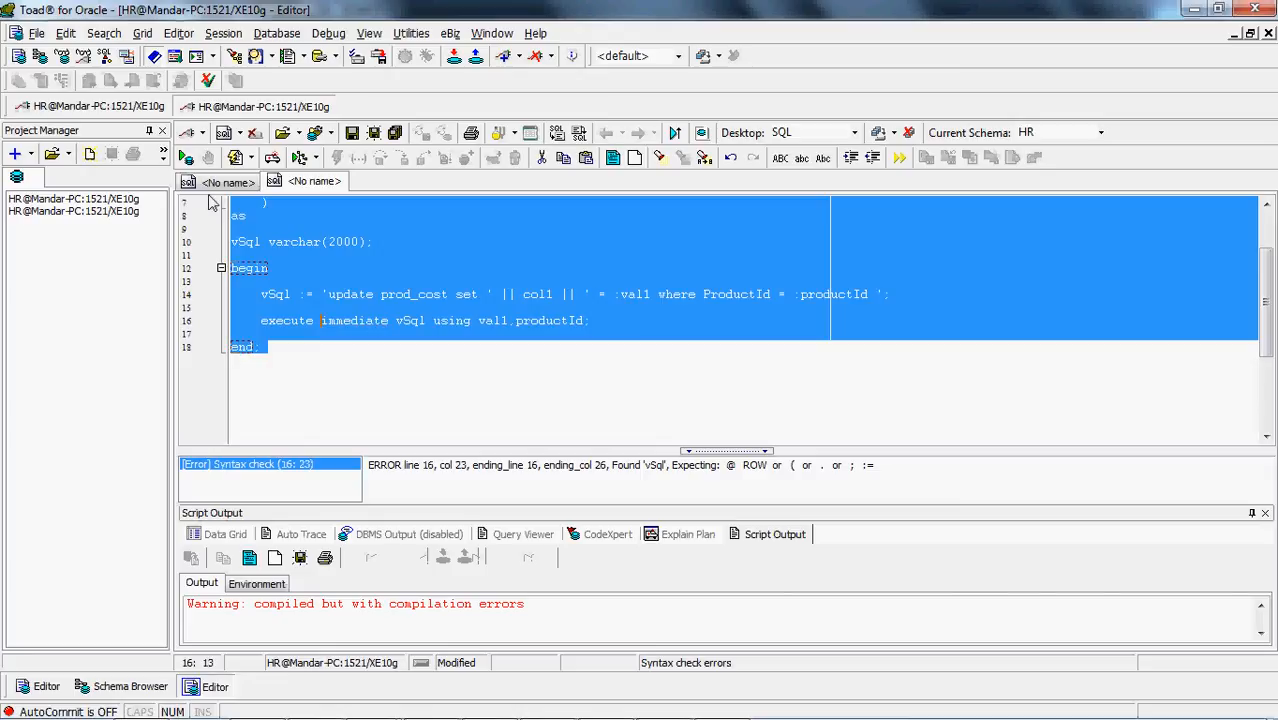
pyautogui.click(236, 157)
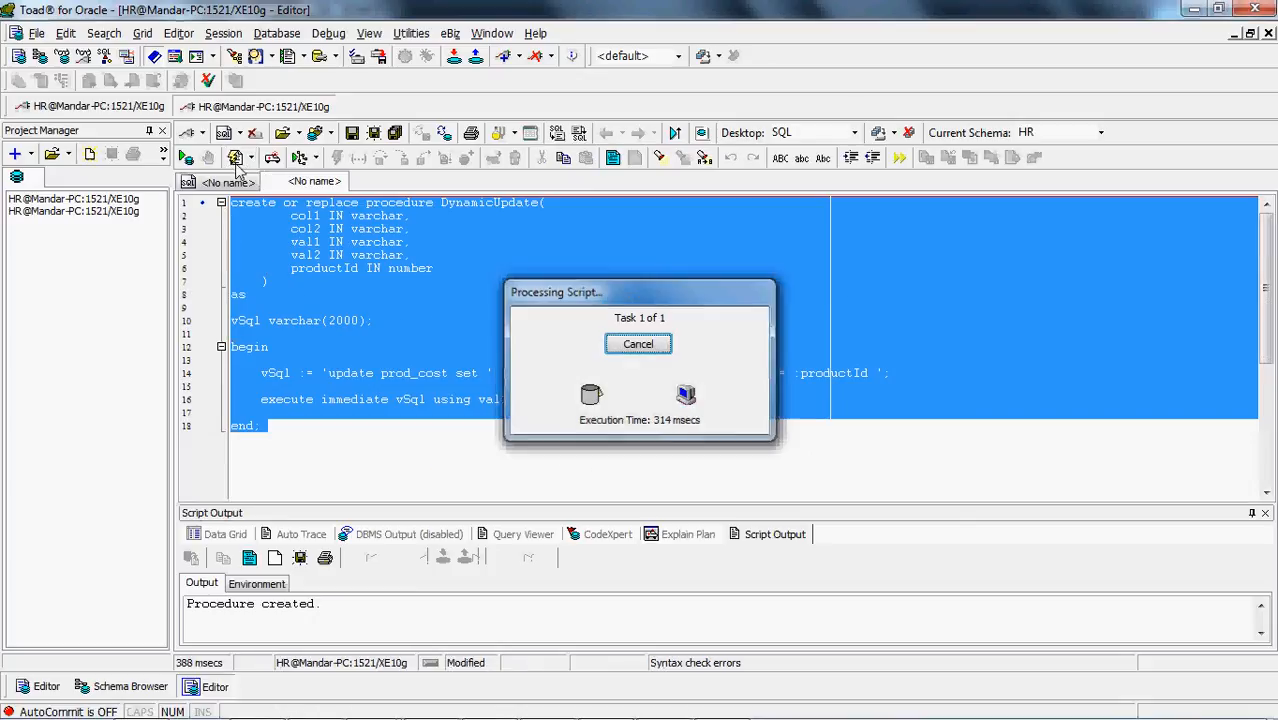
pyautogui.click(353, 306)
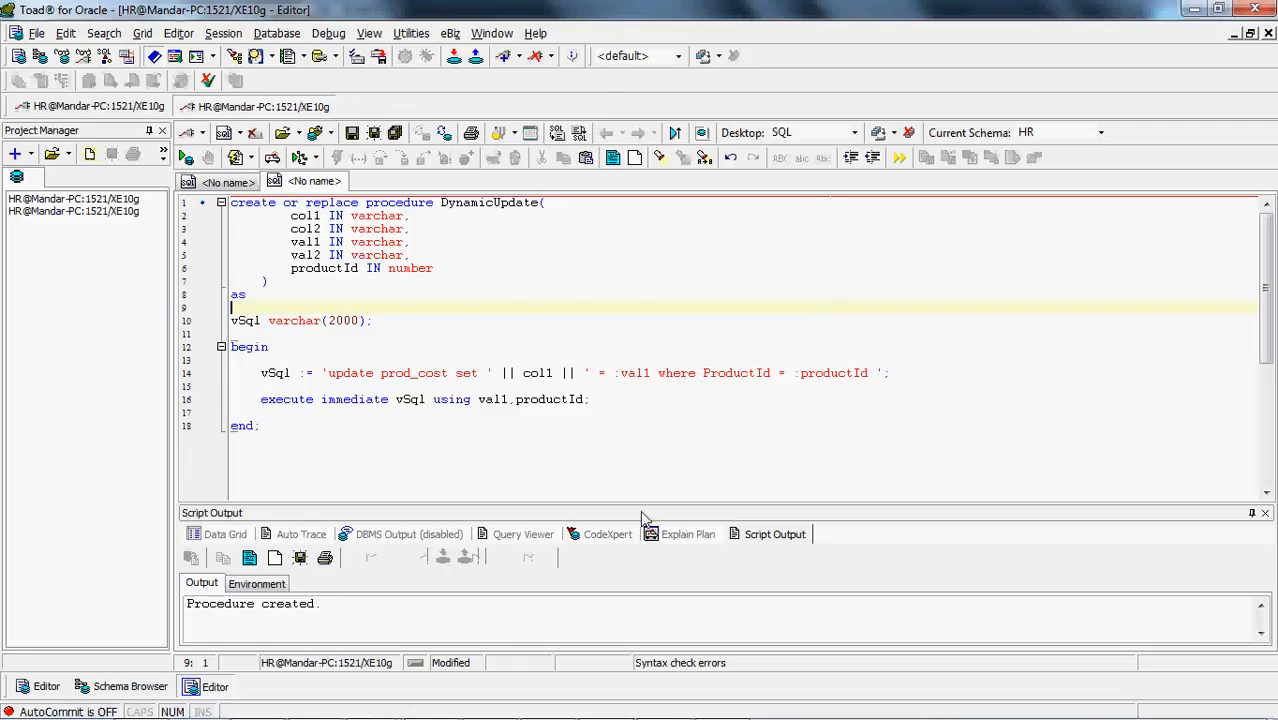
# In the vSql assignment, add a comma after :val1, close the literal and concatenate col2 before the where clause
pyautogui.moveTo(641, 507); pyautogui.dragTo(645, 540)
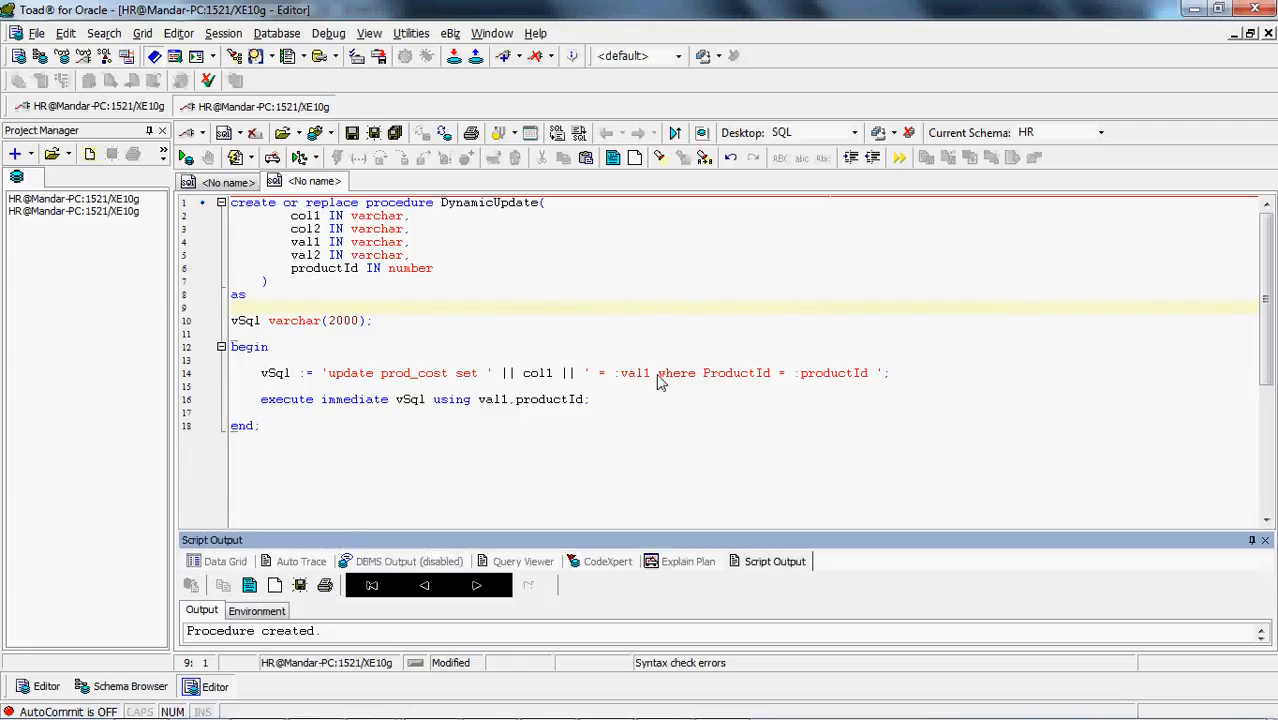
pyautogui.click(658, 373)
pyautogui.press('Left')
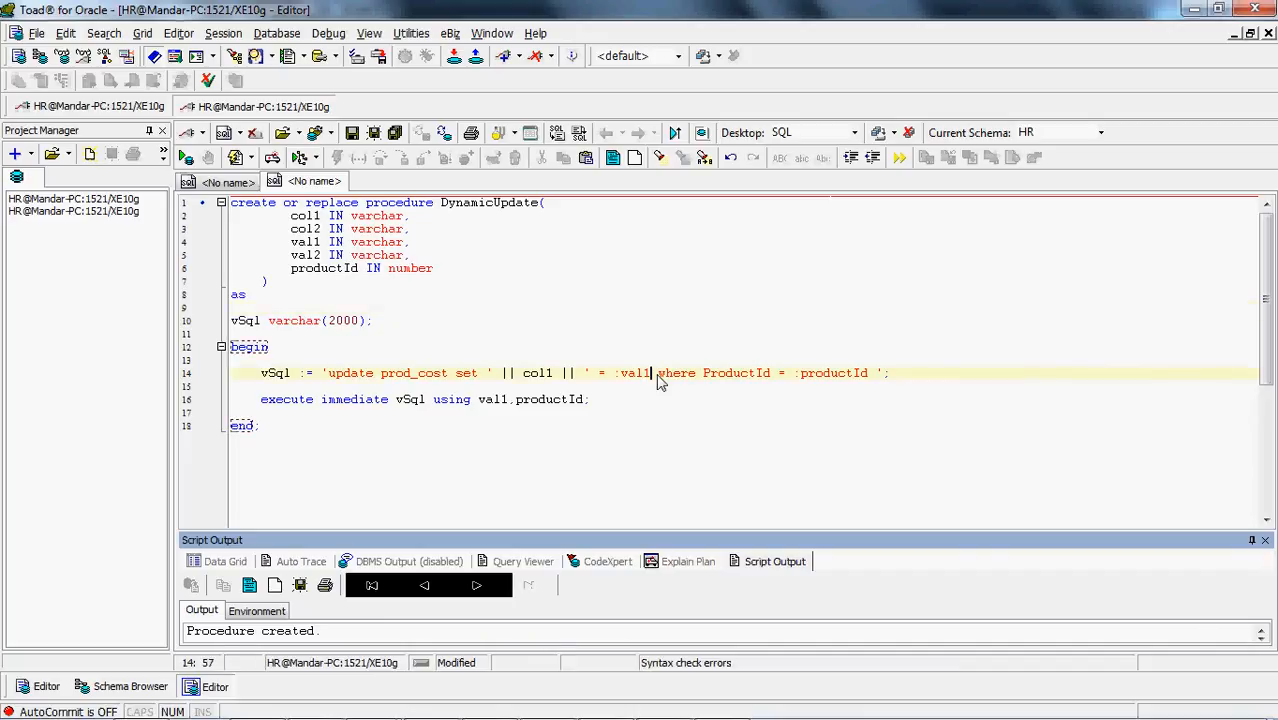
pyautogui.write(',  ')
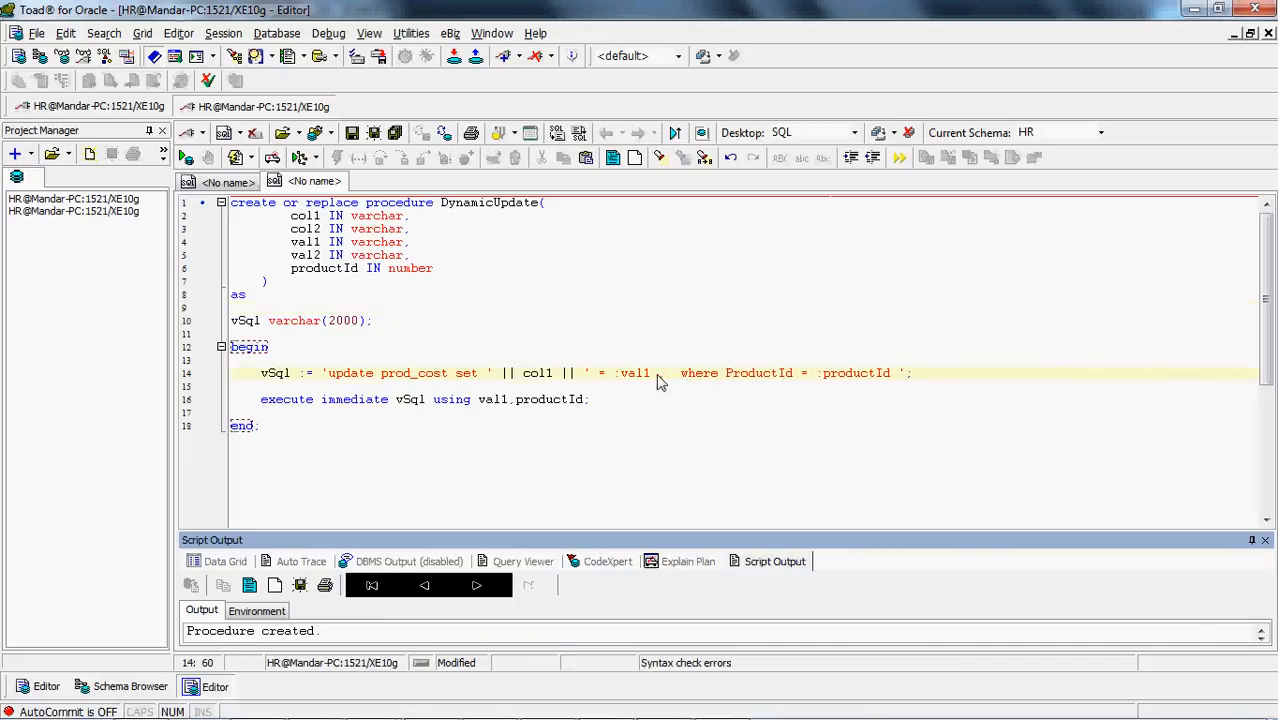
pyautogui.write('|| col ')
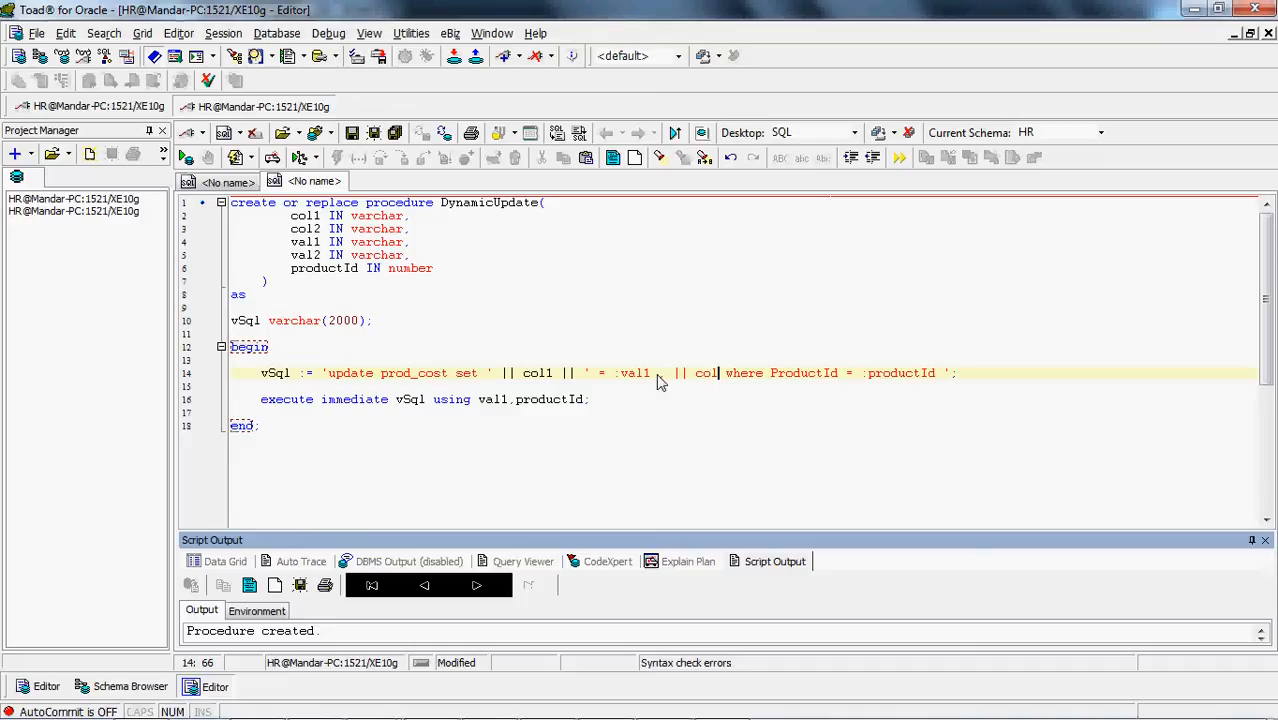
pyautogui.write("'")
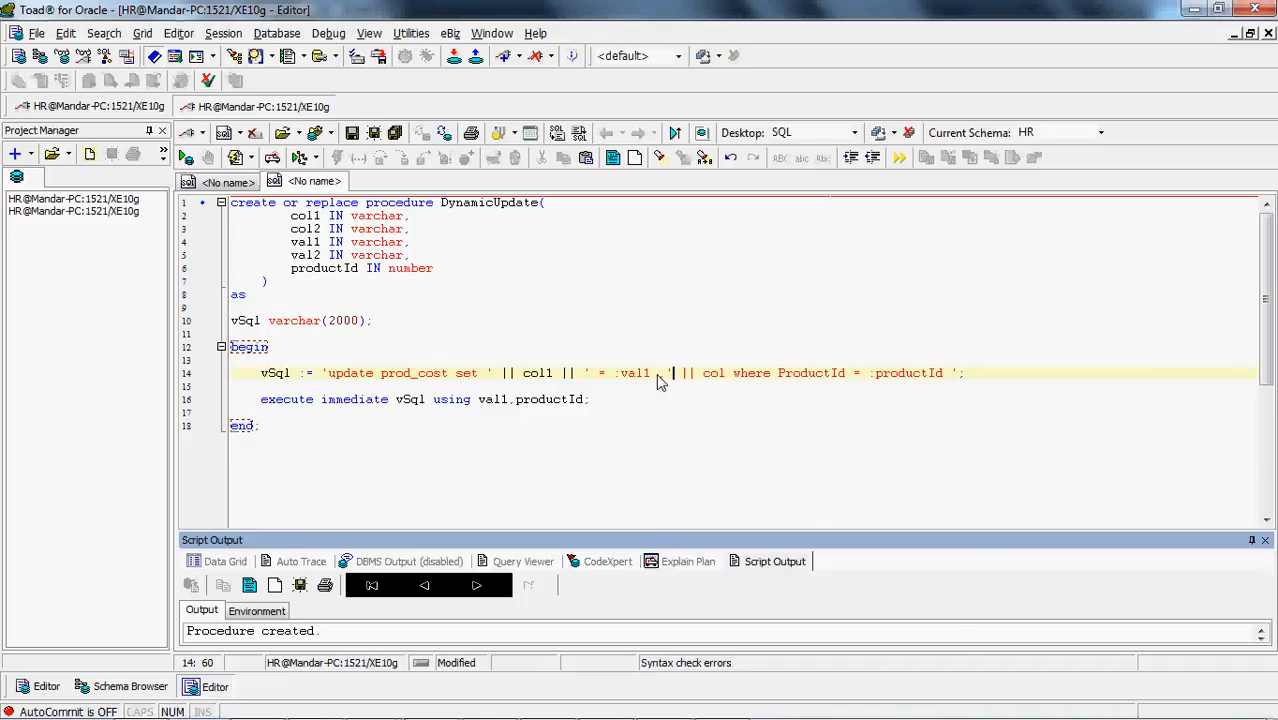
pyautogui.press('Right')
pyautogui.press('Right')
pyautogui.press('Right')
pyautogui.press('Right')
pyautogui.press('Right')
pyautogui.press('Right')
pyautogui.press('Right')
pyautogui.write('2')
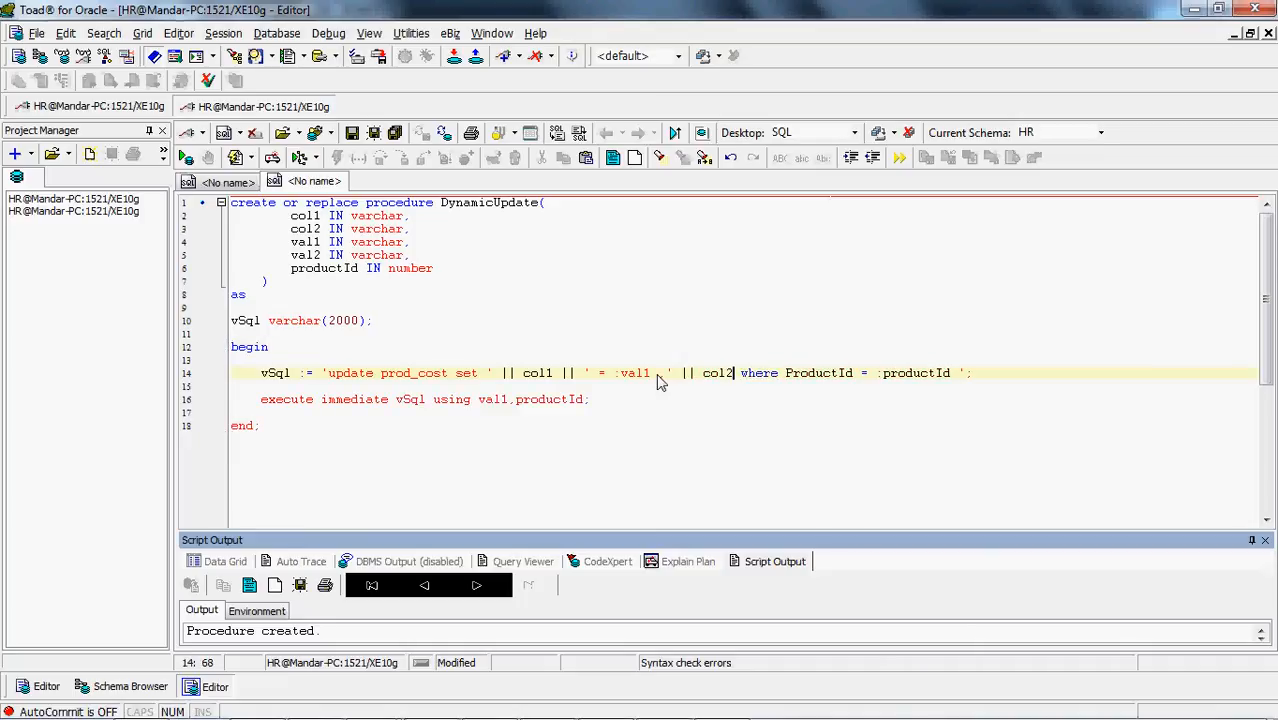
pyautogui.write(' ||')
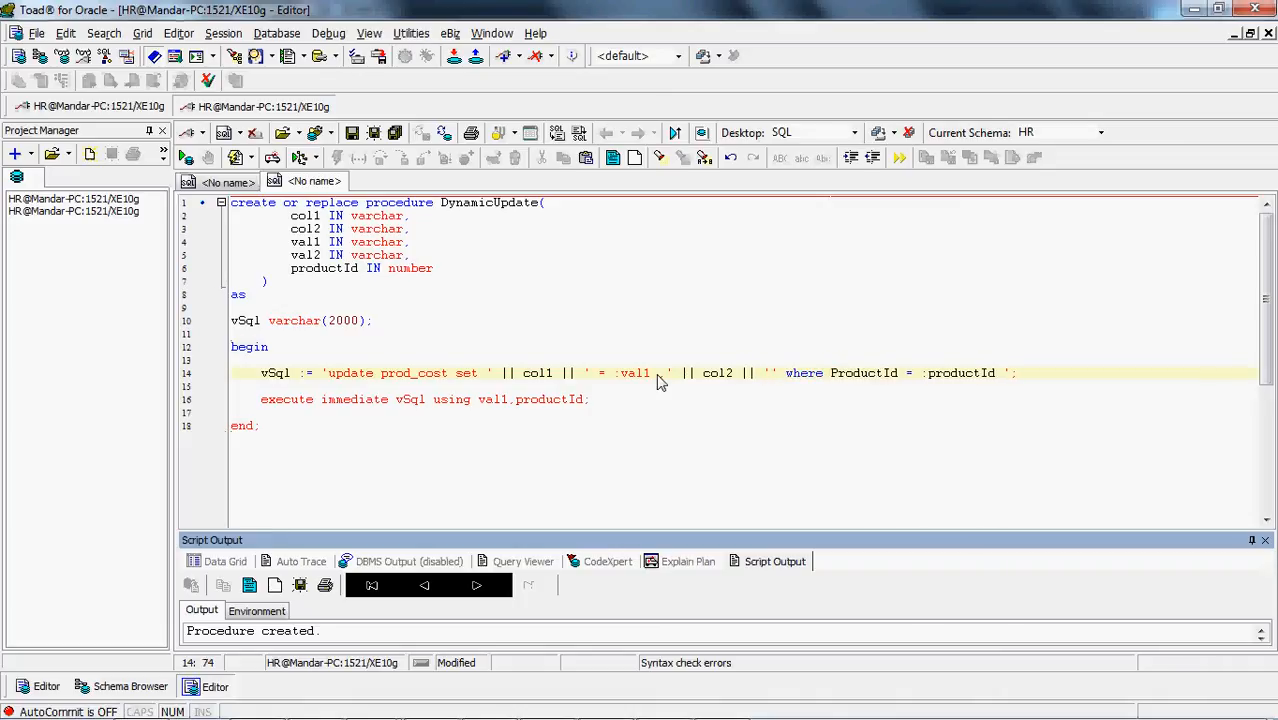
# Concatenate a new literal after col2 that starts with '= :val2' and continues into the where clause
pyautogui.press('BackSpace')
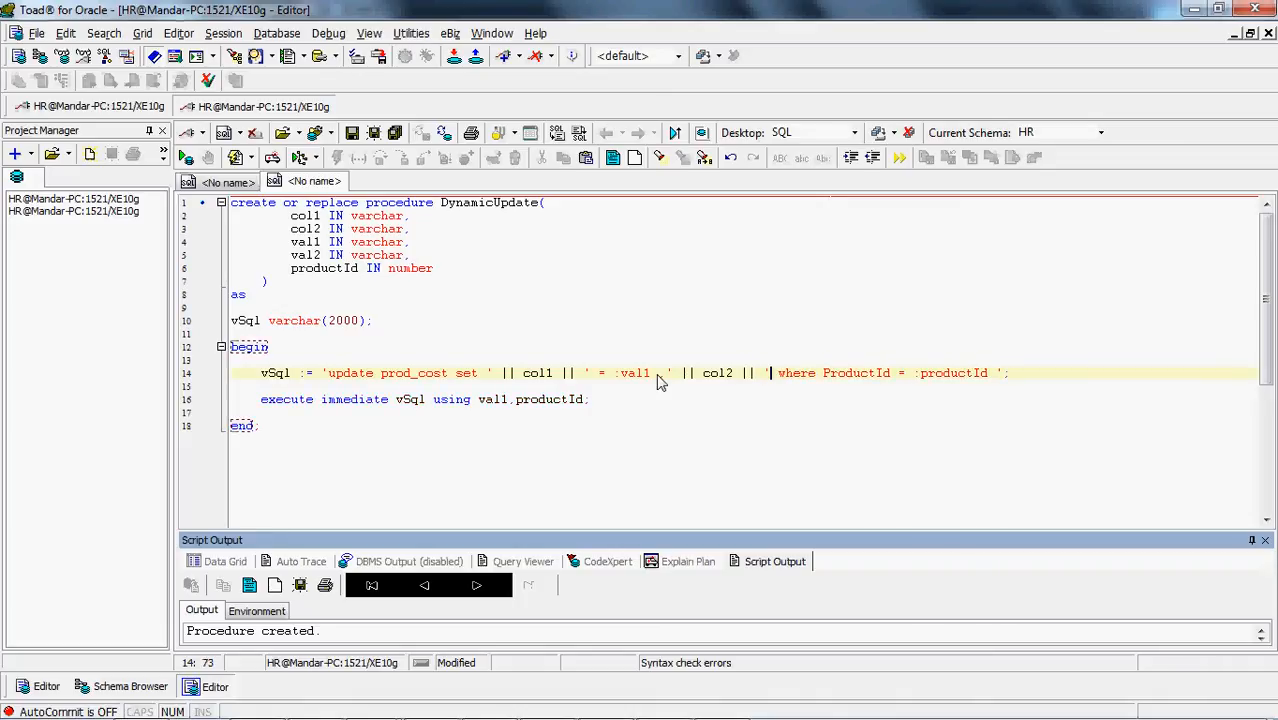
pyautogui.write('= :val2')
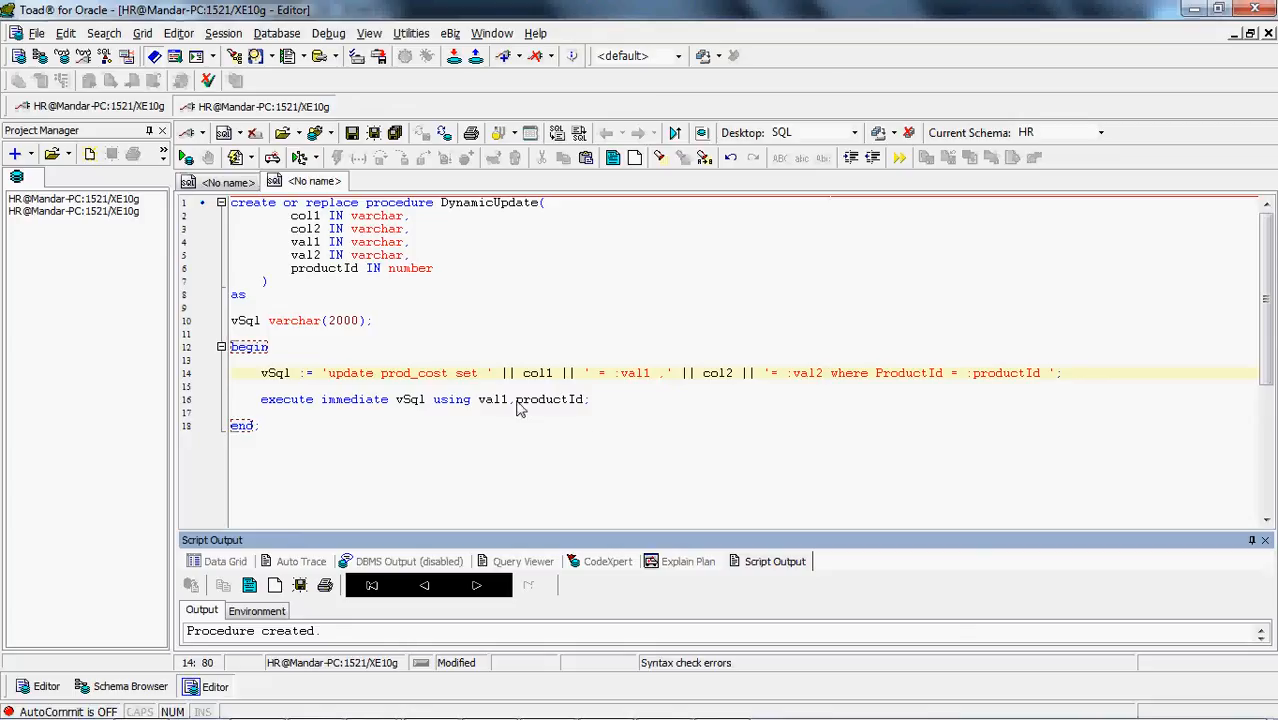
pyautogui.write('val2,')
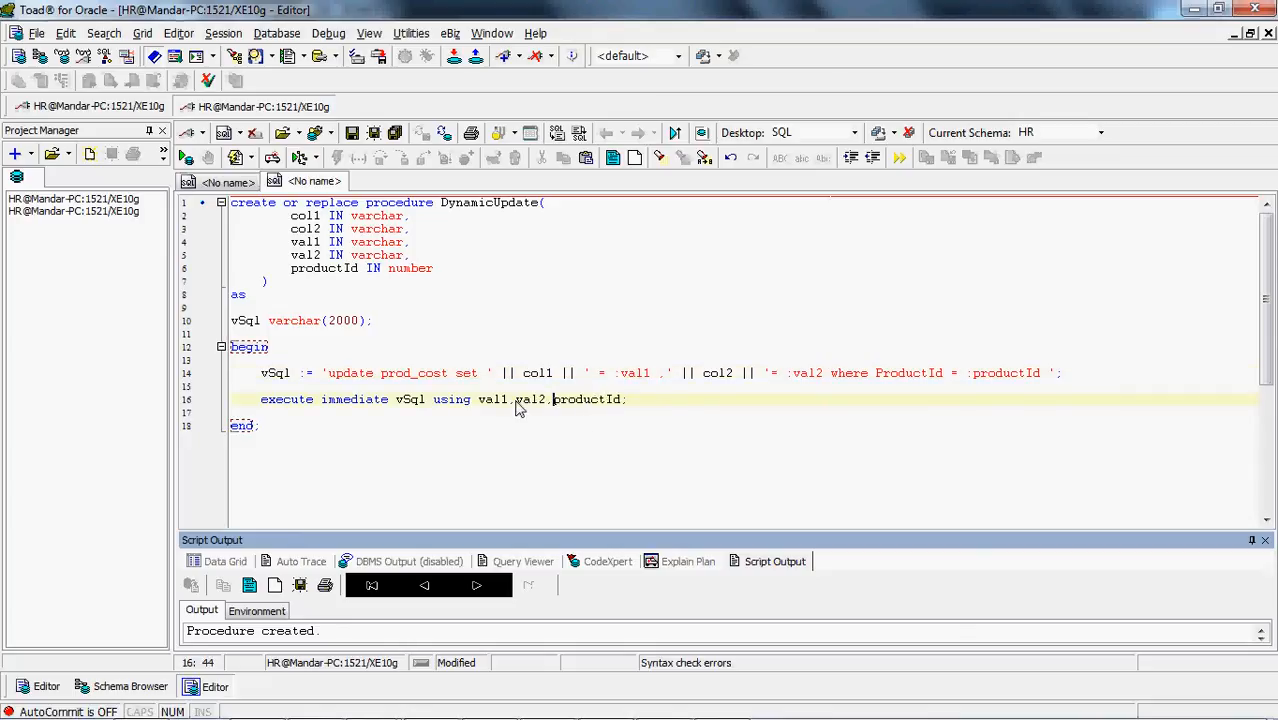
# Insert val2 between val1 and productId in the using clause and recompile the DynamicUpdate procedure
pyautogui.click(499, 461)
pyautogui.hotkey('ctrl', 'a')
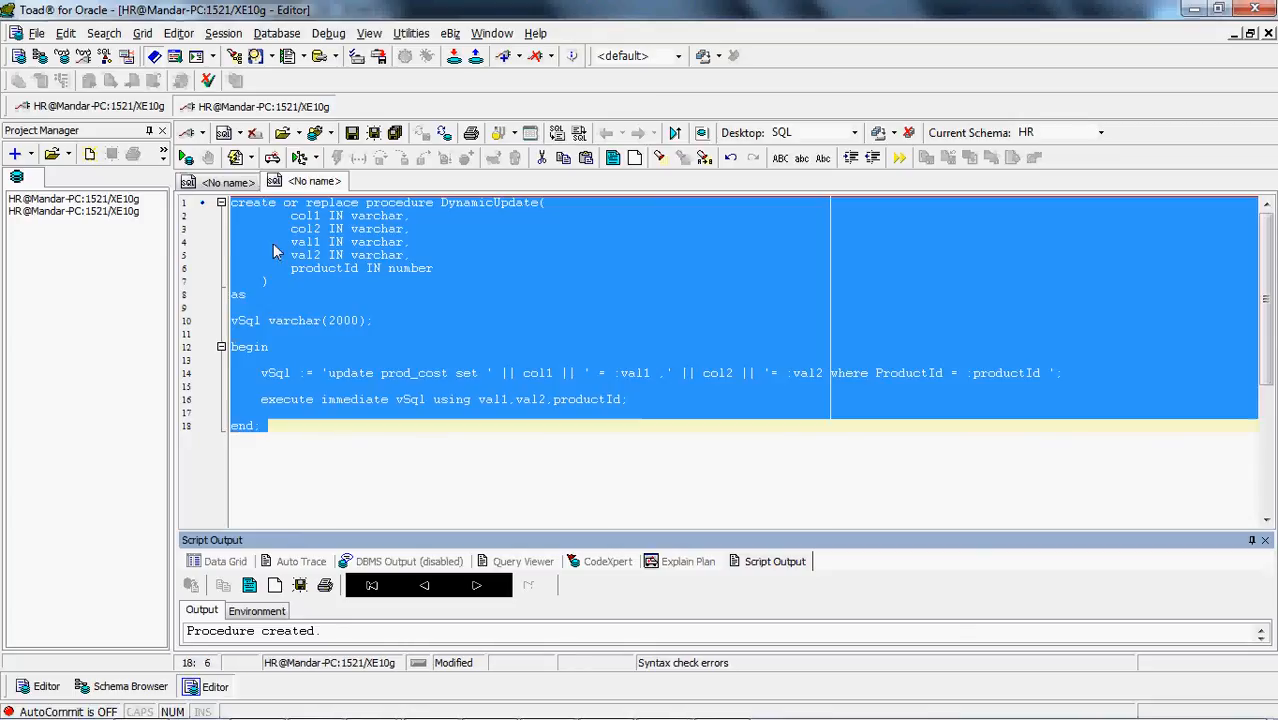
pyautogui.click(235, 158)
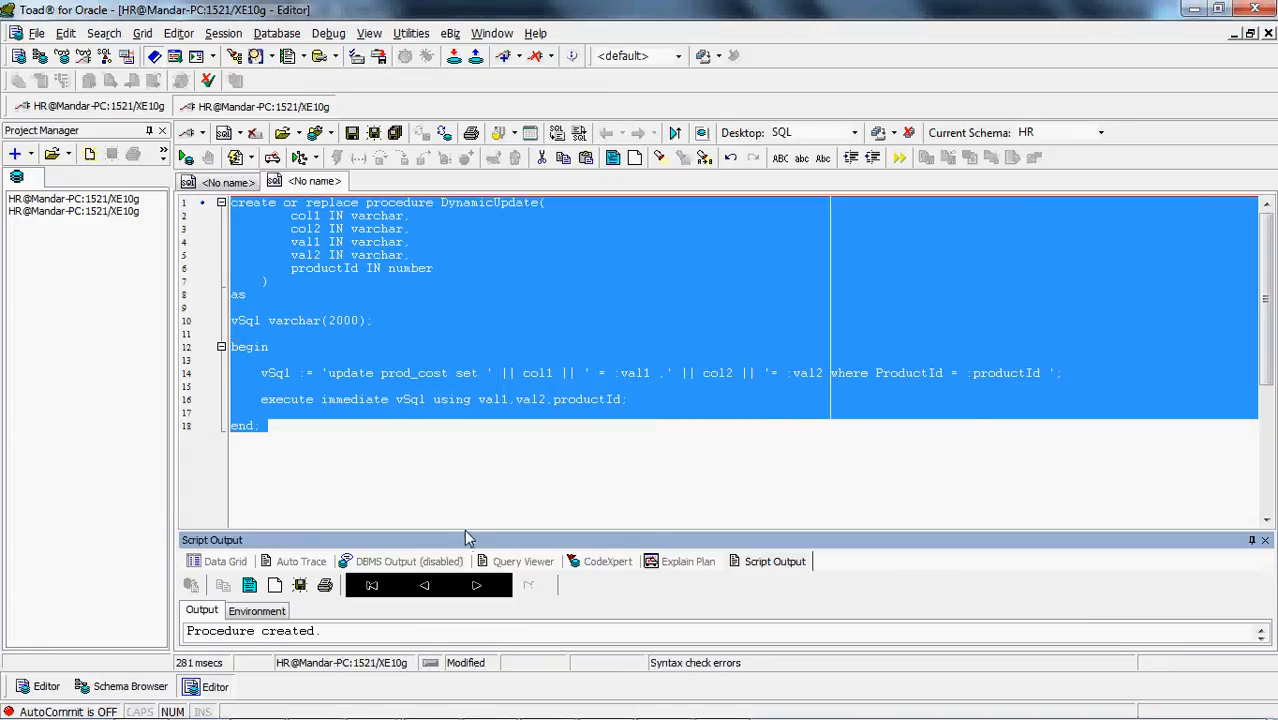
pyautogui.moveTo(465, 539); pyautogui.dragTo(476, 483)
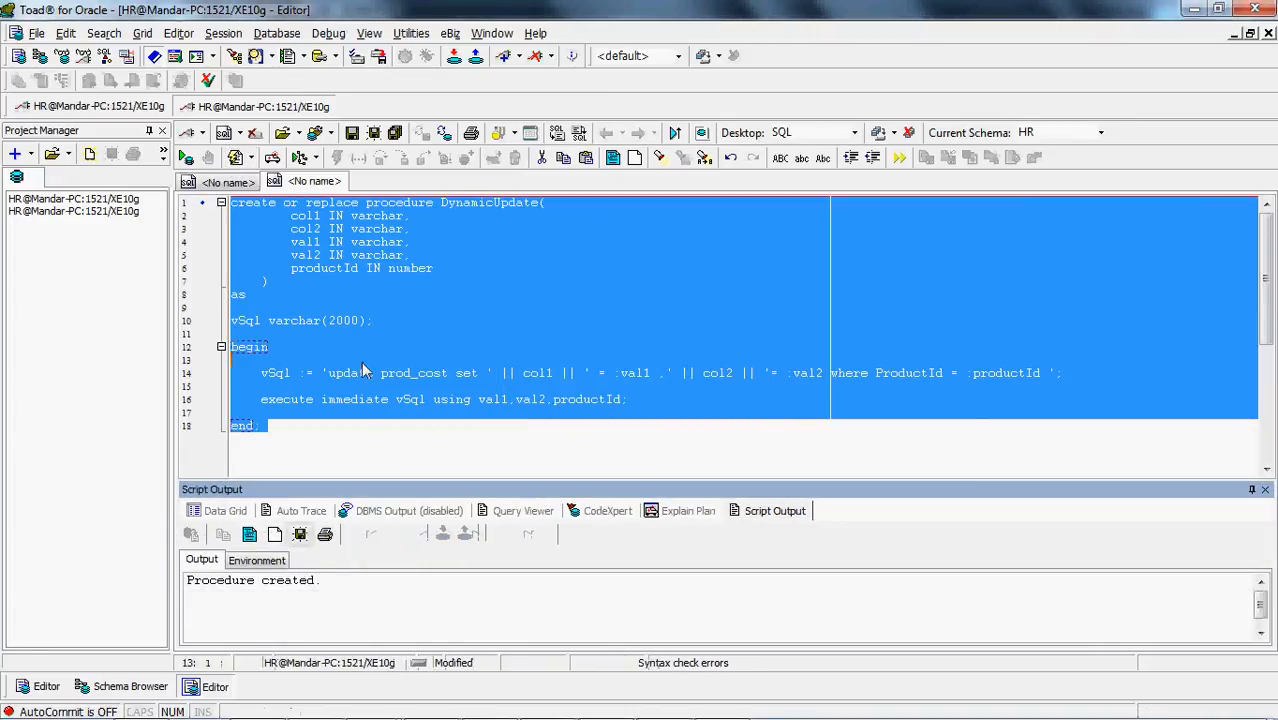
# Return to the Prod_Cost table script and run its 'select * from prod_cost' query to view the rows
pyautogui.click(363, 366)
pyautogui.click(226, 181)
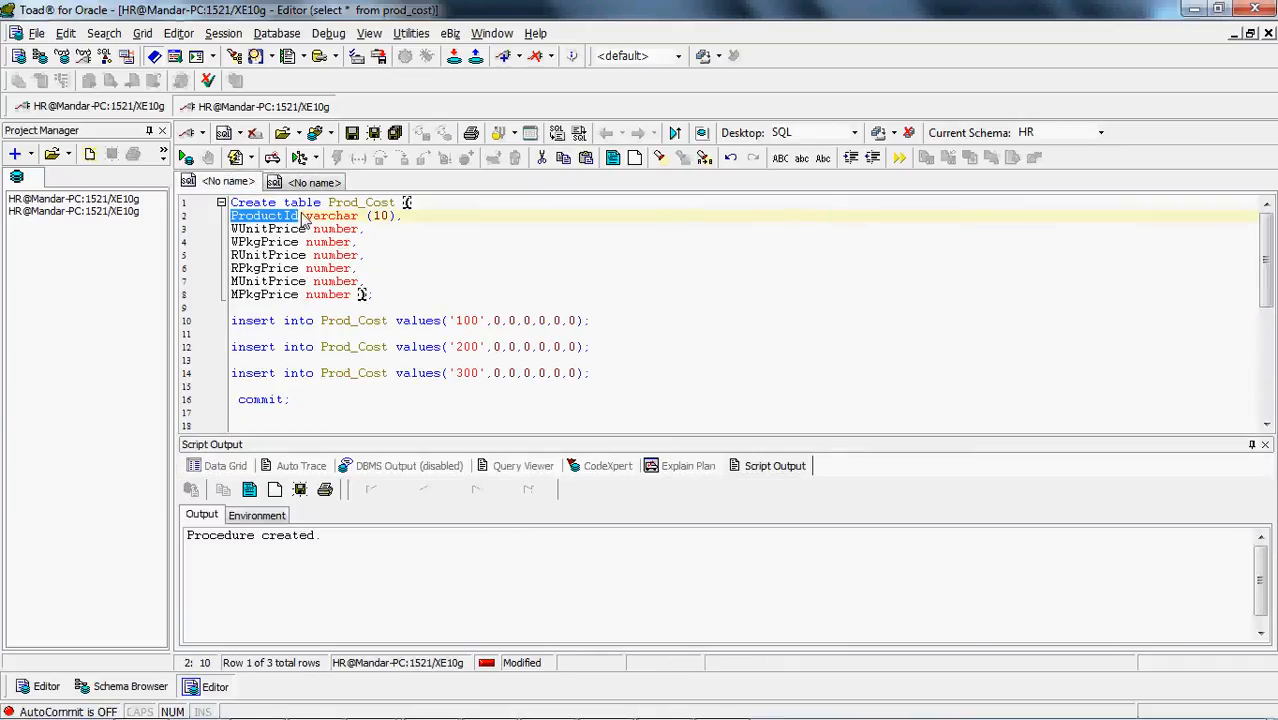
pyautogui.click(363, 416)
pyautogui.press('Down')
pyautogui.press('Down')
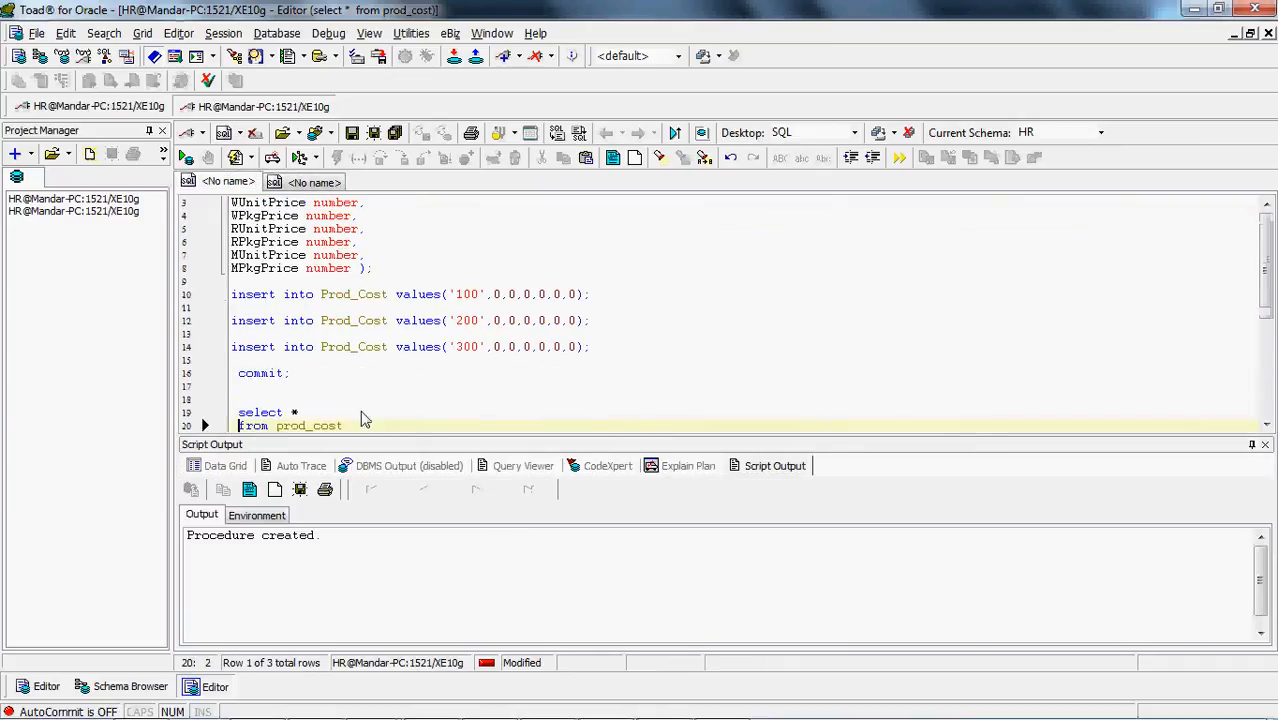
pyautogui.press('F9')
# Write 'update prod_cost' below the select query, copying the table name from its from clause
pyautogui.press('Down')
pyautogui.press('Down')
pyautogui.press('Down')
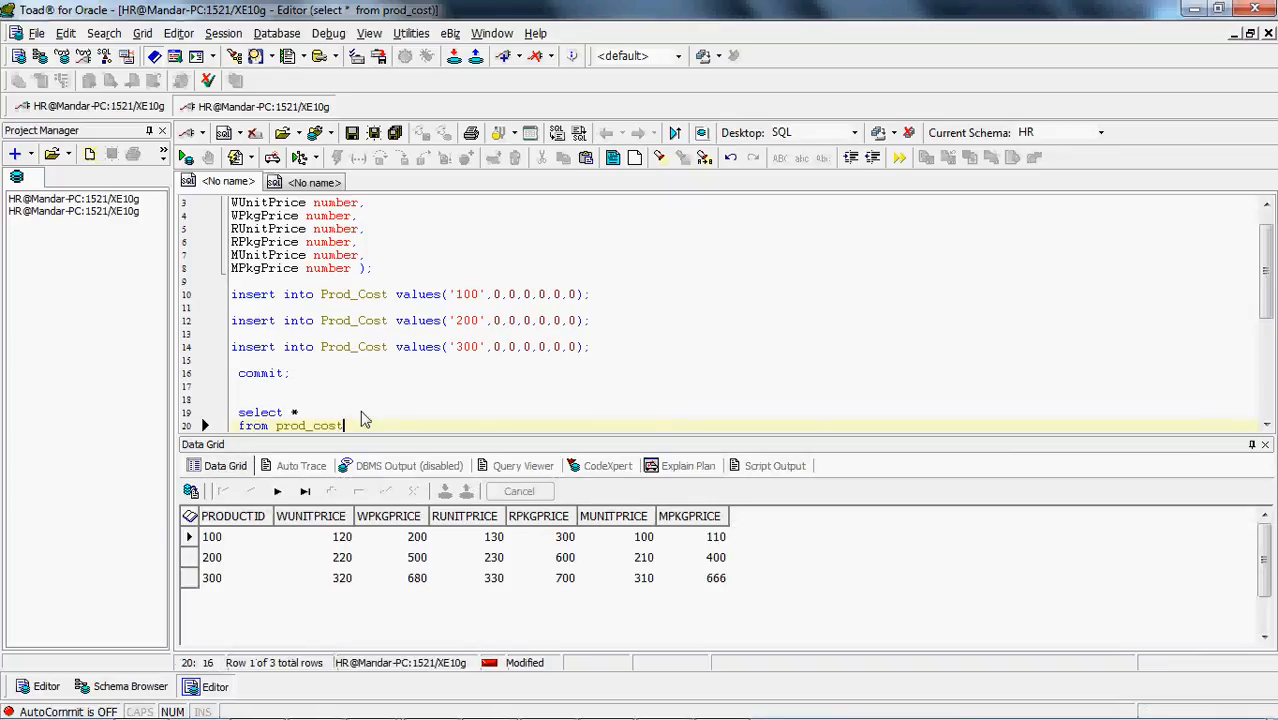
pyautogui.write('update')
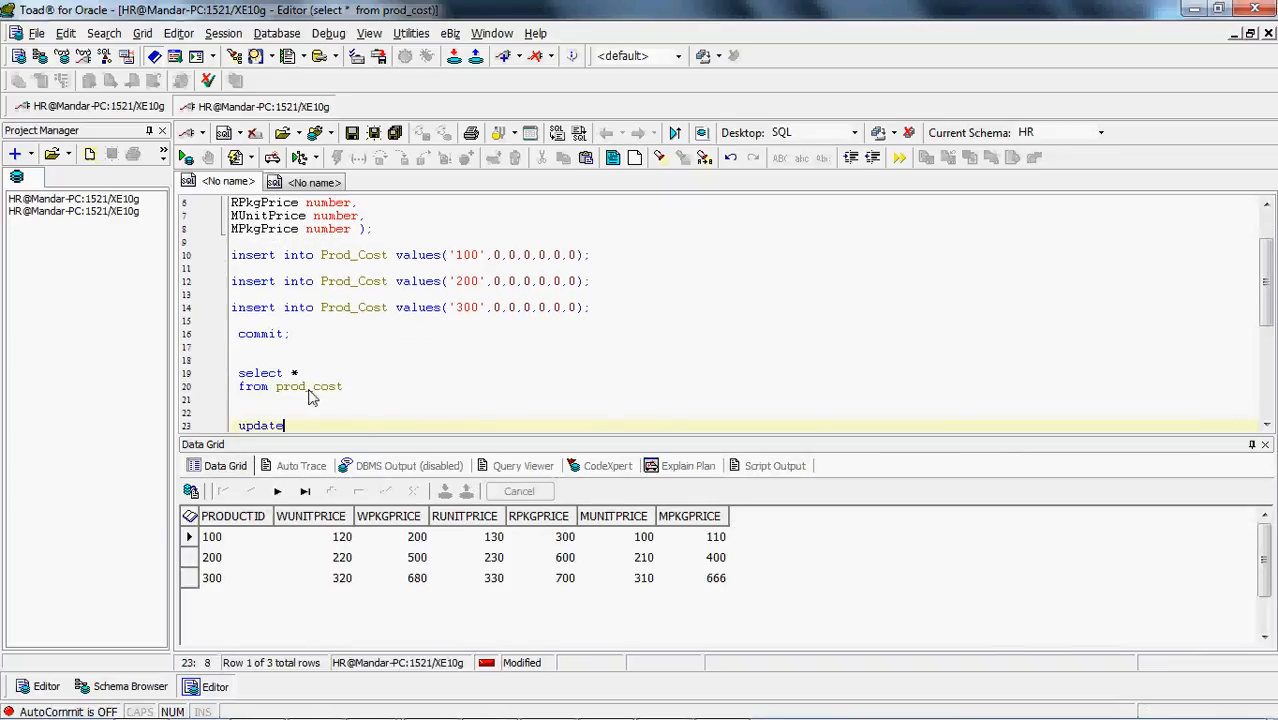
pyautogui.click(309, 388)
pyautogui.doubleClick(309, 388)
pyautogui.moveTo(310, 395); pyautogui.dragTo(339, 395)
pyautogui.hotkey('ctrl', 'c')
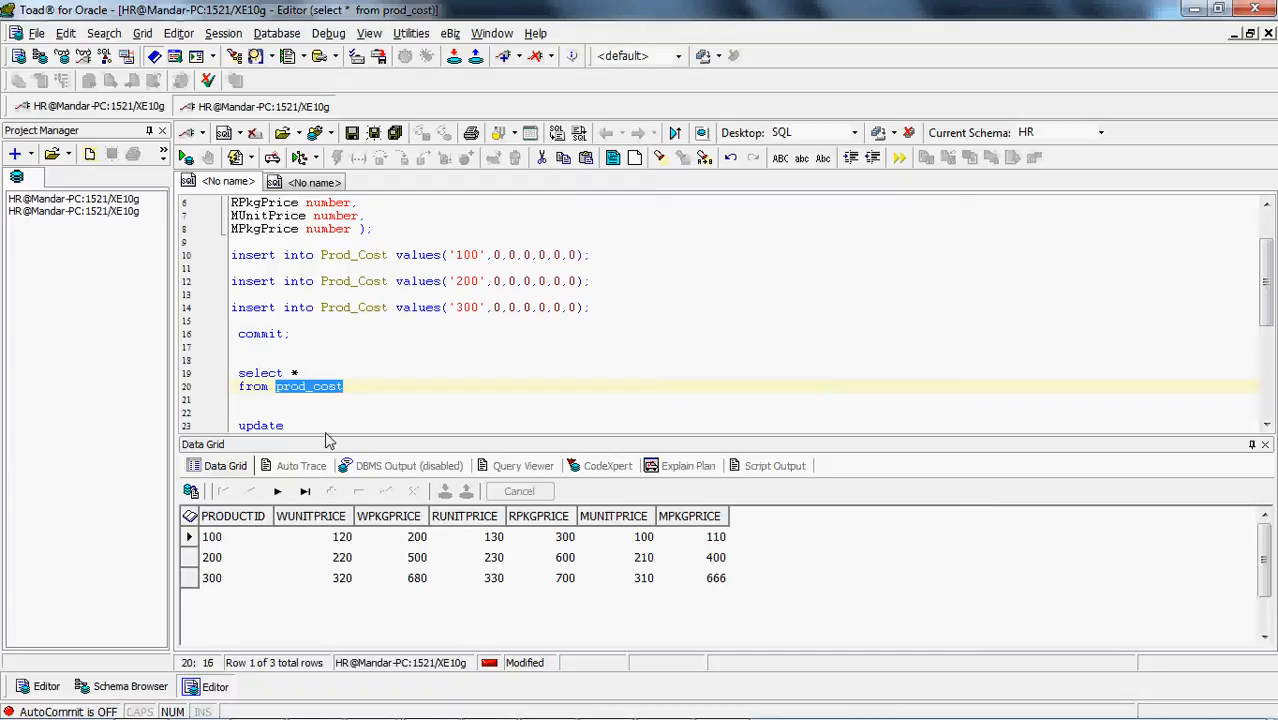
pyautogui.click(329, 435)
pyautogui.hotkey('ctrl', 'v')
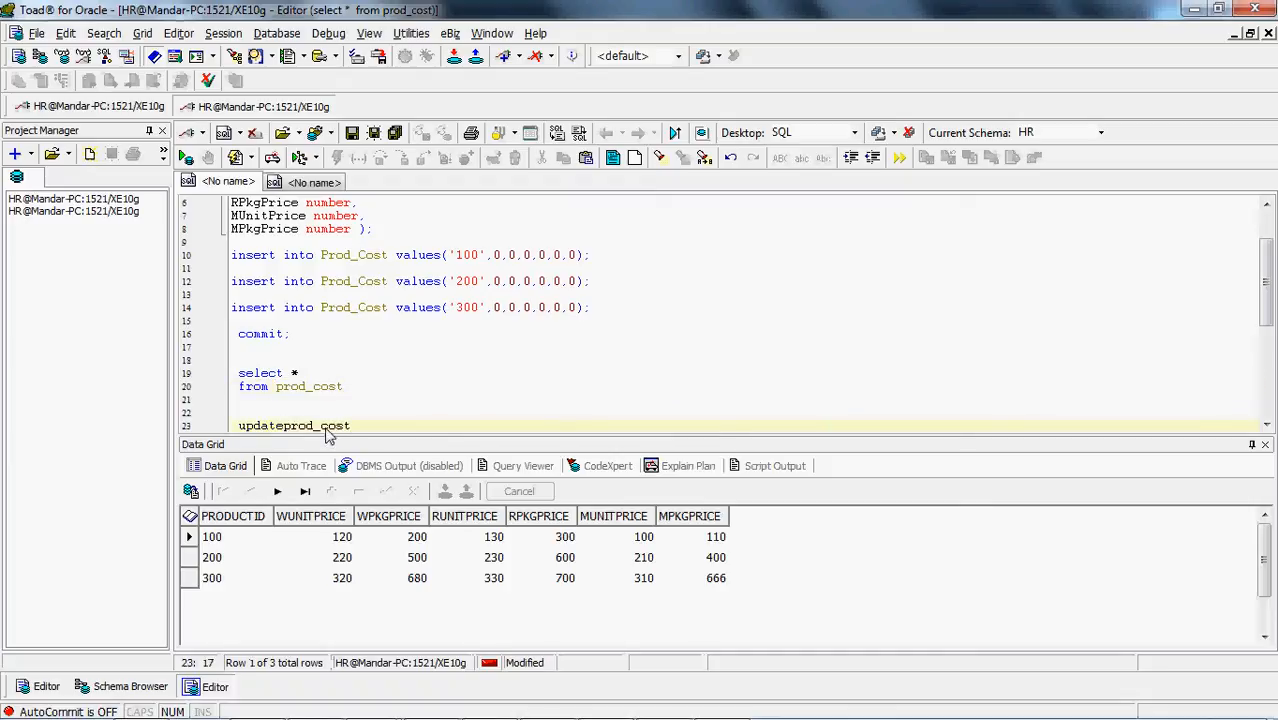
pyautogui.press('Left')
pyautogui.press('Left')
pyautogui.press('Left')
pyautogui.press('Left')
pyautogui.press('Left')
pyautogui.press('Left')
pyautogui.press('Left')
pyautogui.press('Right')
pyautogui.press('Right')
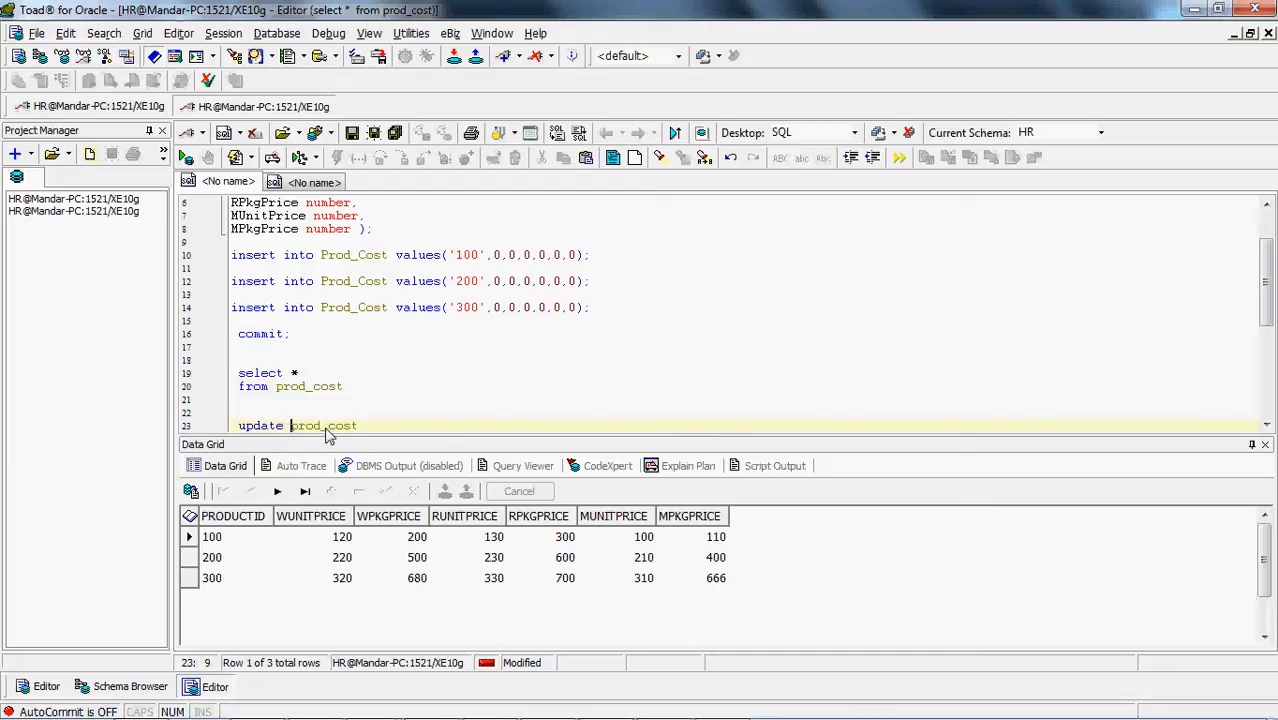
# Add a set clause to the prod_cost update with 'wunitprice = null,' and 'wpkgprice = null,' on separate lines
pyautogui.press('End')
pyautogui.press('Return')
pyautogui.press('Return')
pyautogui.write('s')
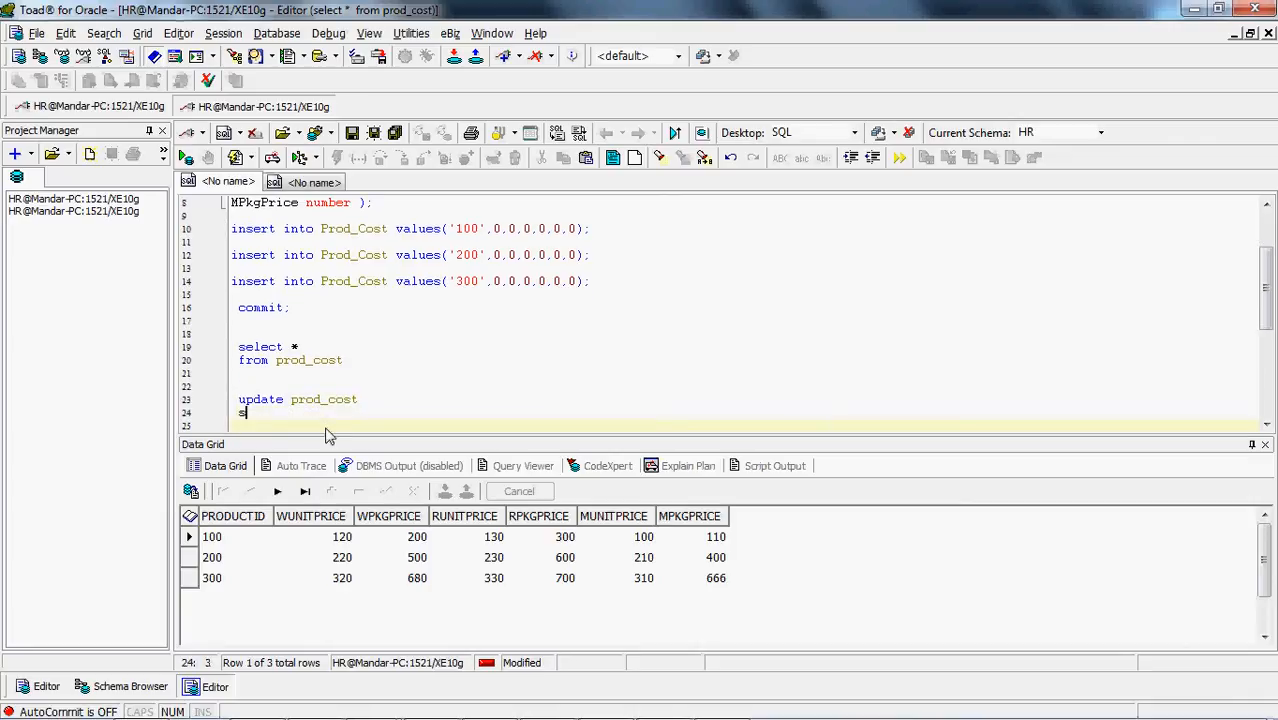
pyautogui.write('et w')
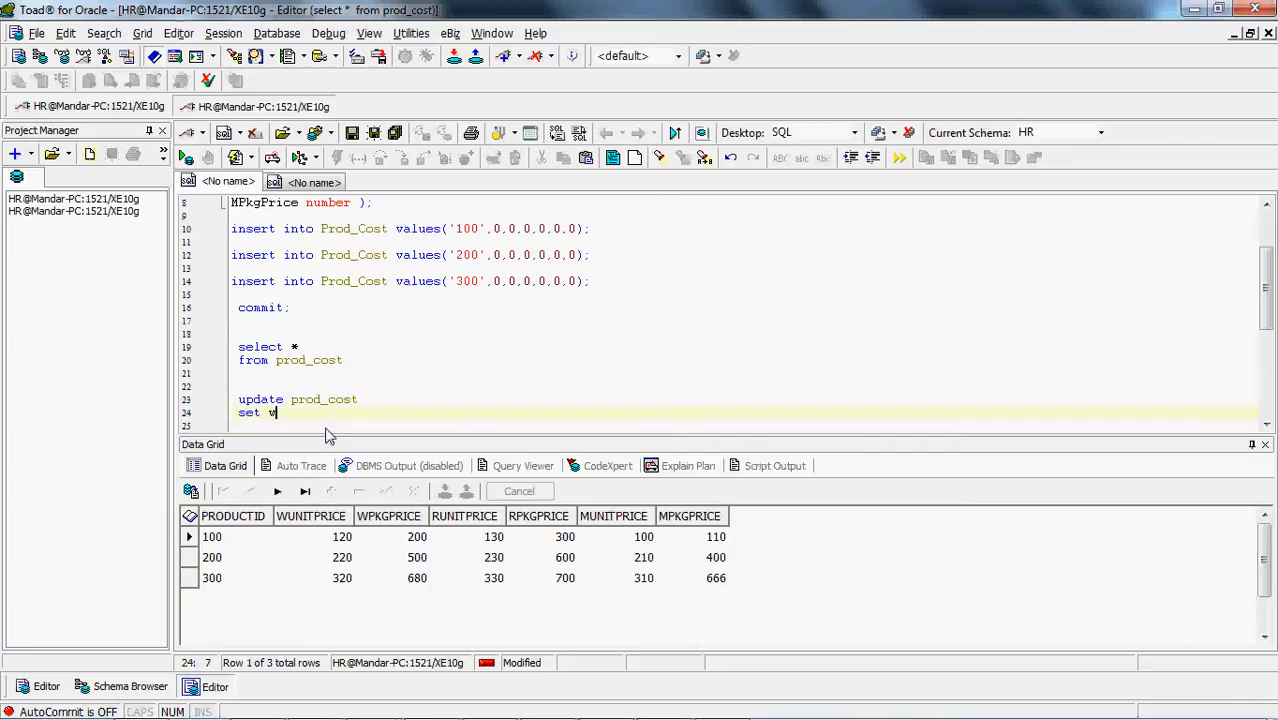
pyautogui.write('uni ')
pyautogui.write('price = null,')
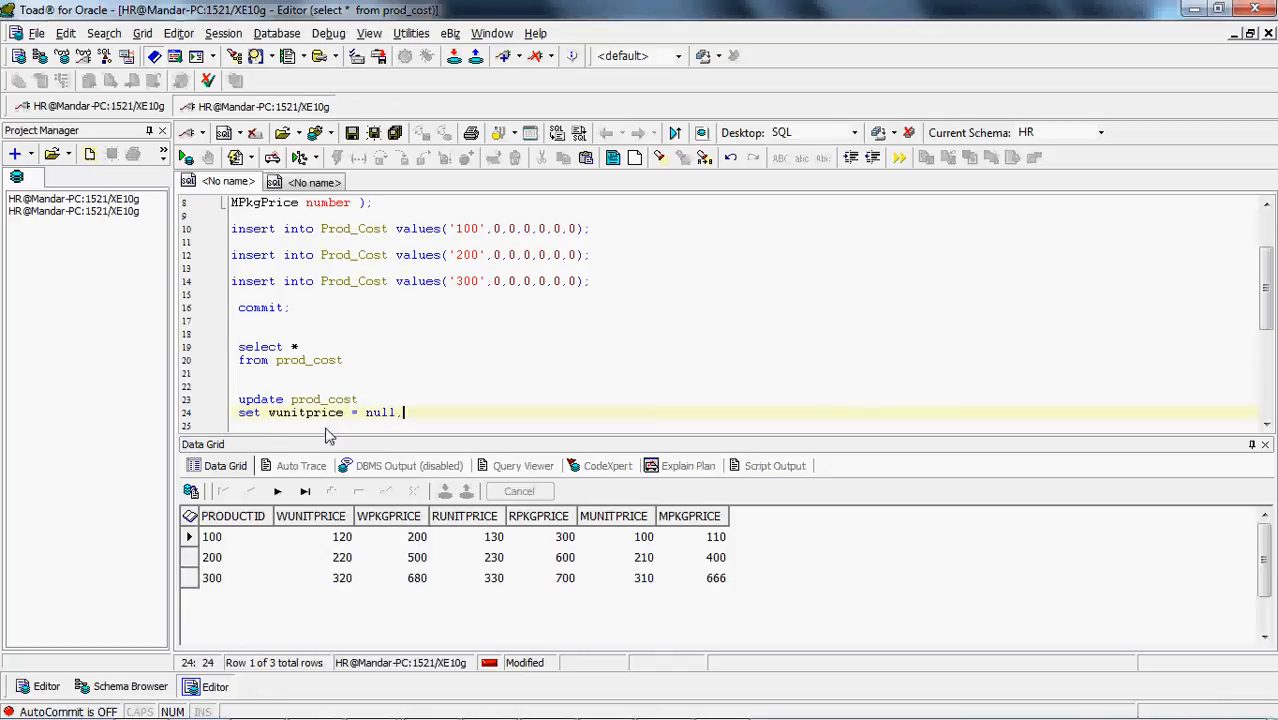
pyautogui.press('Return')
pyautogui.write('wpk')
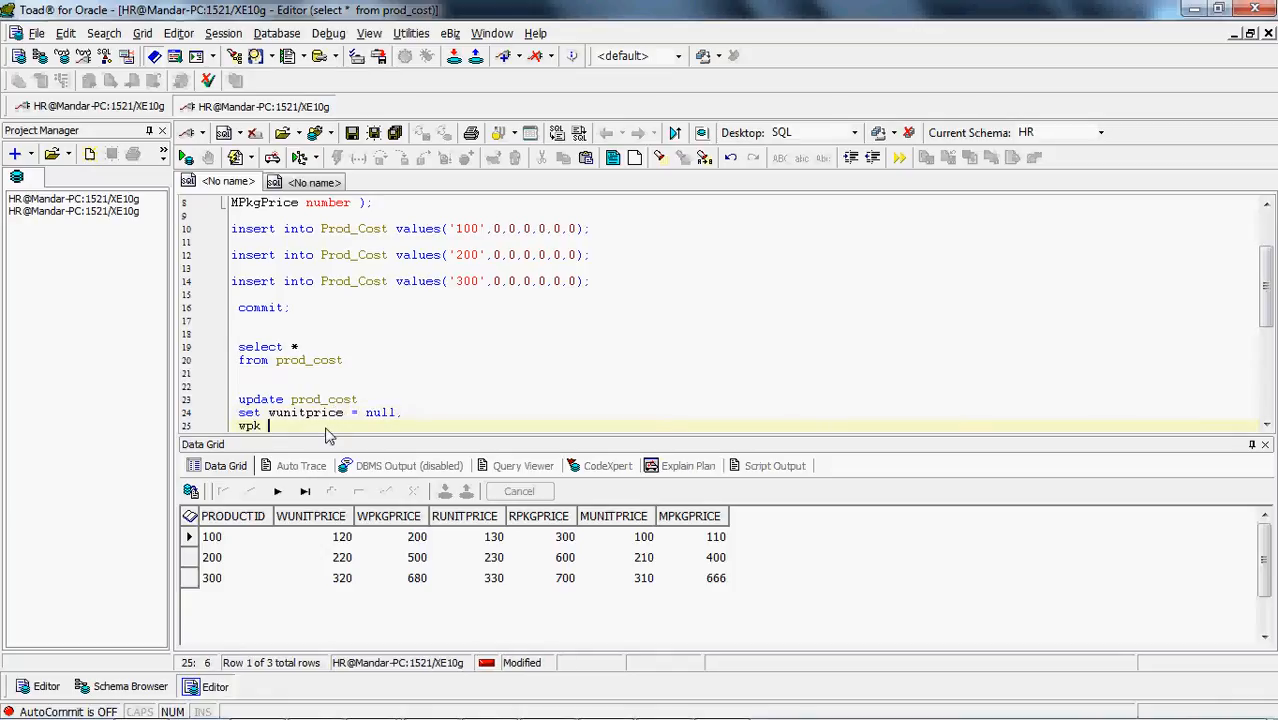
pyautogui.write('gprice =')
pyautogui.press('Home')
pyautogui.click(323, 426)
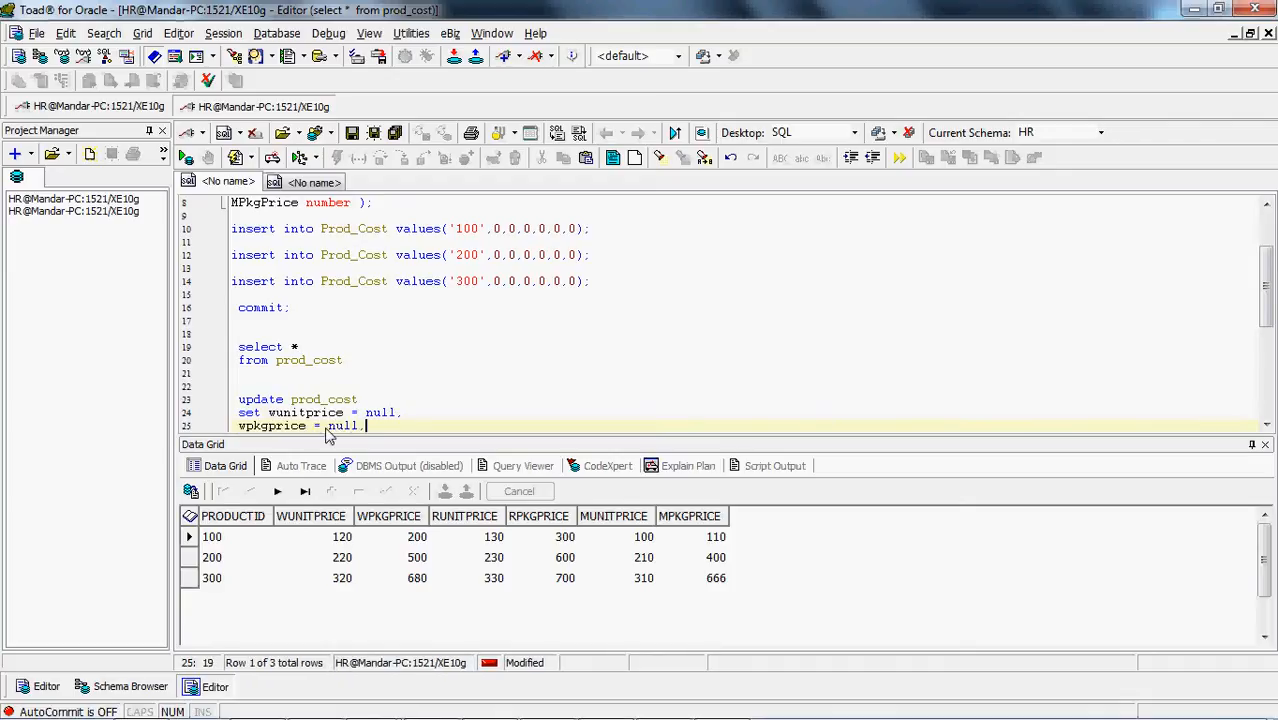
# Extend the set clause with 'runitprice = null,' and 'rpkgprice = null,' on separate lines
pyautogui.press('Return')
pyautogui.write('runitpr')
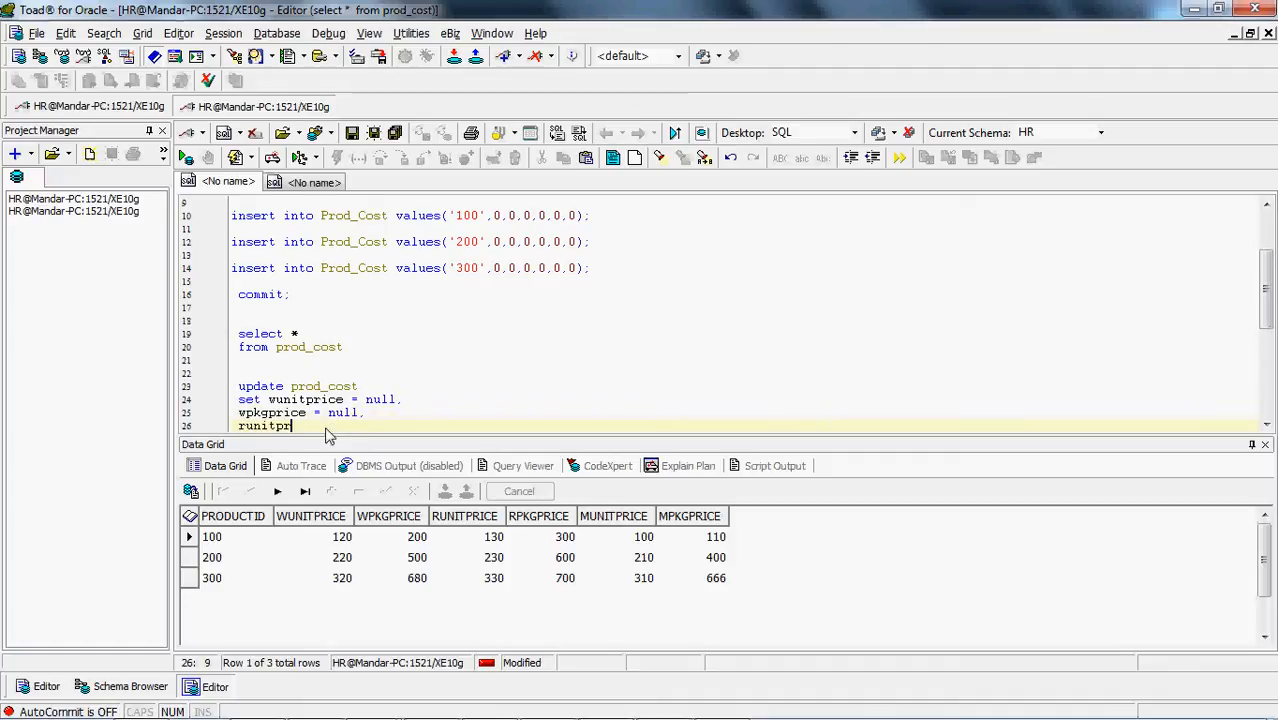
pyautogui.write('ice')
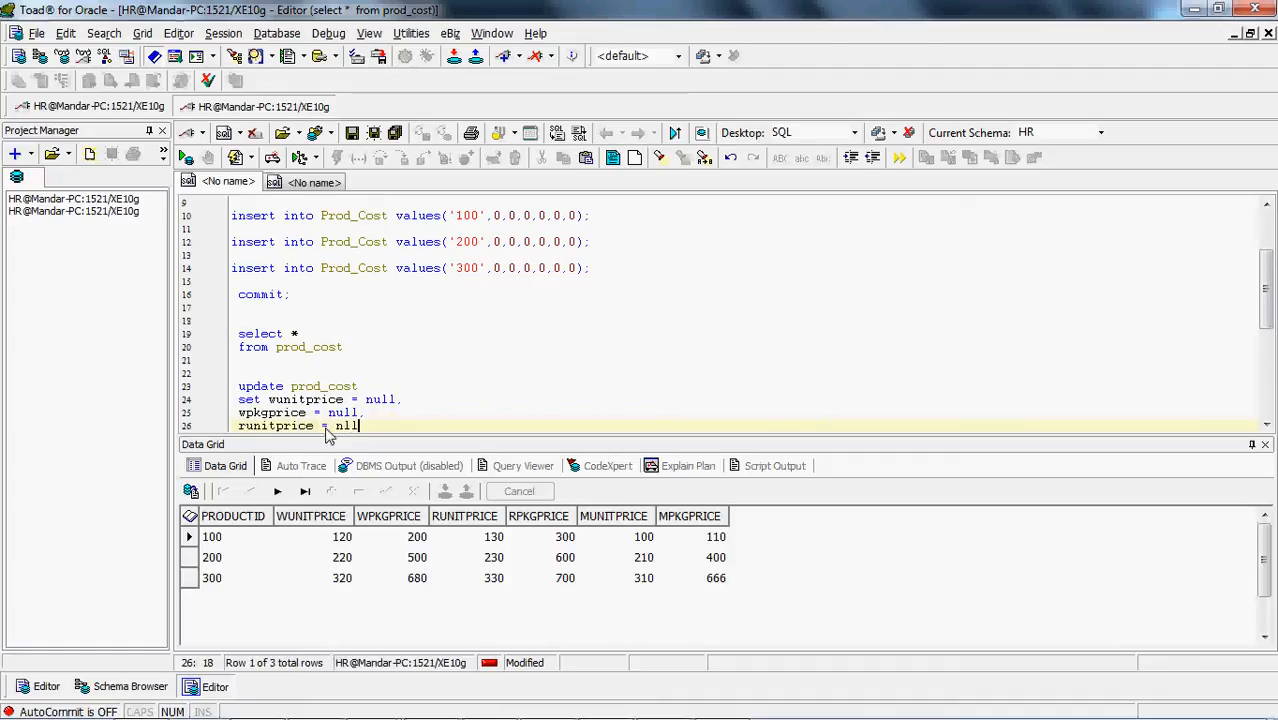
pyautogui.write(' = null,')
pyautogui.press('Return')
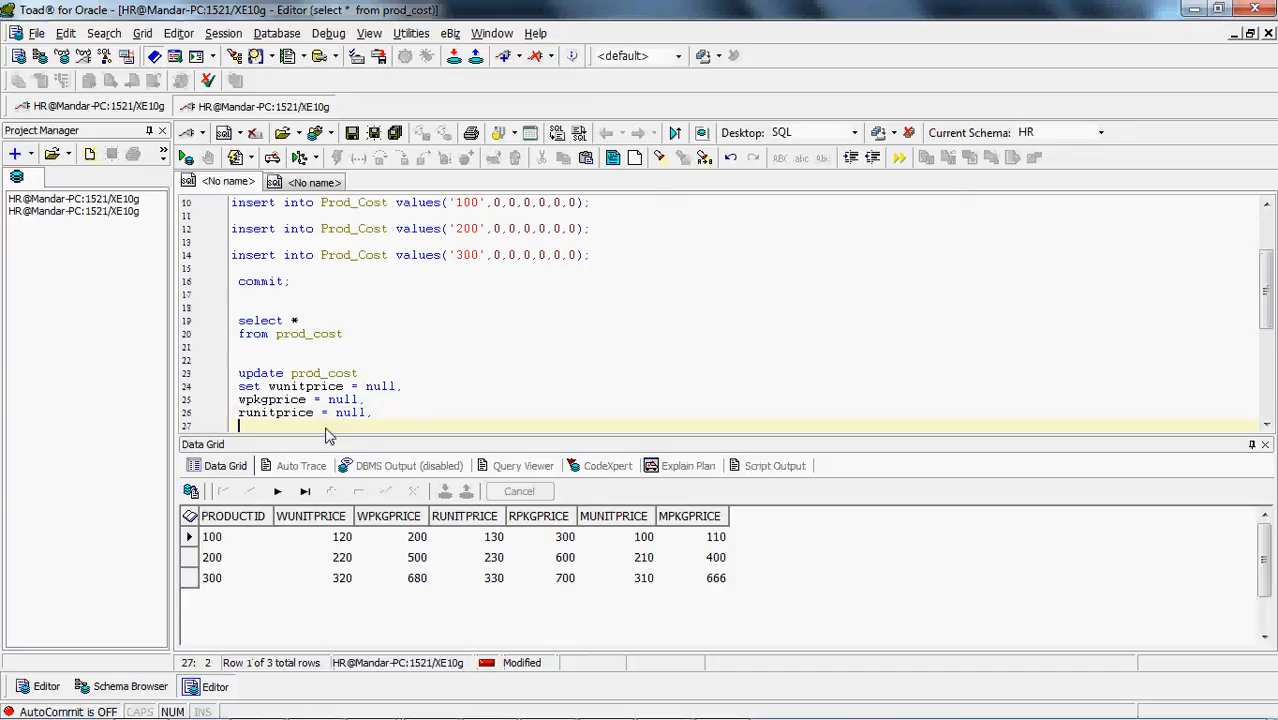
pyautogui.write('rpkgprice = n')
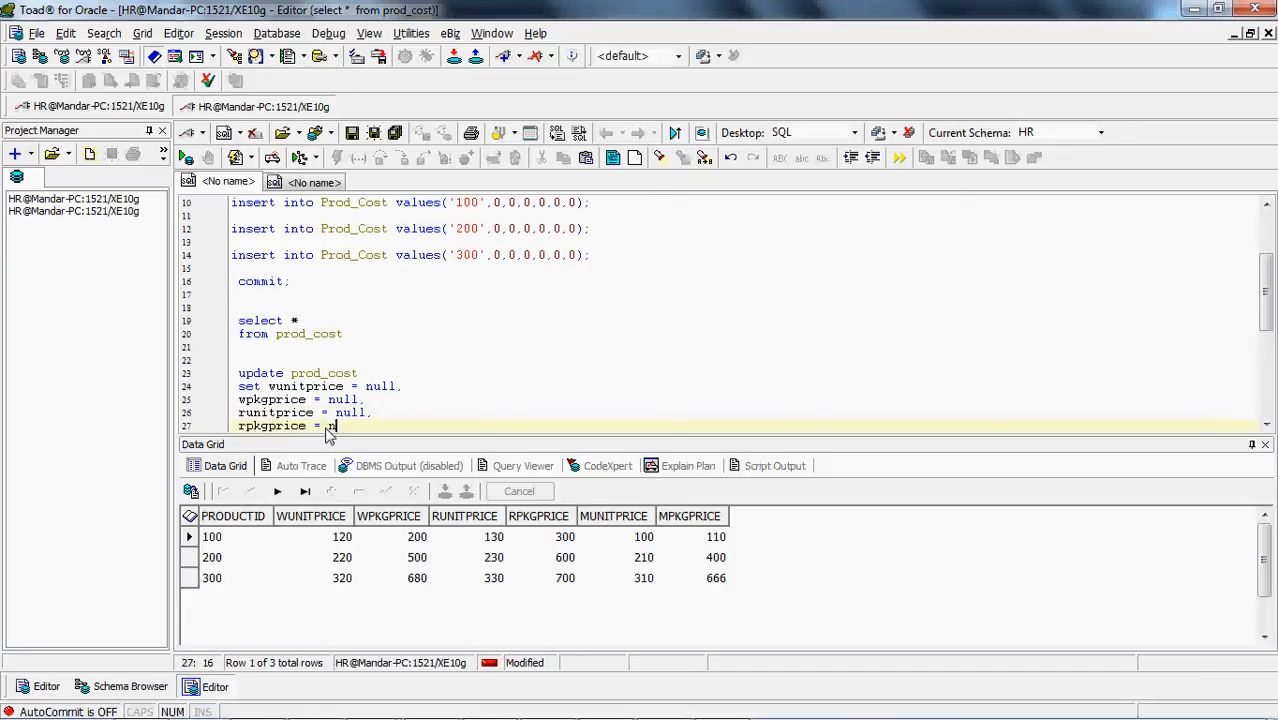
pyautogui.write('ull,')
# Finish the set clause with 'munitprice = null,' and 'mpkgprice = null'
pyautogui.press('Return')
pyautogui.write('m')
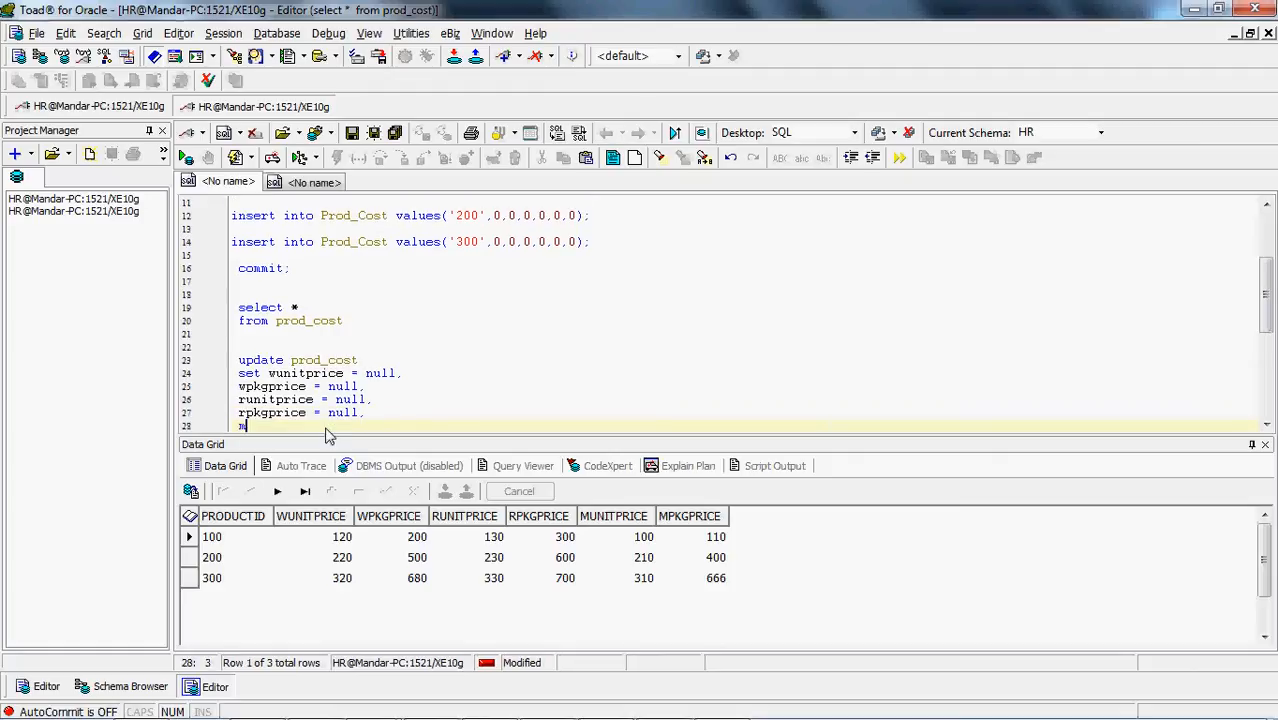
pyautogui.write('unitprice ')
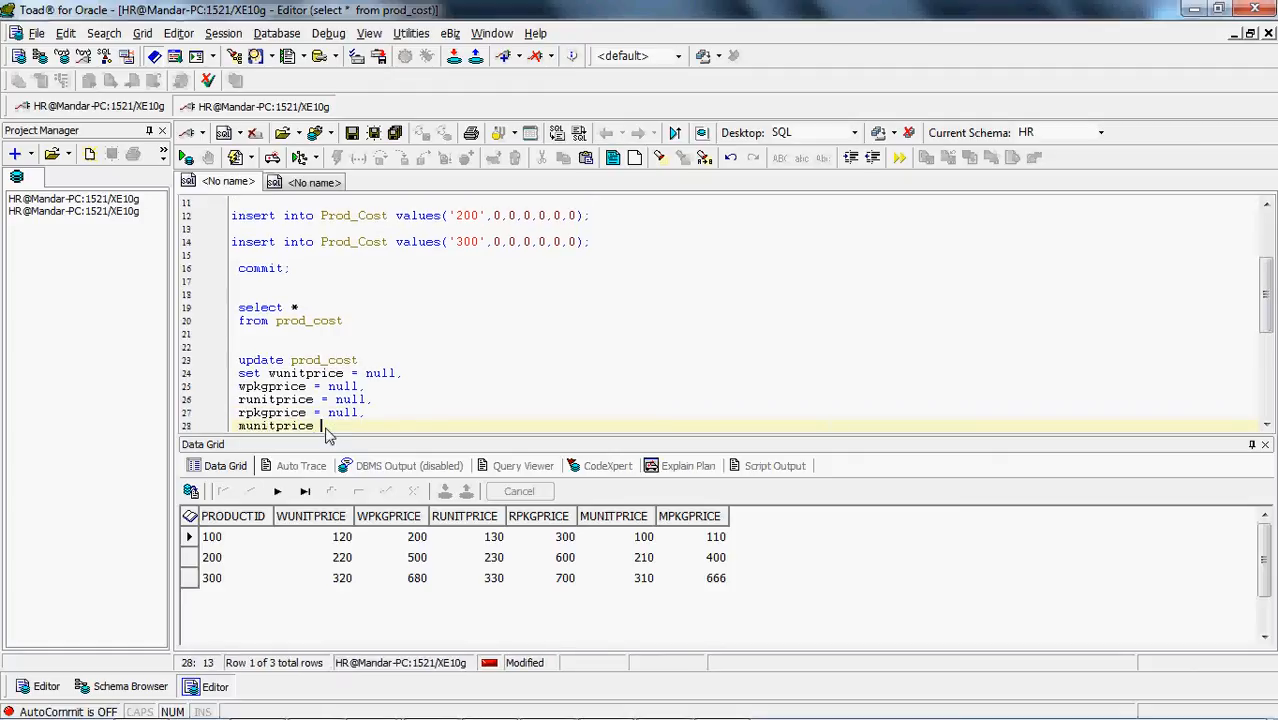
pyautogui.write('= null,')
pyautogui.press('Return')
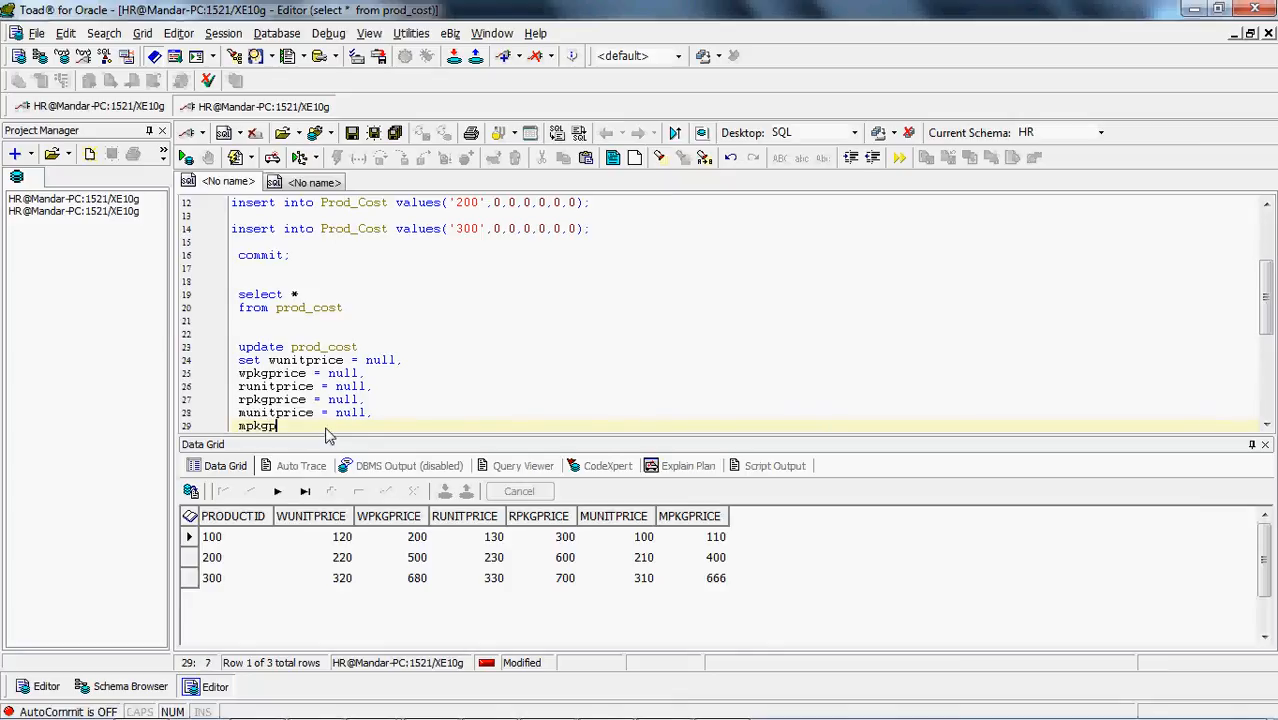
pyautogui.write('rice = null')
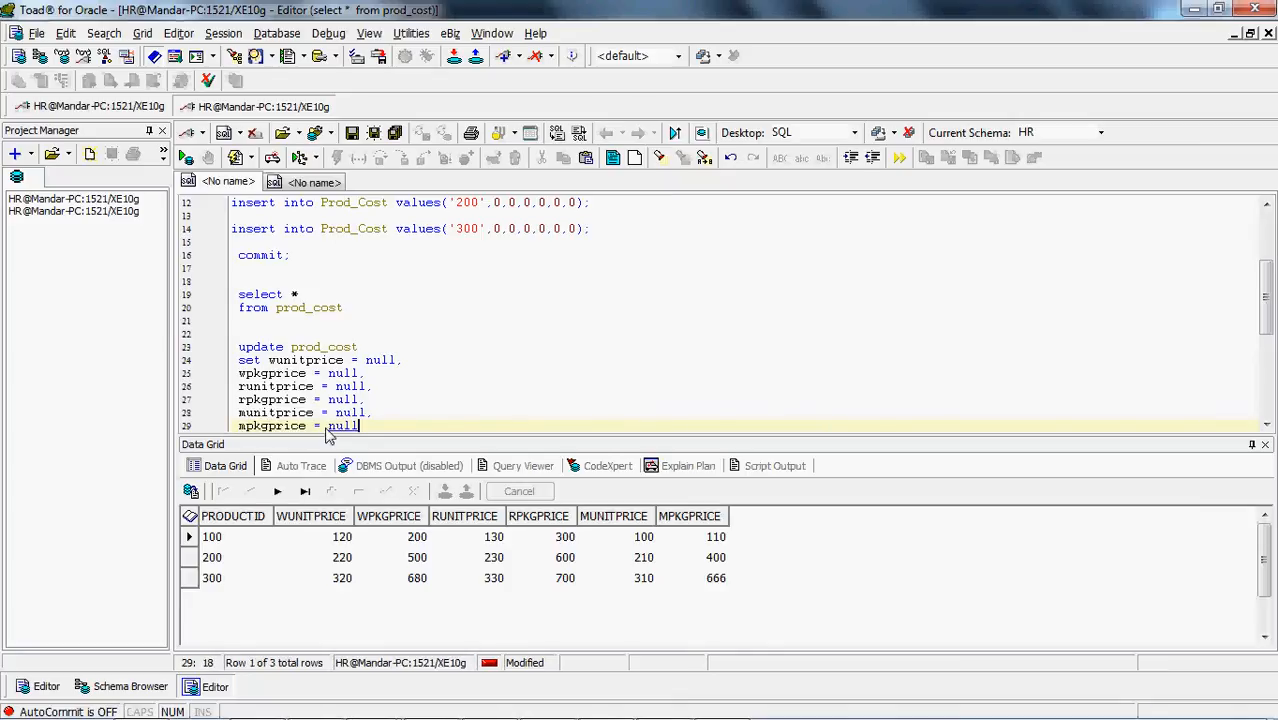
# Execute the prod_cost update statement and rerun the select query to check the rows
pyautogui.press('F9')
pyautogui.click(325, 300)
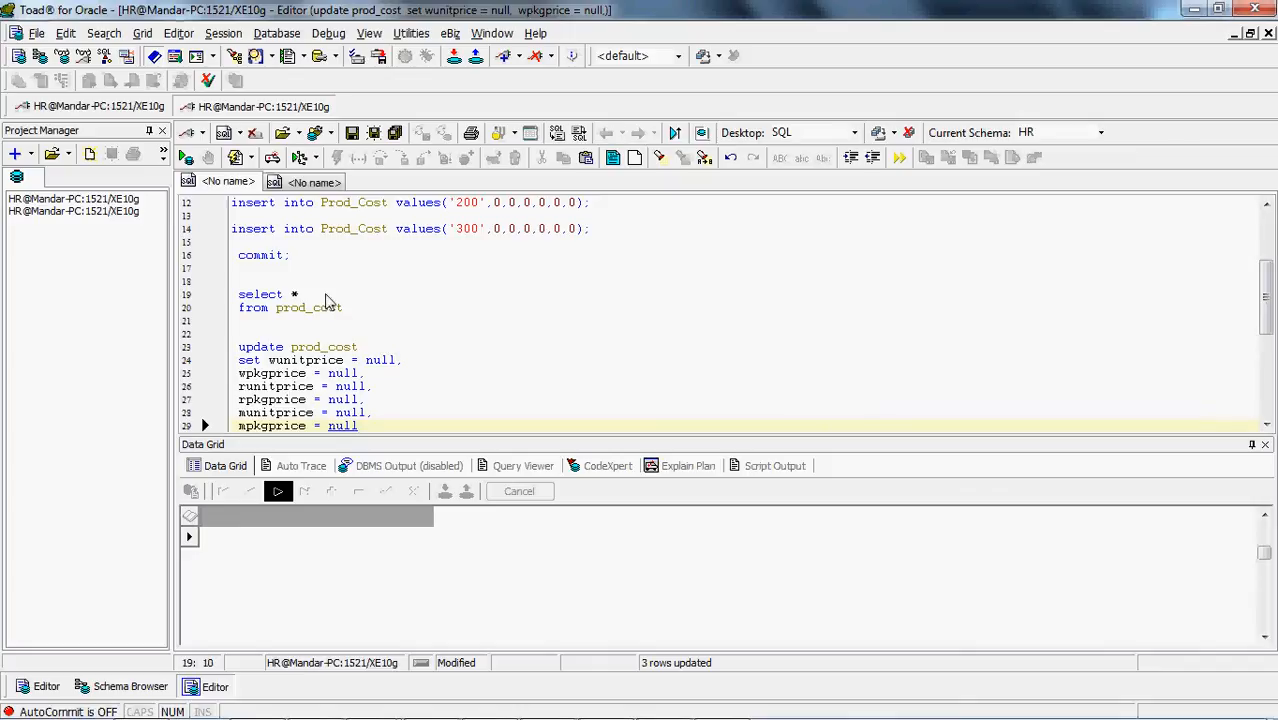
pyautogui.press('F9')
# Insert a blank line above the update statement and run the script's commit statement to commit the price reset
pyautogui.press('Down')
pyautogui.press('Down')
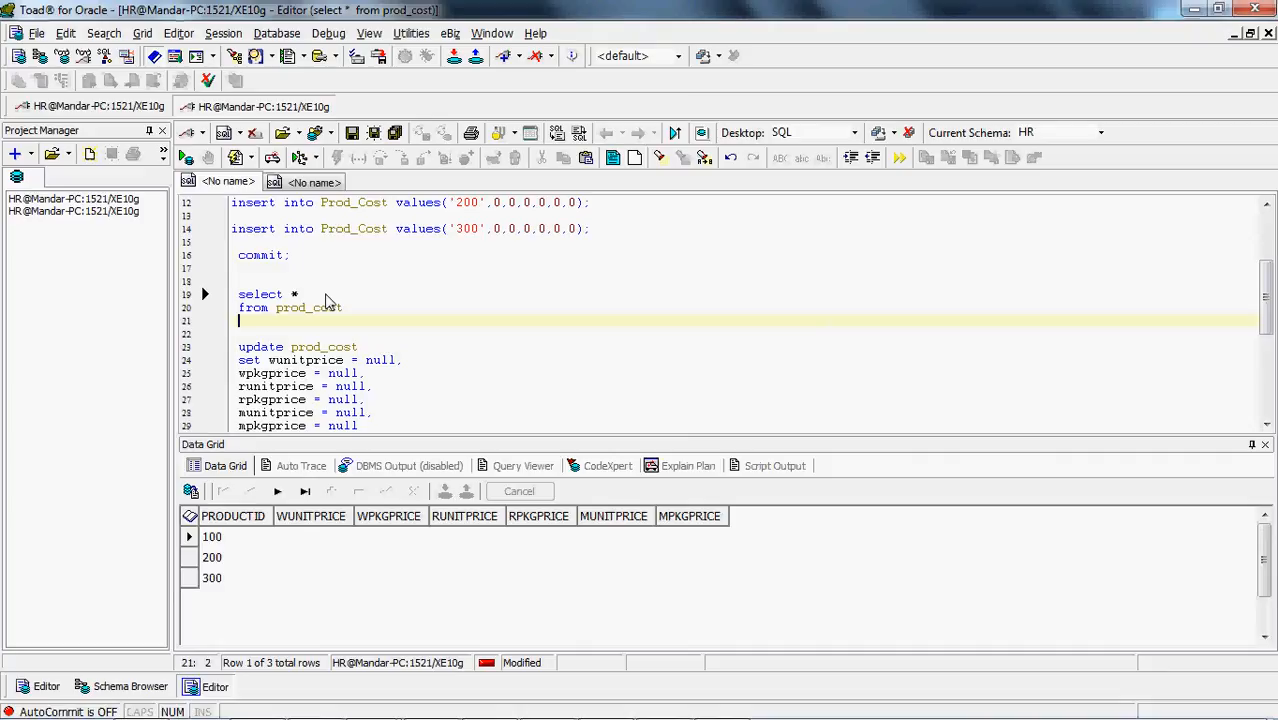
pyautogui.hotkey('shift', 'Down')
pyautogui.hotkey('shift', 'Down')
pyautogui.hotkey('shift', 'Down')
pyautogui.hotkey('shift', 'Down')
pyautogui.hotkey('shift', 'Down')
pyautogui.hotkey('shift', 'Down')
pyautogui.hotkey('shift', 'Down')
pyautogui.hotkey('shift', 'Down')
pyautogui.hotkey('shift', 'Down')
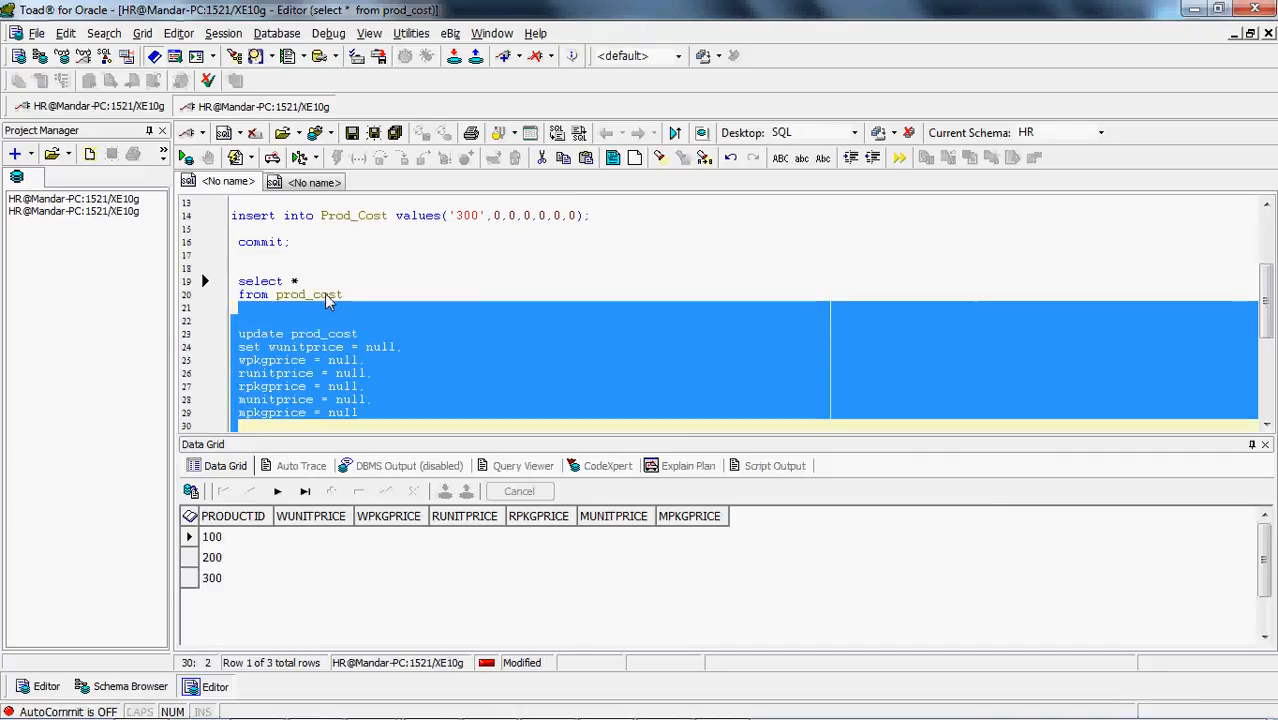
pyautogui.press('Escape')
pyautogui.press('Up')
pyautogui.press('Up')
pyautogui.press('Up')
pyautogui.press('Up')
pyautogui.press('Up')
pyautogui.press('Up')
pyautogui.press('Up')
pyautogui.press('Up')
pyautogui.press('Up')
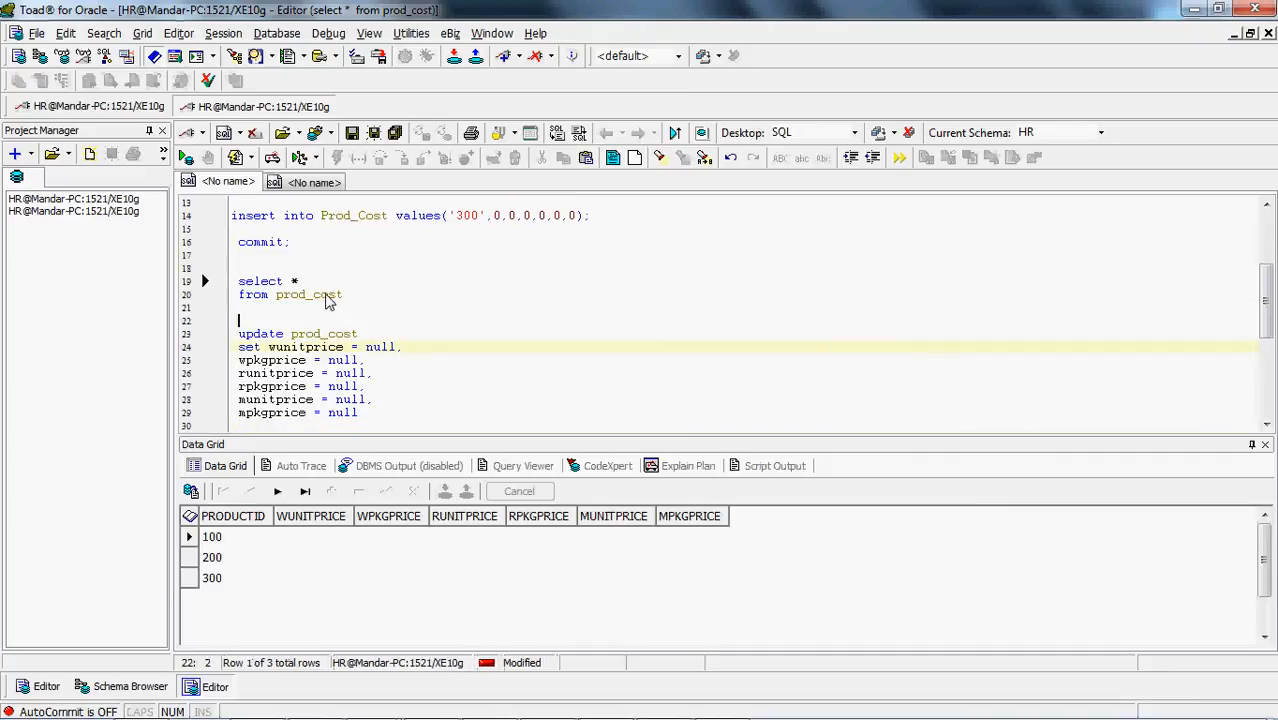
pyautogui.press('Return')
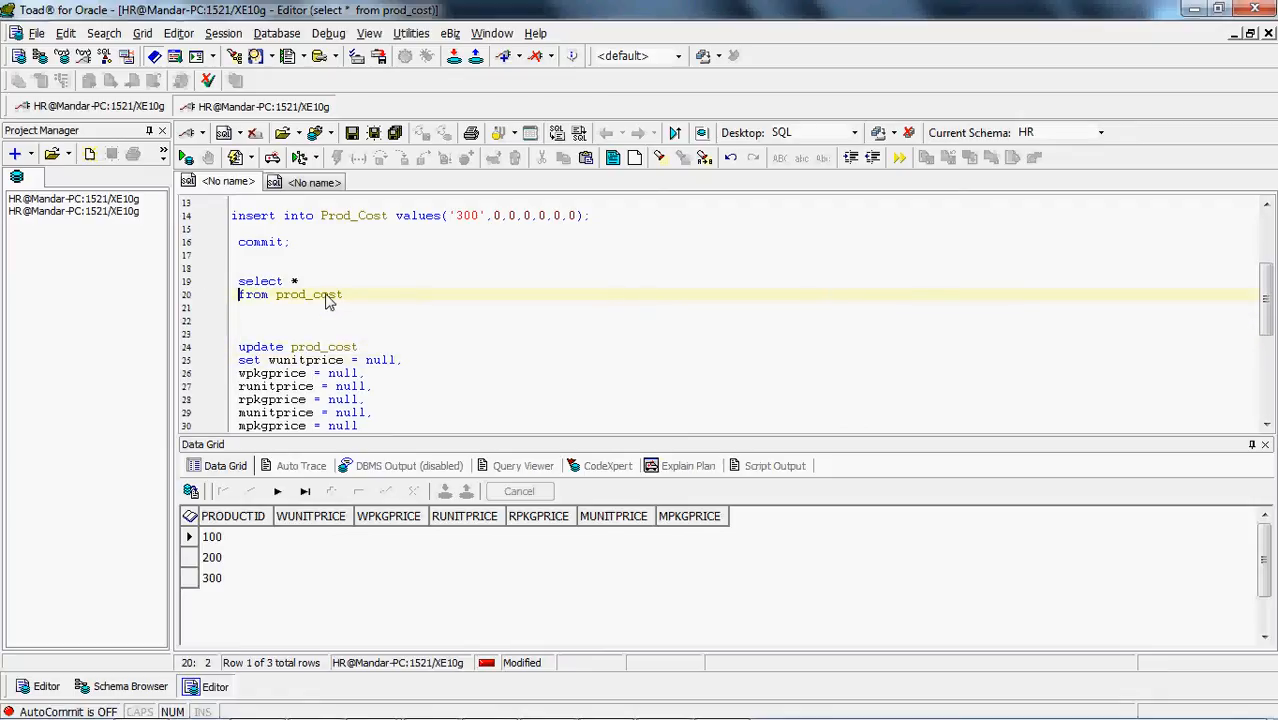
pyautogui.hotkey('ctrl', 'Return')
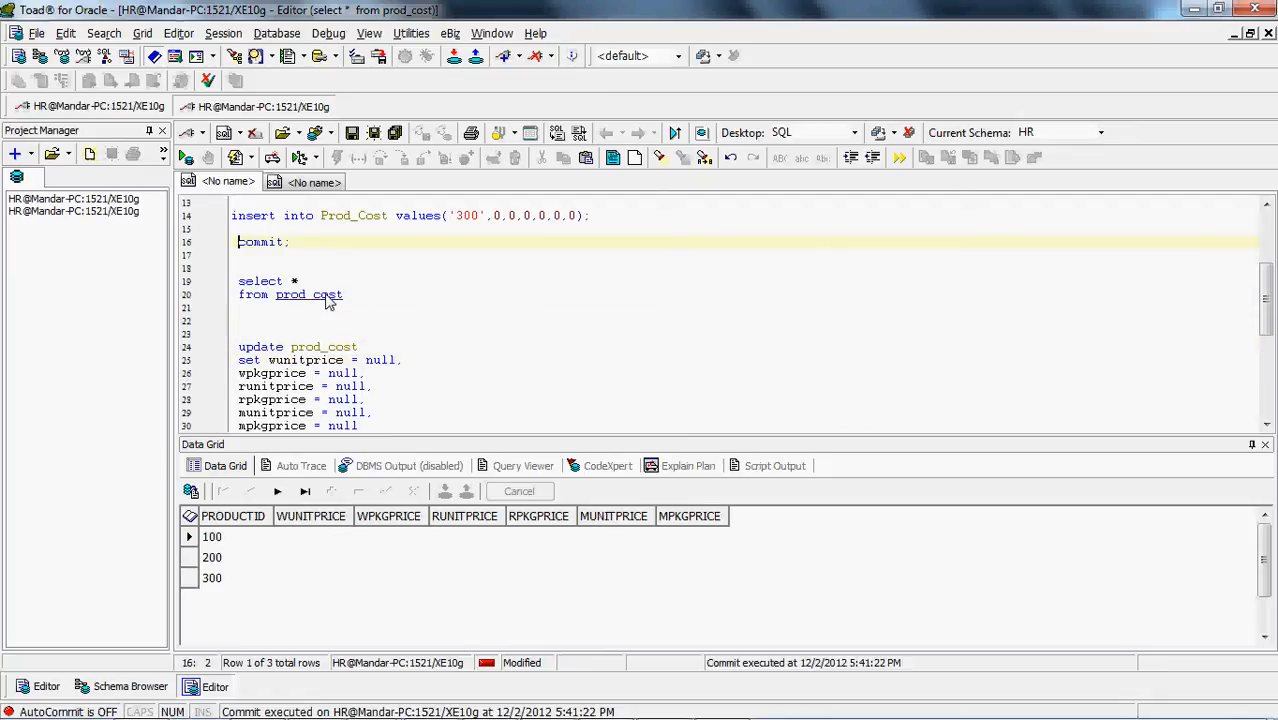
pyautogui.hotkey('ctrl', 'Return')
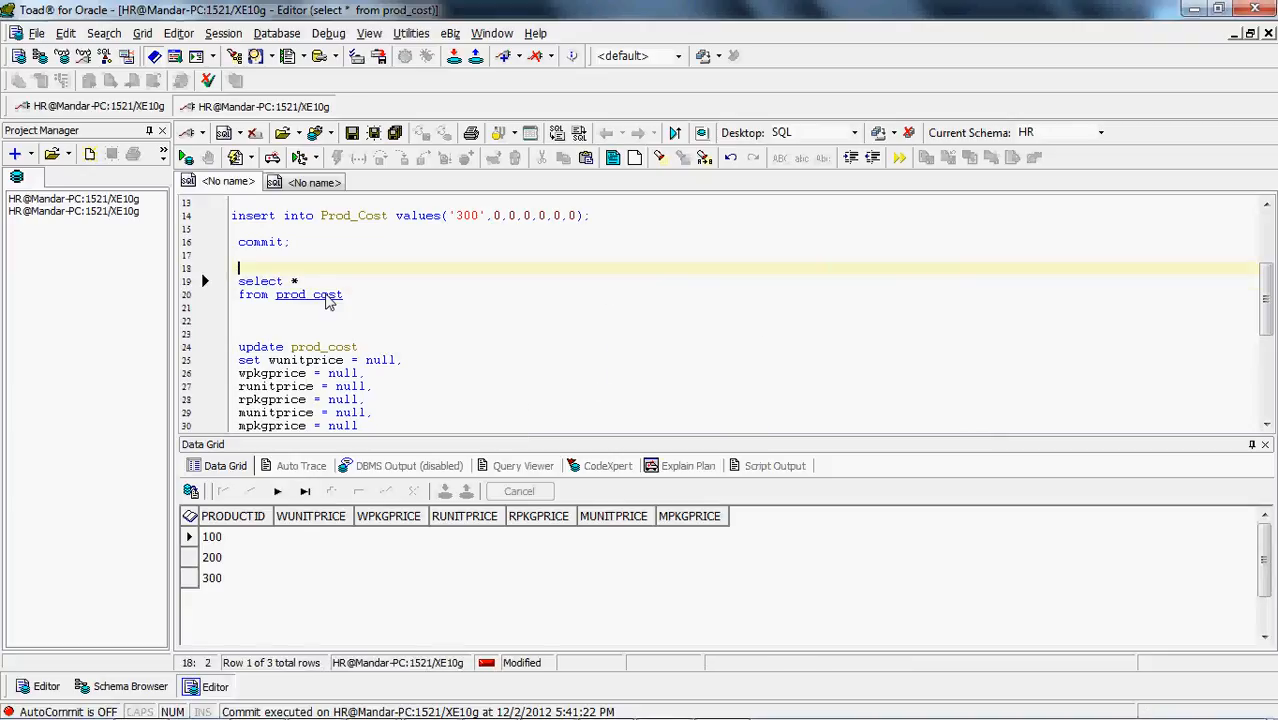
pyautogui.hotkey('ctrl', 'Return')
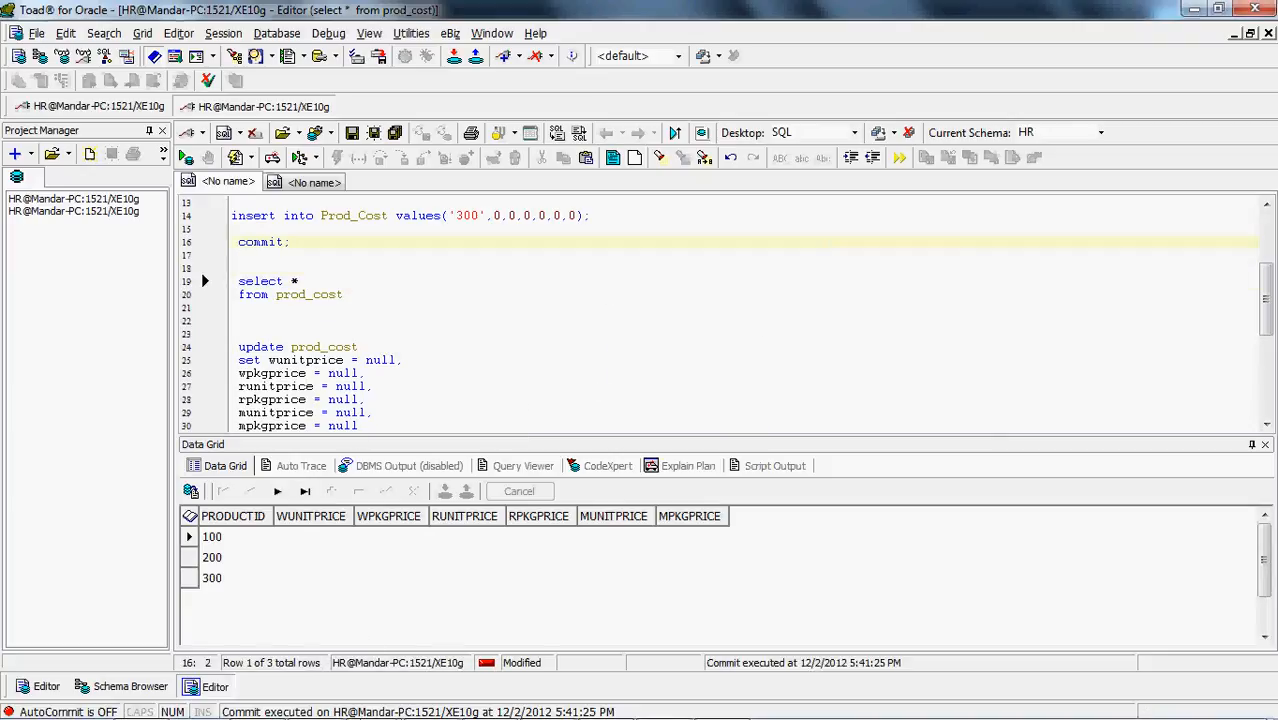
# Switch to PowerCenter Designer and create a Stored Procedure transformation named proc_UpdateProd in the m_ProdUpdate mapping
pyautogui.moveTo(420, 718)
pyautogui.moveTo(370, 700)
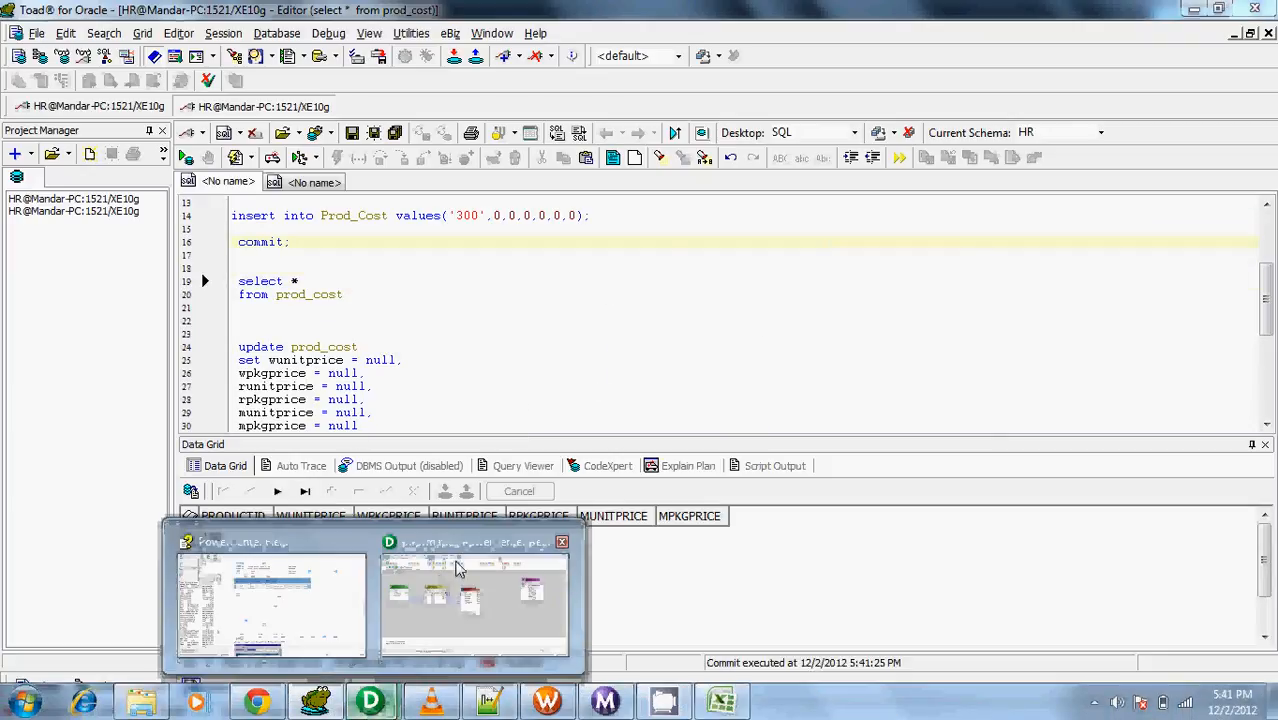
pyautogui.click(447, 622)
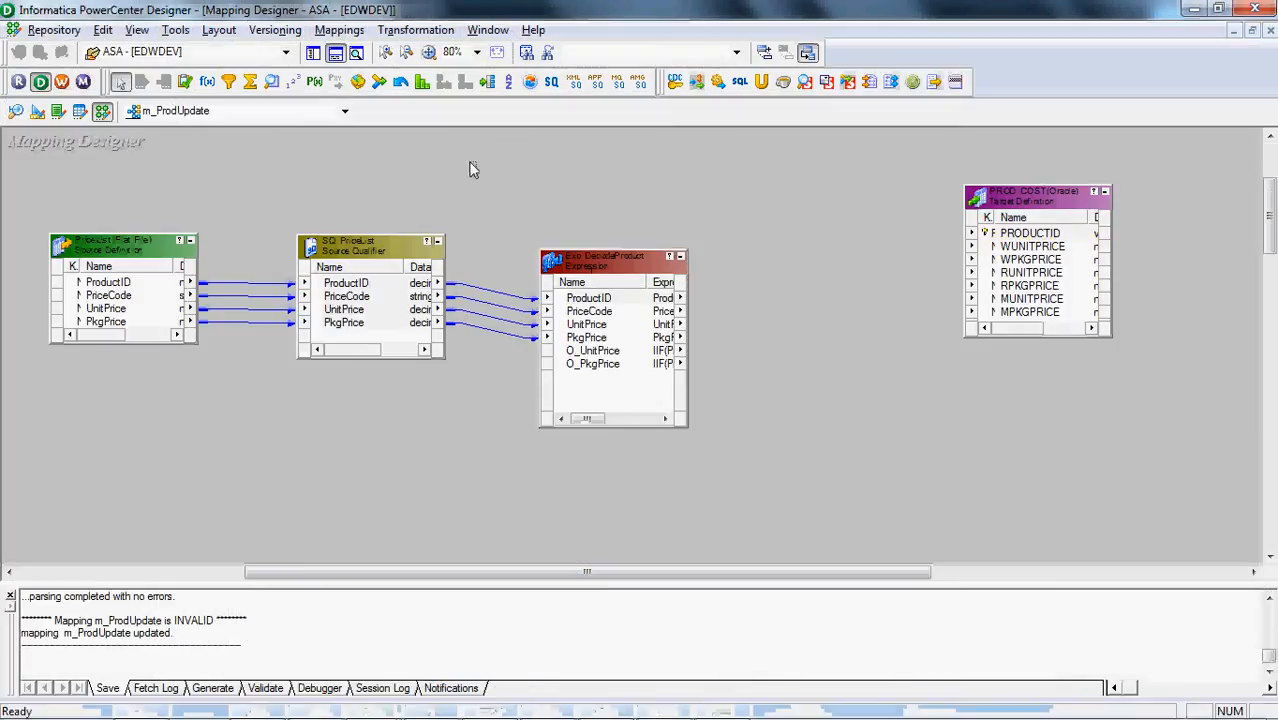
pyautogui.click(415, 29)
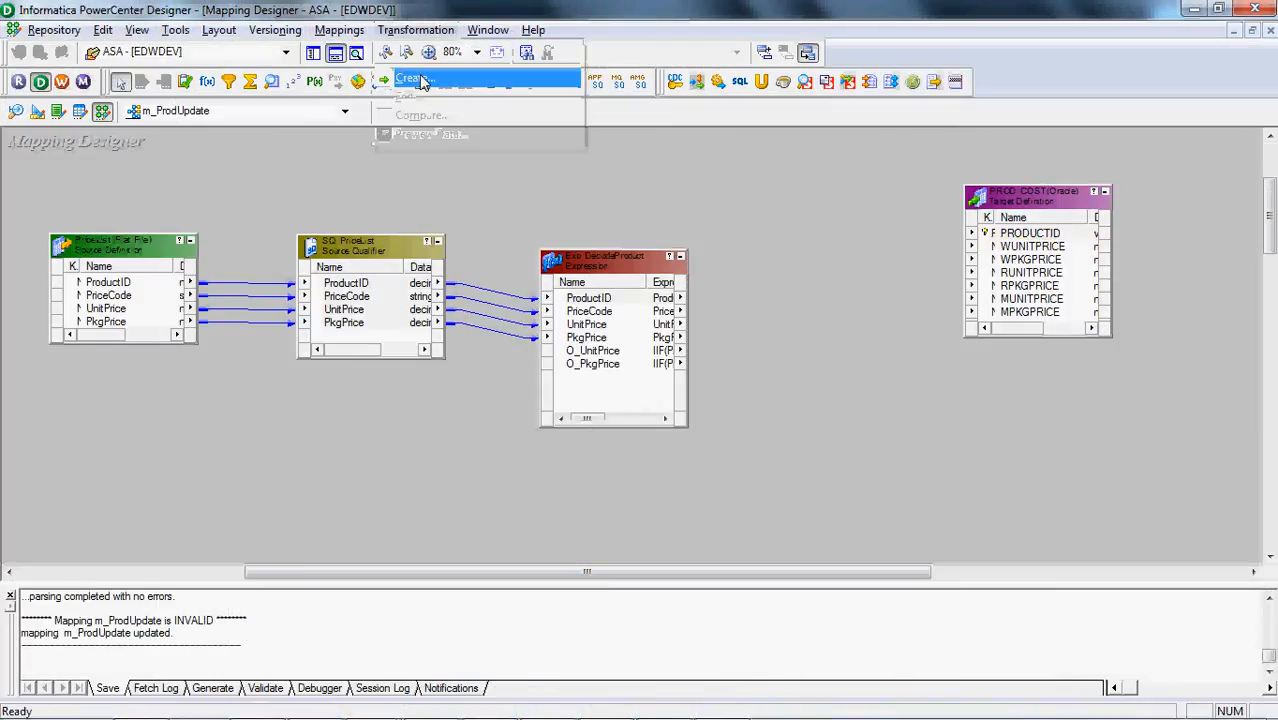
pyautogui.click(410, 77)
pyautogui.press('s')
pyautogui.press('Tab')
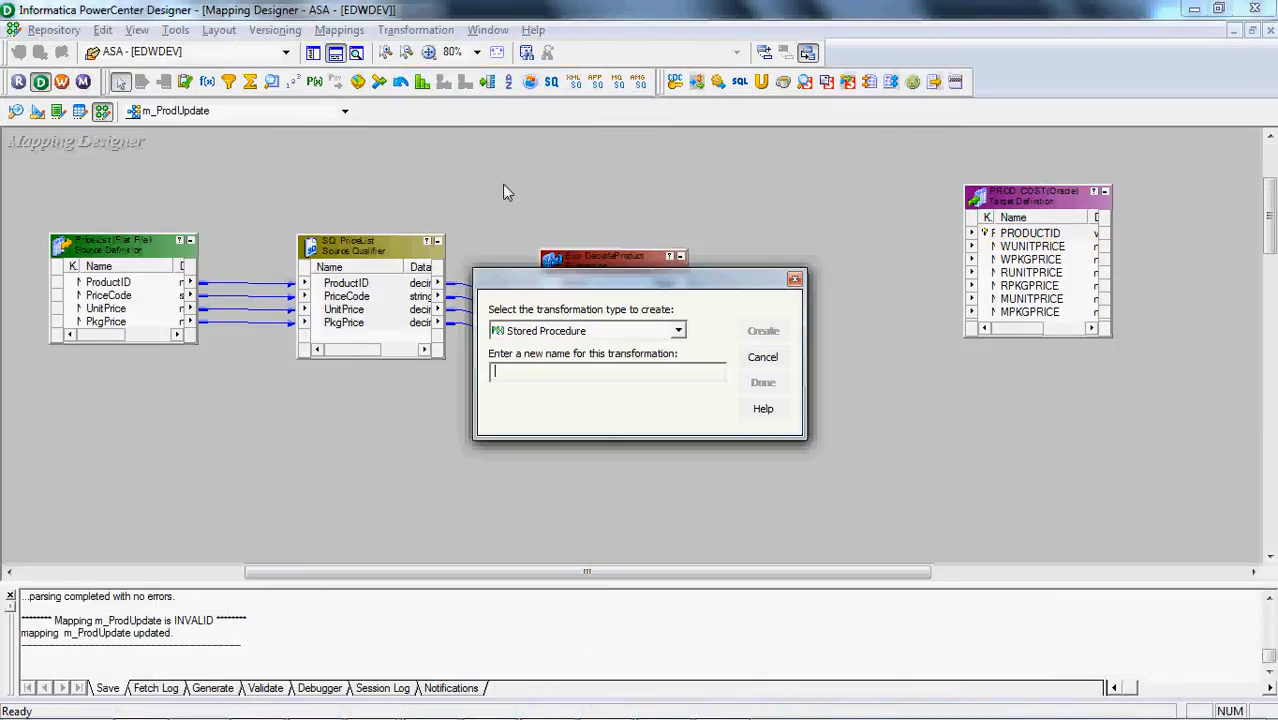
pyautogui.write('sto')
pyautogui.press('BackSpace')
pyautogui.press('BackSpace')
pyautogui.press('BackSpace')
pyautogui.write('proc_UpdateProd')
pyautogui.press('Return')
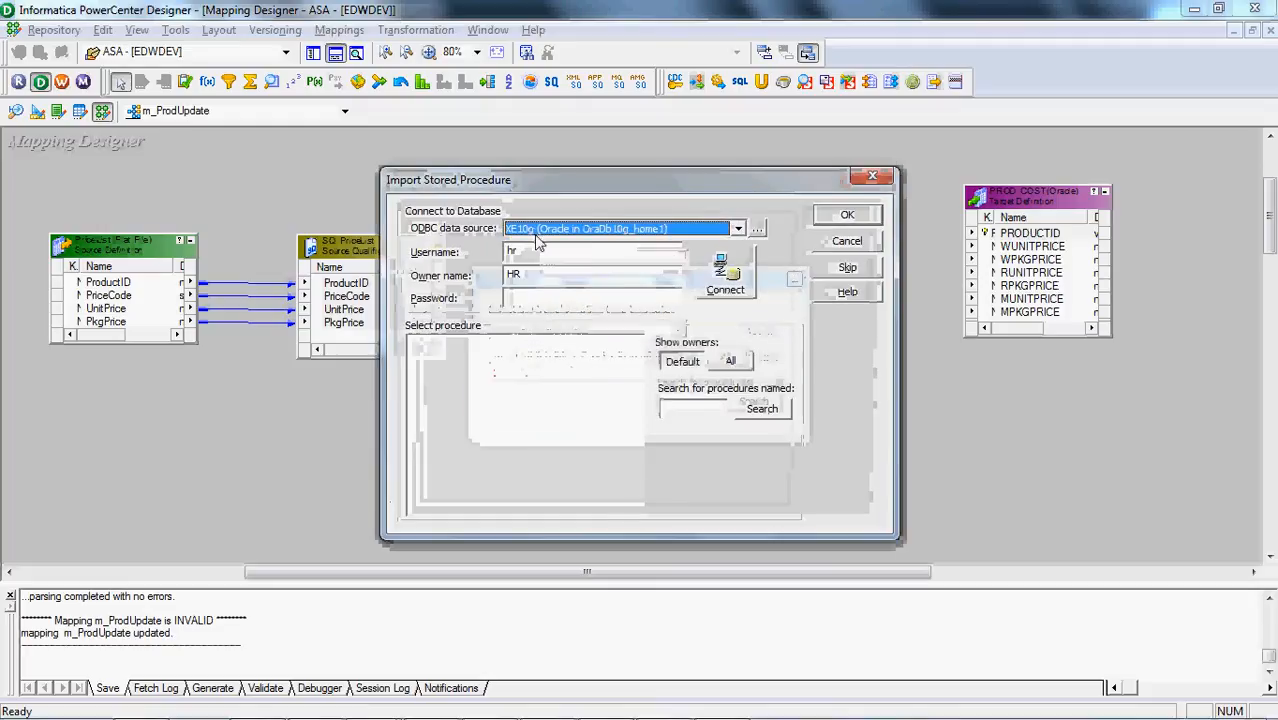
# Enter the database password and connect to the XE10g data source as hr to list its procedures
pyautogui.click(619, 298)
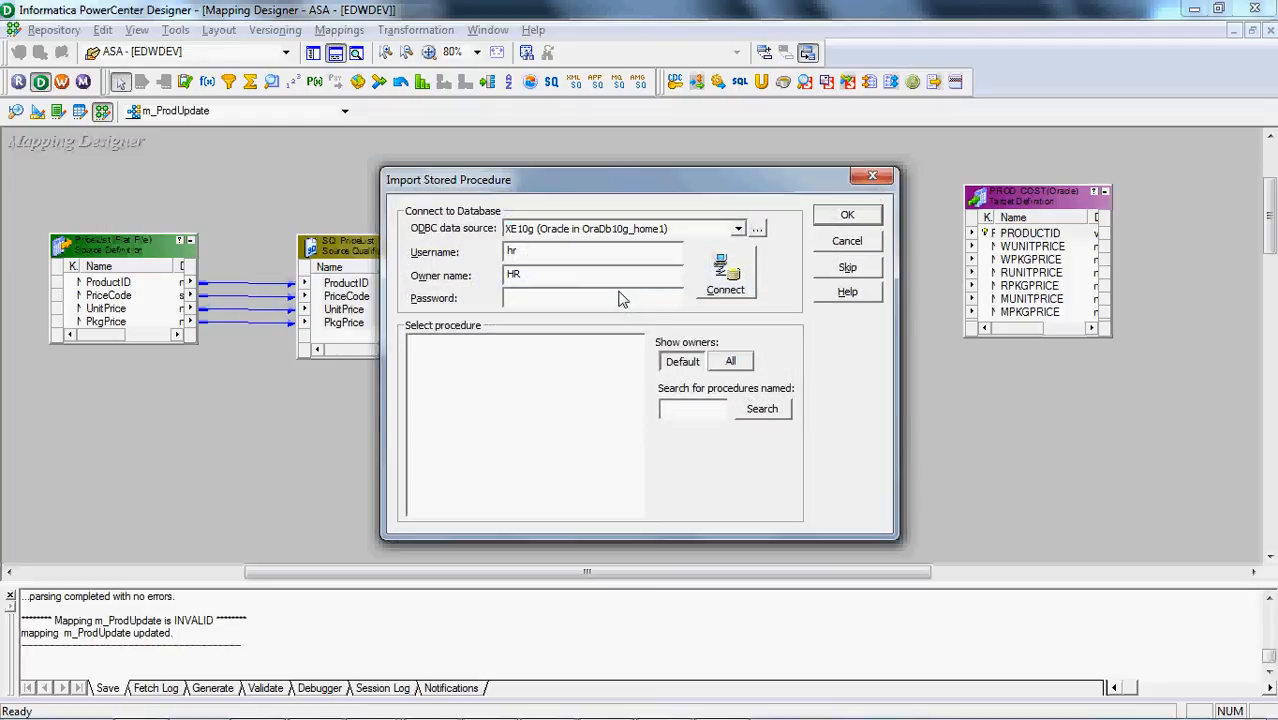
pyautogui.write('********')
pyautogui.press('Return')
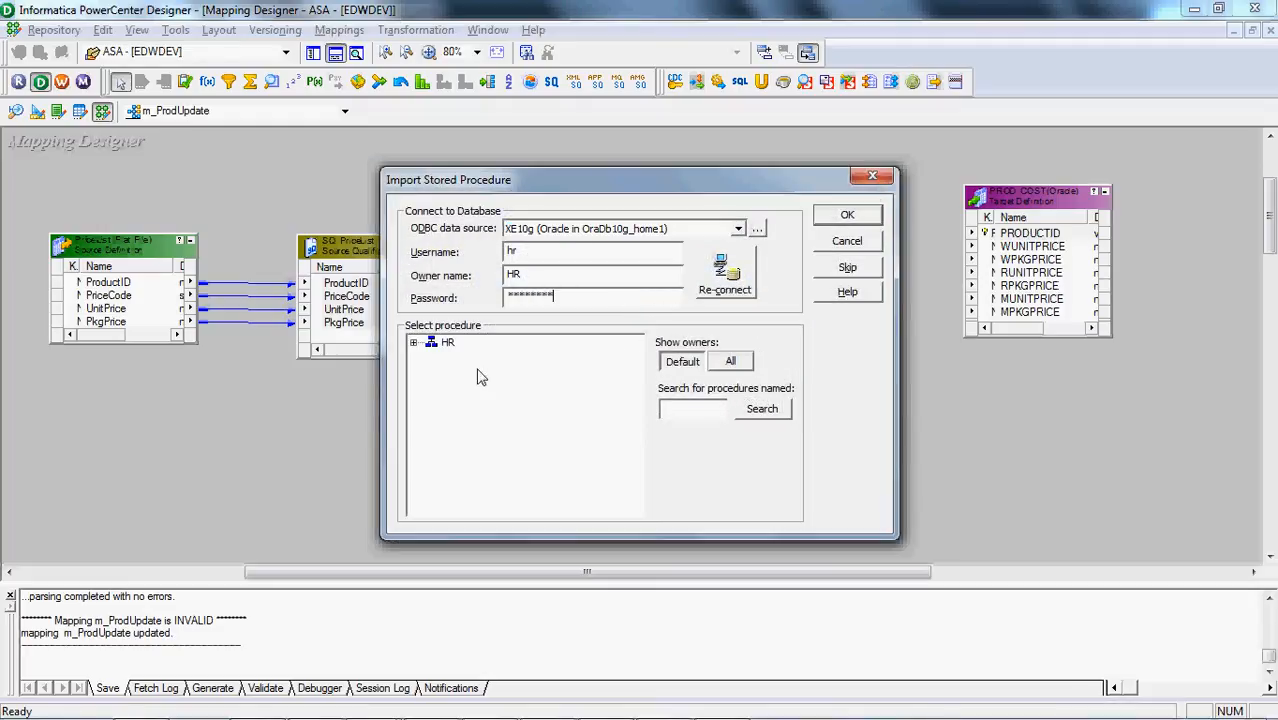
# Import the HR procedure DYNAMICUPDATE and place proc_UpdateProd between the expression and the PROD_COST target
pyautogui.click(413, 342)
pyautogui.click(431, 357)
pyautogui.click(520, 390)
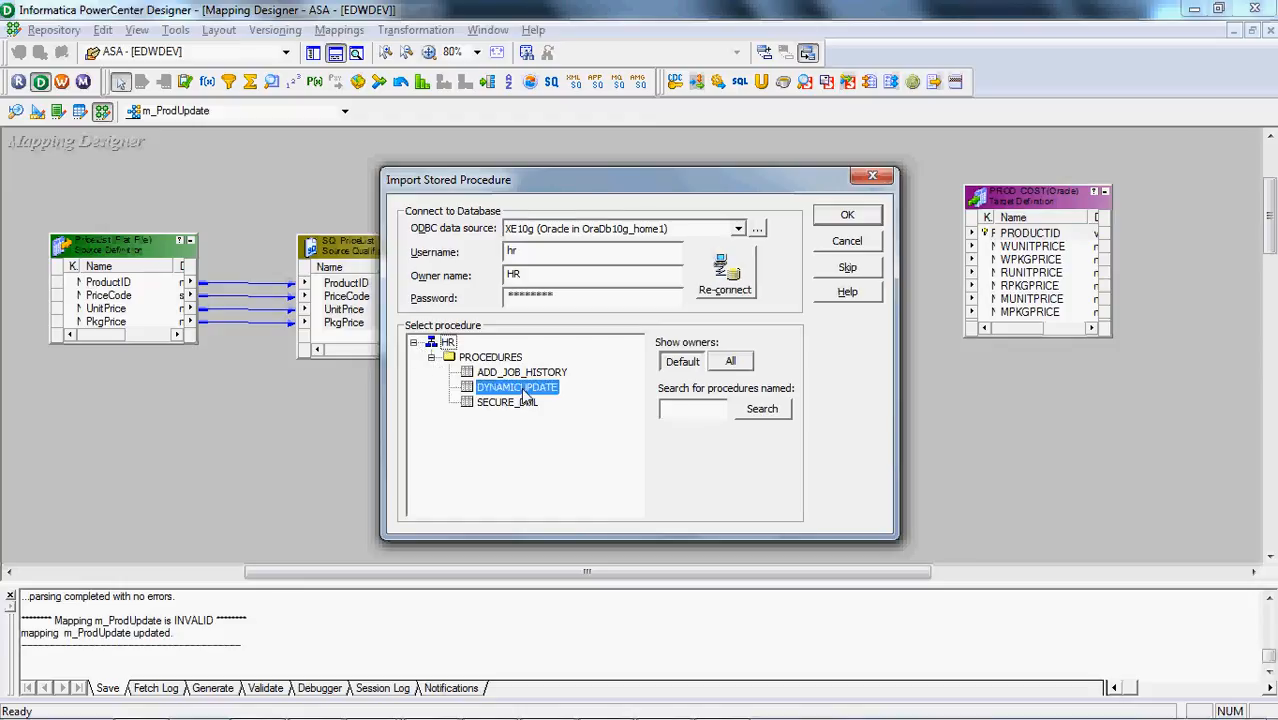
pyautogui.click(846, 216)
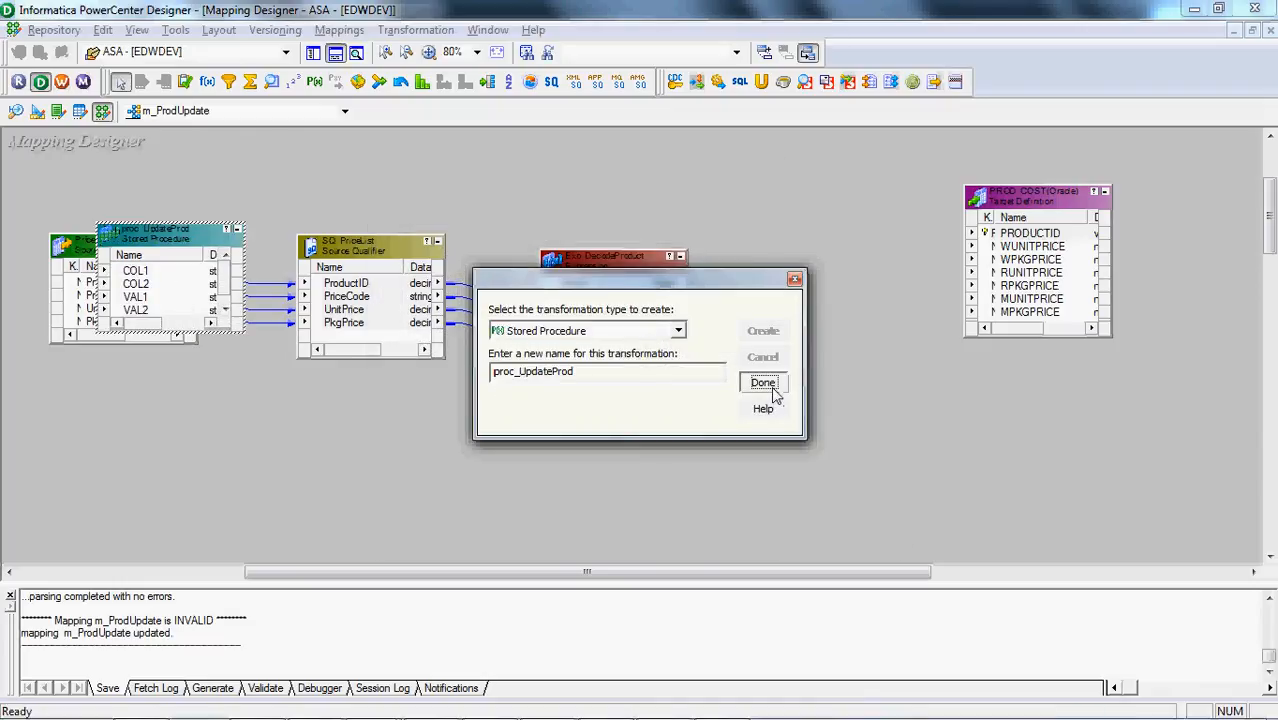
pyautogui.click(763, 383)
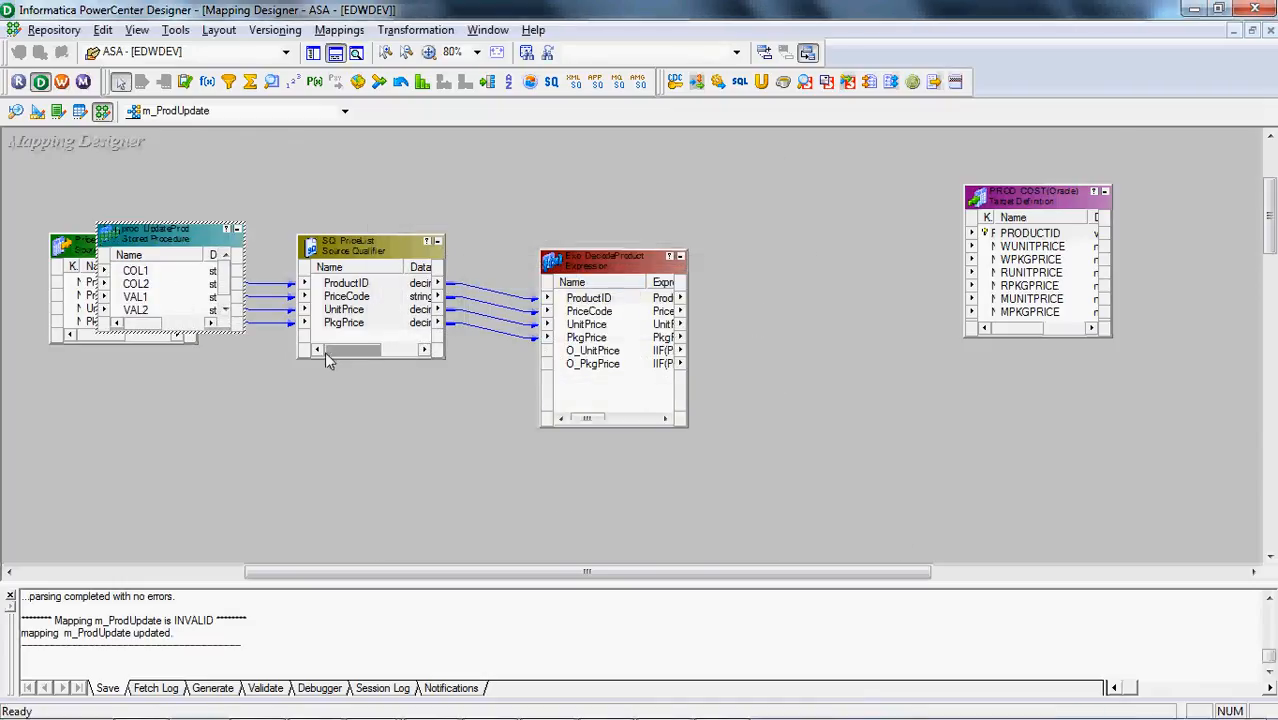
pyautogui.moveTo(136, 238); pyautogui.dragTo(832, 338)
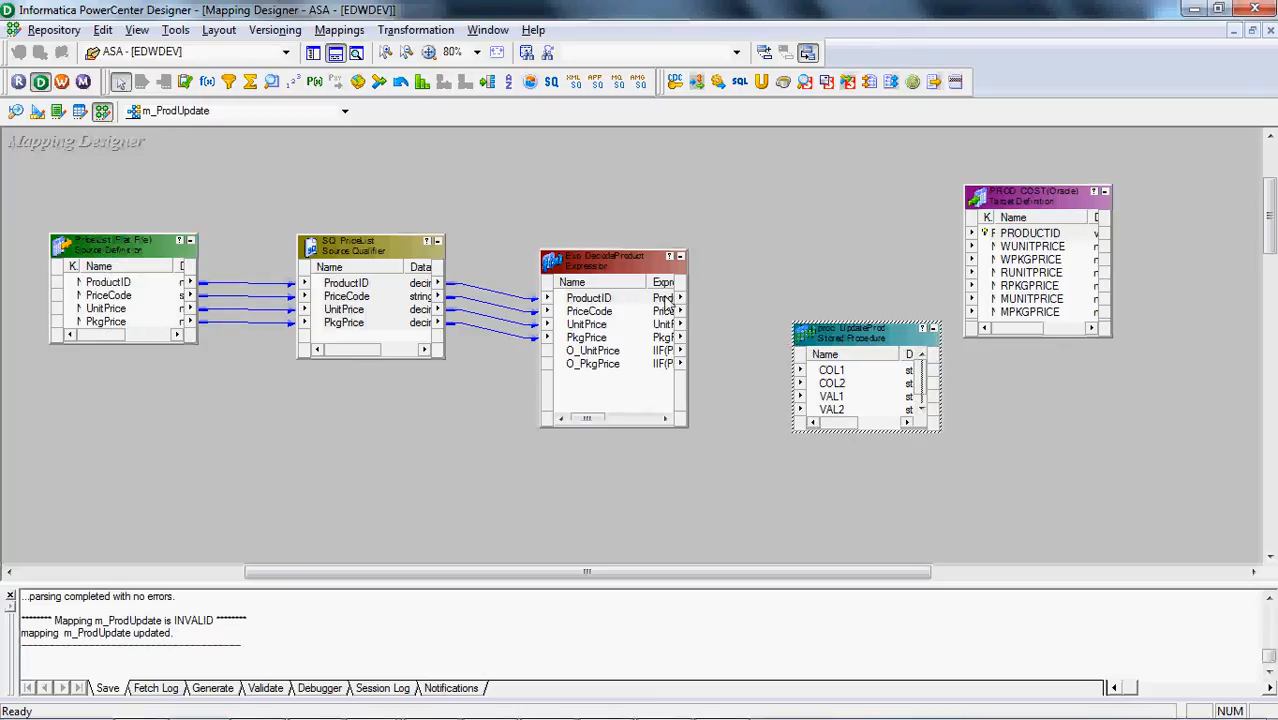
# Link the expression's ProductID to proc_UpdateProd's PRODUCTID, UnitPrice to COL1 and PkgPrice to COL2
pyautogui.moveTo(668, 300); pyautogui.dragTo(845, 415)
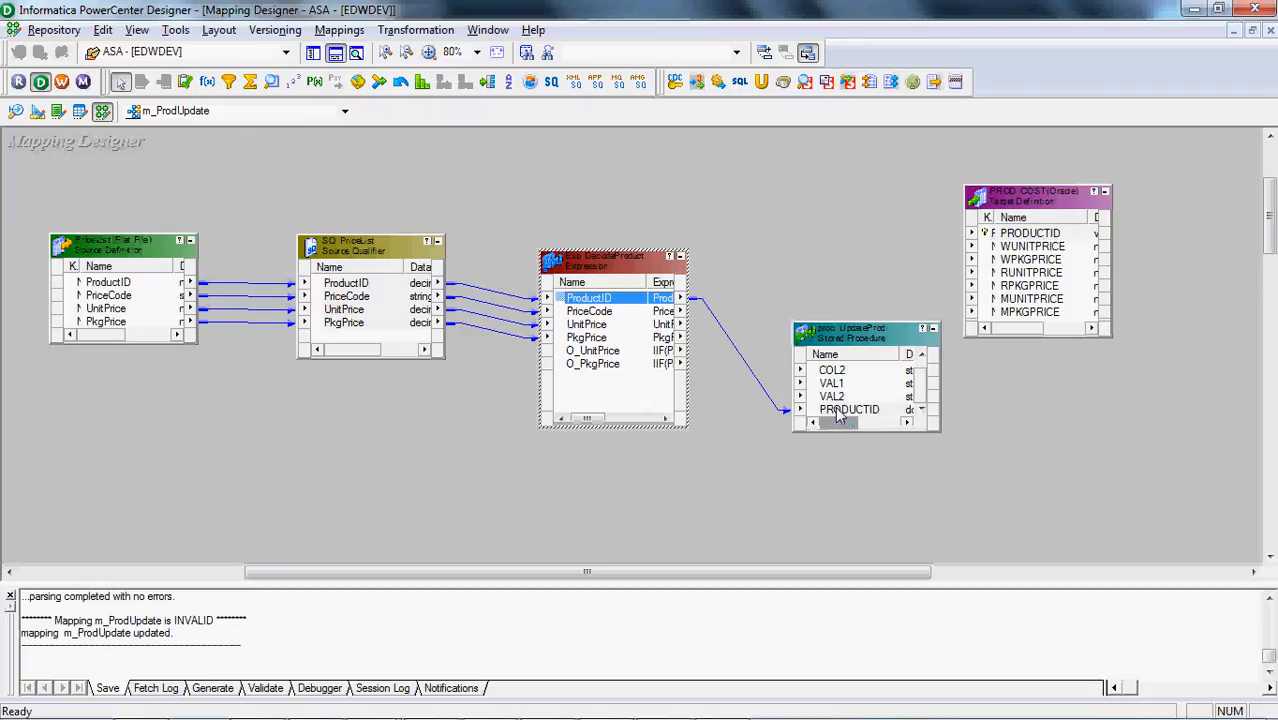
pyautogui.click(590, 324)
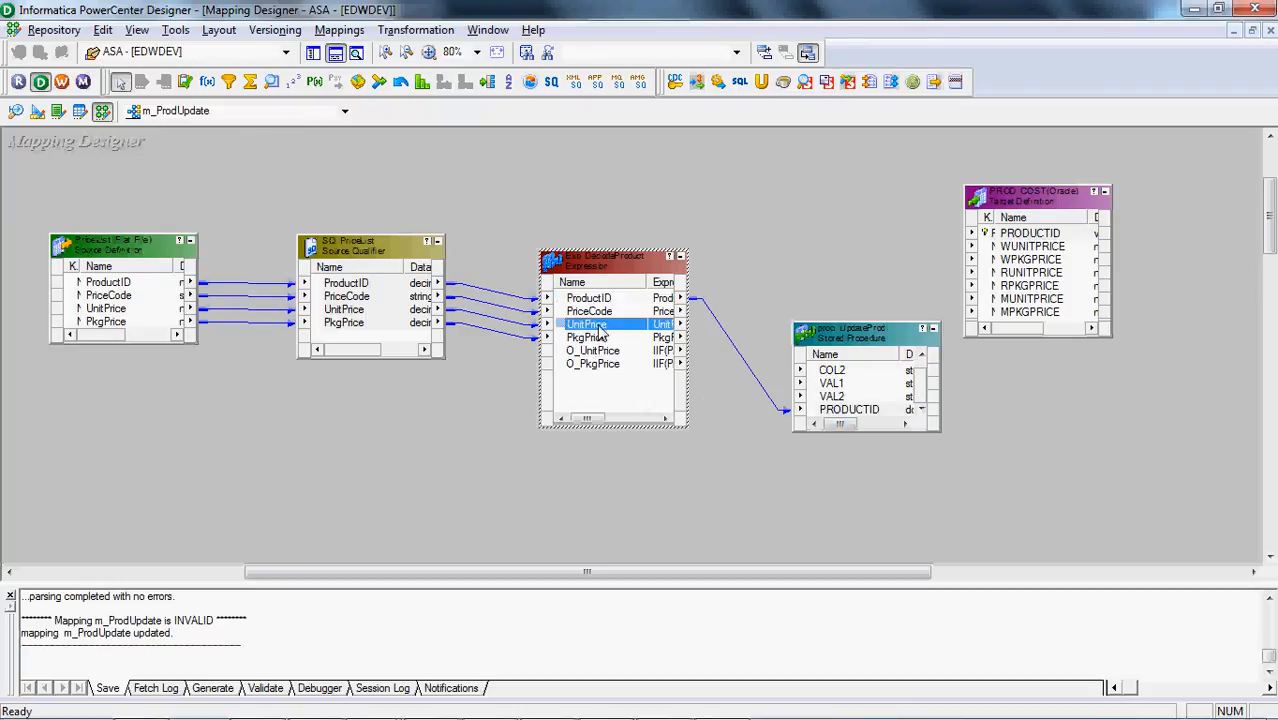
pyautogui.keyDown('shift'); pyautogui.click(600, 340); pyautogui.keyUp('shift')
pyautogui.moveTo(665, 337); pyautogui.dragTo(850, 370)
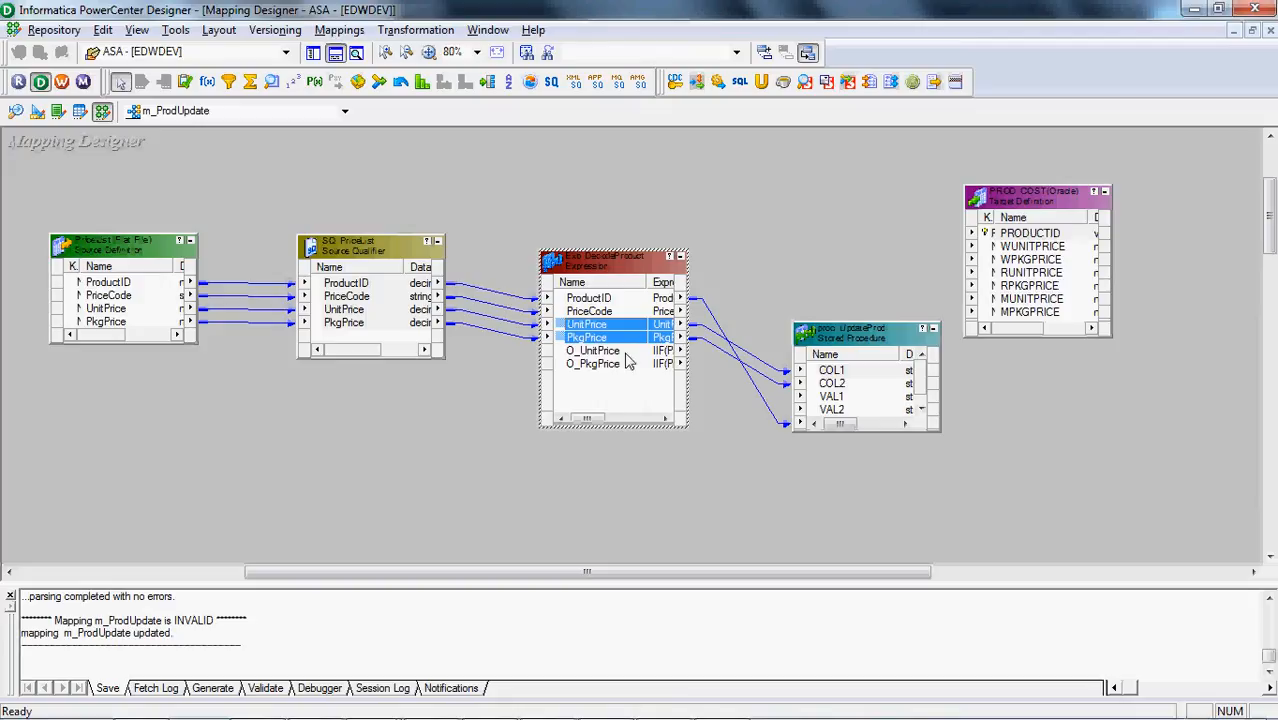
# Remove the links from the expression's UnitPrice and PkgPrice to proc_UpdateProd's COL1 and COL2
pyautogui.click(628, 358)
pyautogui.keyDown('ctrl'); pyautogui.click(627, 361); pyautogui.keyUp('ctrl')
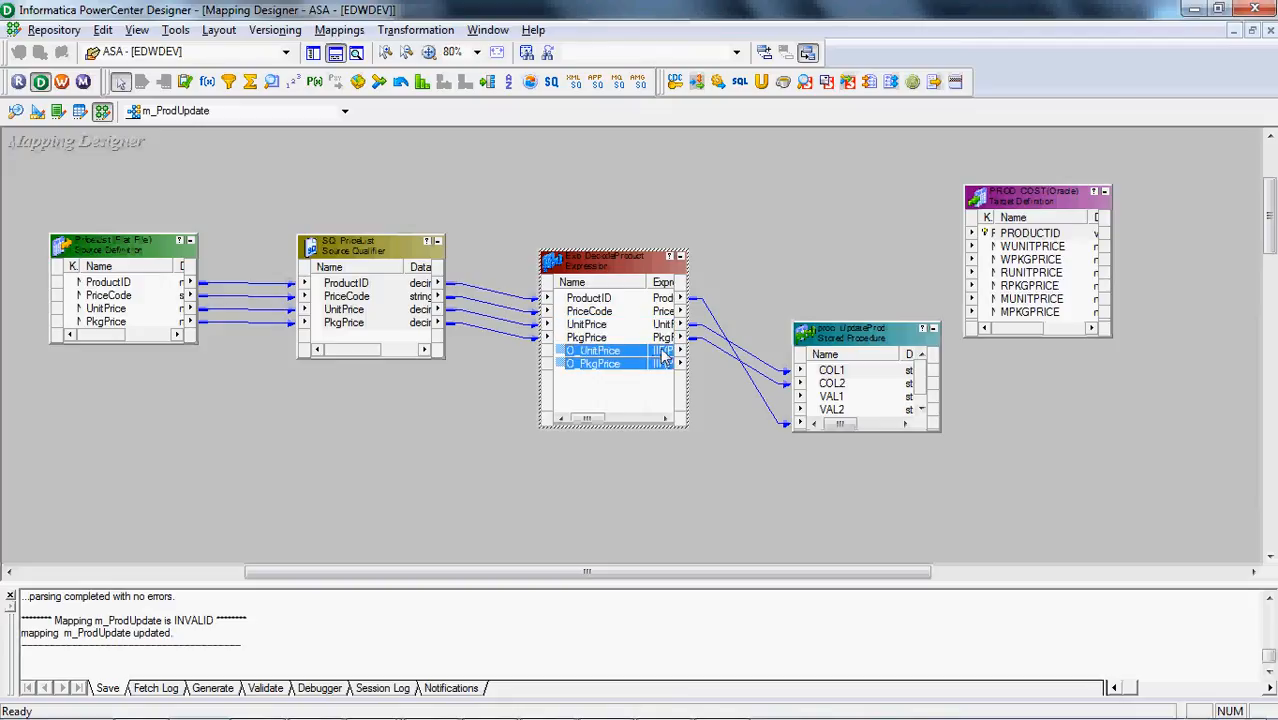
pyautogui.moveTo(660, 350); pyautogui.dragTo(700, 408)
pyautogui.moveTo(771, 337); pyautogui.dragTo(766, 391)
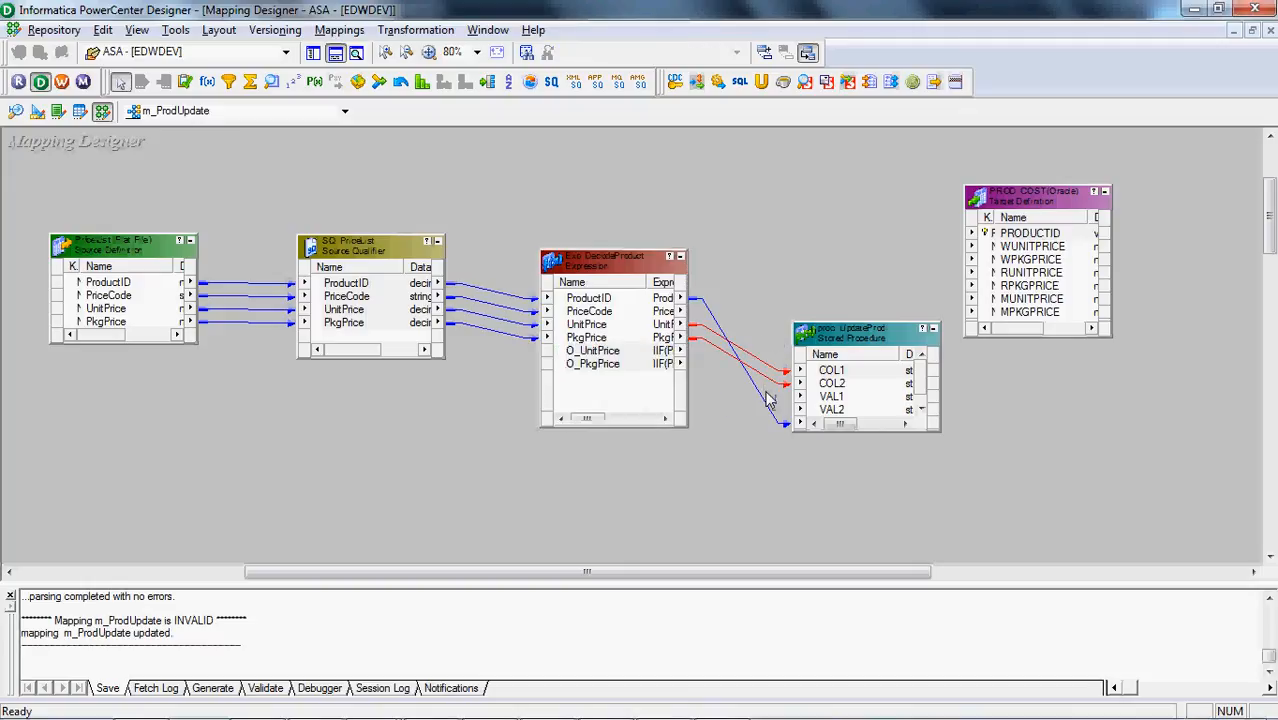
pyautogui.scroll(3, 766, 399)
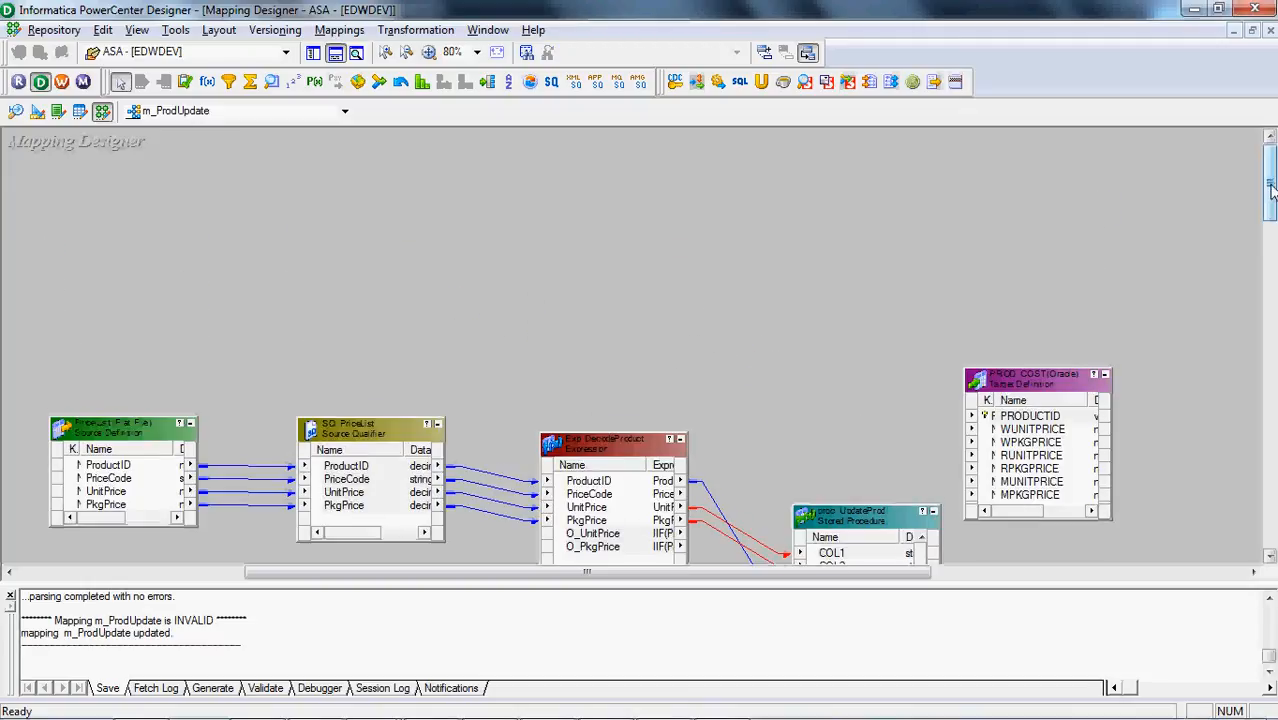
pyautogui.scroll(-3, 770, 352)
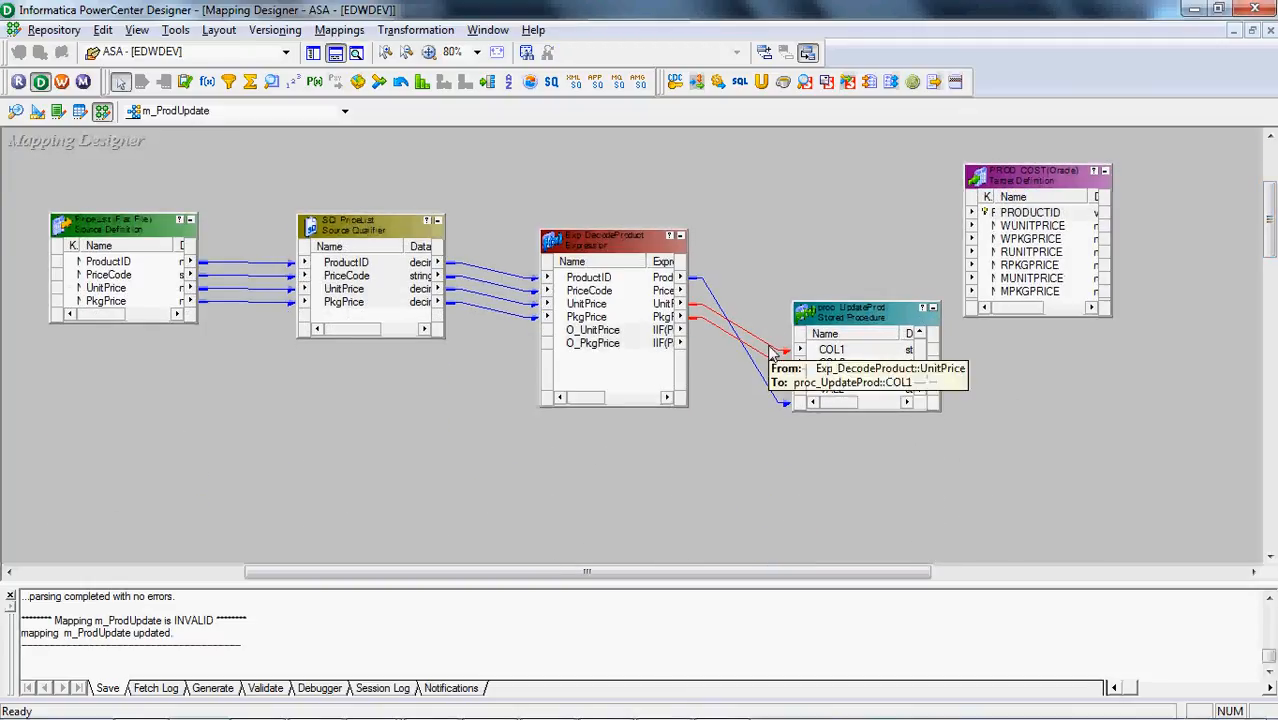
pyautogui.scroll(3, 770, 352)
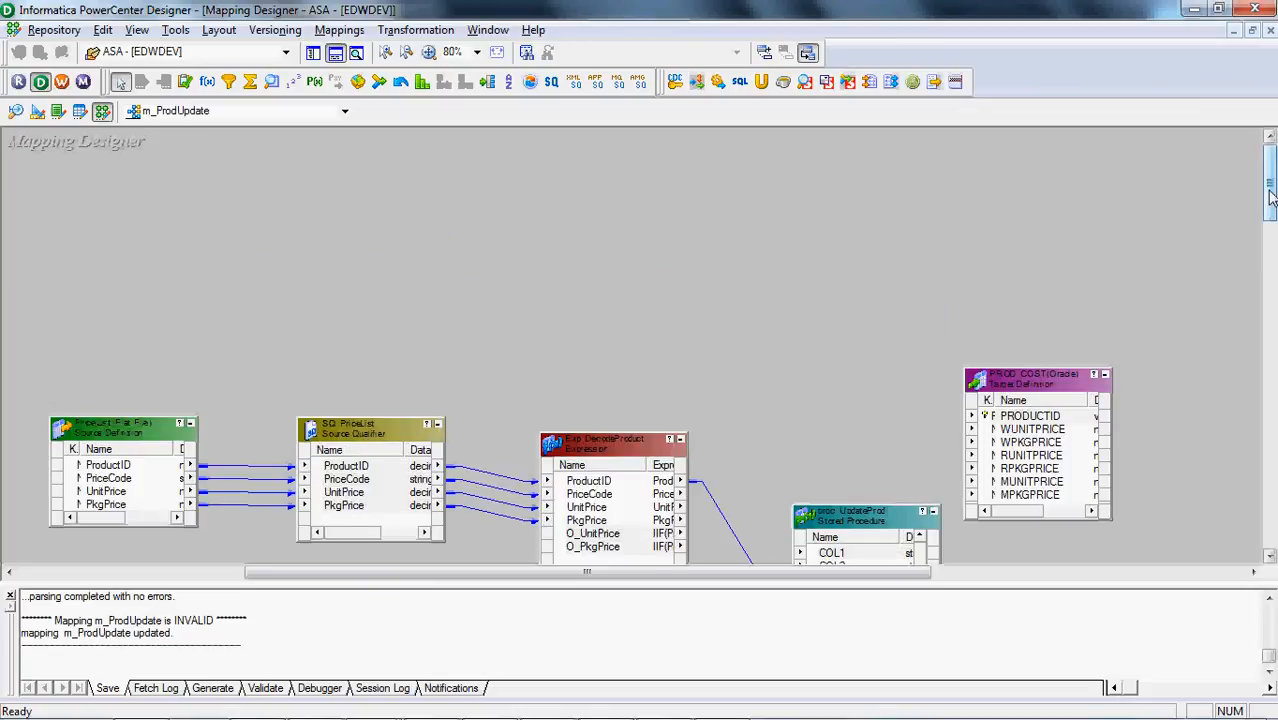
pyautogui.moveTo(1272, 190); pyautogui.dragTo(1272, 240)
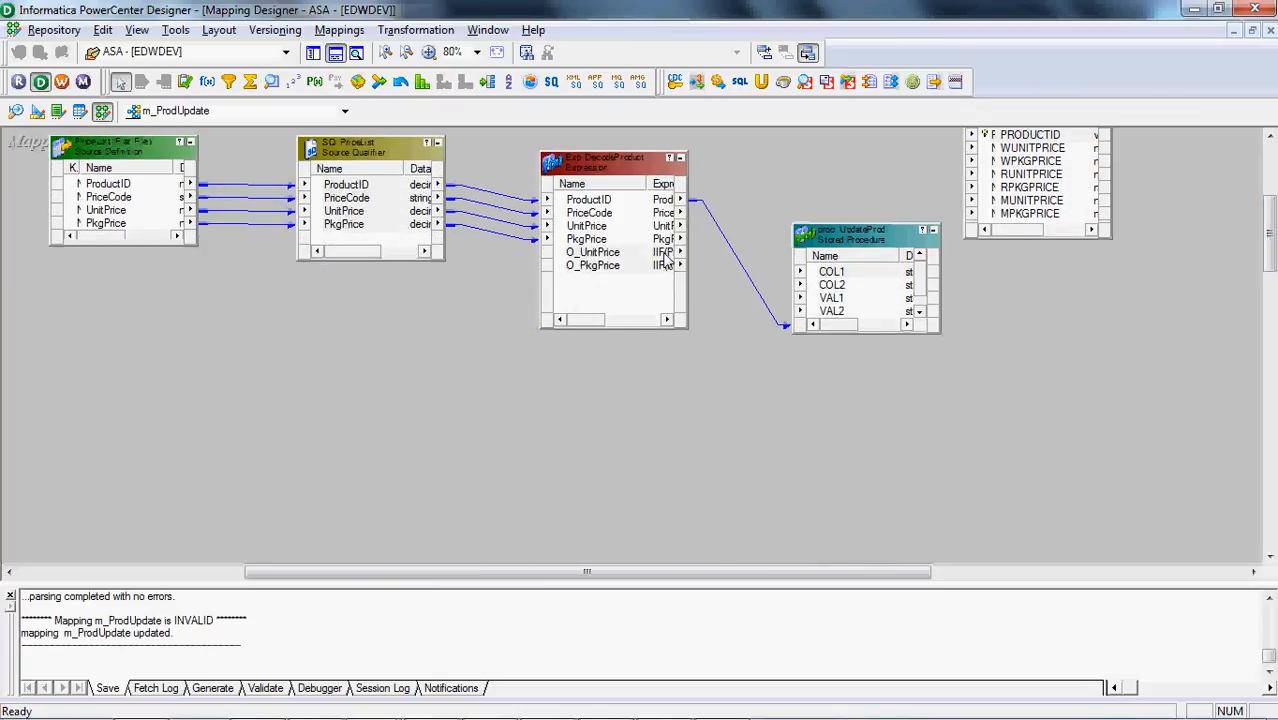
# Try linking the expression's O_UnitPrice to VAL1 and O_PkgPrice to VAL2, and remove both links again
pyautogui.moveTo(667, 265); pyautogui.dragTo(660, 252)
pyautogui.moveTo(660, 252); pyautogui.dragTo(830, 298)
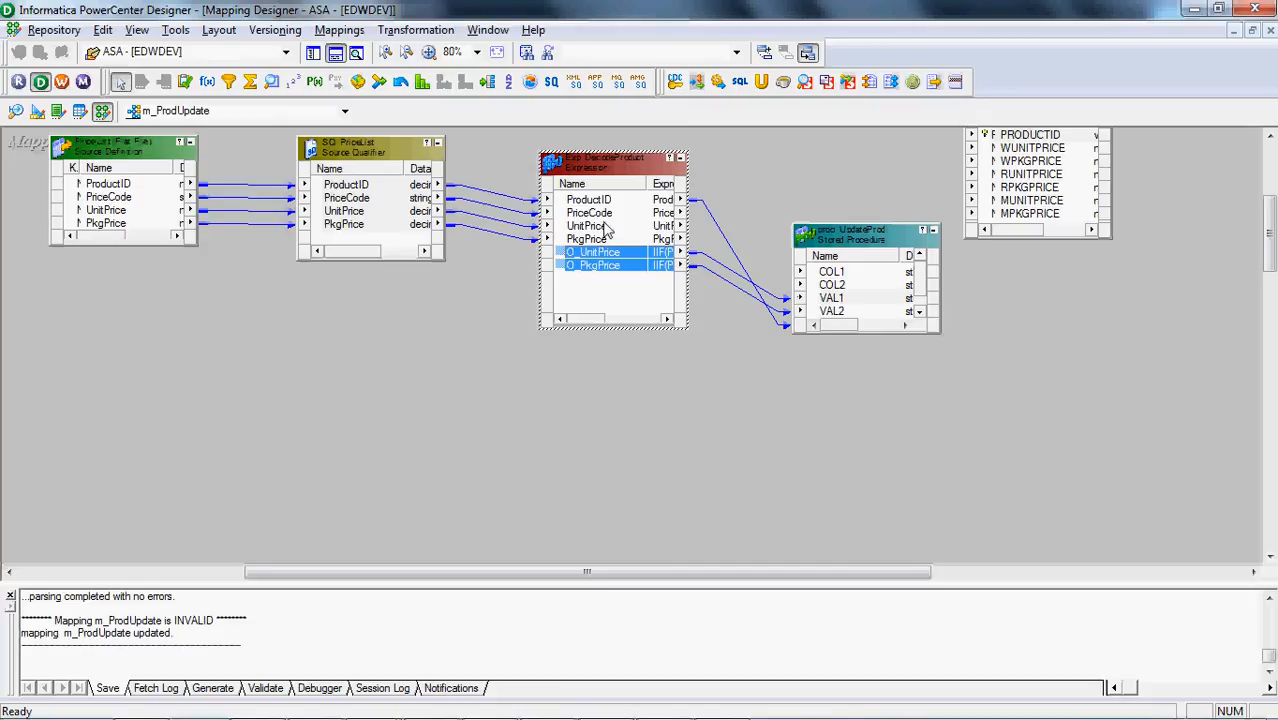
pyautogui.click(607, 227)
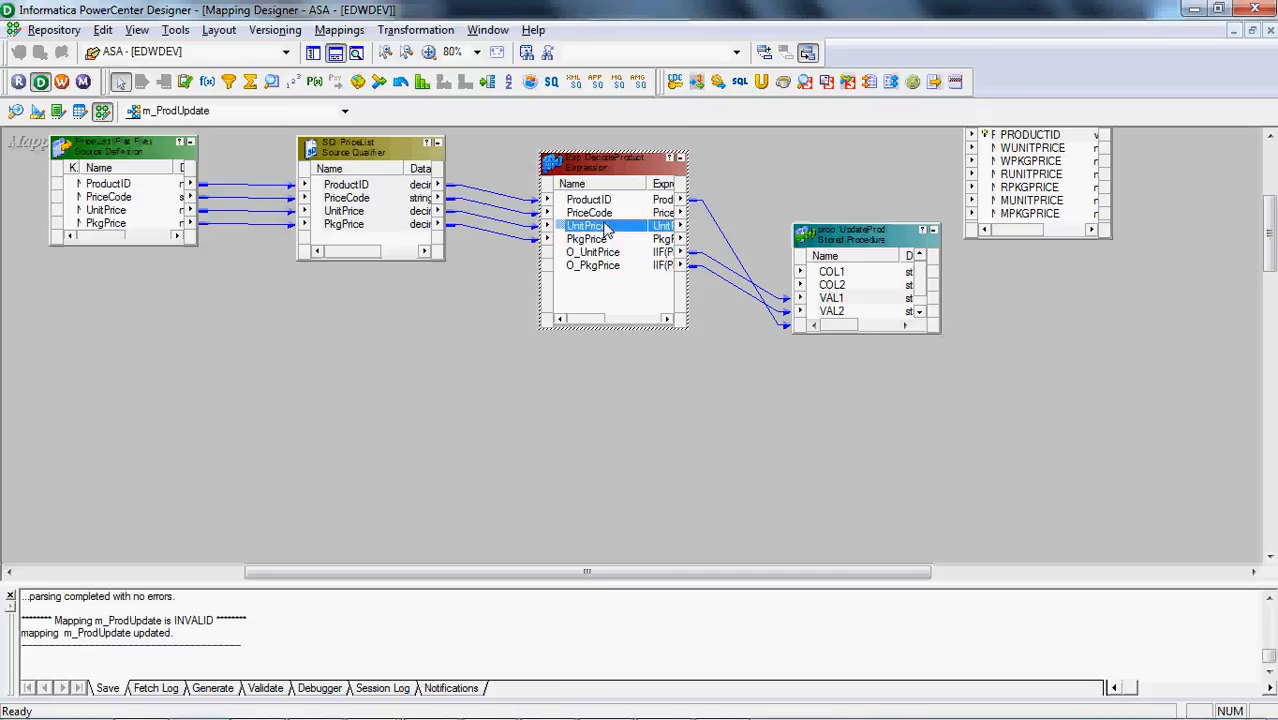
pyautogui.moveTo(725, 262); pyautogui.dragTo(726, 318)
pyautogui.press('Delete')
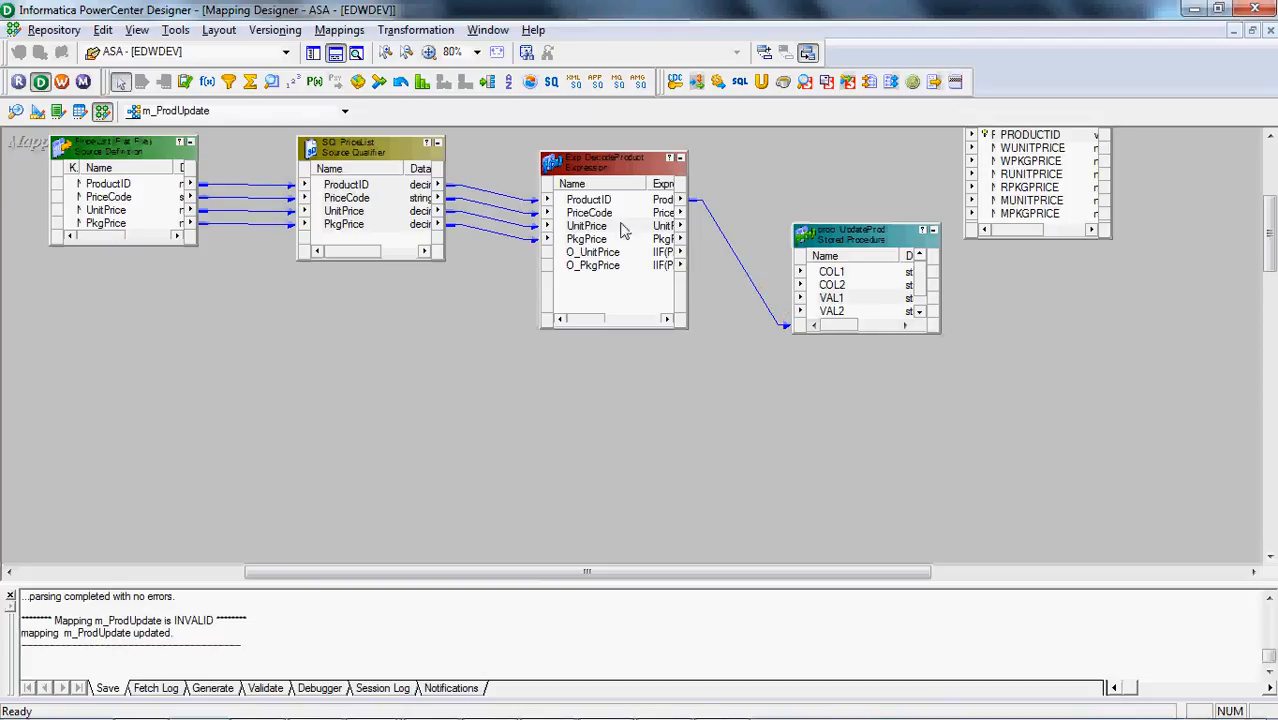
# Link UnitPrice to VAL1, PkgPrice to VAL2, O_UnitPrice to COL1 and O_PkgPrice to COL2 in proc_UpdateProd
pyautogui.moveTo(625, 226); pyautogui.dragTo(834, 310)
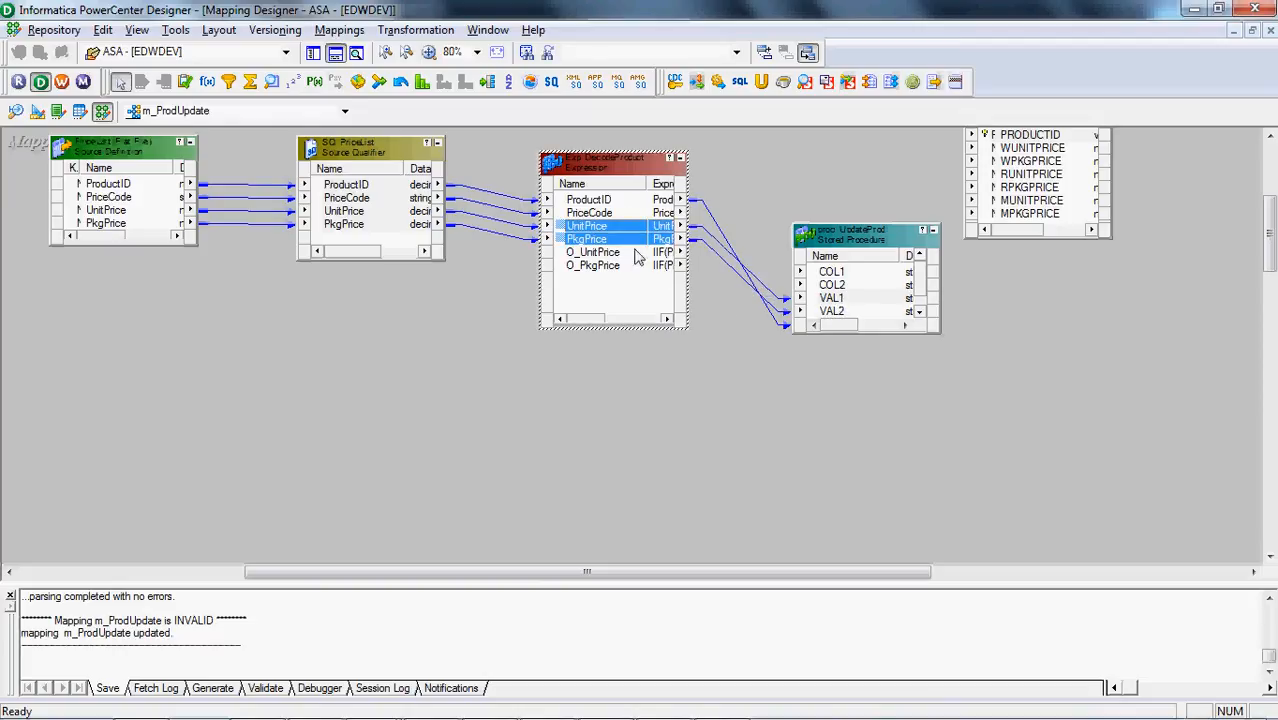
pyautogui.click(636, 256)
pyautogui.moveTo(636, 256); pyautogui.dragTo(830, 272)
pyautogui.click(666, 497)
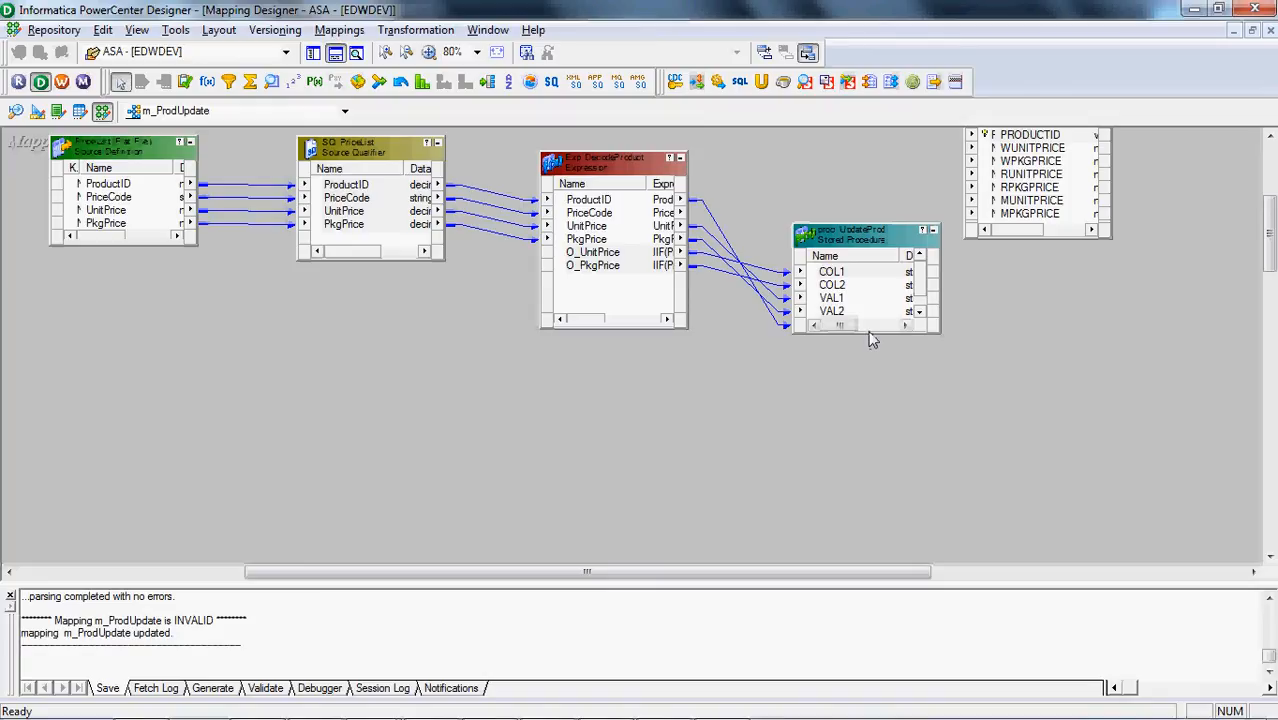
# Enlarge proc_UpdateProd to show all its ports and move the PROD_COST target farther away, level with it
pyautogui.moveTo(868, 335); pyautogui.dragTo(868, 393)
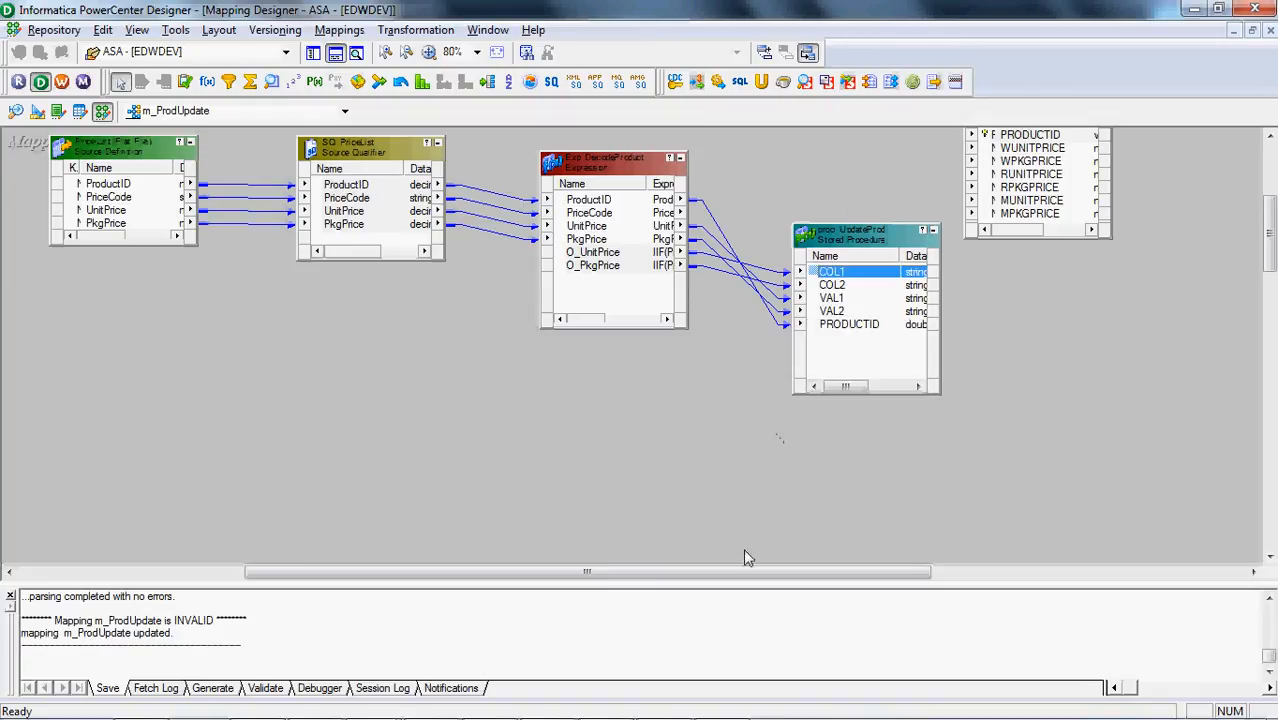
pyautogui.moveTo(736, 576); pyautogui.dragTo(817, 578)
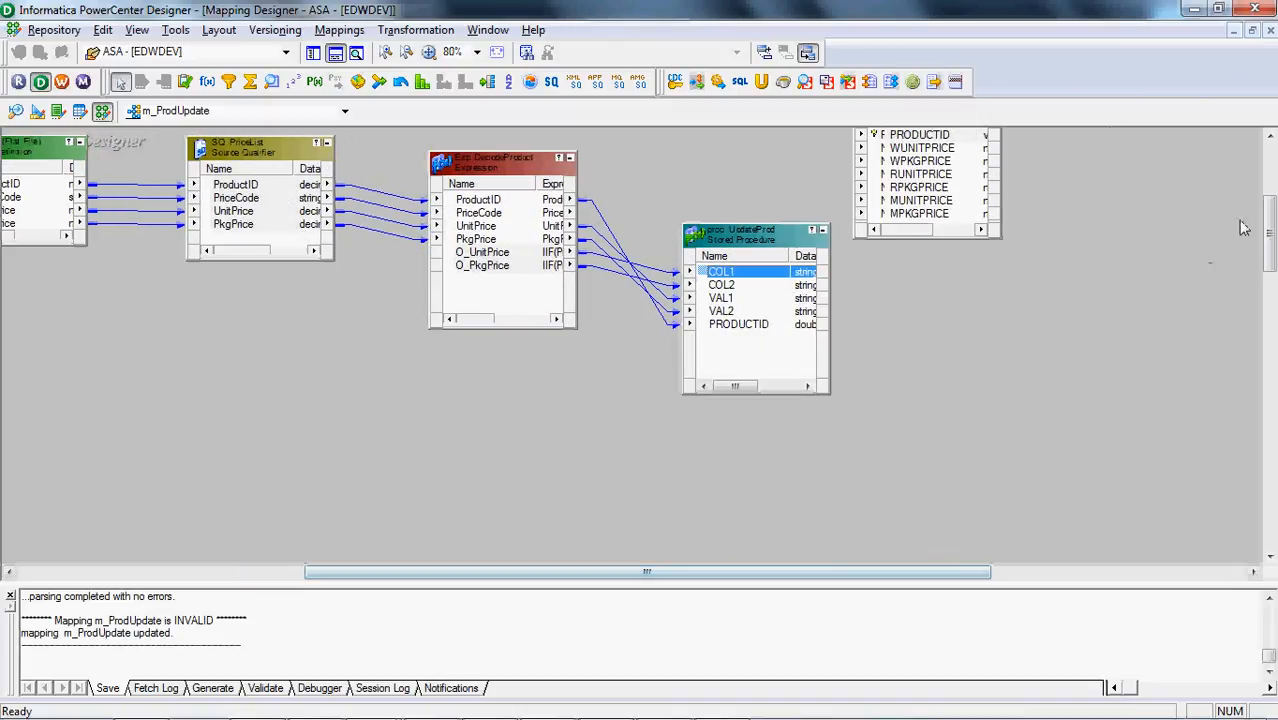
pyautogui.moveTo(1268, 238); pyautogui.dragTo(1270, 212)
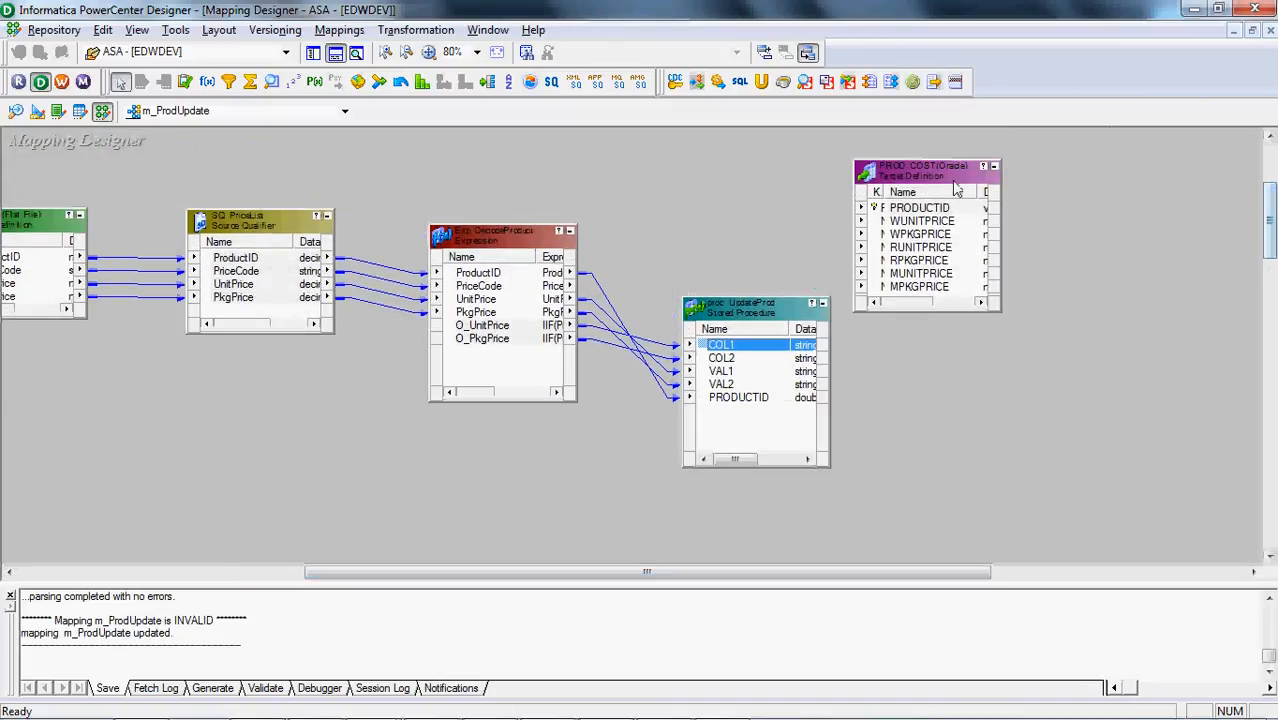
pyautogui.moveTo(950, 174); pyautogui.dragTo(1092, 299)
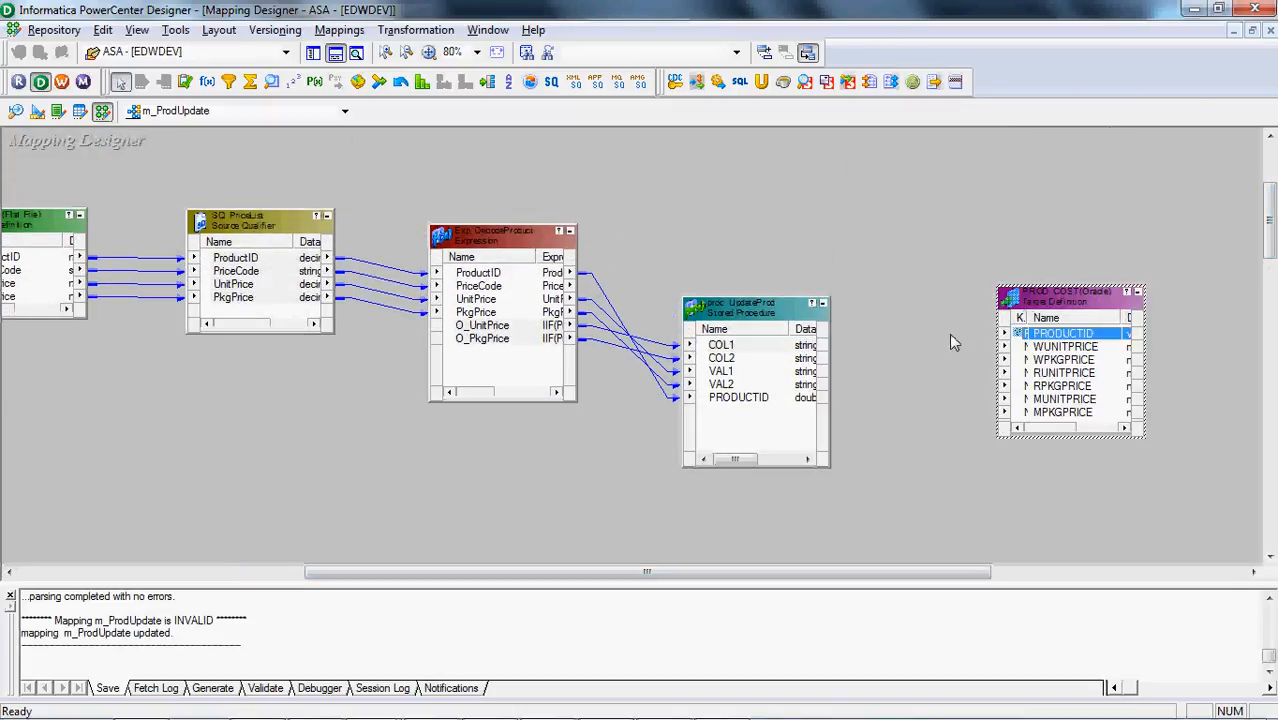
pyautogui.click(857, 302)
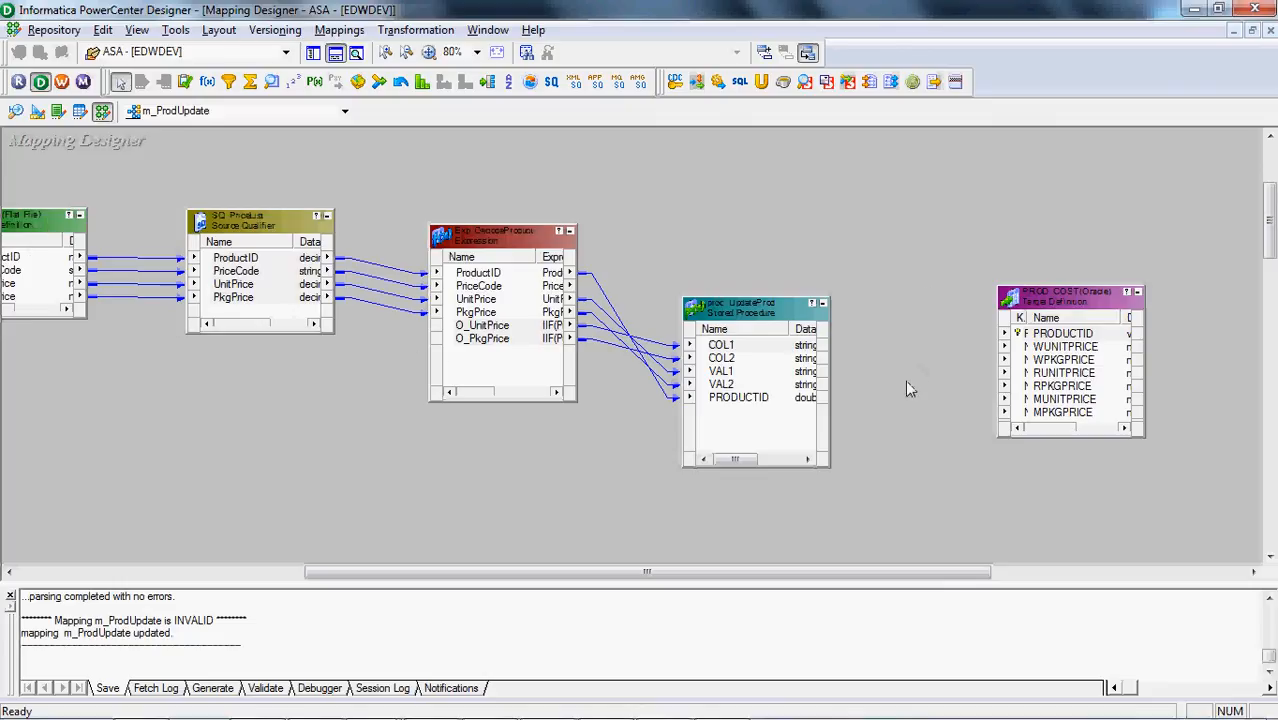
# Switch to Toad for Oracle and display the script that creates the DynamicUpdate procedure
pyautogui.moveTo(456, 716)
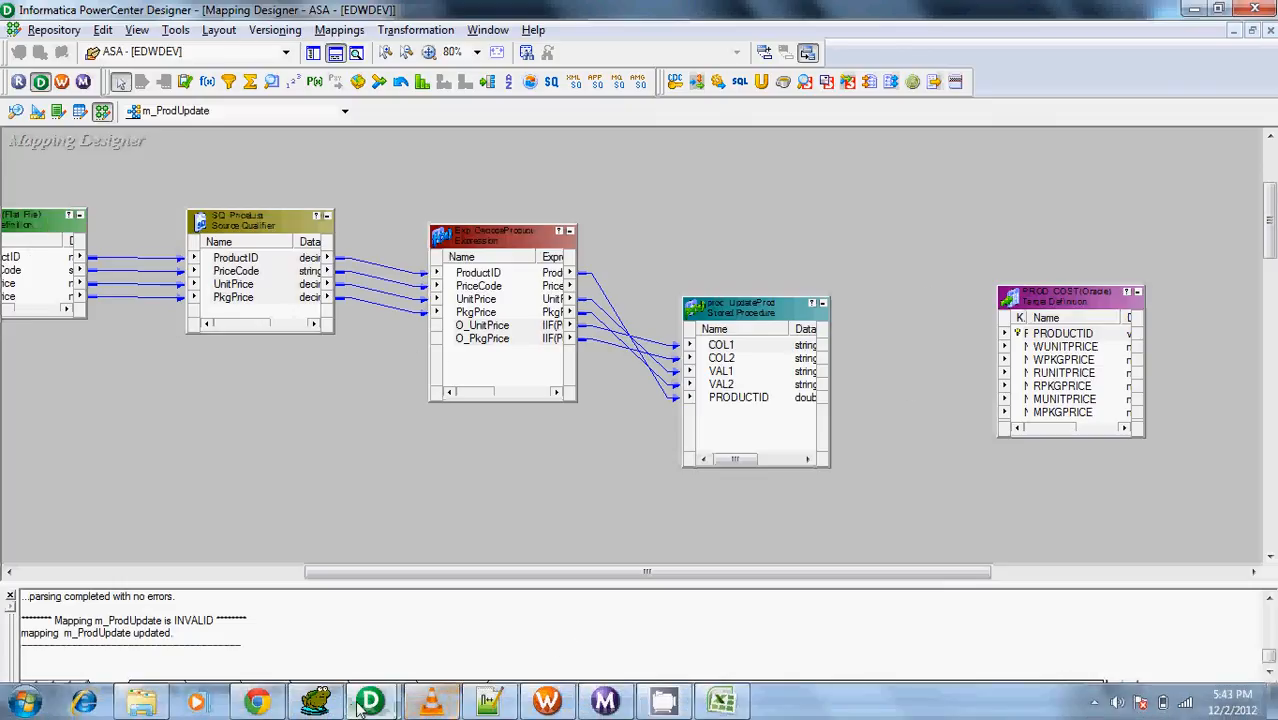
pyautogui.click(315, 700)
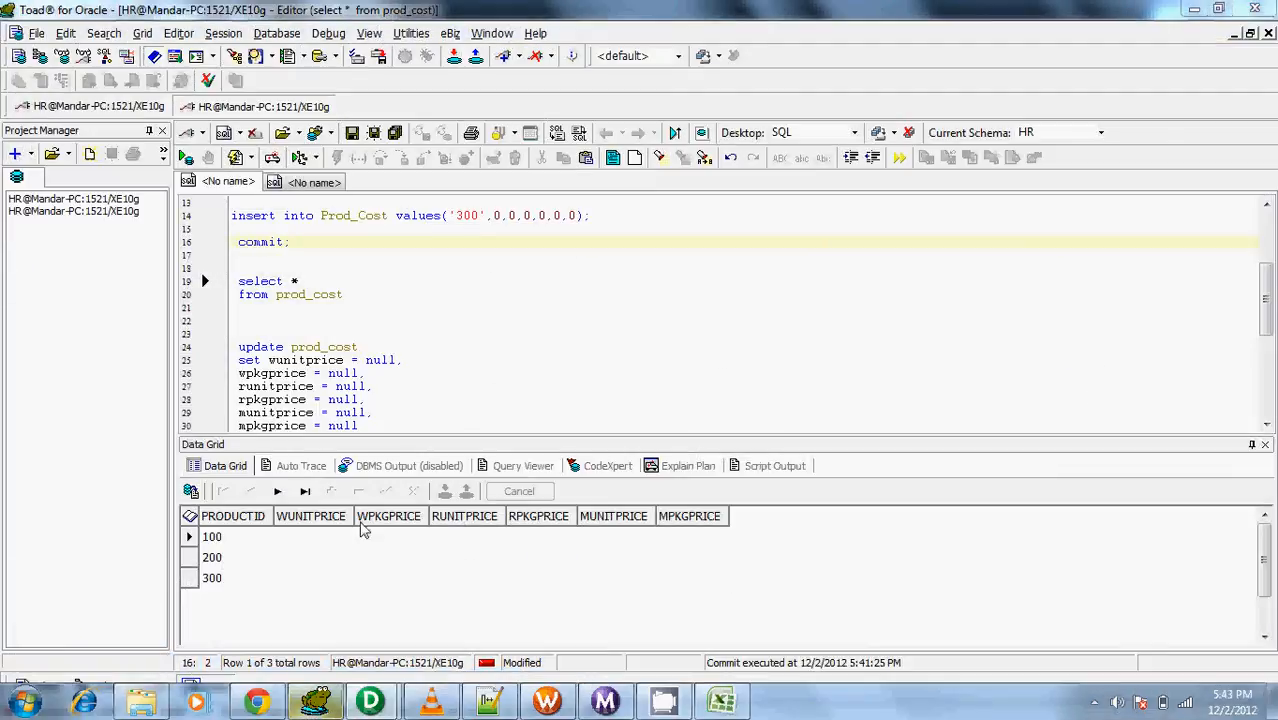
pyautogui.click(480, 245)
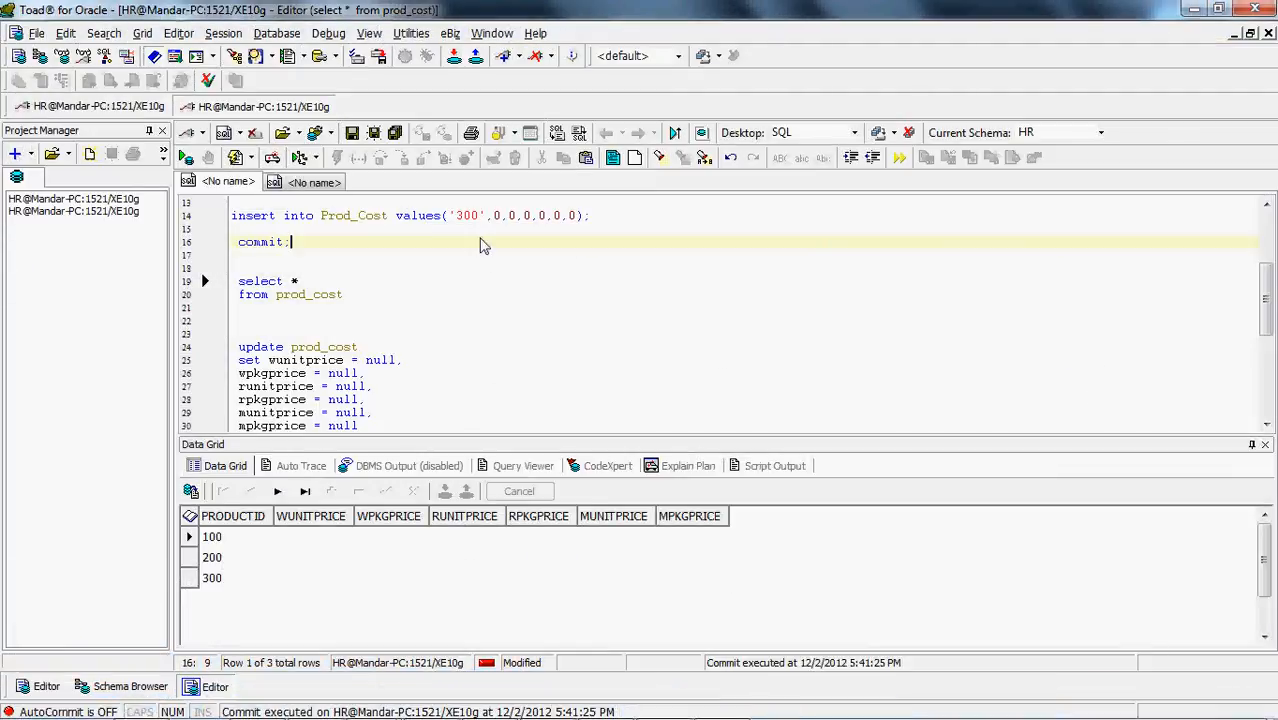
pyautogui.click(325, 183)
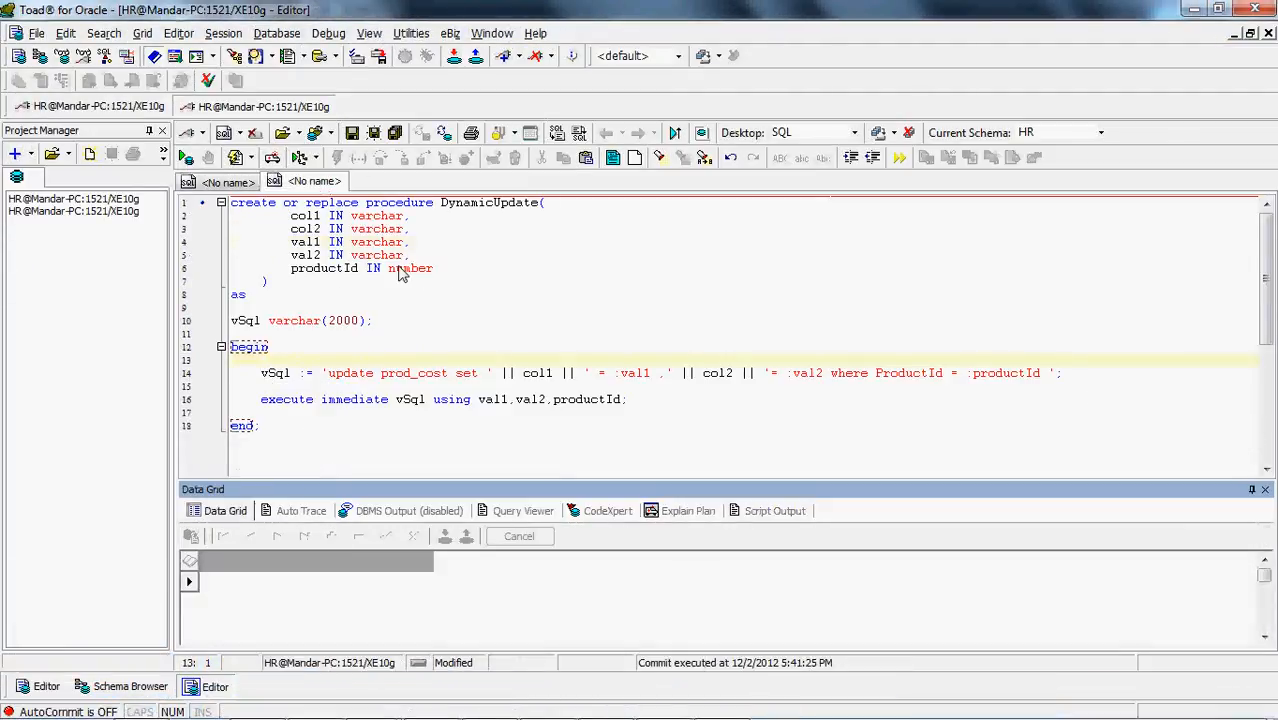
# Add the parameter rValue OUT number after productId in DynamicUpdate and run the whole script to recreate the procedure
pyautogui.click(440, 274)
pyautogui.press('Return')
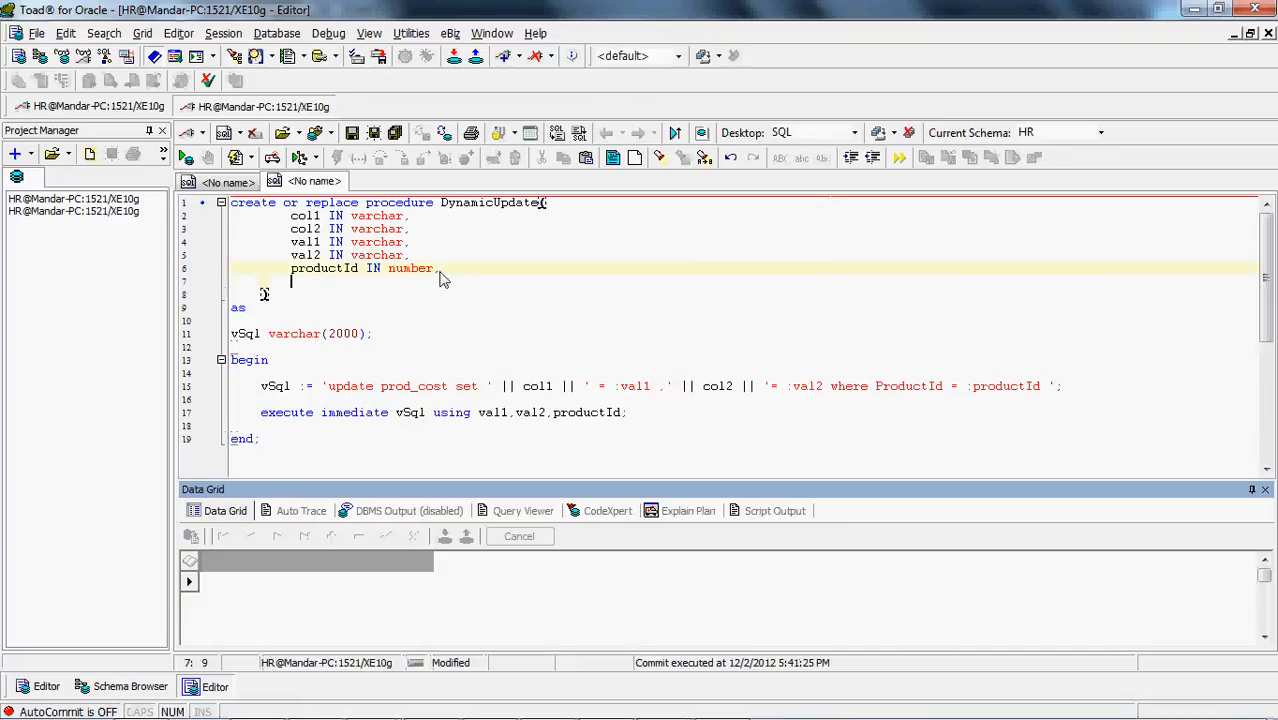
pyautogui.write('rValue')
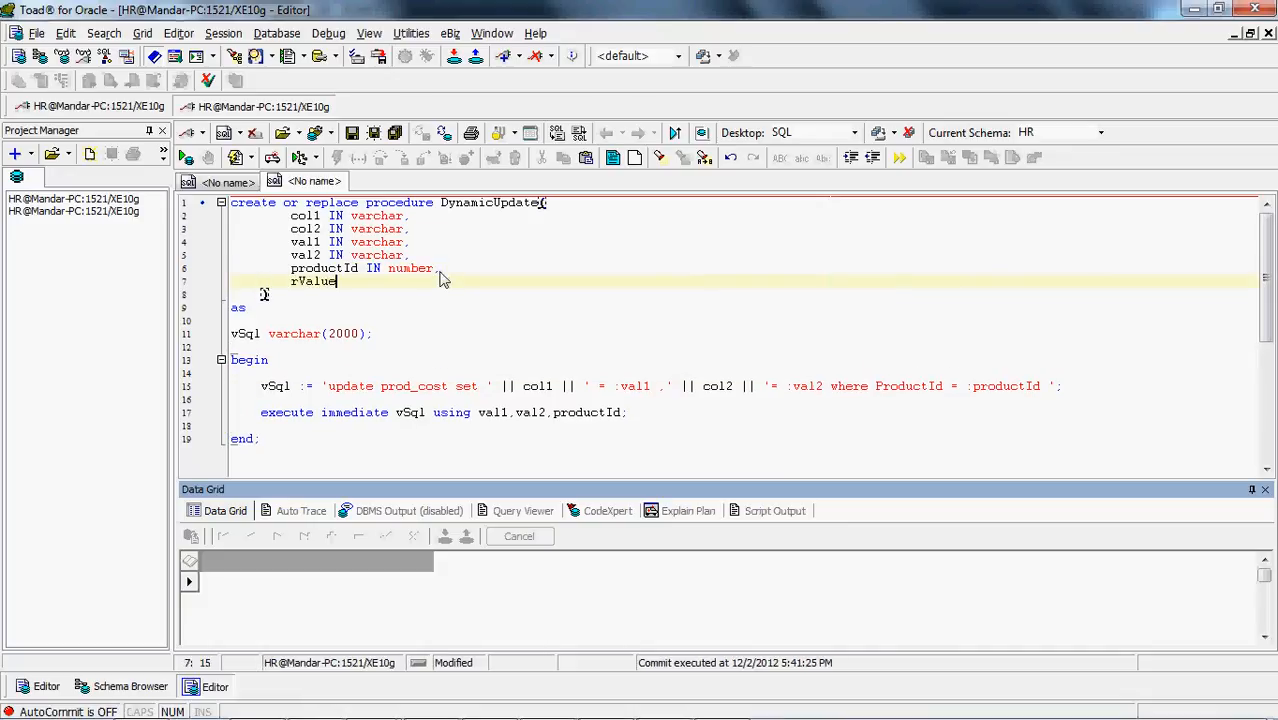
pyautogui.click(441, 272)
pyautogui.click(441, 270)
pyautogui.click(441, 320)
pyautogui.hotkey('ctrl', 'a')
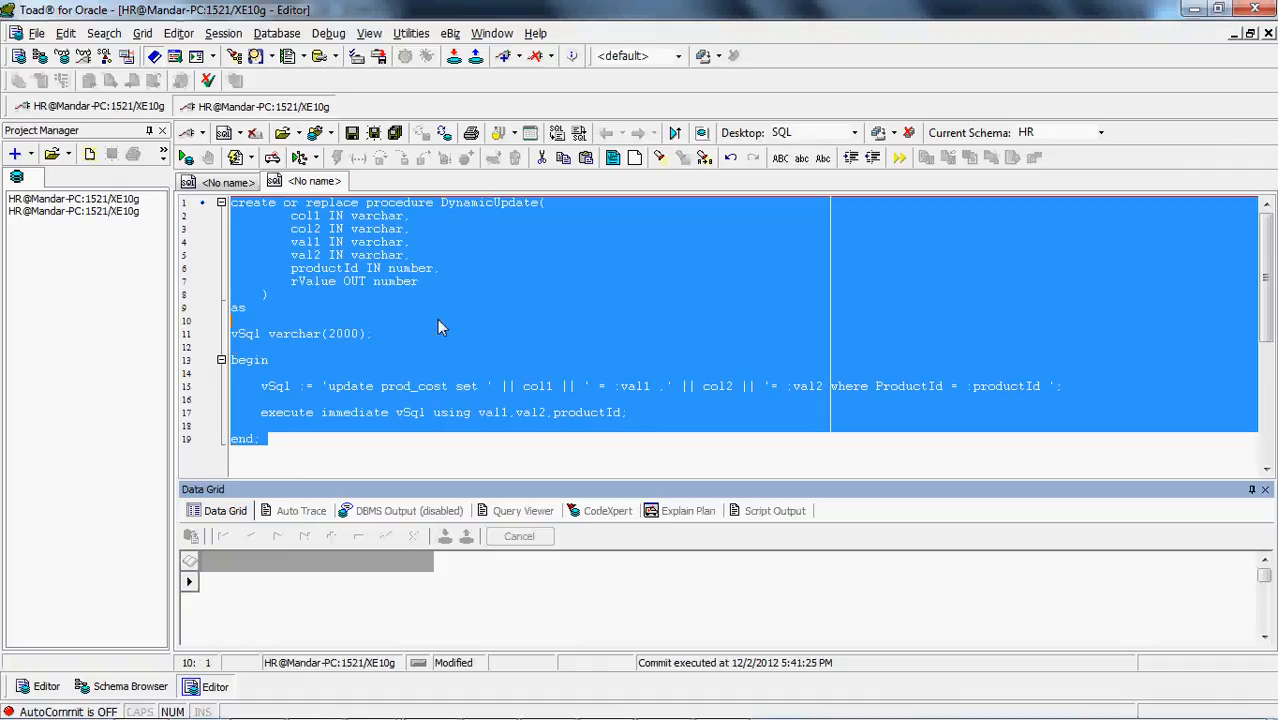
pyautogui.click(237, 158)
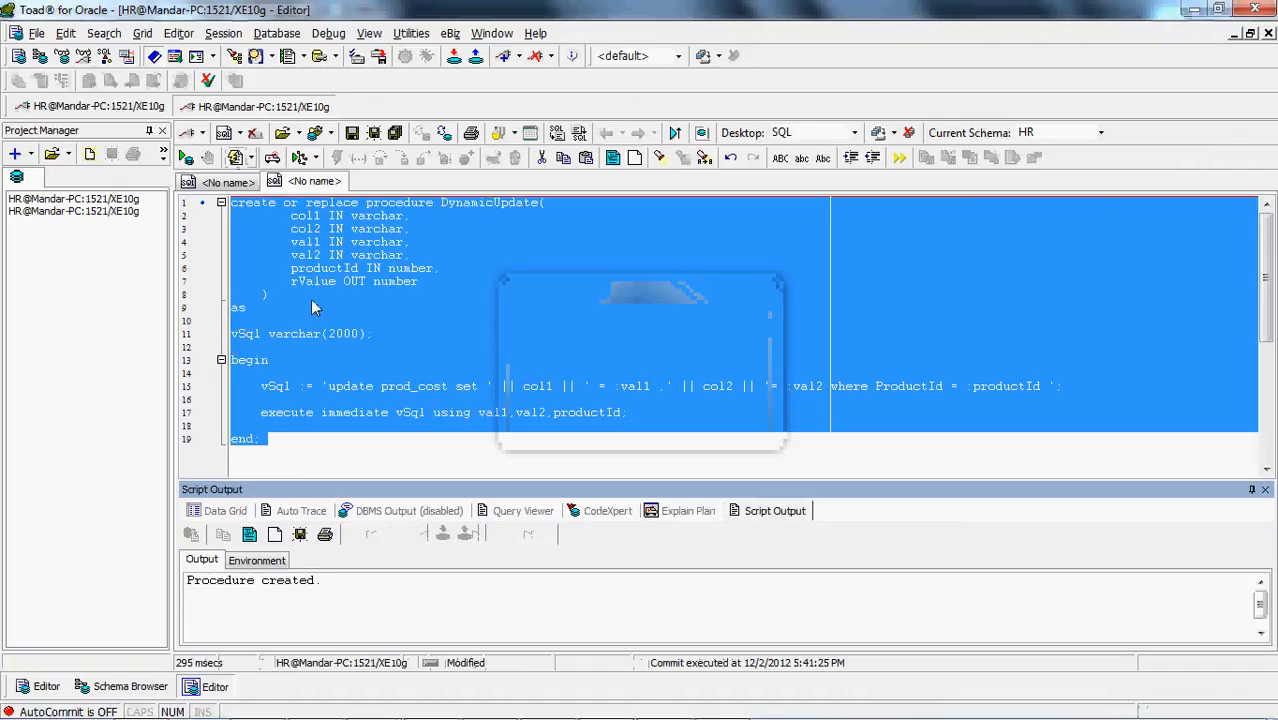
# Switch back to PowerCenter Designer and look at proc_UpdateProd's transformation settings without changing them
pyautogui.hotkey('alt', 'Tab')
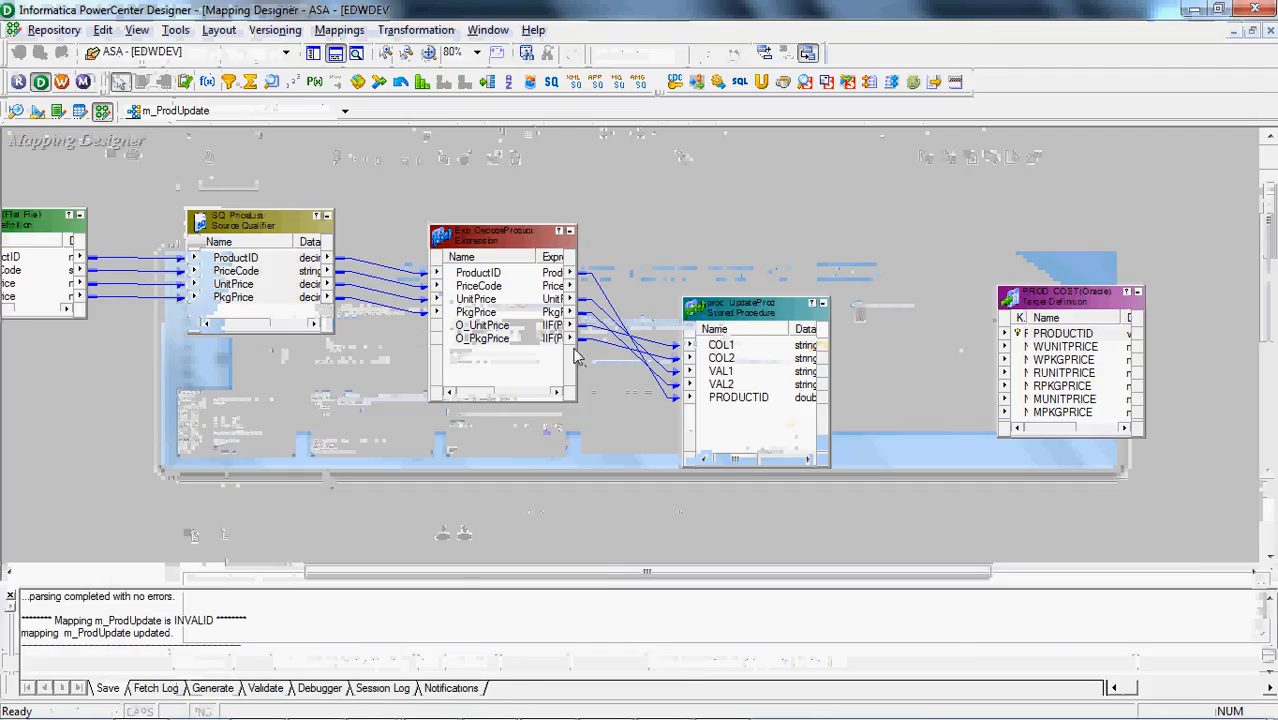
pyautogui.doubleClick(742, 310)
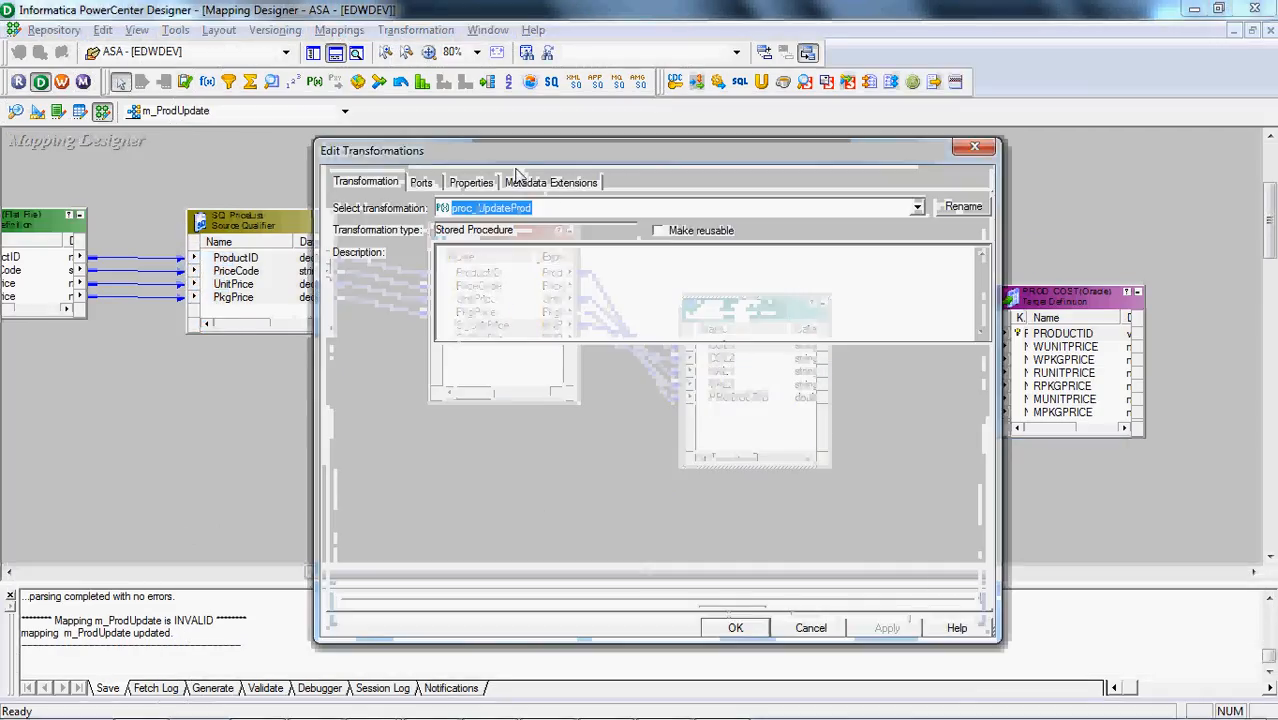
pyautogui.click(974, 148)
# Create a second Stored Procedure transformation named proc_UpdateRecords in the mapping
pyautogui.click(415, 30)
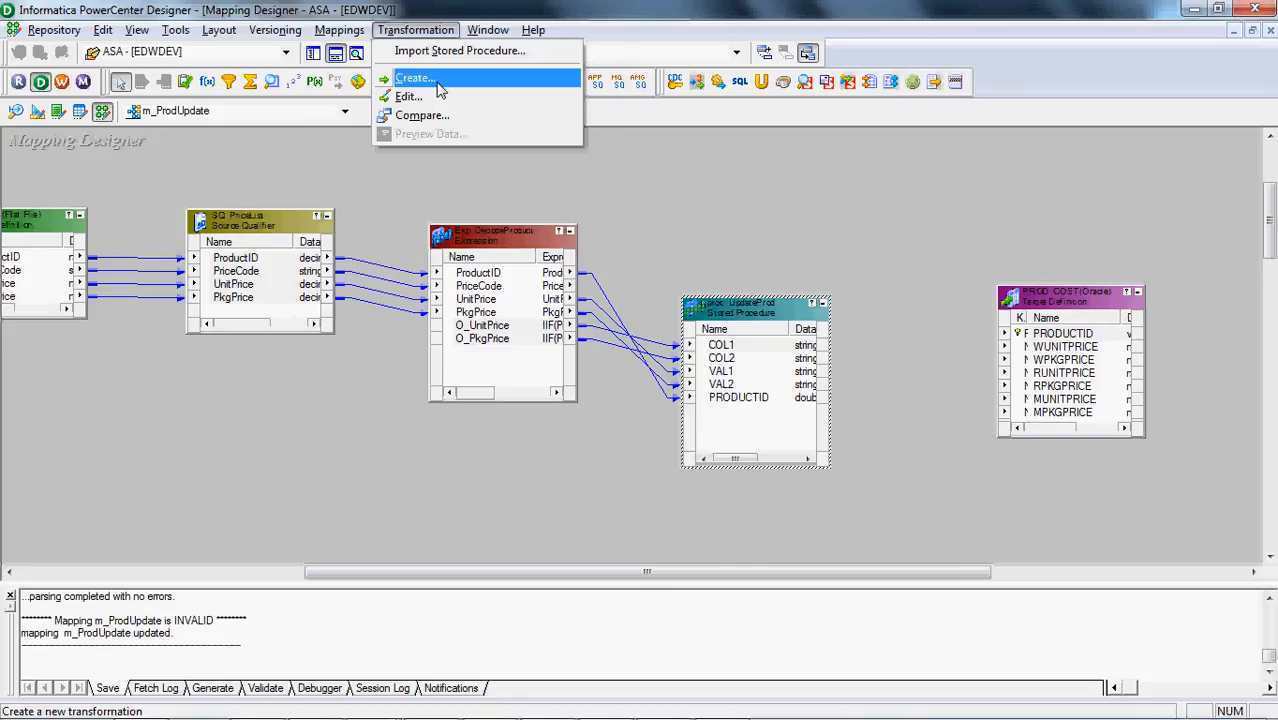
pyautogui.click(438, 83)
pyautogui.press('s')
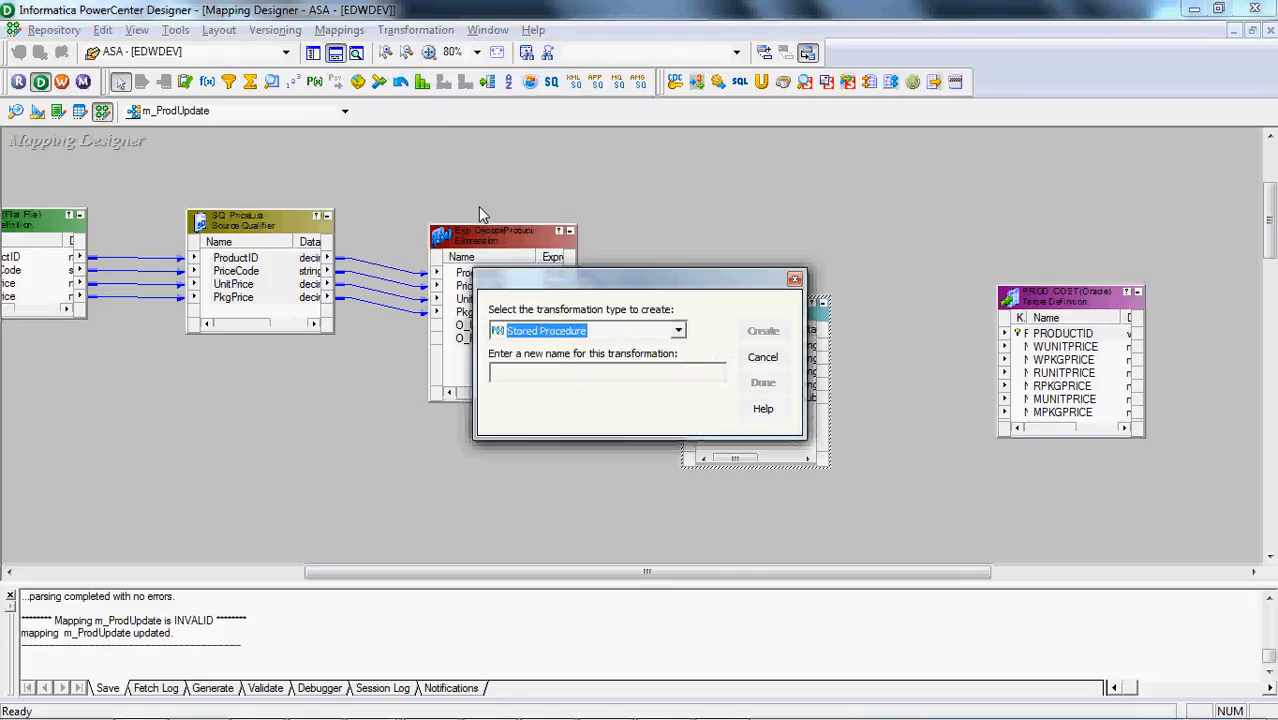
pyautogui.press('Tab')
pyautogui.write('s')
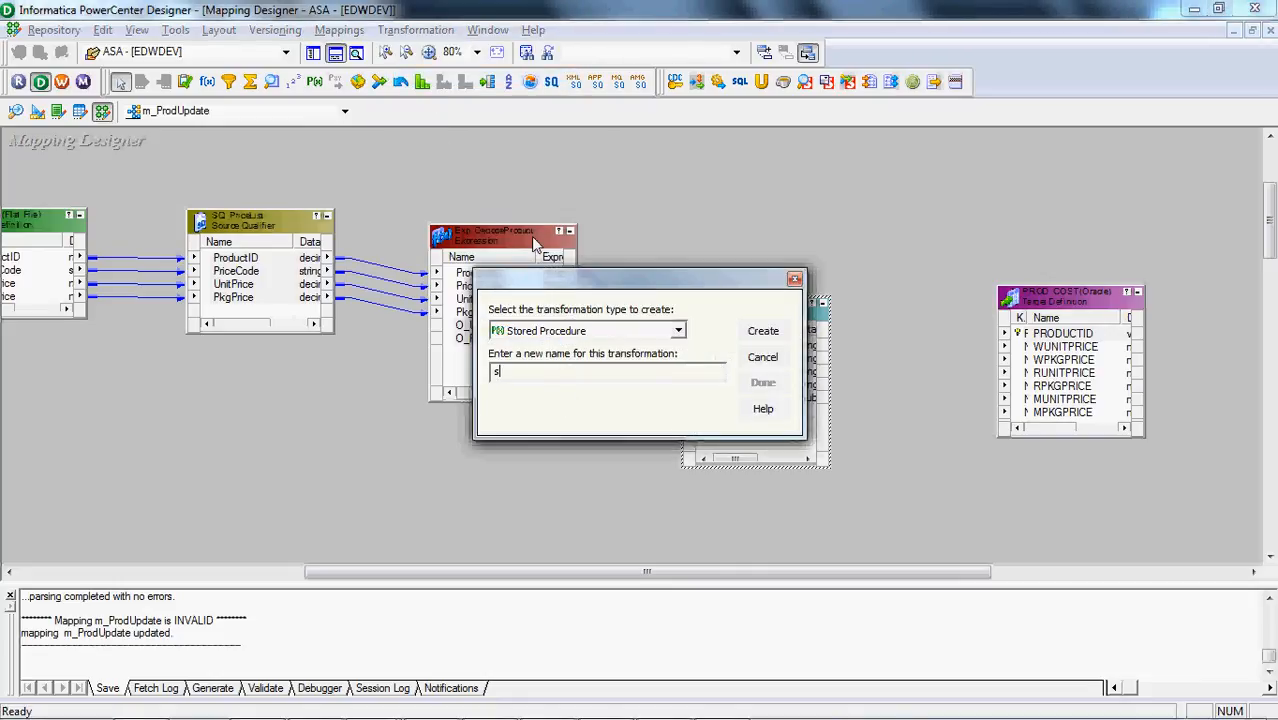
pyautogui.press('BackSpace')
pyautogui.write('pr')
pyautogui.press('BackSpace')
pyautogui.press('BackSpace')
pyautogui.write('pr')
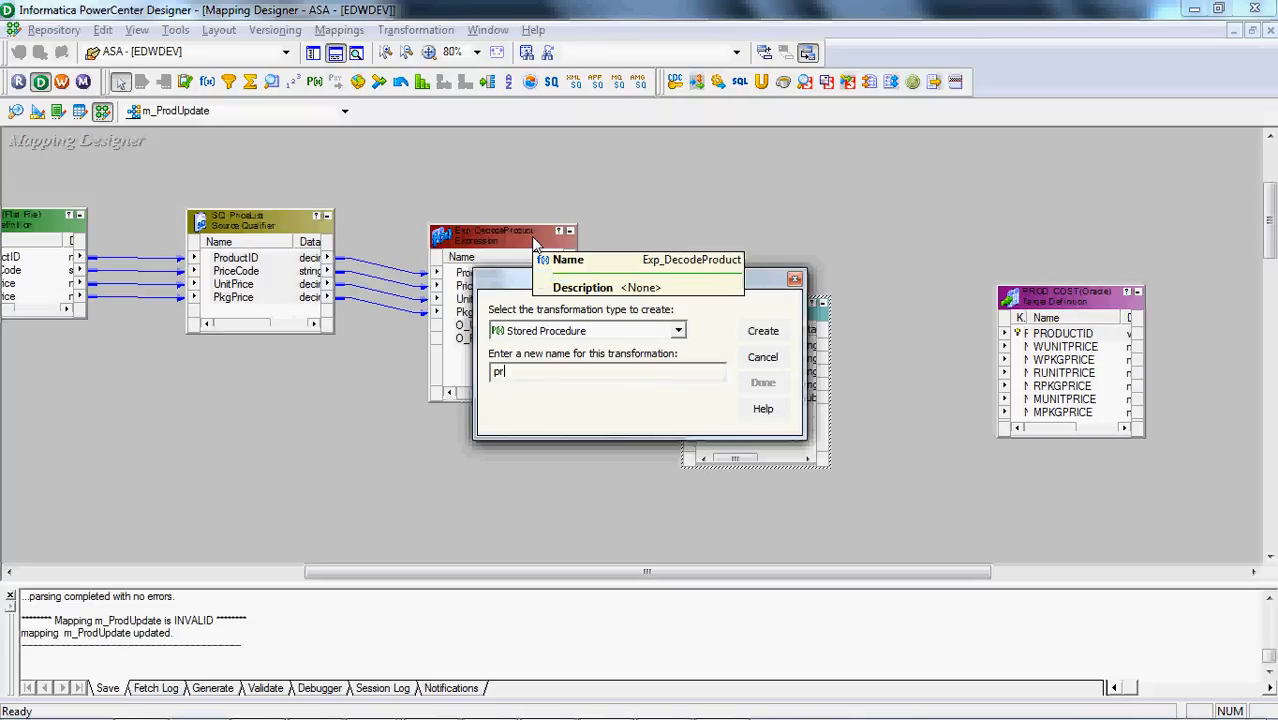
pyautogui.write('oc_UpdateRecords')
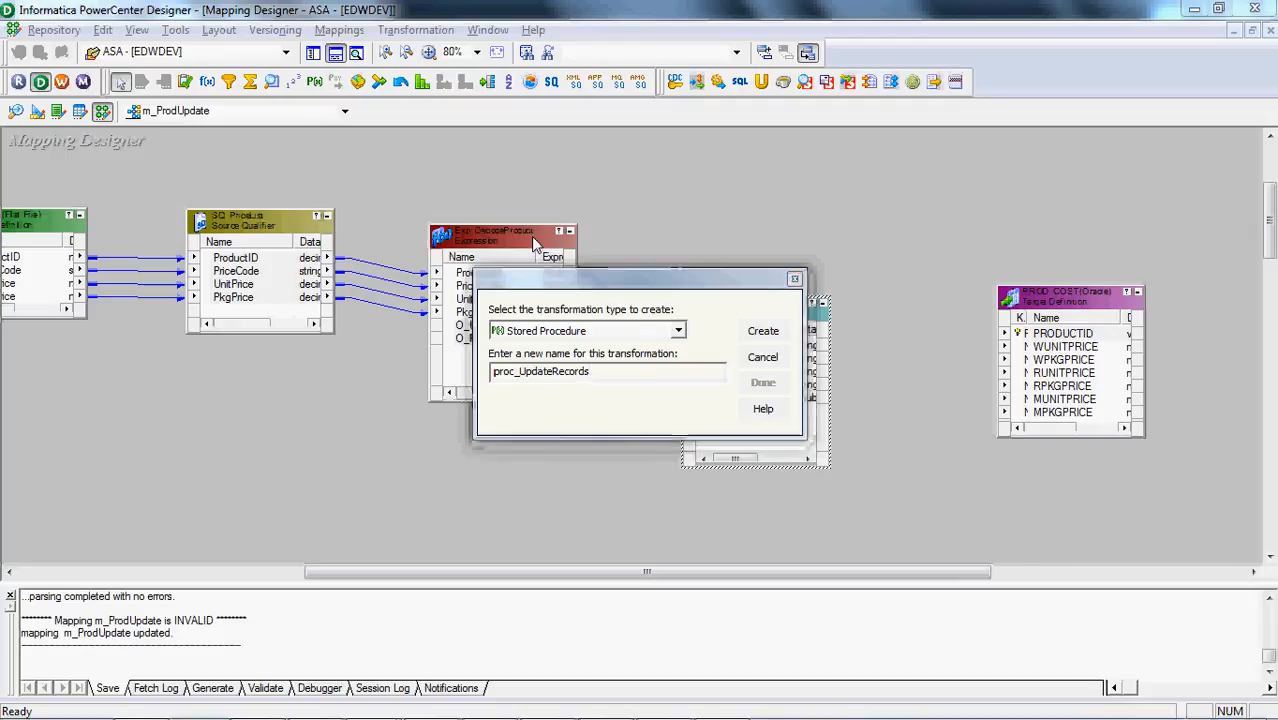
pyautogui.press('Return')
# Connect to the XE10g data source as hr and import the HR procedure DYNAMICUPDATE for proc_UpdateRecords
pyautogui.click(709, 289)
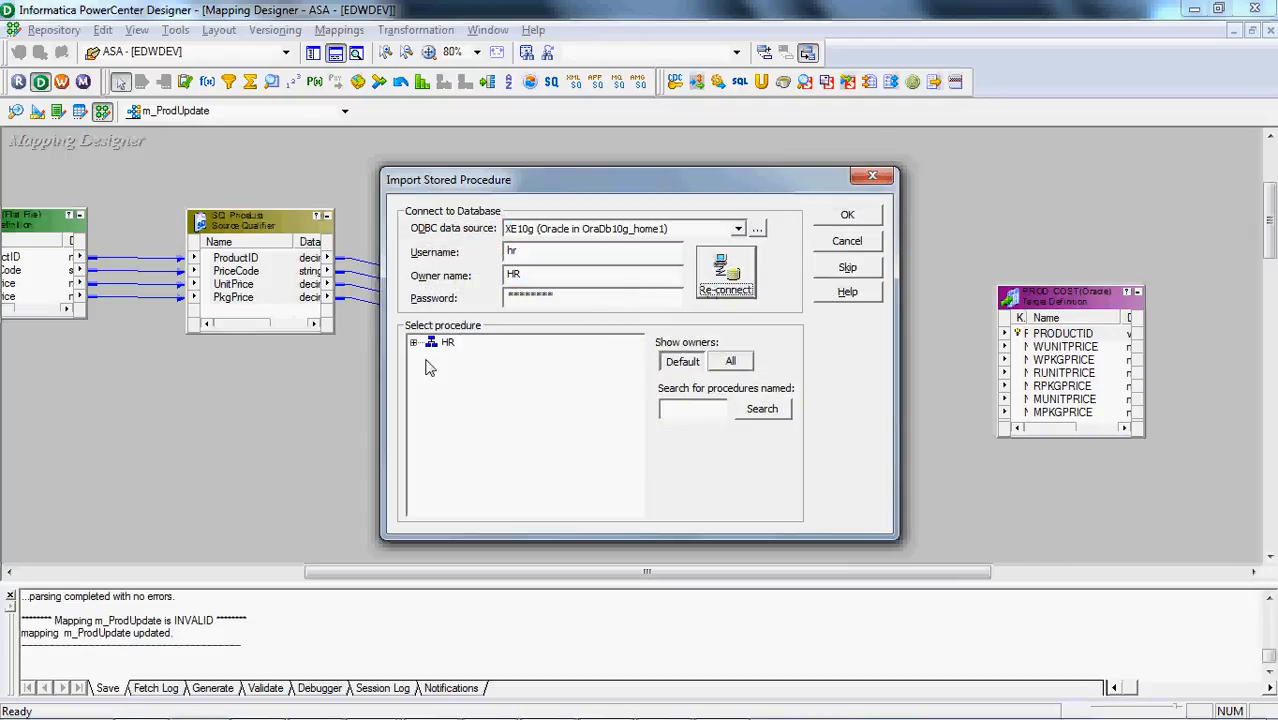
pyautogui.click(413, 342)
pyautogui.click(430, 358)
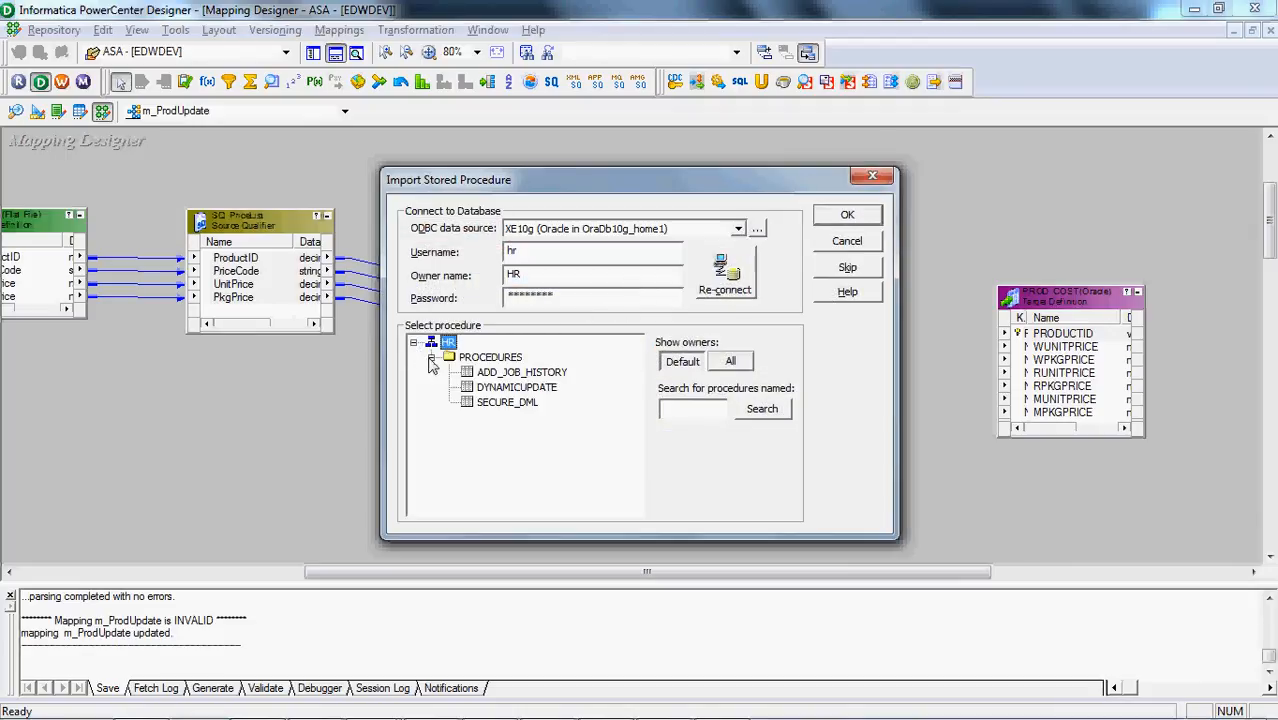
pyautogui.click(517, 390)
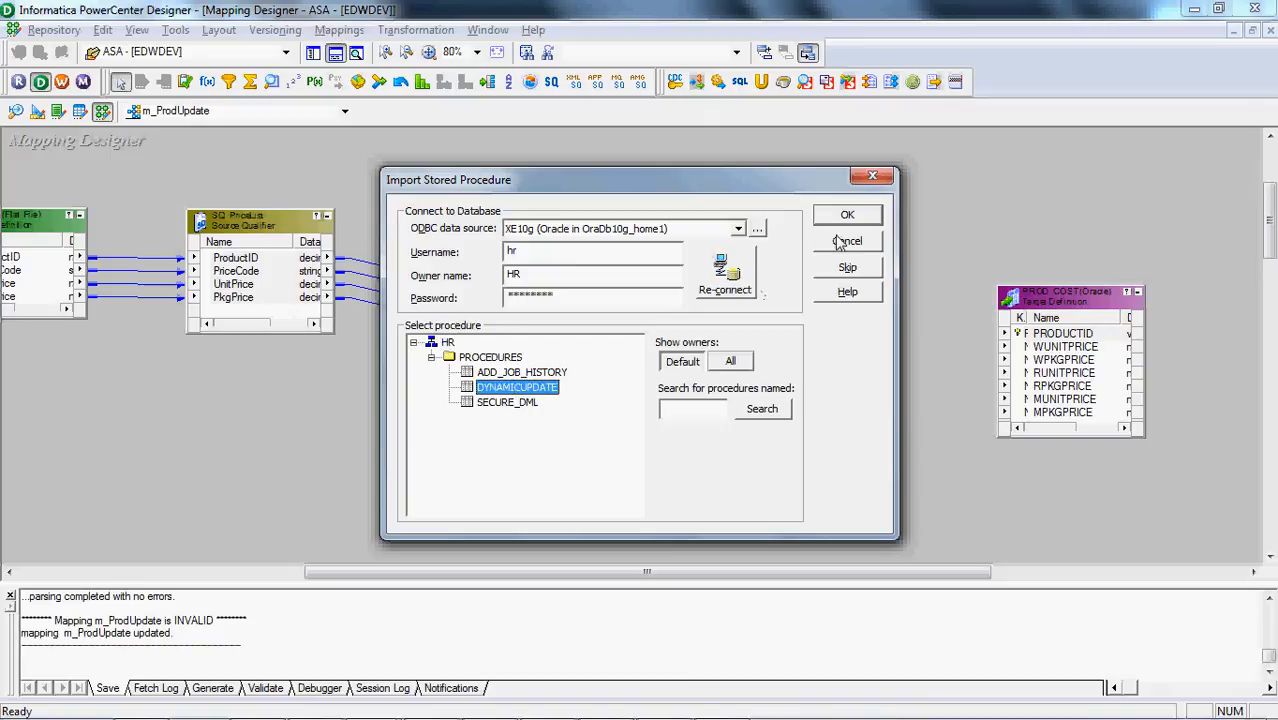
pyautogui.click(852, 220)
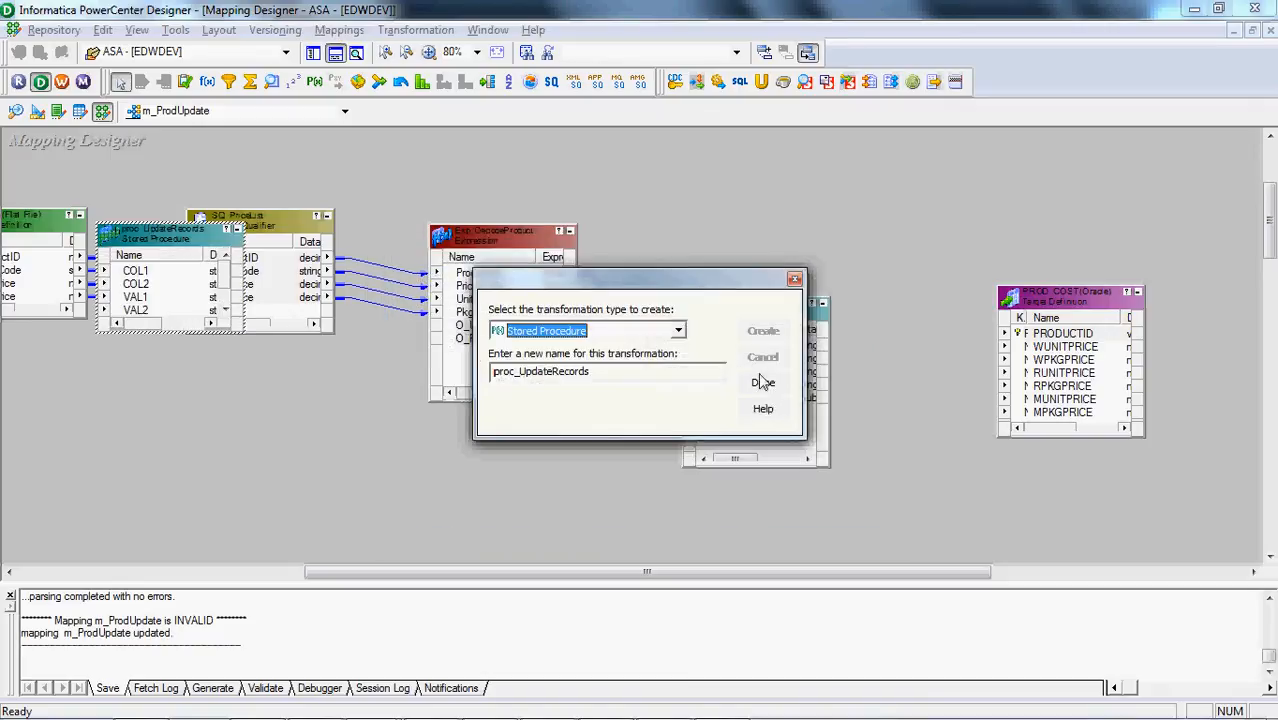
# Delete the proc_UpdateProd transformation and place an enlarged proc_UpdateRecords between Exp_DecodeProduct and the PROD_COST target
pyautogui.click(762, 382)
pyautogui.click(762, 388)
pyautogui.press('Delete')
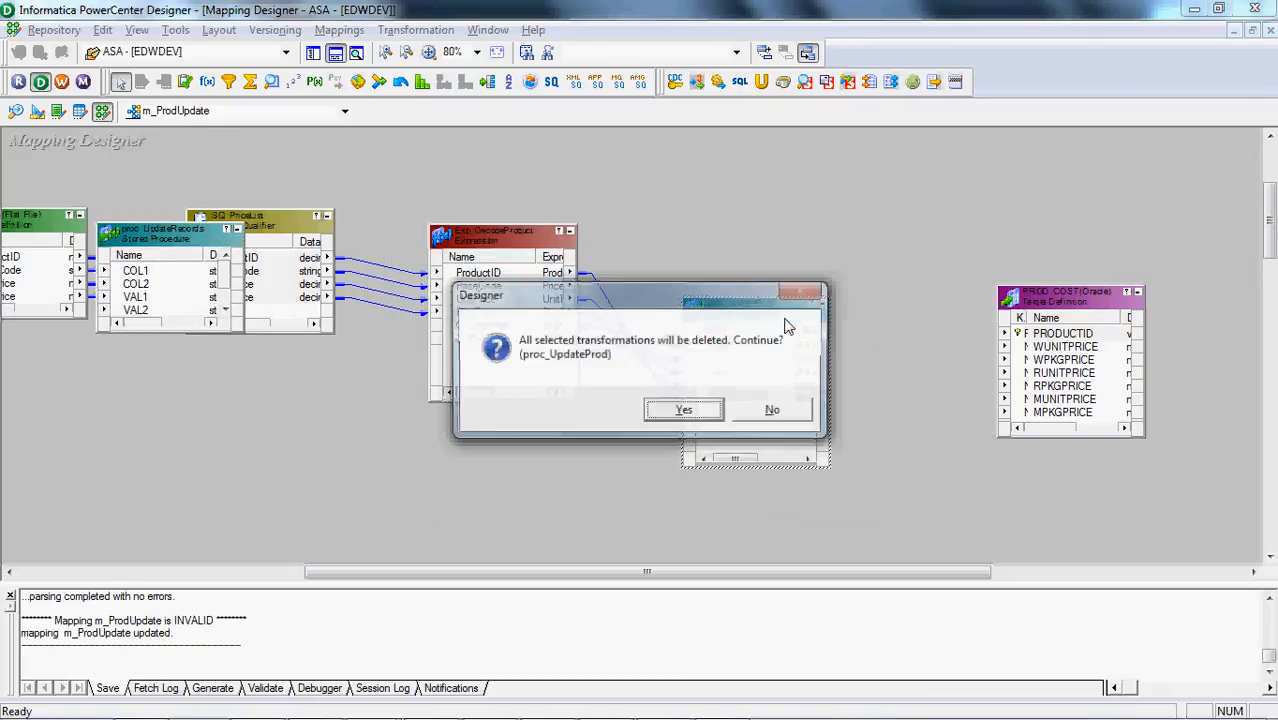
pyautogui.click(686, 410)
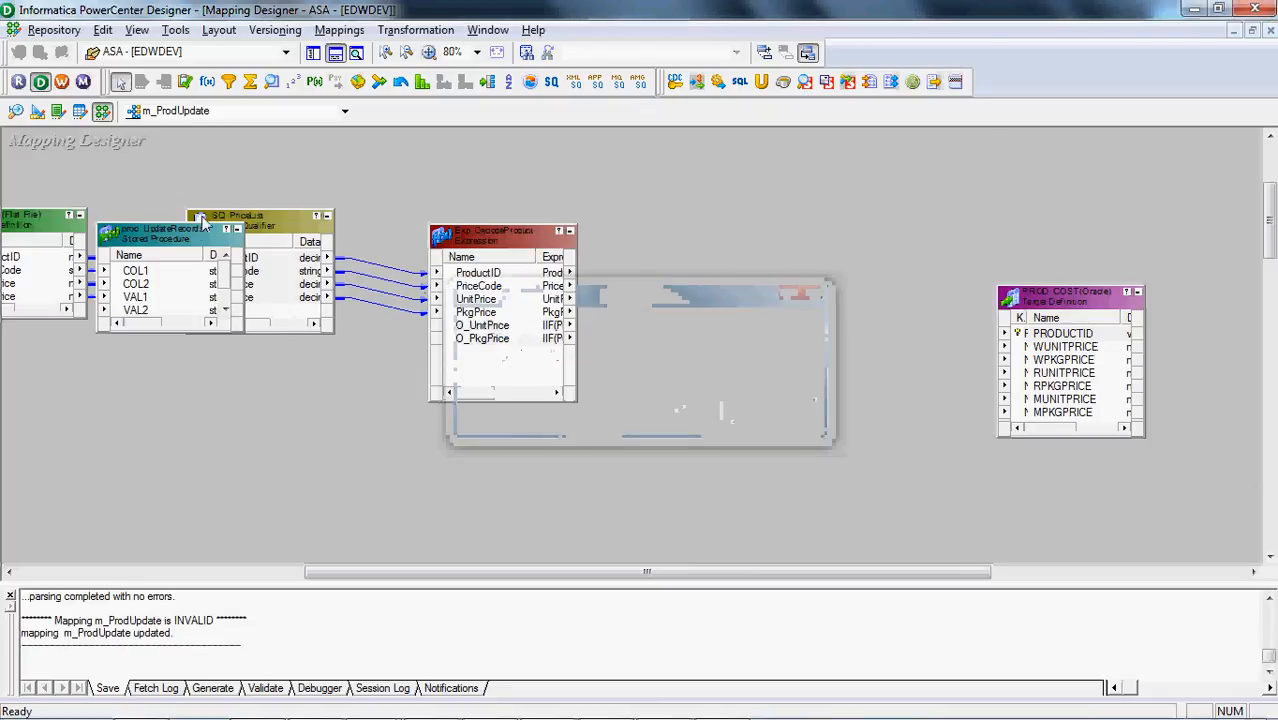
pyautogui.moveTo(200, 225); pyautogui.dragTo(740, 255)
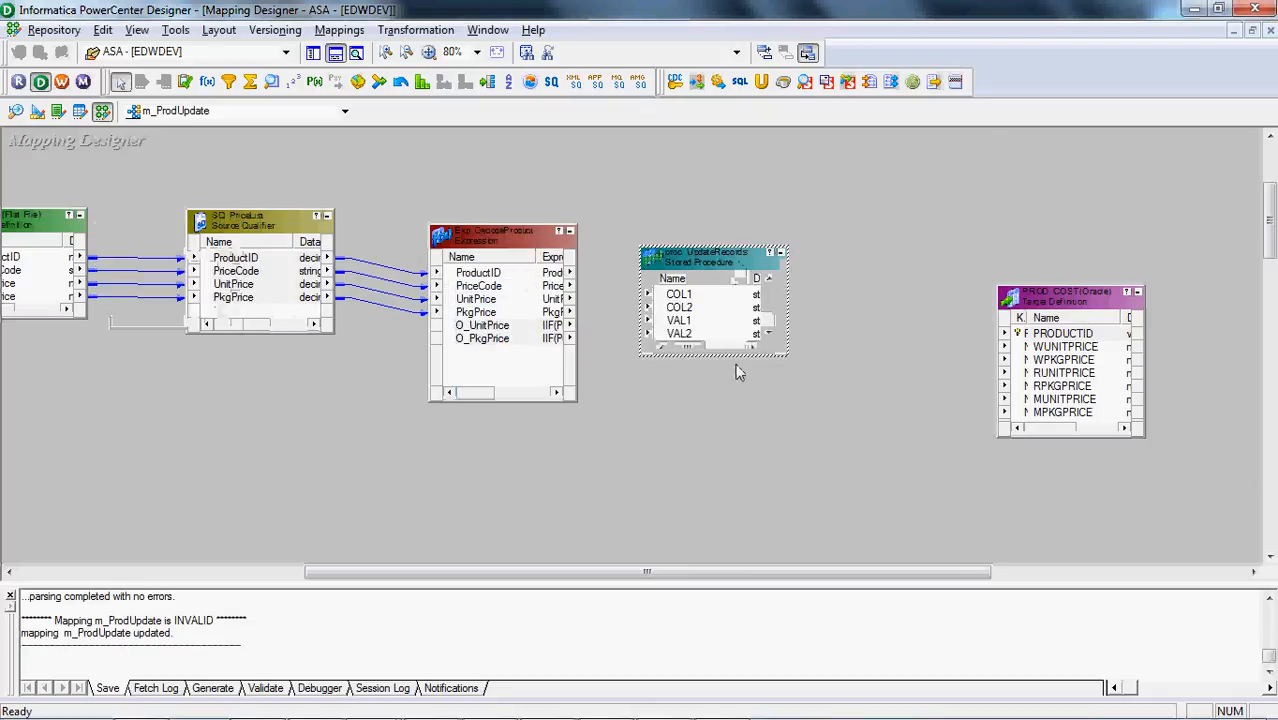
pyautogui.moveTo(740, 358); pyautogui.dragTo(743, 466)
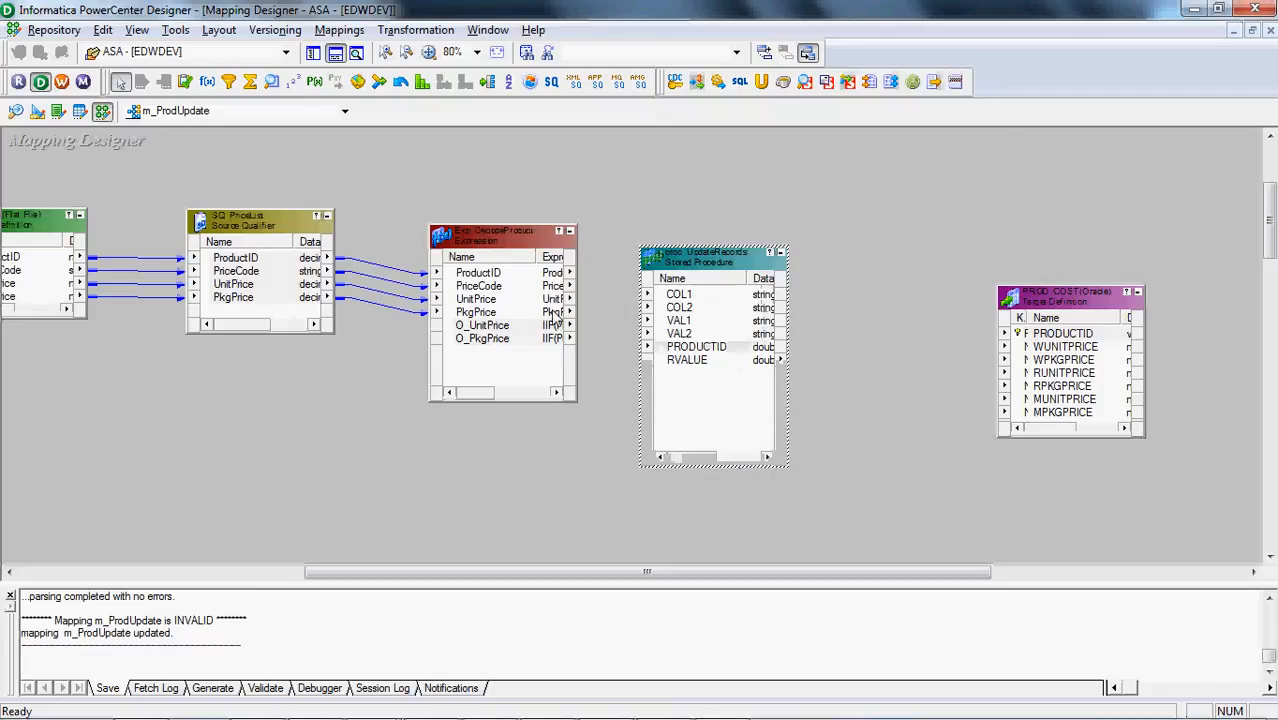
# Link Exp_DecodeProduct's ProductID to PRODUCTID, O_UnitPrice and O_PkgPrice to COL1 and COL2, and UnitPrice and PkgPrice to VAL1 and VAL2 in proc_UpdateRecords
pyautogui.click(492, 274)
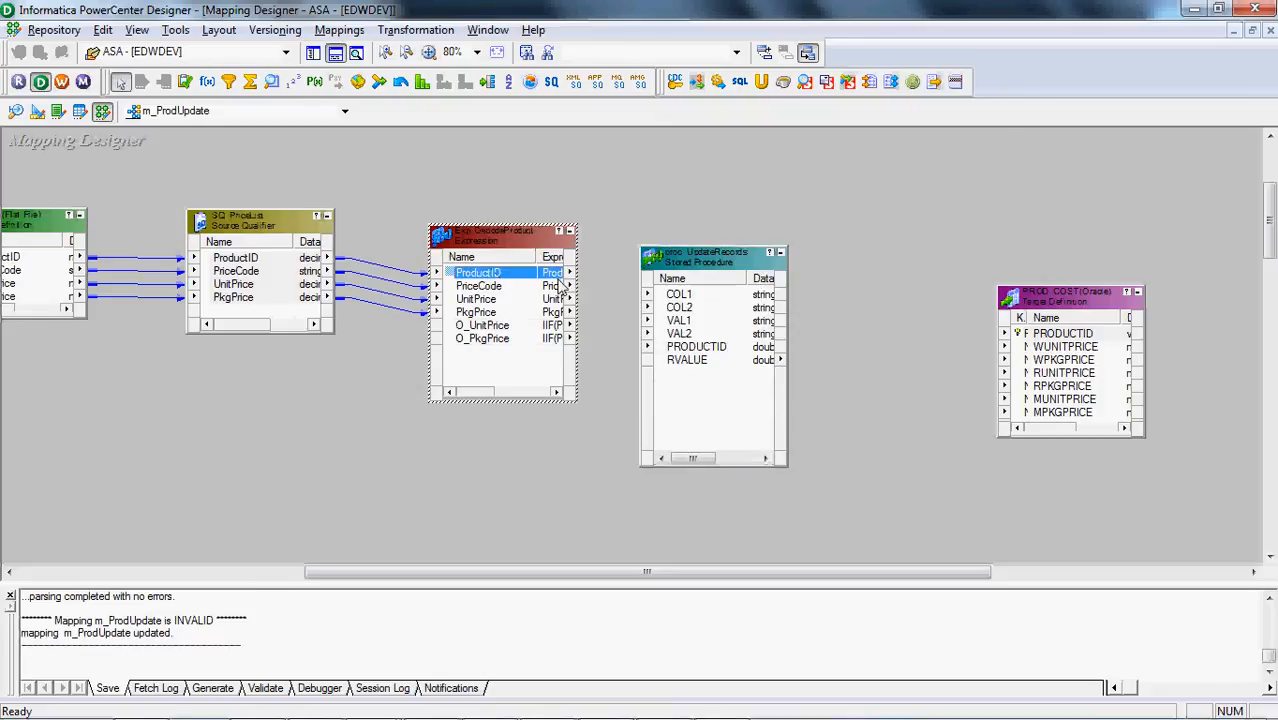
pyautogui.moveTo(625, 322); pyautogui.dragTo(680, 348)
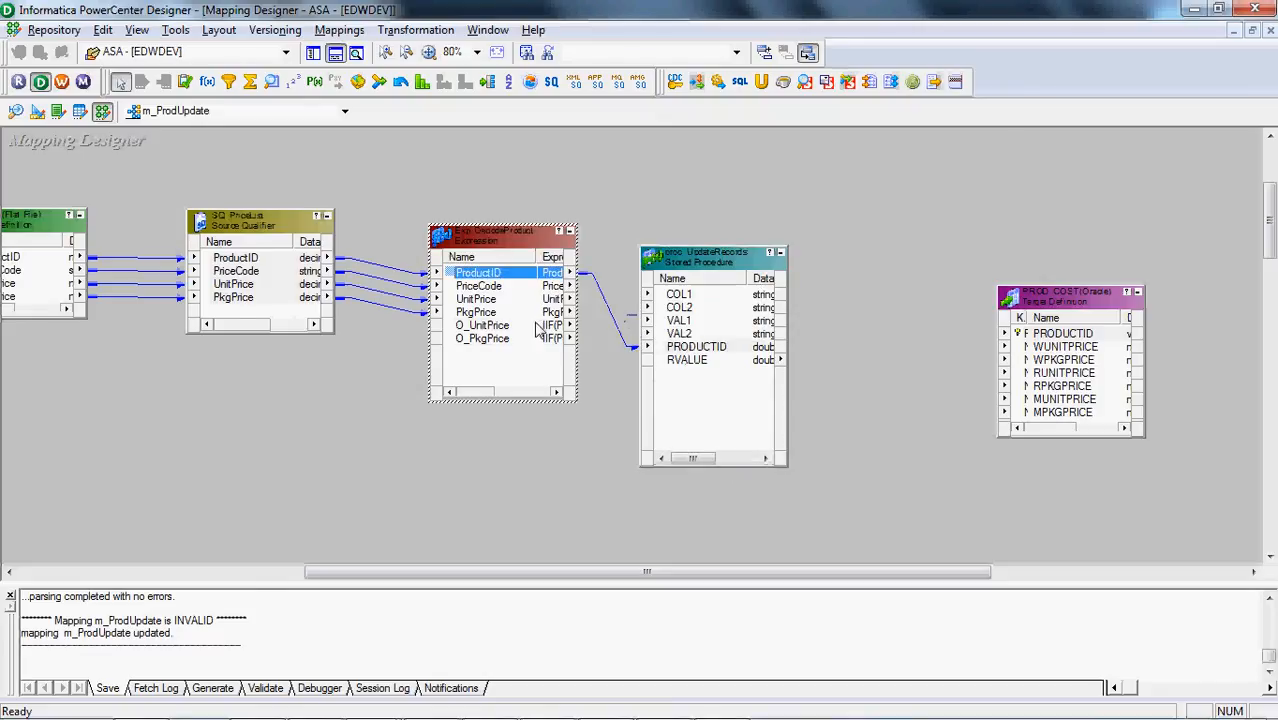
pyautogui.click(517, 325)
pyautogui.press('capslock')
pyautogui.press('Down')
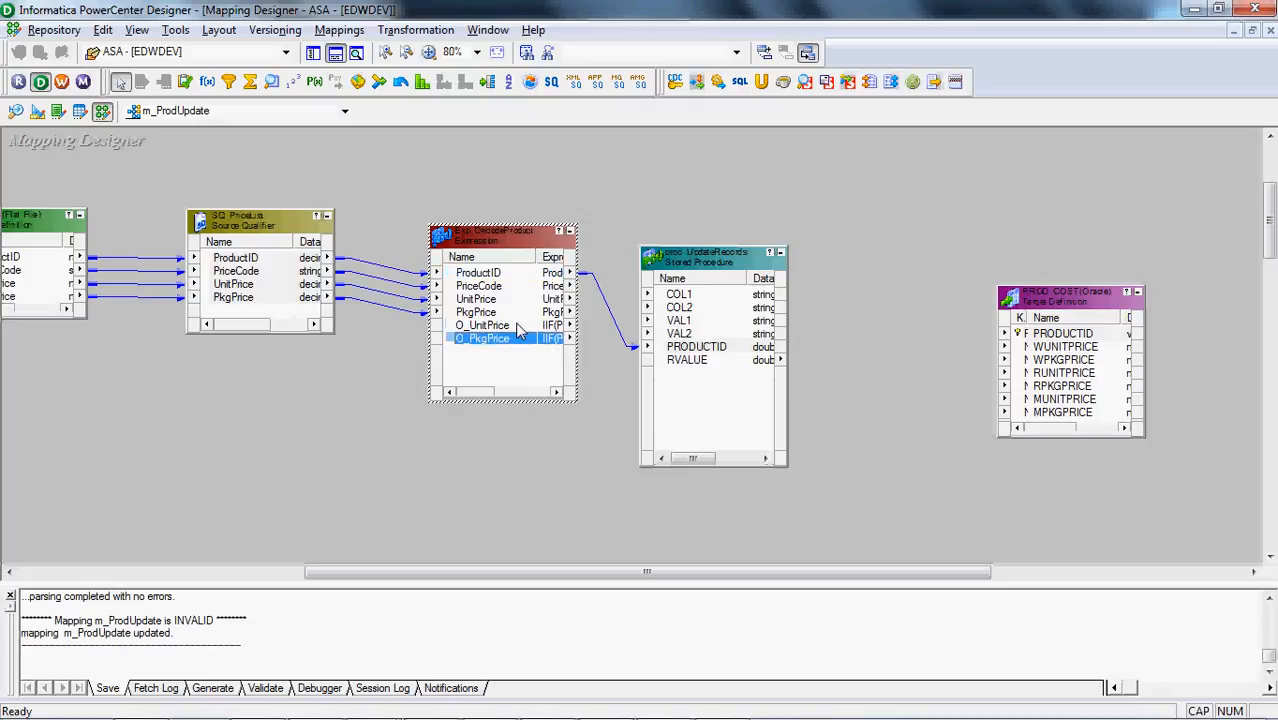
pyautogui.press('Up')
pyautogui.hotkey('shift', 'Down')
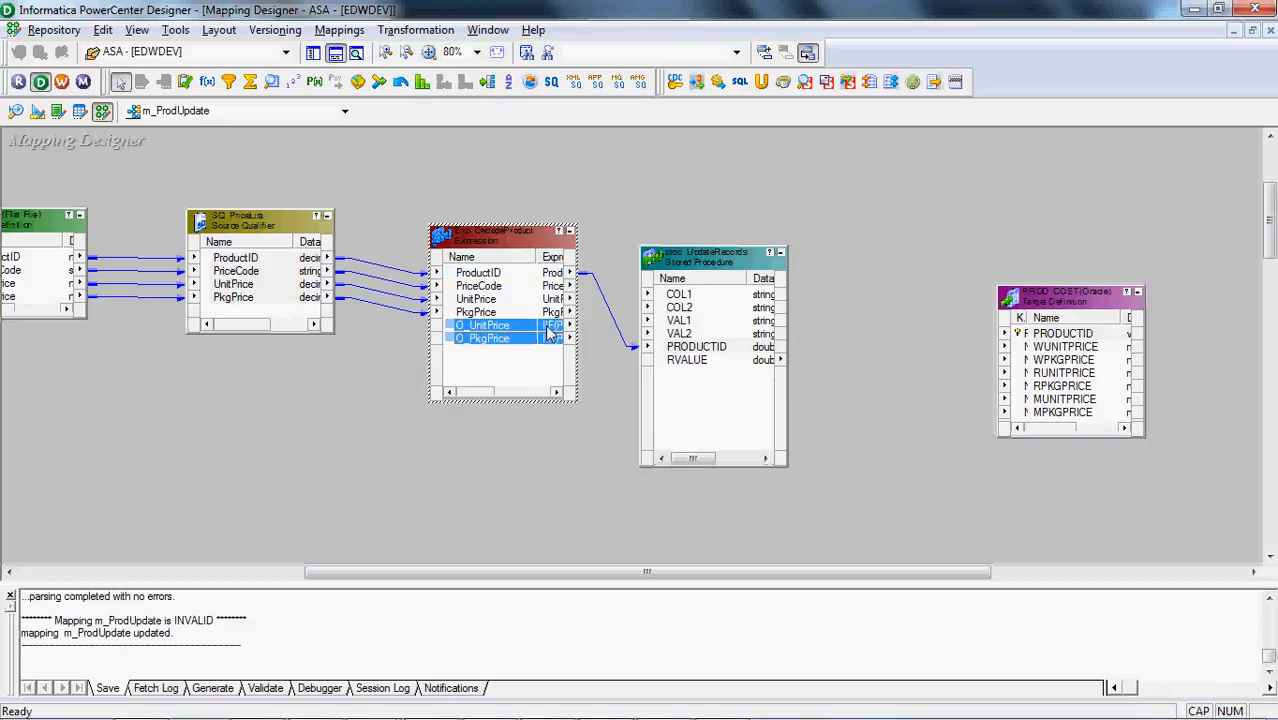
pyautogui.moveTo(625, 305); pyautogui.dragTo(690, 300)
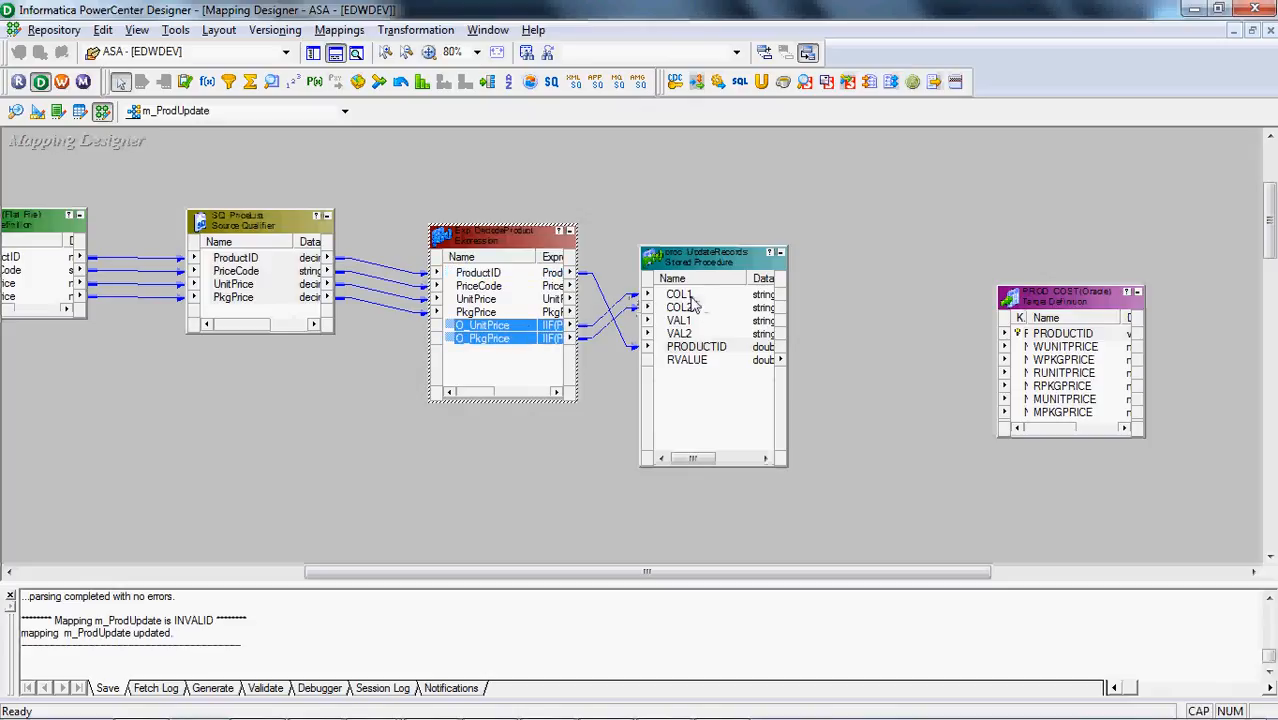
pyautogui.click(465, 301)
pyautogui.hotkey('shift', 'Down')
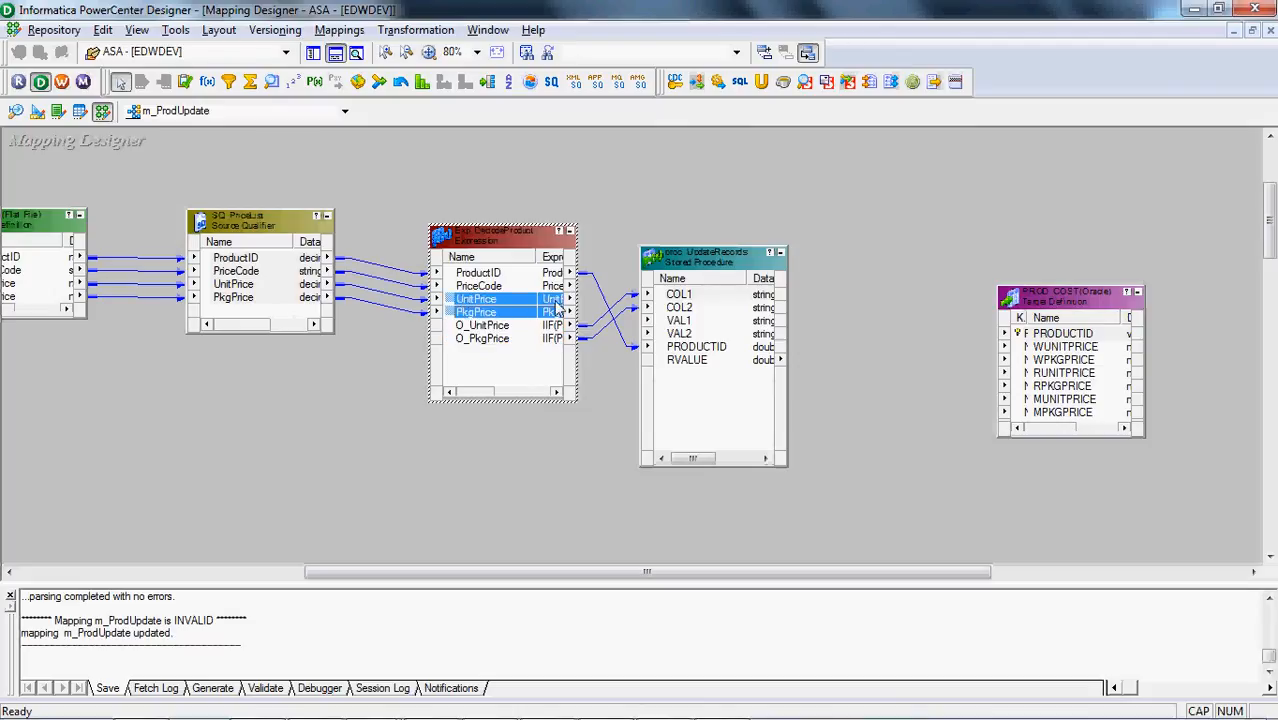
pyautogui.moveTo(558, 308); pyautogui.dragTo(690, 326)
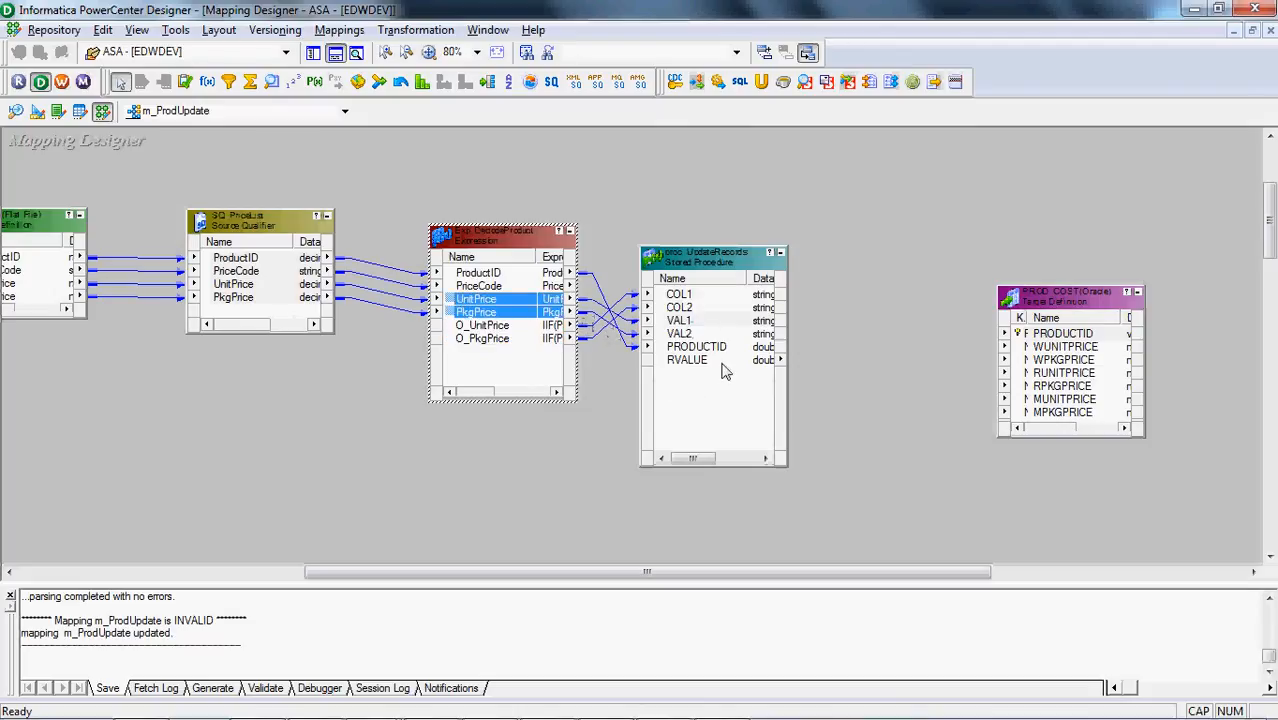
# Link RVALUE of proc_UpdateRecords to PRODUCTID in the PROD_COST target and save the mapping
pyautogui.click(725, 362)
pyautogui.moveTo(765, 370); pyautogui.dragTo(1048, 338)
pyautogui.hotkey('ctrl', 's')
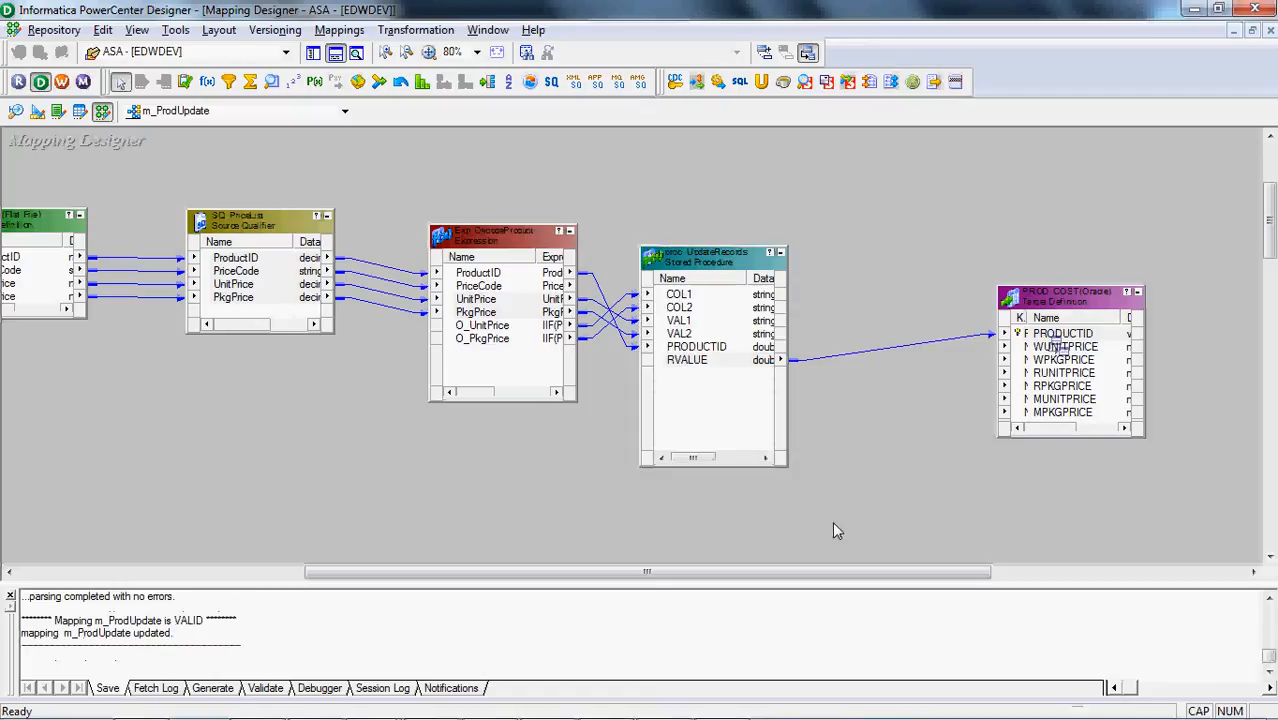
pyautogui.press('capslock')
pyautogui.hotkey('ctrl', 's')
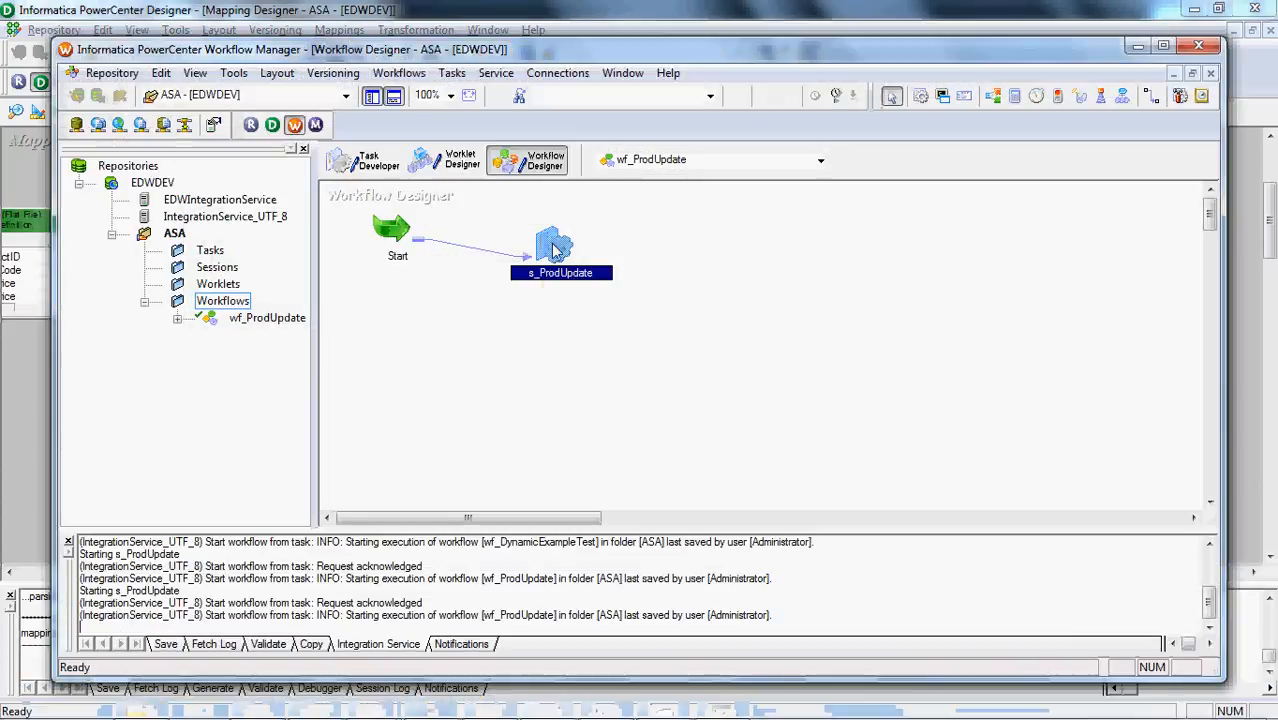
# In Workflow Manager, refresh the mapping of session s_ProdUpdate and open the session's mapping settings for editing
pyautogui.rightClick(556, 246)
pyautogui.click(612, 429)
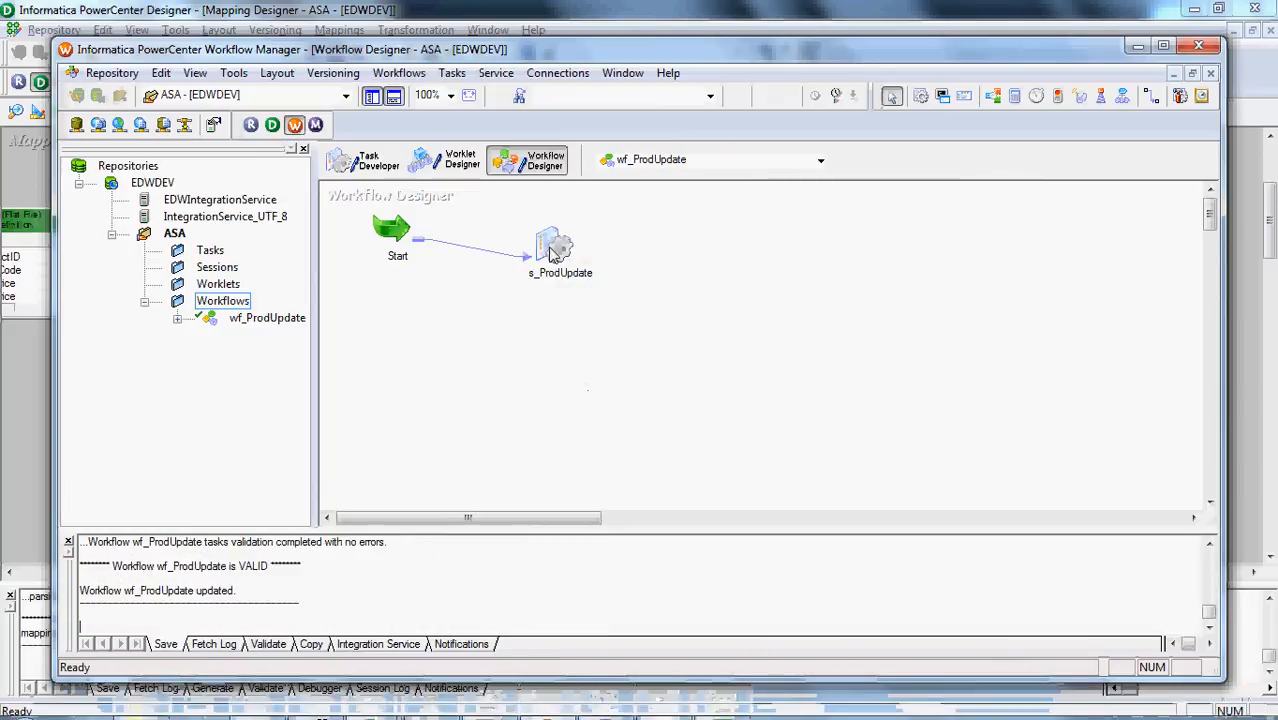
pyautogui.rightClick(550, 248)
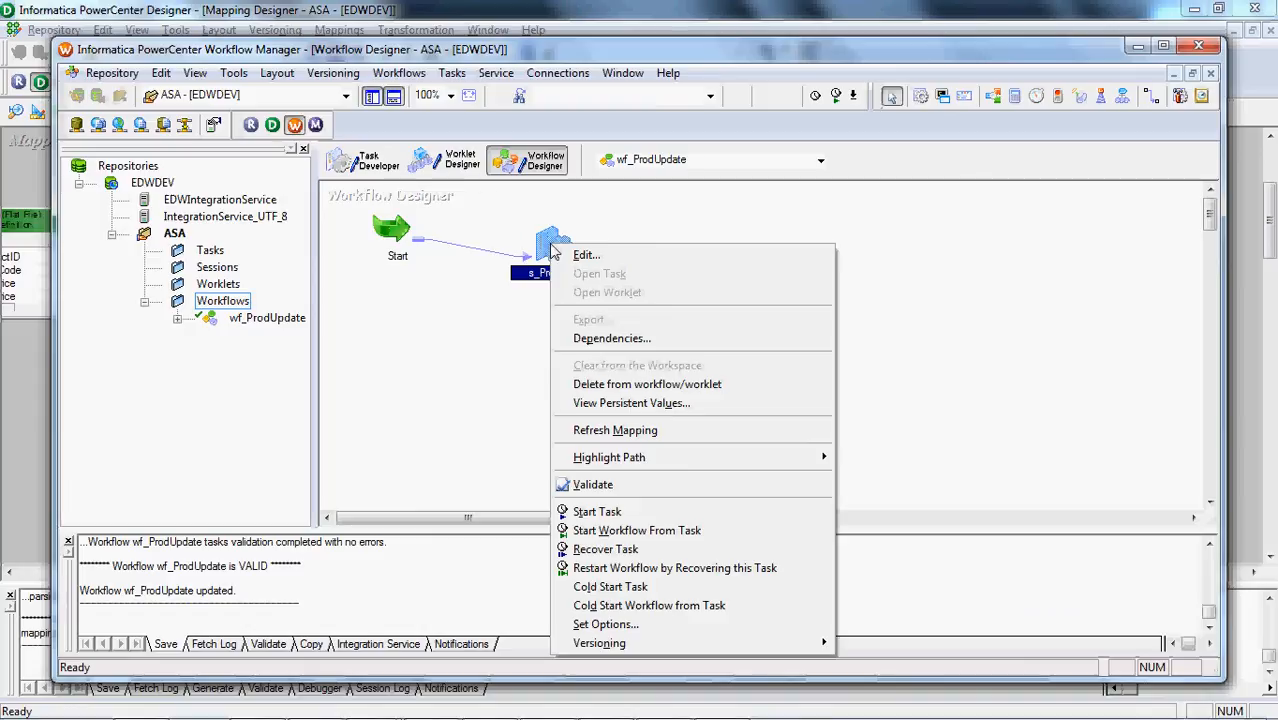
pyautogui.click(586, 257)
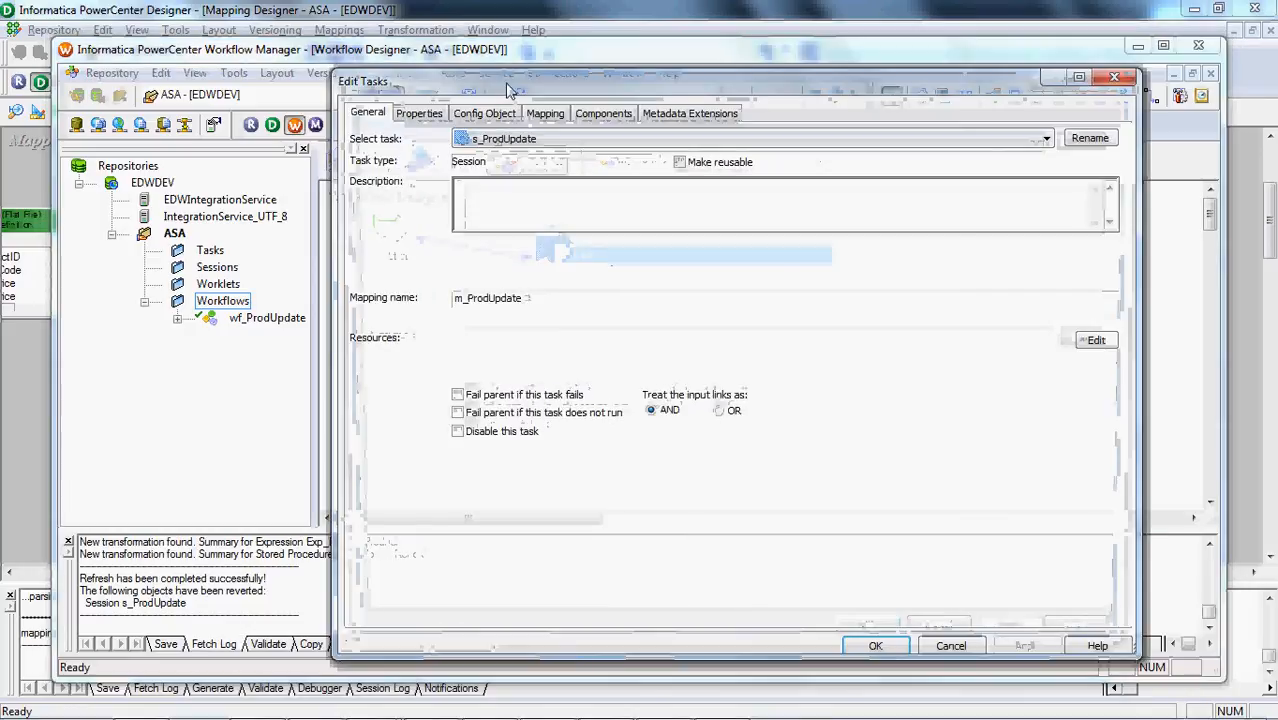
pyautogui.click(536, 116)
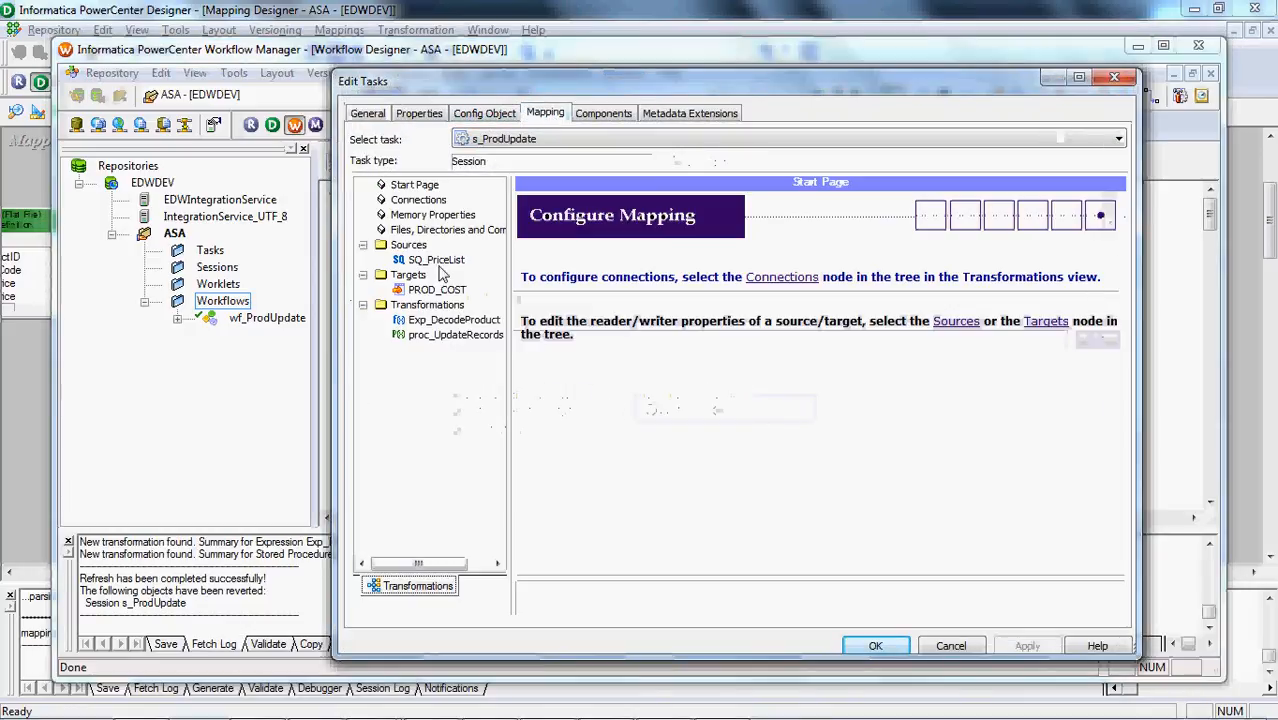
# Review the session settings of SQ_PriceList, PROD_COST and proc_UpdateRecords, especially the procedure's connection information
pyautogui.click(430, 262)
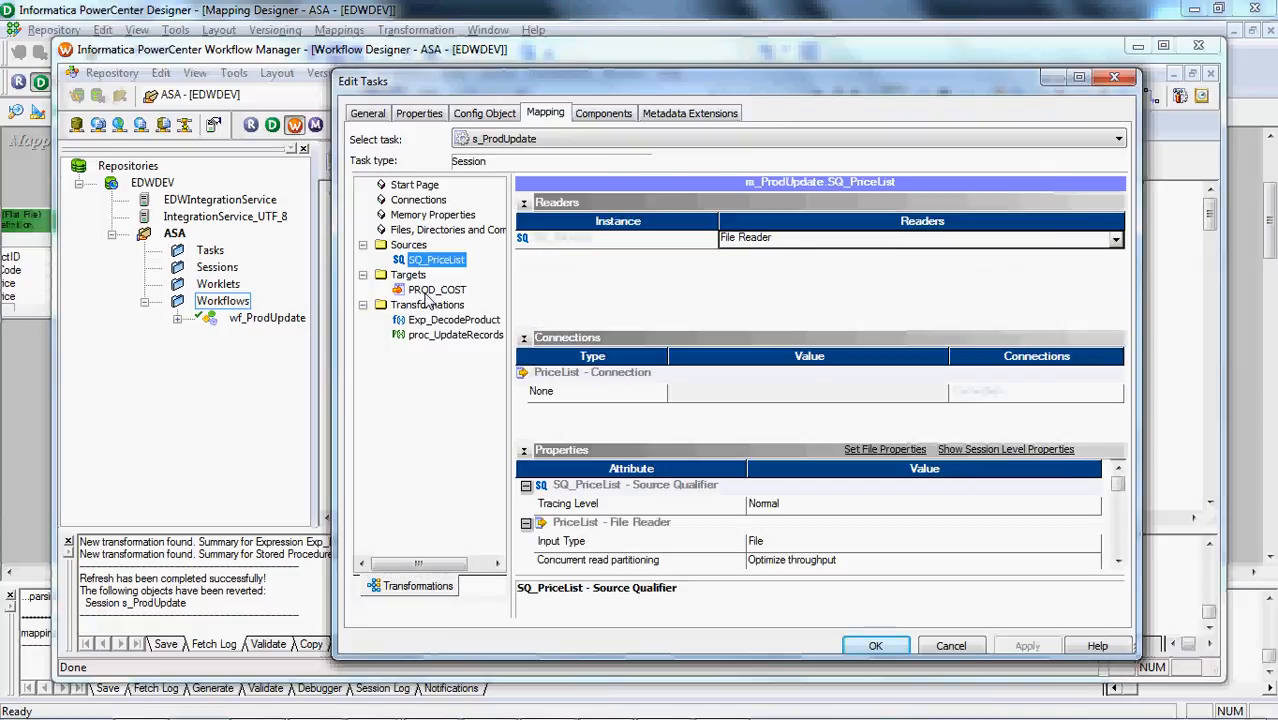
pyautogui.click(433, 290)
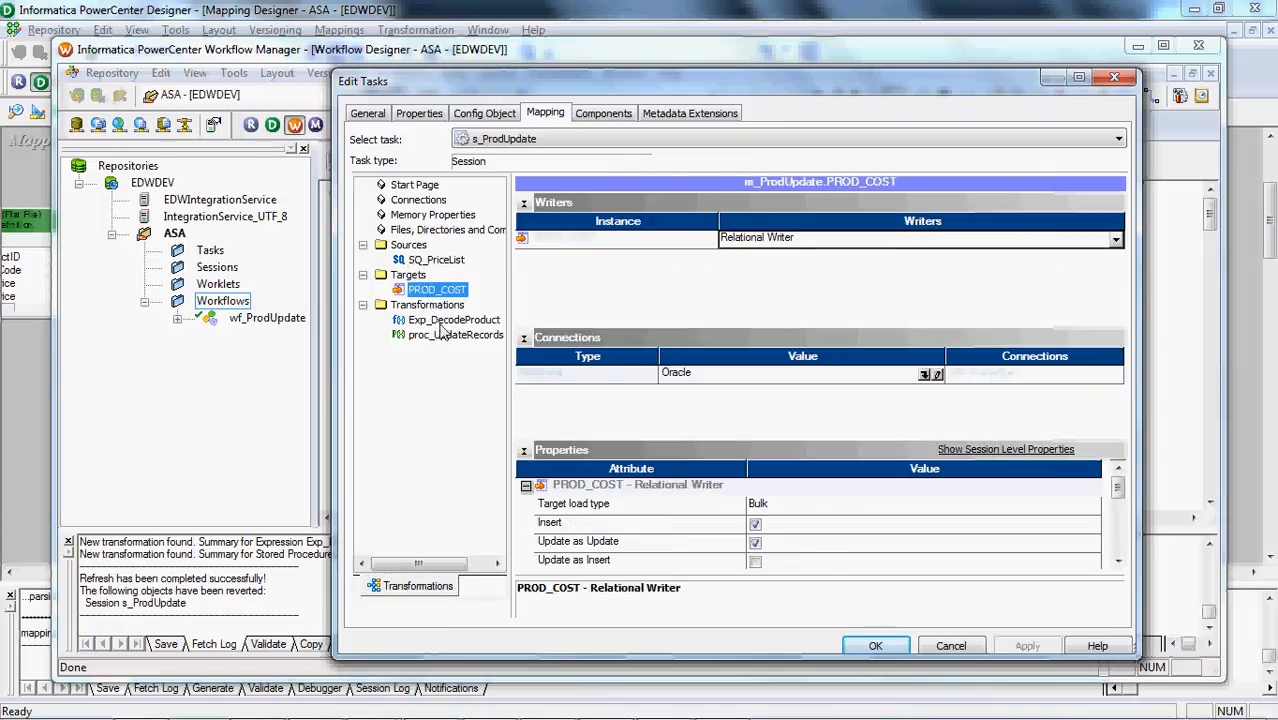
pyautogui.click(441, 337)
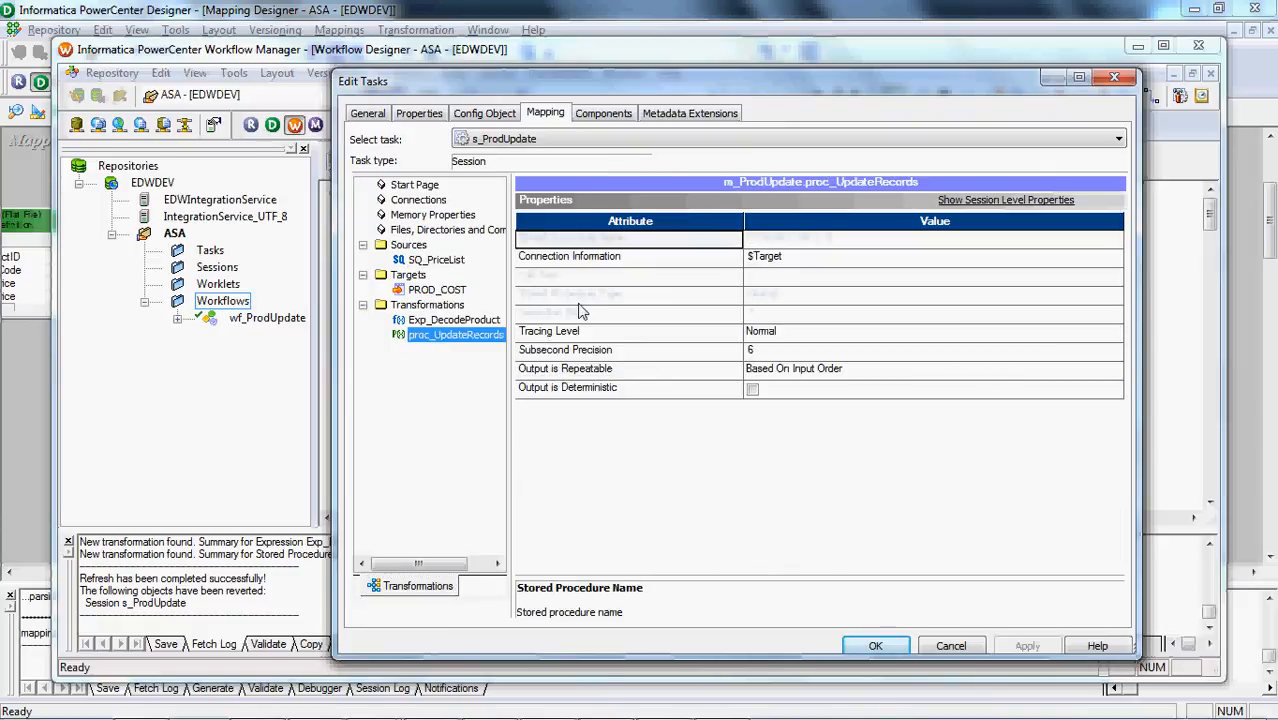
pyautogui.click(786, 259)
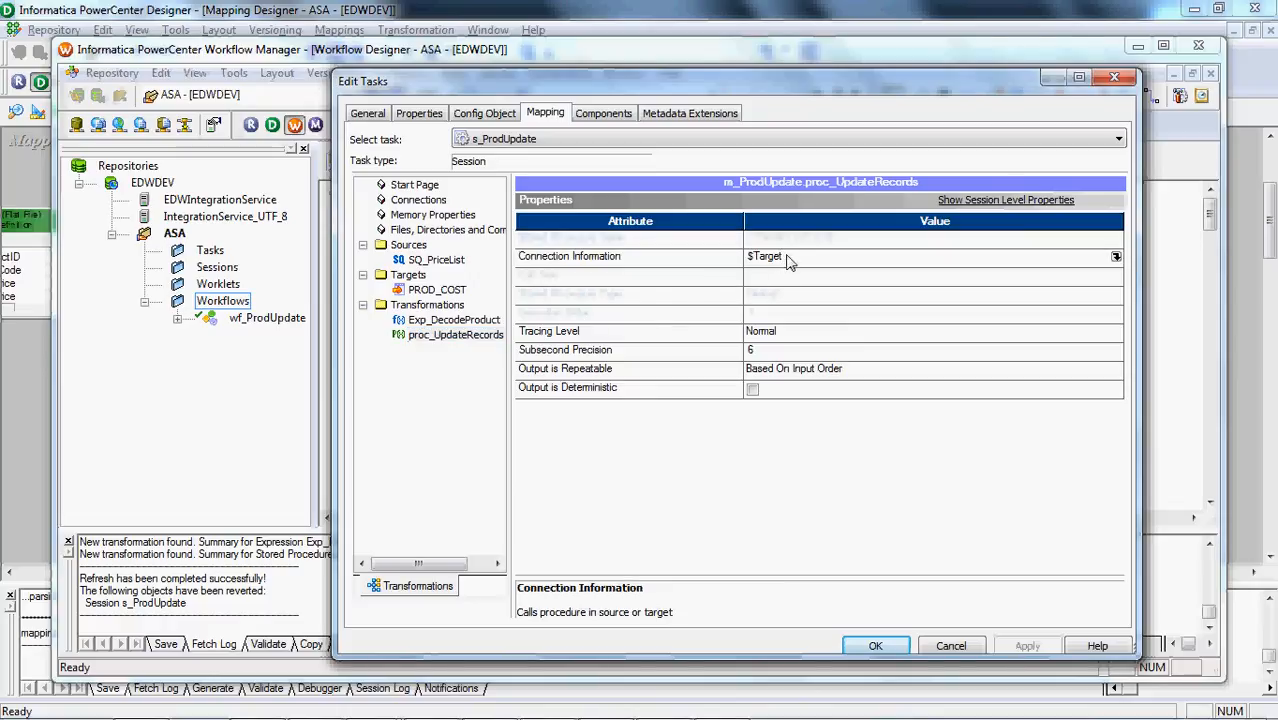
pyautogui.press('Left')
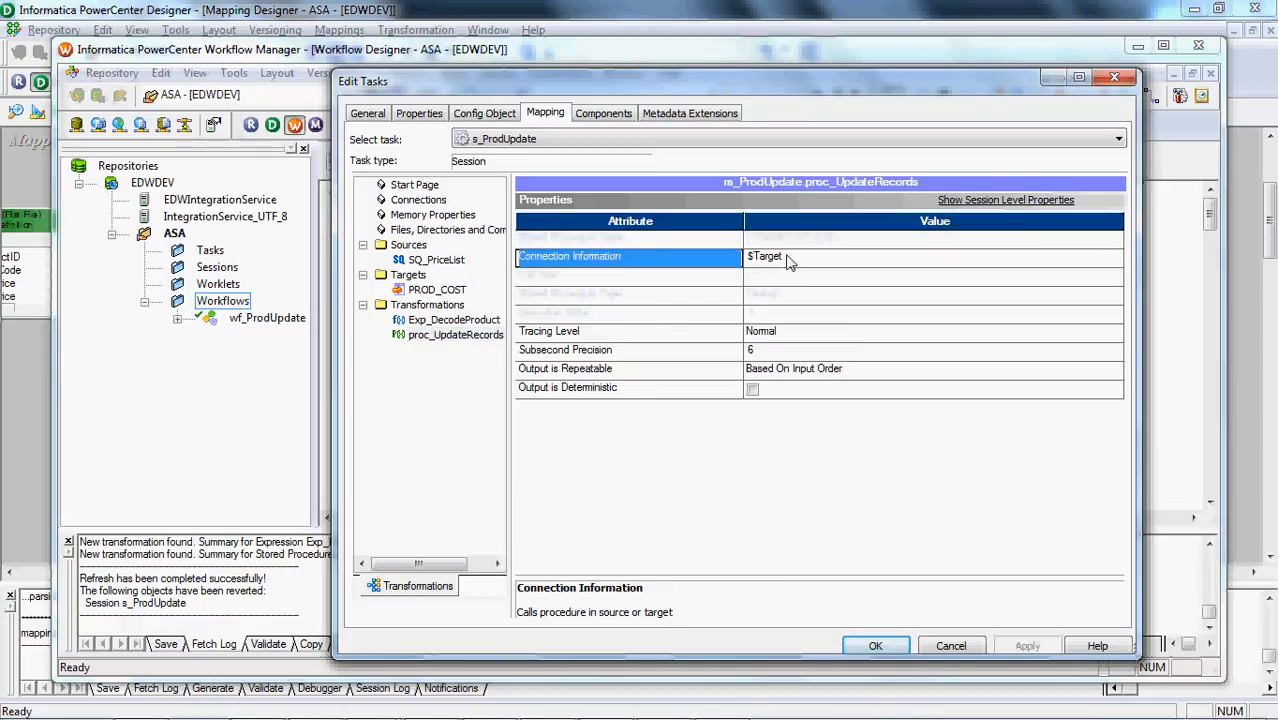
pyautogui.click(786, 259)
pyautogui.hotkey('shift', 'Left')
pyautogui.hotkey('shift', 'Left')
pyautogui.hotkey('shift', 'Left')
pyautogui.hotkey('shift', 'Left')
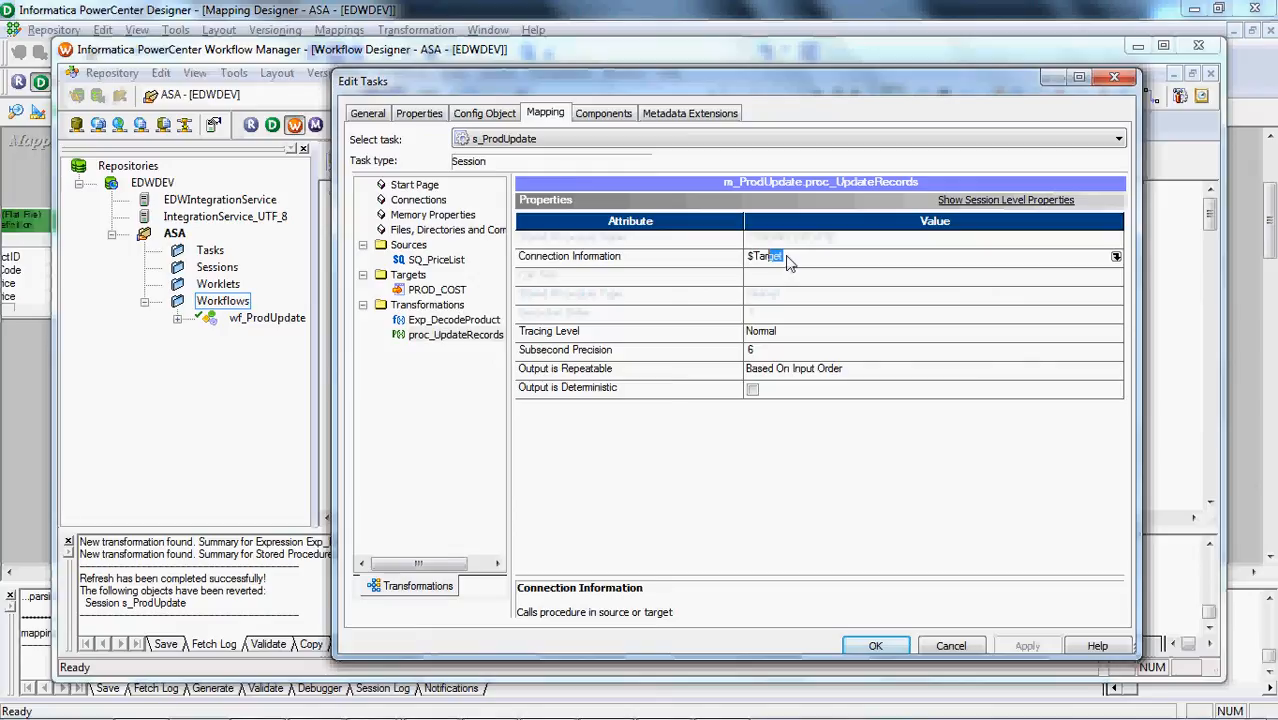
pyautogui.click(436, 290)
# Set both the $Target and $Source connection values of s_ProdUpdate to the relational connection Oracle and accept the session changes
pyautogui.click(418, 200)
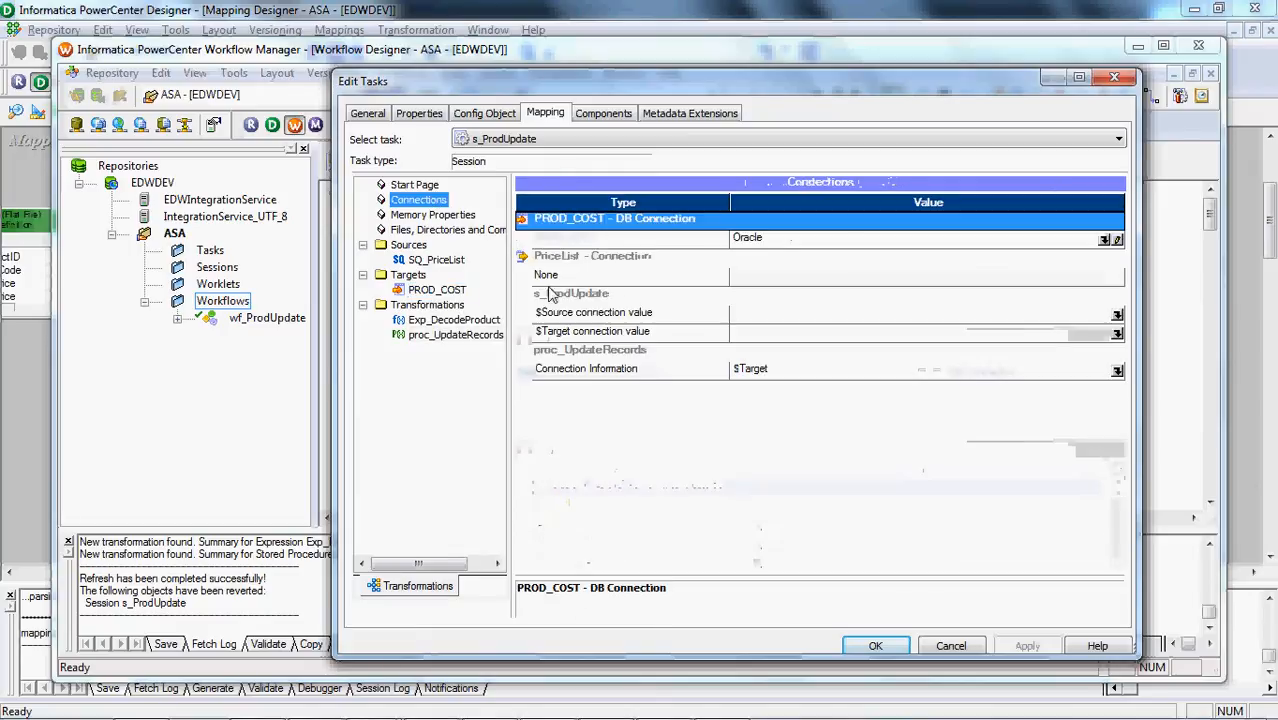
pyautogui.click(1117, 334)
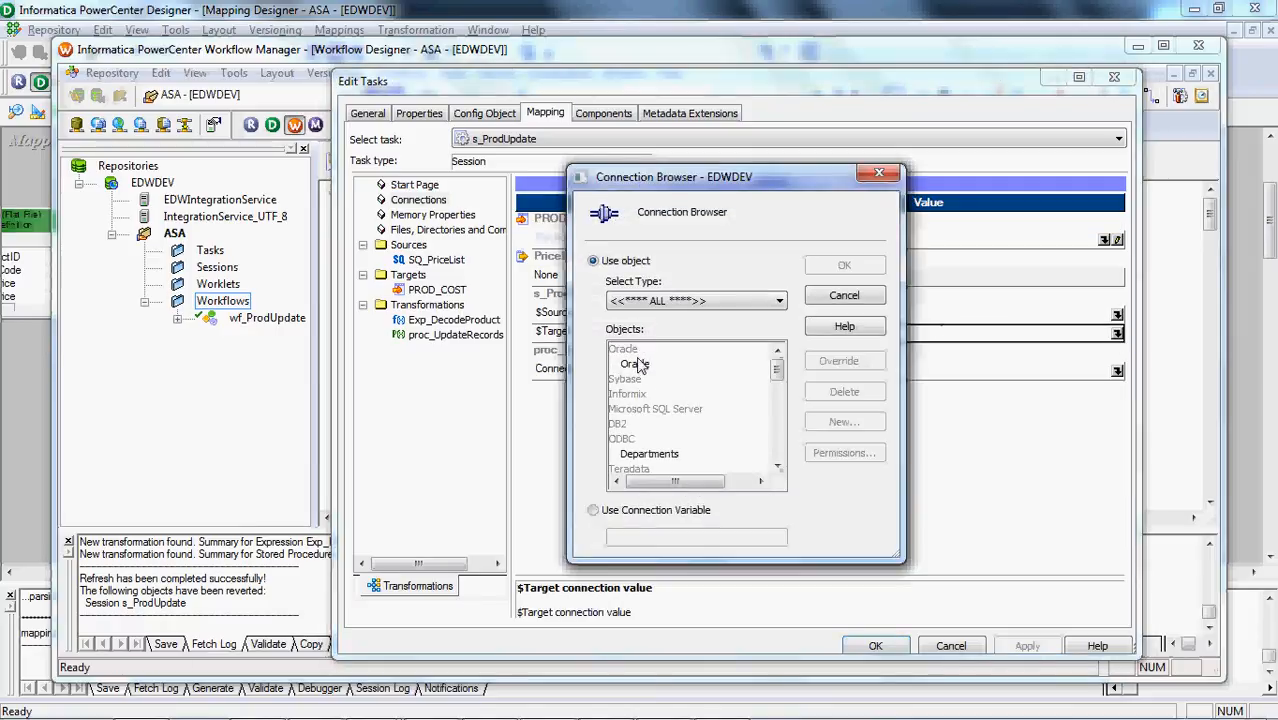
pyautogui.doubleClick(637, 365)
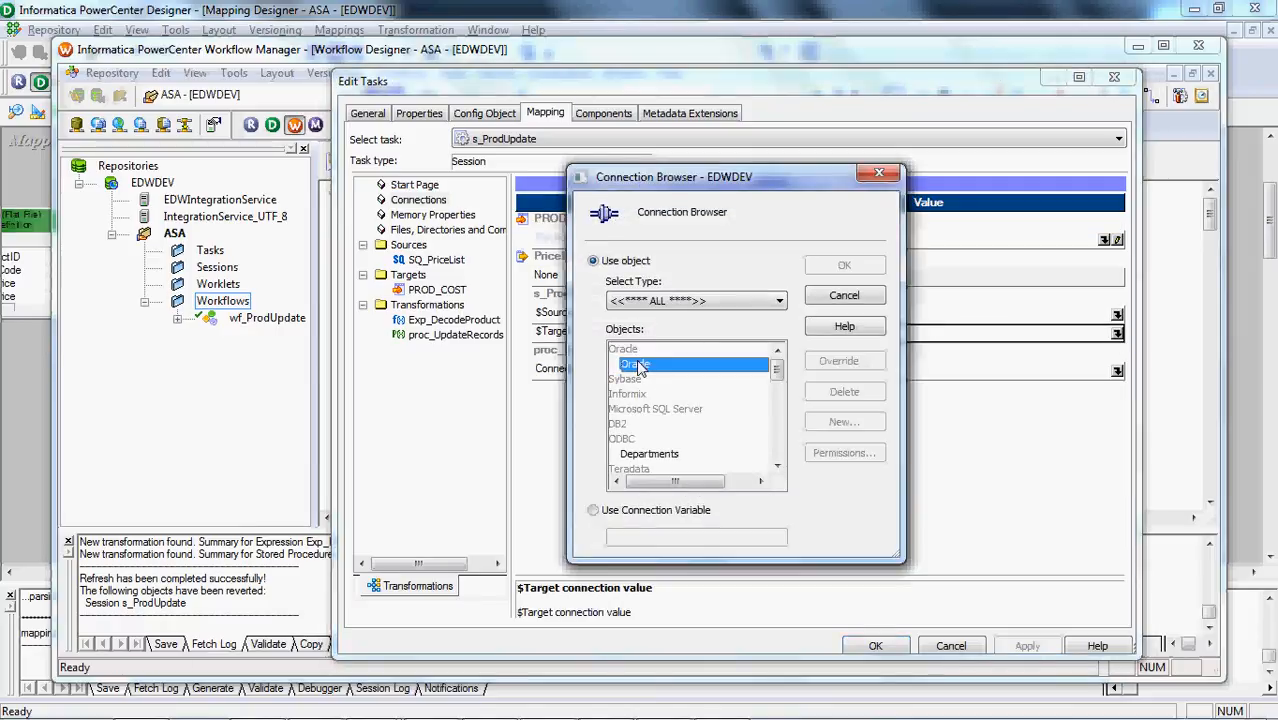
pyautogui.click(1117, 315)
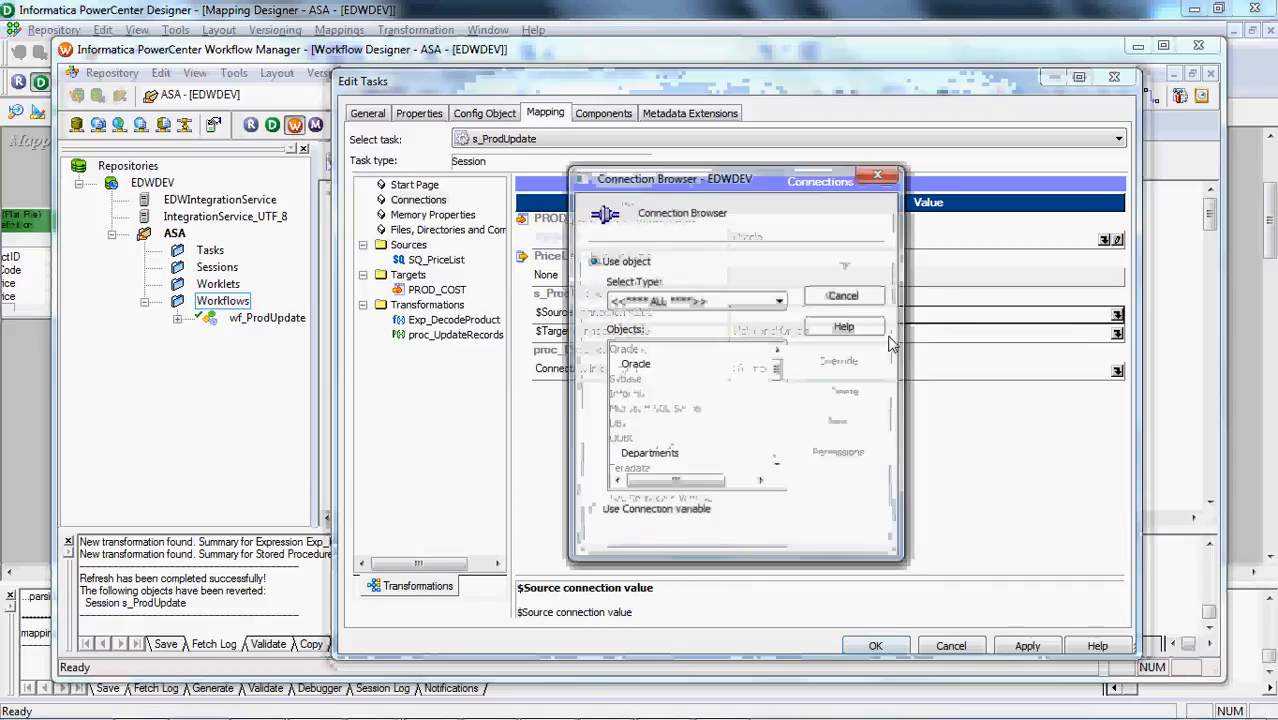
pyautogui.click(653, 367)
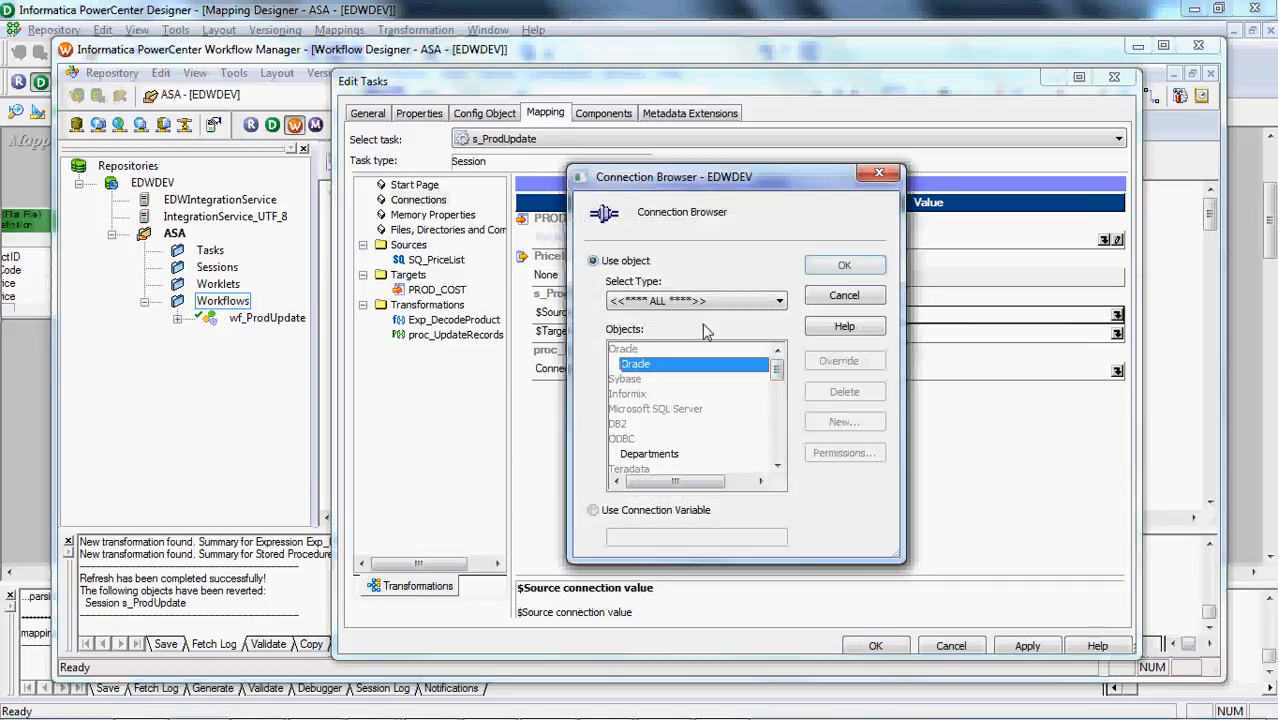
pyautogui.click(844, 266)
pyautogui.click(862, 645)
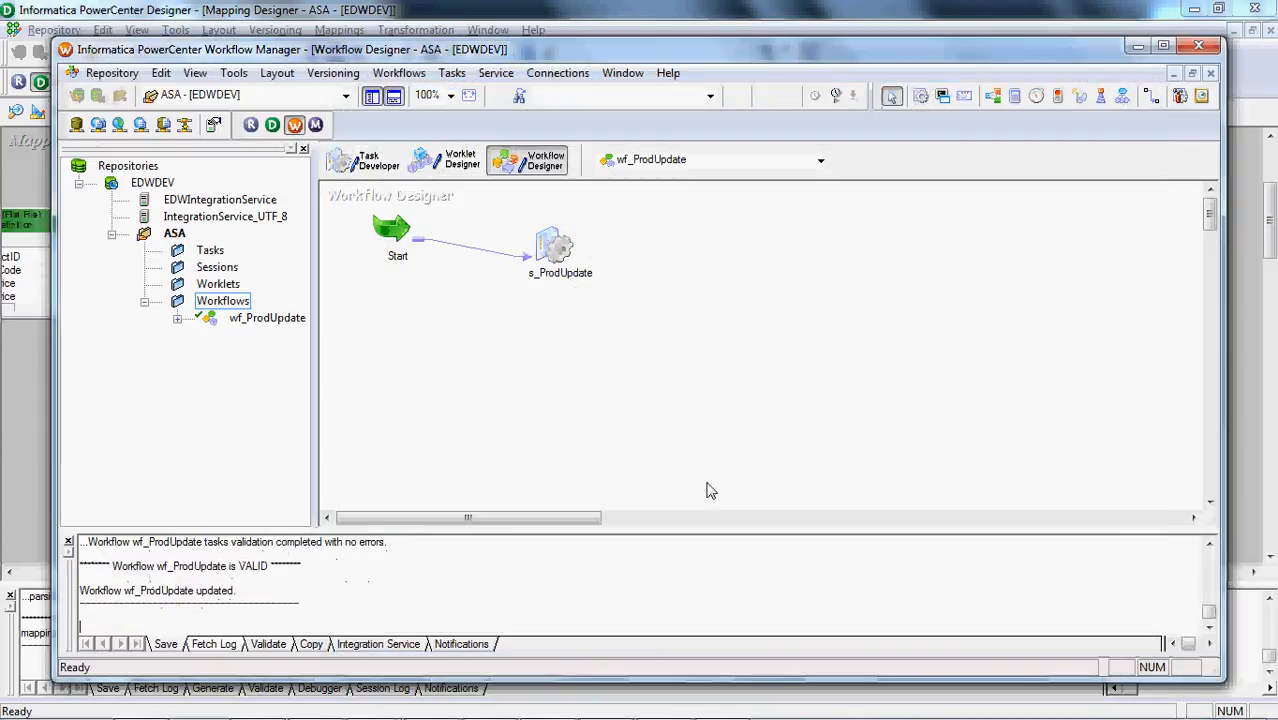
# Start the workflow from task s_ProdUpdate and check the session run's details in Workflow Monitor
pyautogui.rightClick(554, 247)
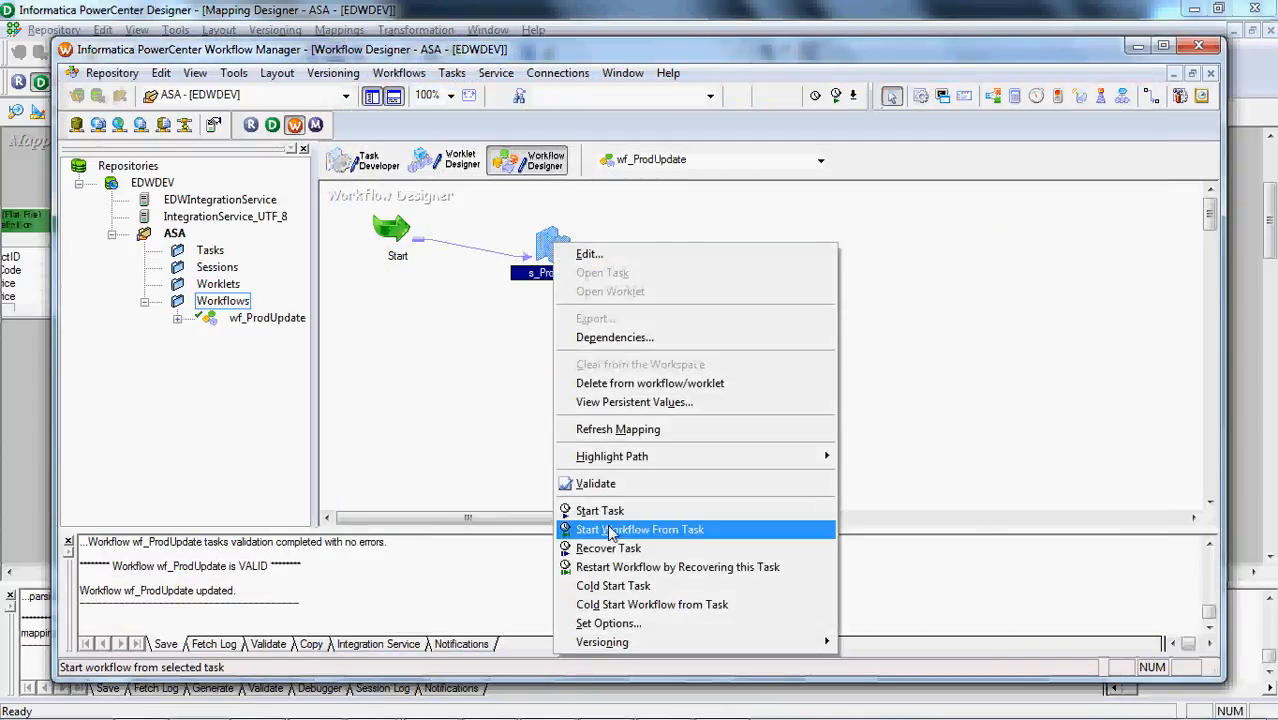
pyautogui.click(610, 530)
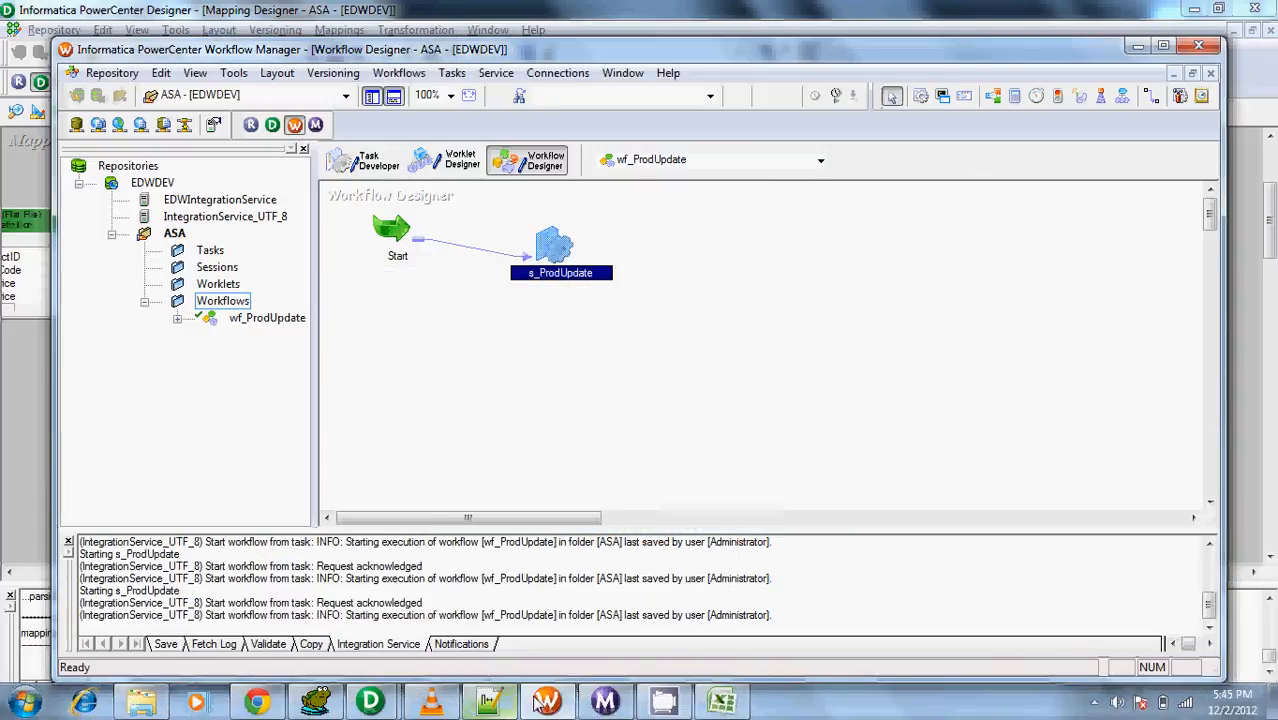
pyautogui.click(605, 702)
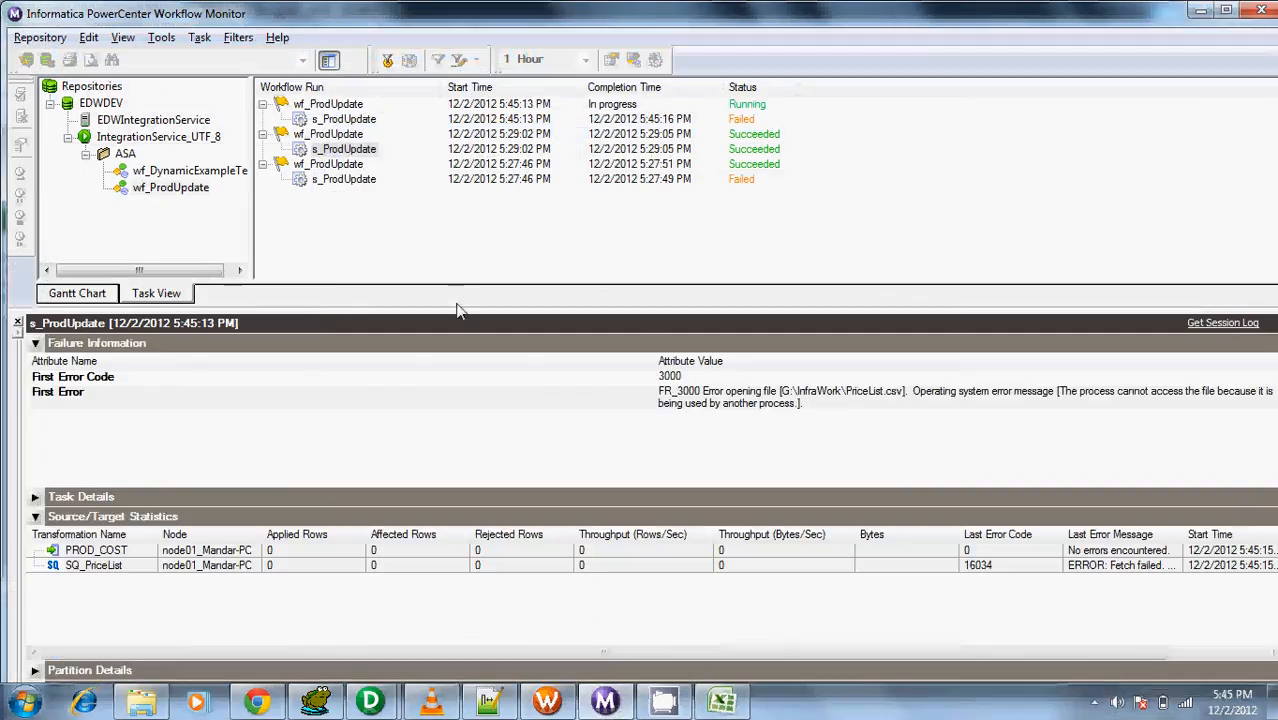
pyautogui.click(694, 400)
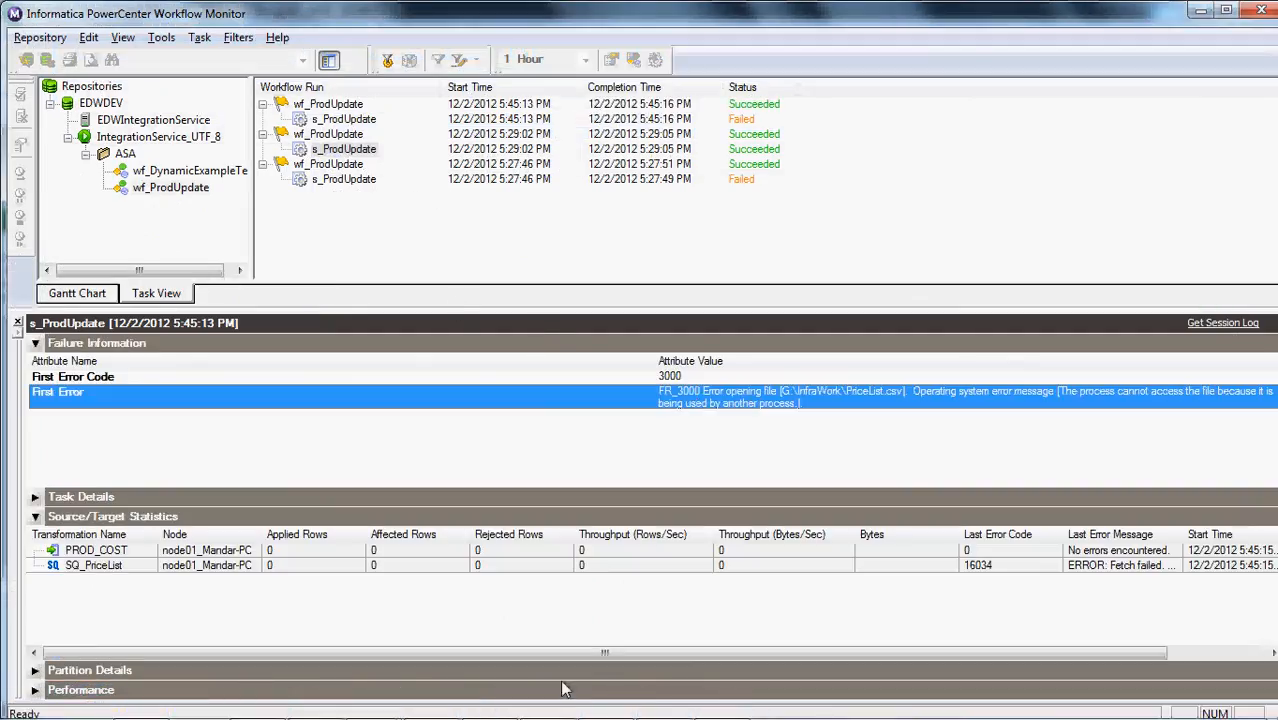
# Switch to Excel and close PriceList.csv to release the source file
pyautogui.moveTo(558, 714)
pyautogui.click(722, 702)
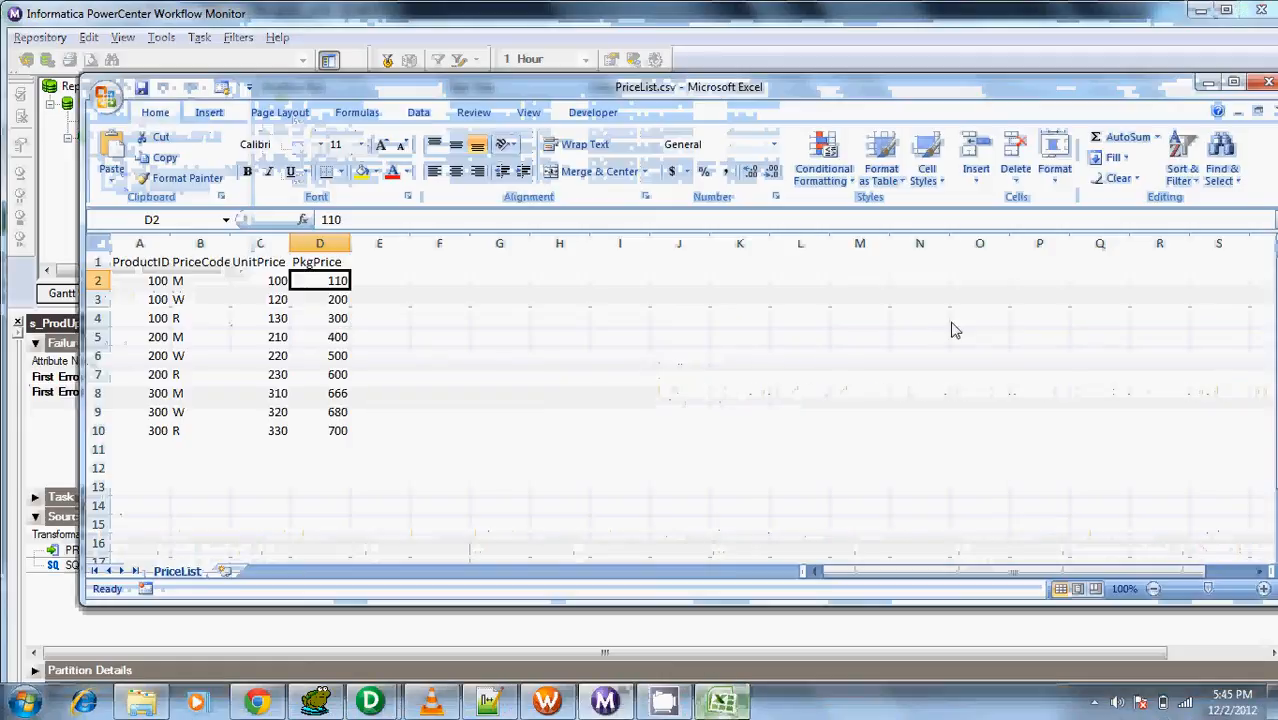
pyautogui.click(1268, 82)
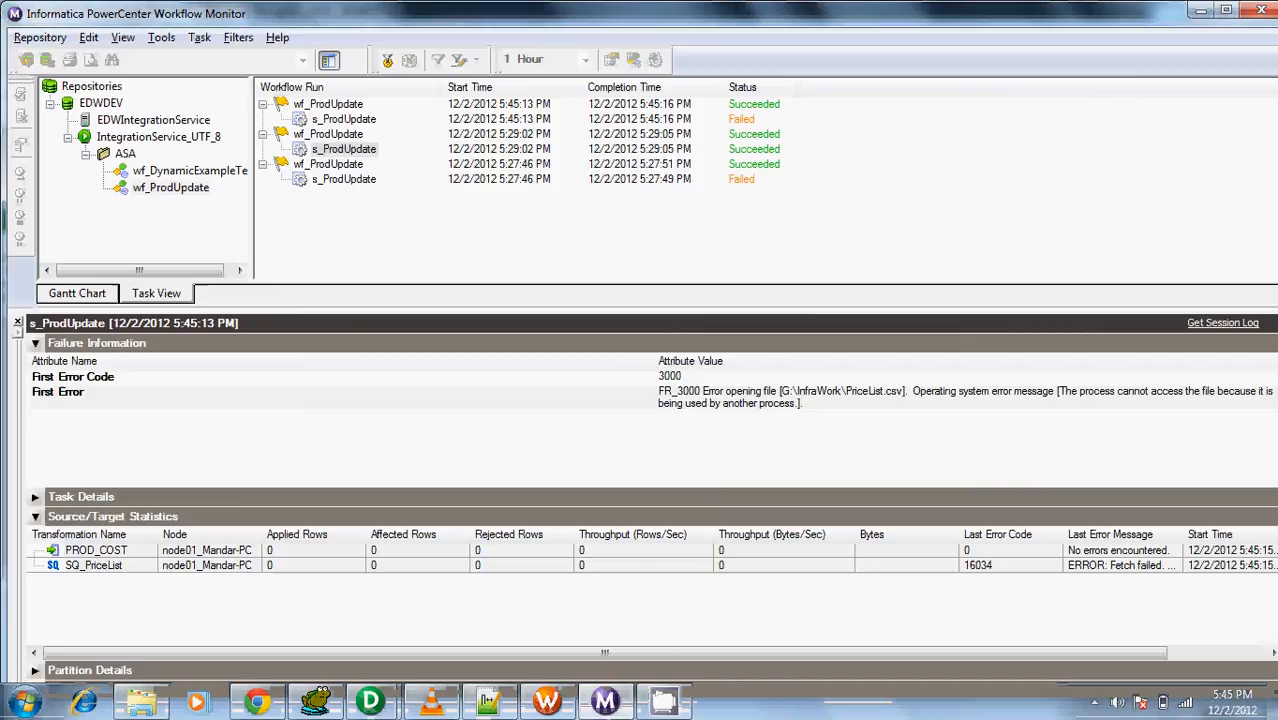
# Switch to Workflow Manager and start the workflow from task s_ProdUpdate again
pyautogui.click(546, 702)
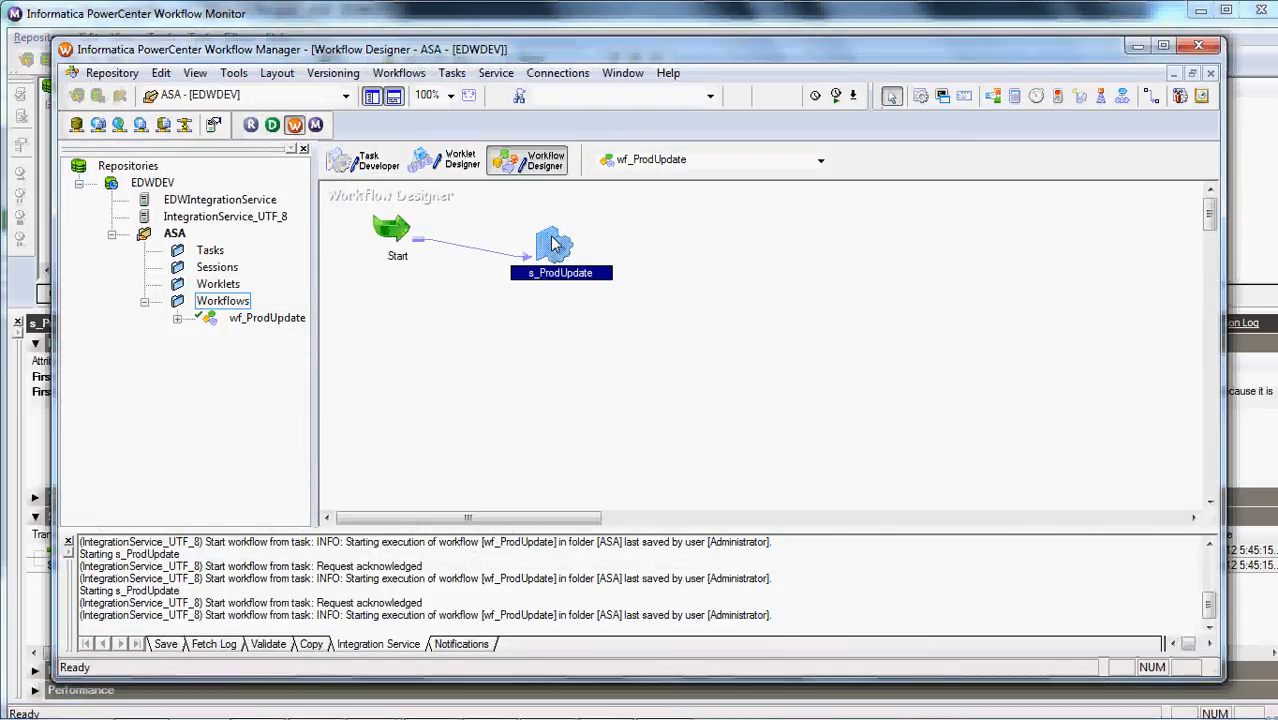
pyautogui.rightClick(552, 238)
pyautogui.click(585, 524)
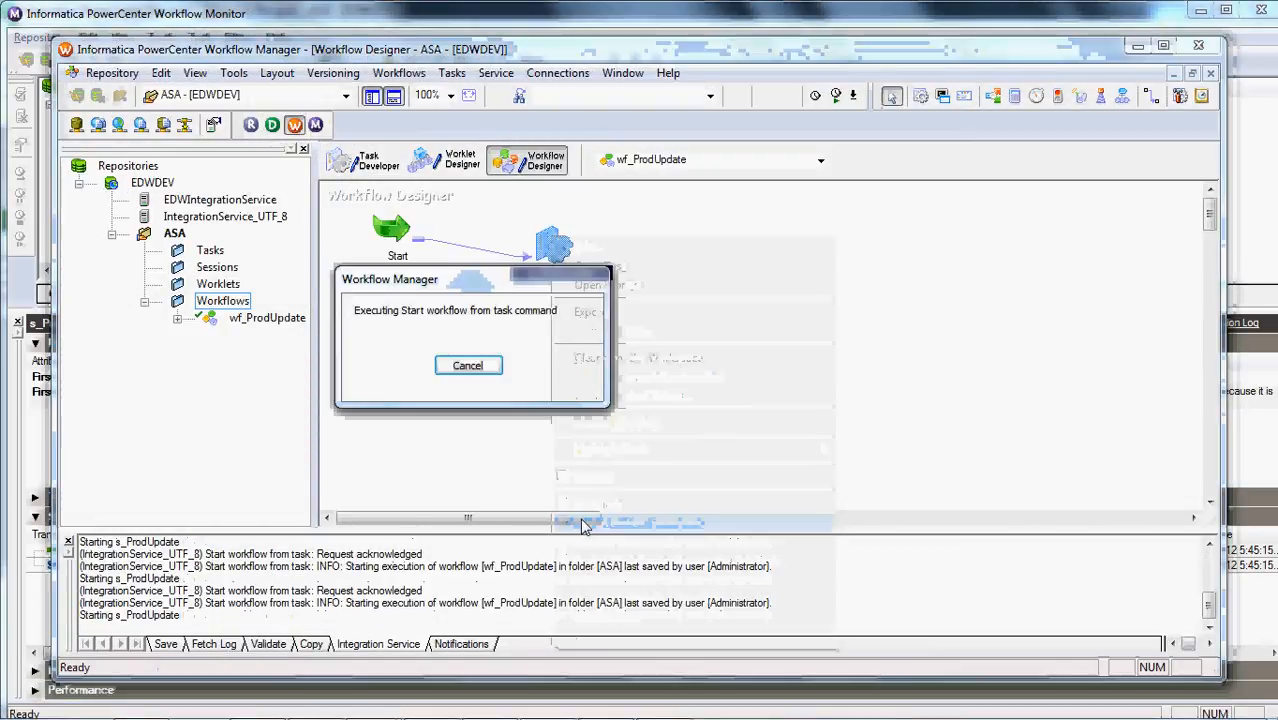
# Switch to Workflow Monitor and check the latest s_ProdUpdate run's source/target statistics for SQ_PriceList and PROD_COST
pyautogui.moveTo(570, 710)
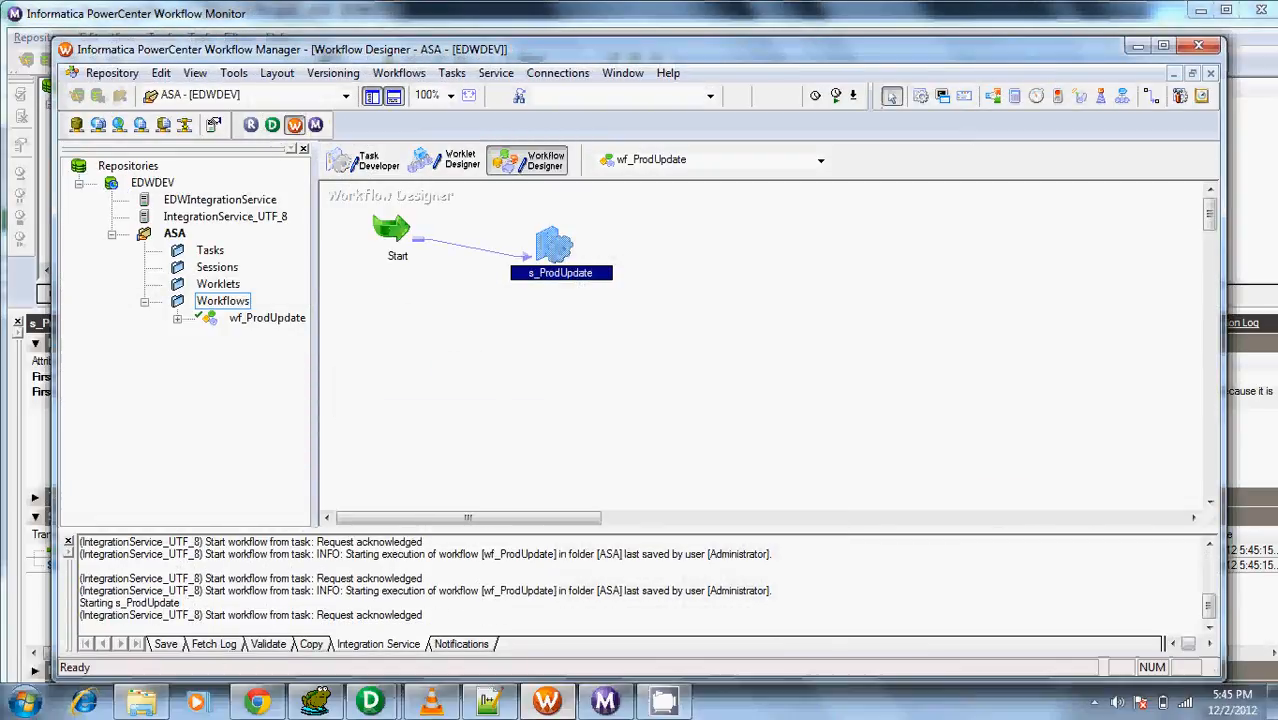
pyautogui.click(605, 702)
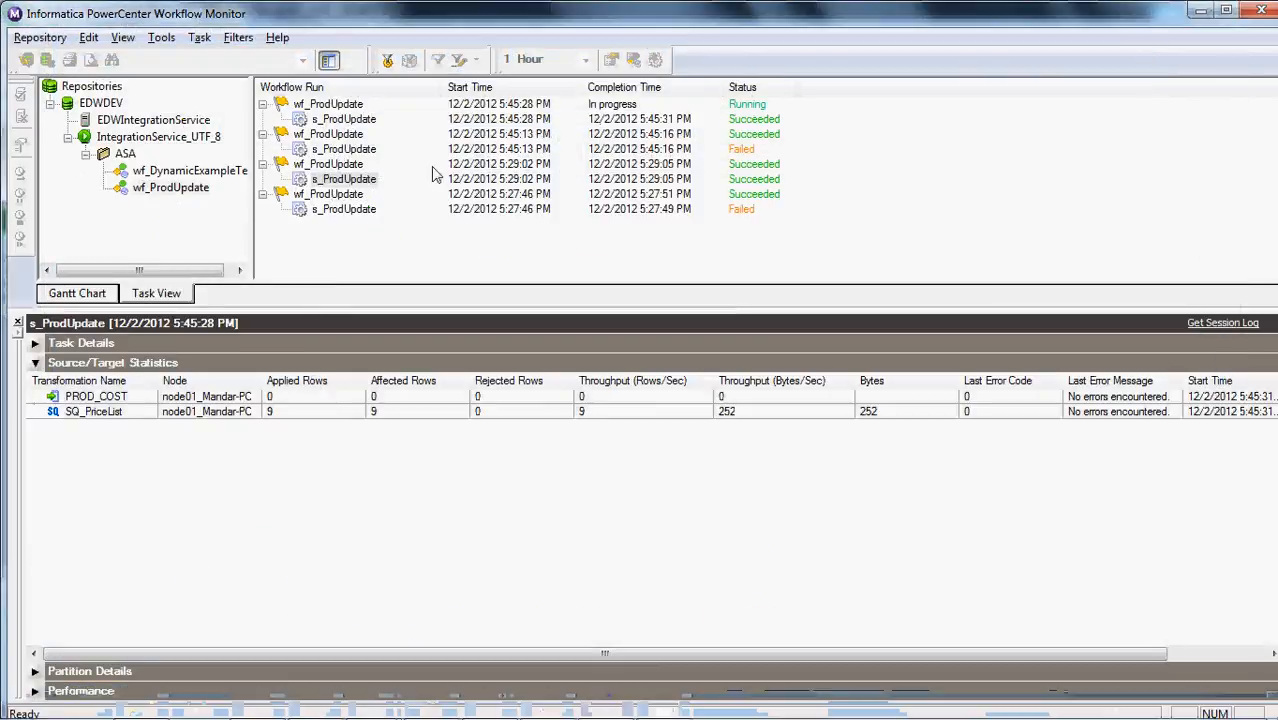
pyautogui.click(360, 120)
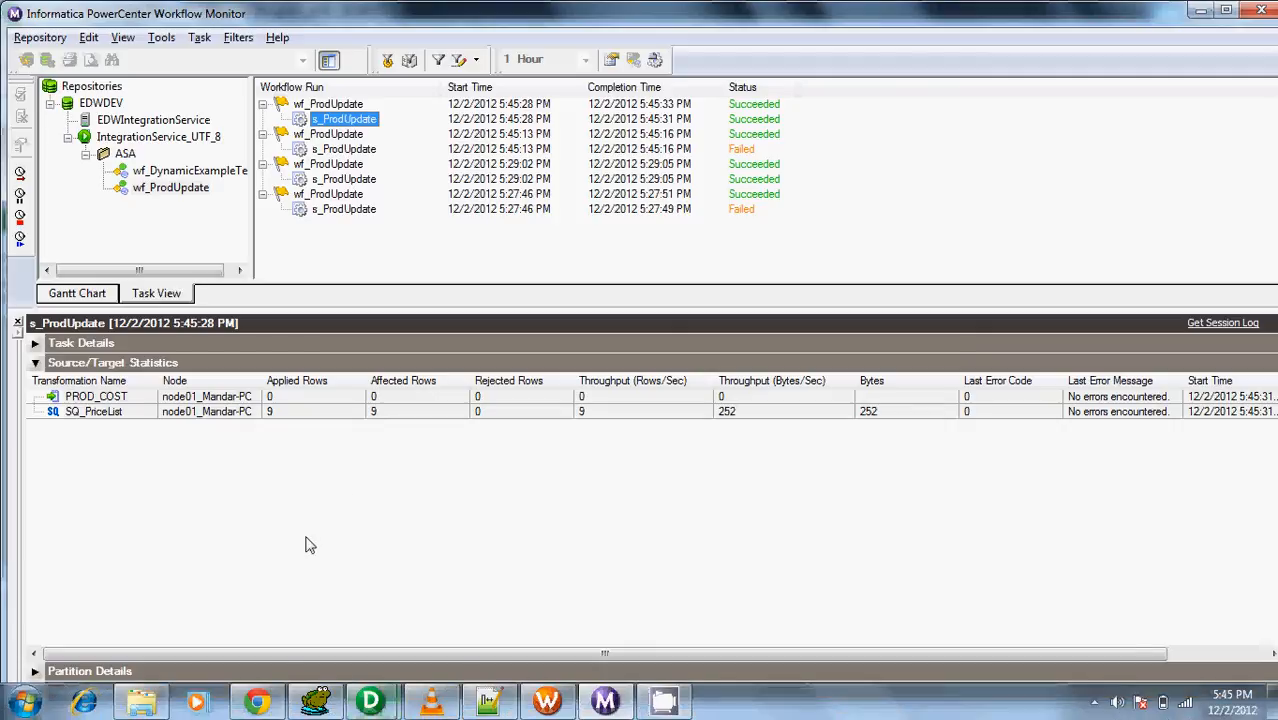
pyautogui.click(283, 418)
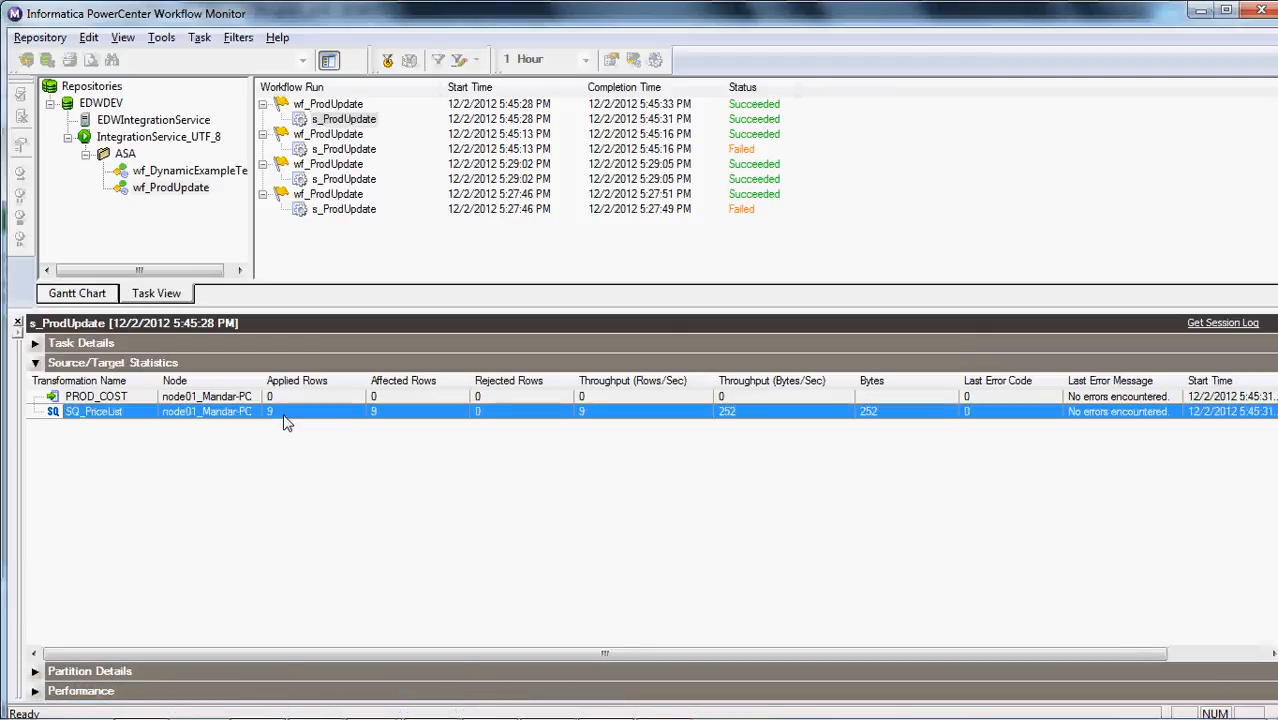
pyautogui.click(302, 399)
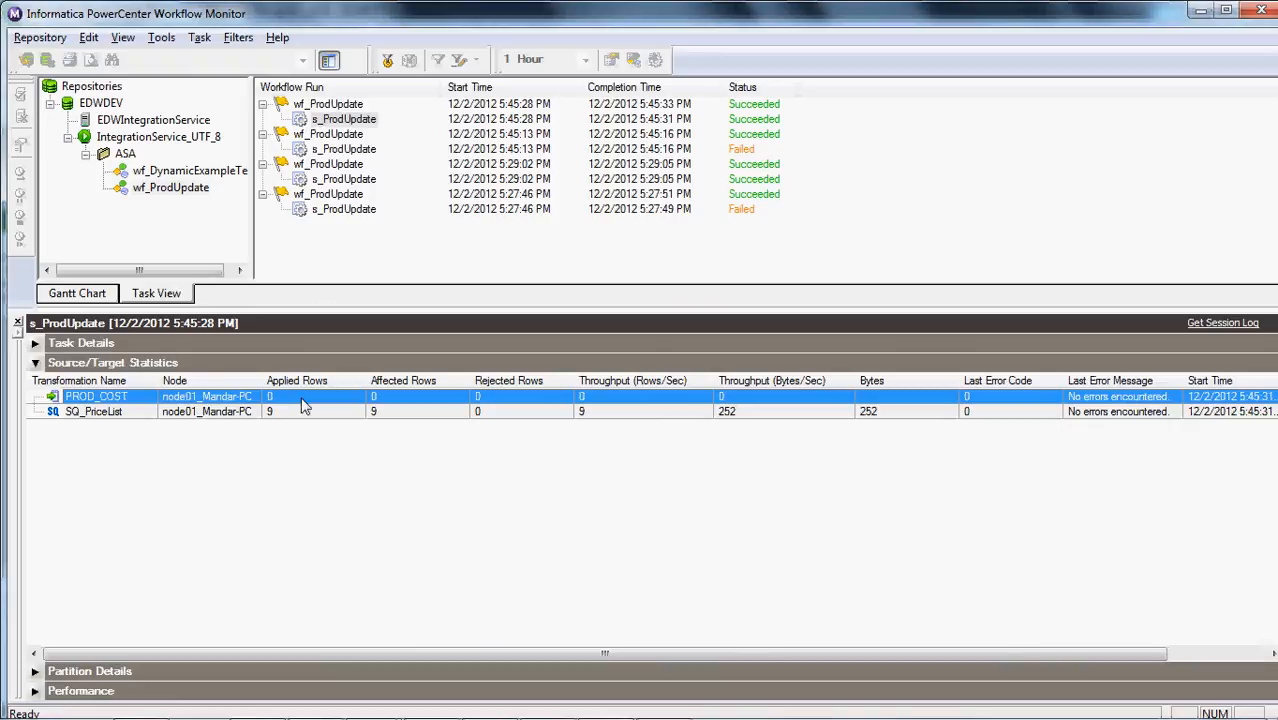
# Switch to Toad for Oracle, rerun the select * from prod_cost query and inspect the price columns of product 200
pyautogui.moveTo(316, 710)
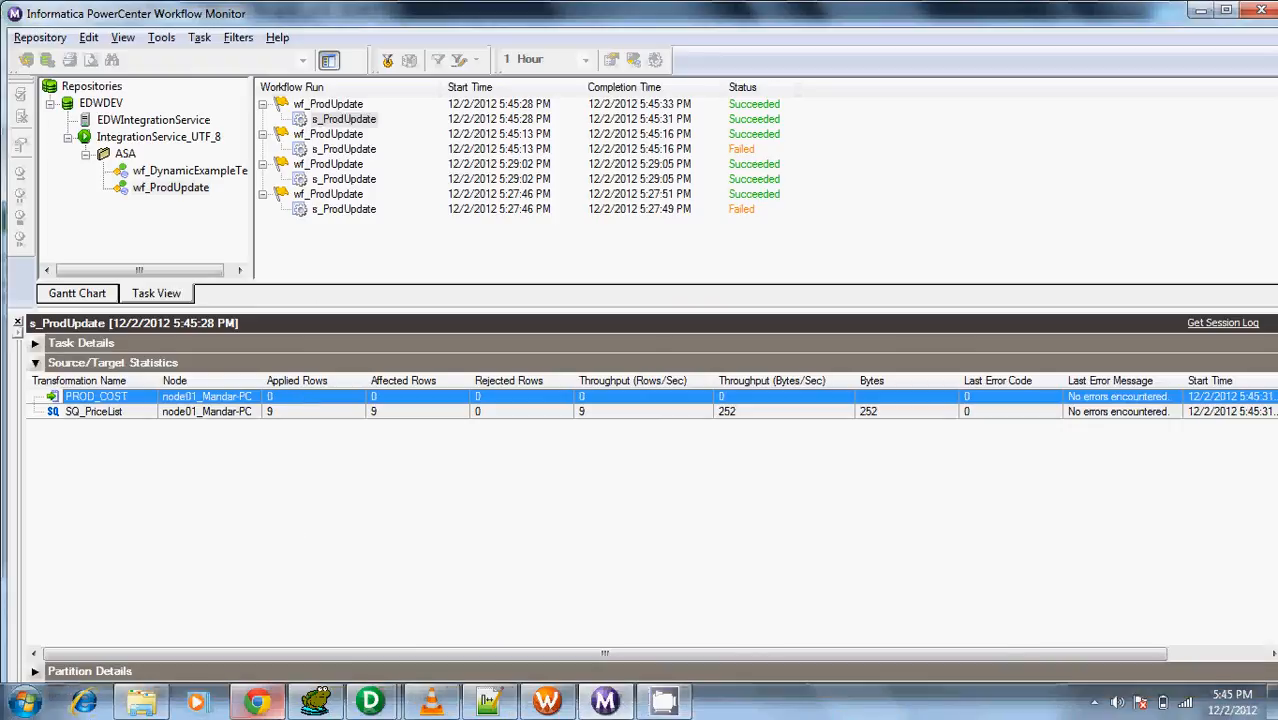
pyautogui.click(330, 580)
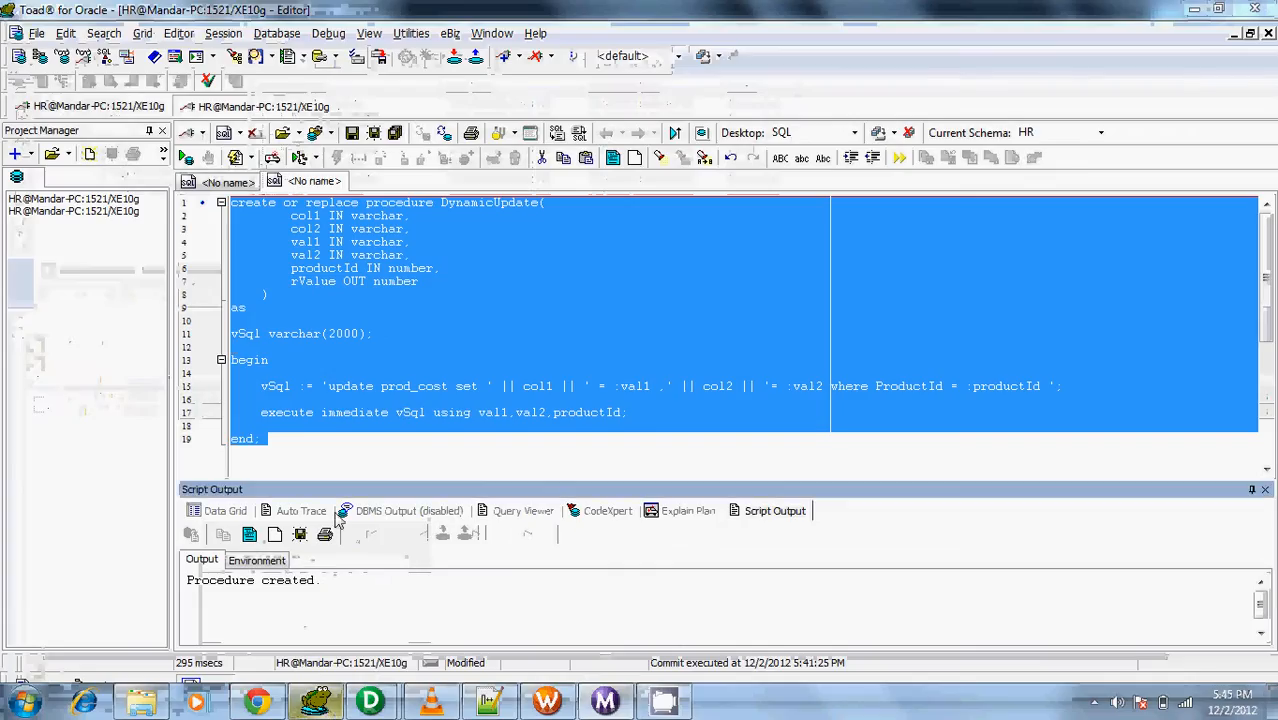
pyautogui.click(228, 181)
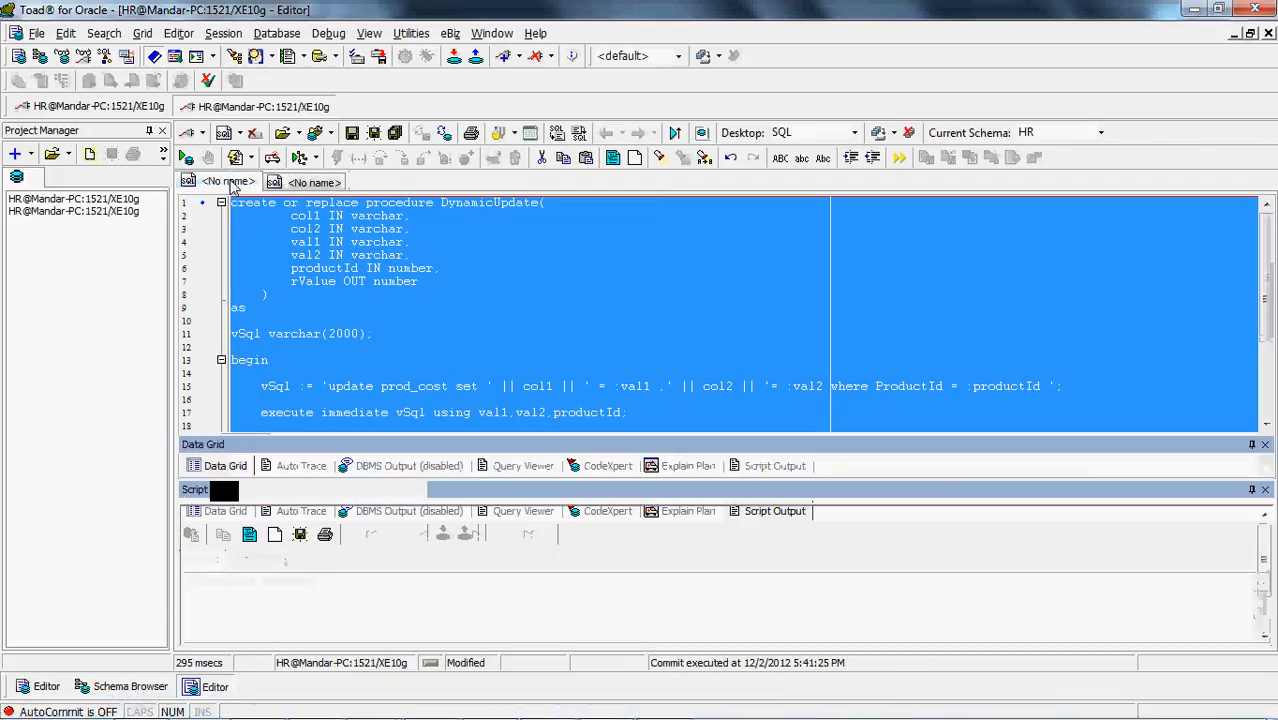
pyautogui.click(351, 295)
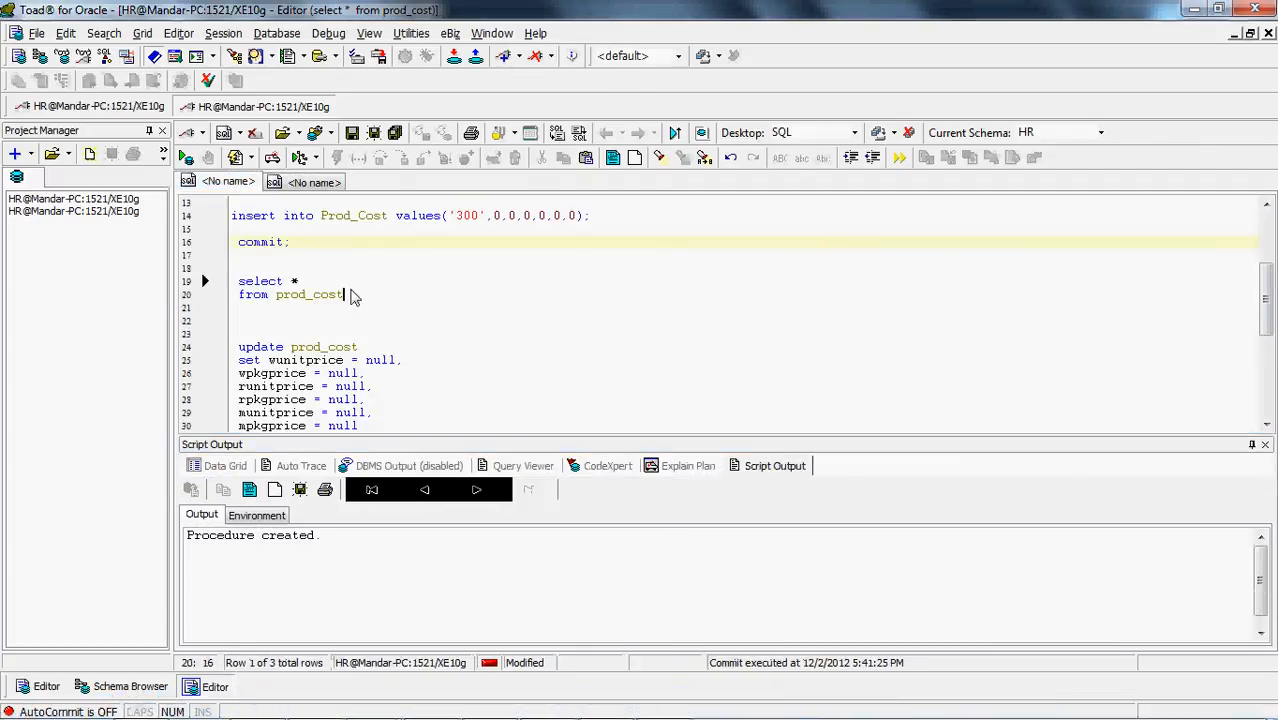
pyautogui.press('F9')
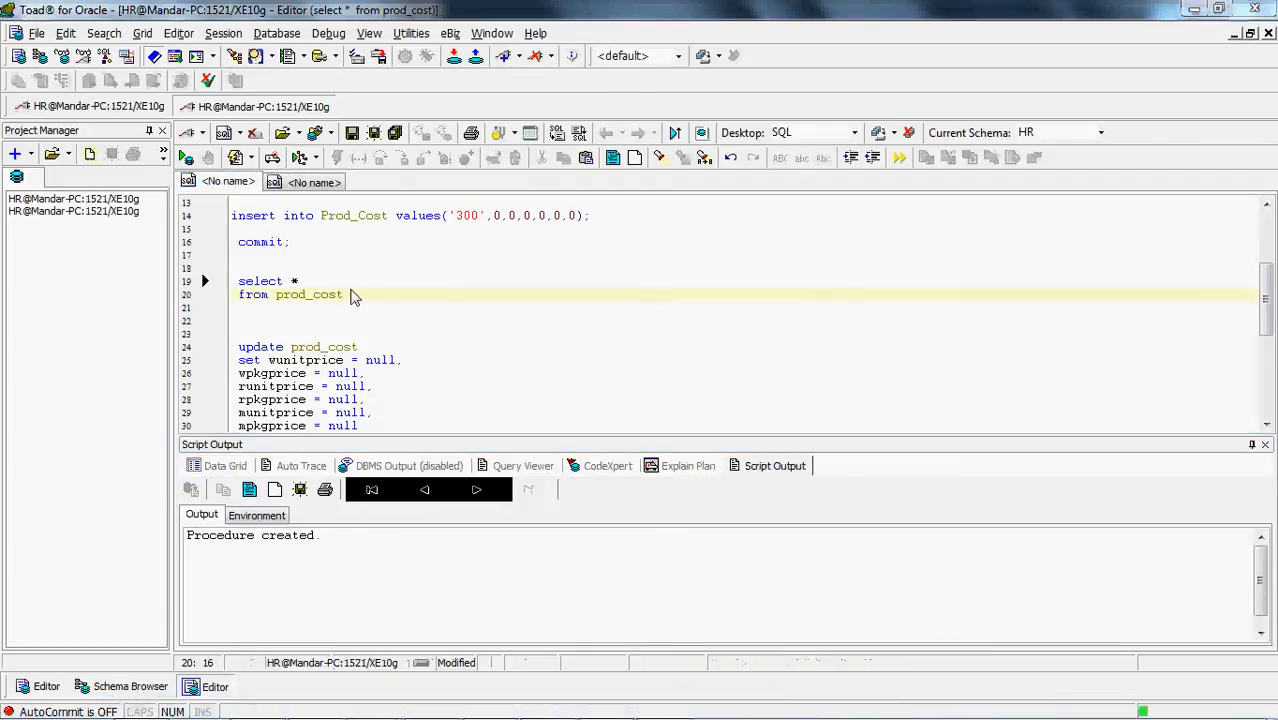
pyautogui.click(341, 558)
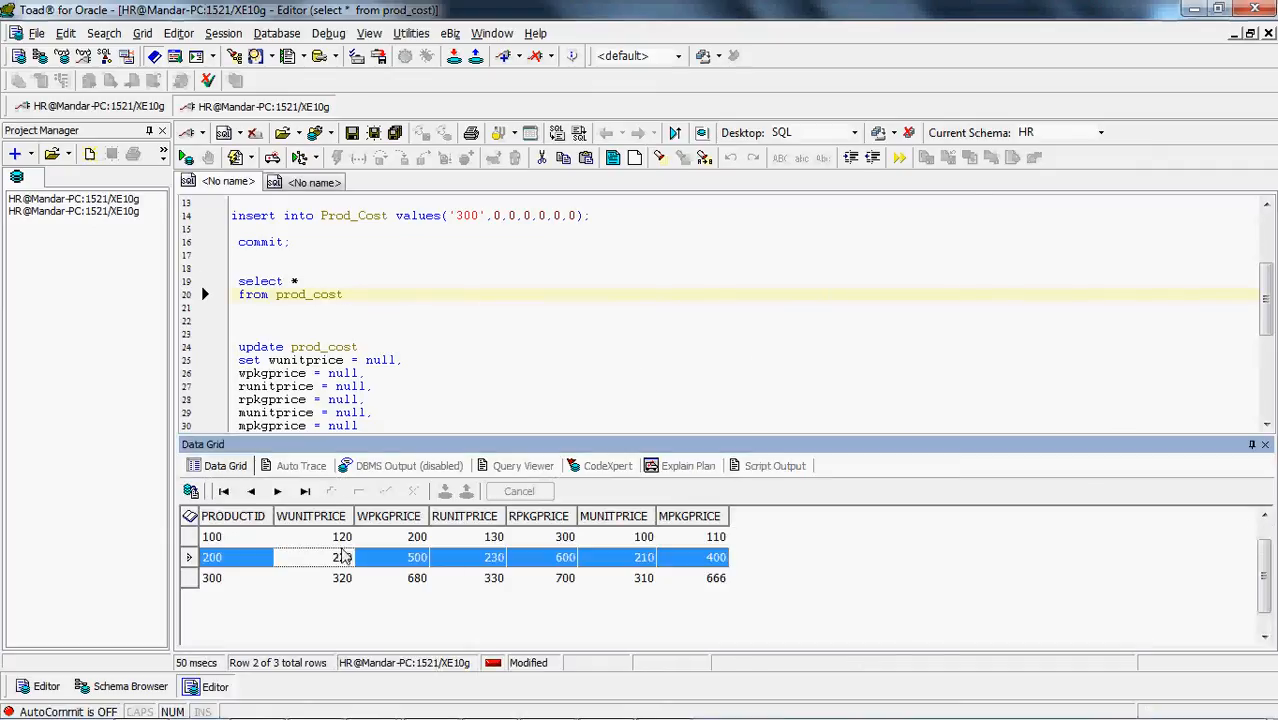
pyautogui.click(533, 563)
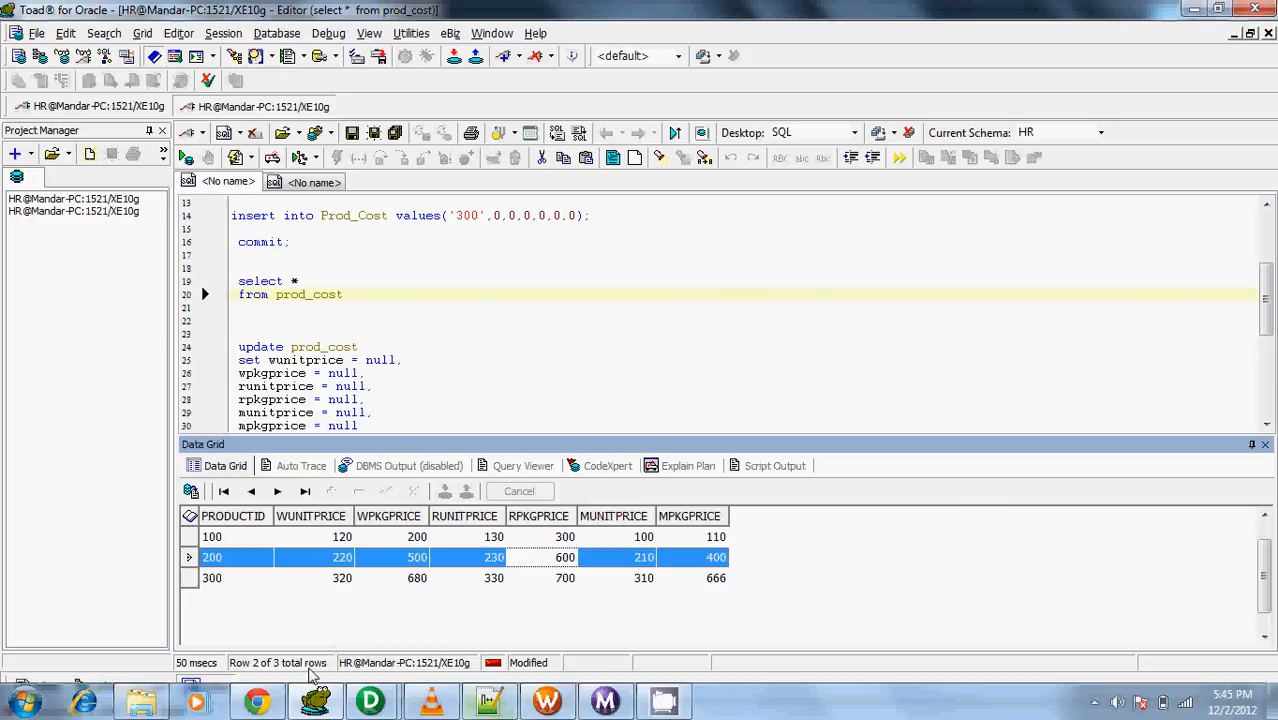
pyautogui.click(614, 309)
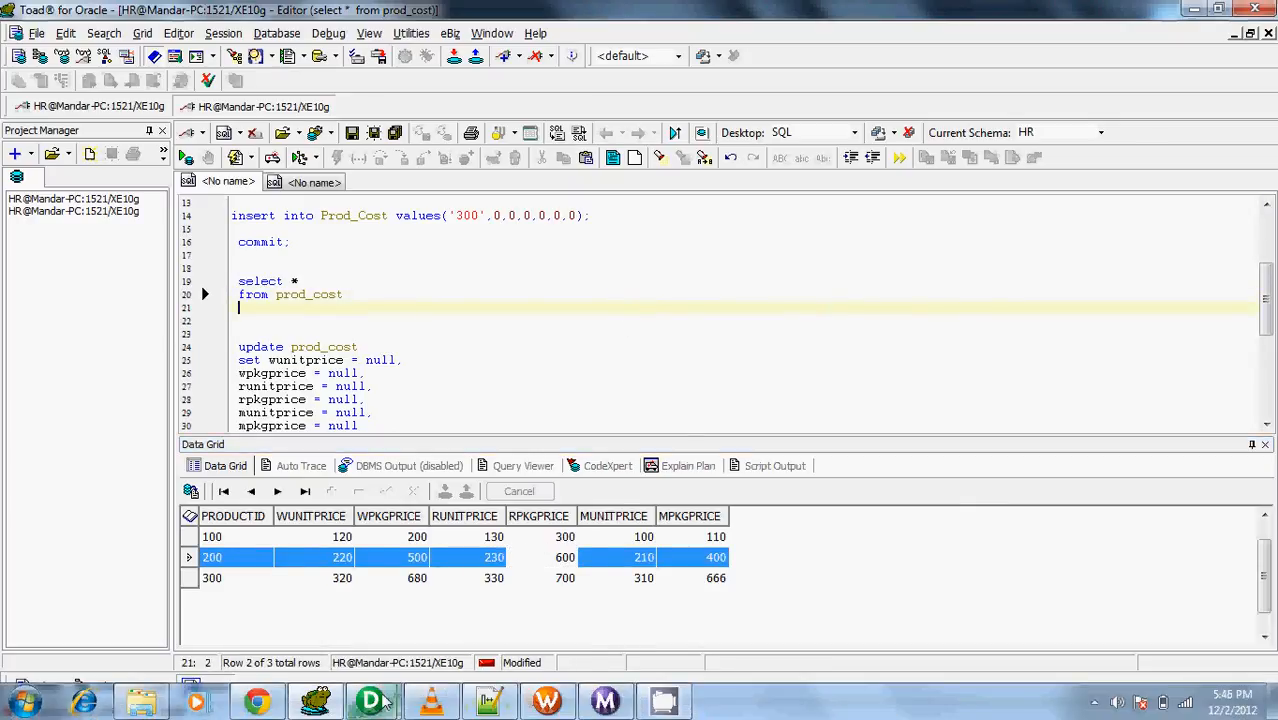
# Switch to PowerCenter Designer, move the PROD_COST target closer to proc_UpdateRecords and hide the output window
pyautogui.moveTo(377, 704)
pyautogui.click(483, 607)
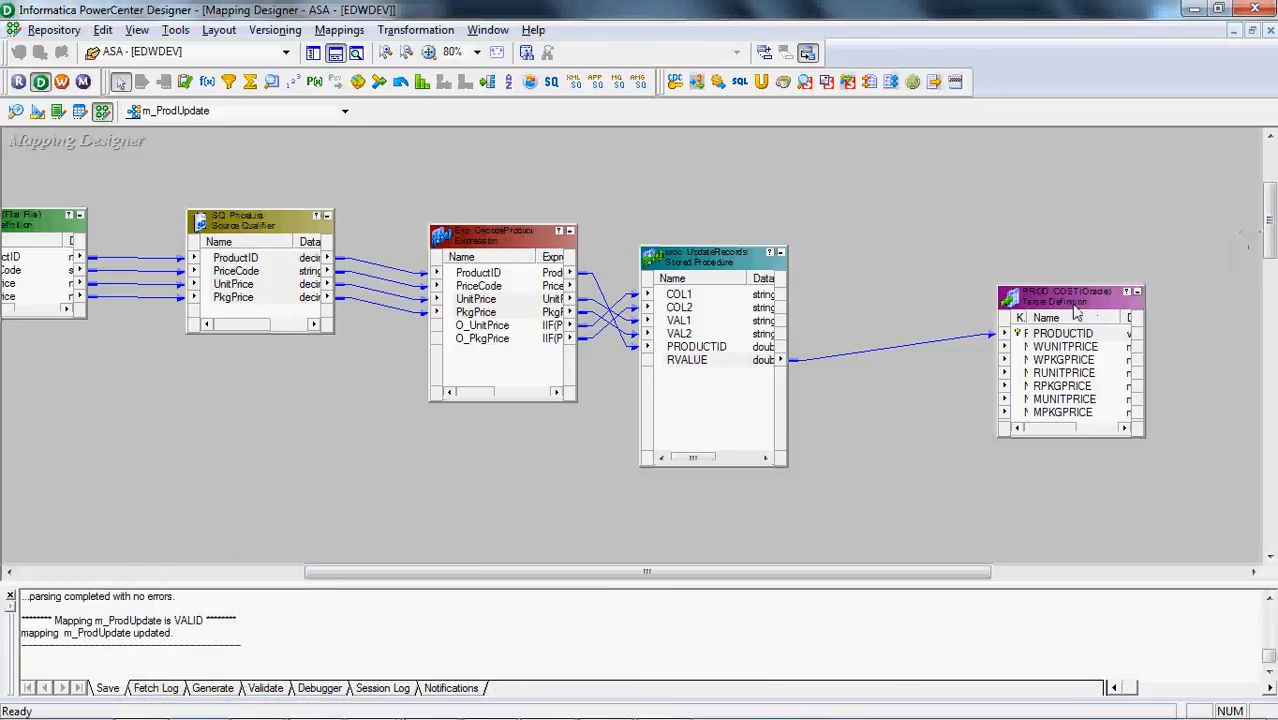
pyautogui.moveTo(1075, 311); pyautogui.dragTo(979, 267)
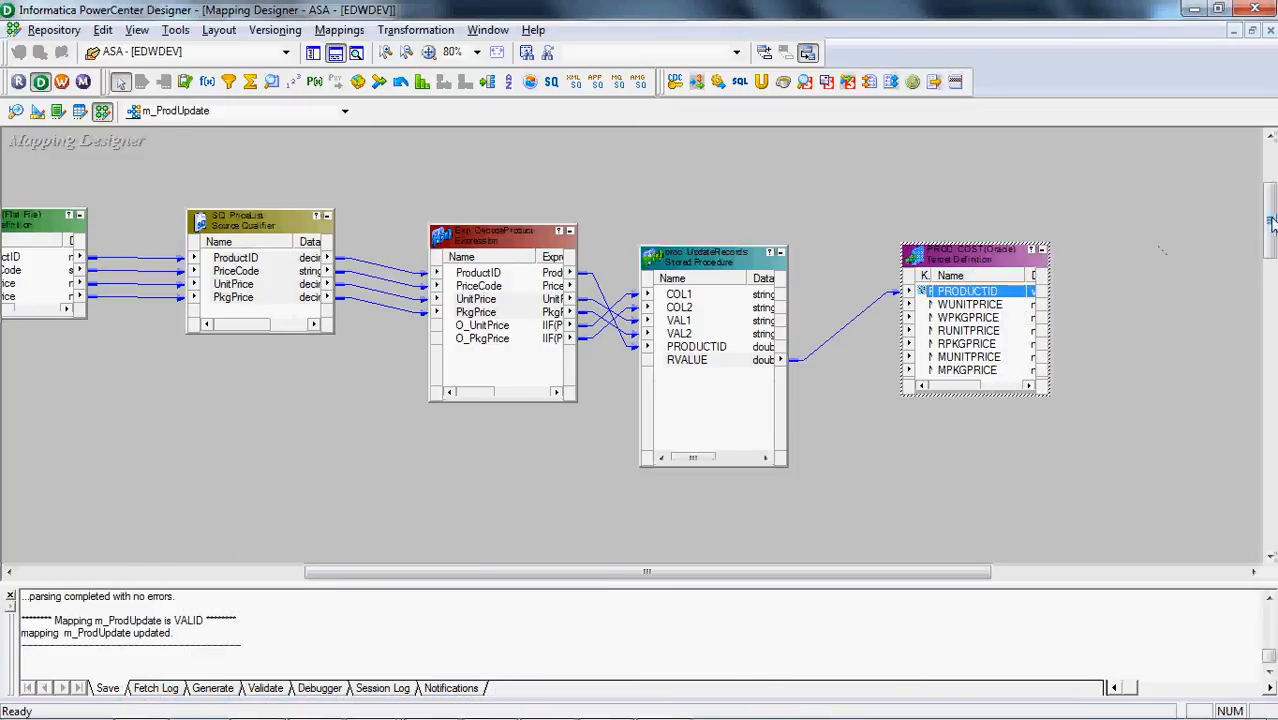
pyautogui.moveTo(1272, 223); pyautogui.dragTo(1272, 218)
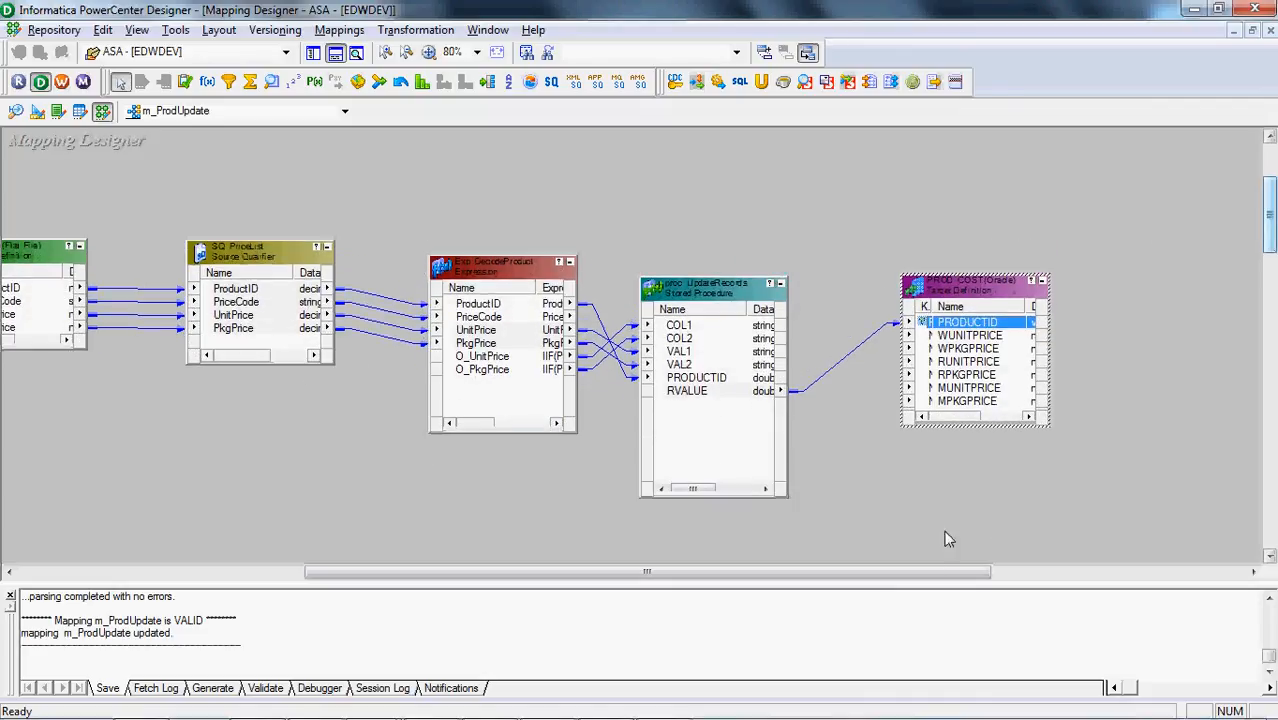
pyautogui.moveTo(915, 586); pyautogui.dragTo(869, 586)
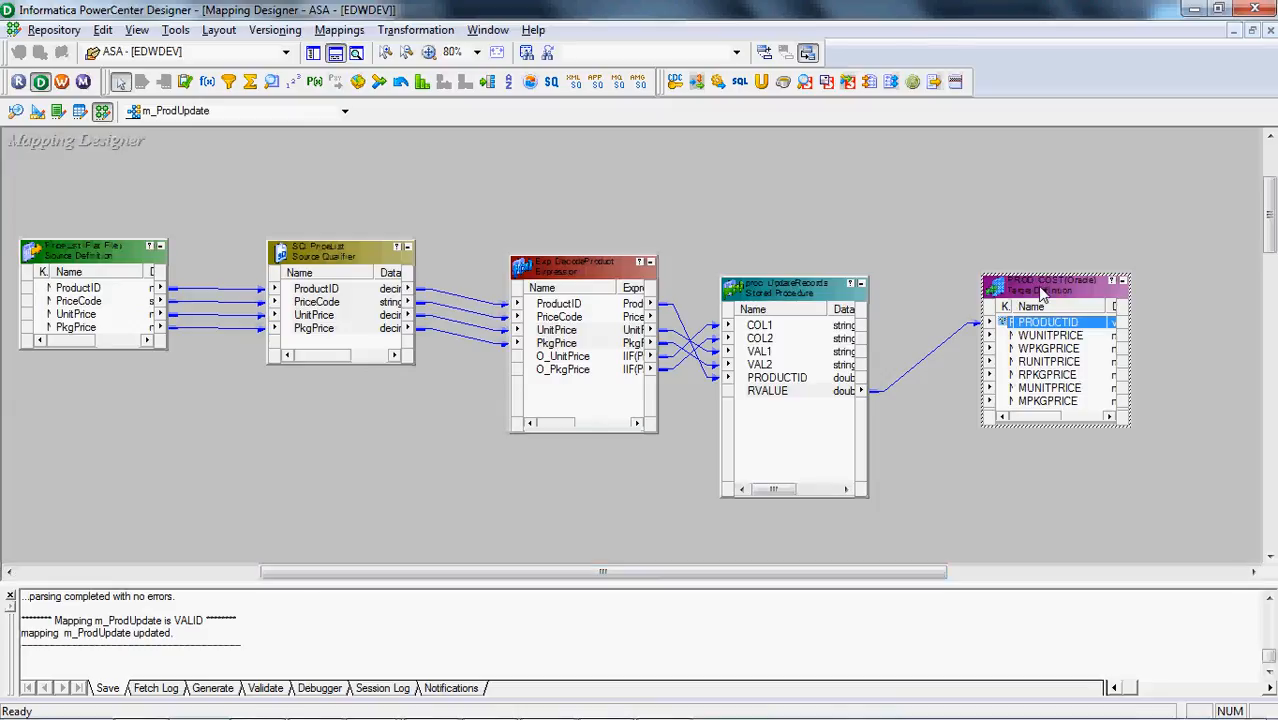
pyautogui.moveTo(1038, 290); pyautogui.dragTo(1022, 260)
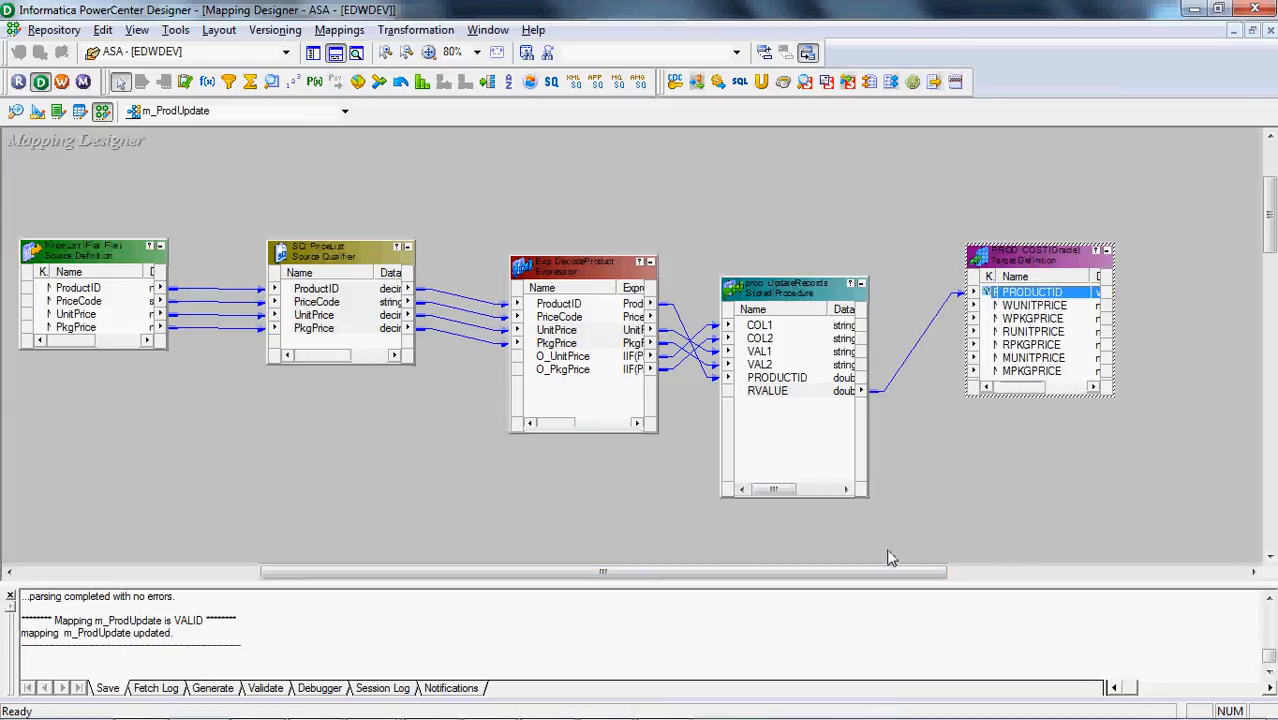
pyautogui.click(336, 52)
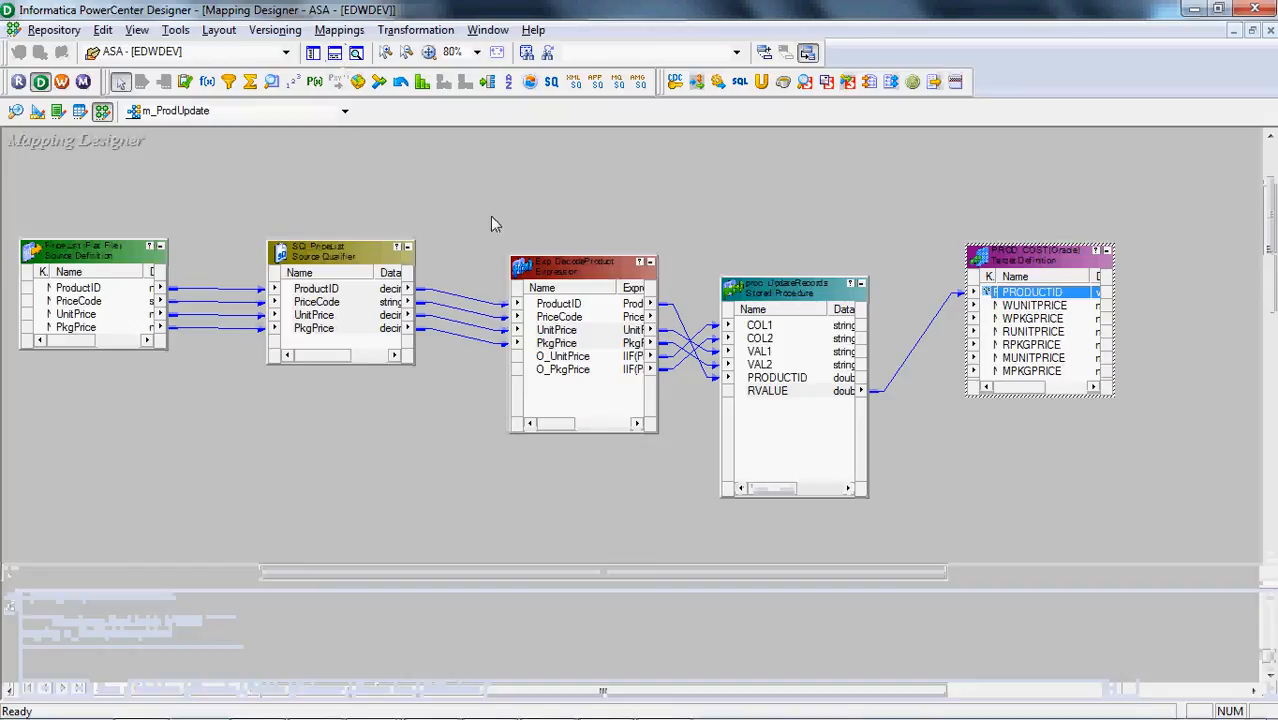
# Review the O_UnitPrice port's expression in Exp_DecodeProduct and close the transformation without changing the formula
pyautogui.doubleClick(590, 358)
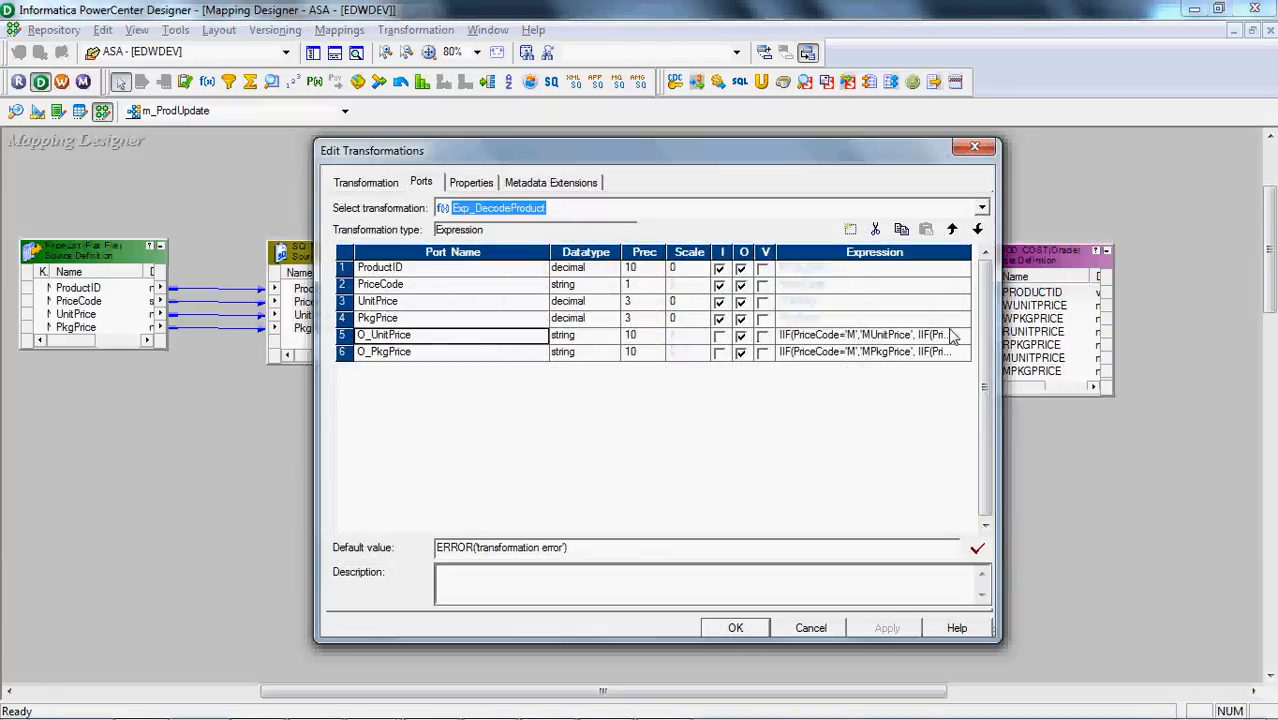
pyautogui.click(965, 339)
pyautogui.click(963, 335)
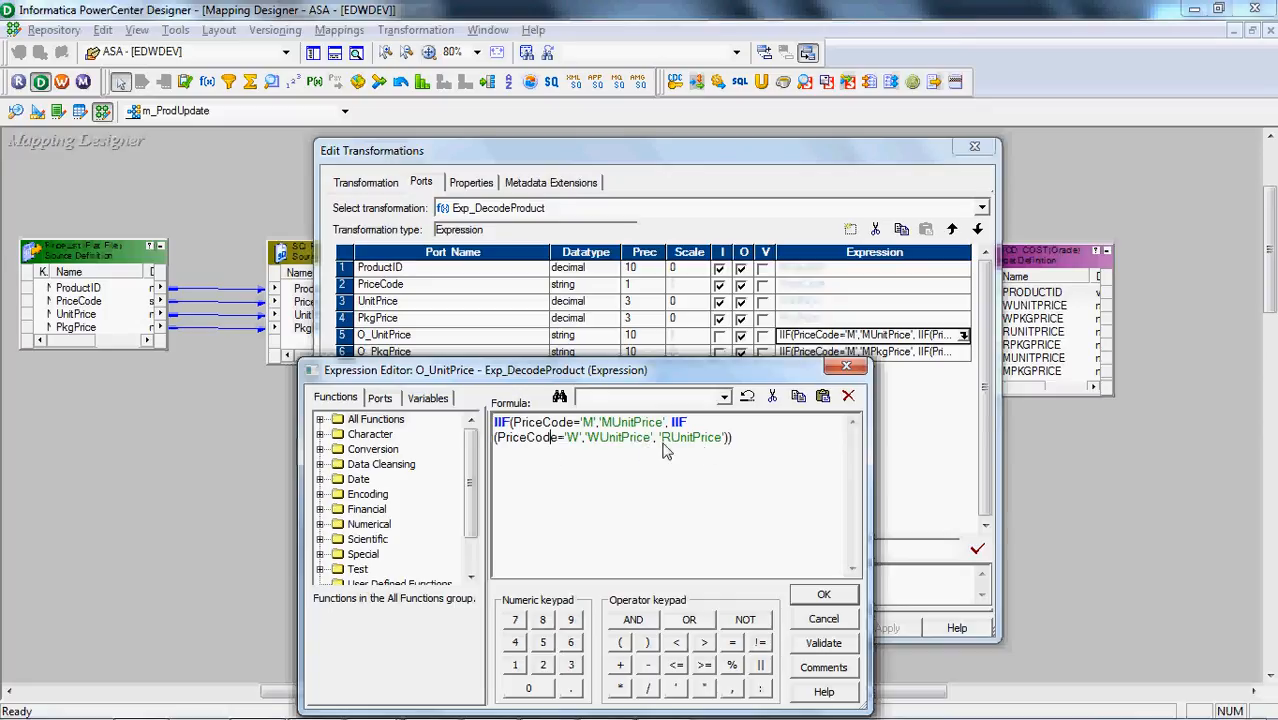
pyautogui.click(824, 622)
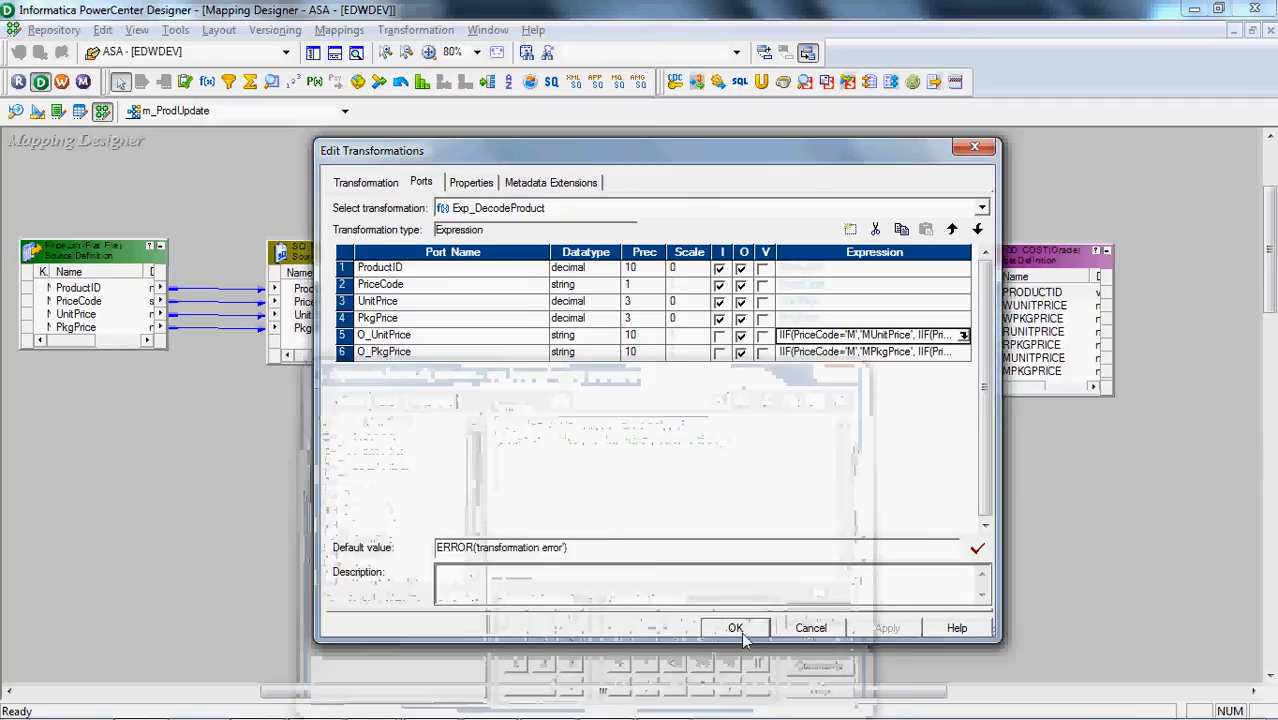
pyautogui.click(743, 634)
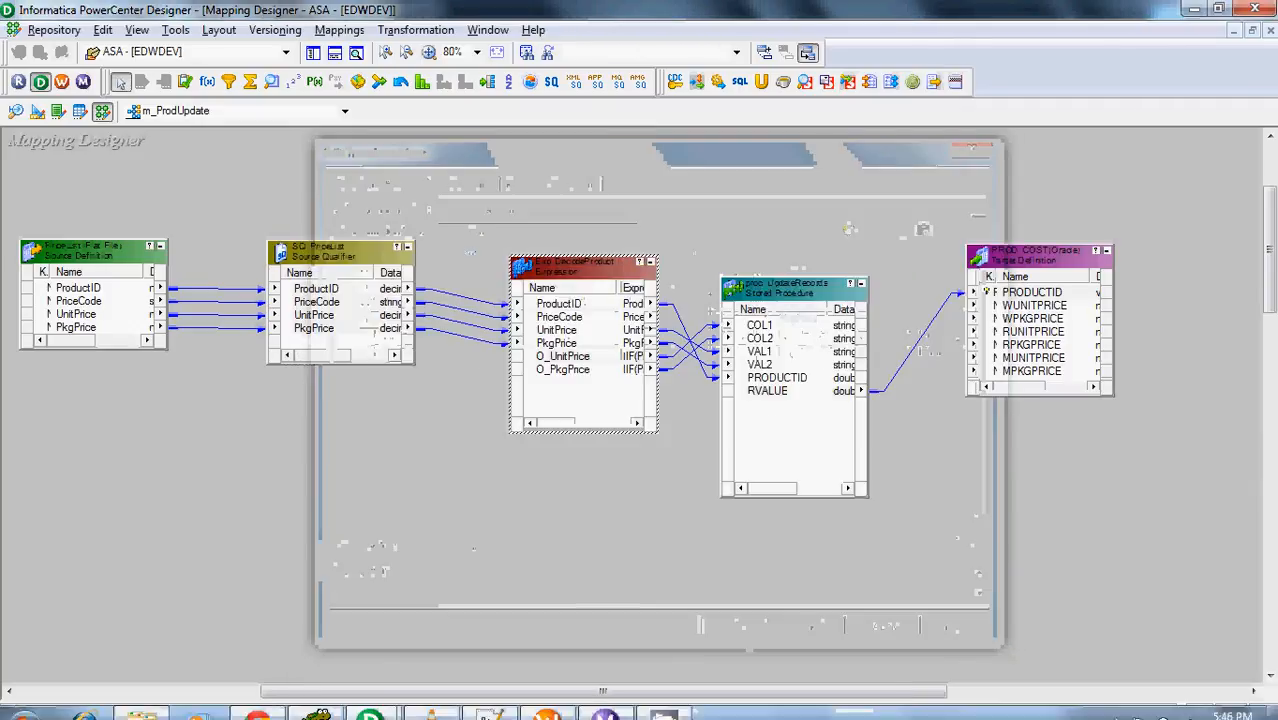
pyautogui.click(315, 702)
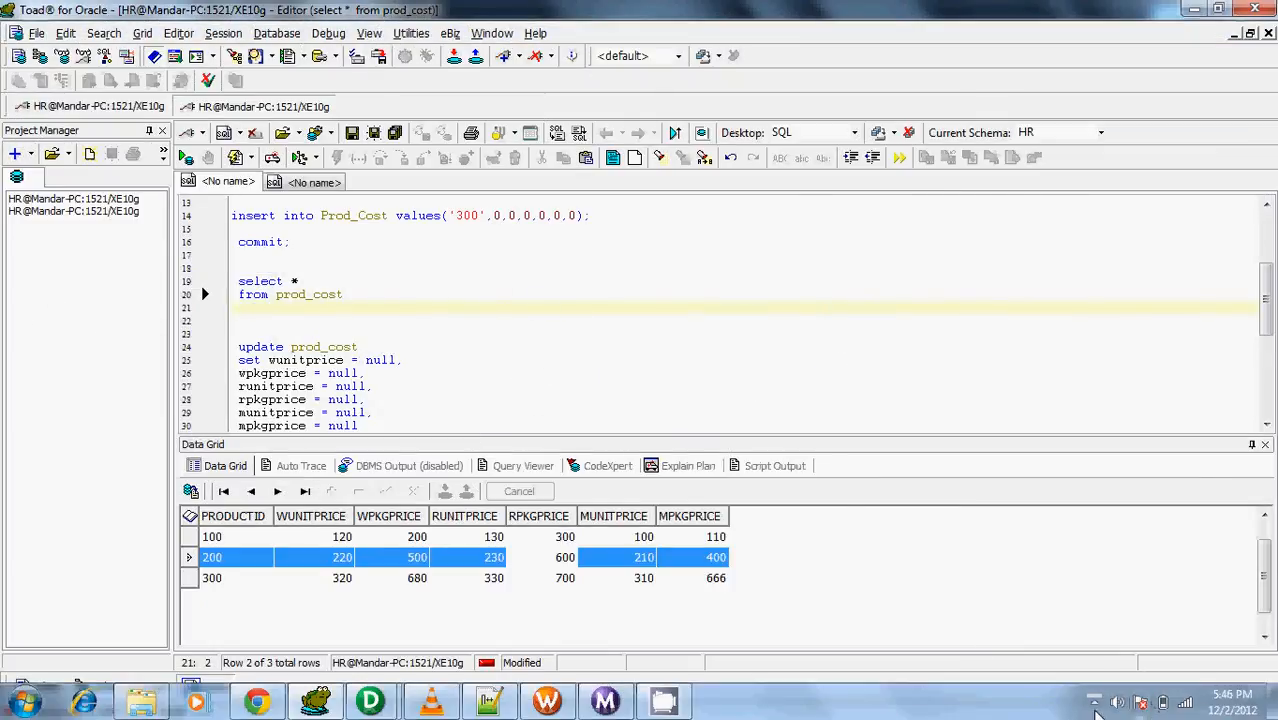
pyautogui.click(1095, 705)
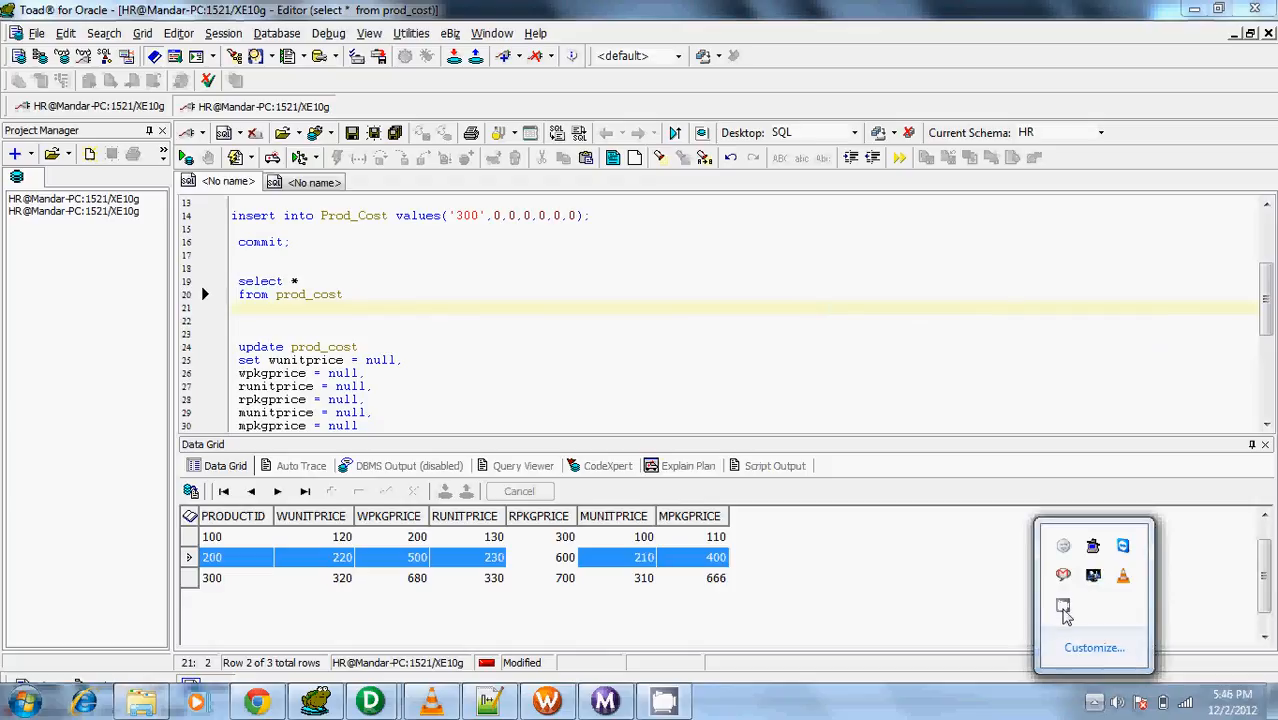